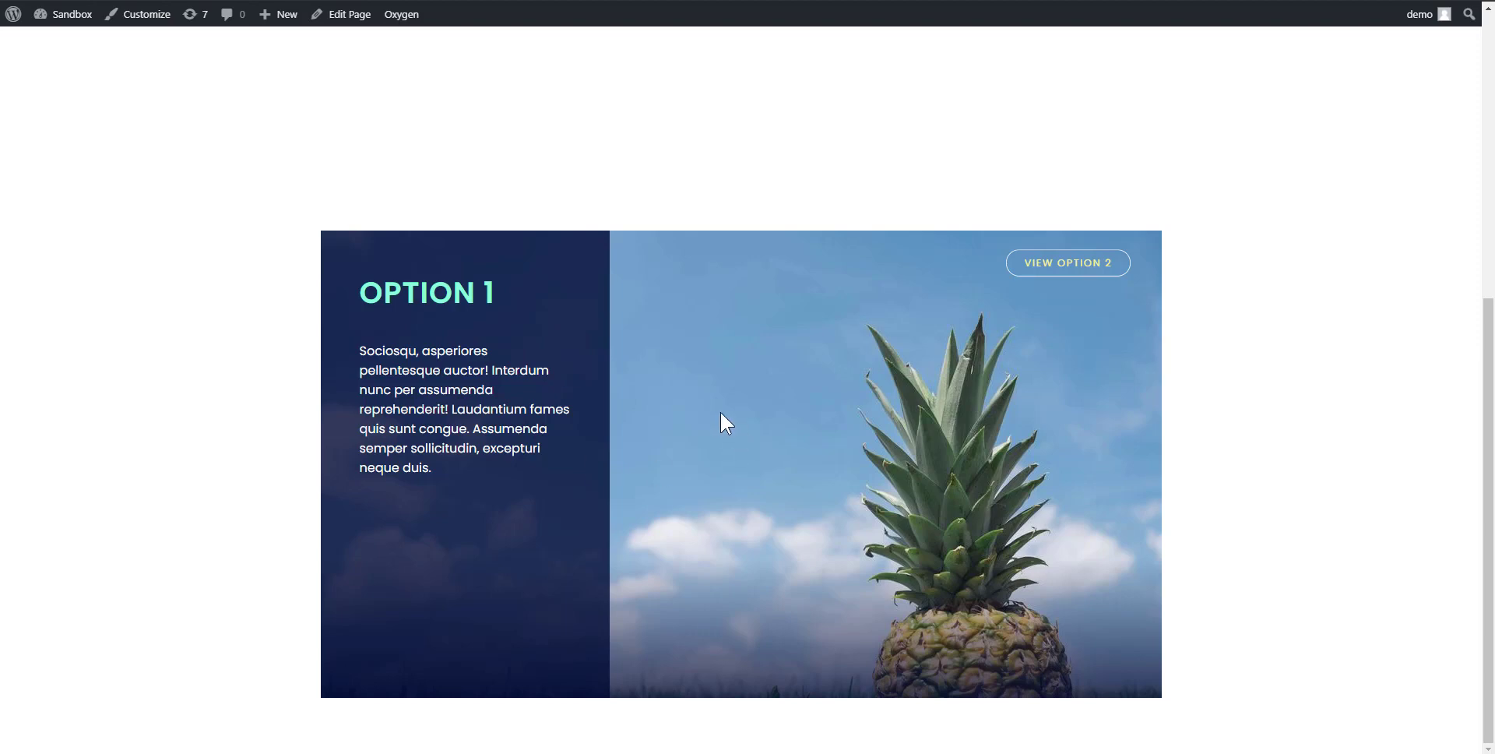
- Toggle the finished card between Option 1 and Option 2 on the live page to examine how its content switches
click(1119, 273)
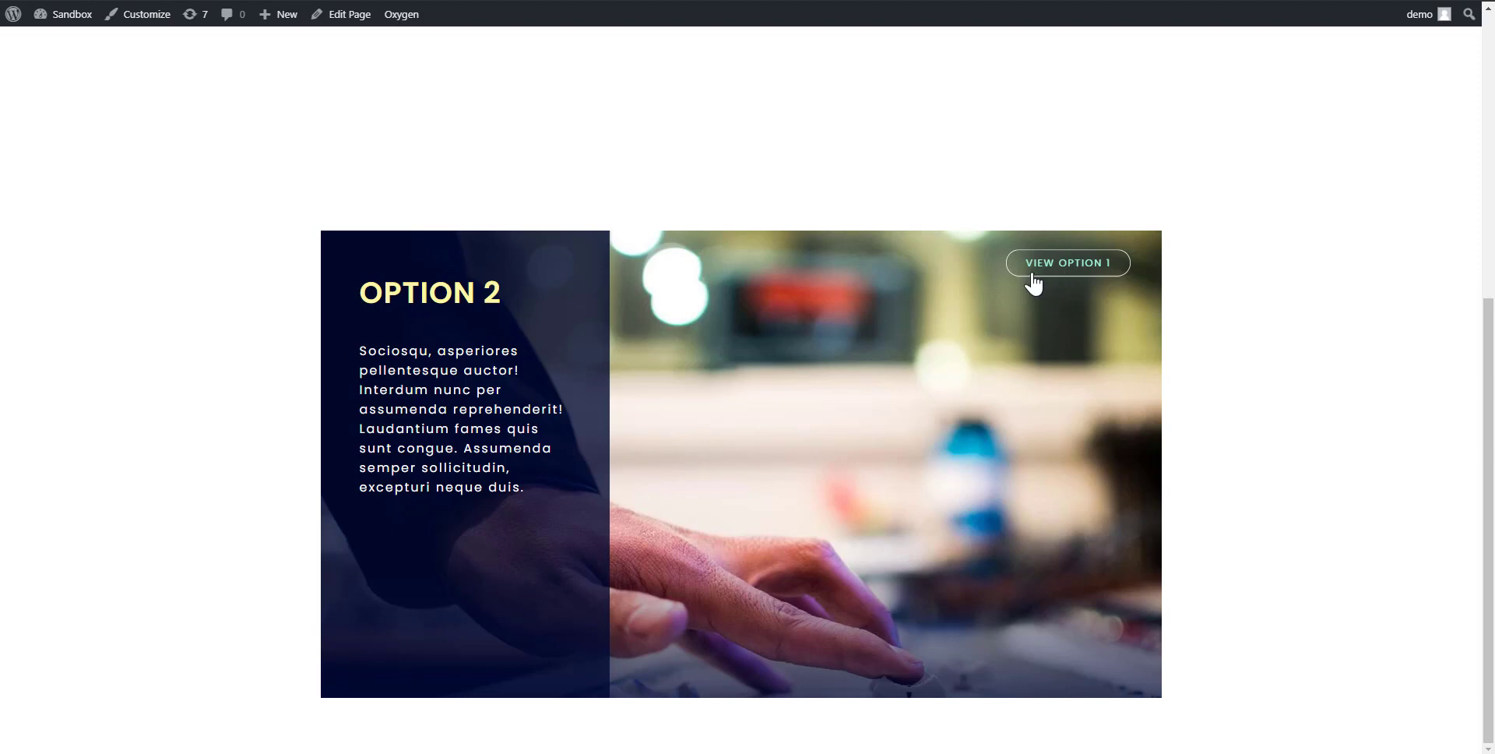
click(1071, 277)
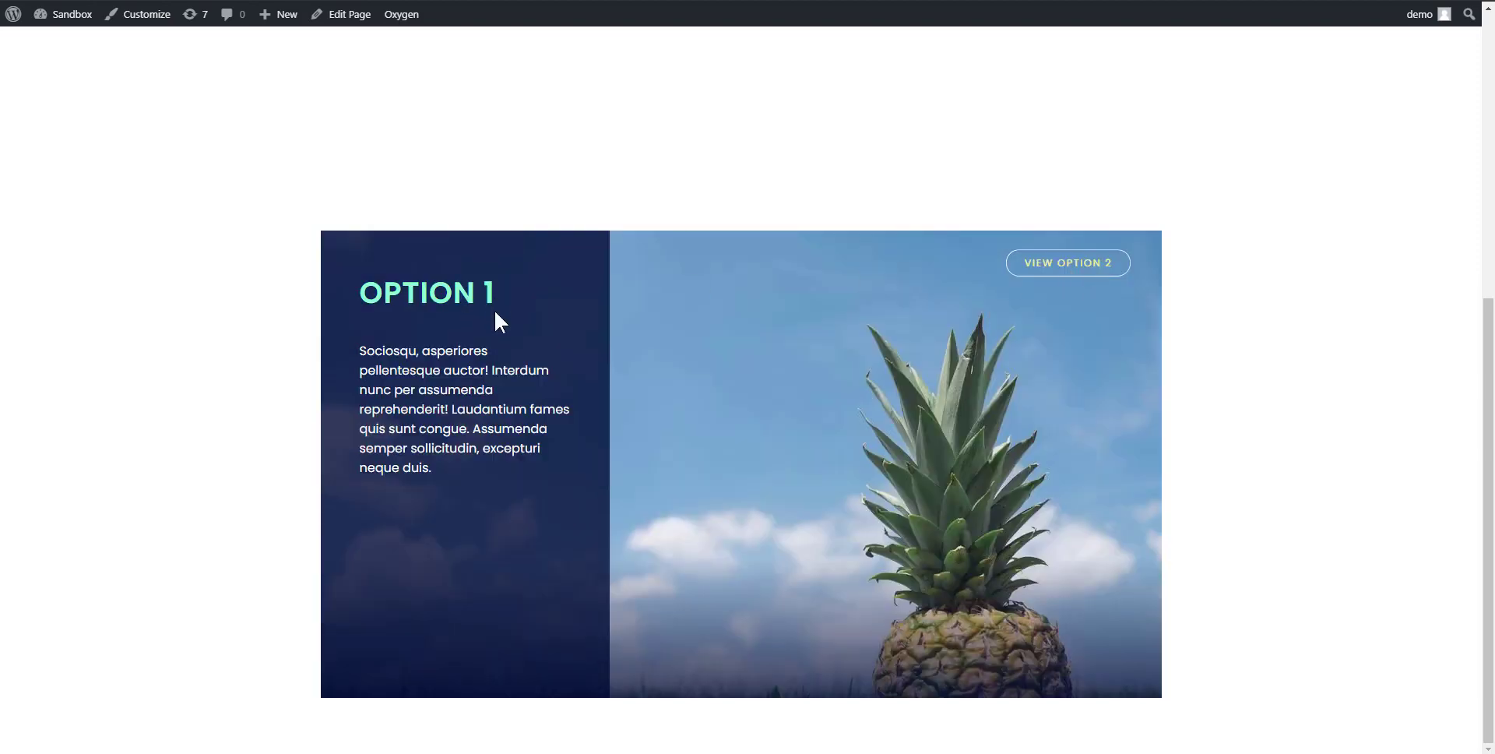
click(1067, 262)
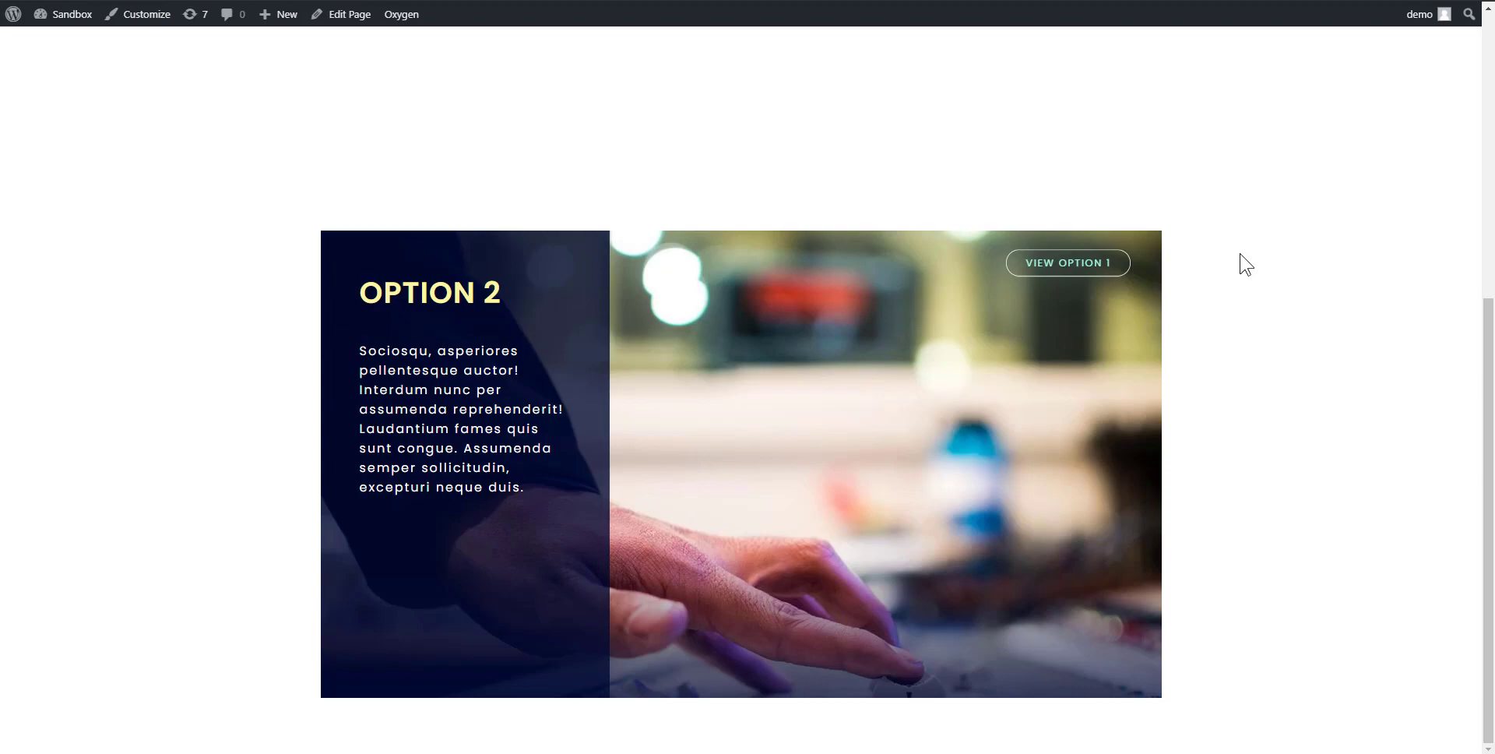
- Preview the page at iPhone X size and toggle the card's two options to examine its mobile layout
key(ctrl+shift+i)
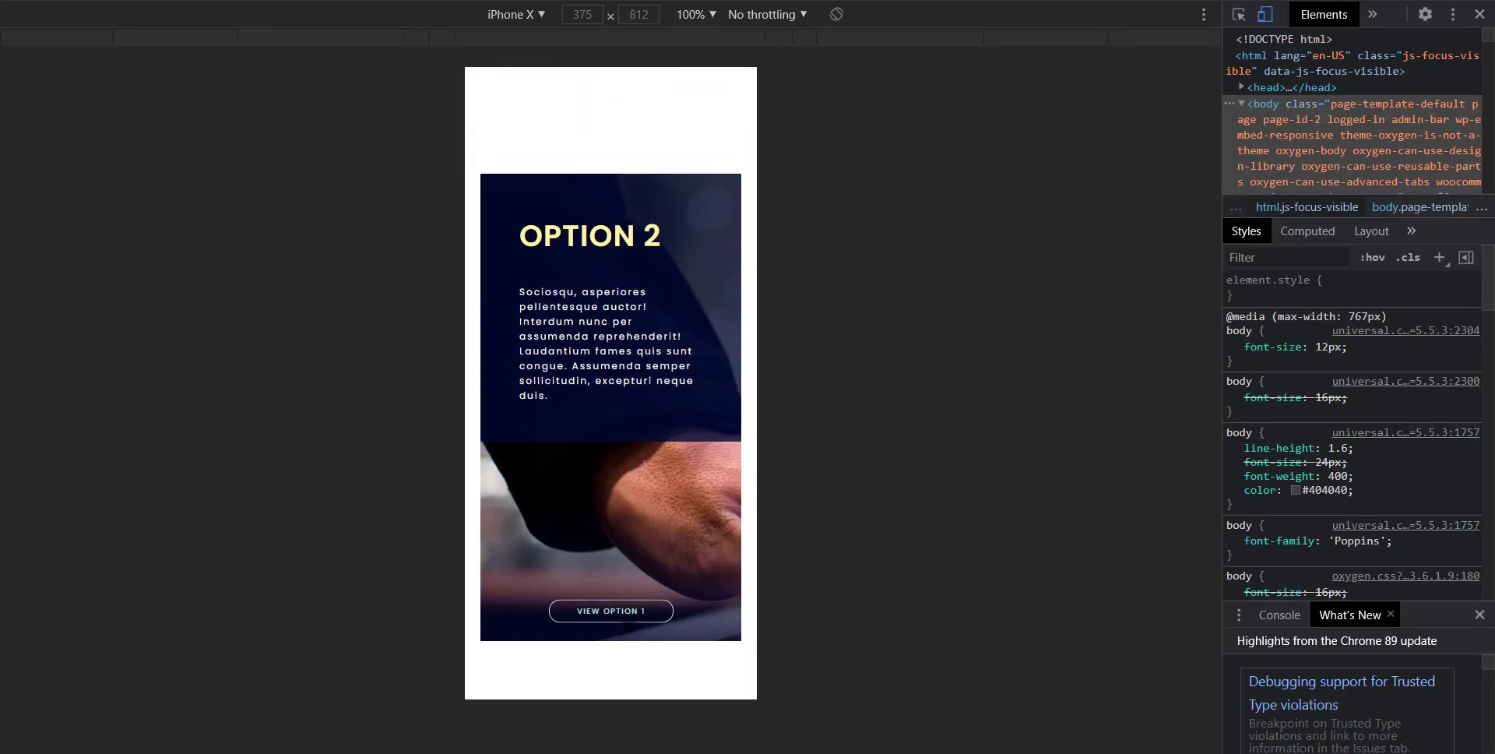
click(630, 619)
click(631, 618)
click(631, 618)
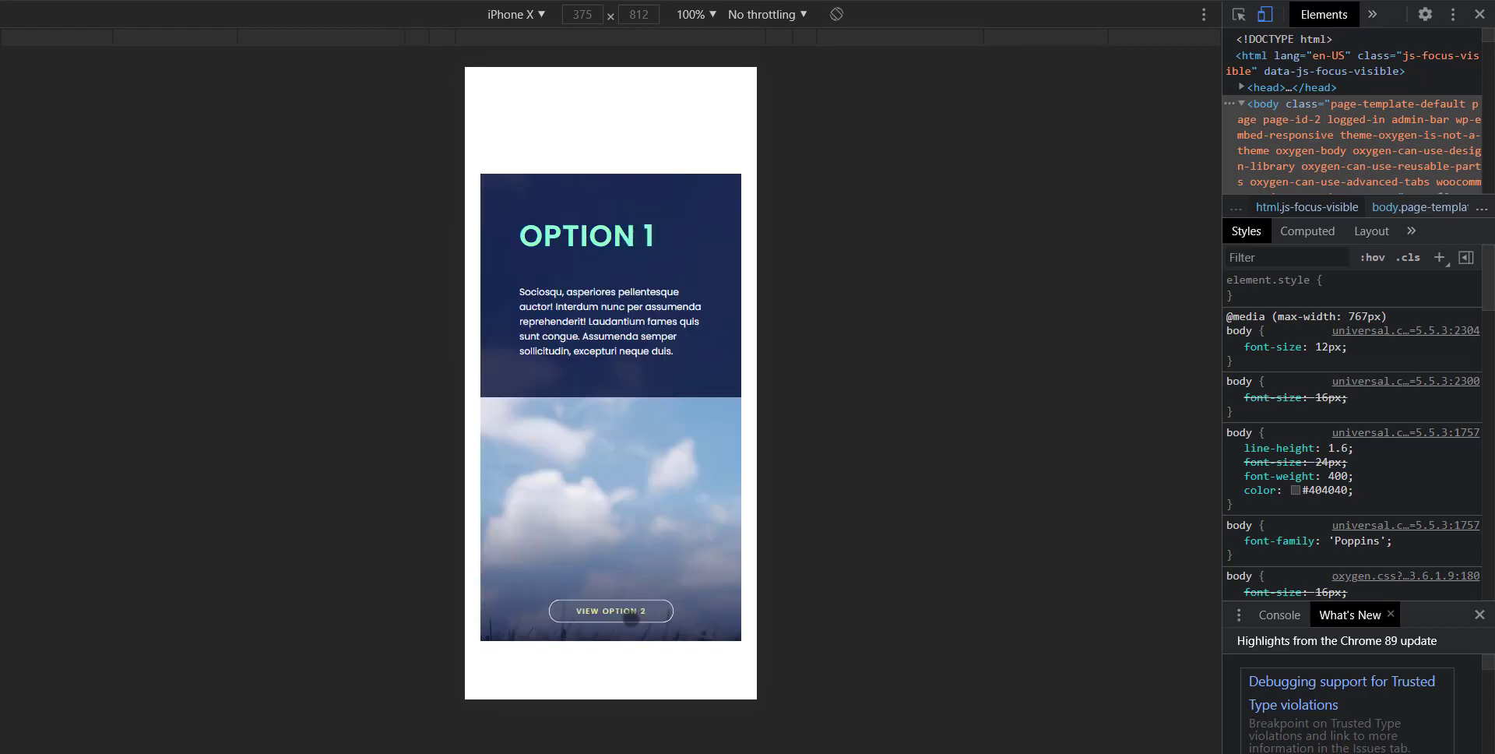
click(629, 612)
click(629, 613)
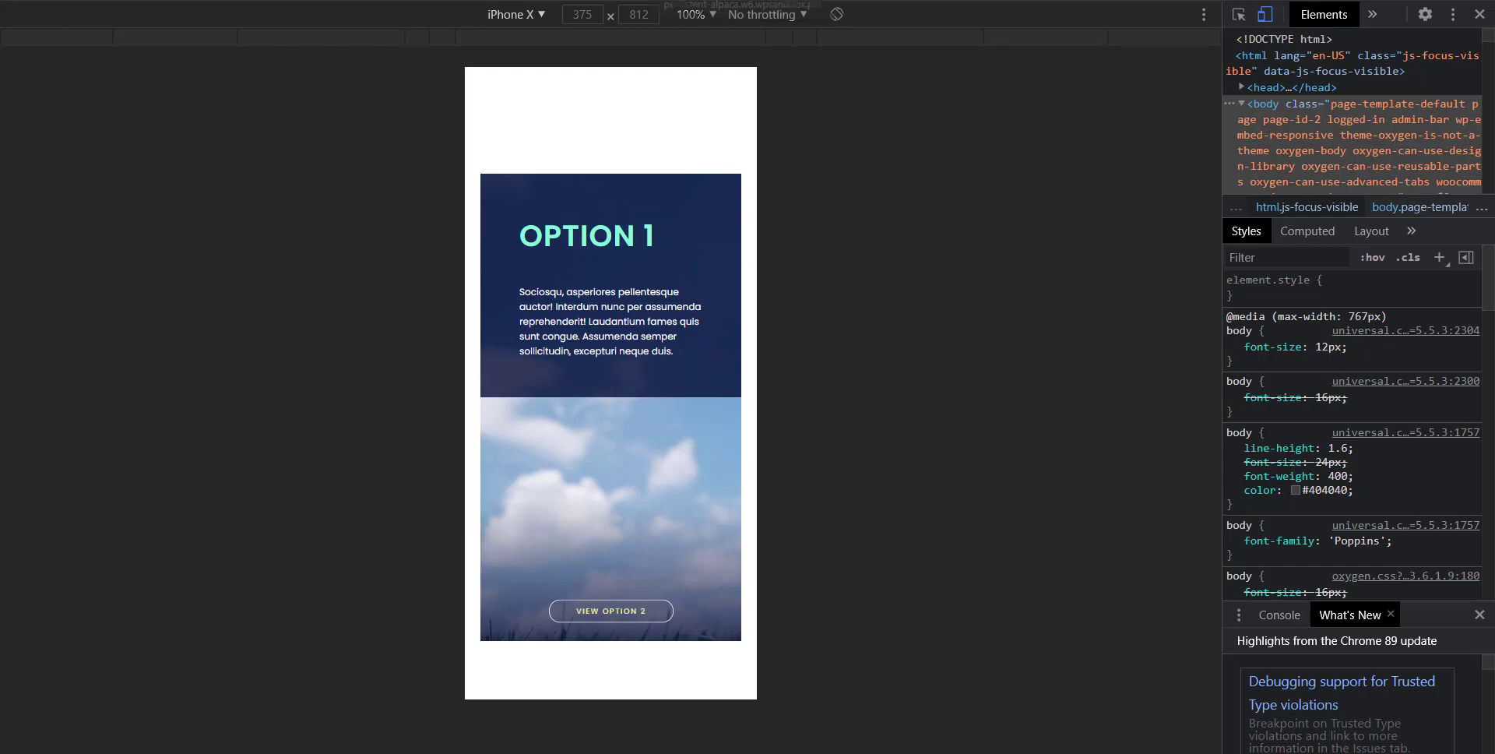
click(1479, 14)
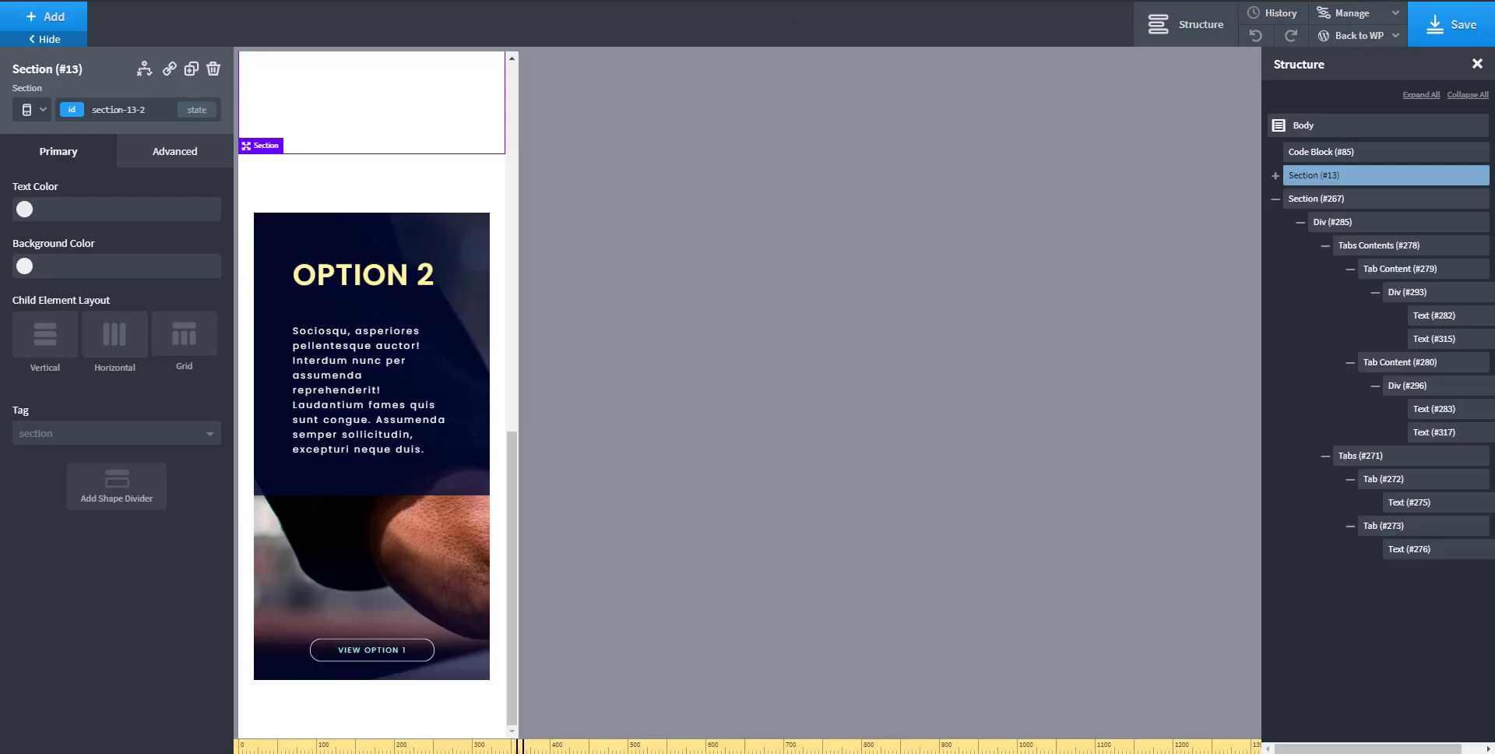
- Add a section to the blank builder page and place a div inside it
key(F5)
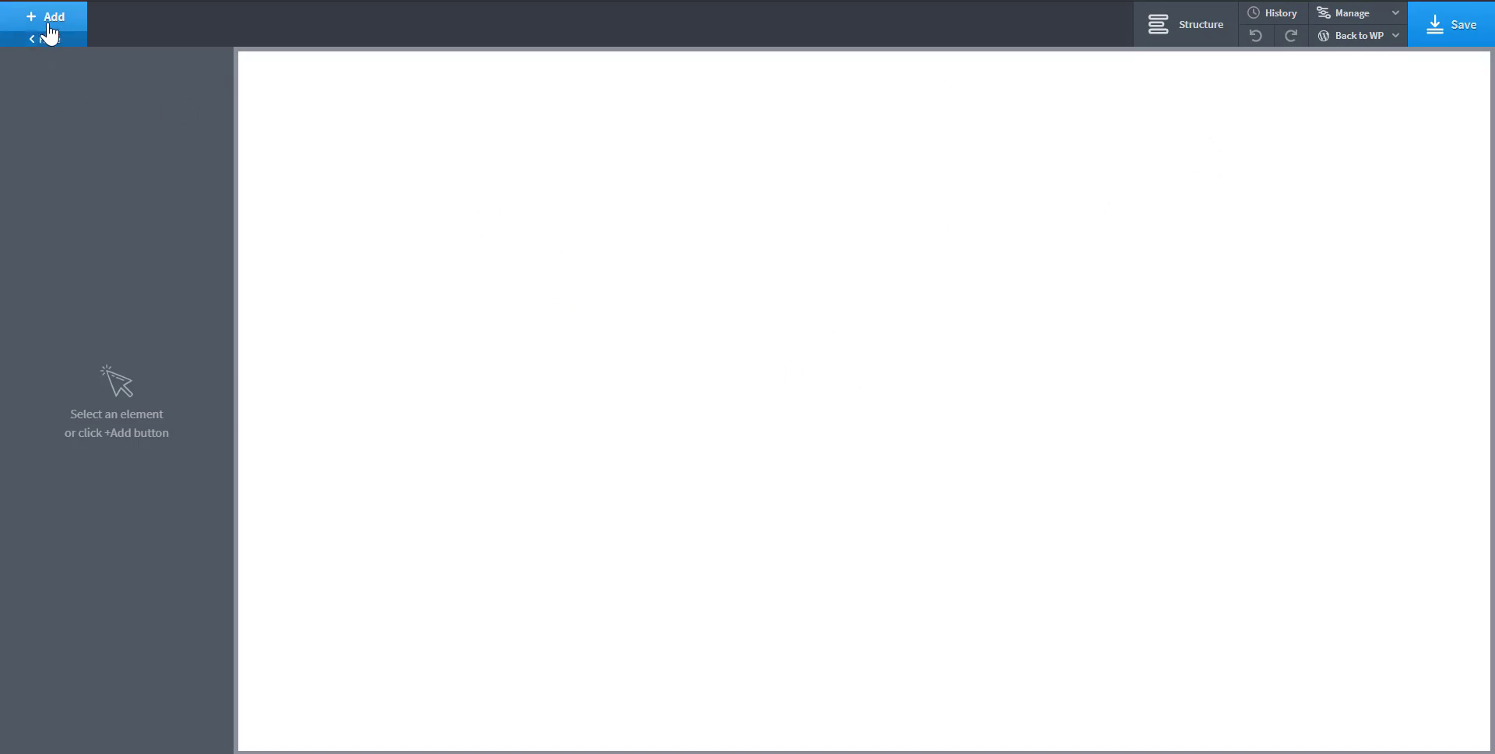
click(46, 19)
click(62, 171)
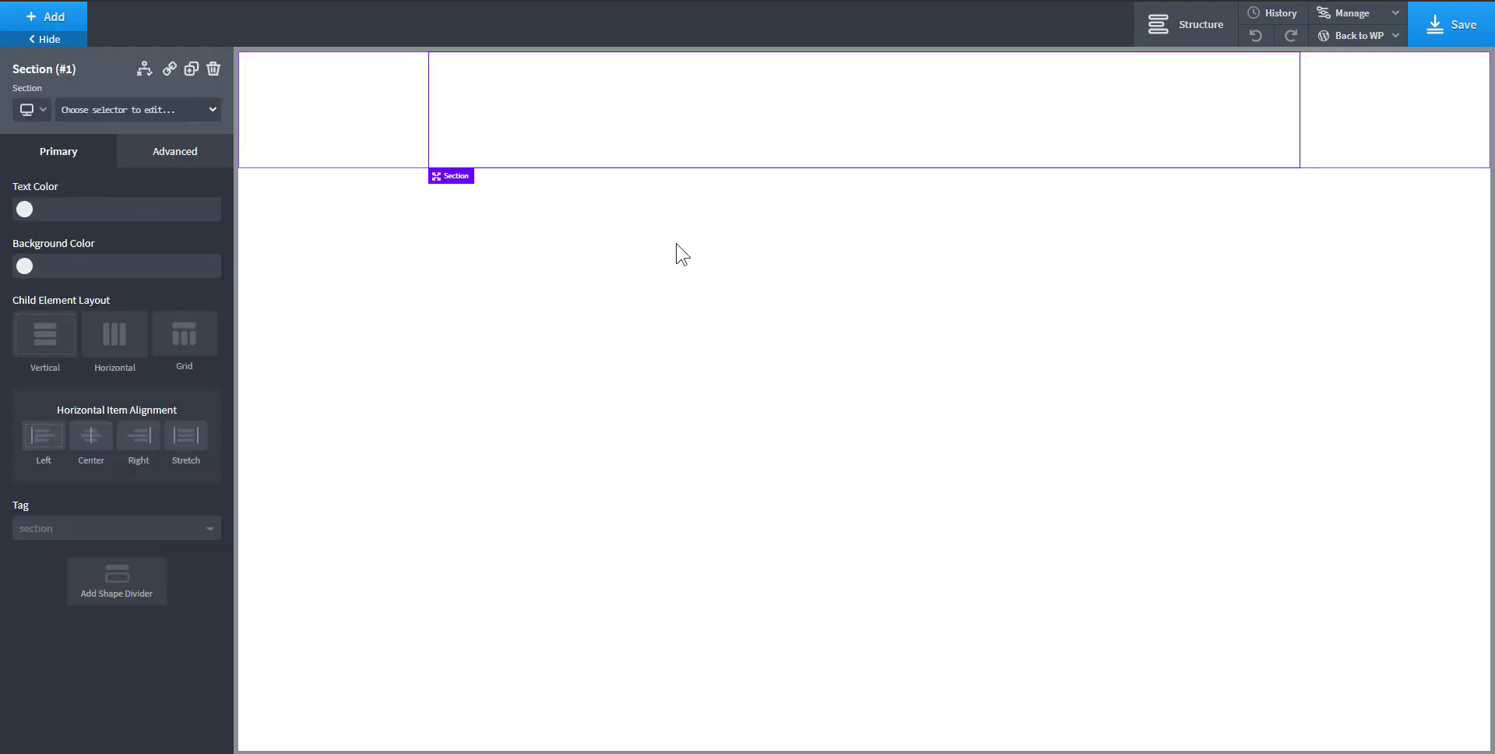
click(62, 22)
click(156, 171)
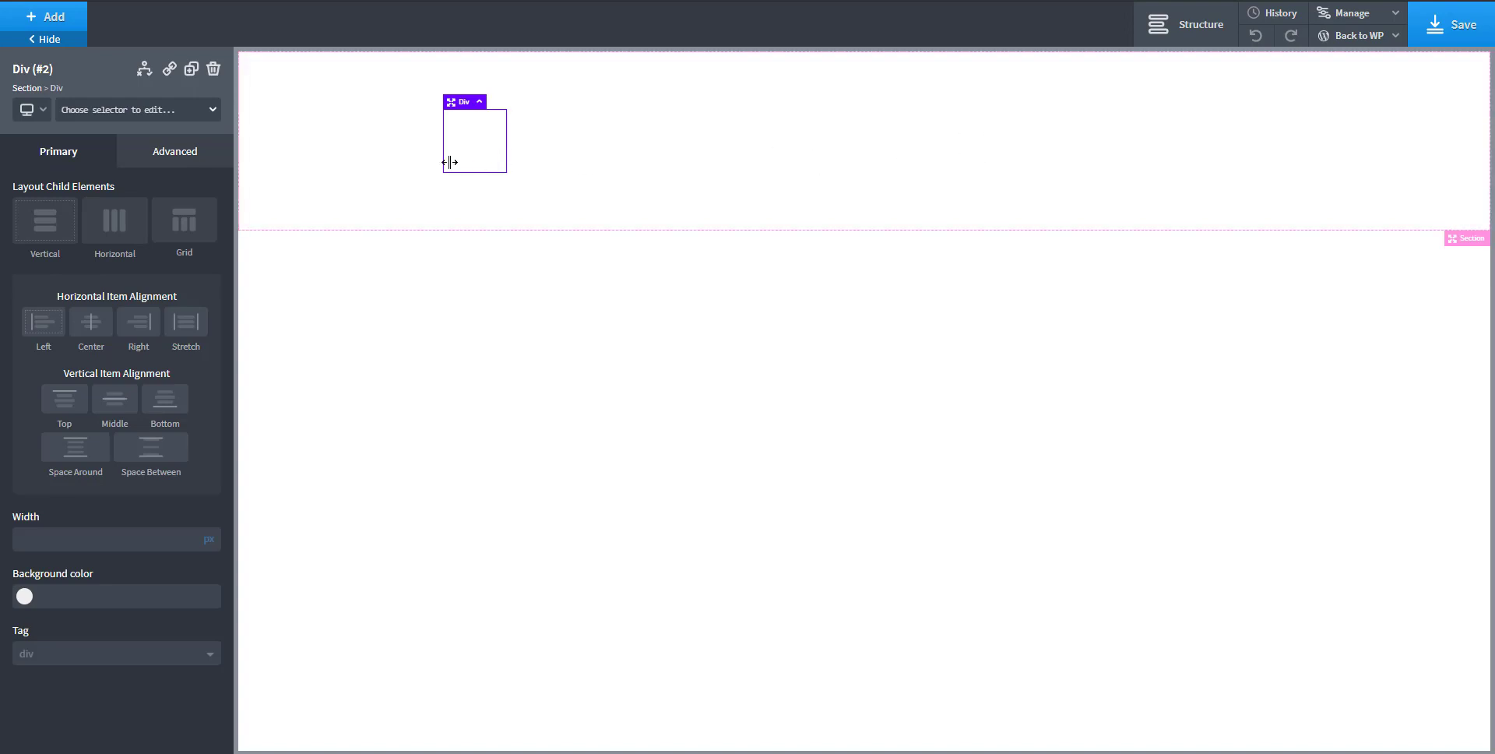
- Set the div's width to 100% and its minimum height to 600 px
click(181, 156)
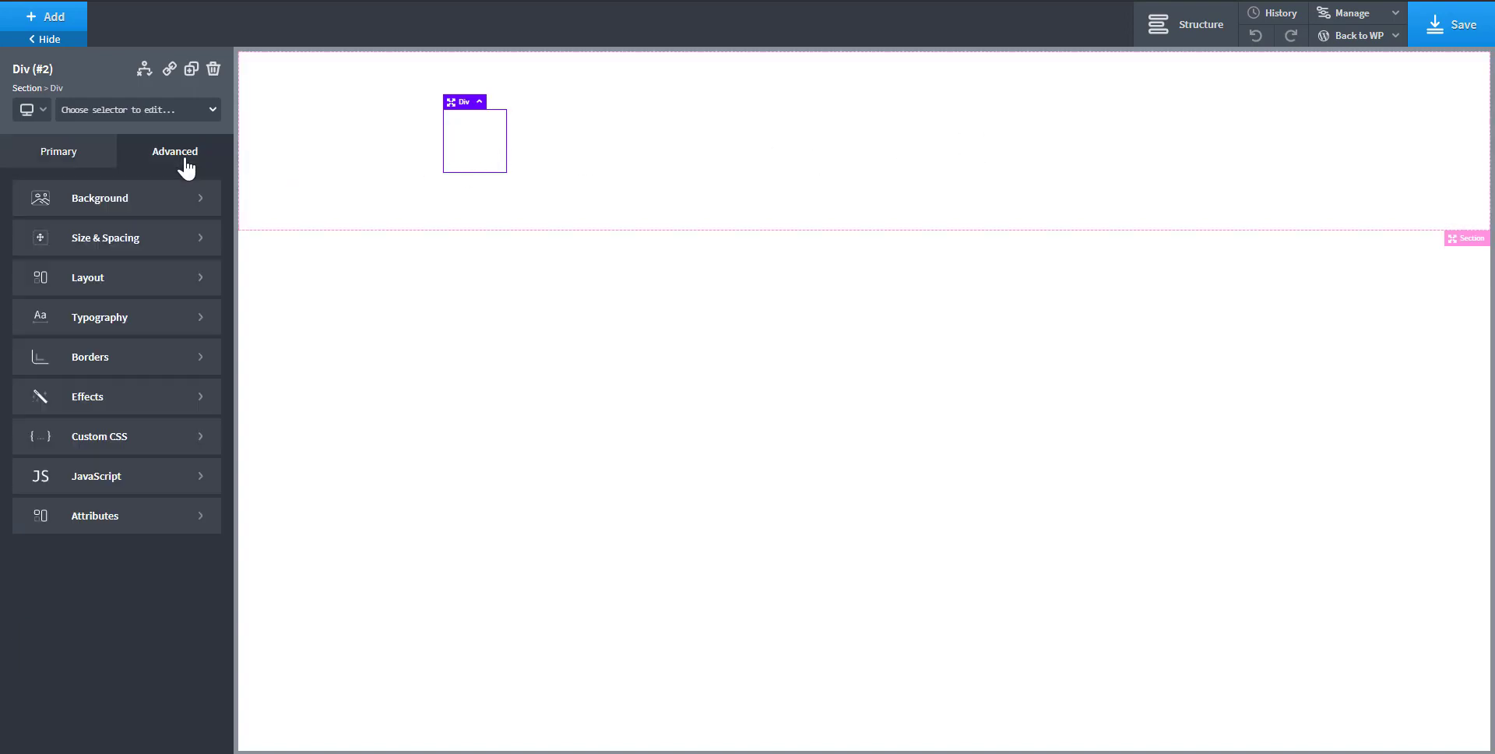
click(142, 248)
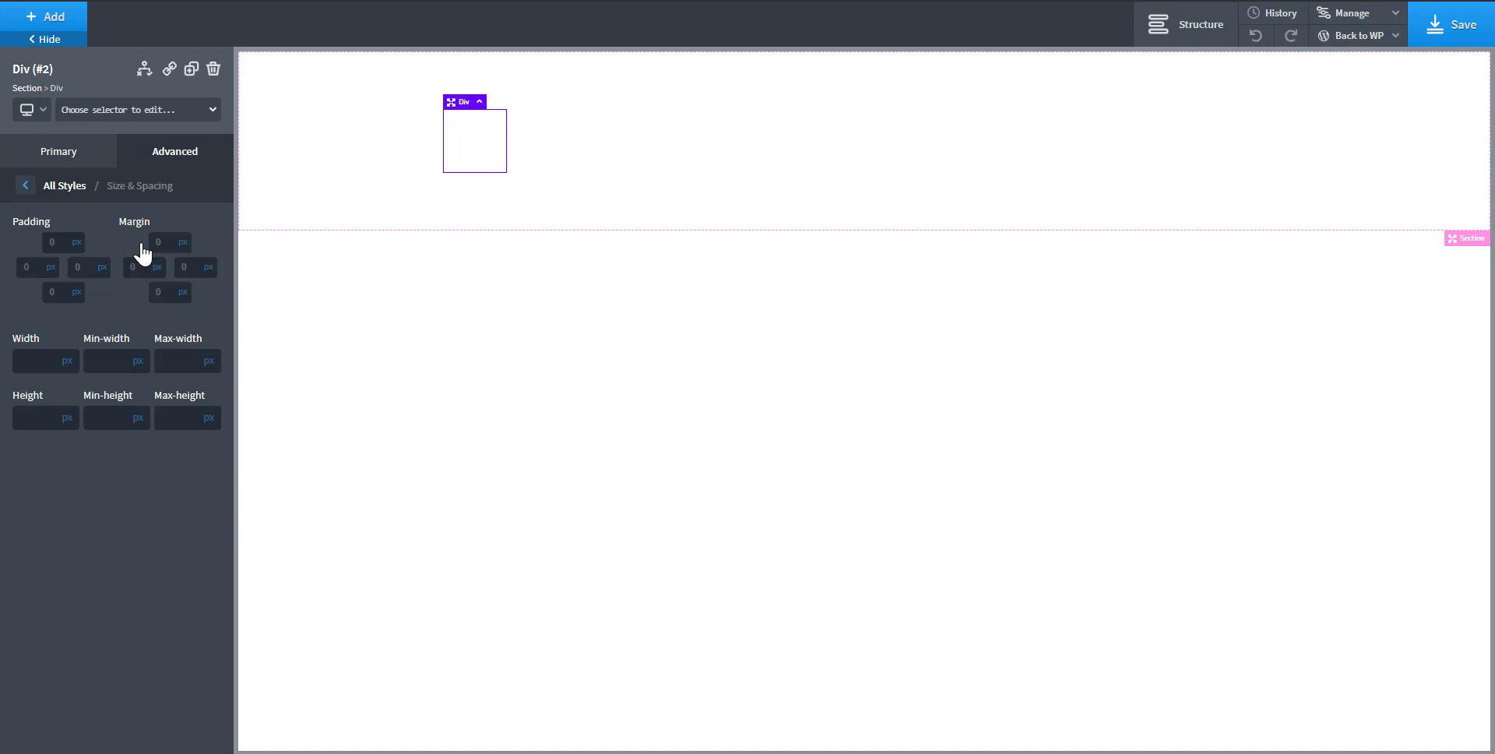
click(68, 361)
click(69, 395)
text(100)
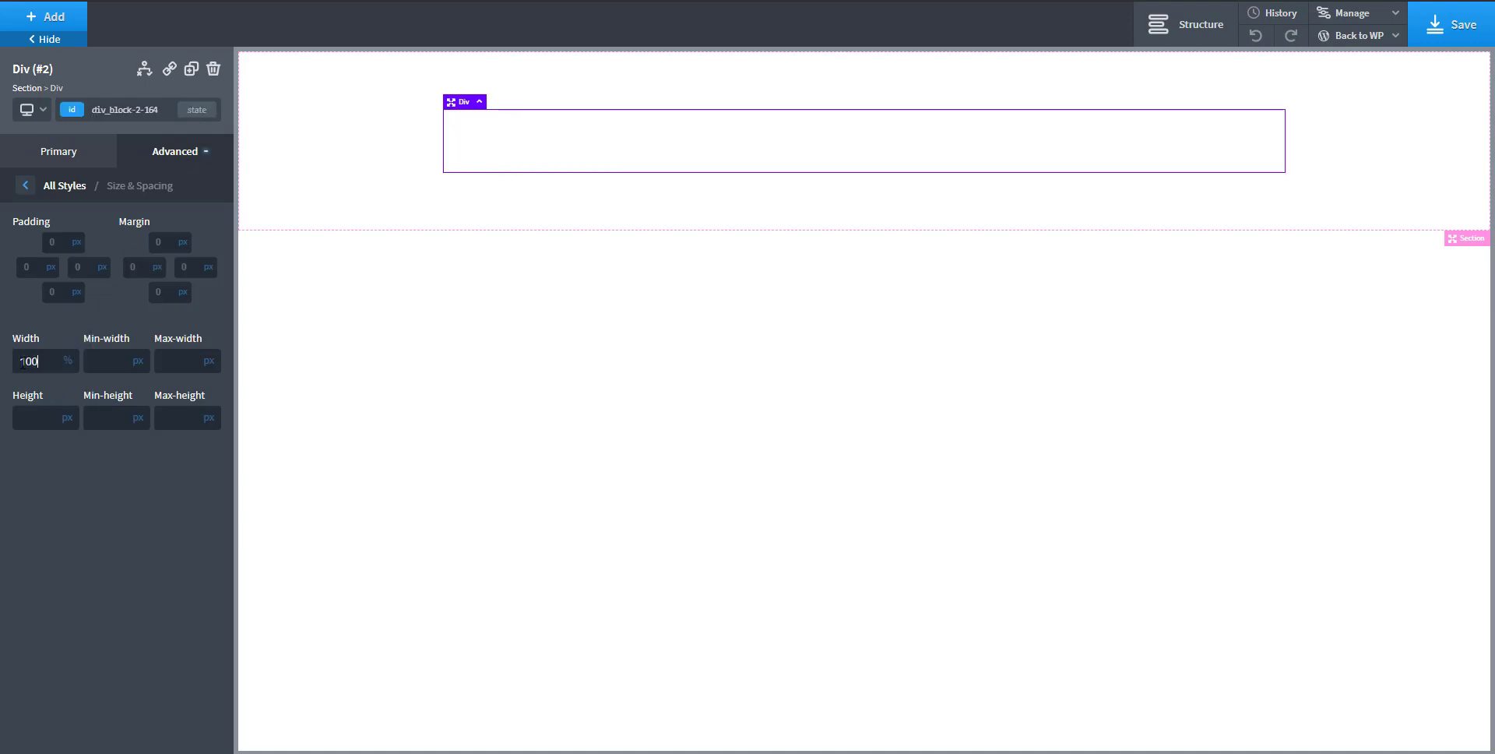
click(121, 418)
text(5)
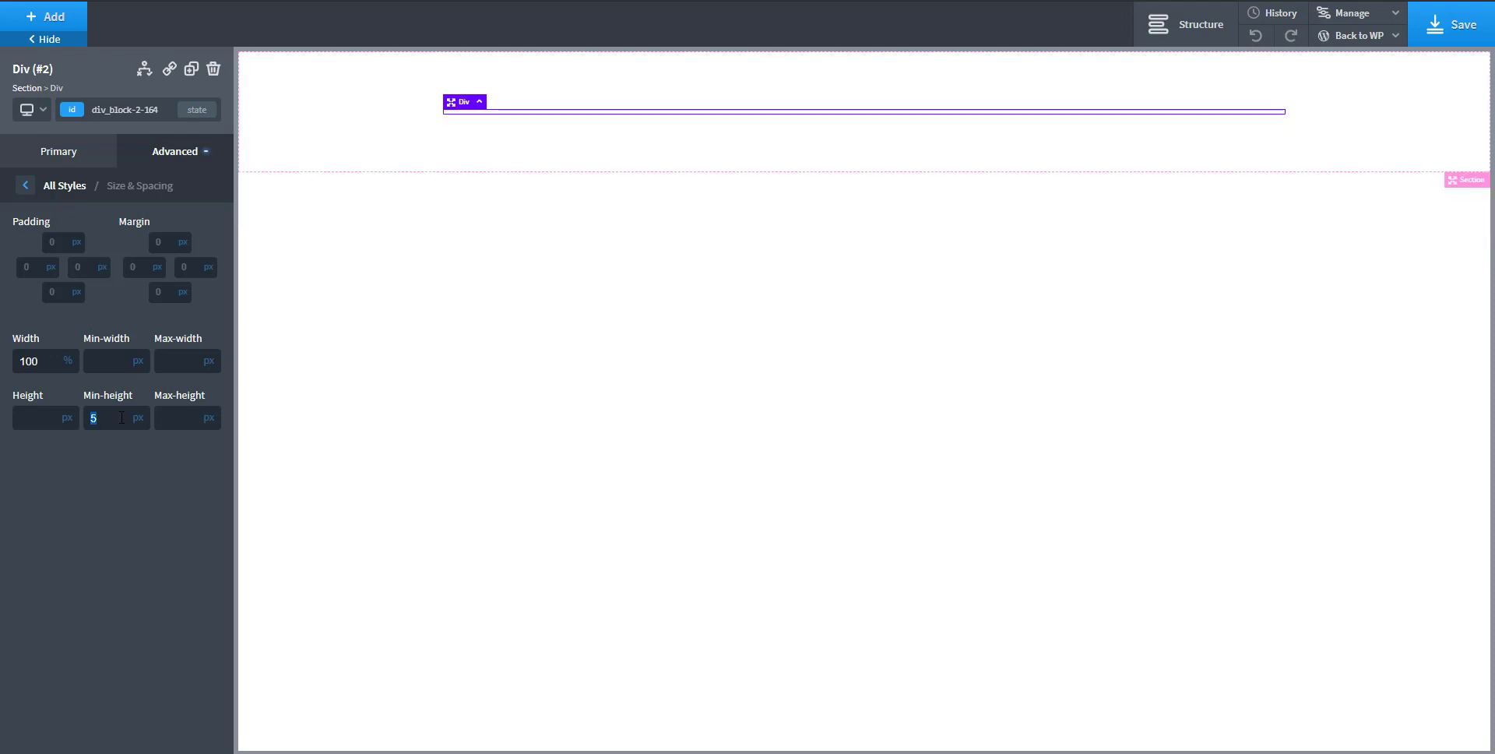
text(600)
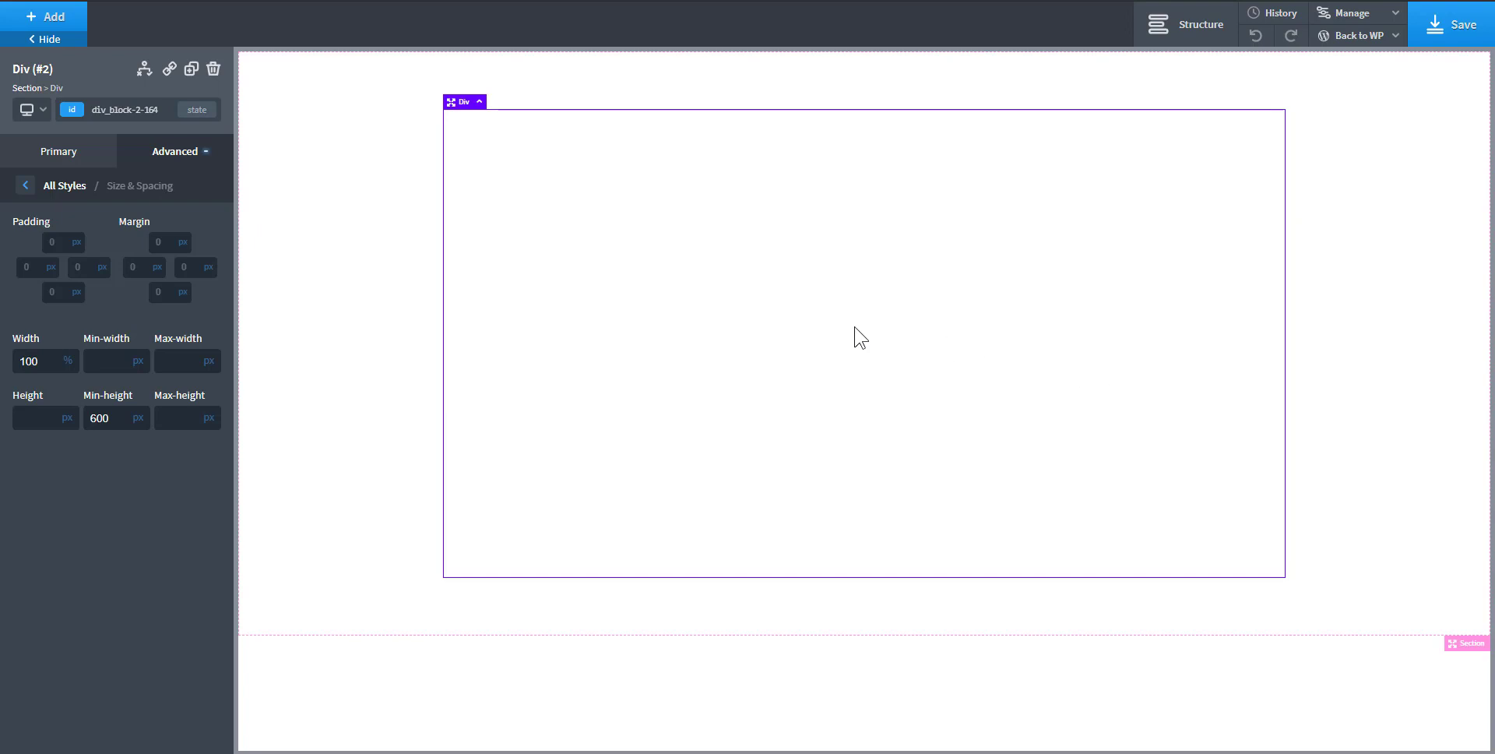
- Find the Tabs component with the search "tab" and add it inside the div
click(56, 20)
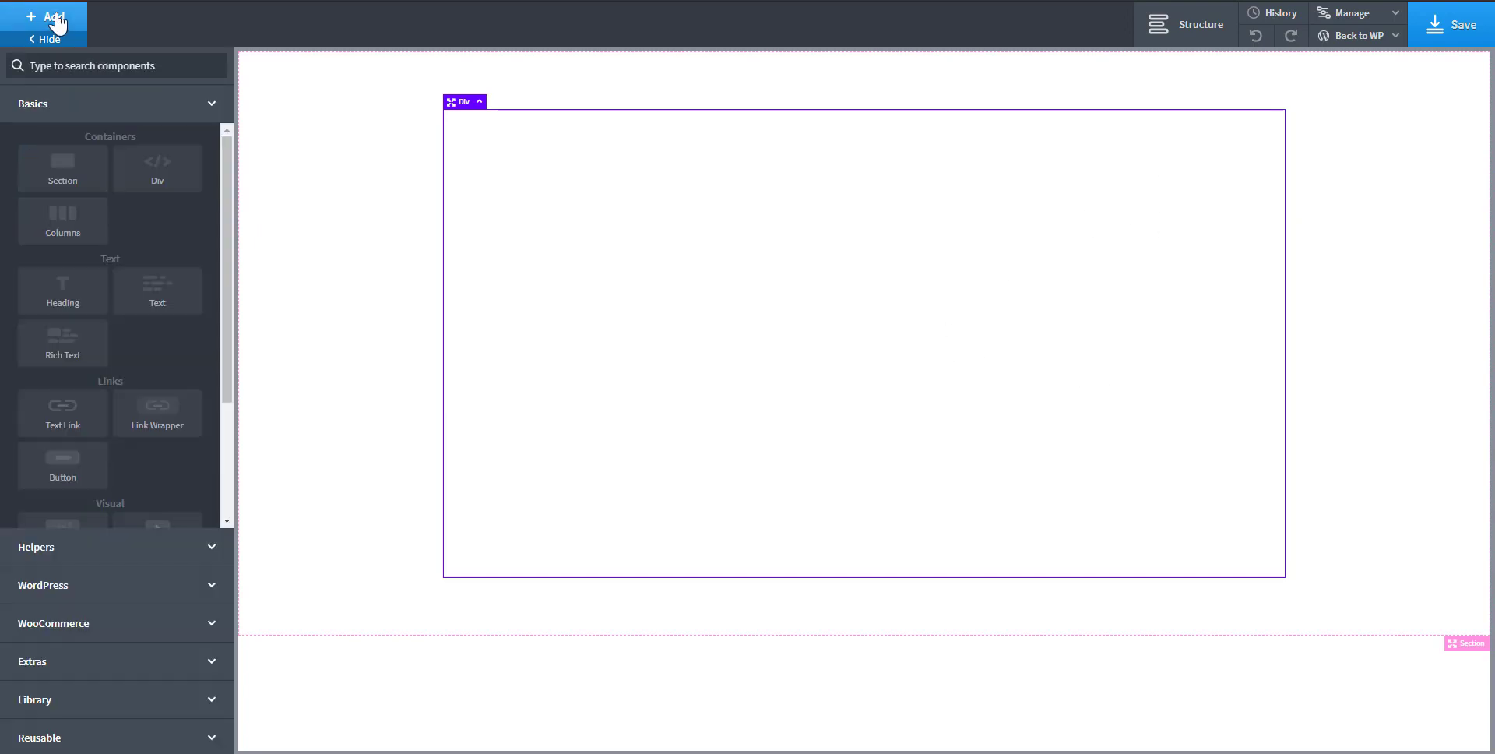
text(tab)
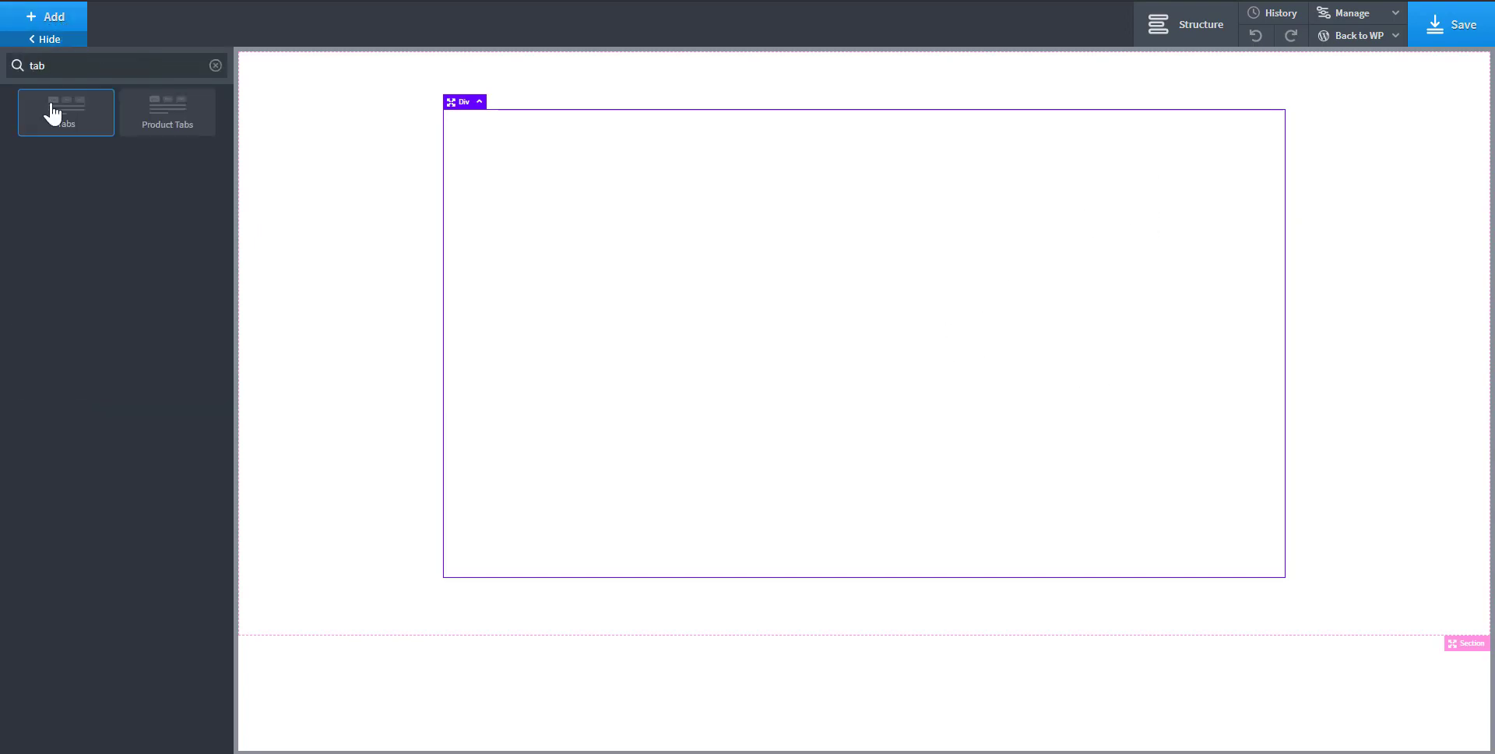
click(56, 120)
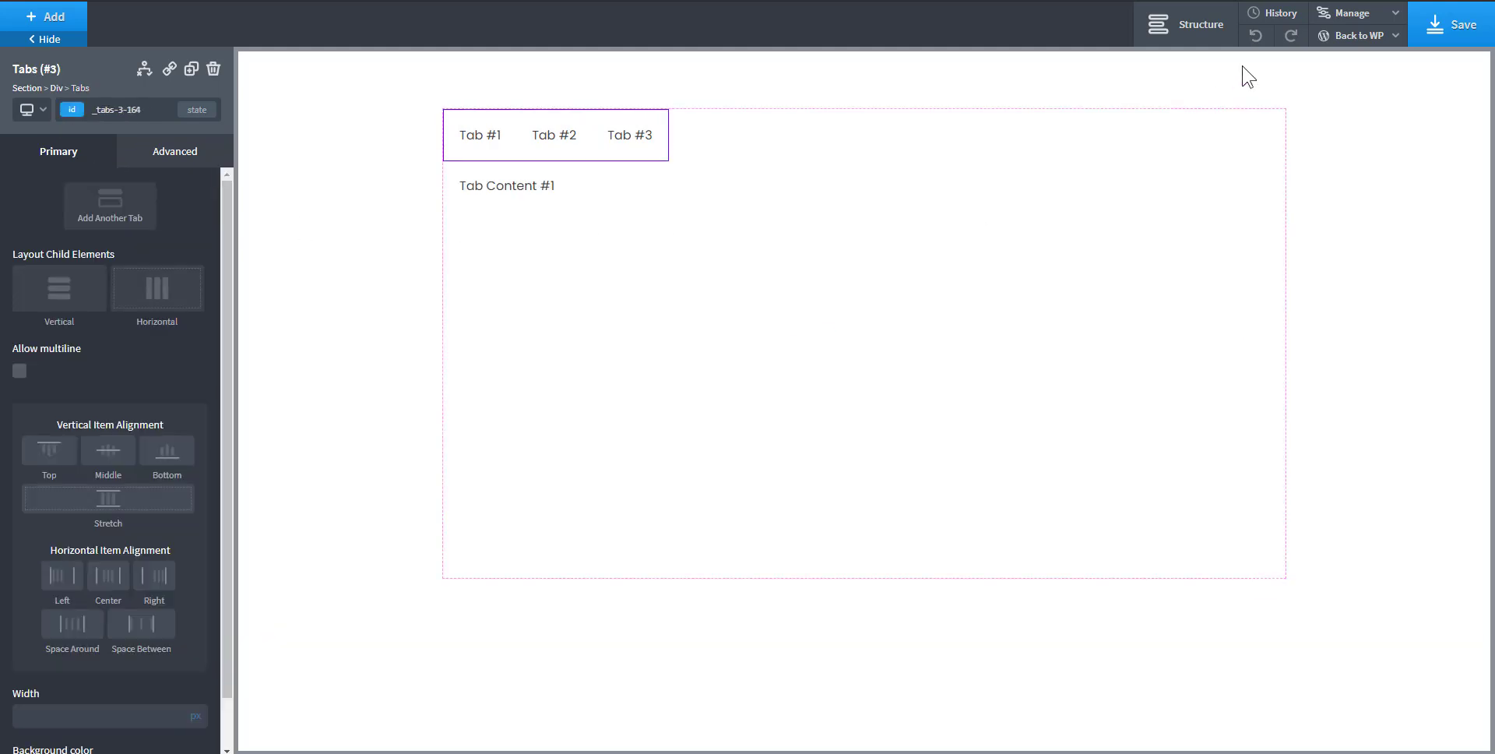
- Show the page structure and set the position of the div containing Tabs and Tabs Contents to relative
click(1209, 35)
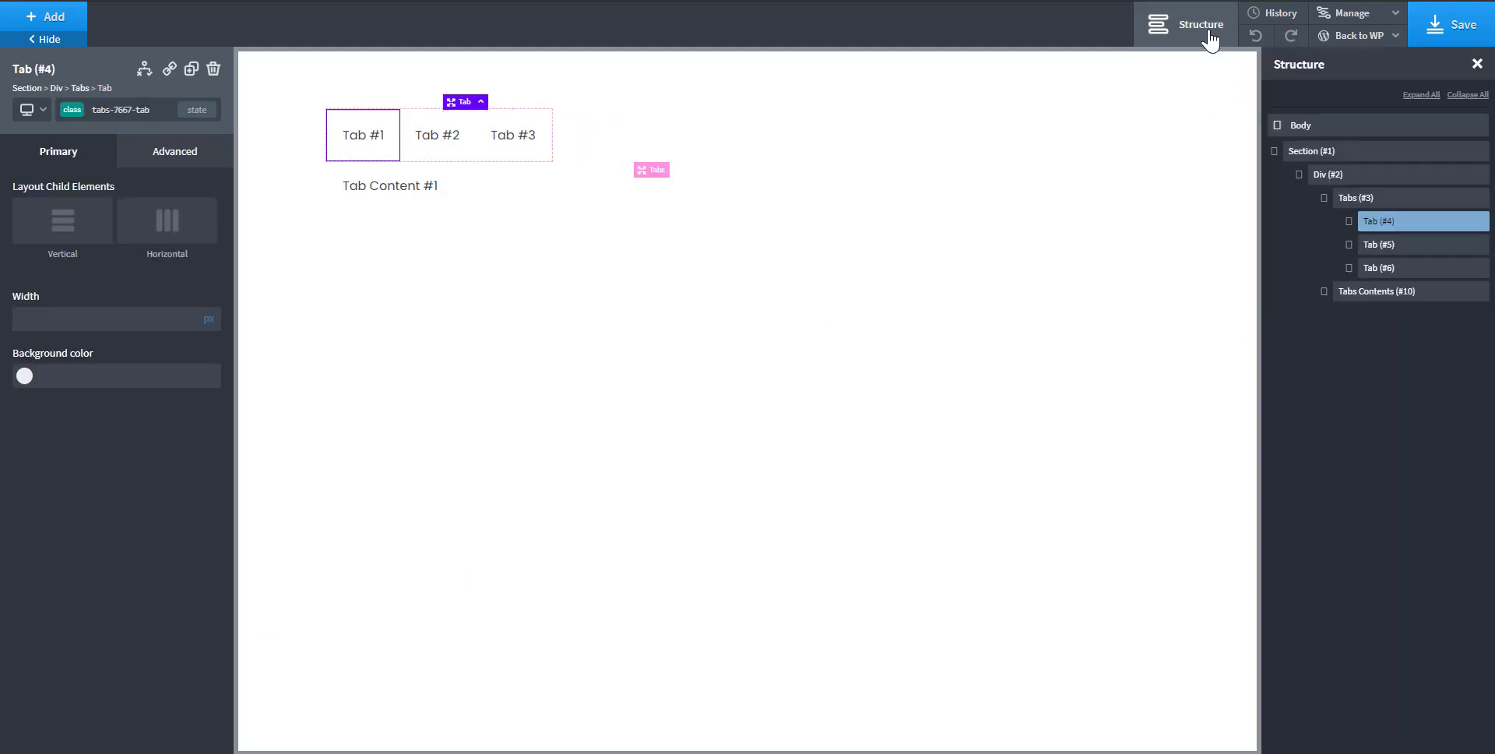
click(1324, 201)
click(1329, 182)
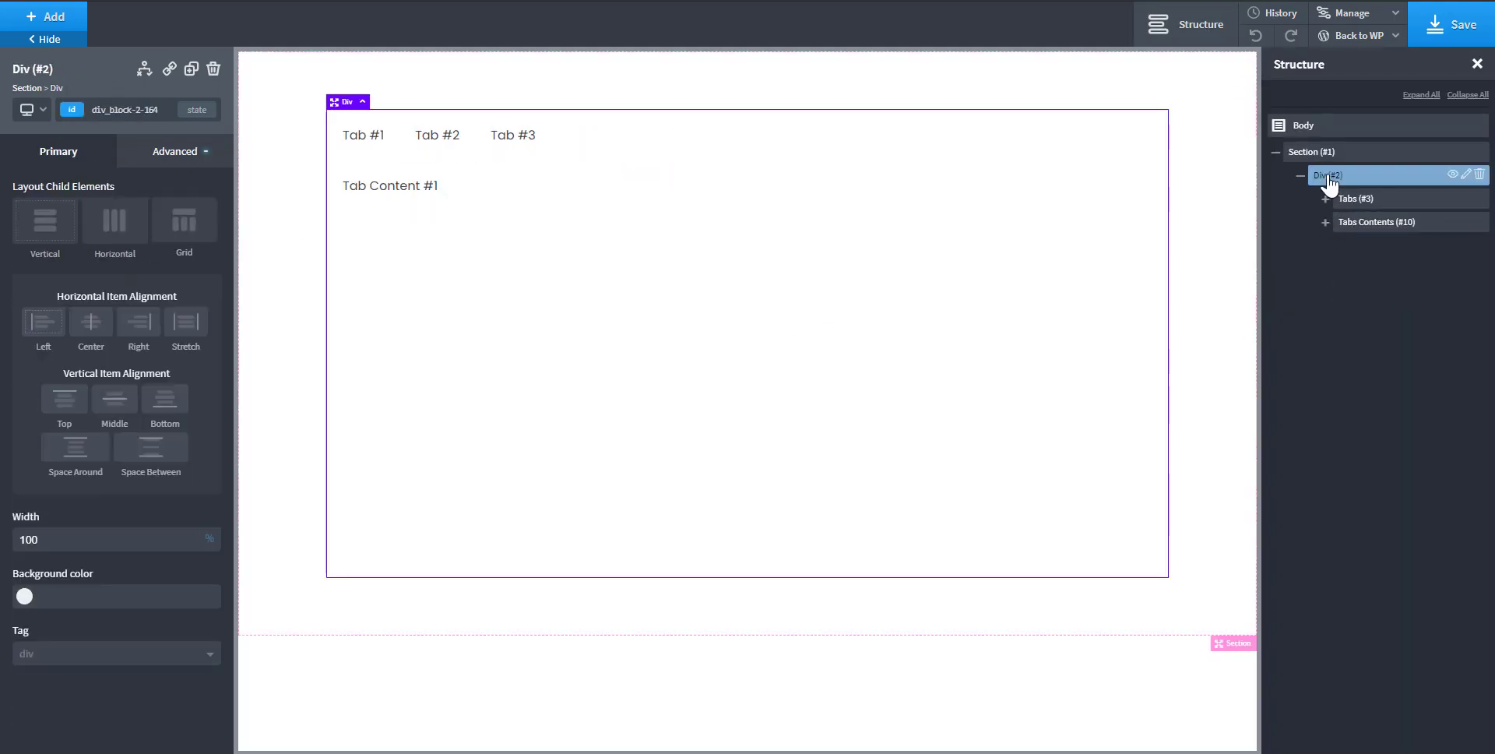
click(1362, 206)
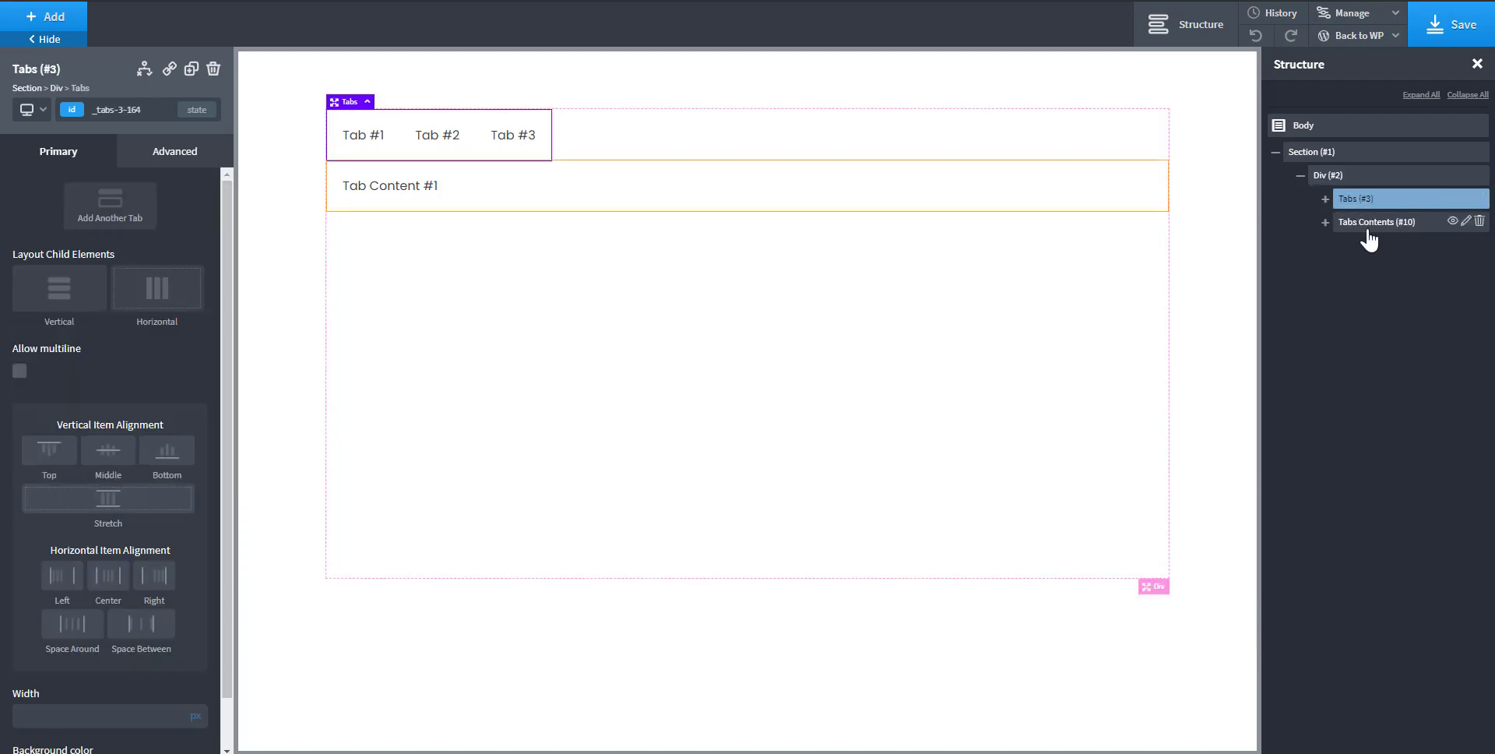
click(1371, 226)
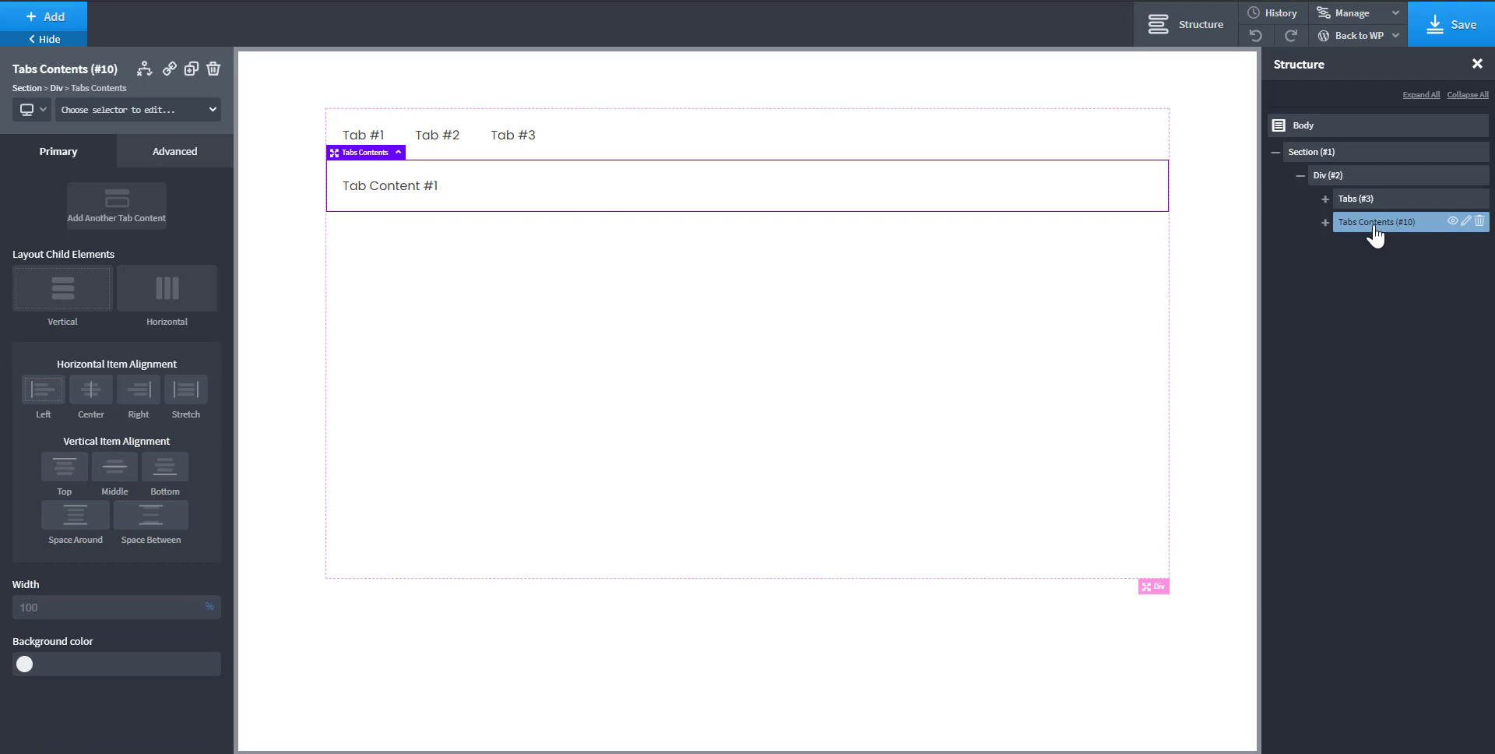
click(1342, 184)
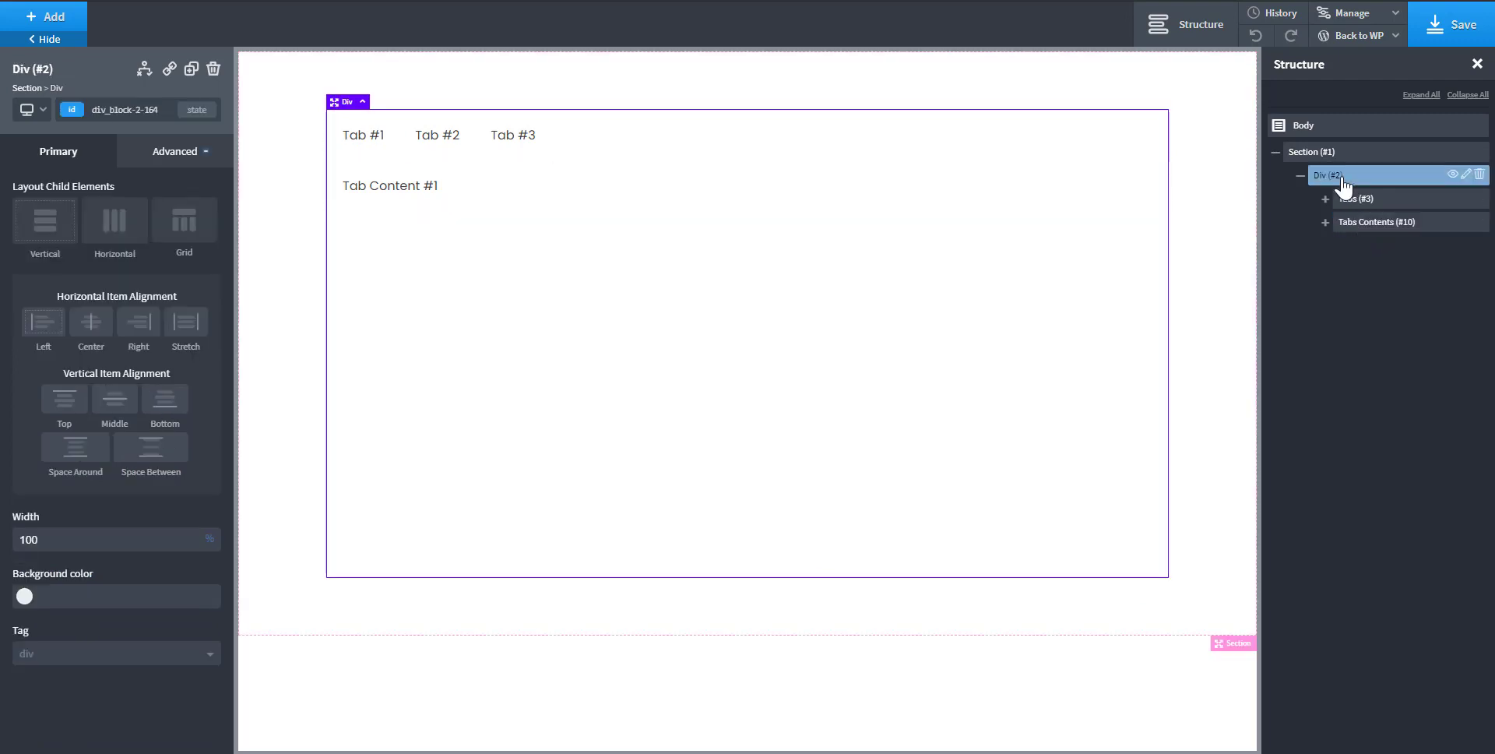
click(183, 155)
click(110, 274)
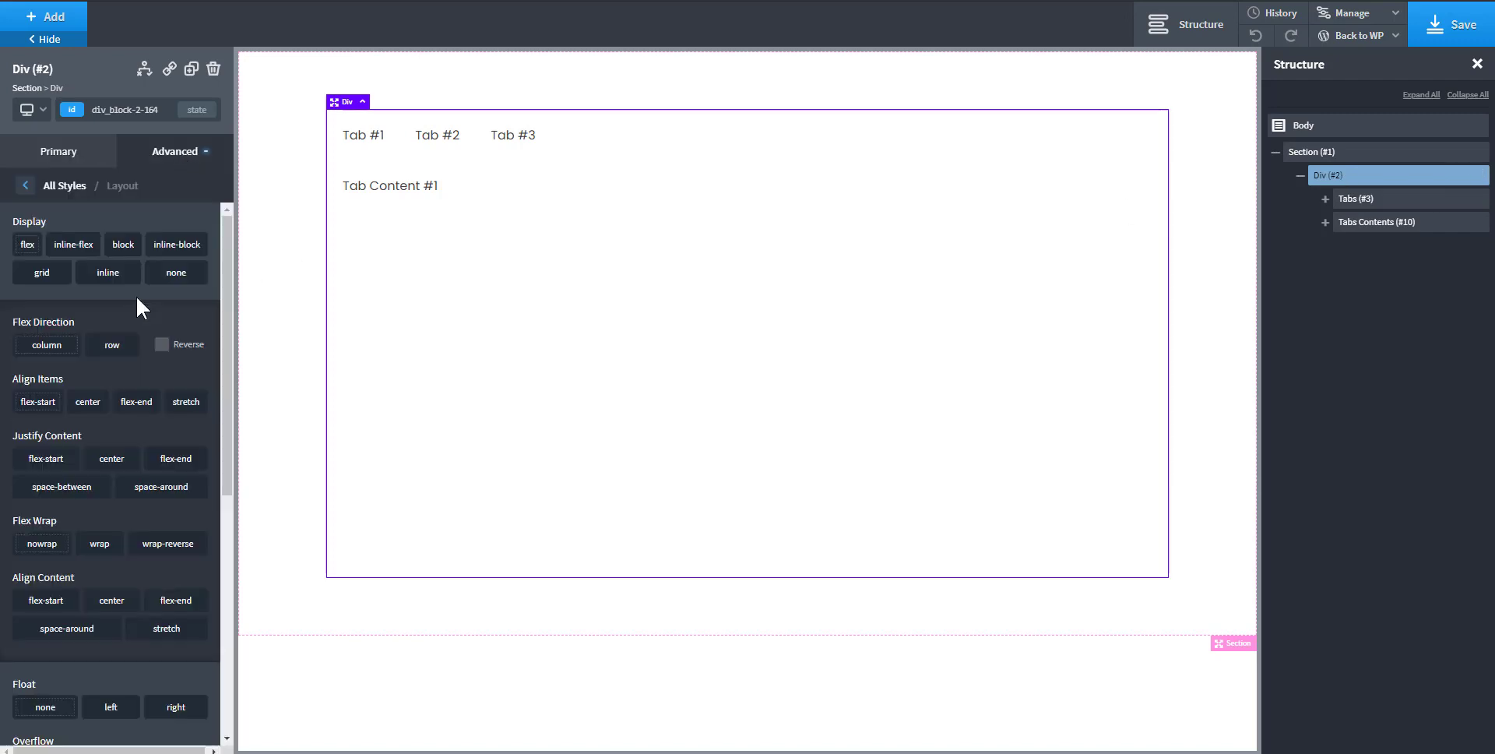
scroll(117, 377, down, 10)
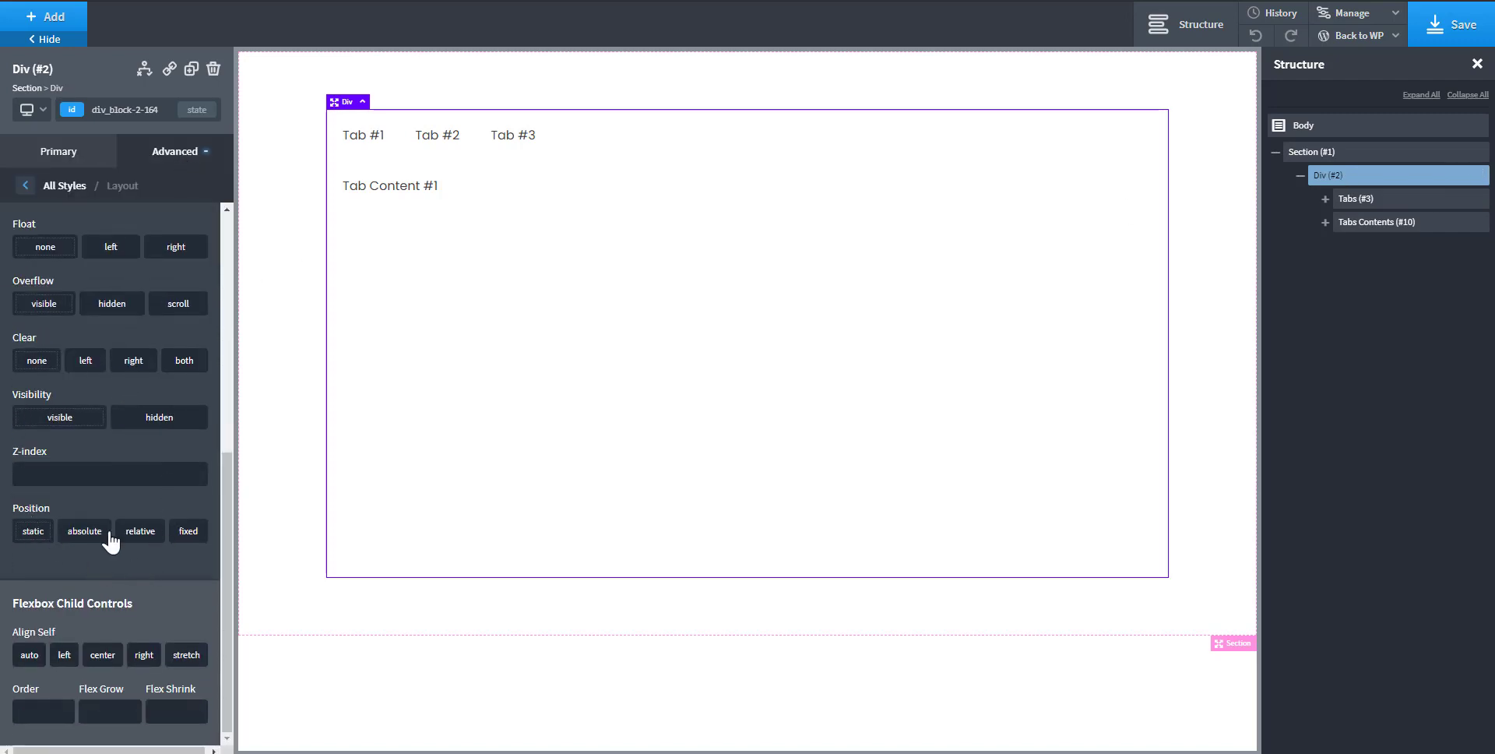
click(137, 532)
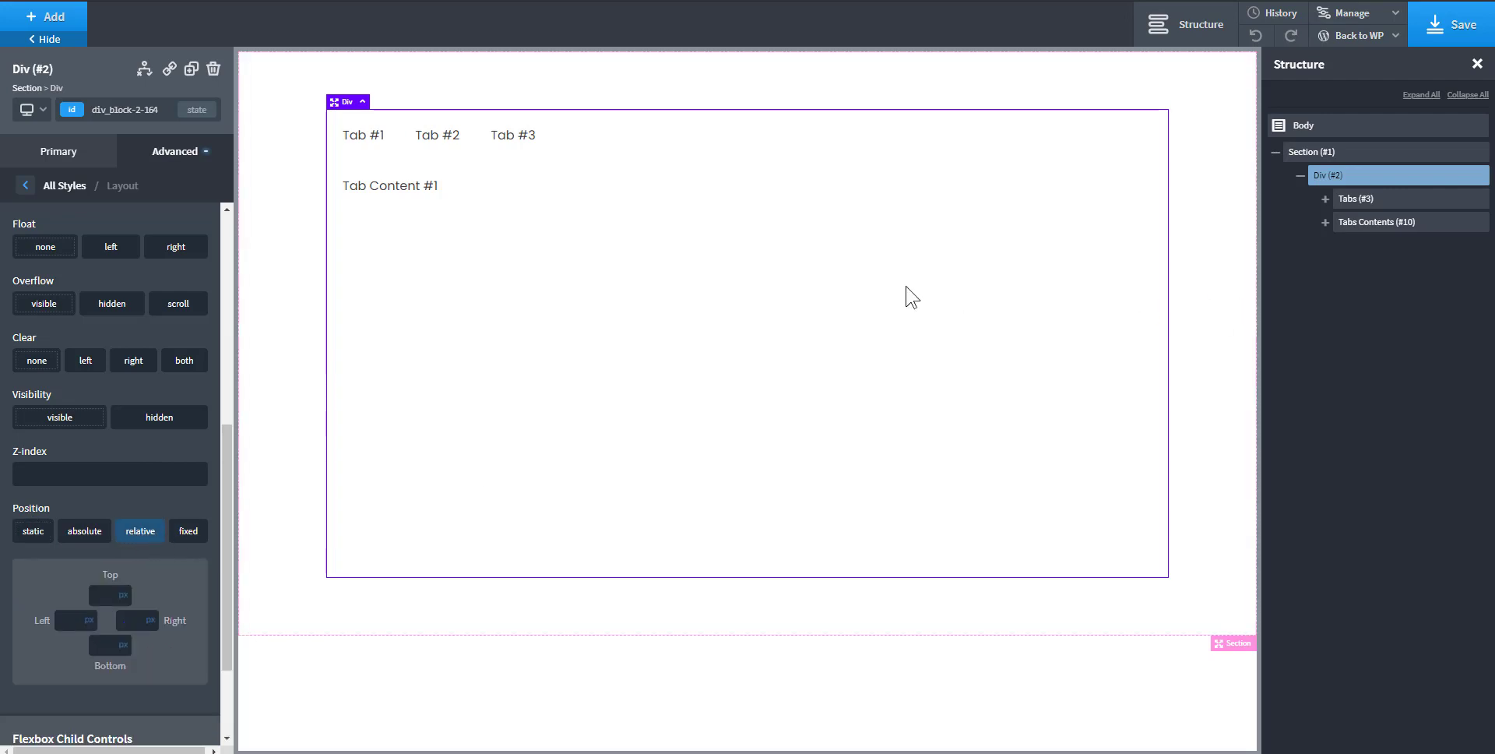
- Position the Tabs element absolutely, 20 px from the bottom and 20 px from the left of its parent div
click(1368, 200)
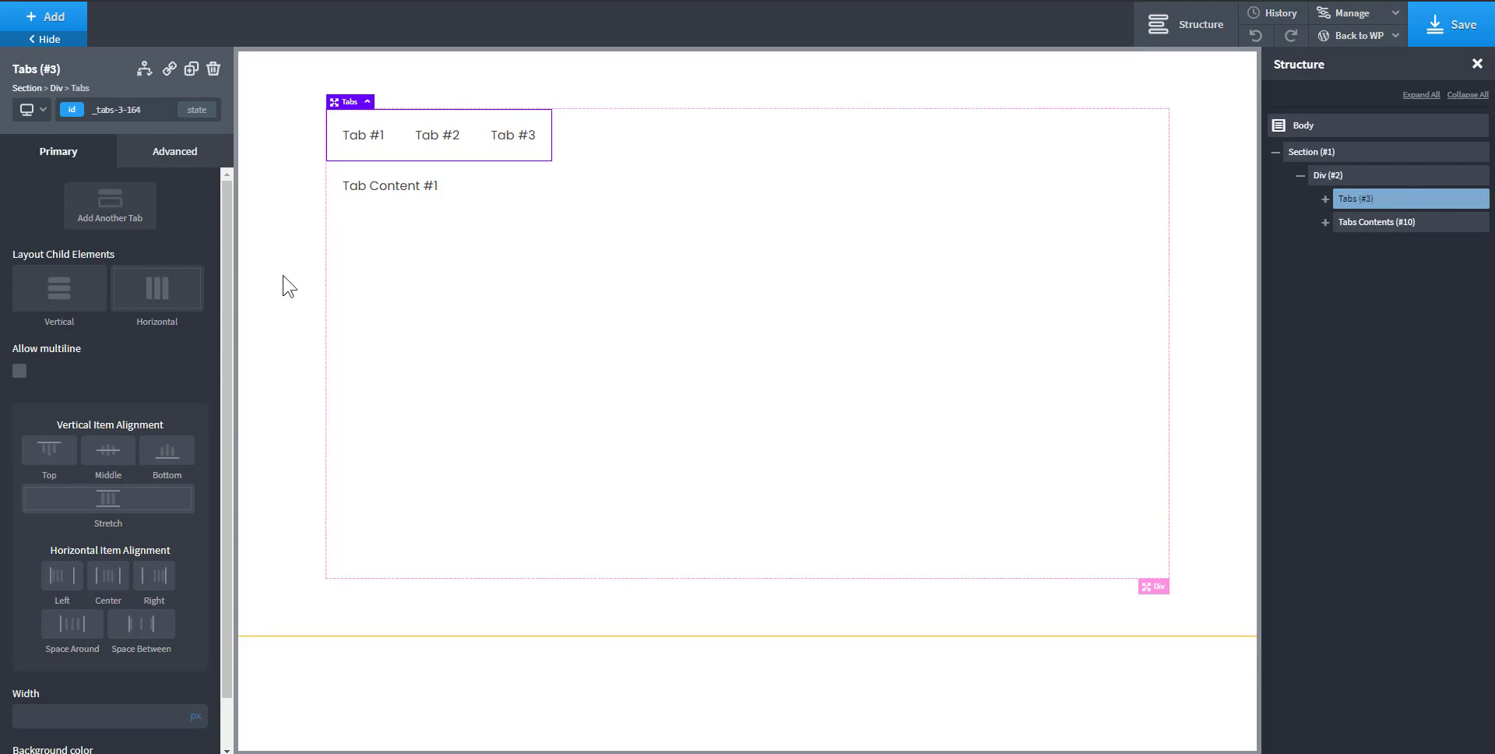
click(176, 158)
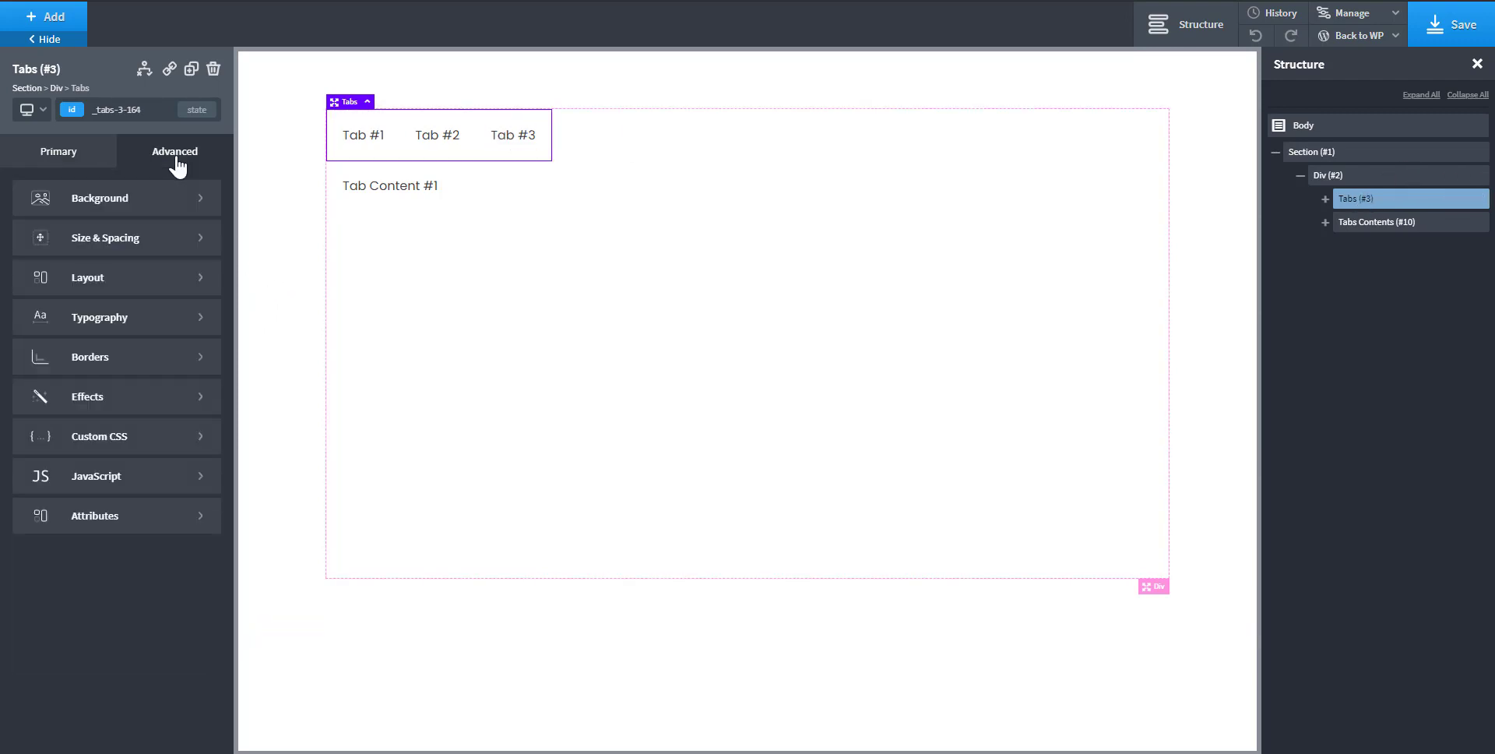
click(148, 294)
scroll(190, 436, down, 5)
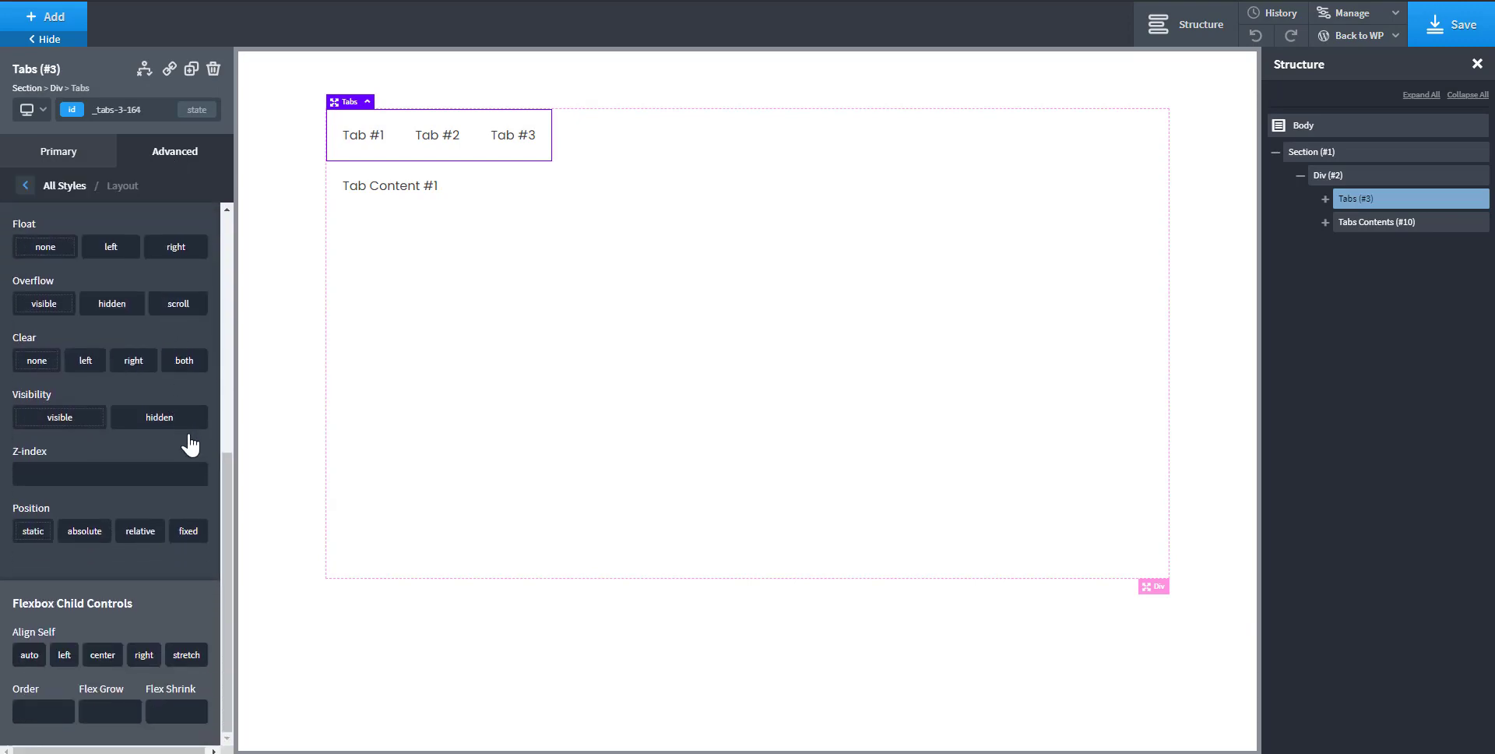
click(91, 533)
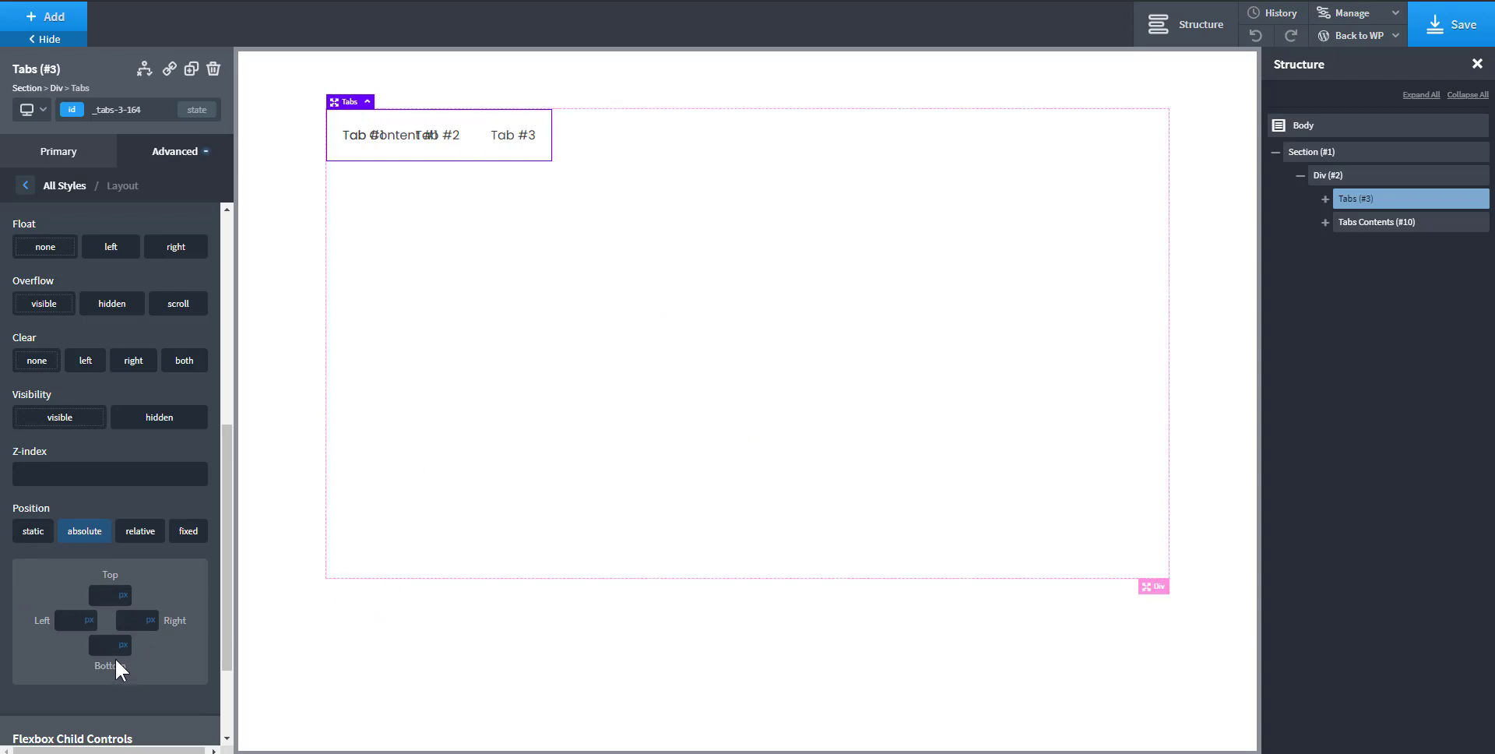
text(20)
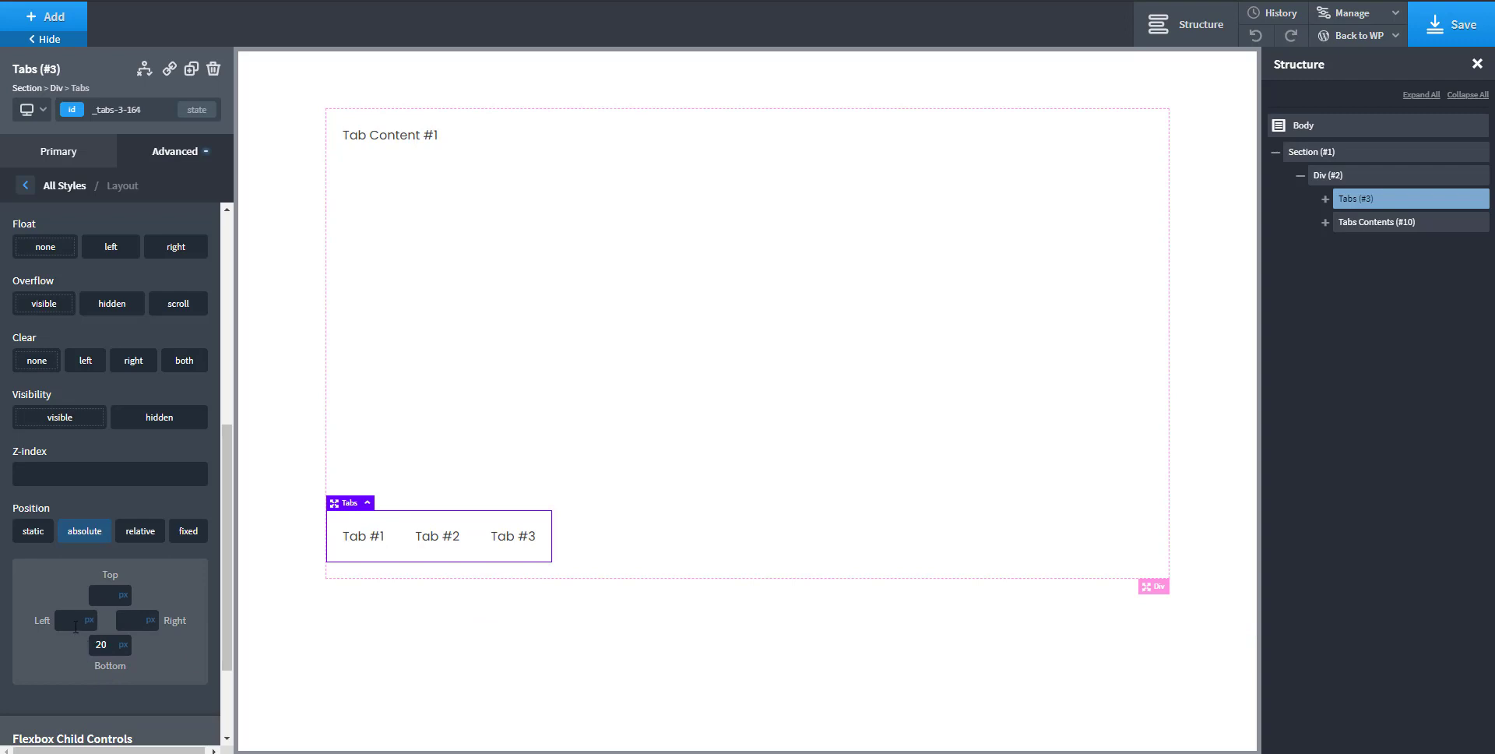
click(70, 622)
text(20)
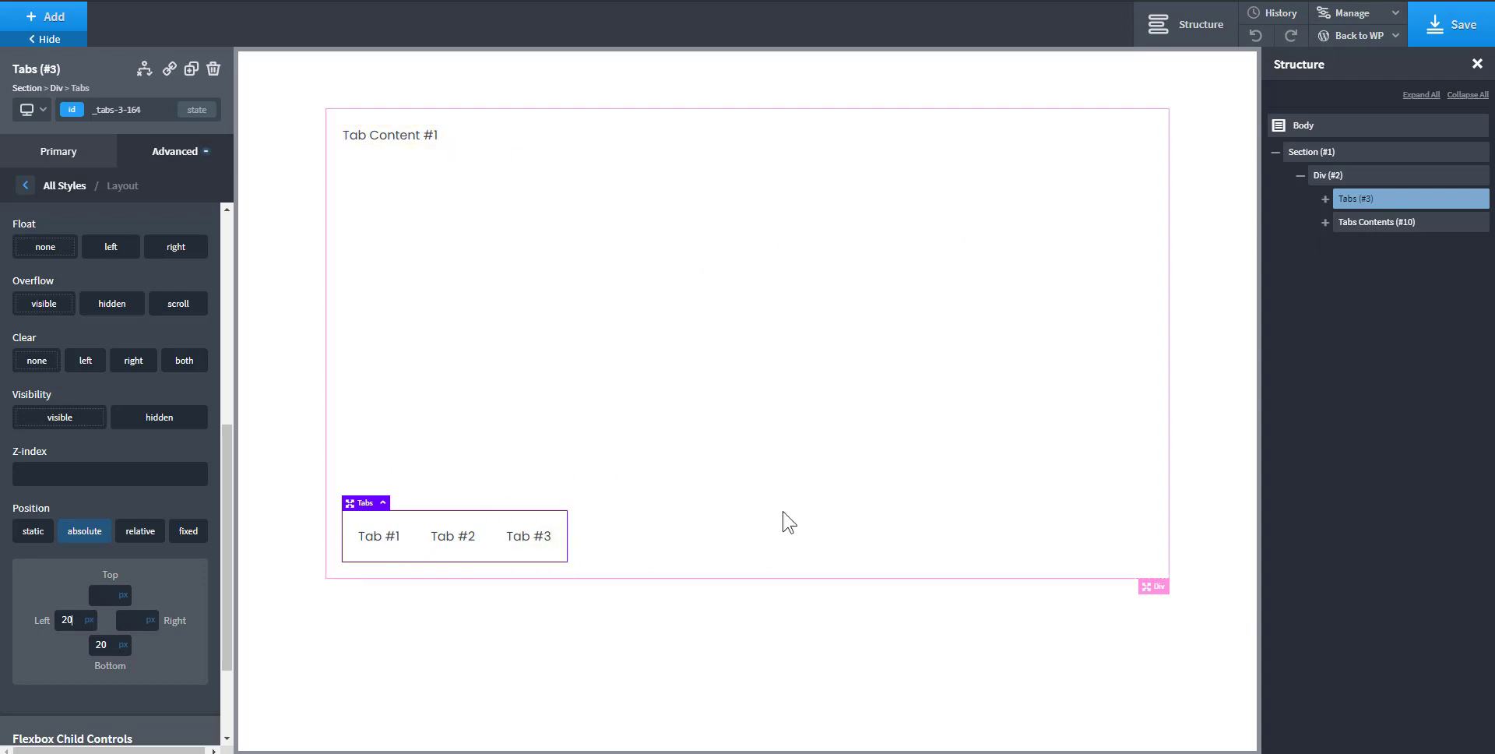
- Delete the third tab and its matching third tab content, keeping two of each
click(1325, 198)
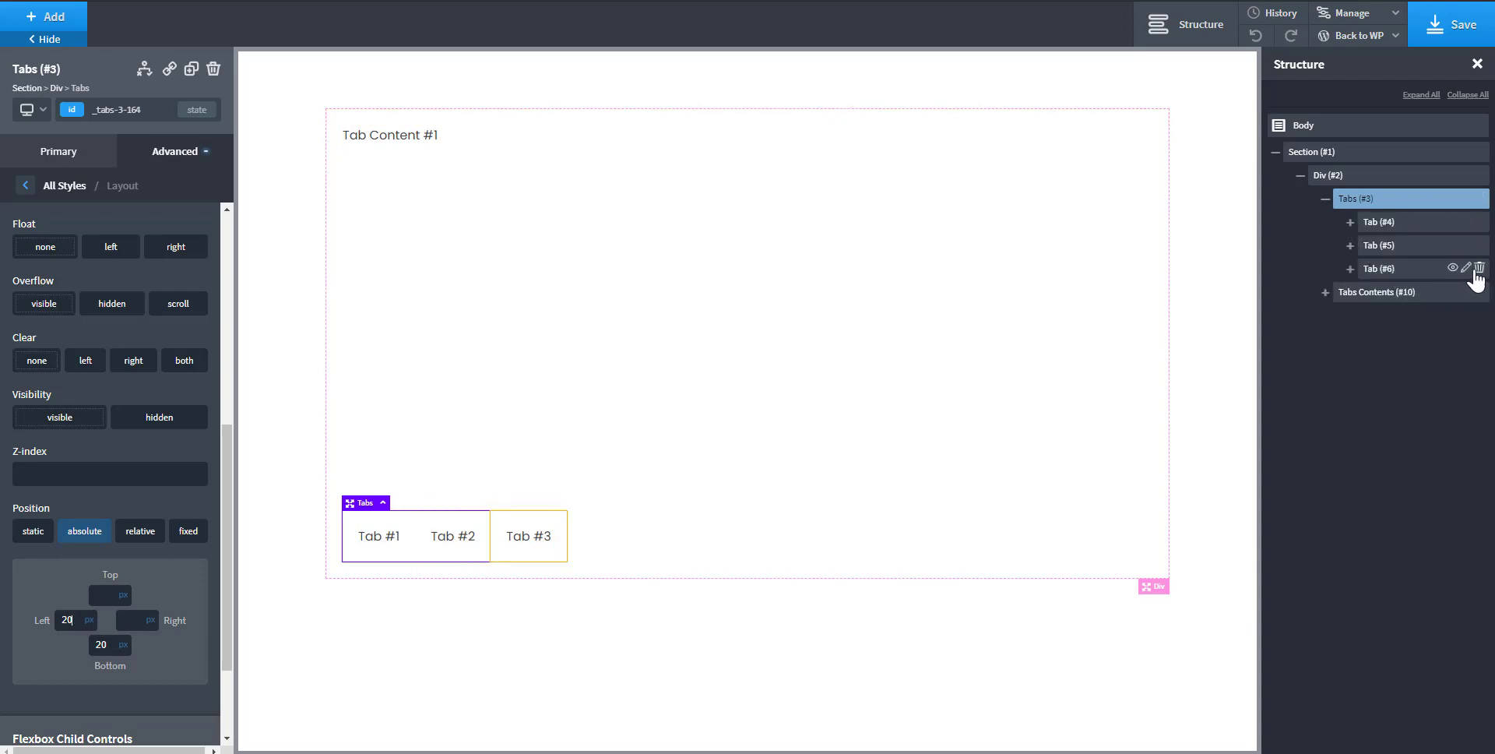
click(1478, 268)
click(1401, 246)
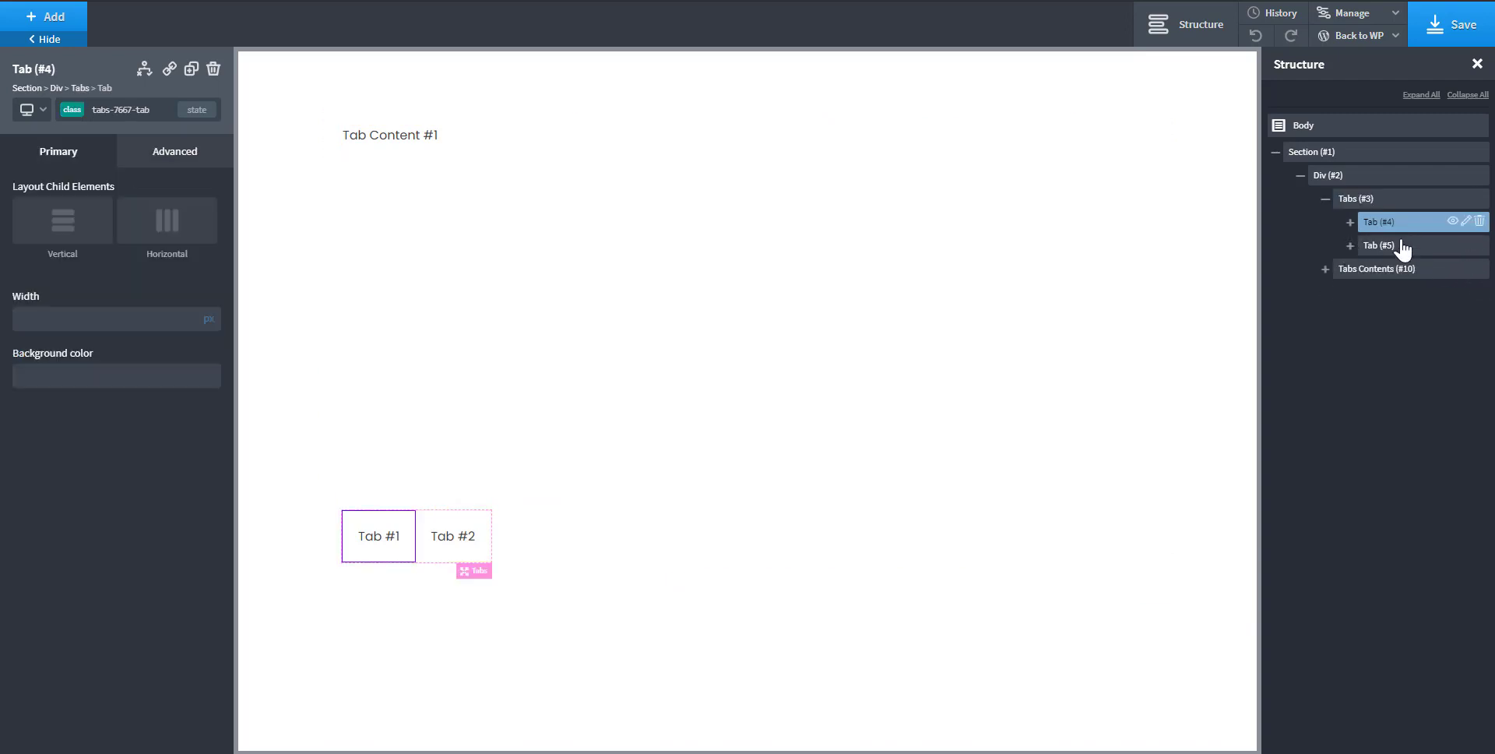
click(1325, 268)
click(1478, 338)
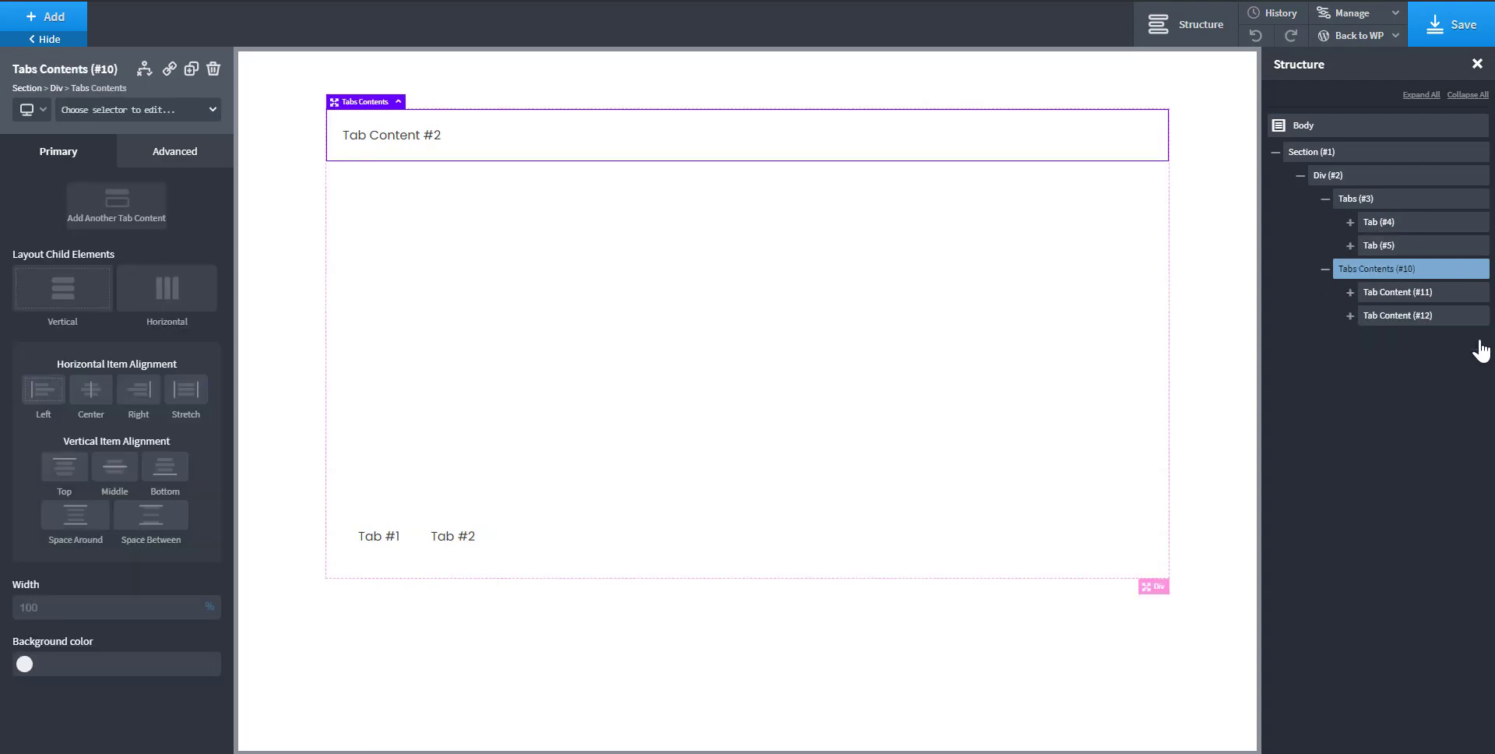
- Collapse the Tabs Contents and Tabs branches in the page structure after checking the two remaining tab contents
click(1416, 317)
click(1395, 294)
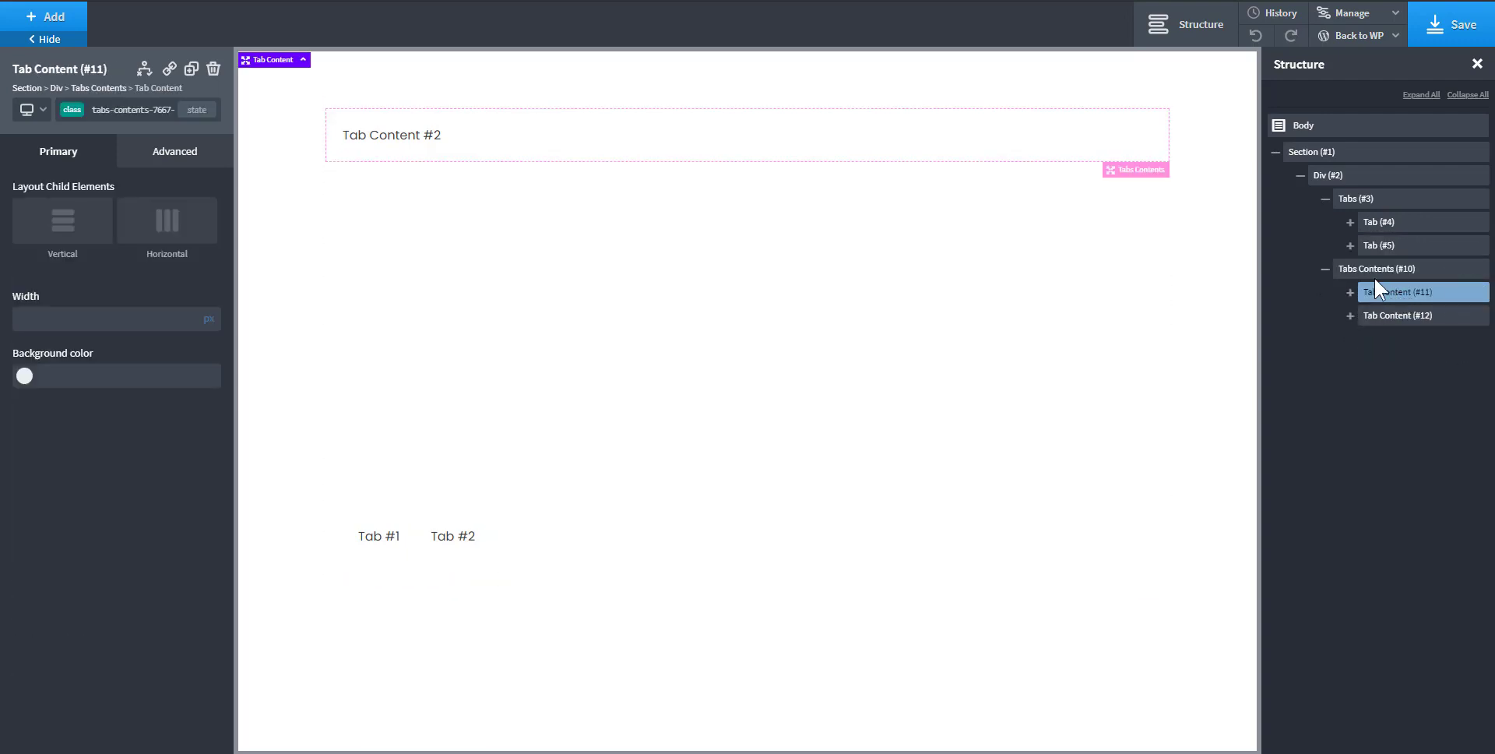
click(1325, 271)
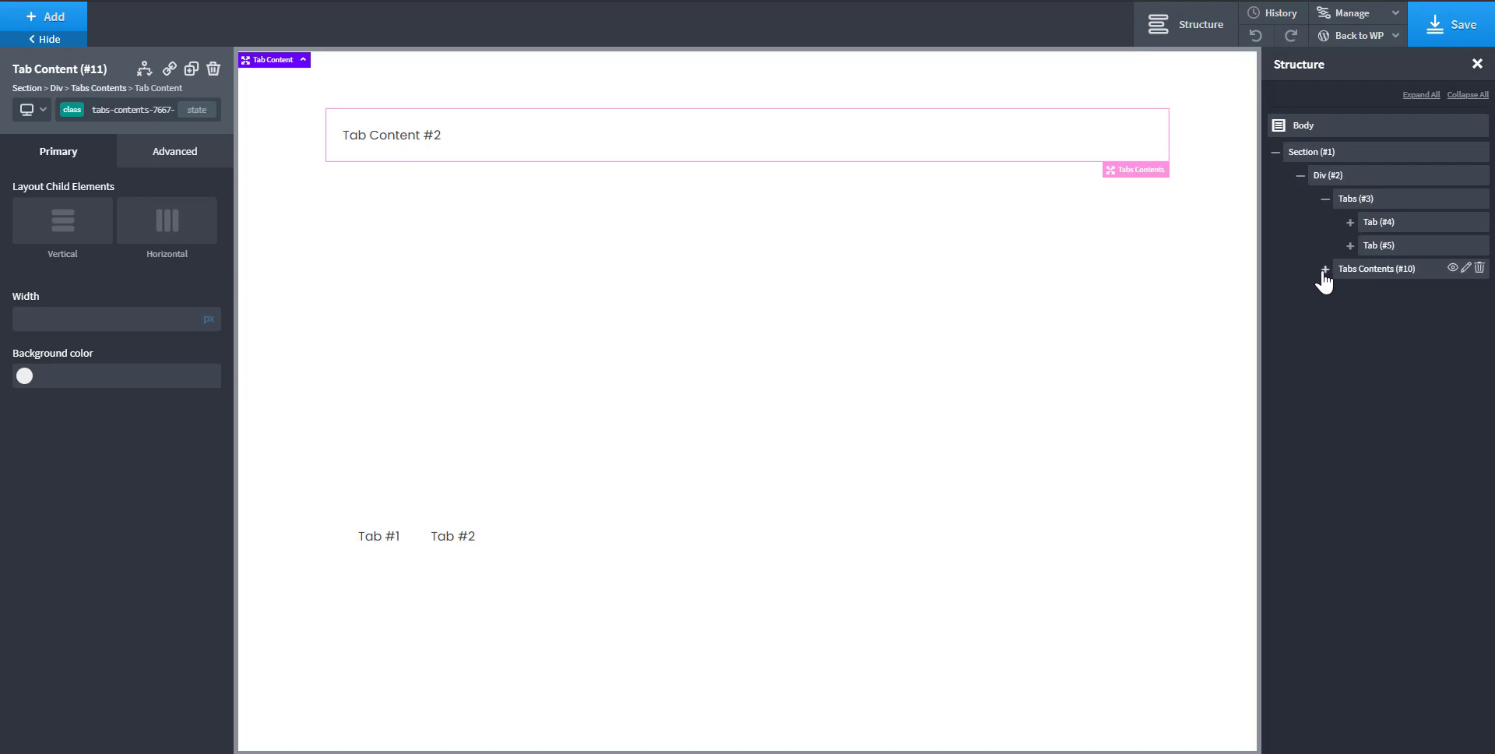
click(1326, 200)
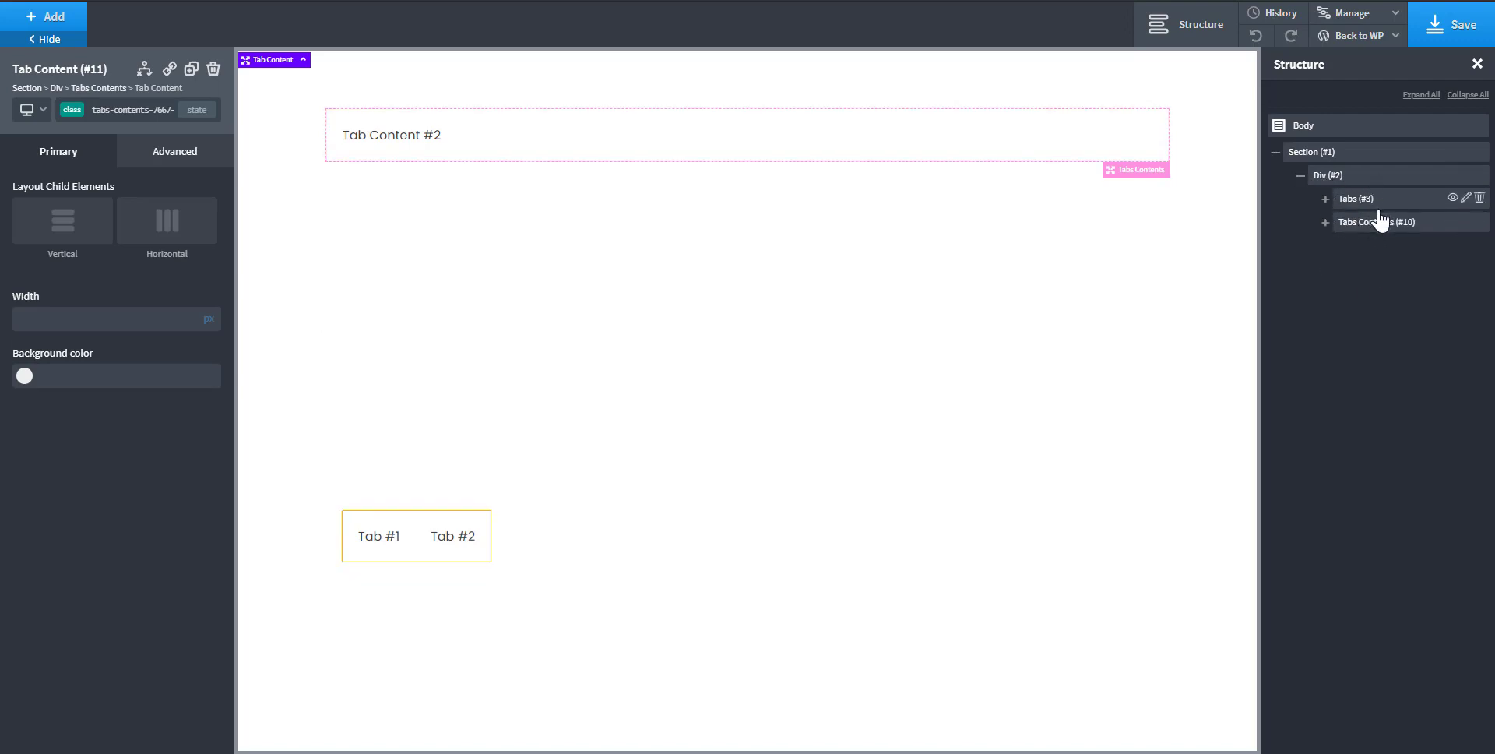
- Give the div containing Tabs and Tabs Contents a light grey #efefef background color
click(802, 279)
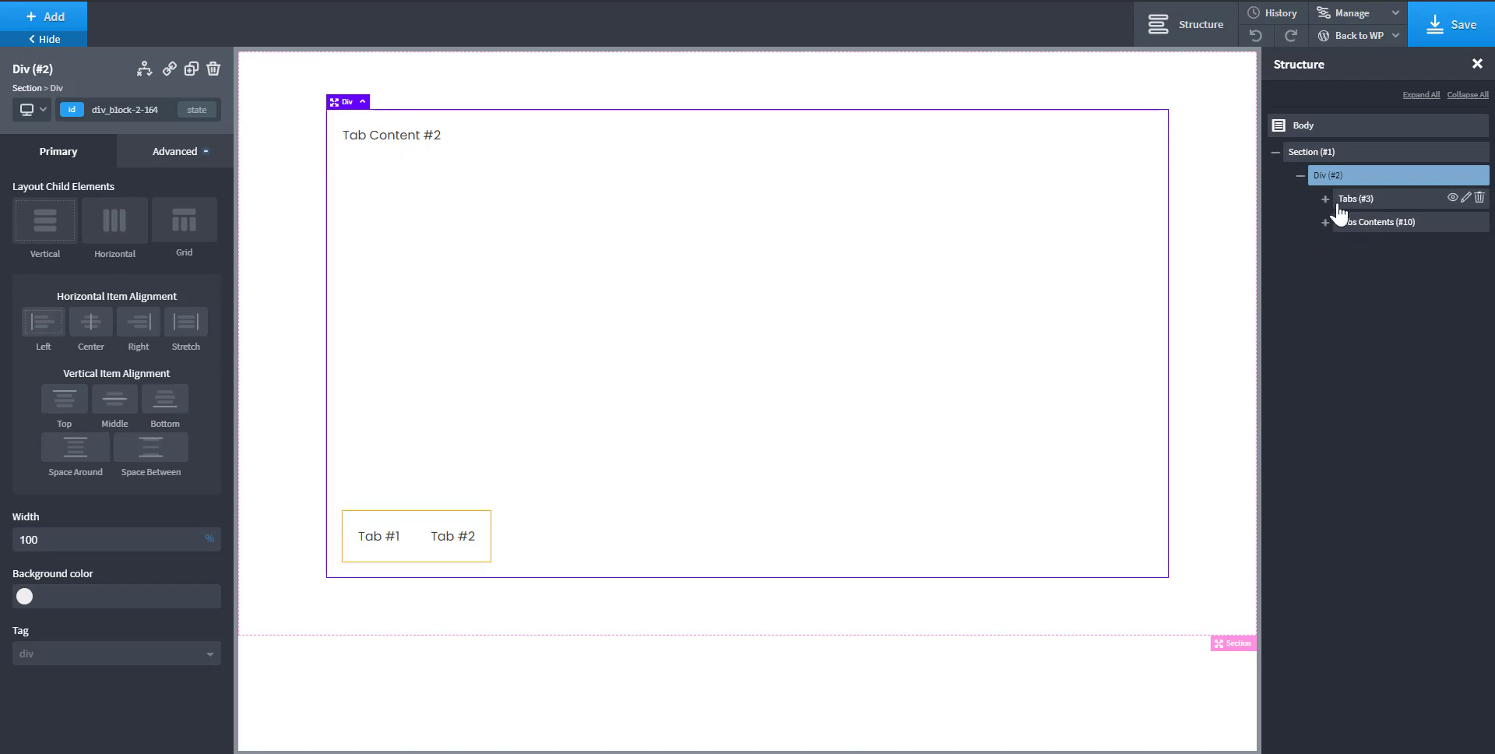
click(1354, 225)
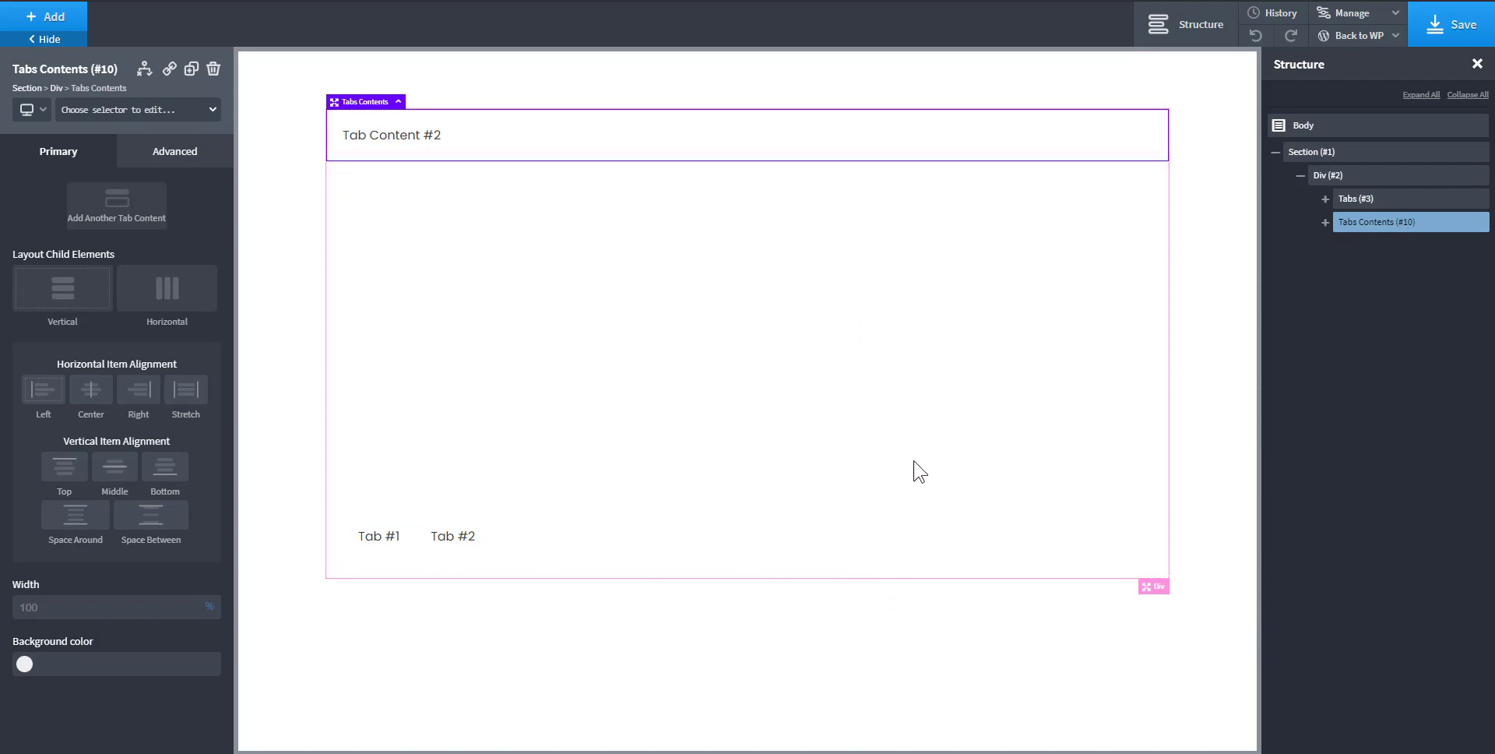
click(1347, 178)
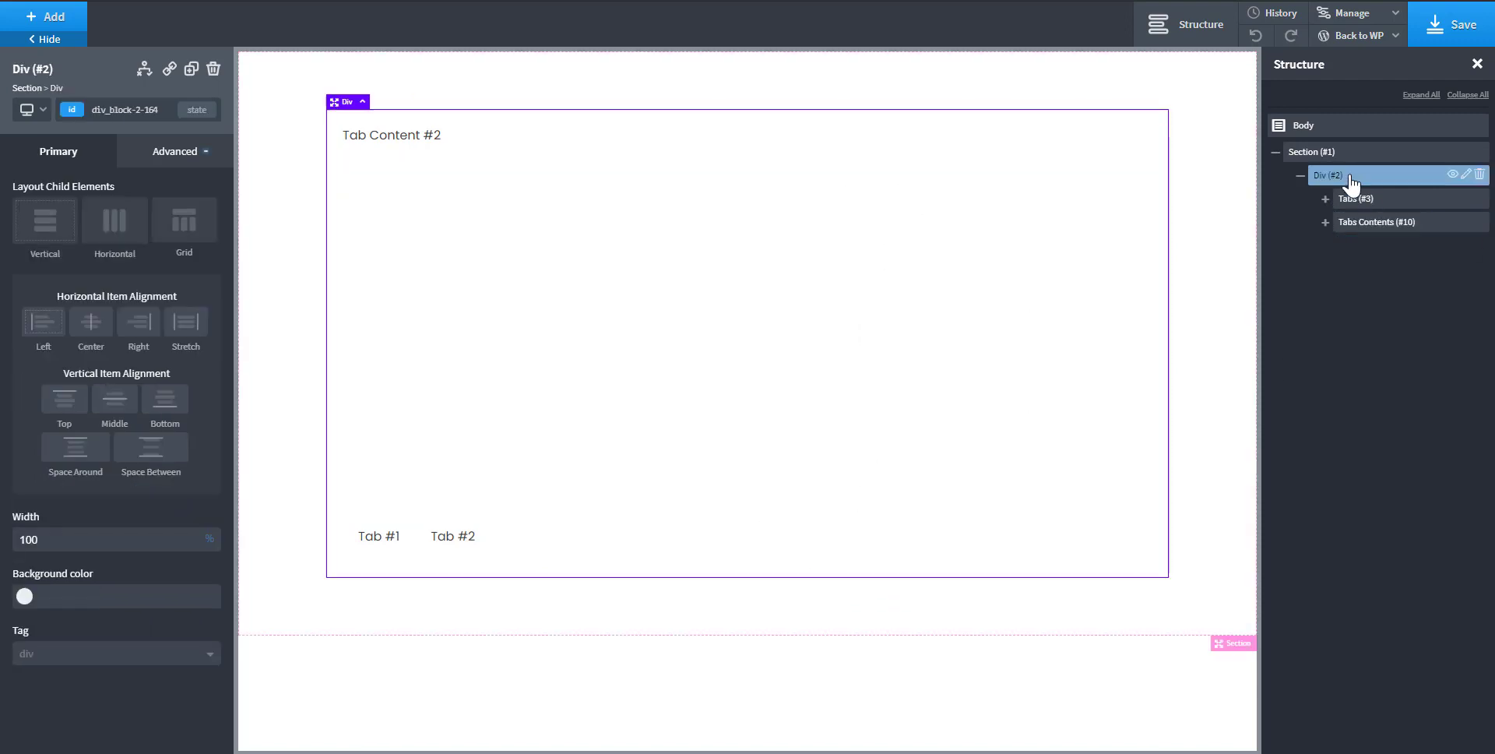
click(24, 596)
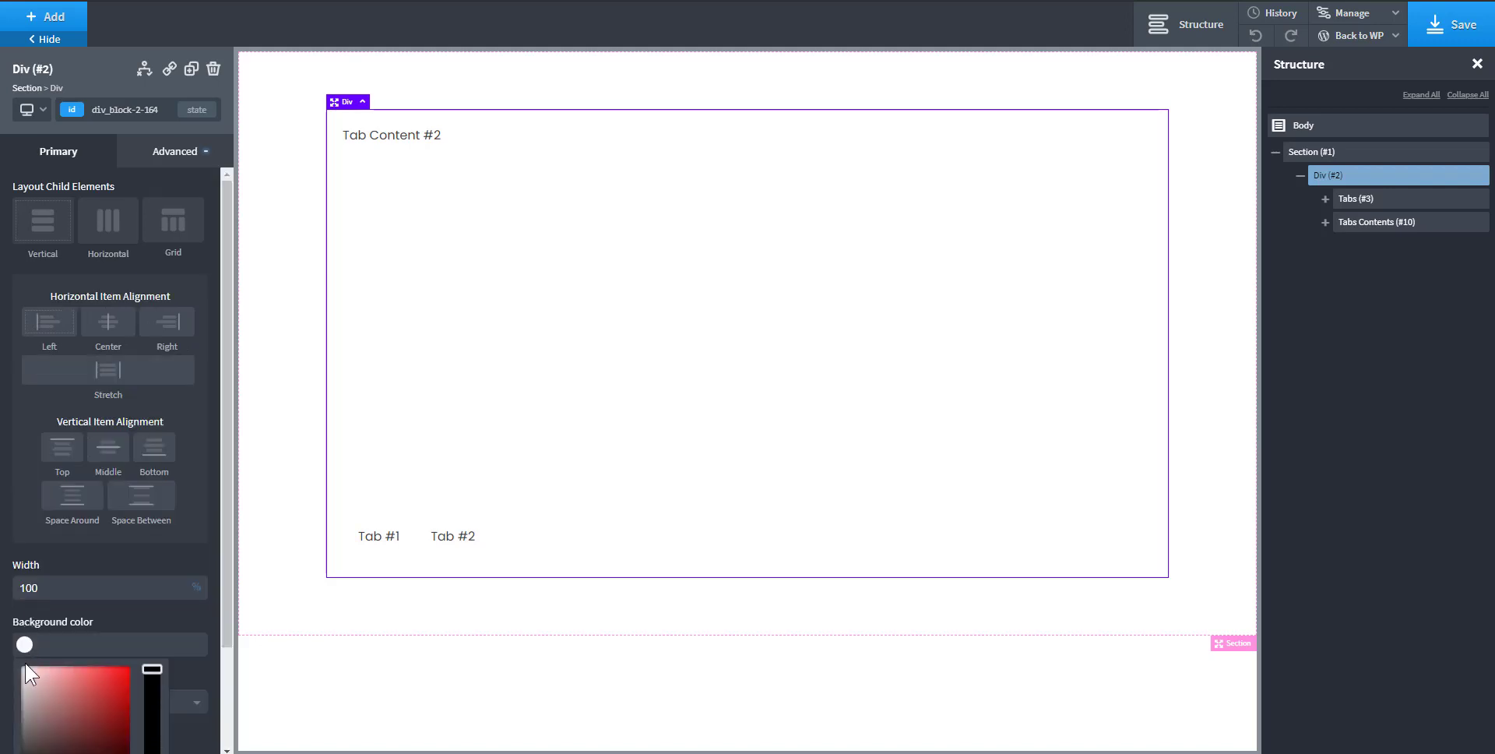
click(19, 673)
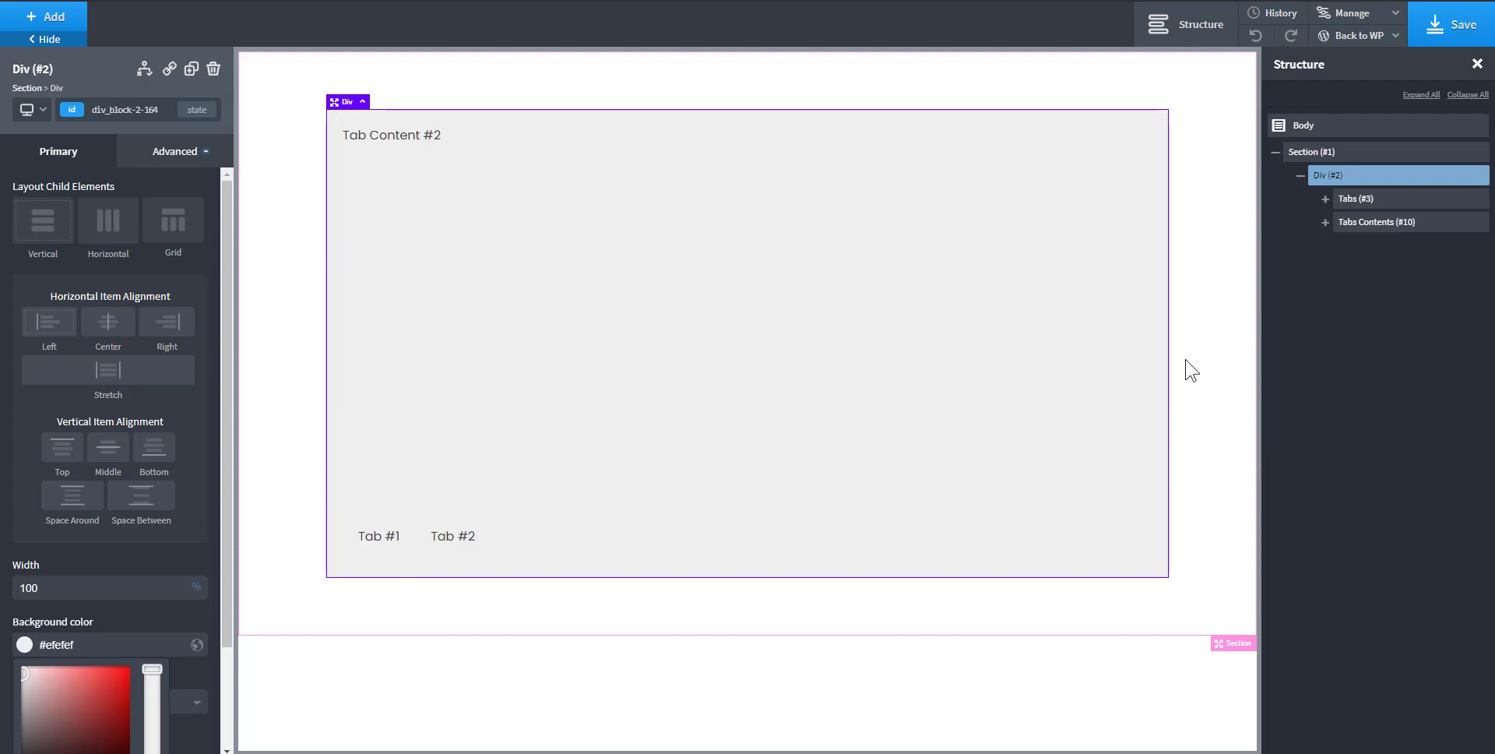
- Try a height of 100% on the Tabs Contents element, and clear the value again
click(1367, 226)
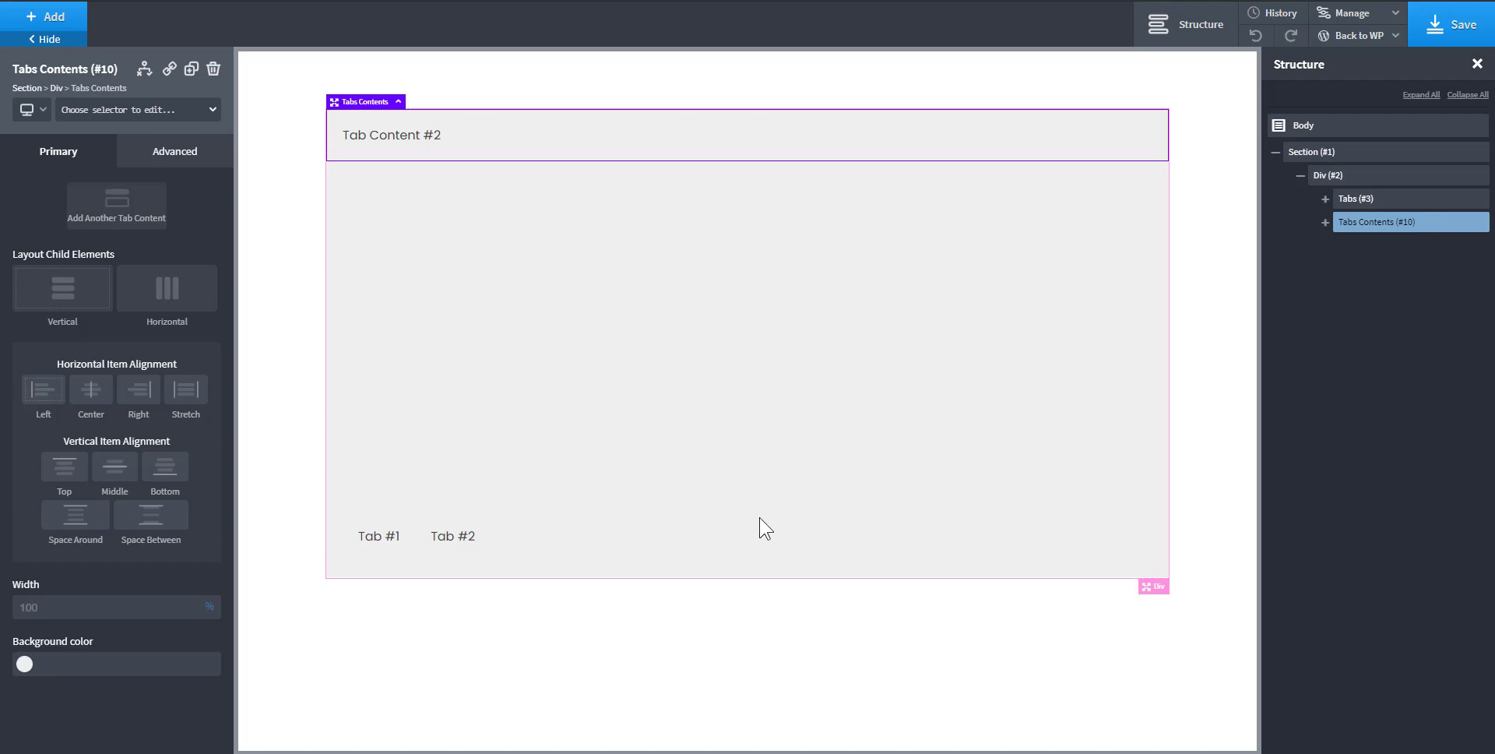
click(181, 158)
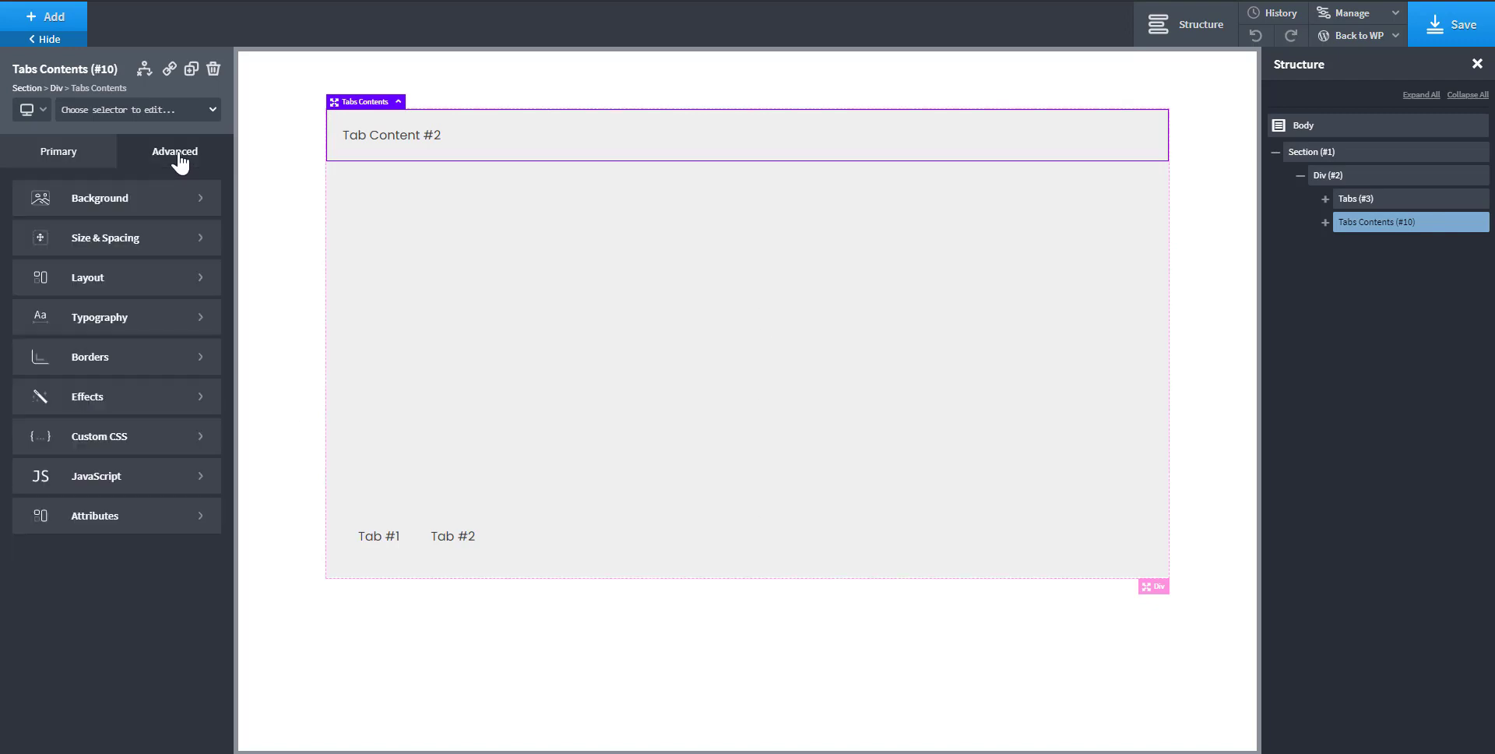
click(131, 245)
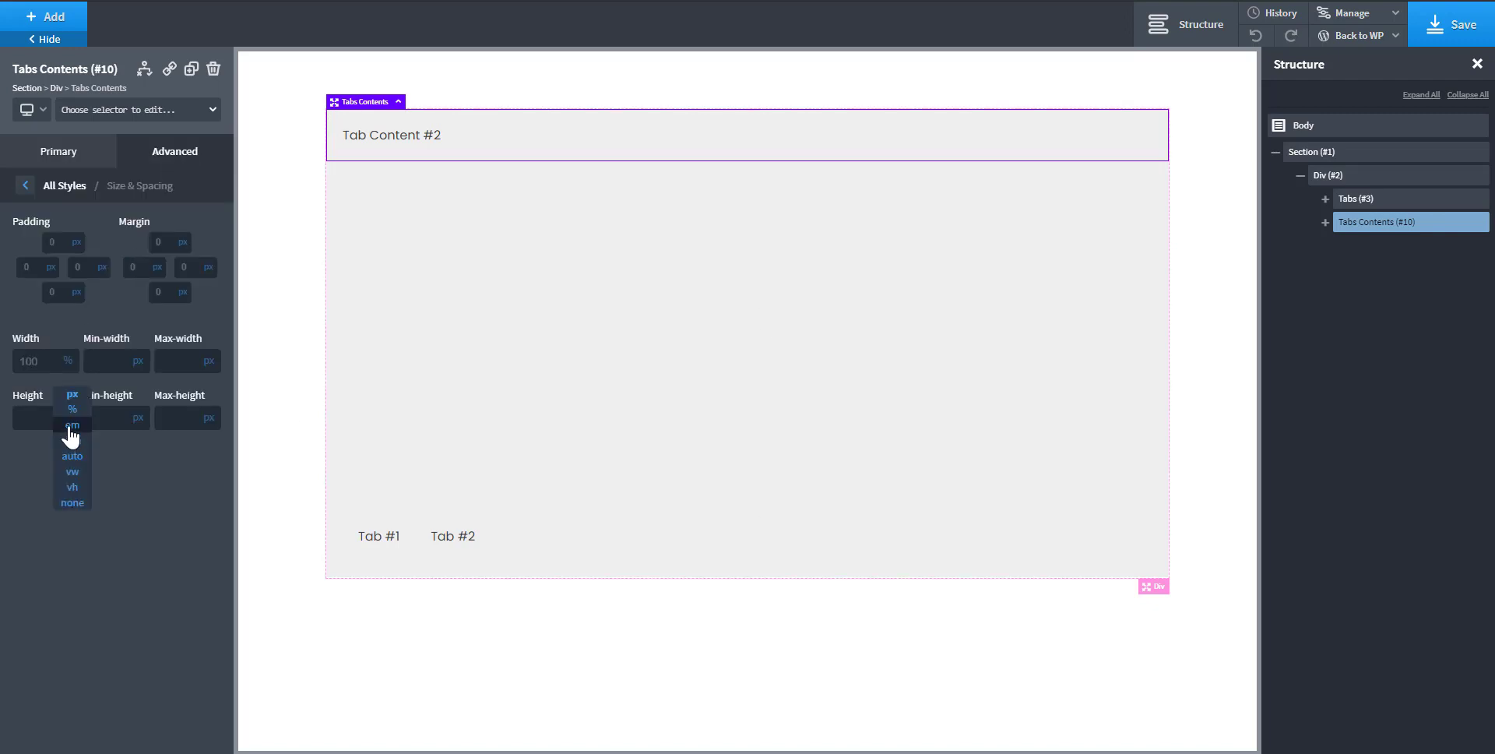
click(68, 412)
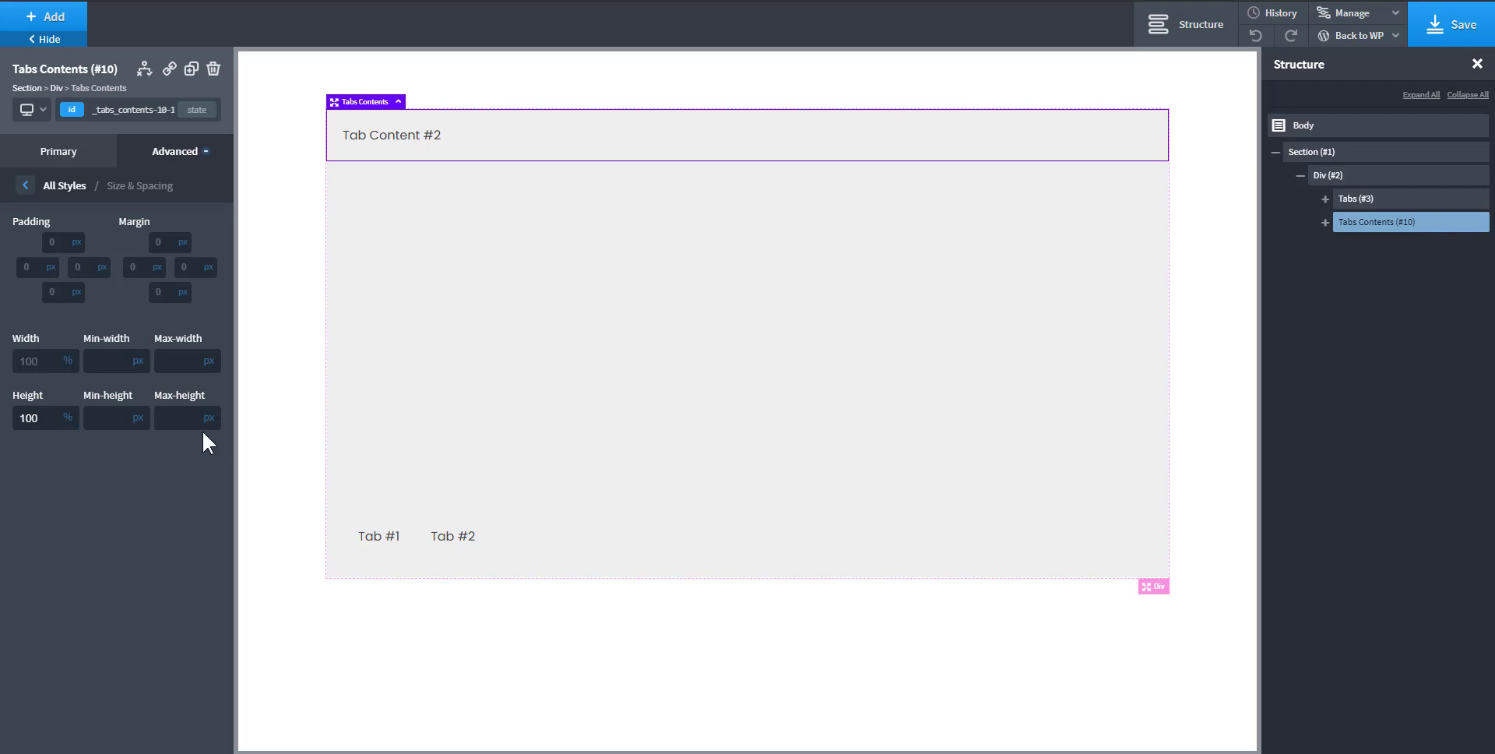
click(64, 423)
drag(44, 417, 4, 439)
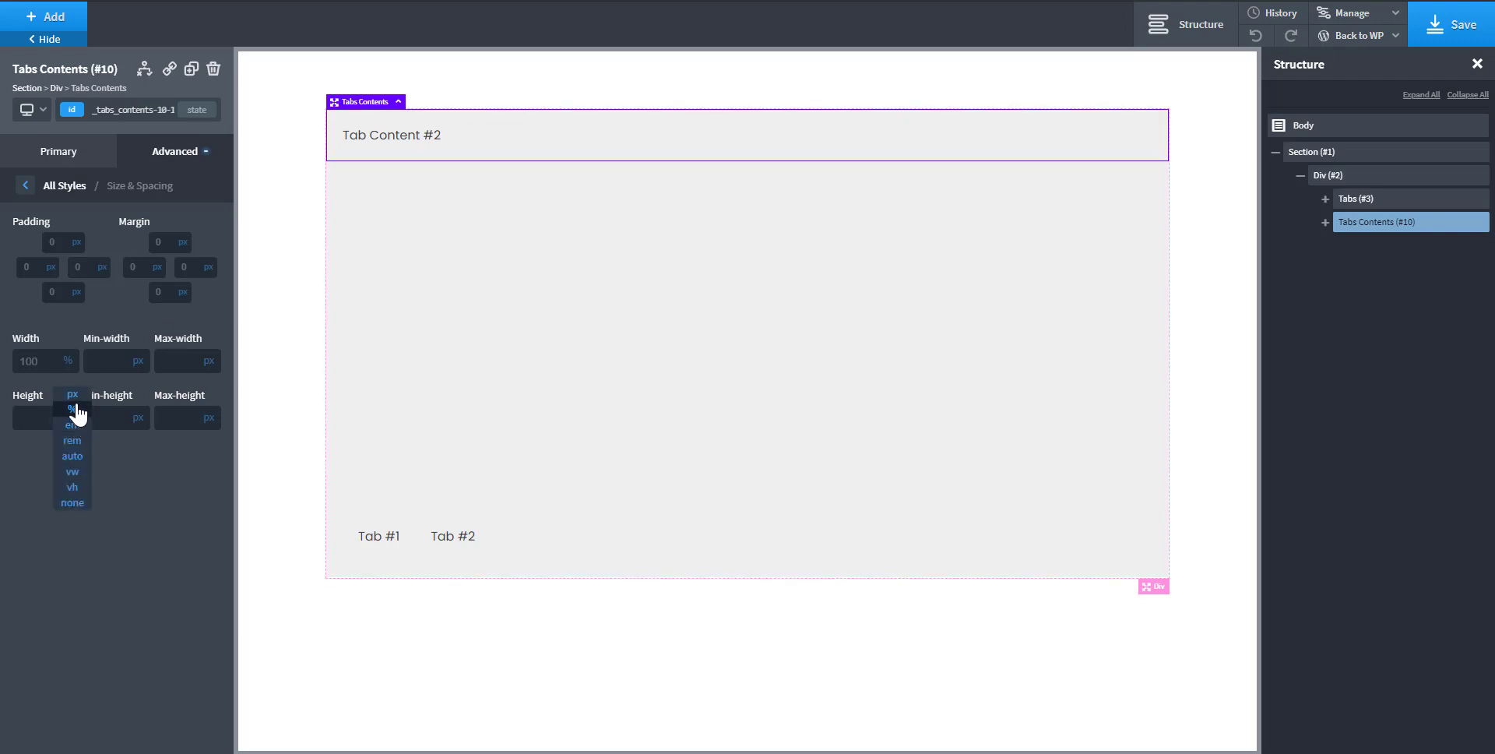
click(72, 411)
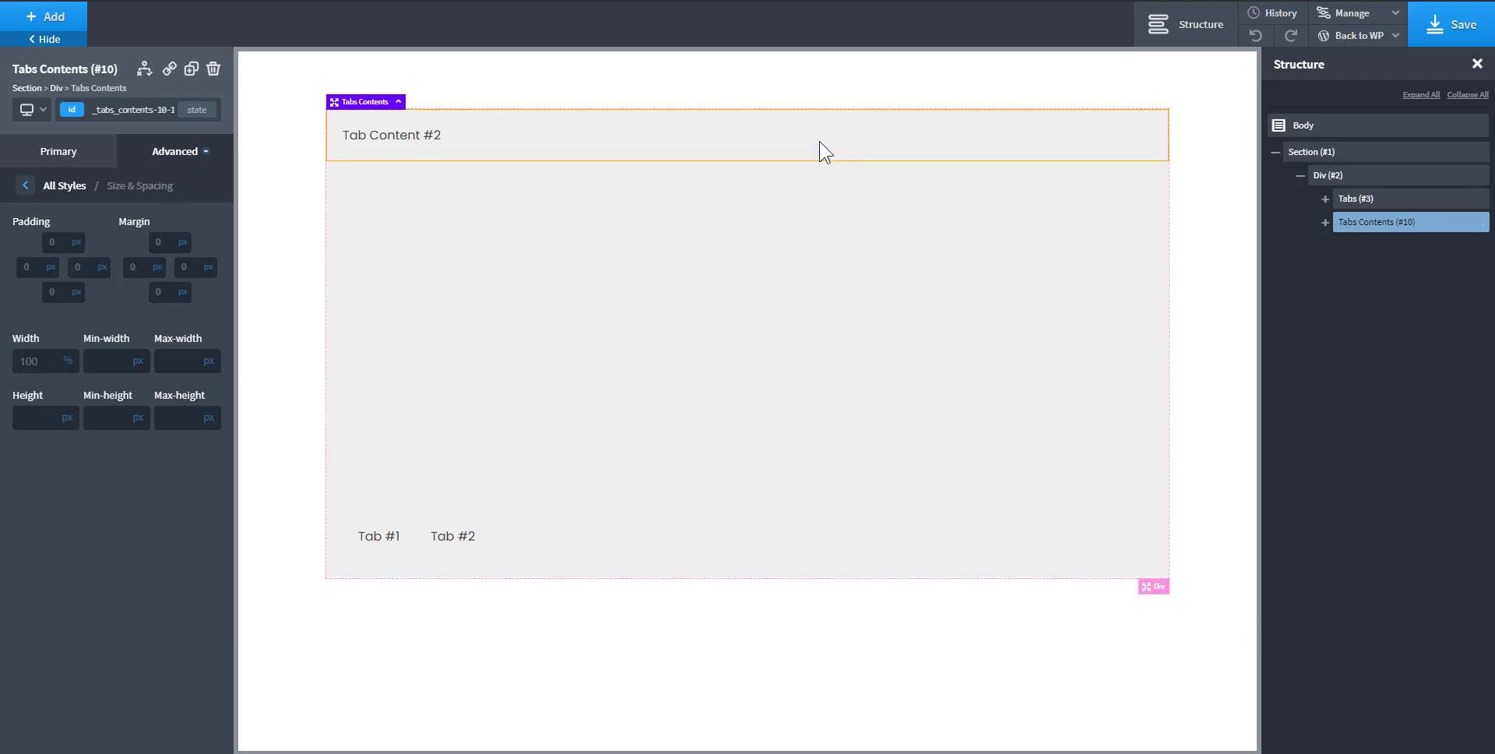
- Set the flex grow of the Tabs Contents element to 1 so it stretches over the whole div
click(1356, 201)
click(1361, 222)
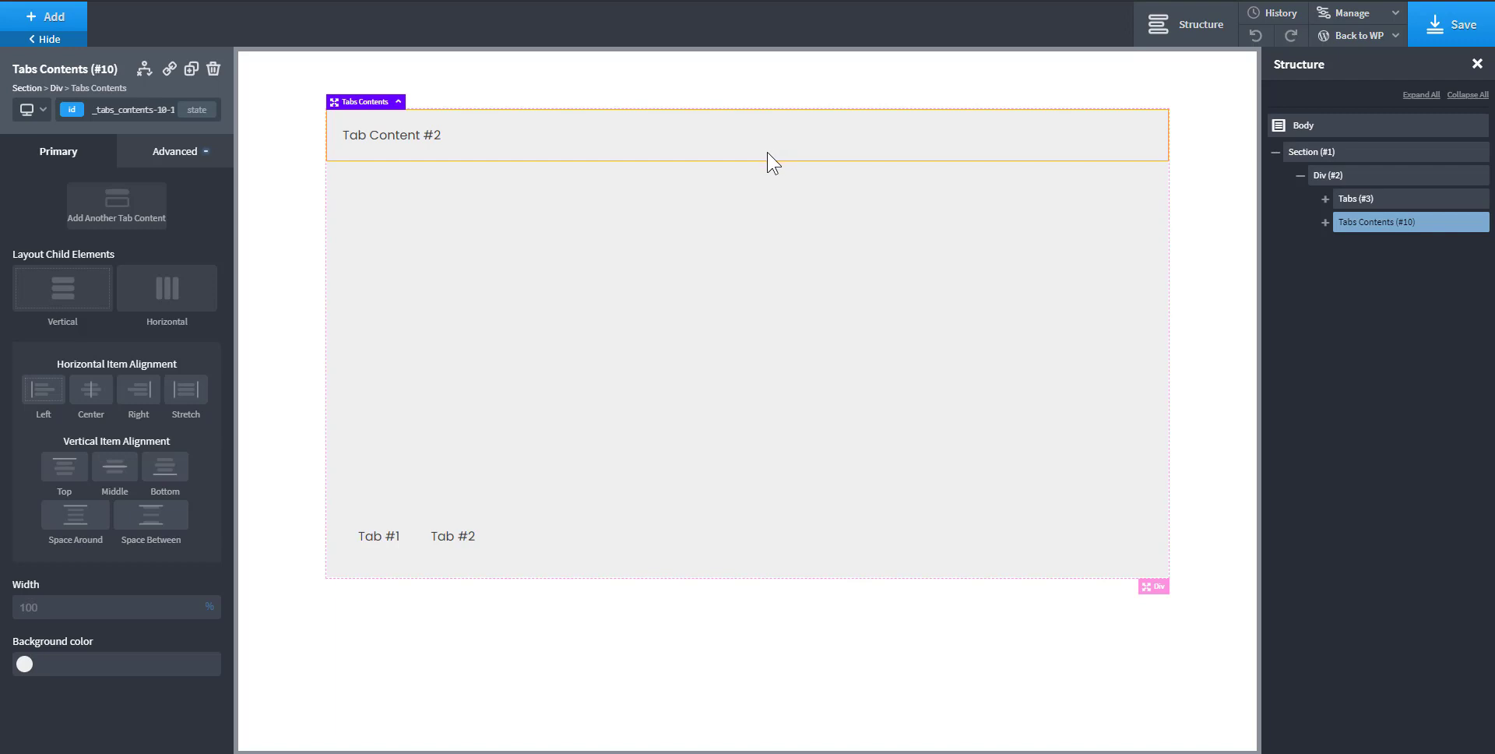
click(1355, 201)
click(1364, 224)
click(186, 155)
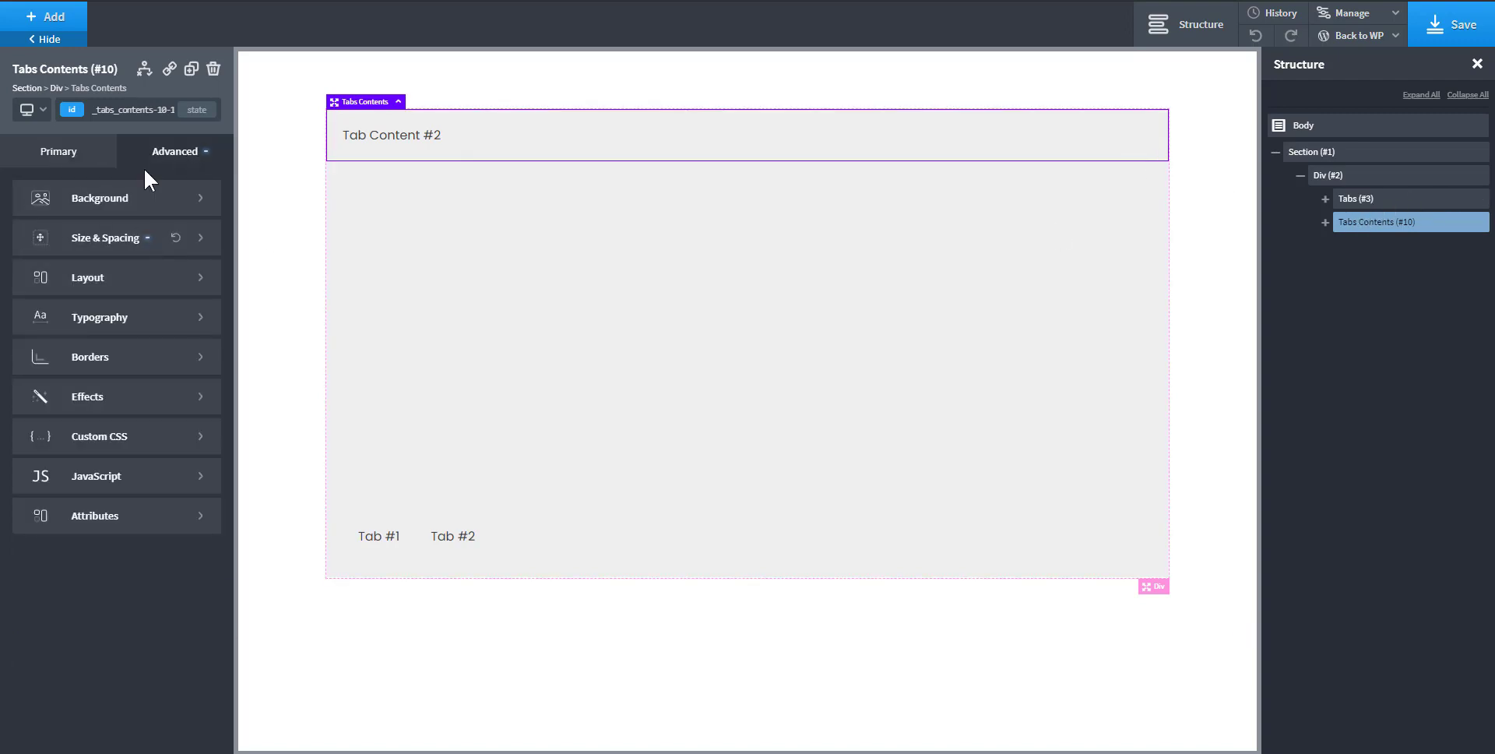
click(137, 280)
scroll(123, 600, down, 2)
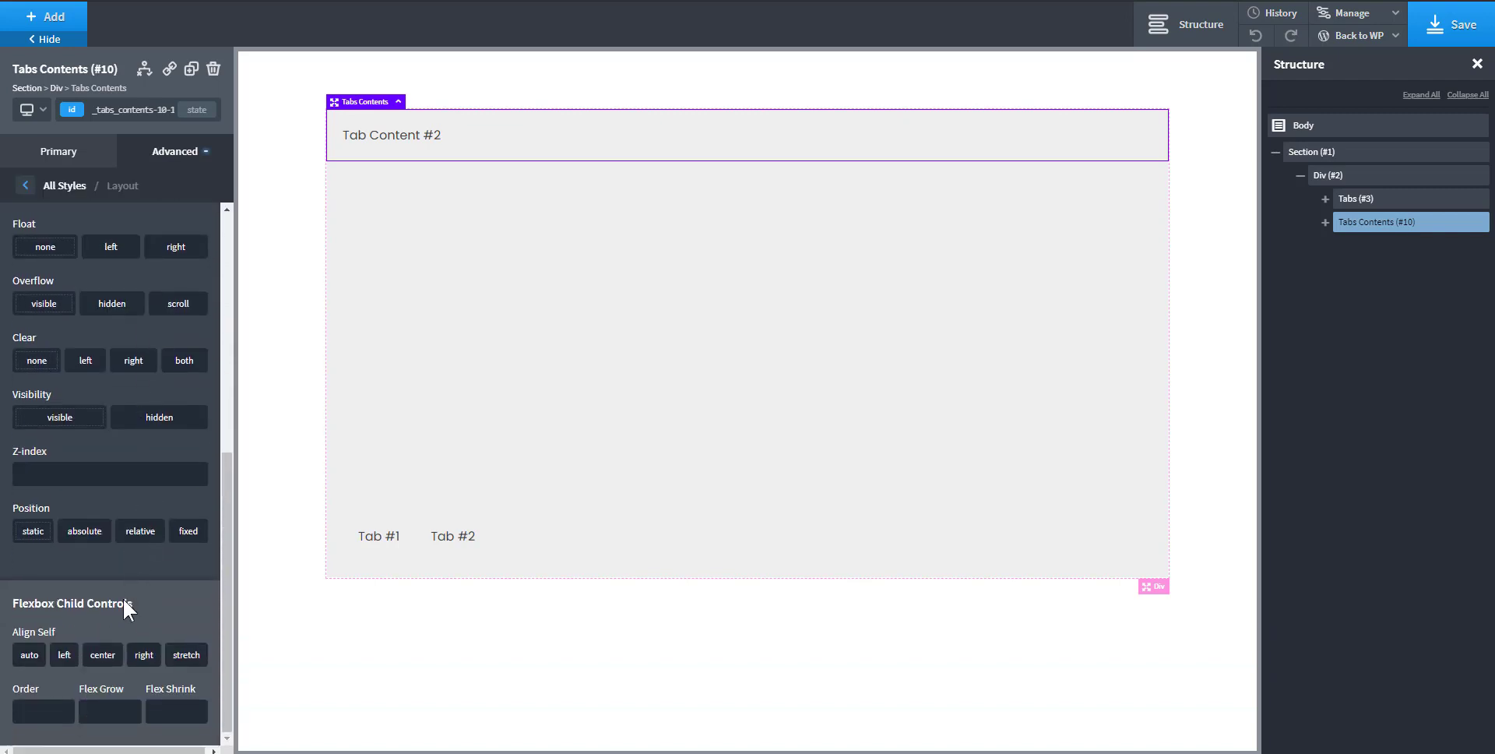
click(112, 703)
text(1)
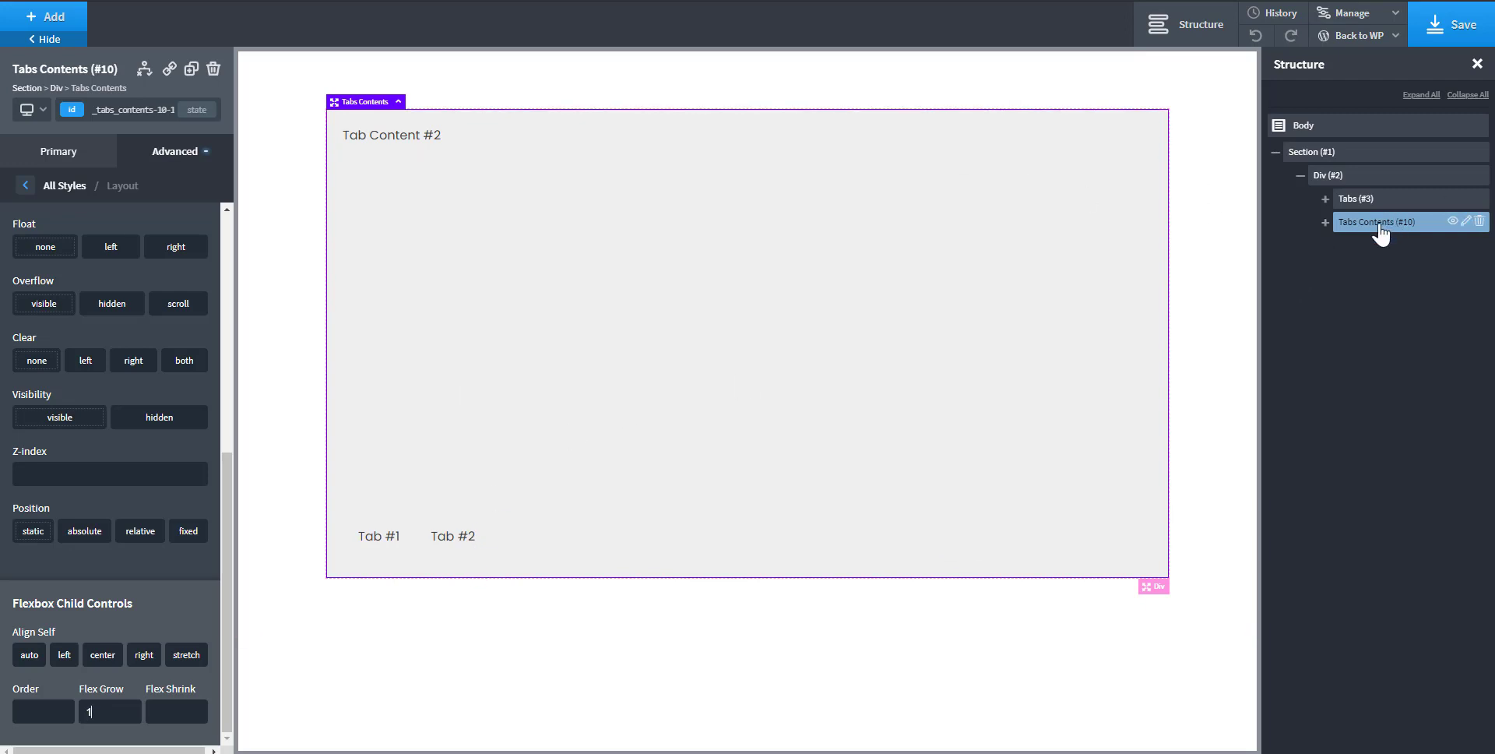
- Expand Tabs Contents and select its first Tab Content, keeping the shared class tabs-contents-7667-tab as the selector being edited
click(1325, 222)
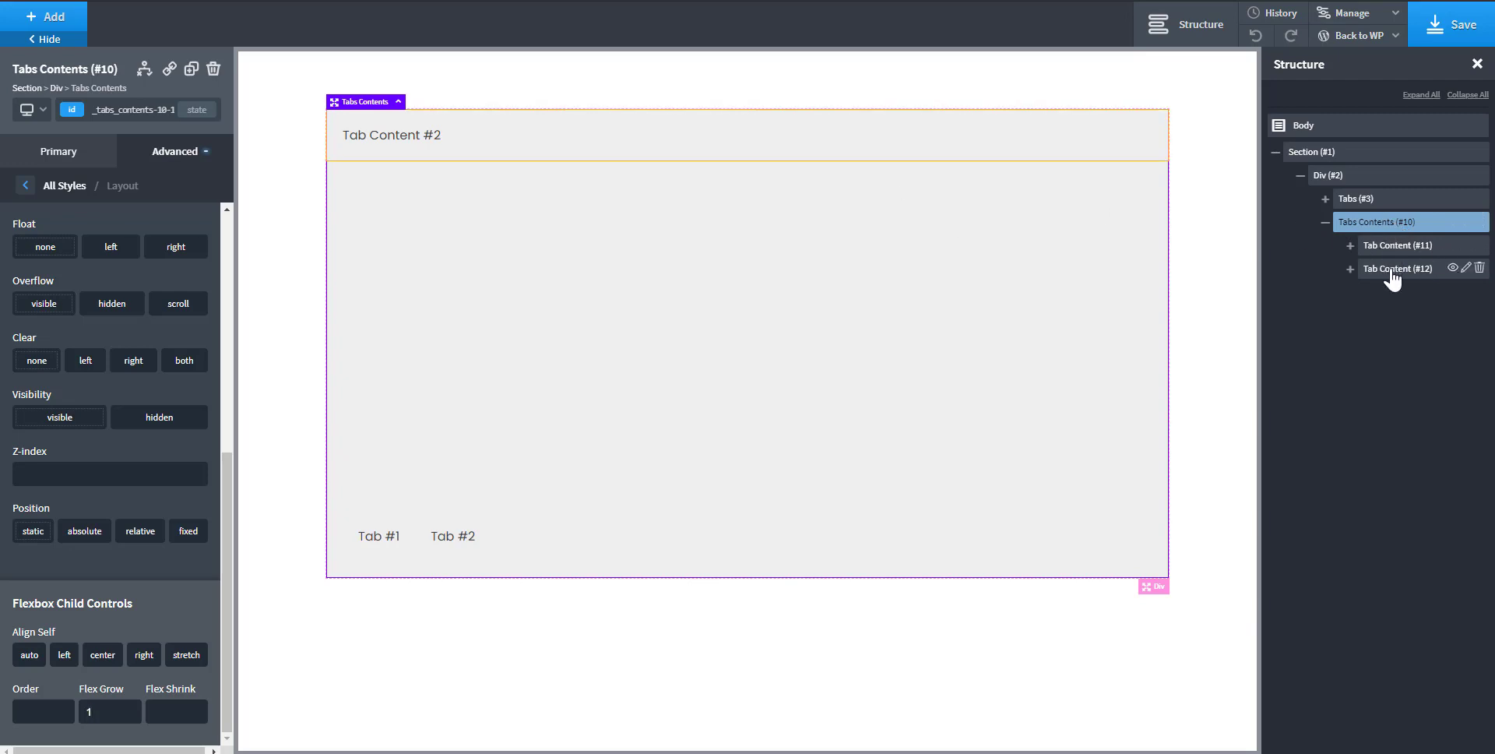
click(1386, 246)
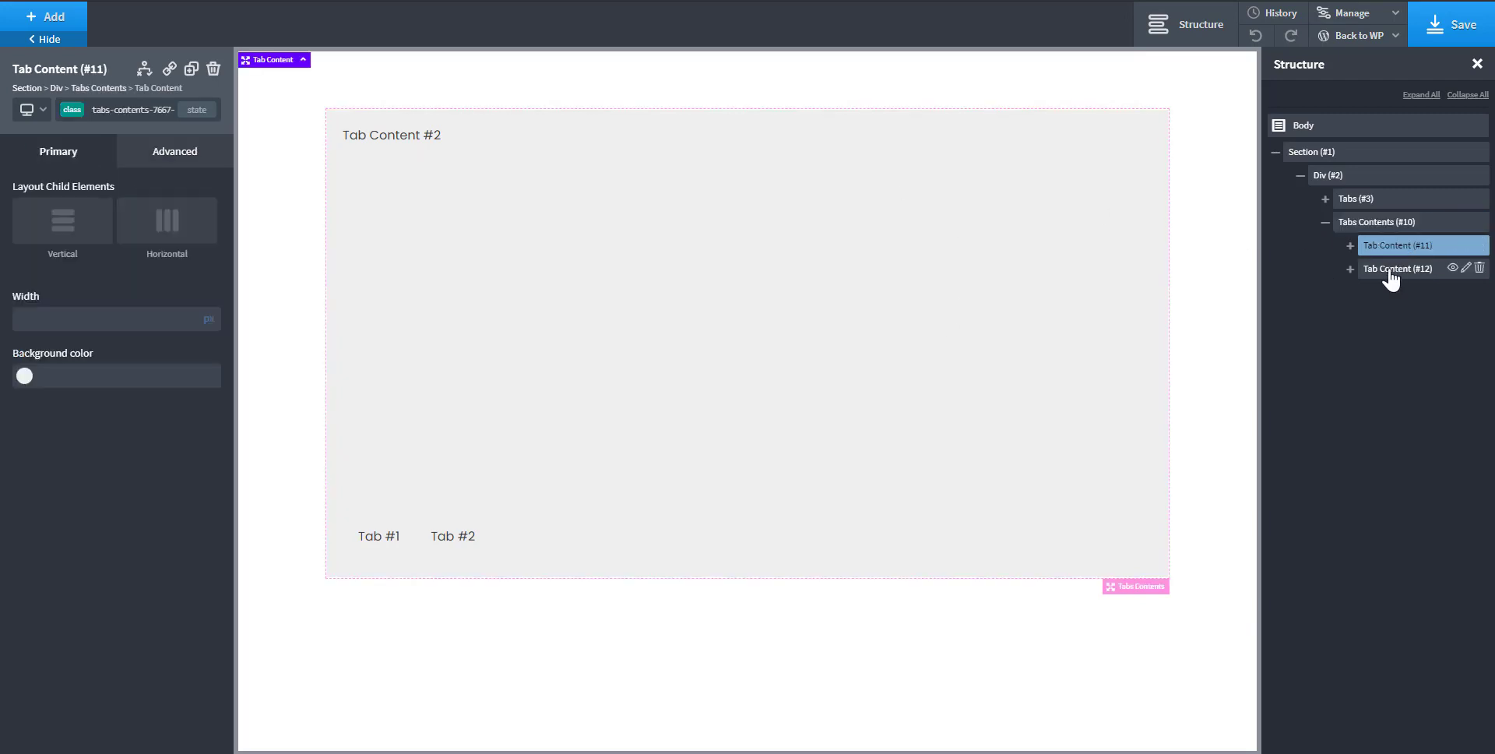
click(1389, 270)
click(1382, 246)
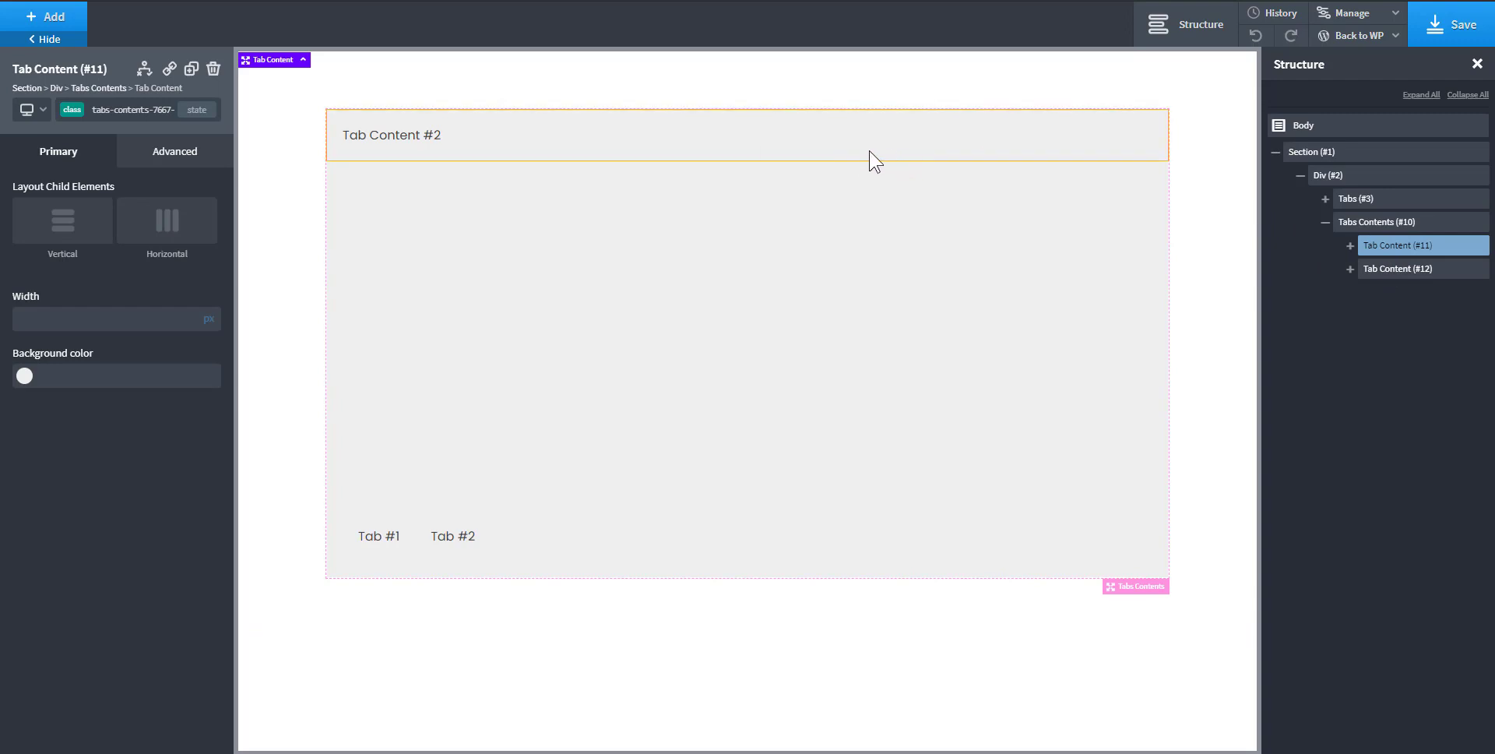
click(141, 118)
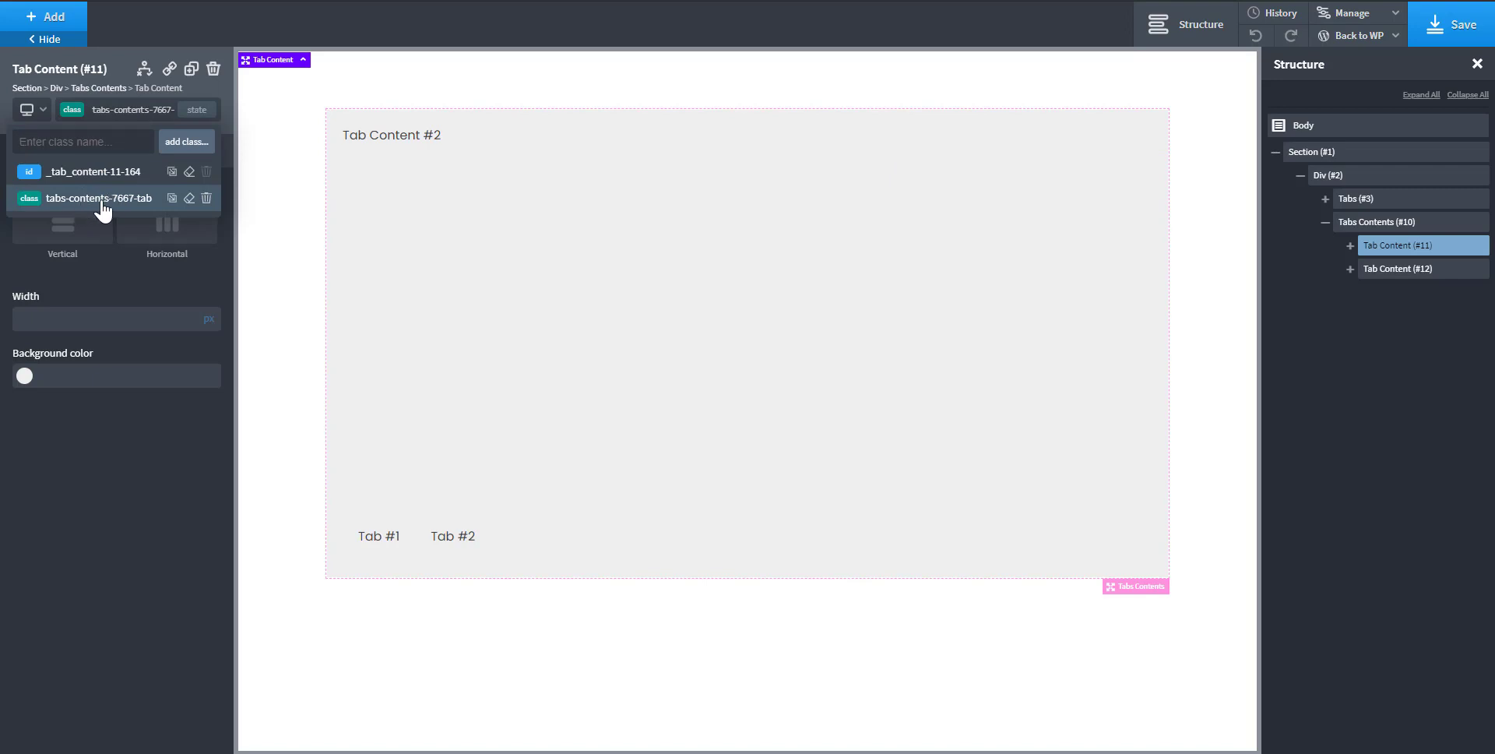
- Try a height of 100% on the shared tab content class, and clear the value again
click(176, 152)
click(117, 240)
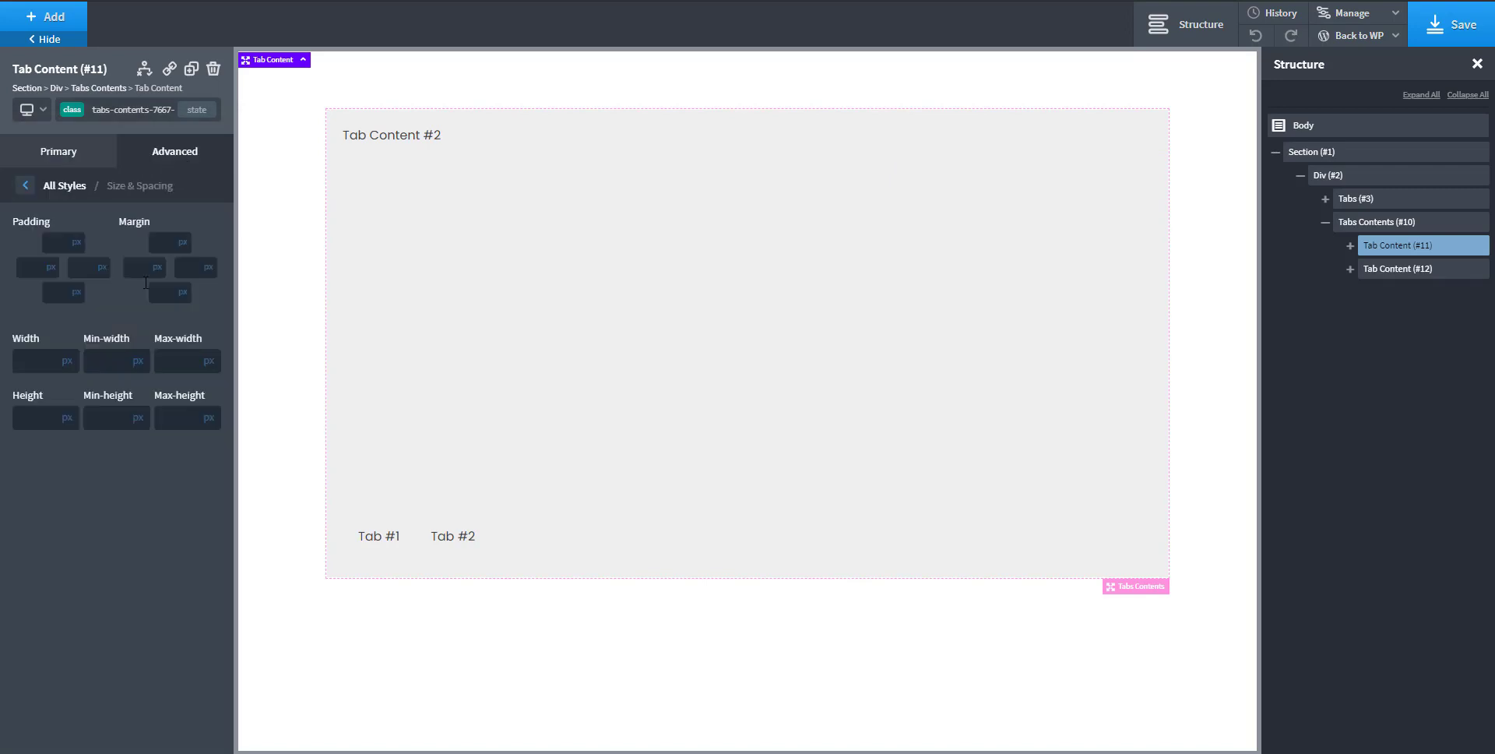
click(73, 413)
text(100)
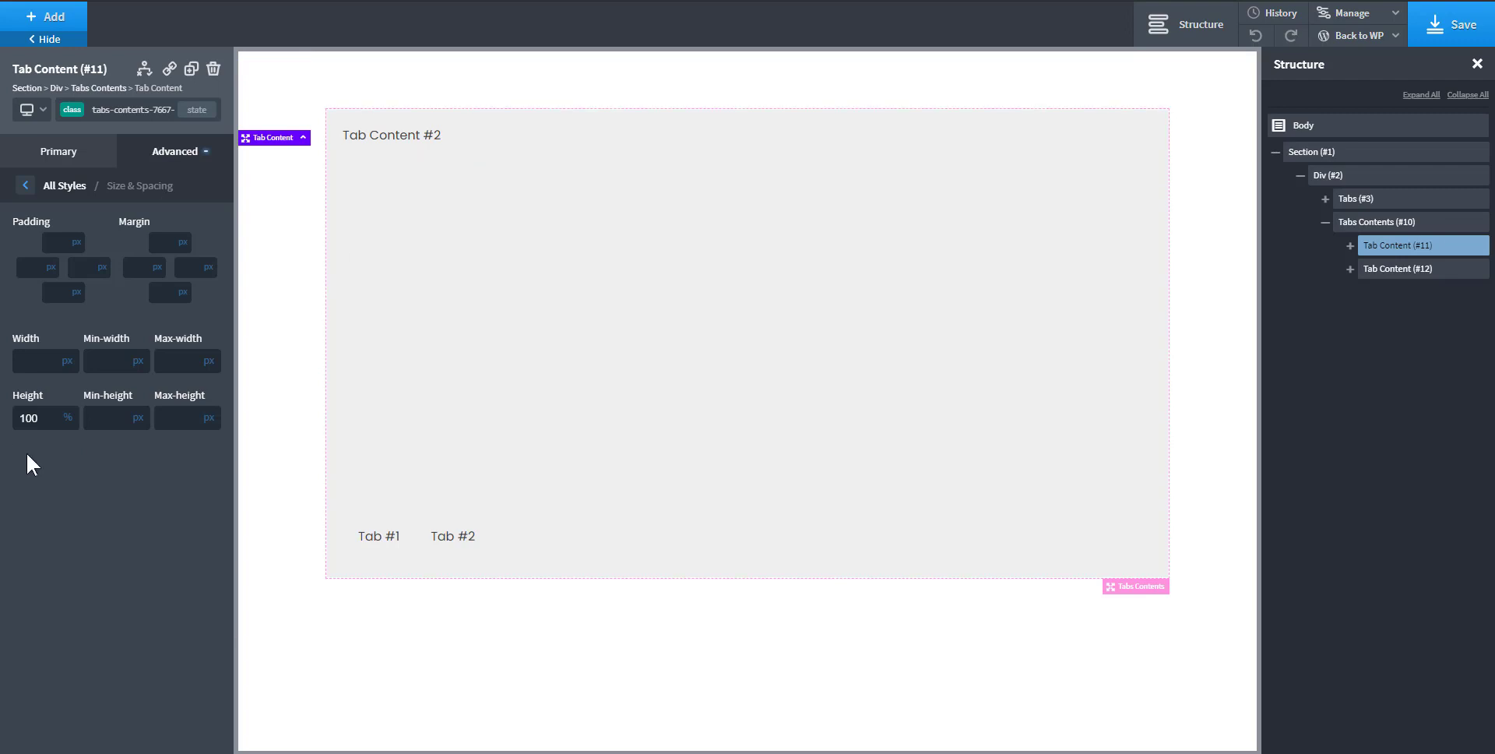
double_click(53, 418)
key(BackSpace)
- Set the flex grow of the shared tab content class to 1
click(177, 152)
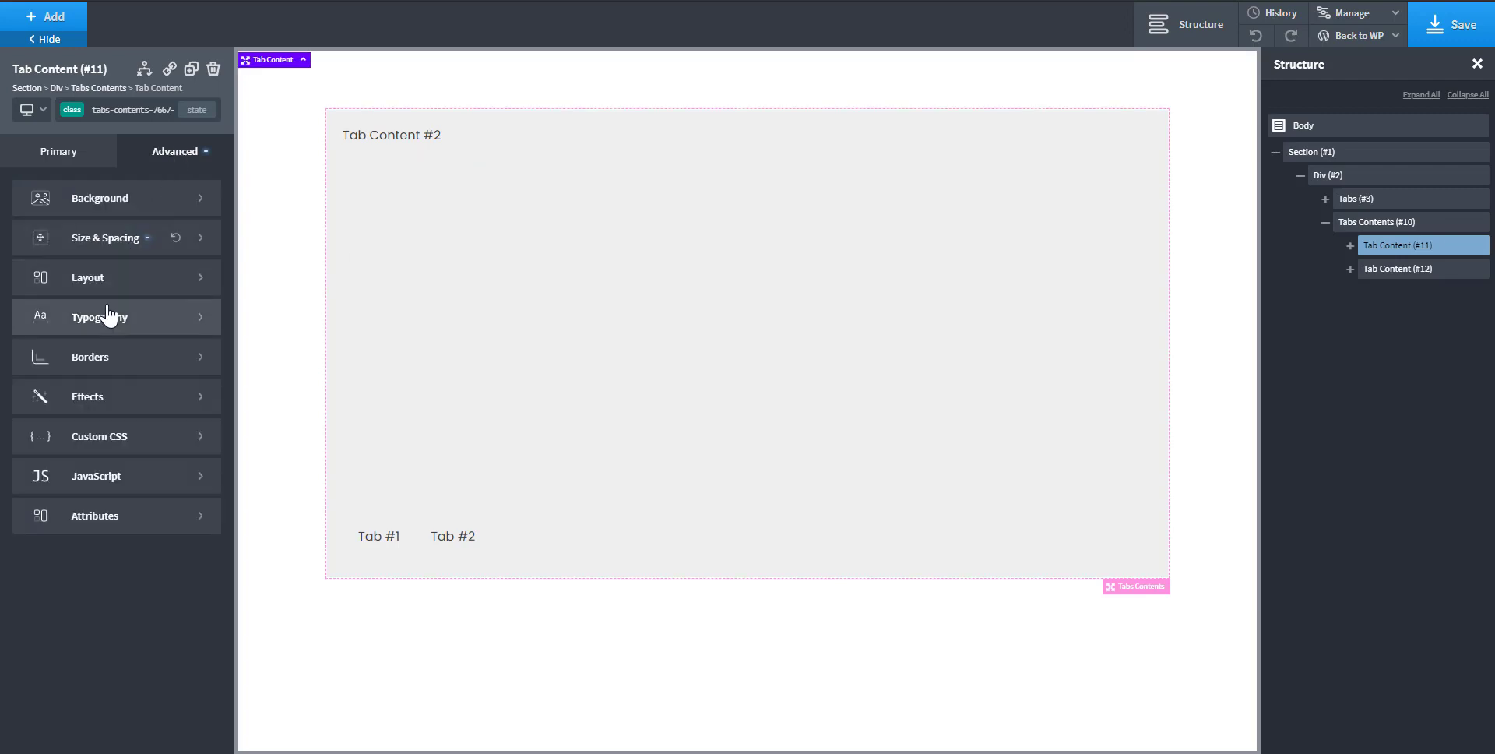
click(109, 278)
scroll(124, 607, down, 1)
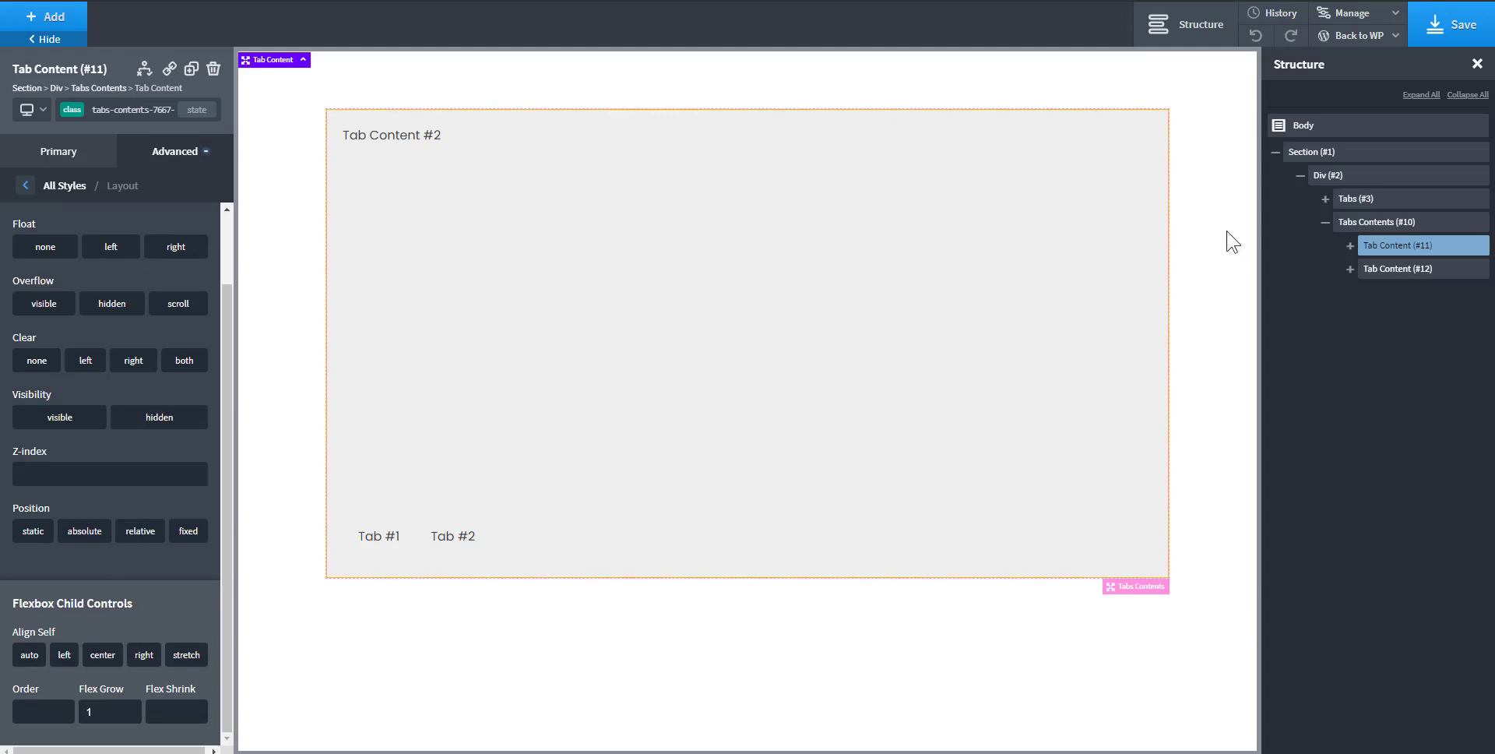
- Give the shared tab content class a light pink #fcc7c7 background color
click(190, 165)
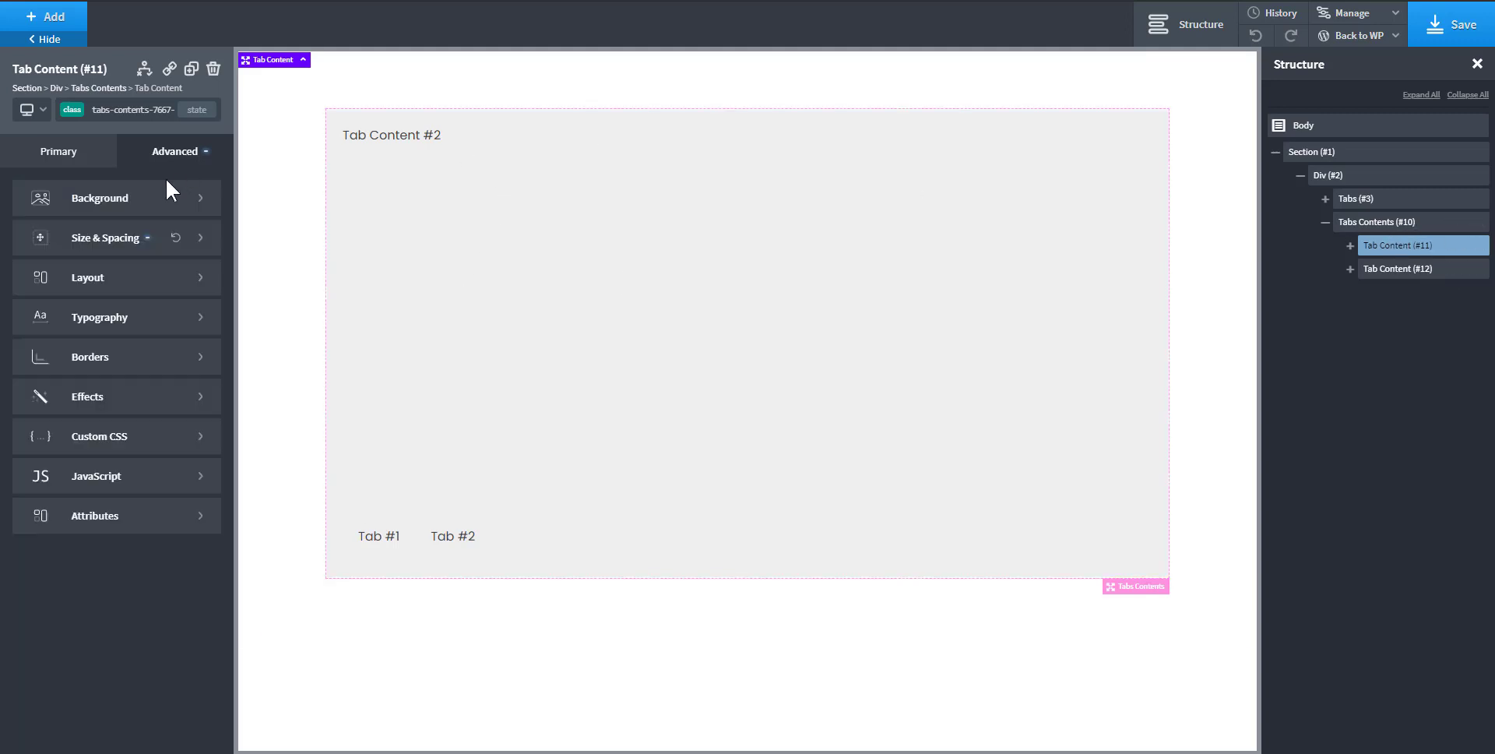
click(138, 208)
click(24, 244)
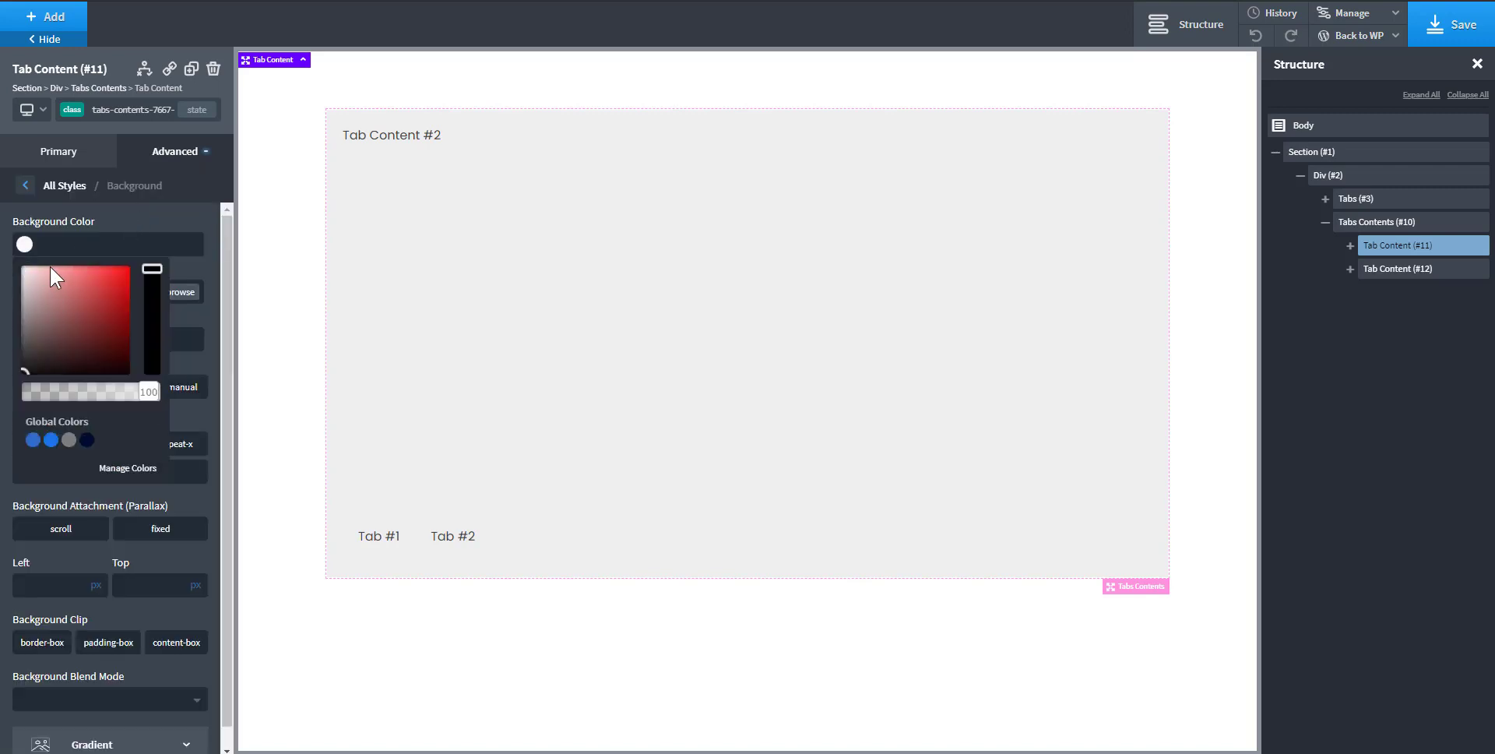
click(45, 268)
- Clear the tab content class's flex grow to compare its extent, and set it back to 1
click(169, 176)
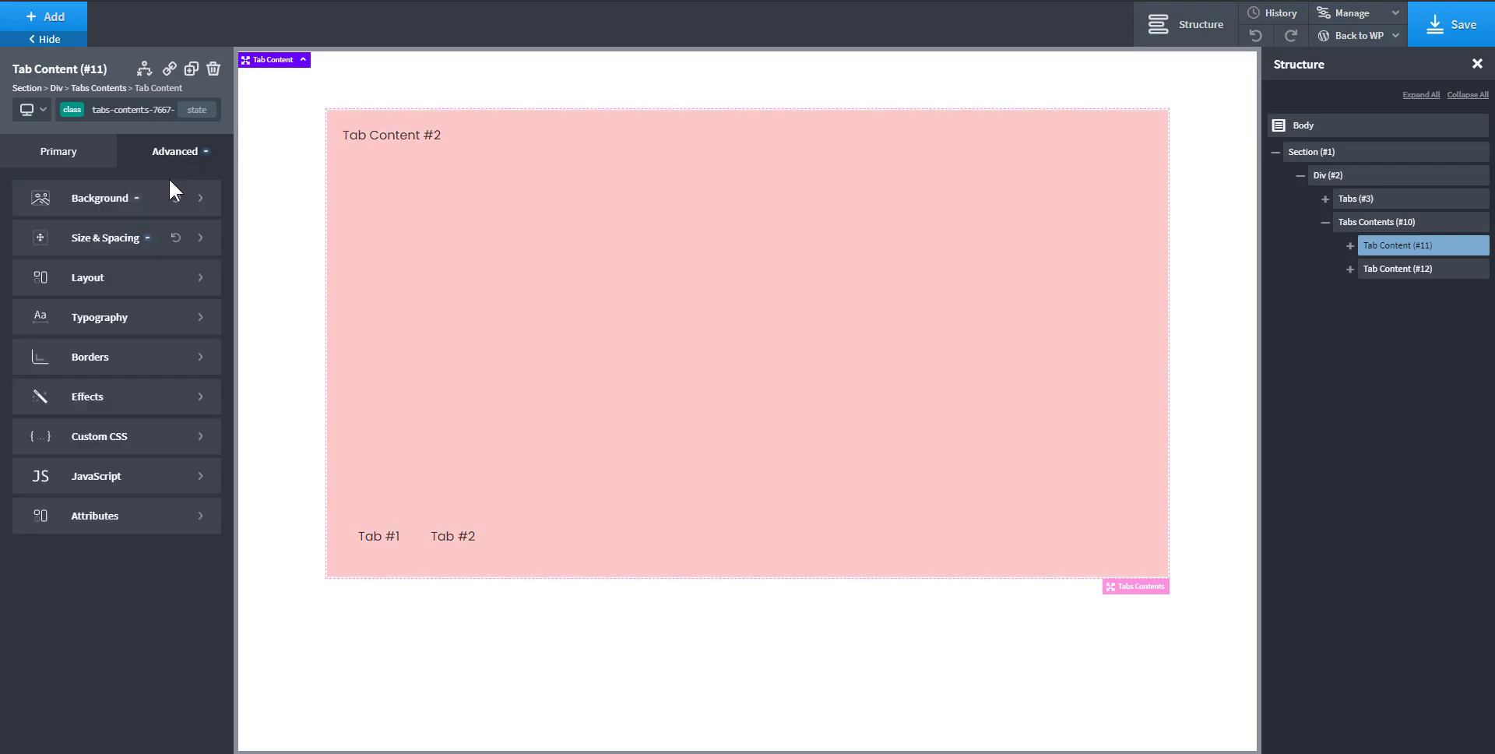
click(128, 282)
scroll(135, 502, down, 1)
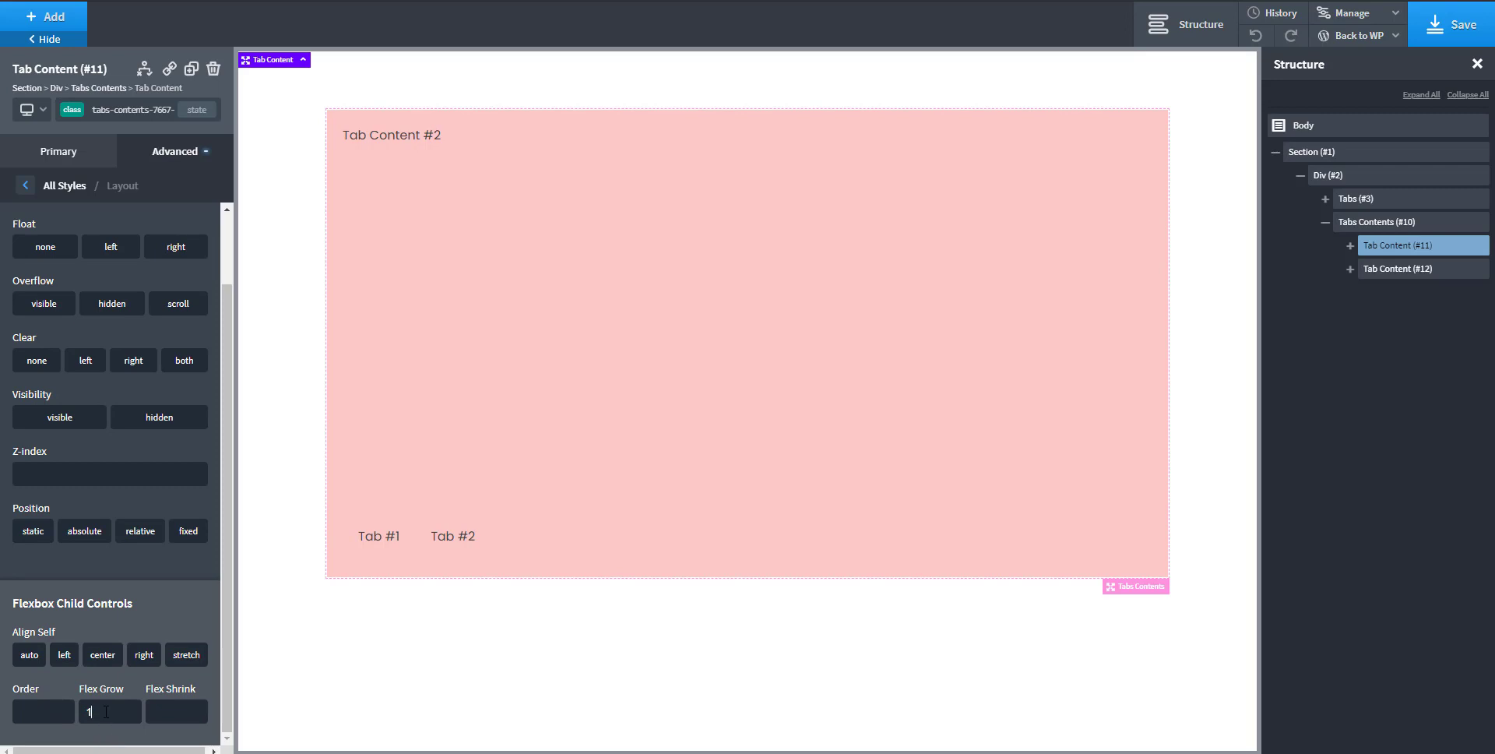
key(BackSpace)
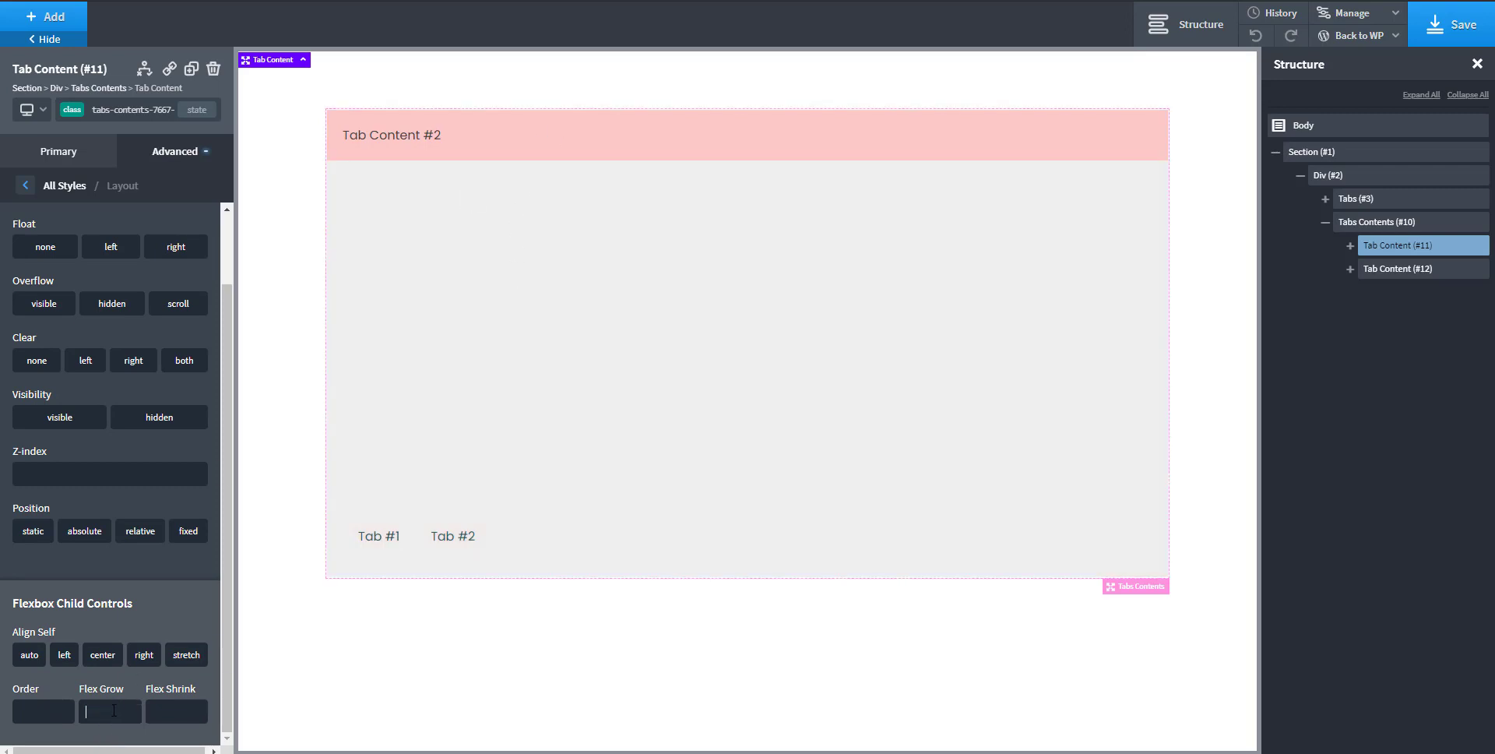
text(1)
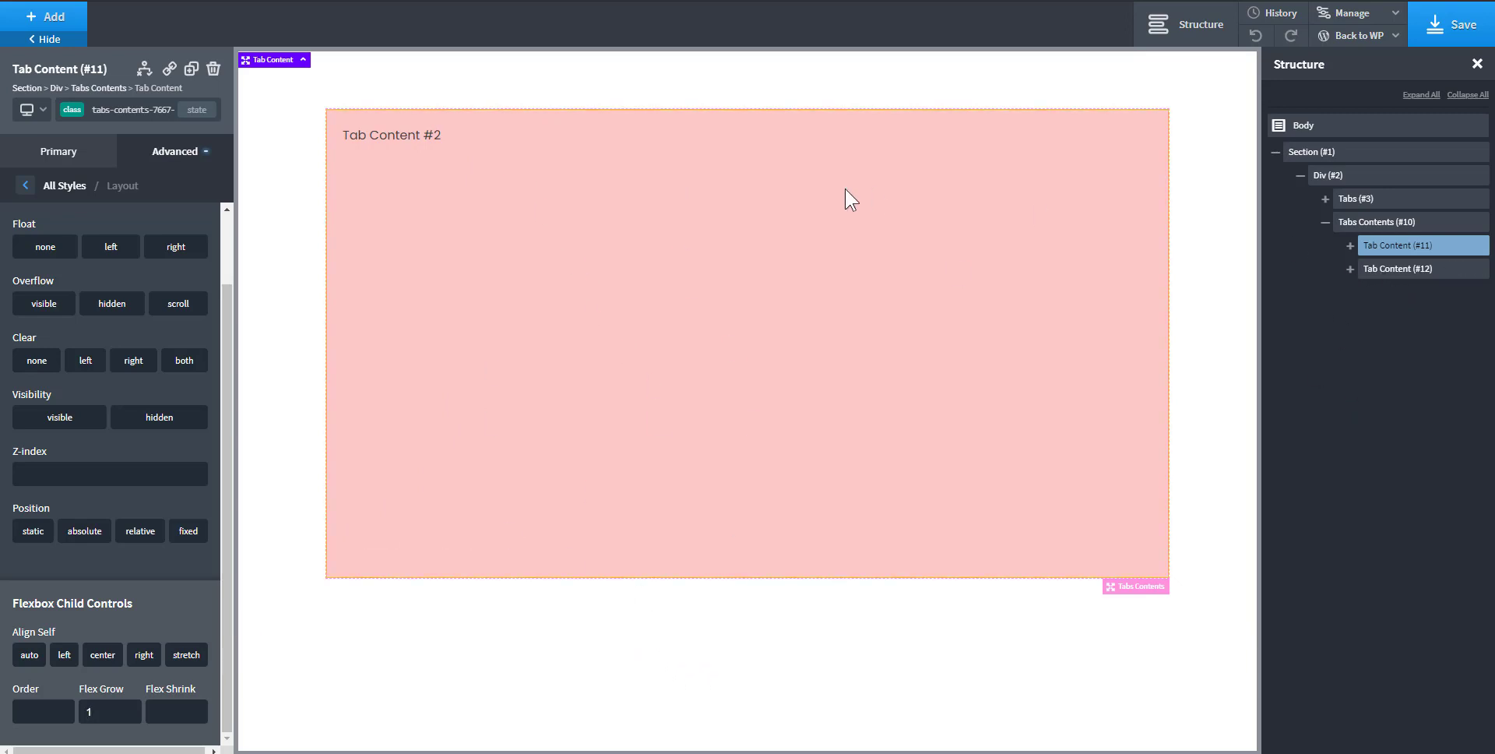
- Switch between Tab #1 and Tab #2 on the canvas to check how each tab content fills the div
click(1375, 268)
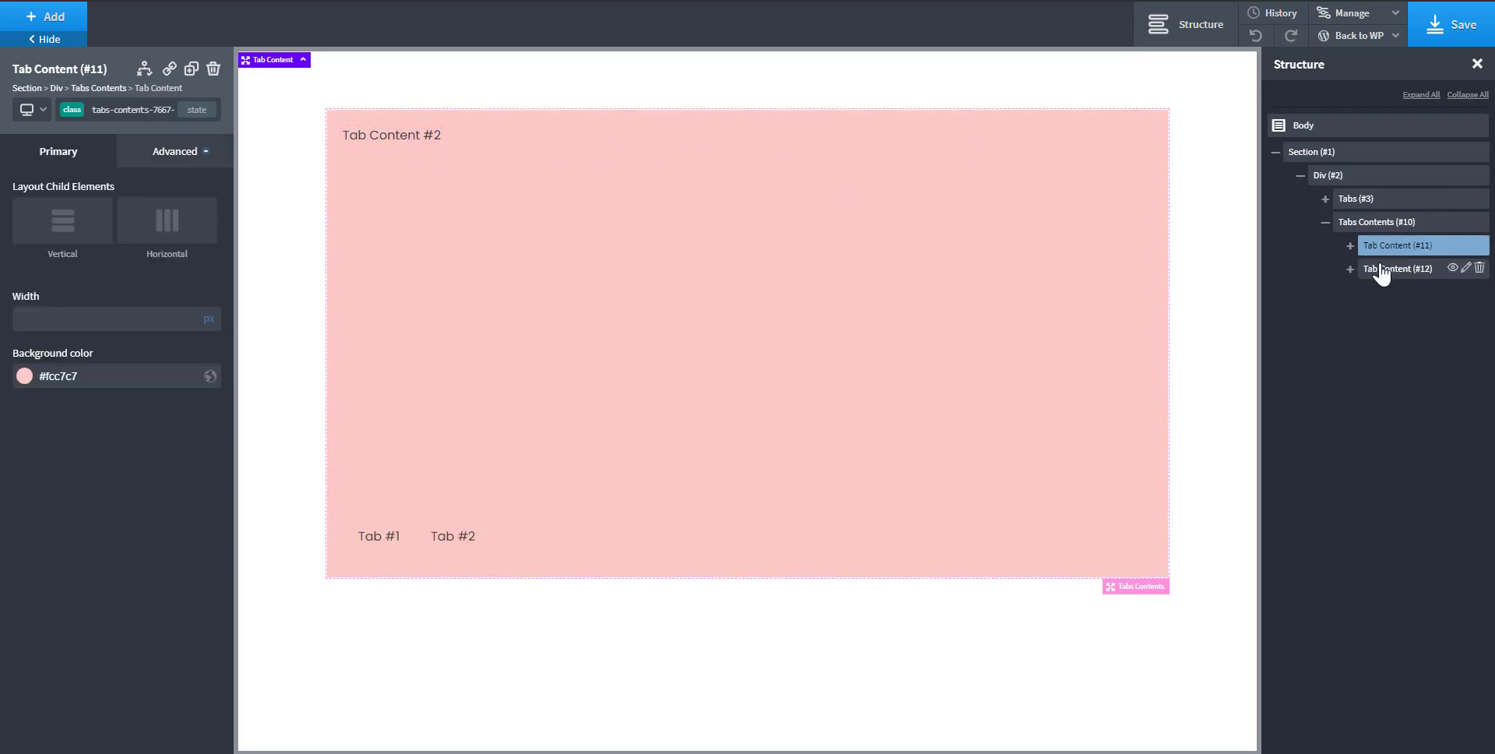
click(359, 554)
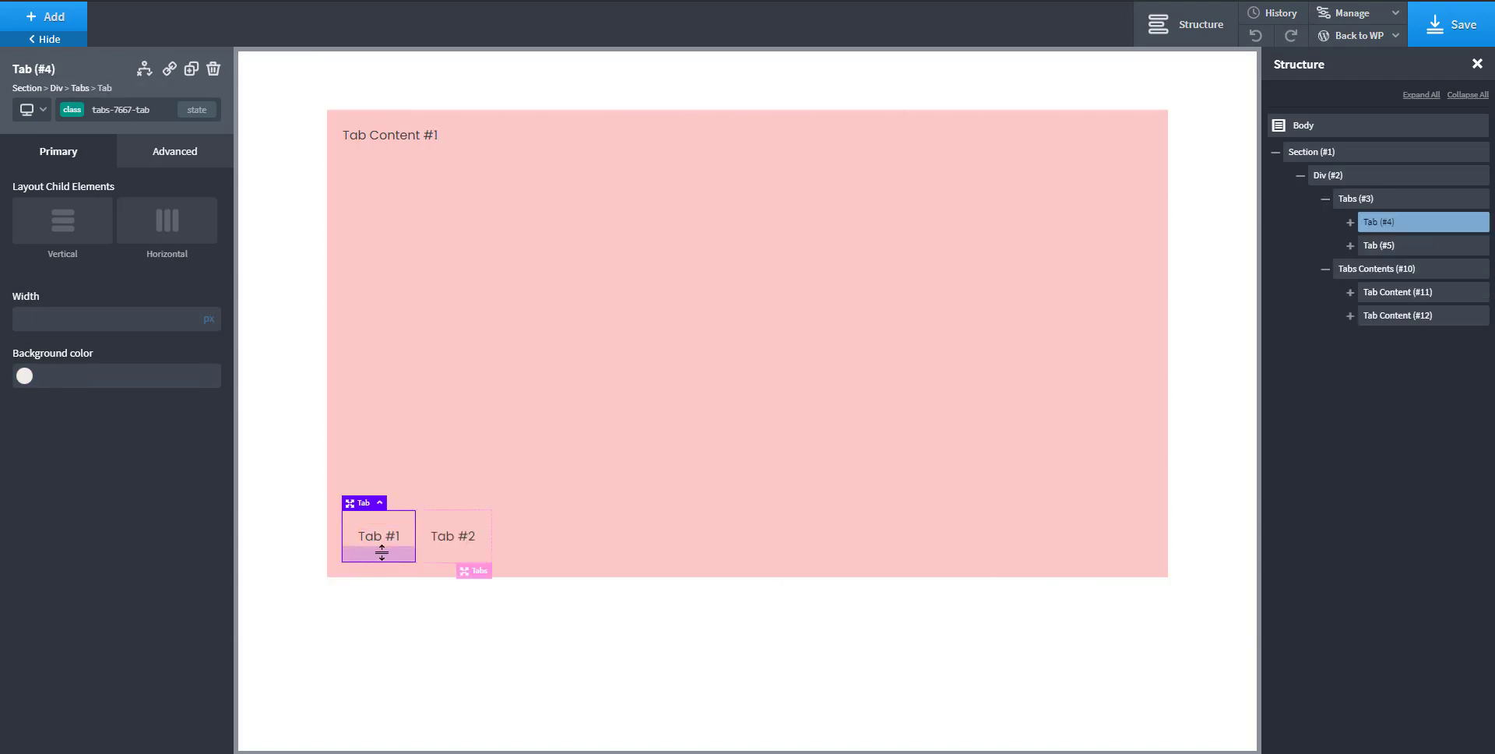
click(450, 559)
click(439, 545)
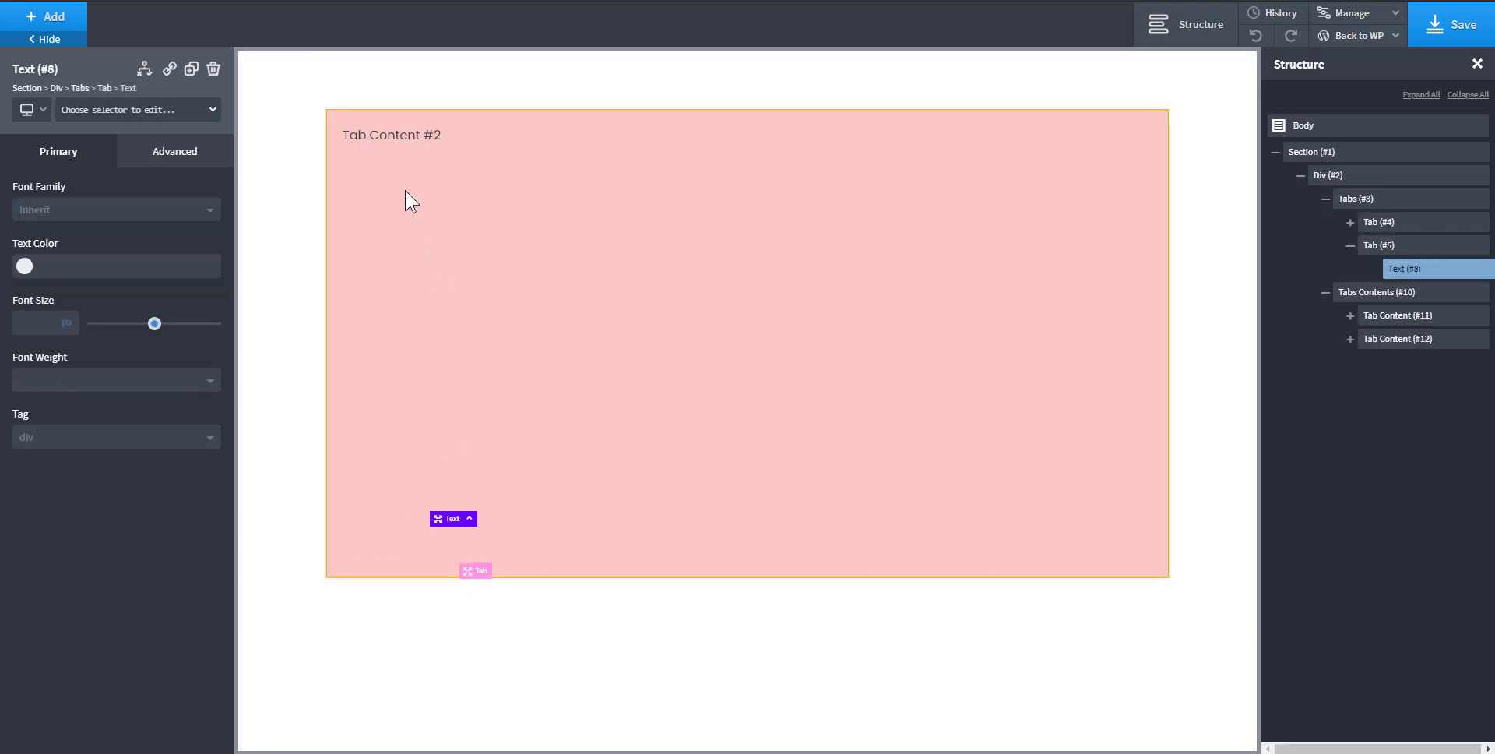
- Give the first tab content's own ID the photo of hands on a mixing desk as background image, and display Tab #1
click(1350, 245)
click(1363, 295)
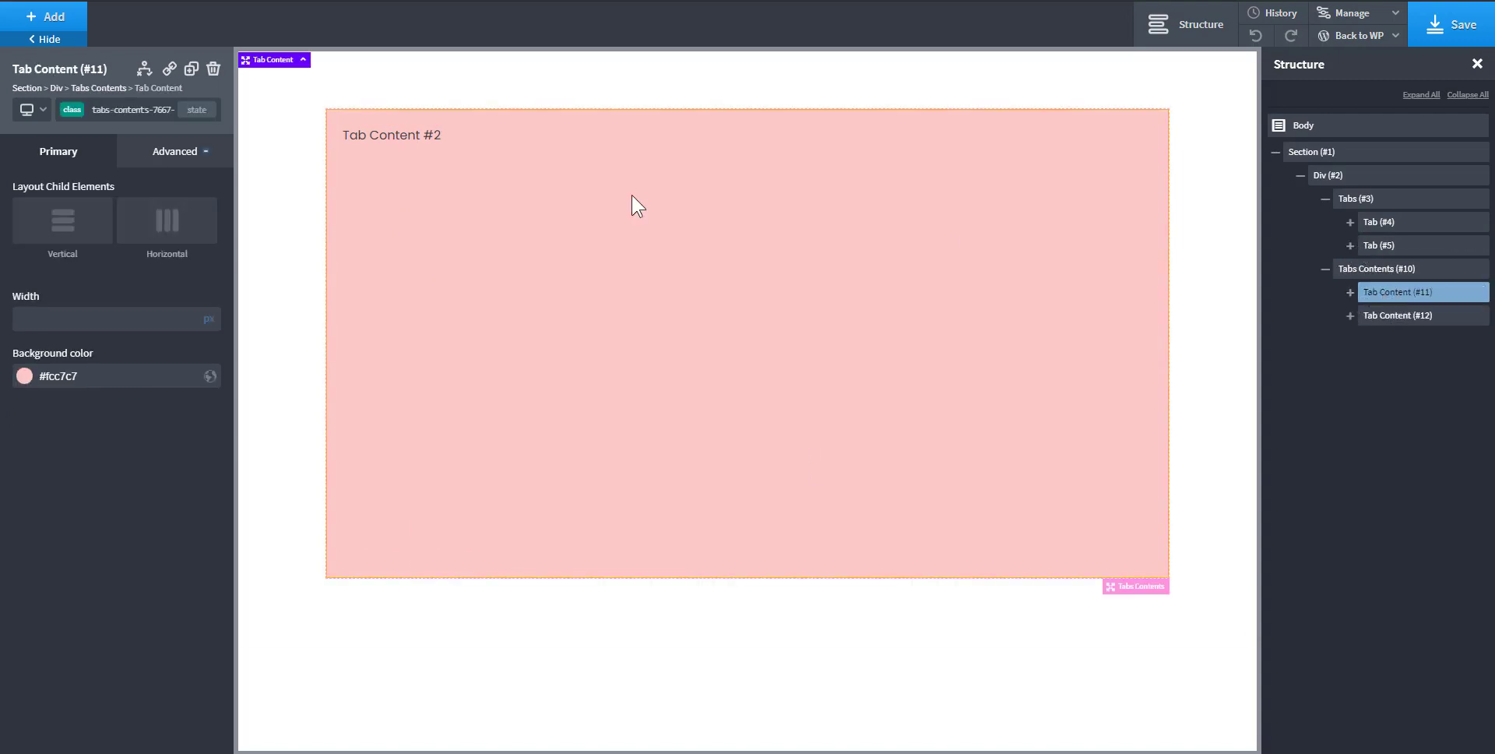
click(181, 152)
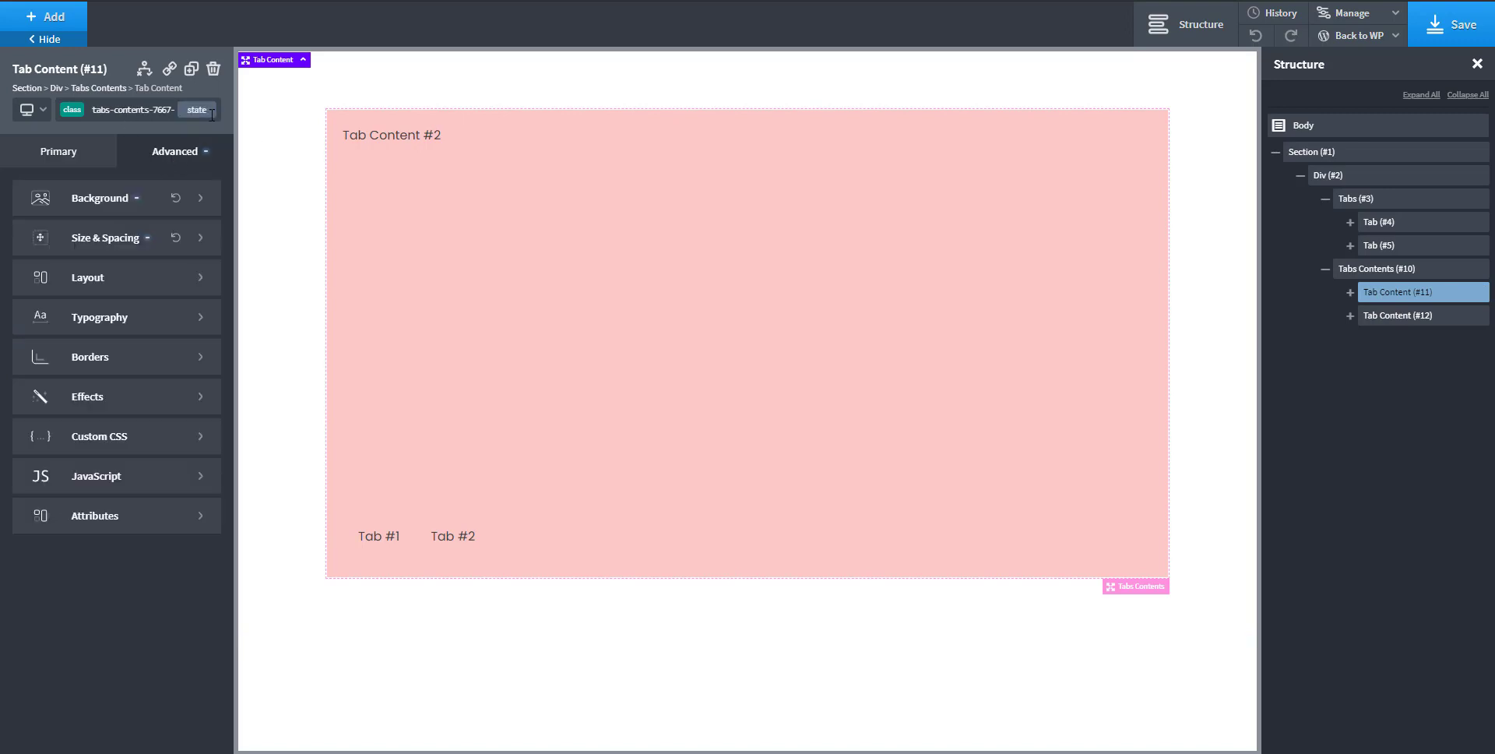
click(140, 110)
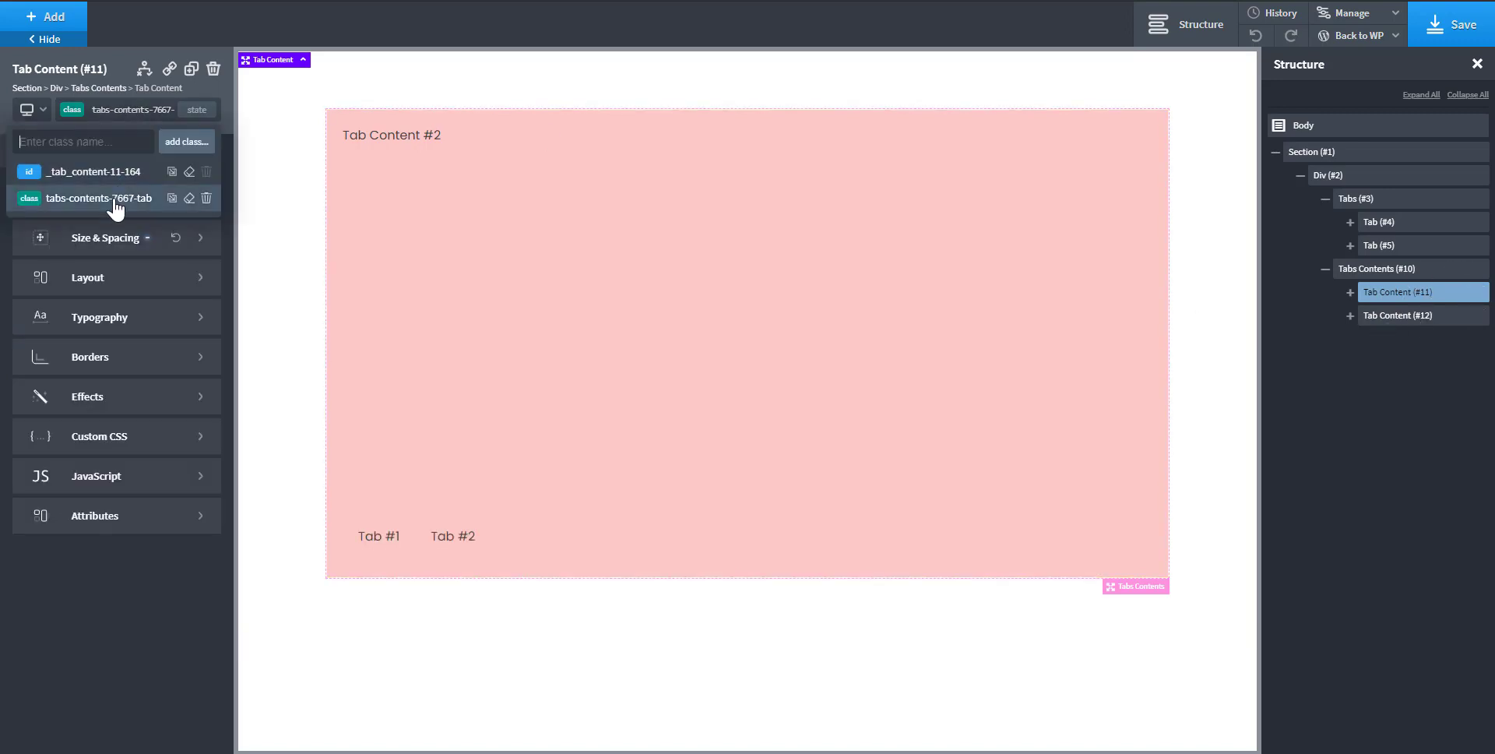
click(113, 175)
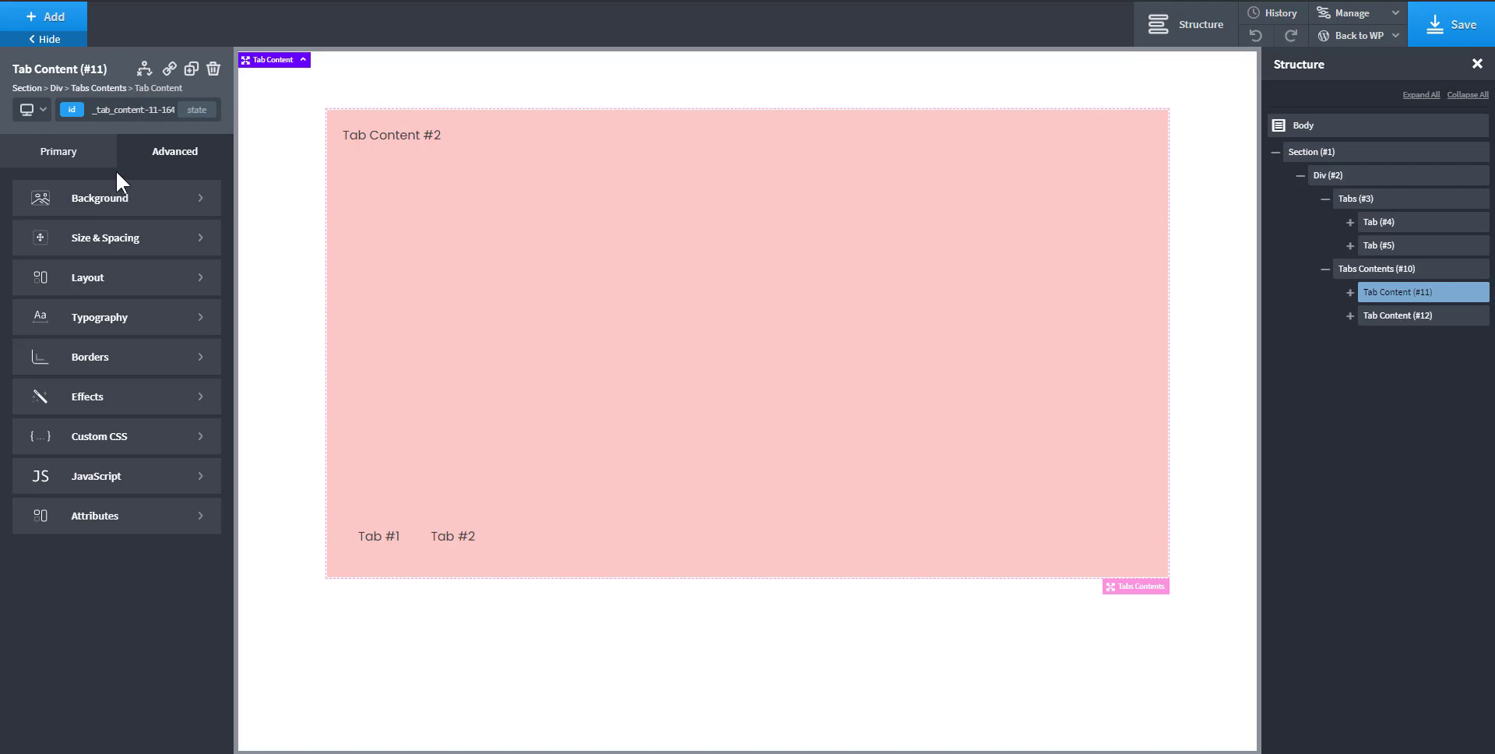
click(147, 203)
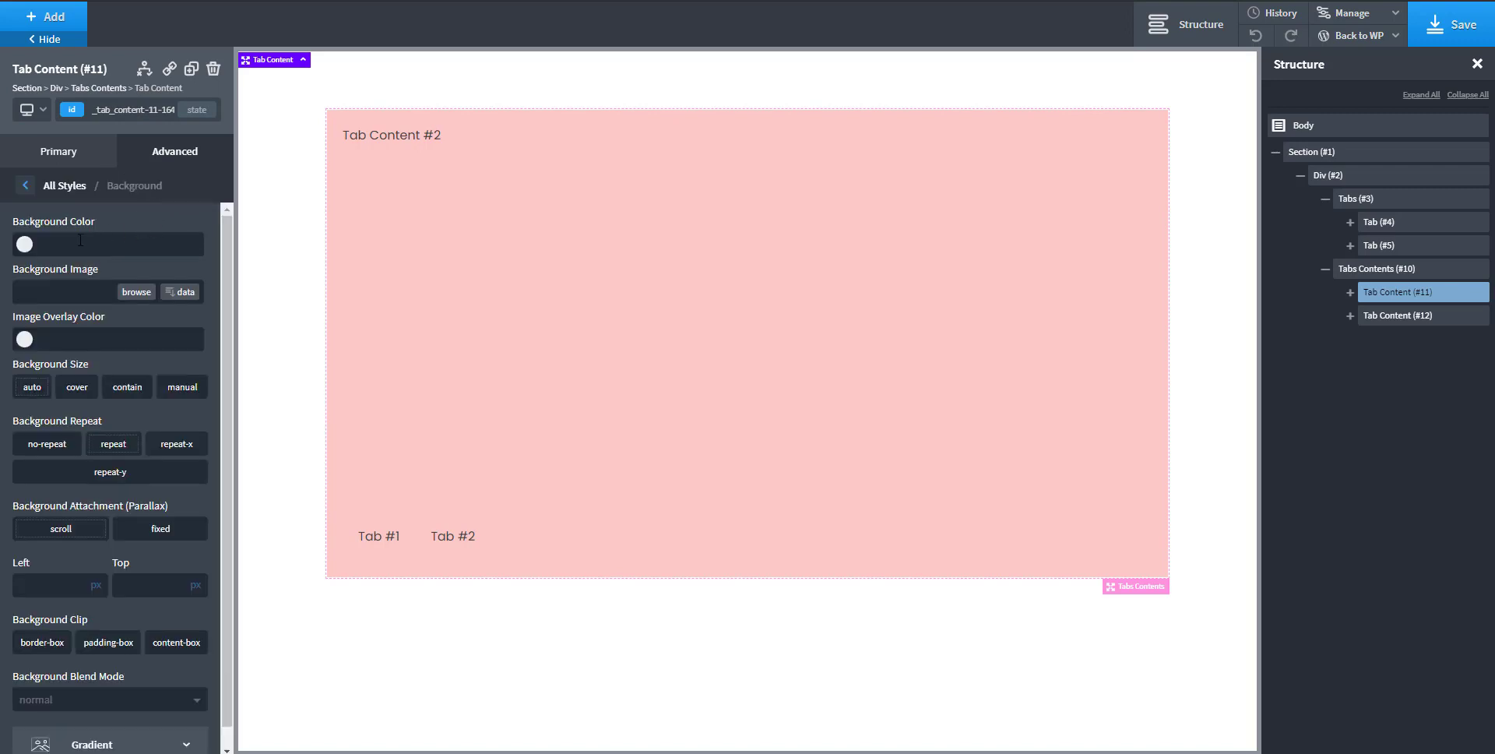
click(131, 293)
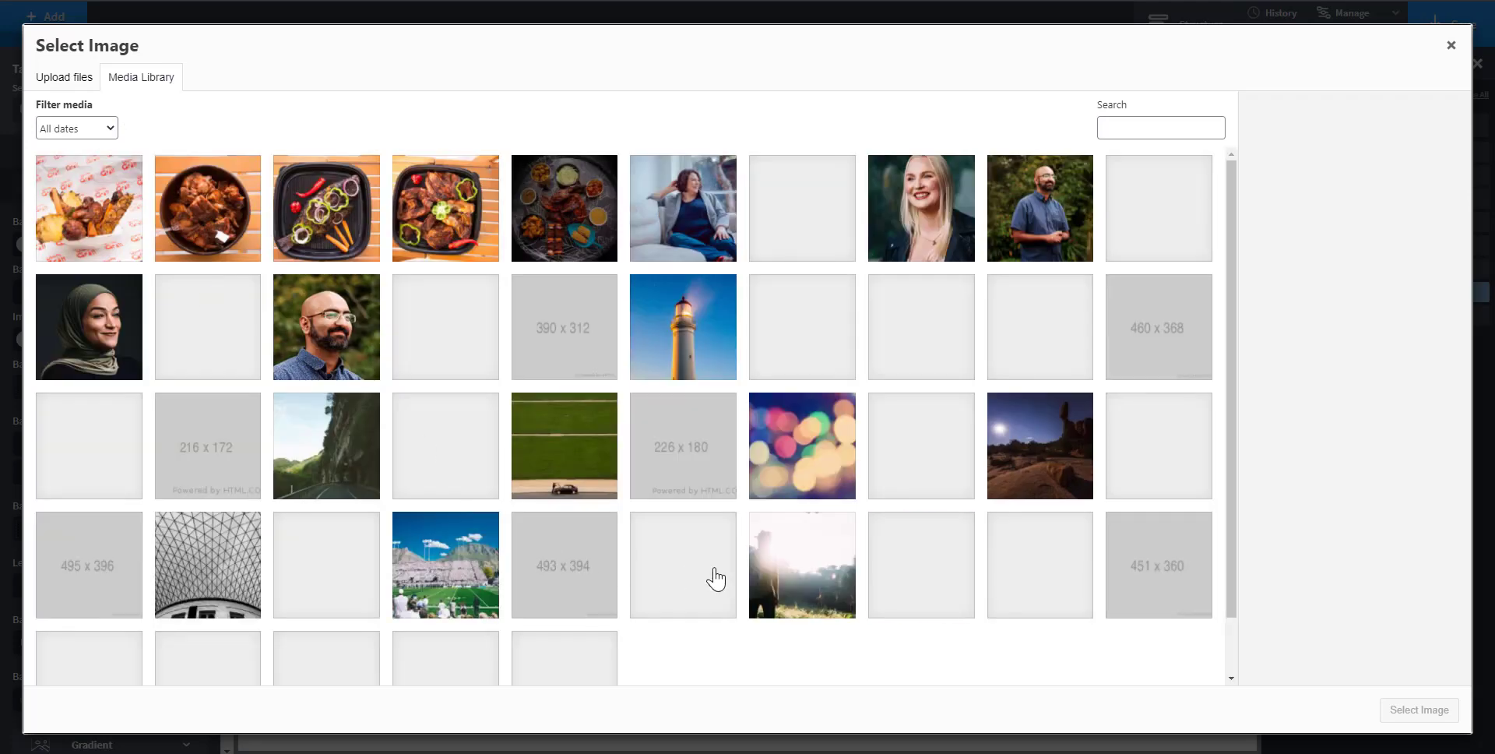
scroll(1131, 617, down, 1)
click(1184, 381)
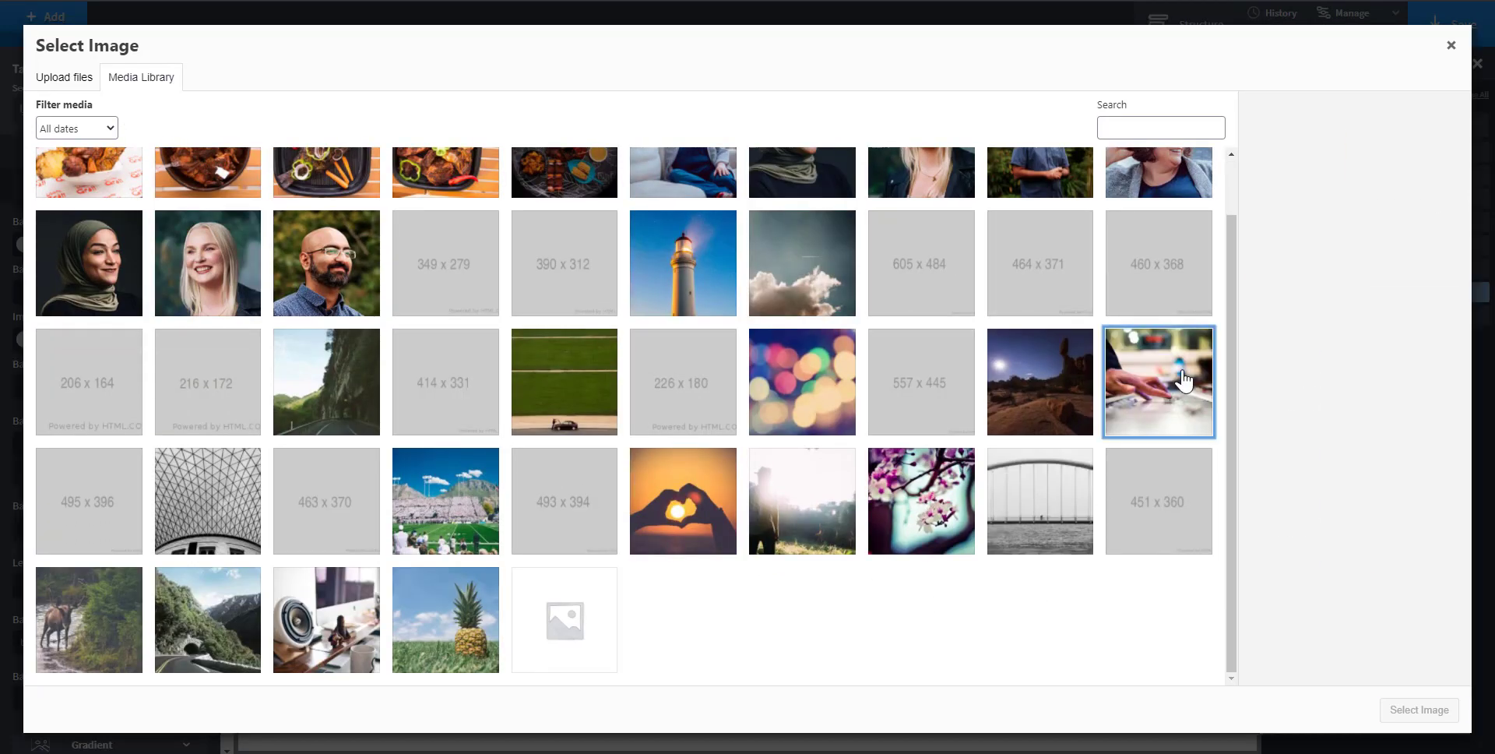
click(1424, 710)
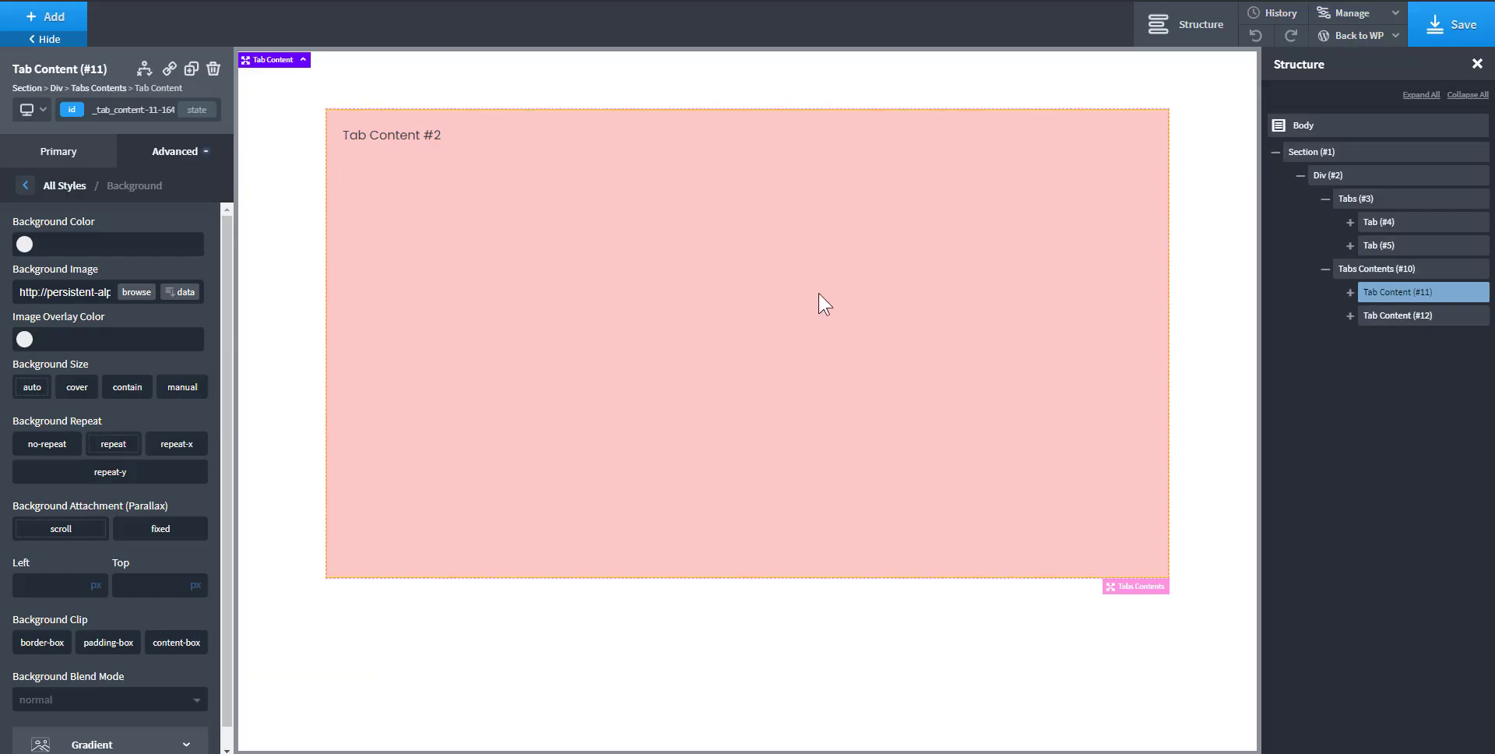
click(394, 514)
click(386, 559)
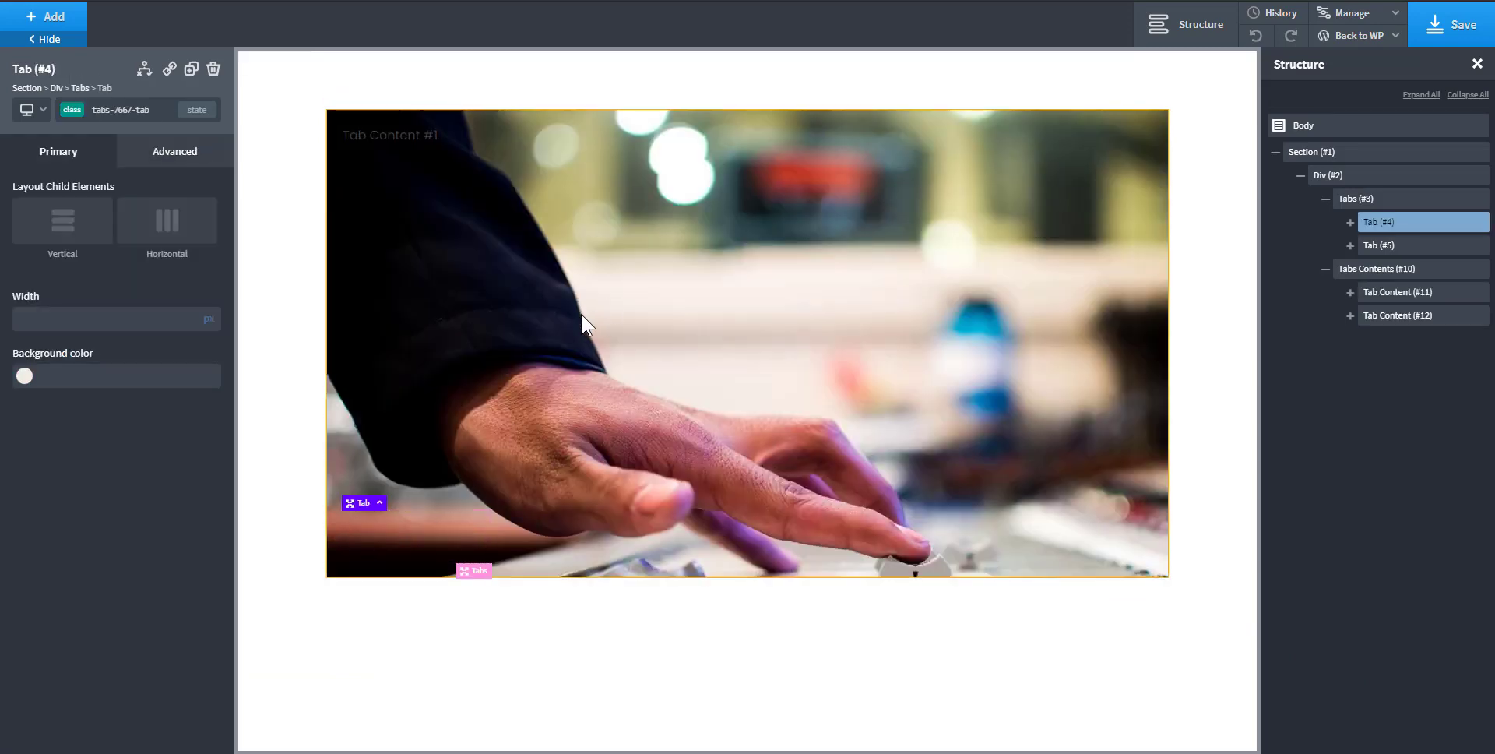
- Add two color stops to the background gradient of the first tab content's ID
click(623, 428)
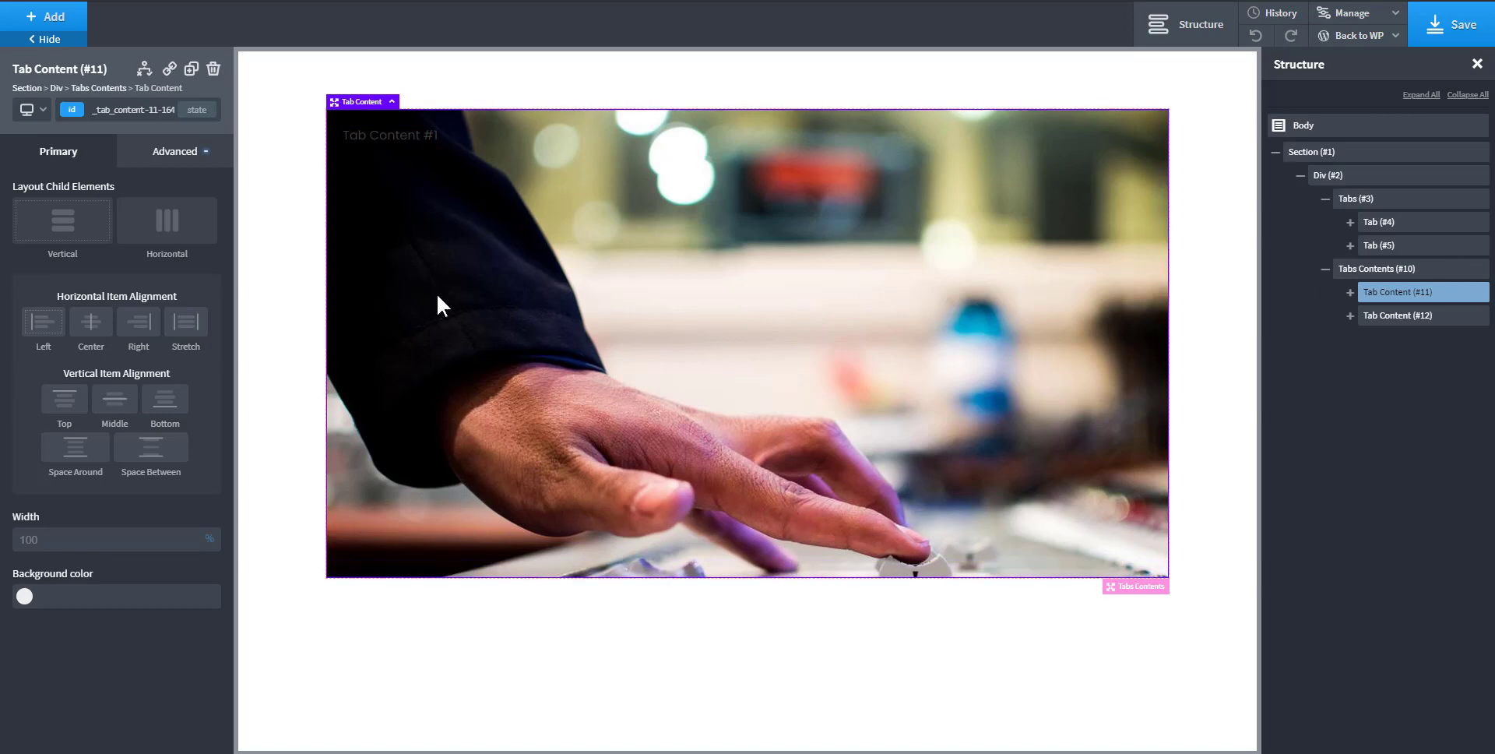
click(185, 152)
click(110, 197)
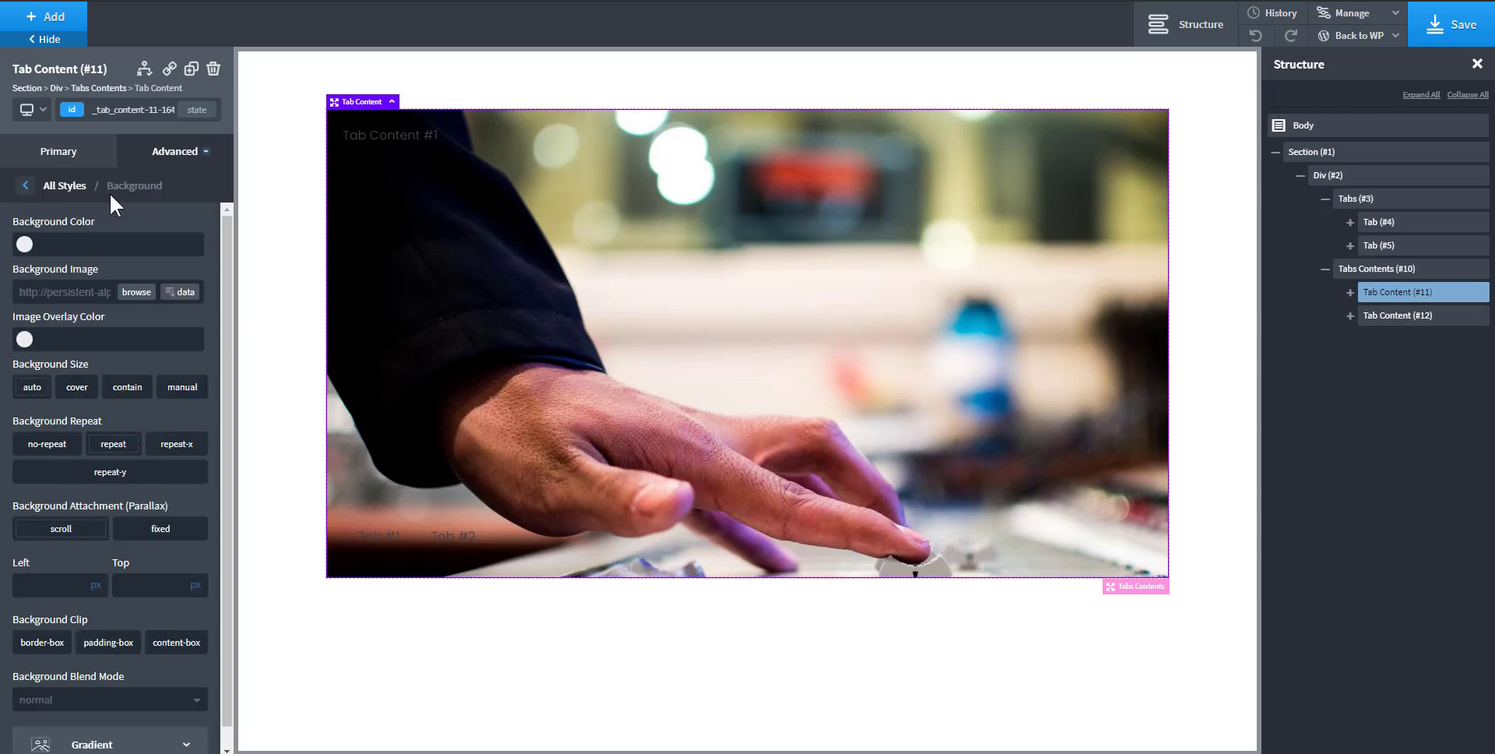
scroll(118, 443, down, 1)
click(72, 722)
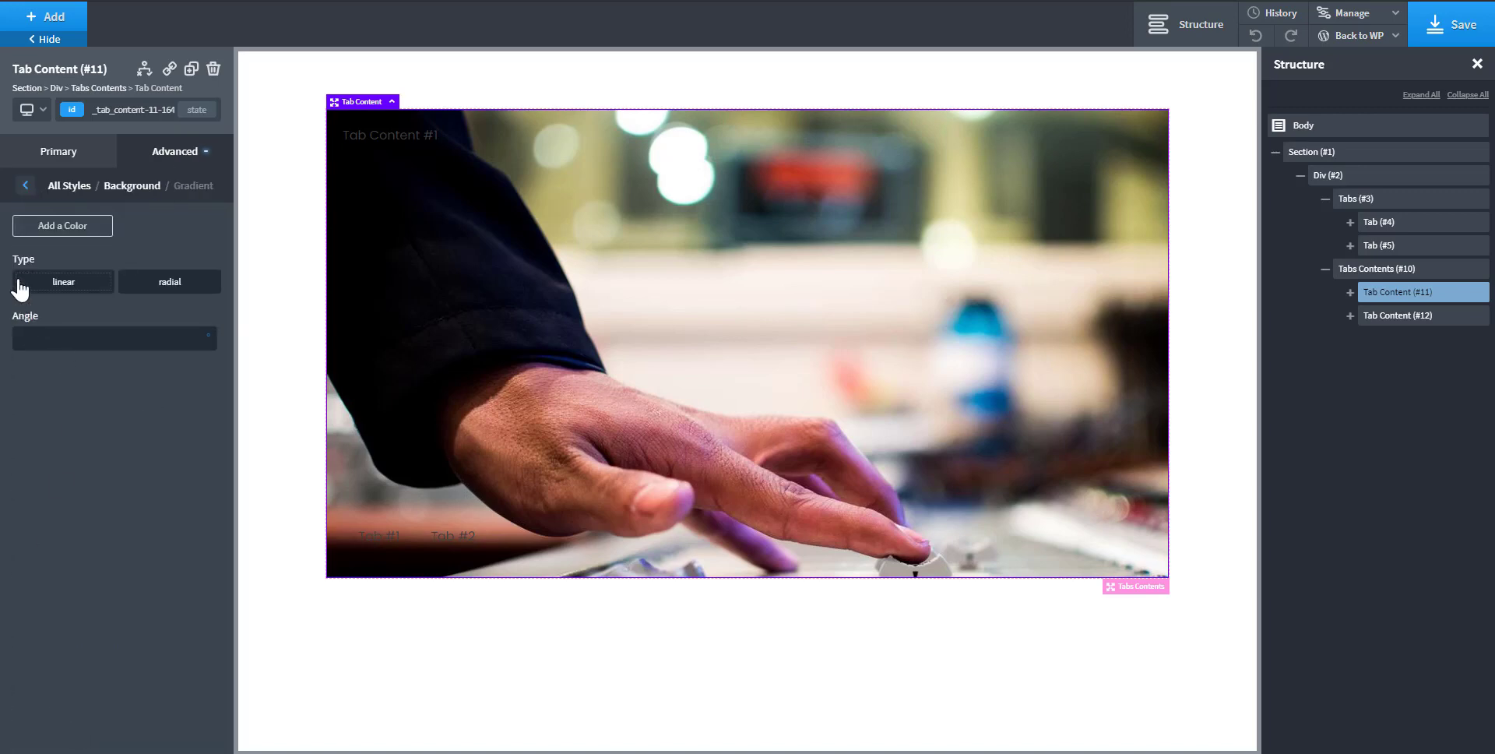
click(45, 227)
click(45, 227)
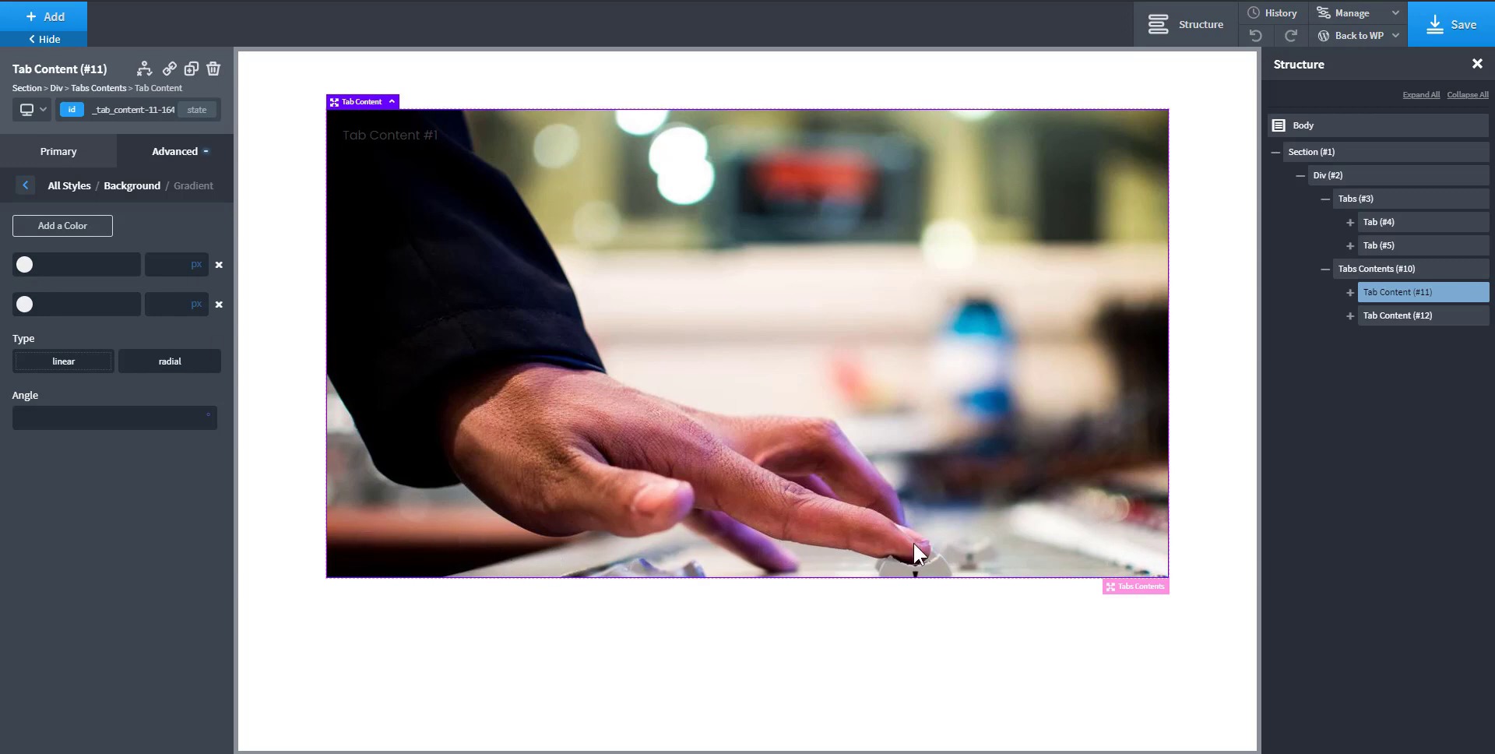
- Set both gradient colors to the dark navy global color and reduce the first one's opacity to 0
click(24, 264)
click(86, 460)
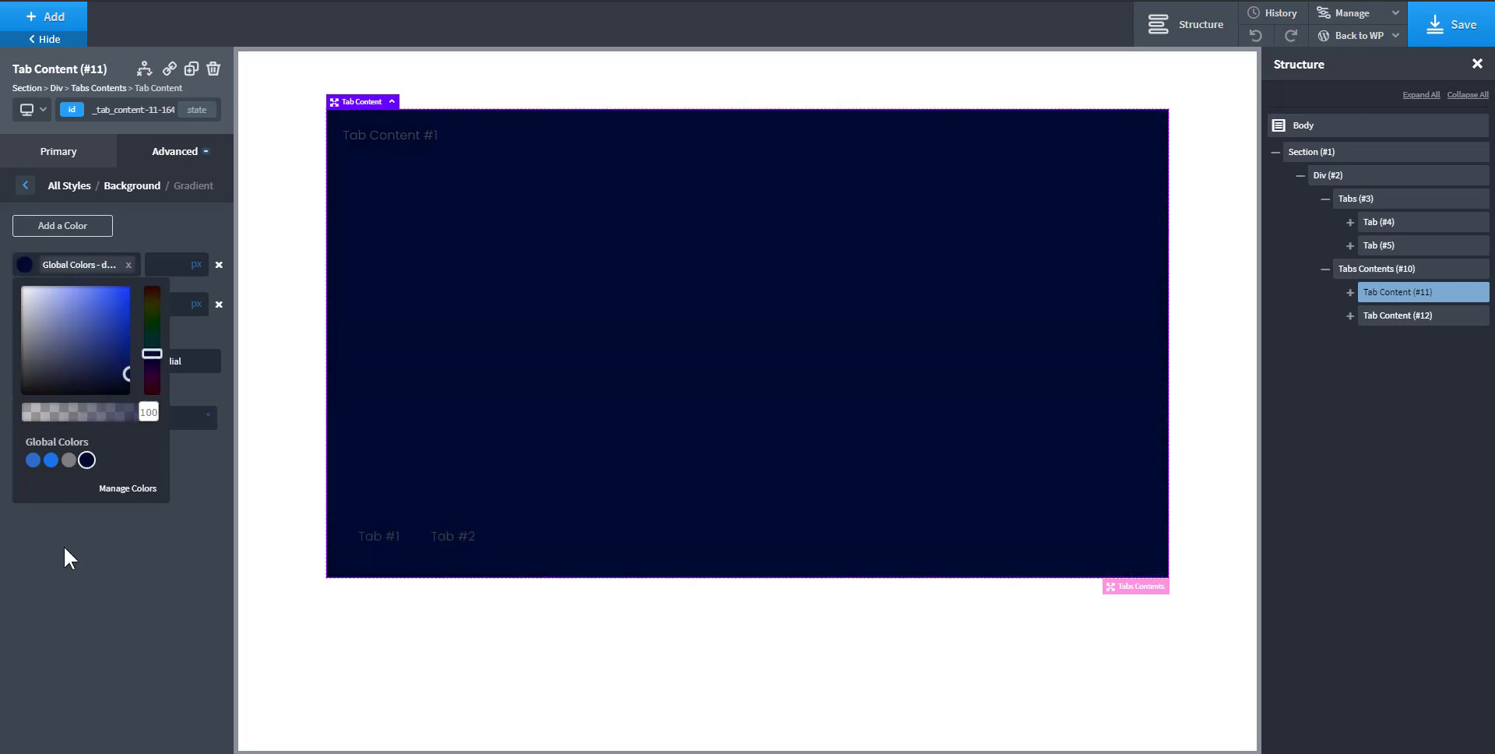
click(63, 544)
click(24, 304)
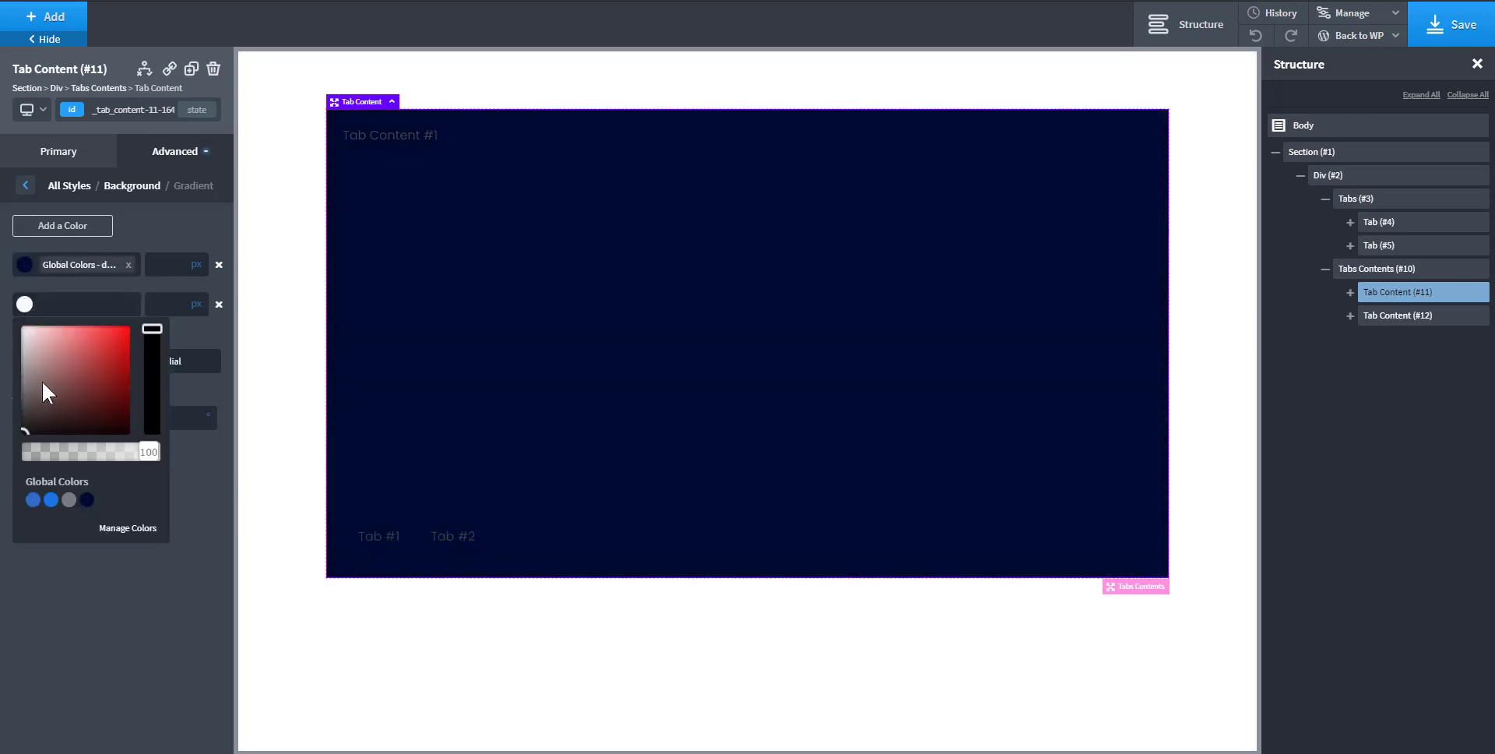
click(86, 499)
click(25, 269)
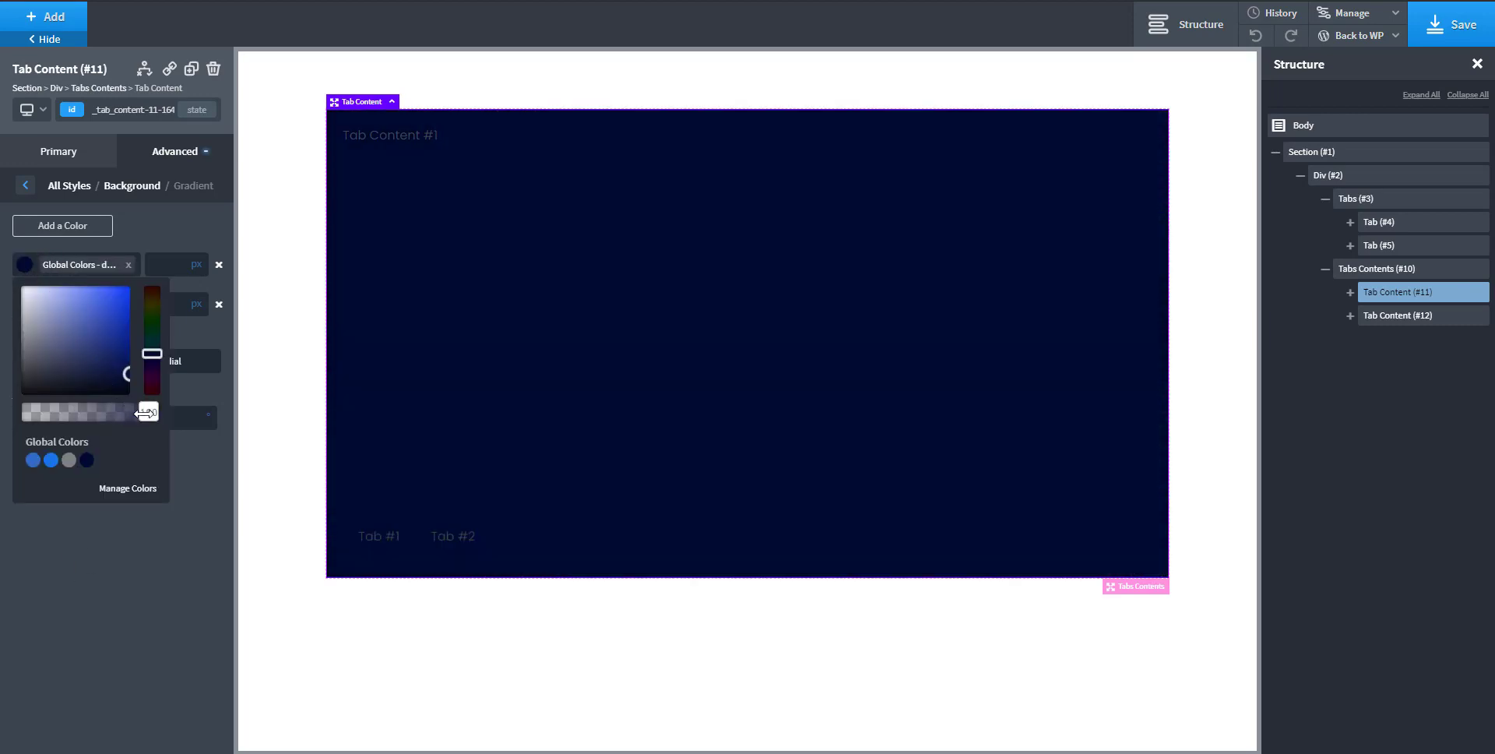
drag(145, 413, 28, 413)
click(687, 498)
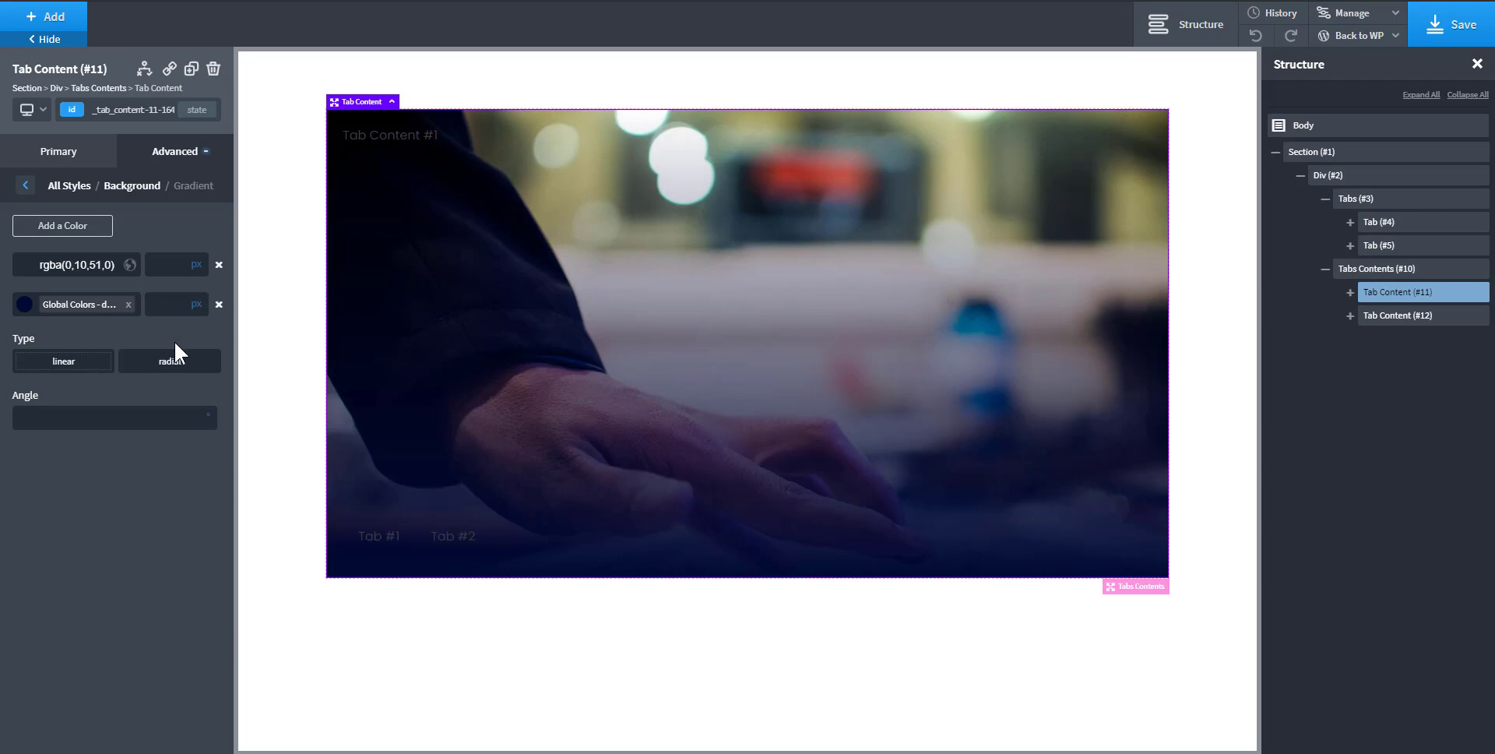
- Place the transparent gradient color at 80% and the solid navy color at 100%
click(202, 260)
click(197, 301)
click(172, 265)
text(80)
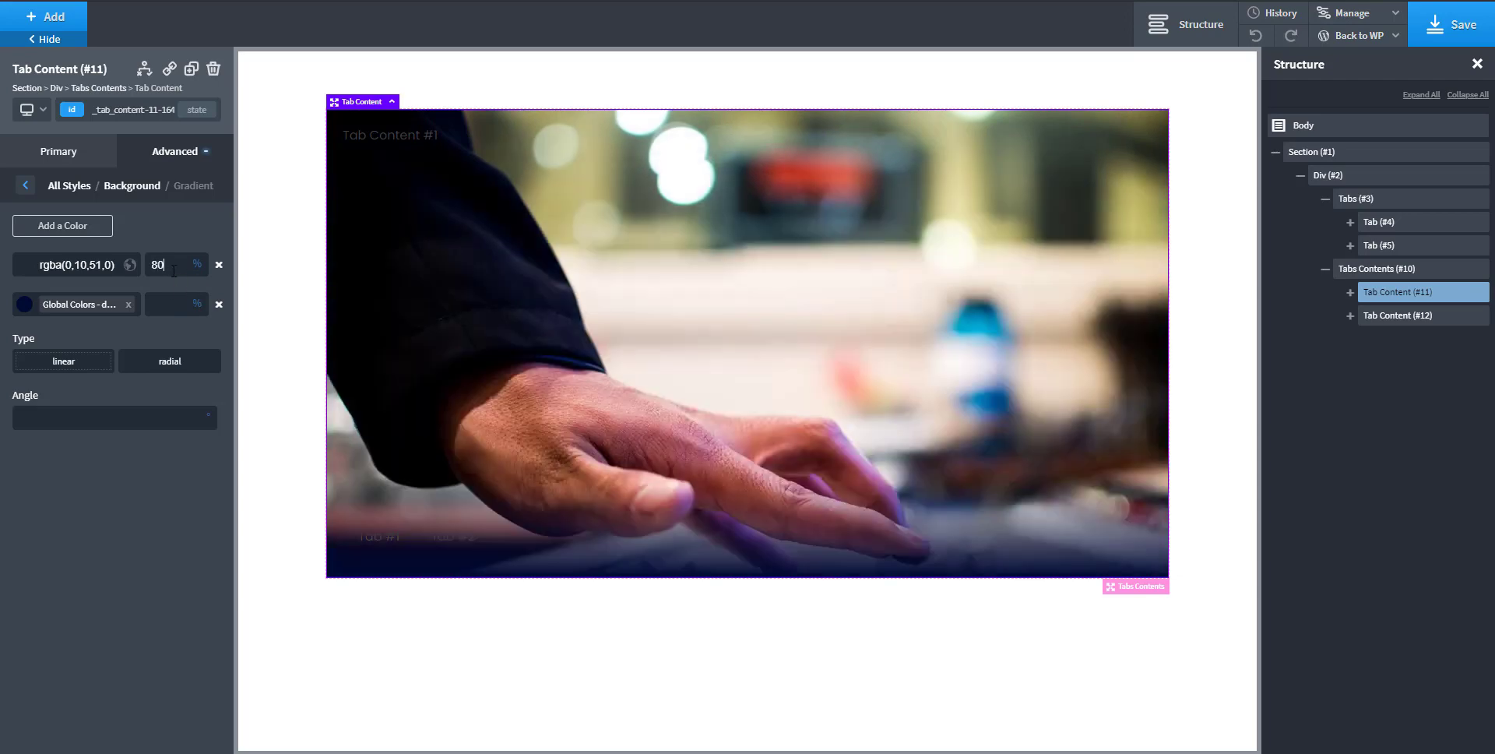
text(100)
click(190, 161)
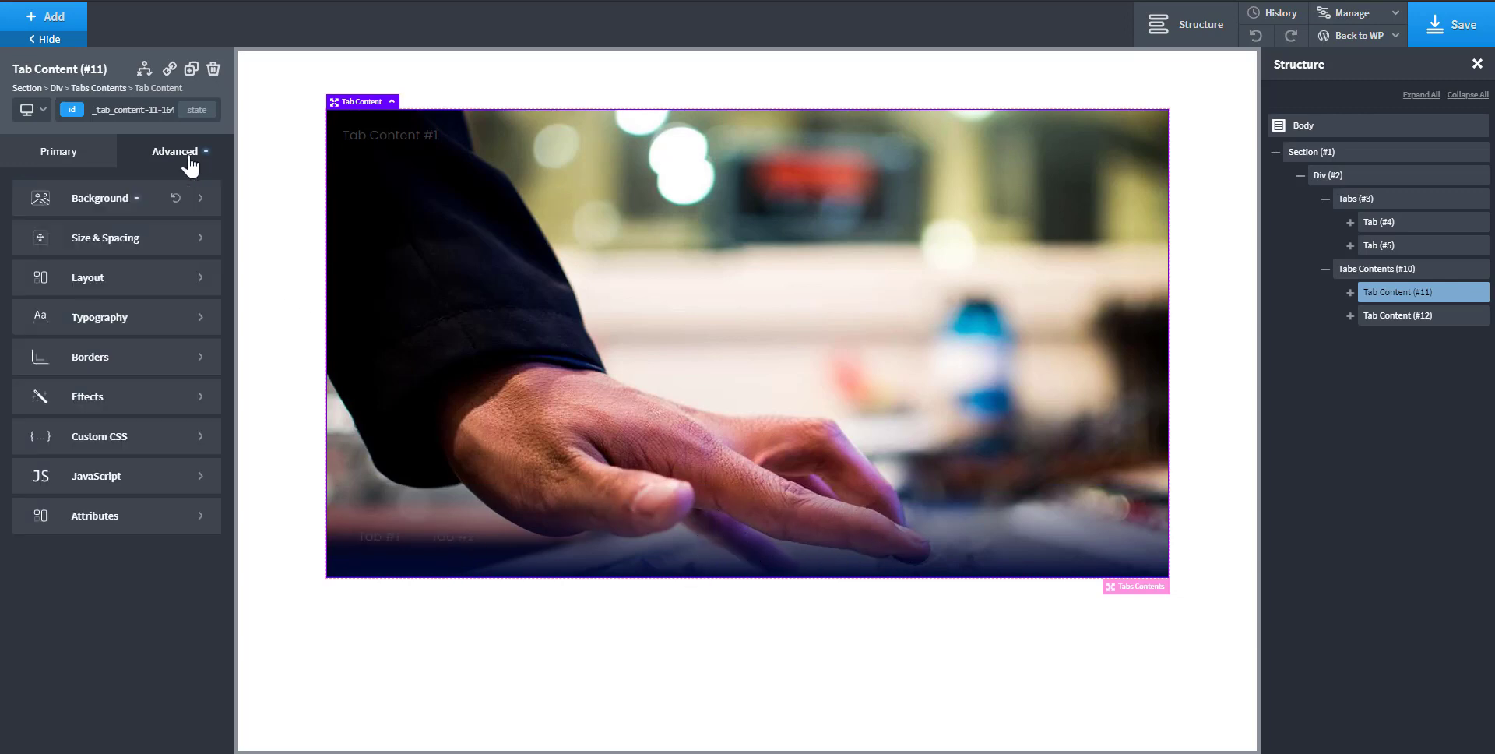
- Copy the first tab content's style and paste it onto the second tab content
right_click(359, 104)
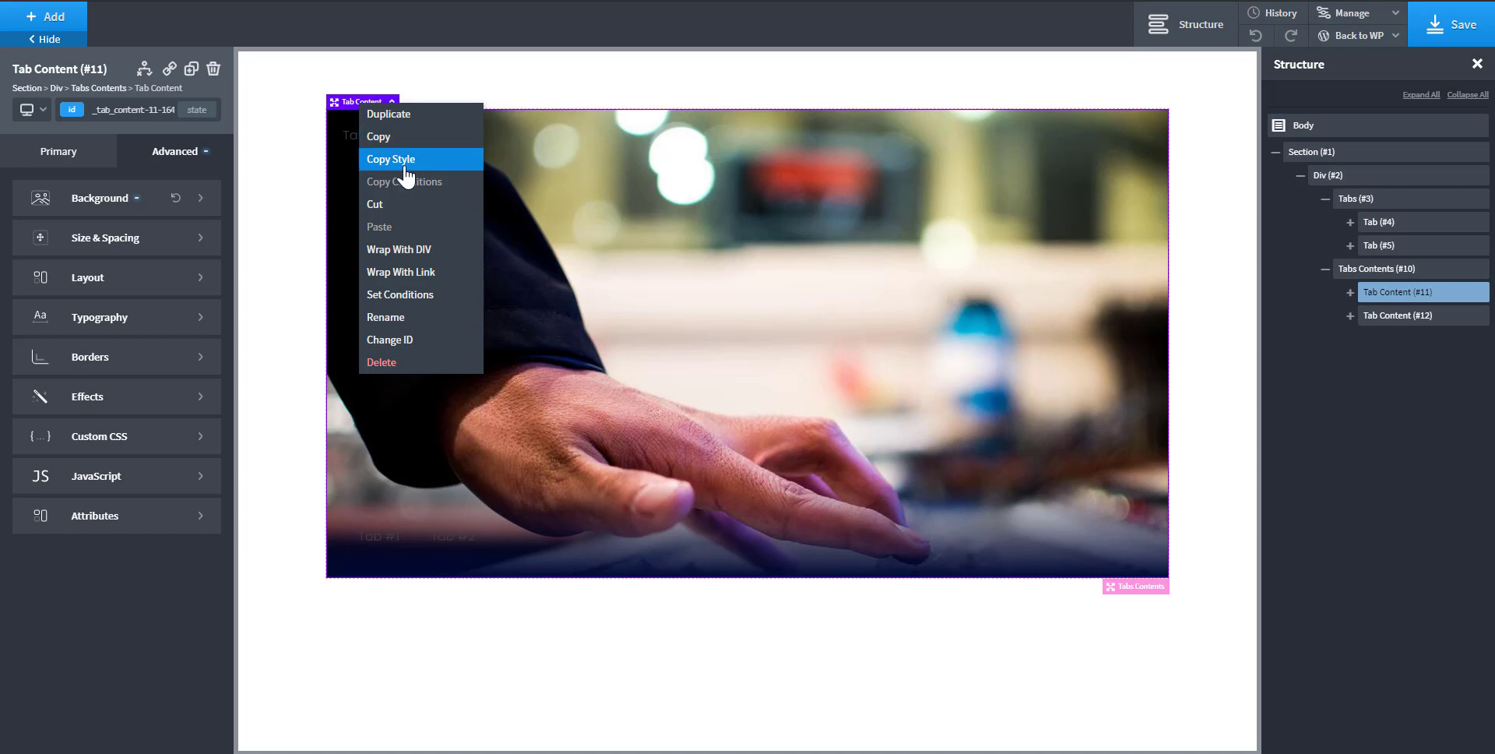
click(404, 163)
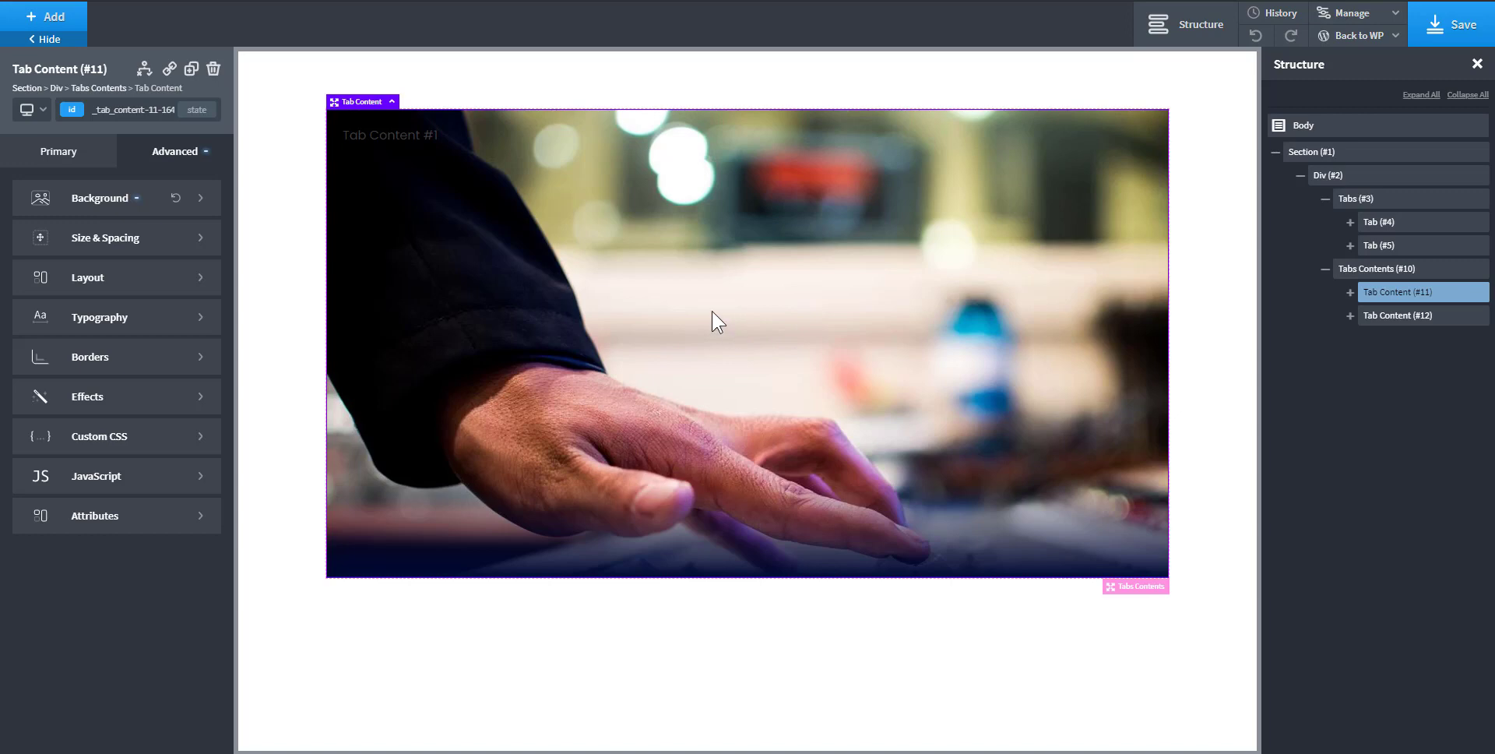
click(1379, 318)
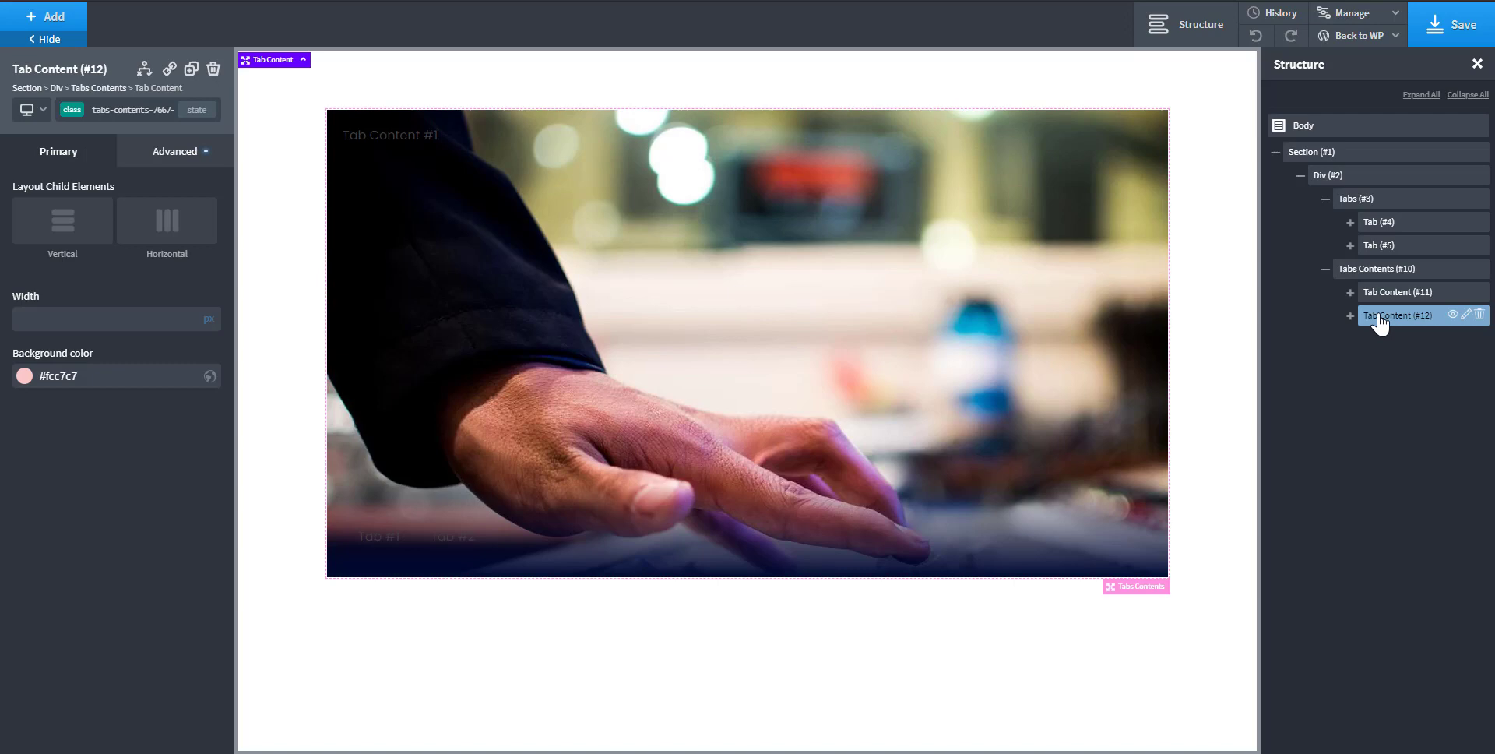
click(455, 545)
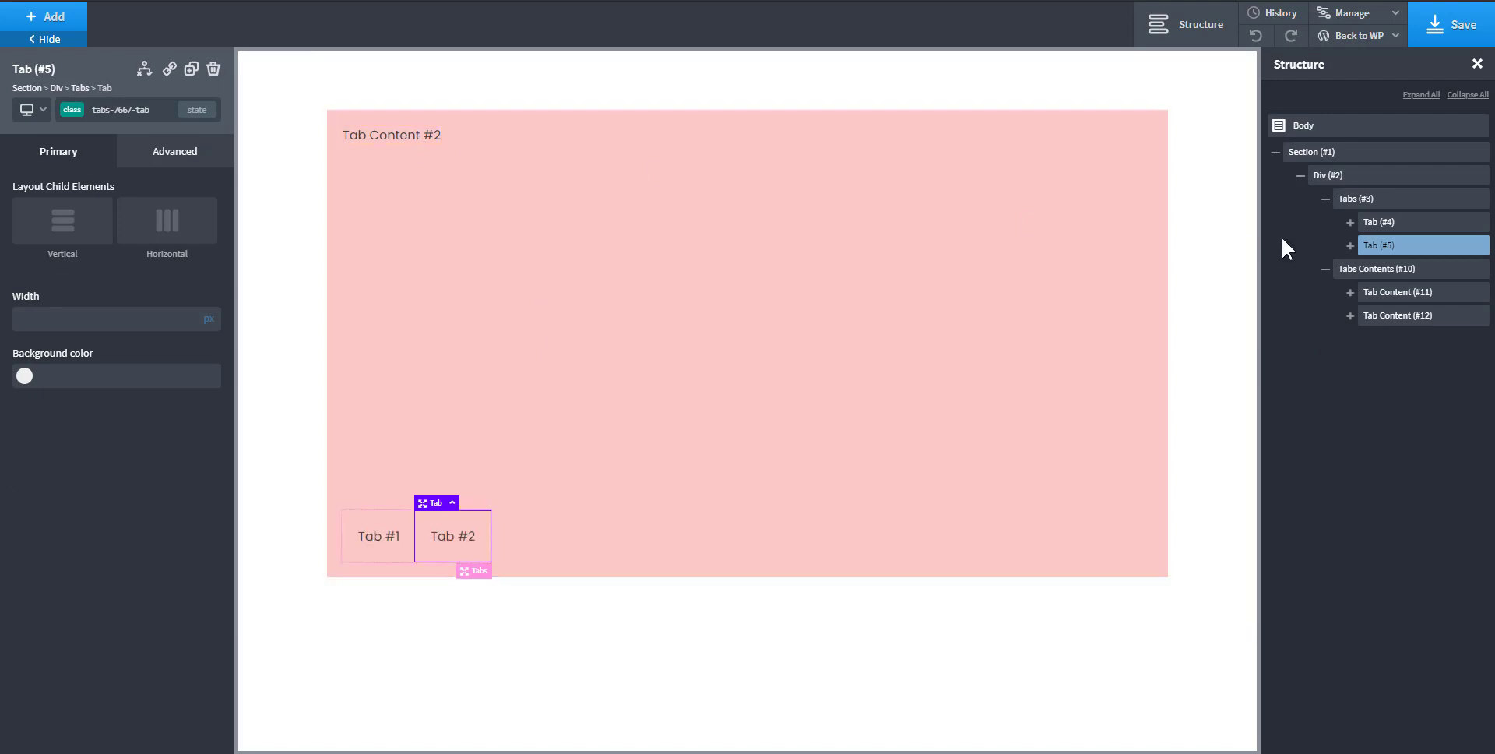
click(1385, 315)
click(352, 103)
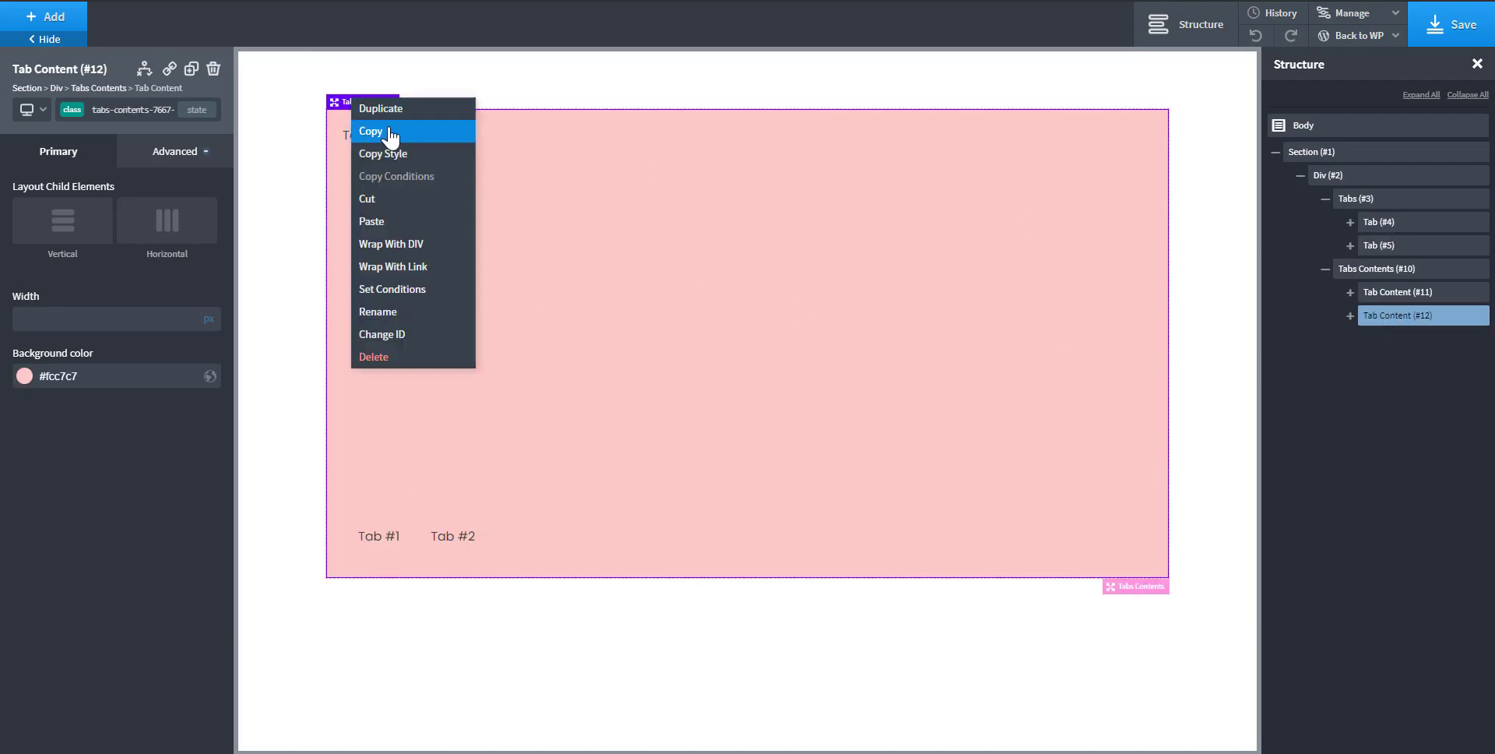
click(393, 230)
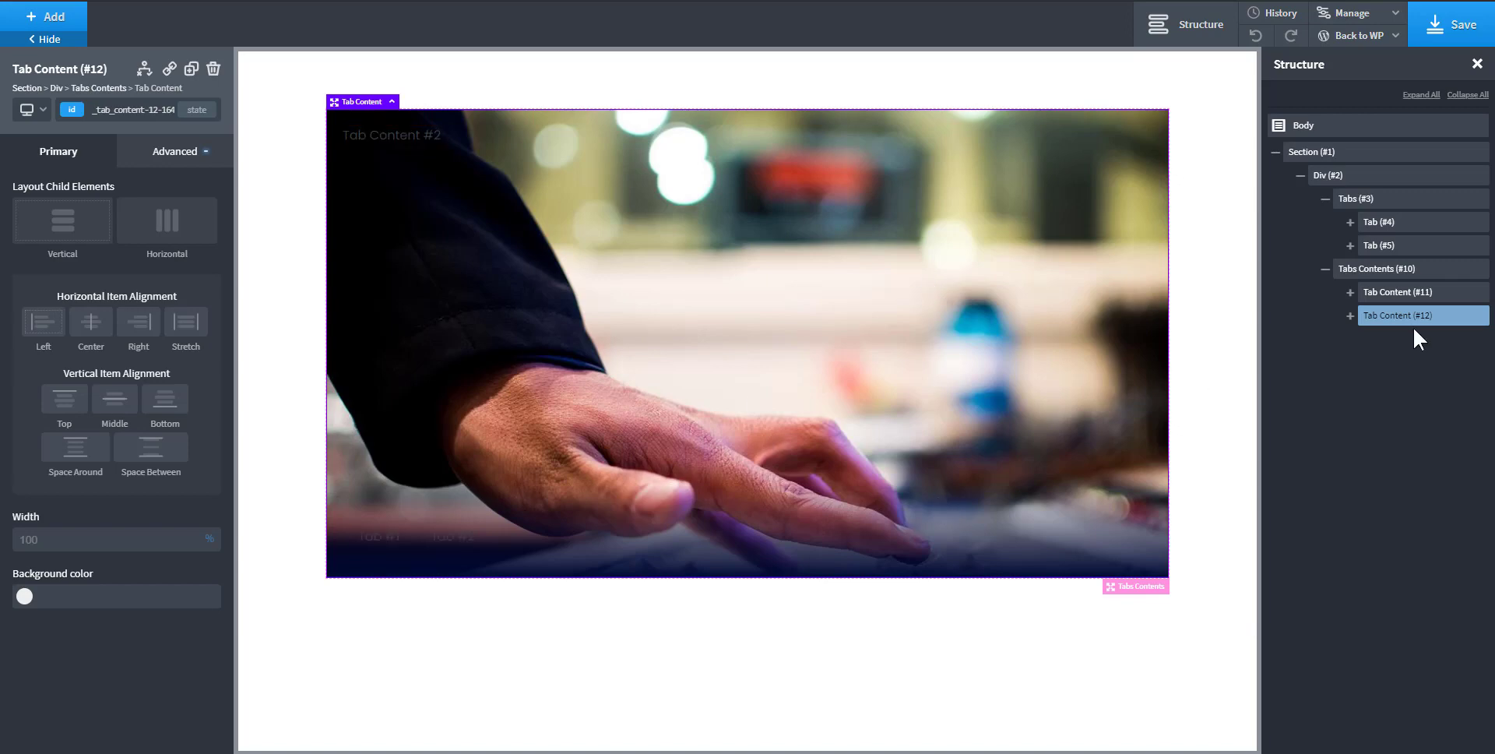
- Replace the second tab content's background image with the pineapple photo, and switch between the tabs to compare both backgrounds
click(159, 149)
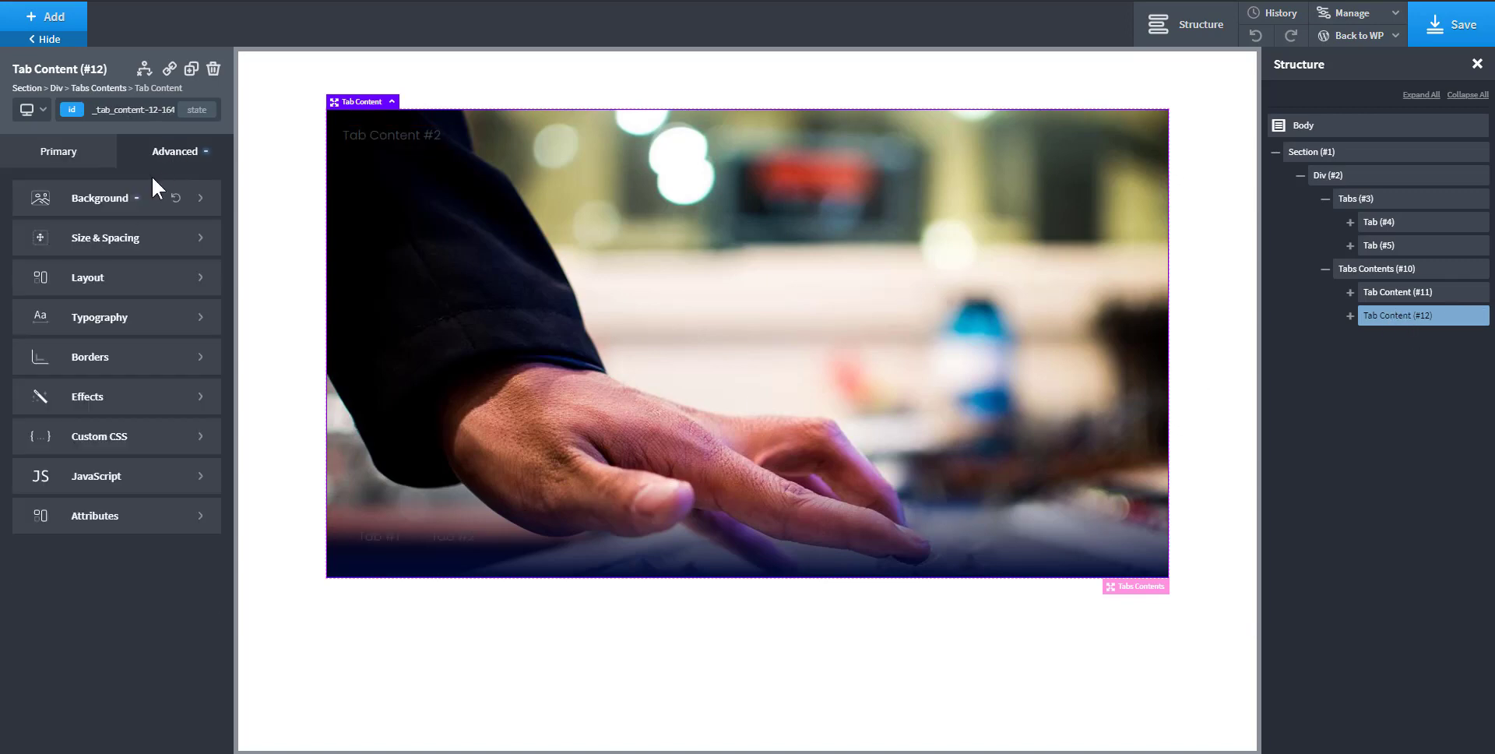
click(152, 198)
click(138, 293)
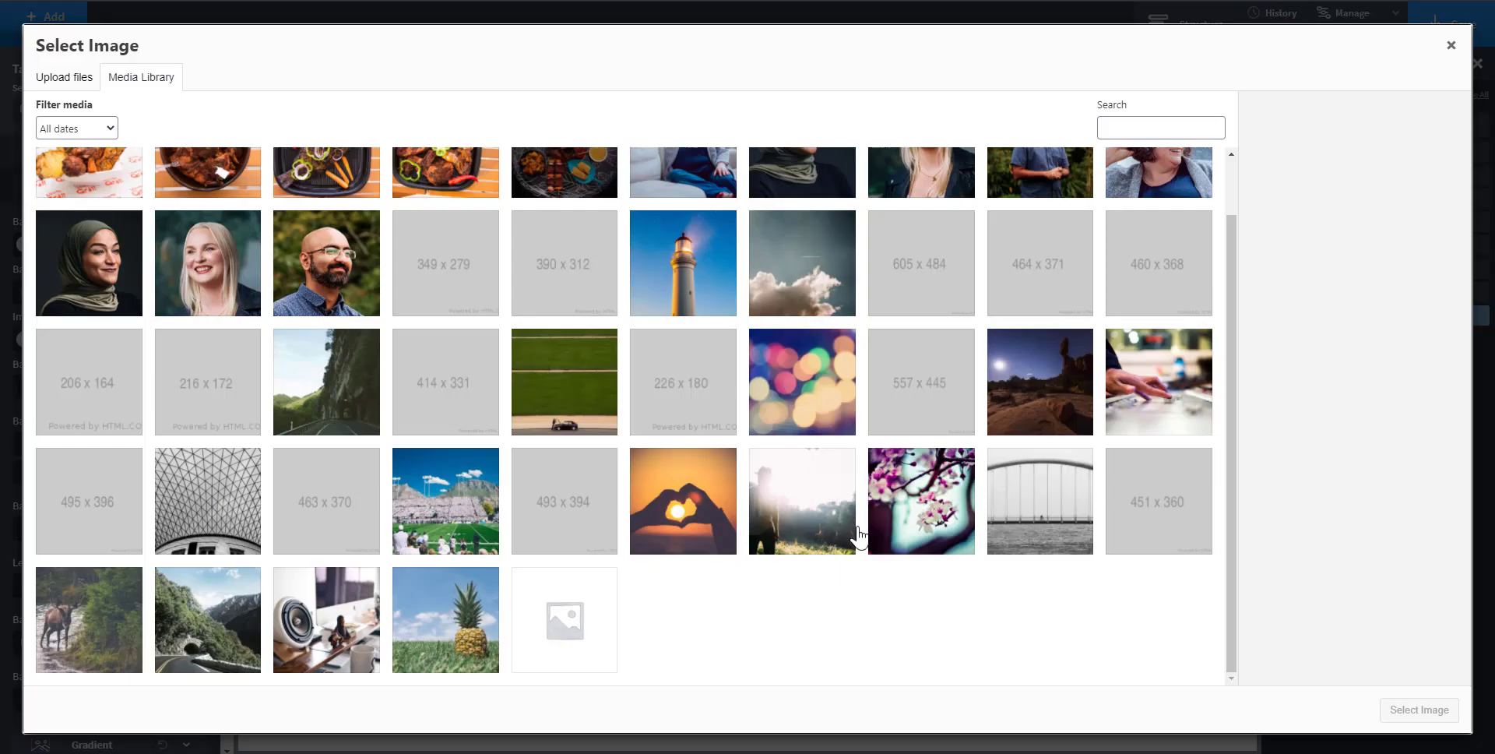
click(430, 647)
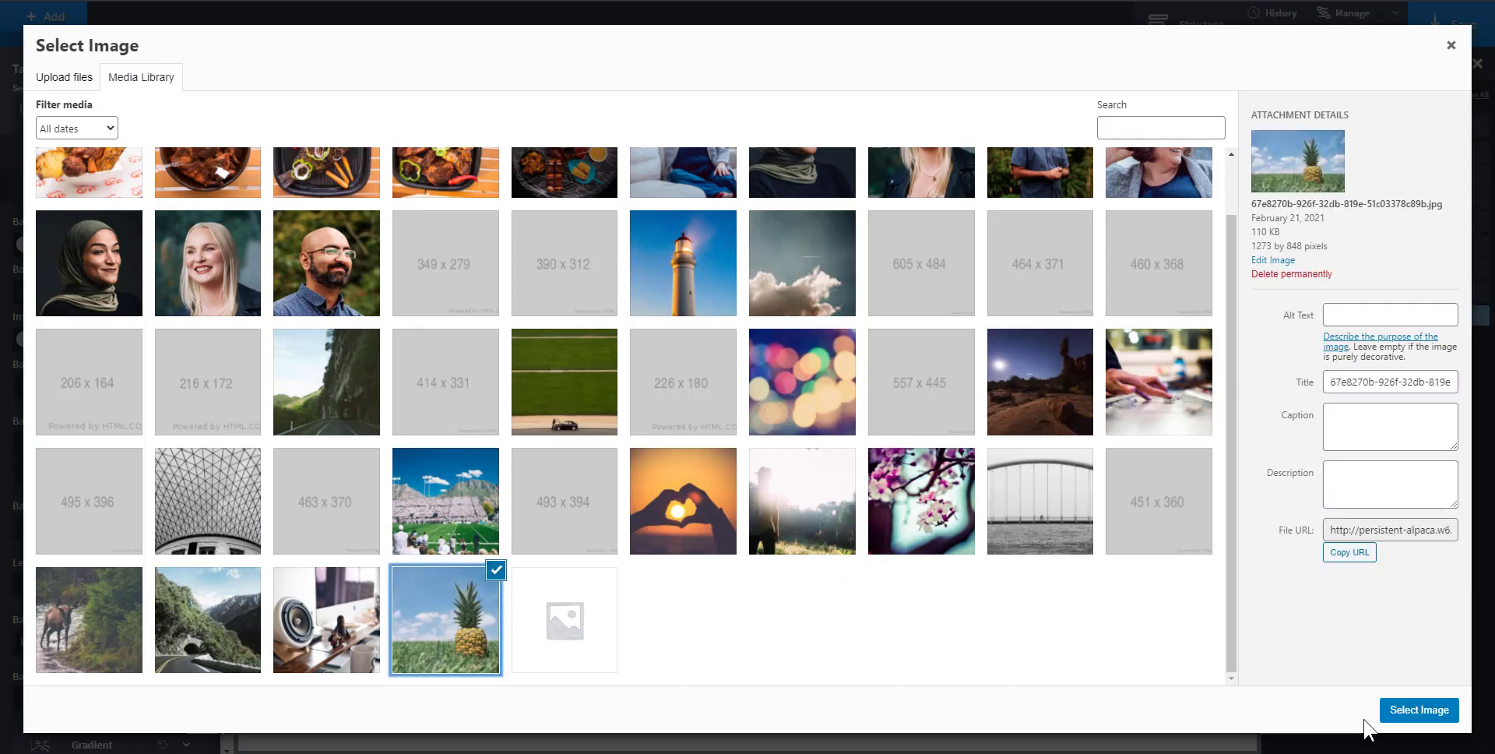
click(1402, 710)
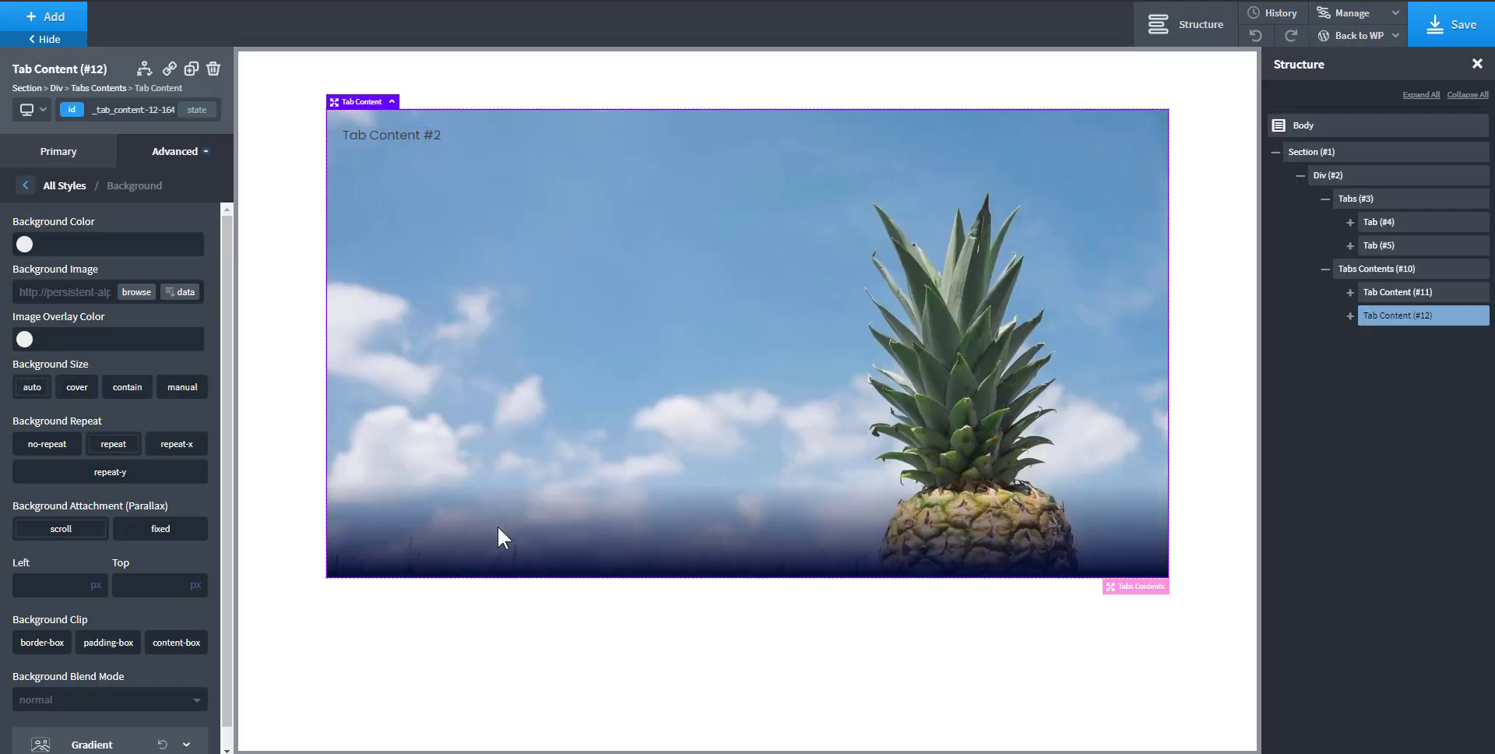
click(398, 133)
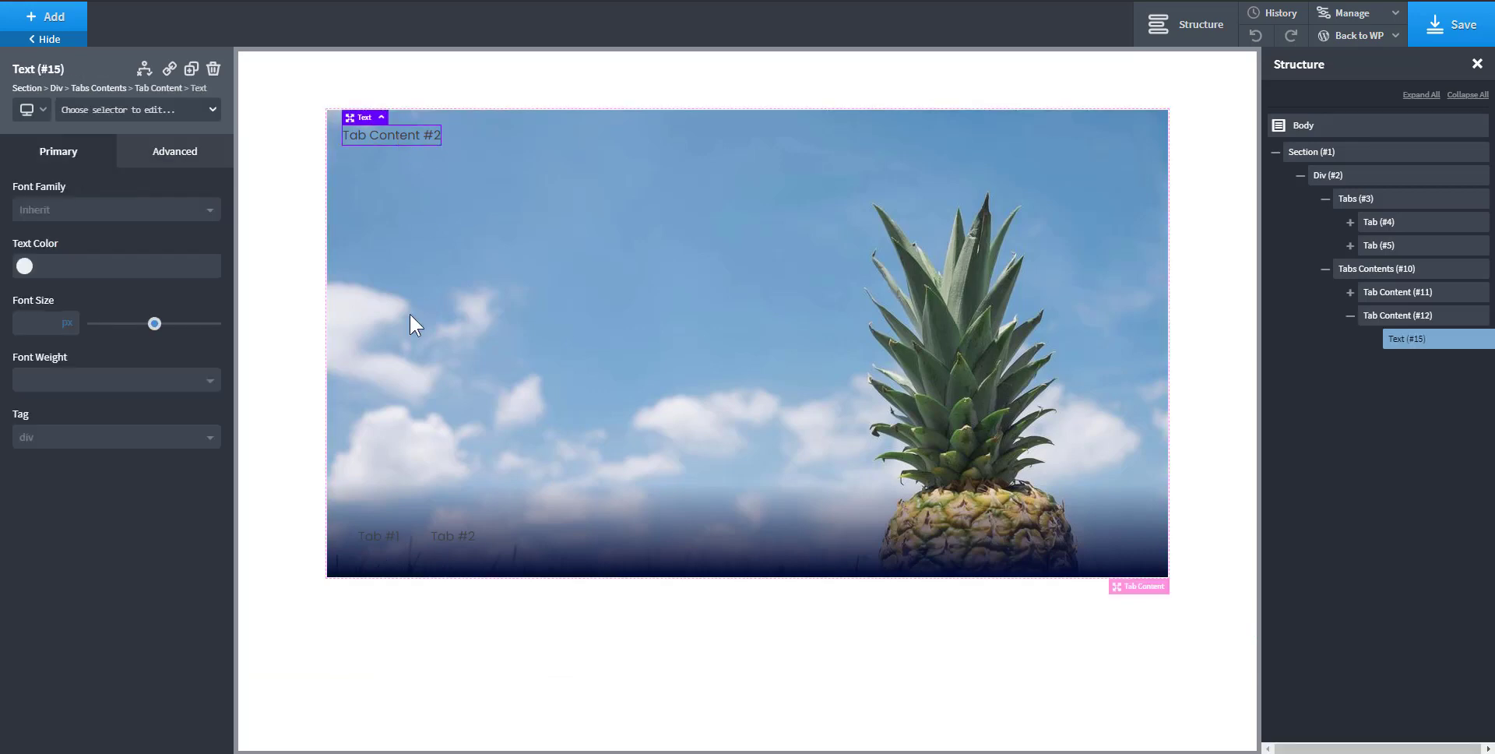
click(384, 549)
click(457, 553)
click(377, 556)
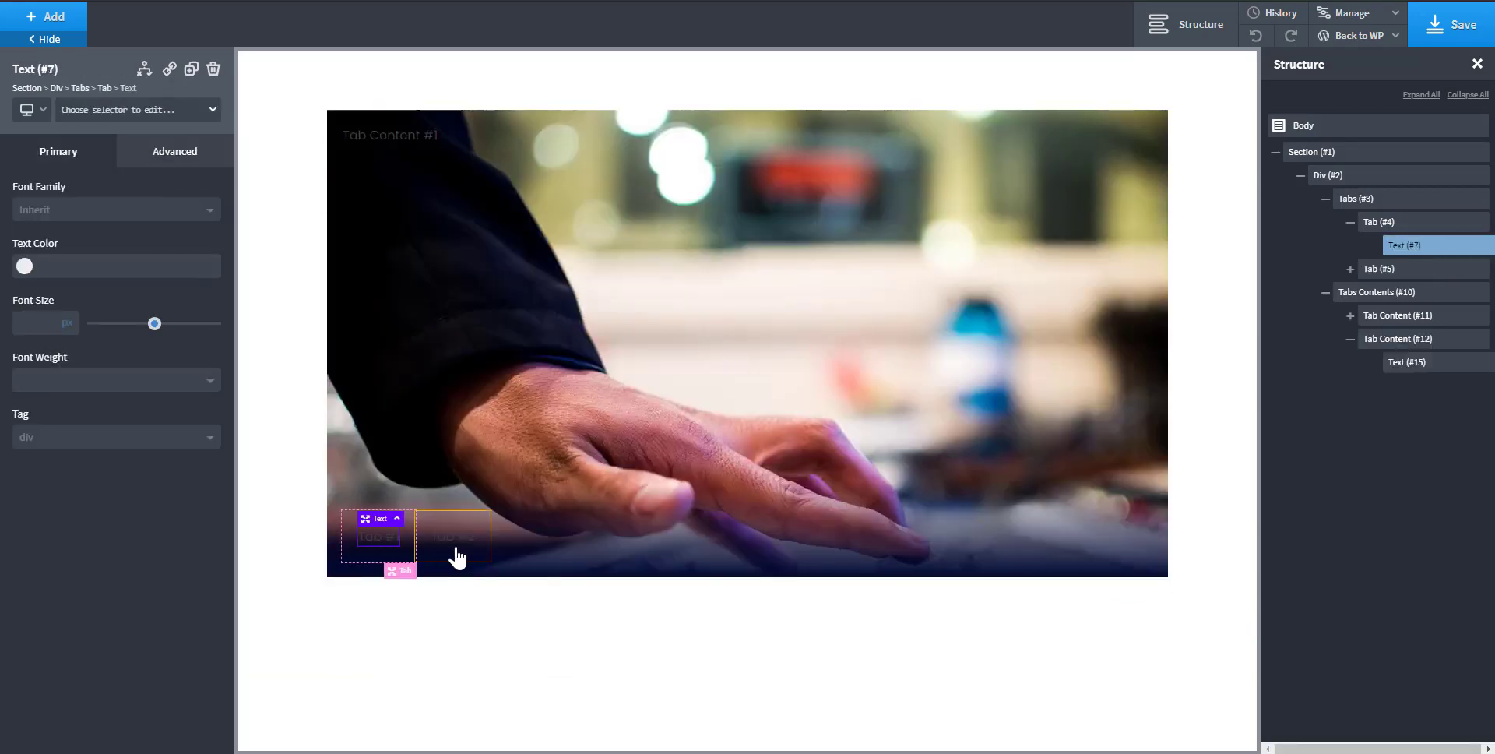
click(457, 553)
- Set the typography color of the shared tab class tabs-7667-tab to white #ffffff
click(354, 556)
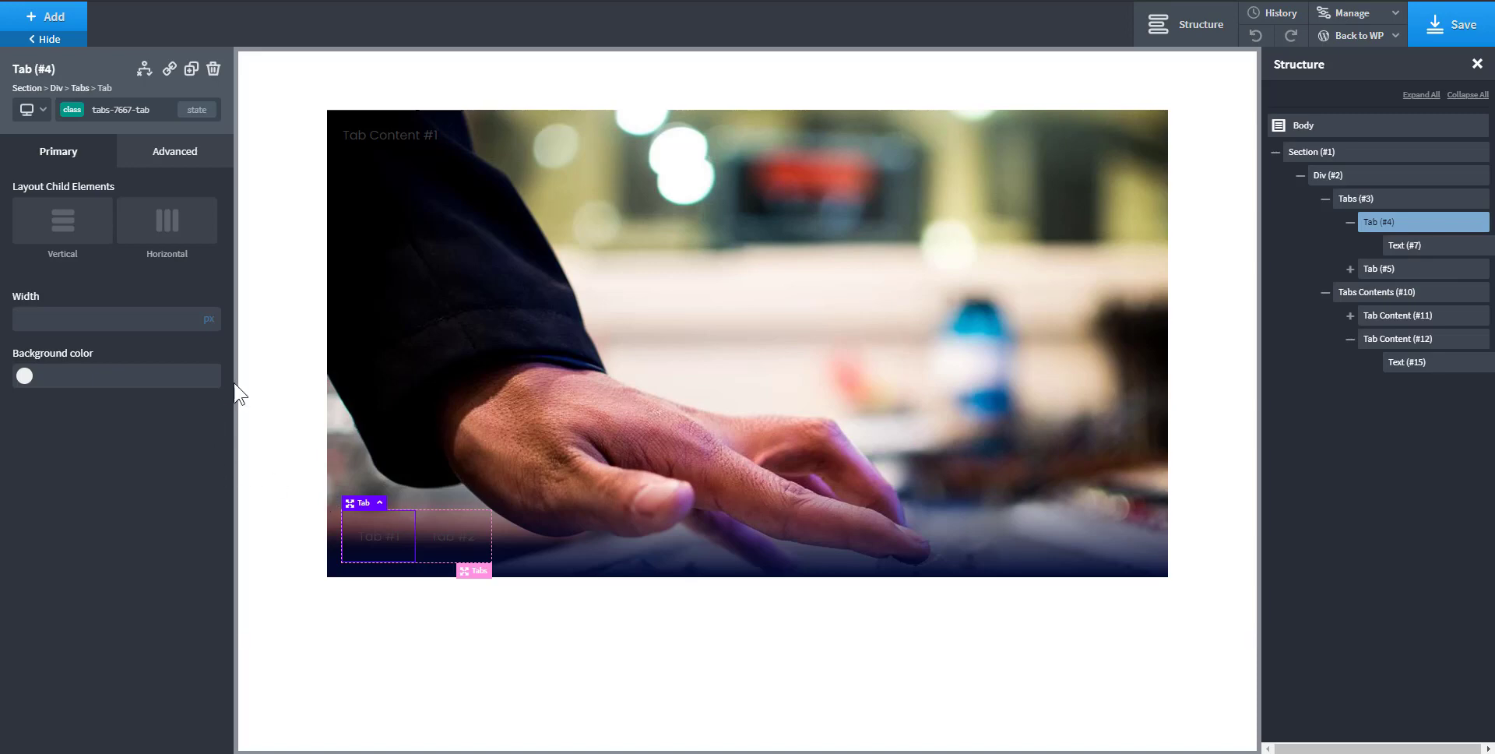
click(176, 153)
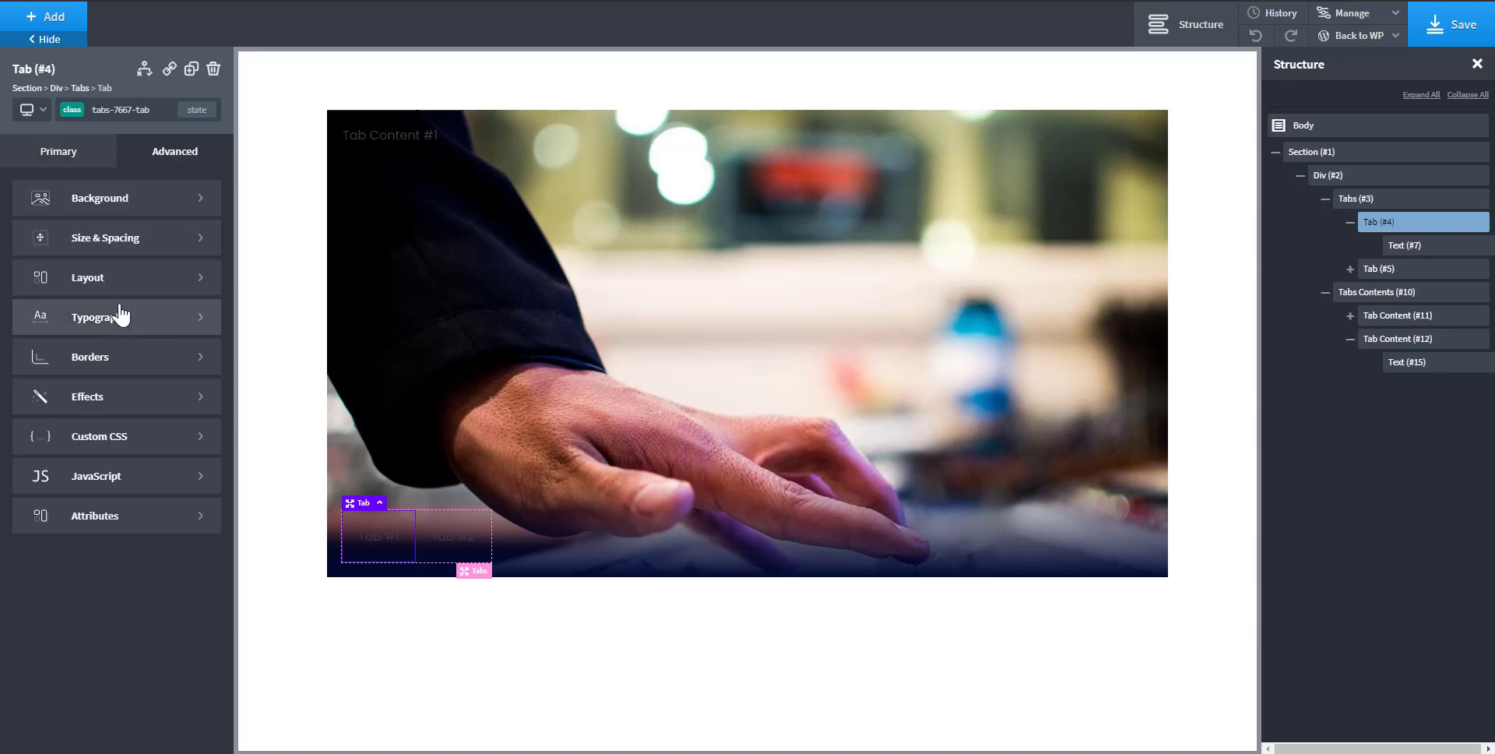
click(119, 310)
click(26, 302)
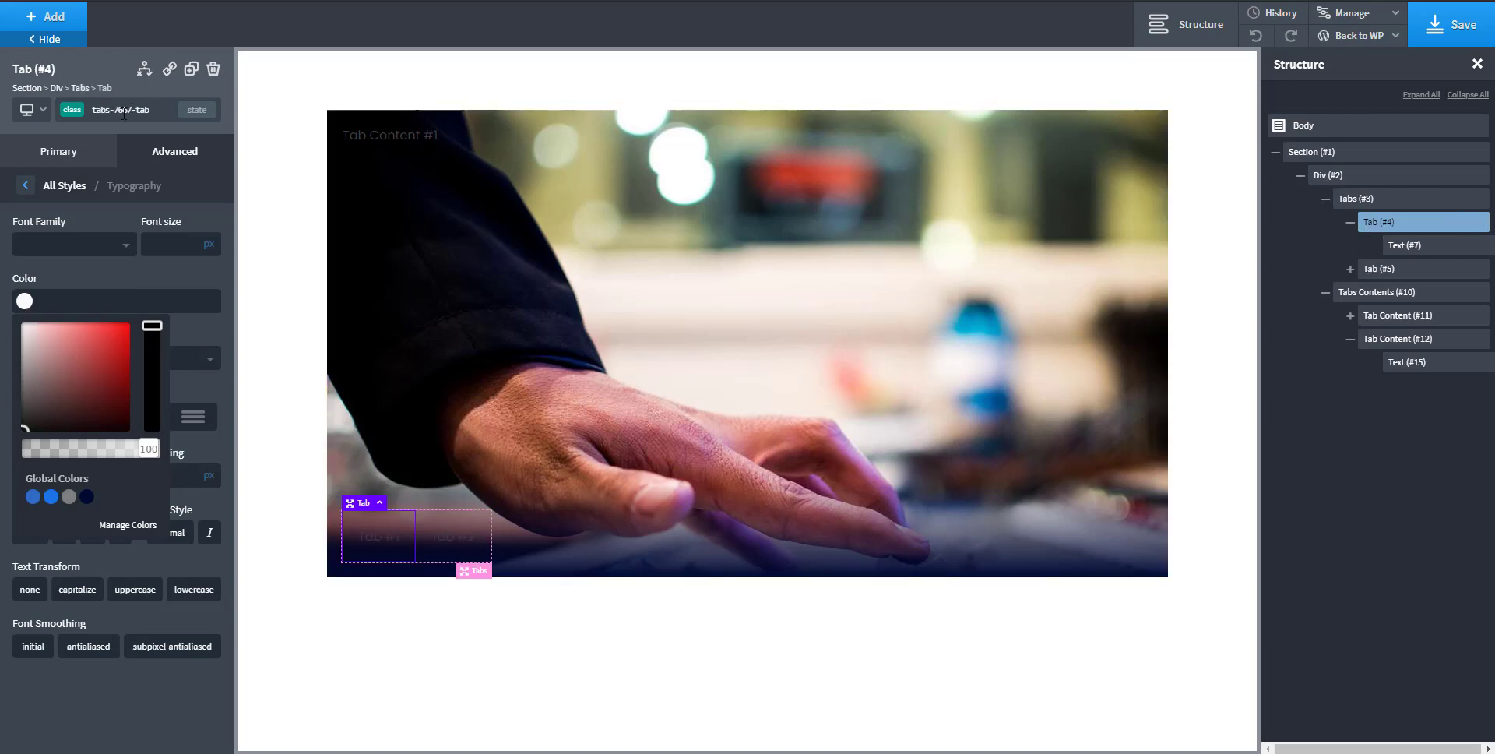
click(123, 112)
click(97, 204)
click(26, 338)
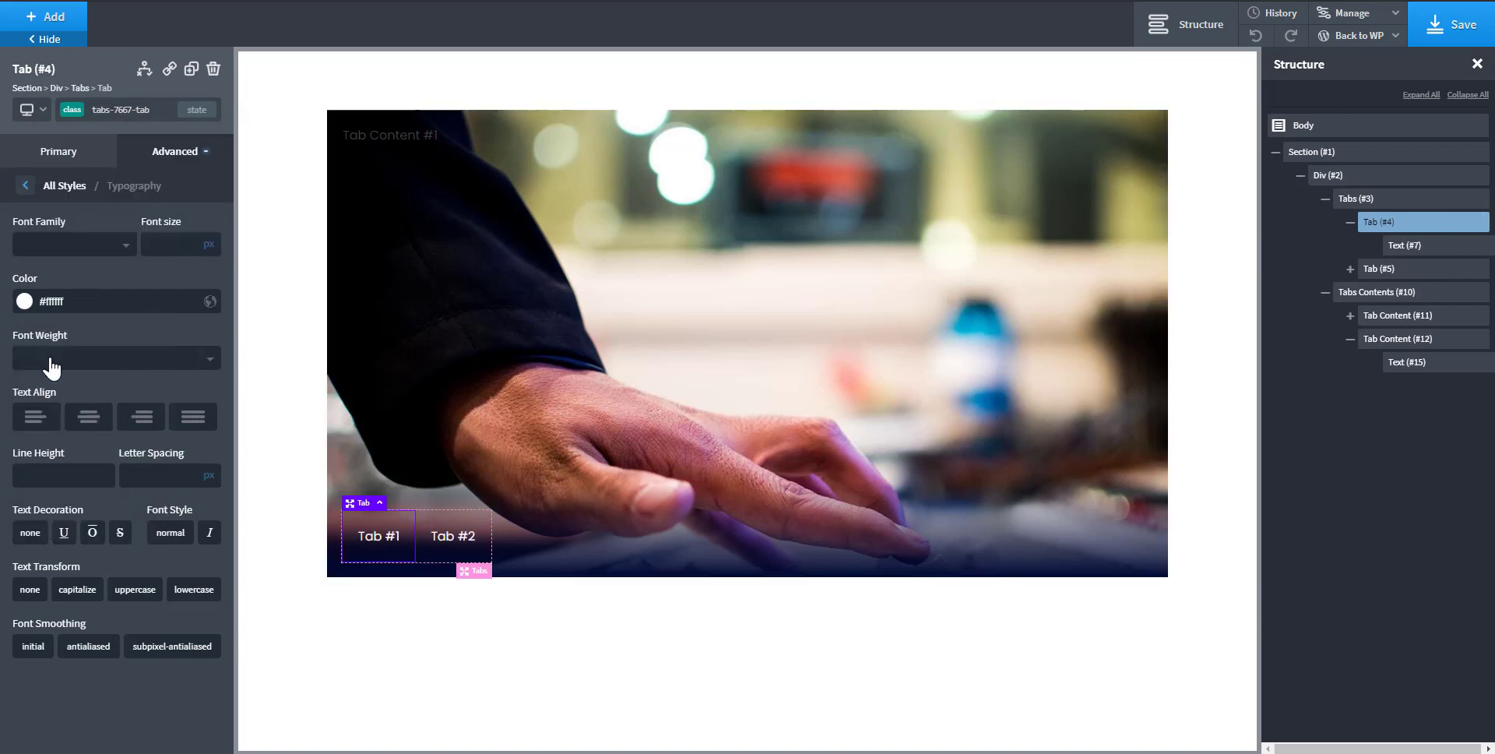
- Give the shared tab class tabs-7667-tab a solid border 1 px wide
click(156, 151)
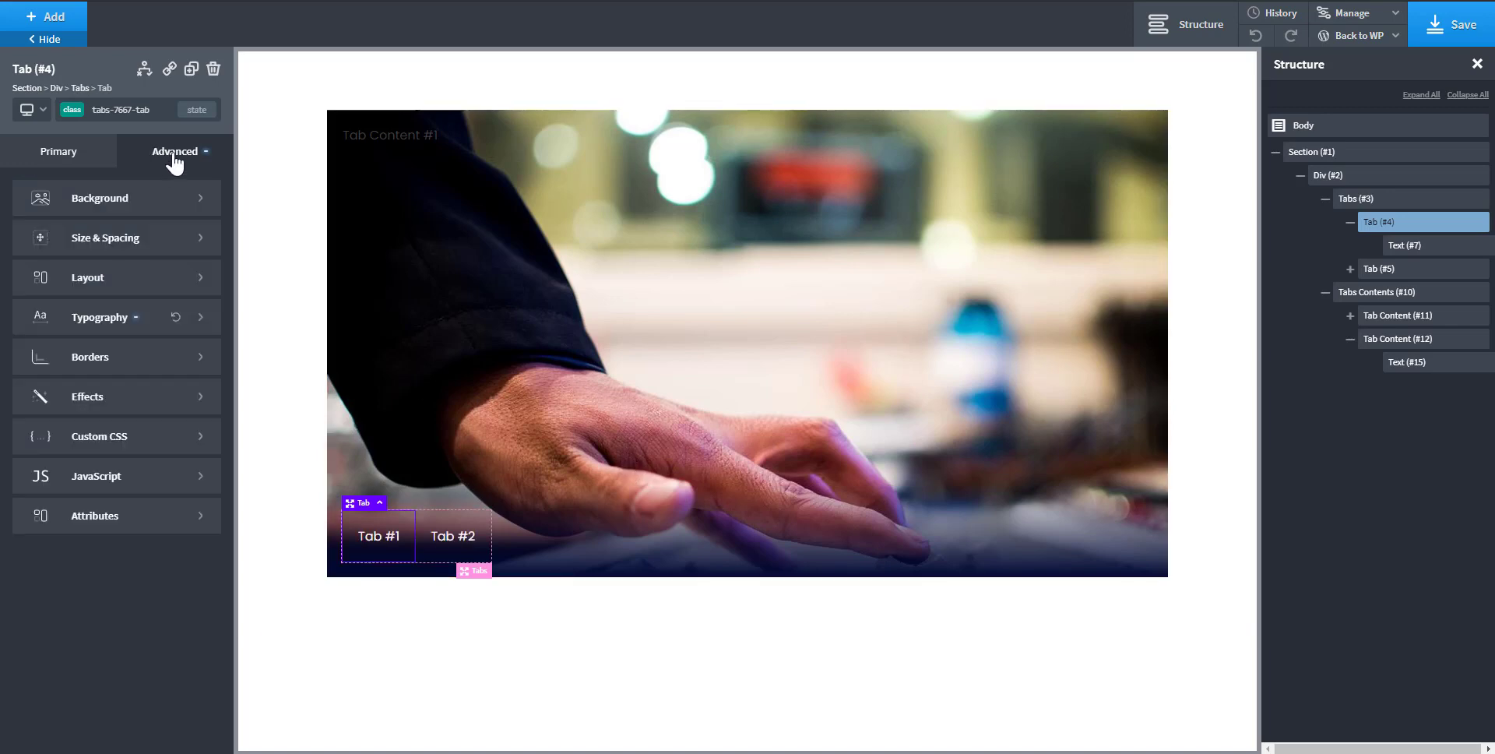
click(119, 358)
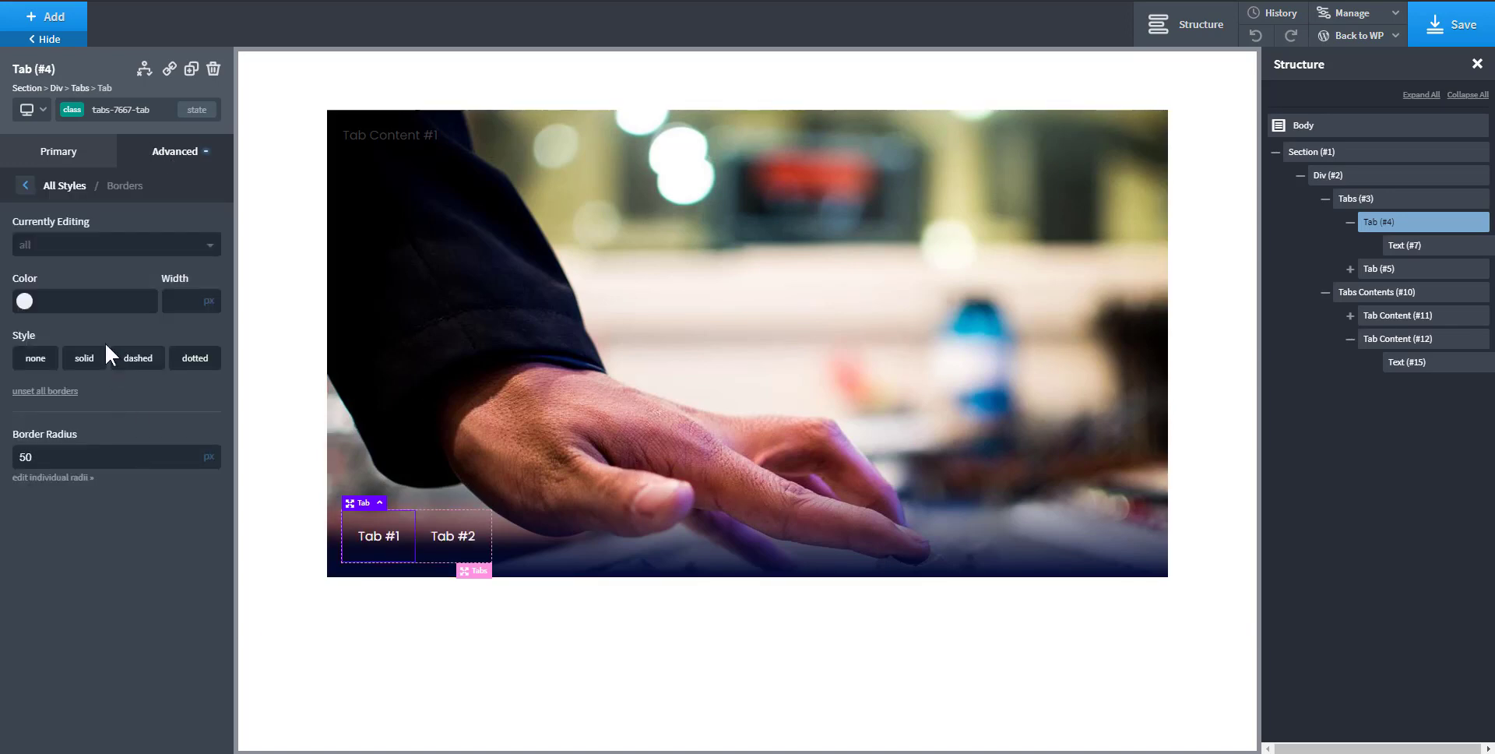
click(85, 360)
text(1)
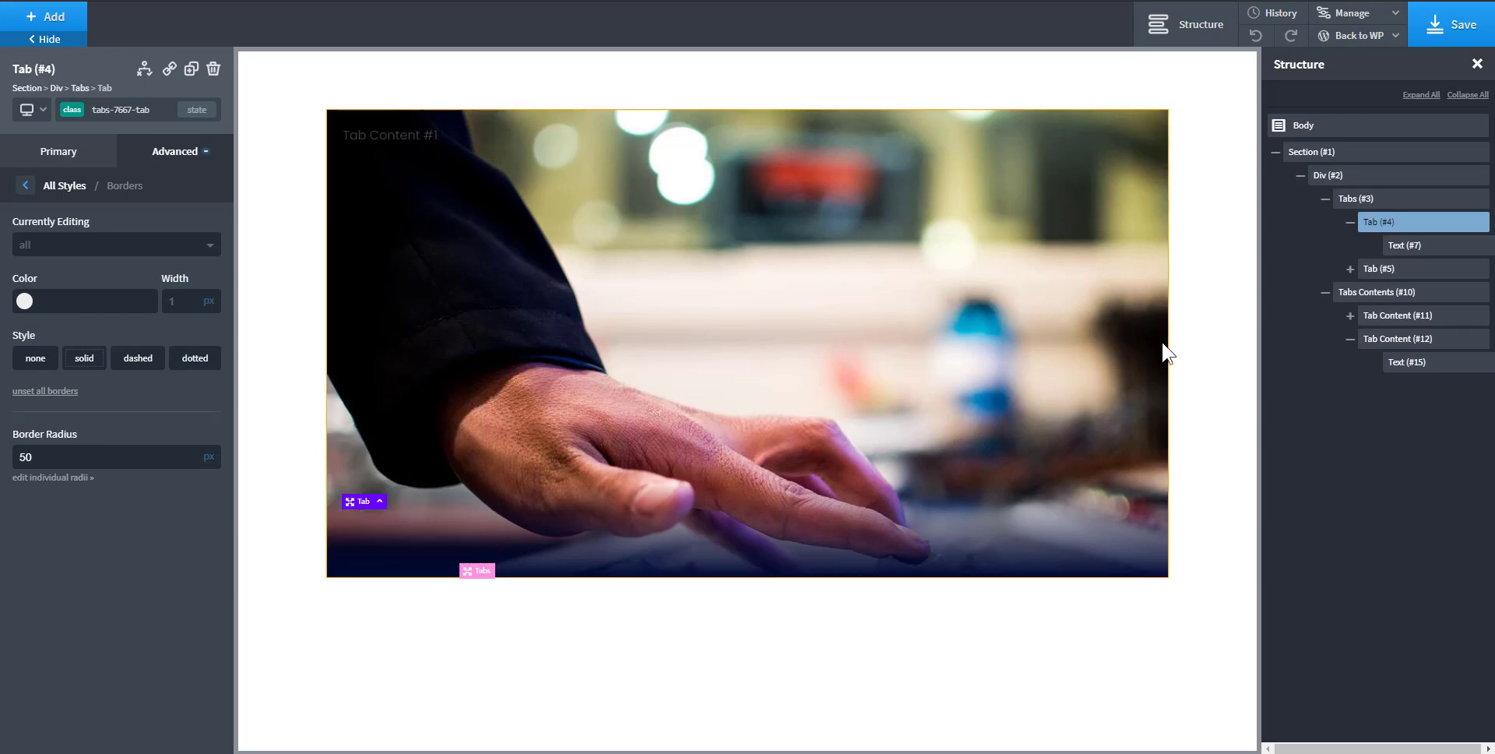
- Set the width of the Tabs container to 200 px
click(1353, 204)
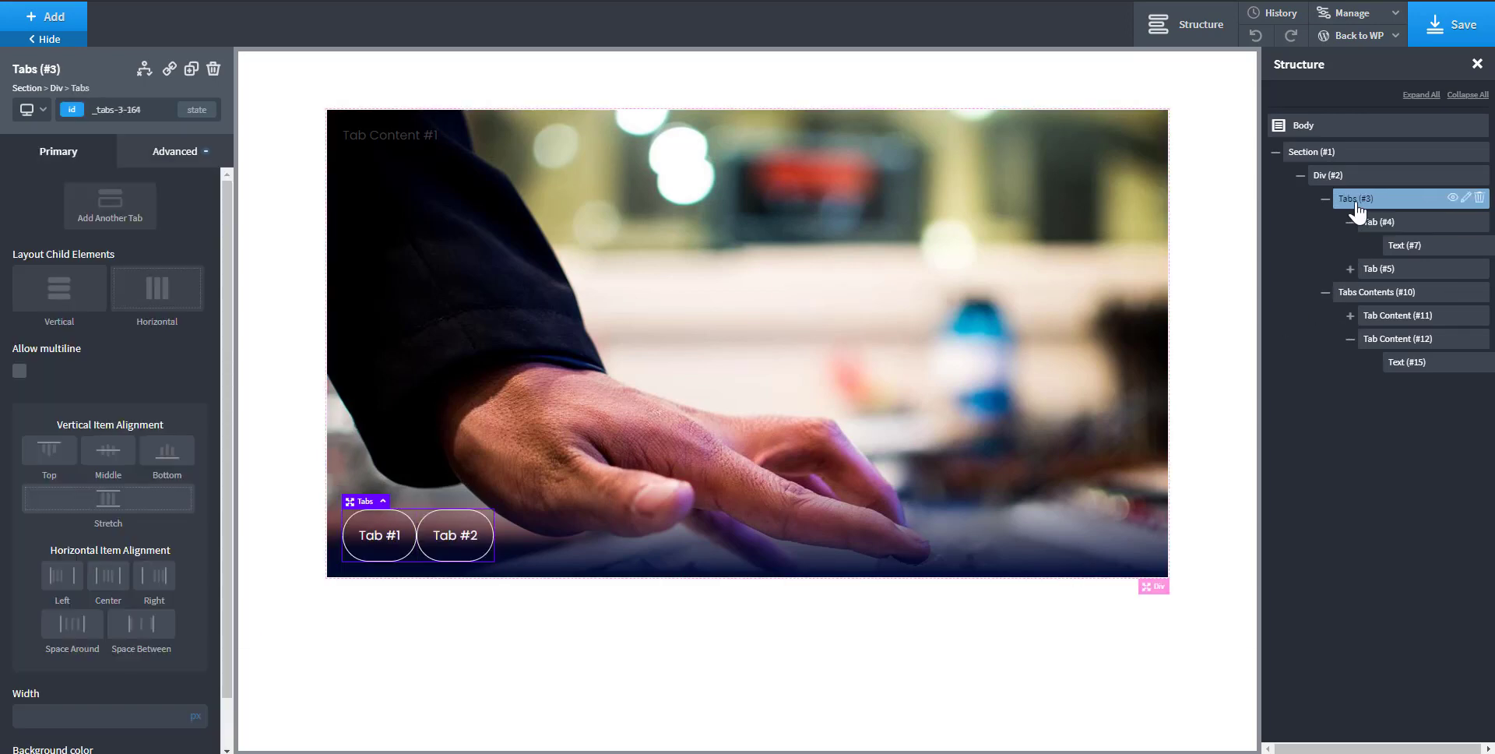
click(1351, 224)
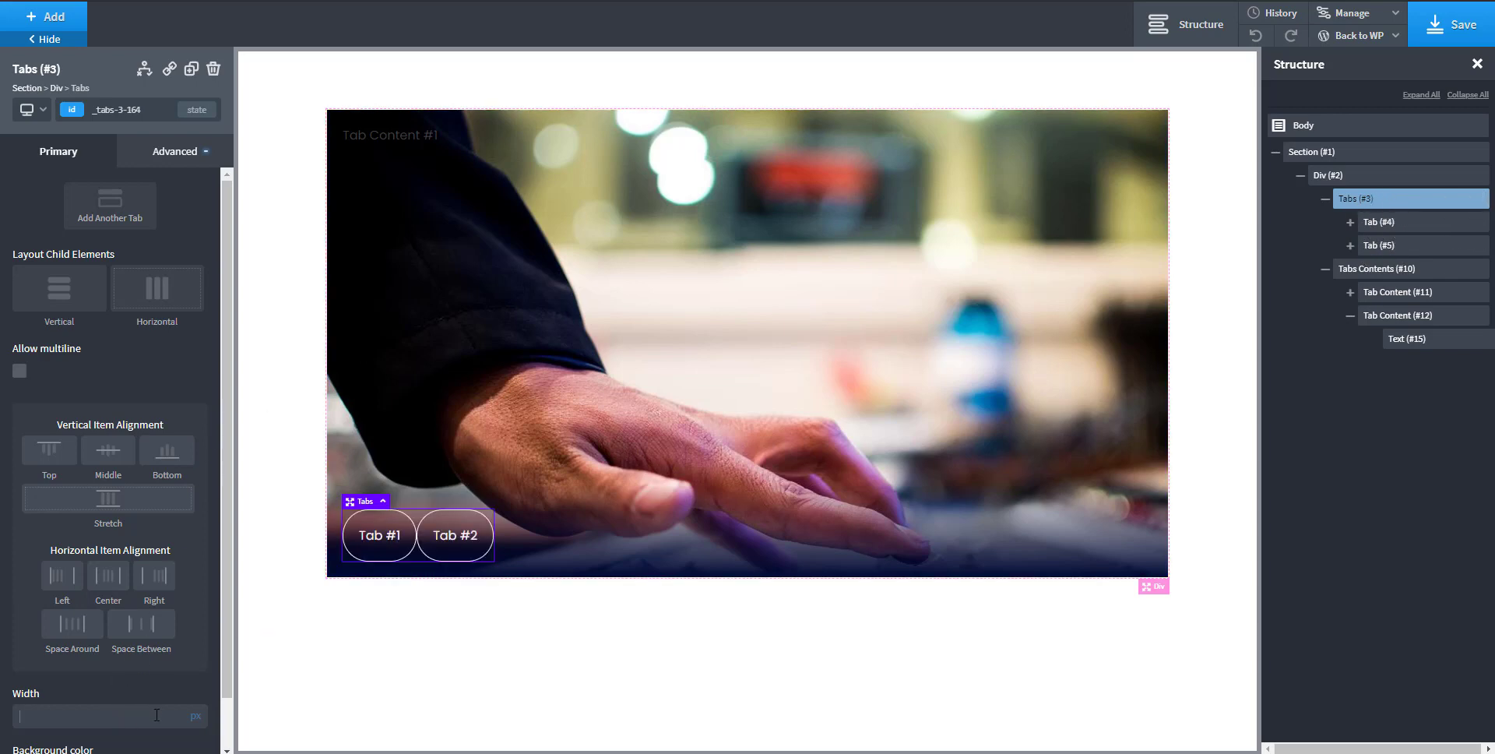
text(200)
scroll(186, 665, down, 1)
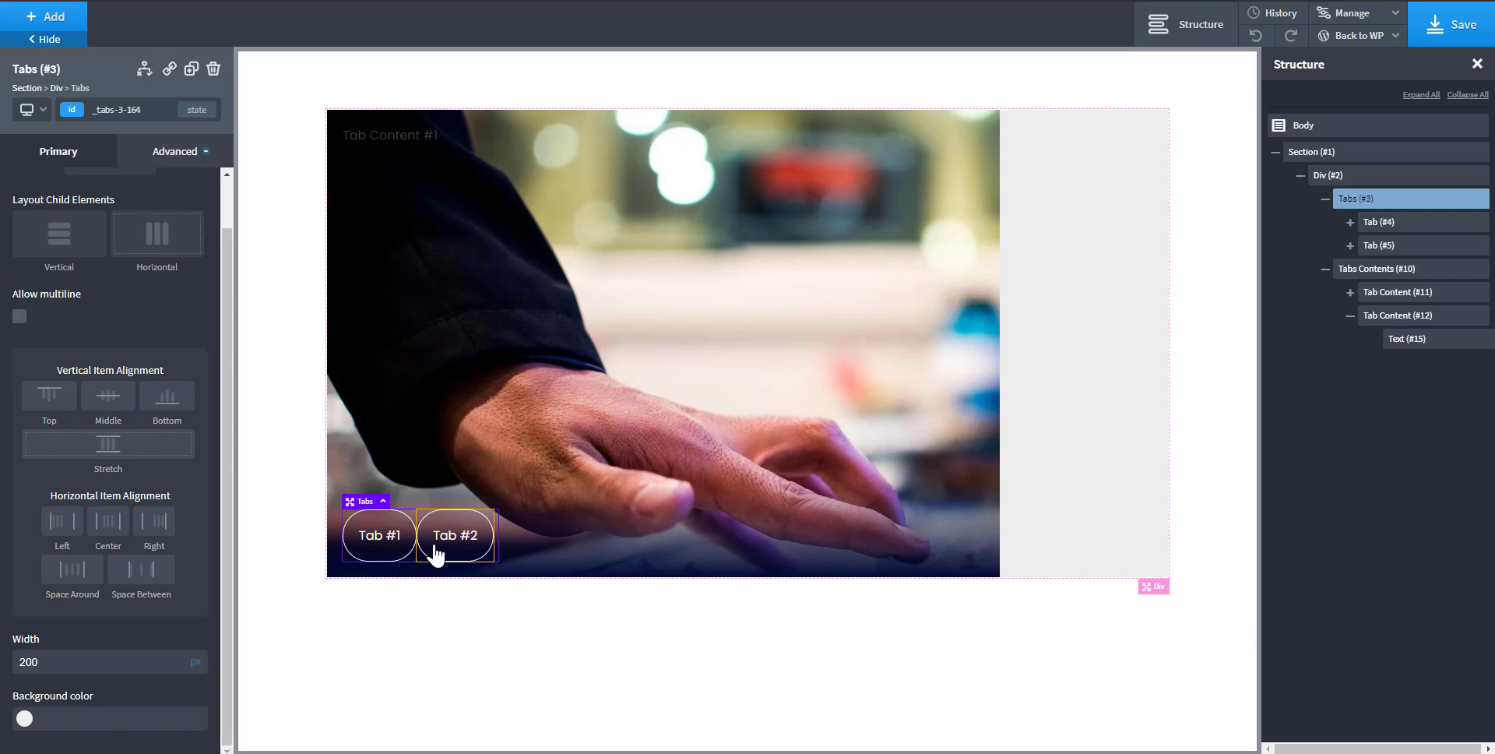
- Change the first tab's label to "VIEW OPTION 1"
double_click(390, 543)
text(V)
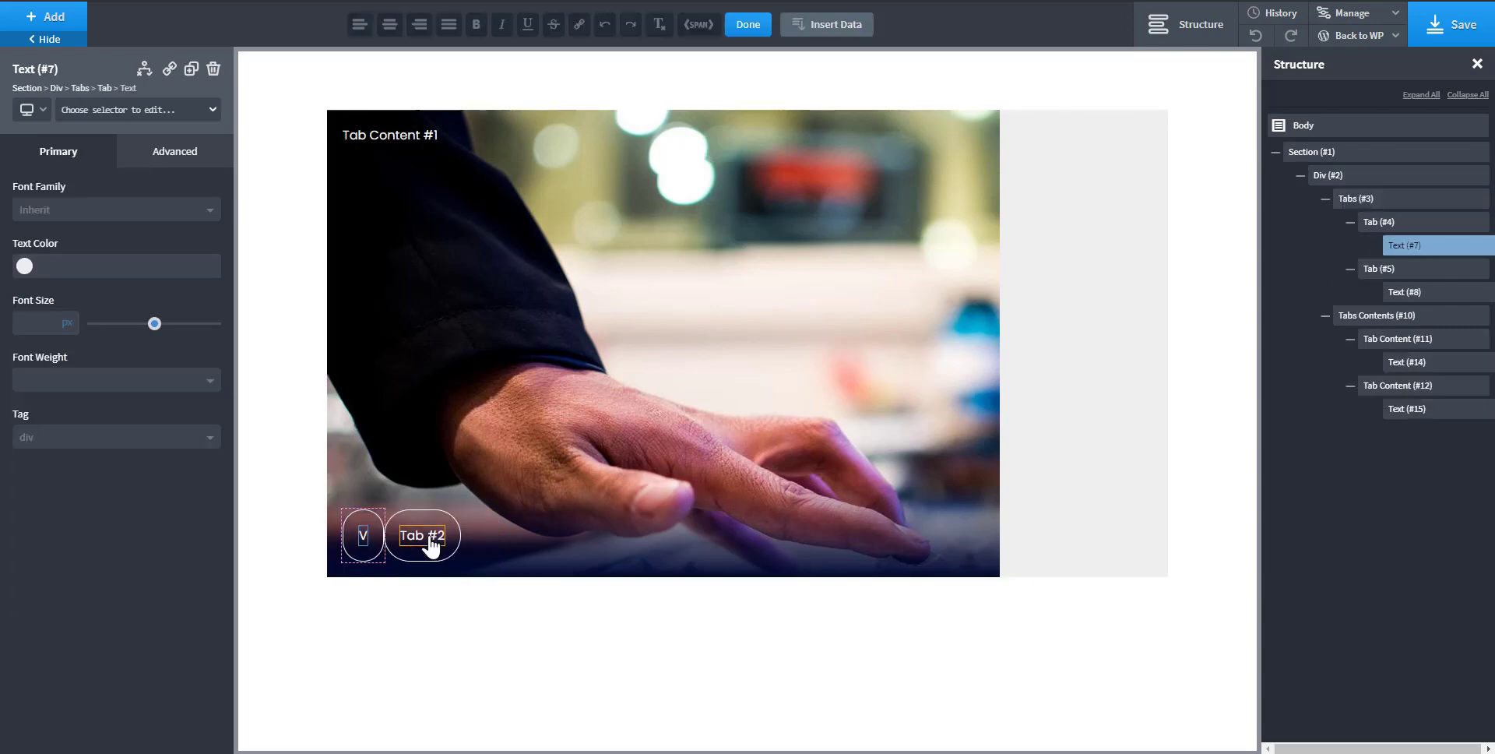
text(IEW OPTION 1)
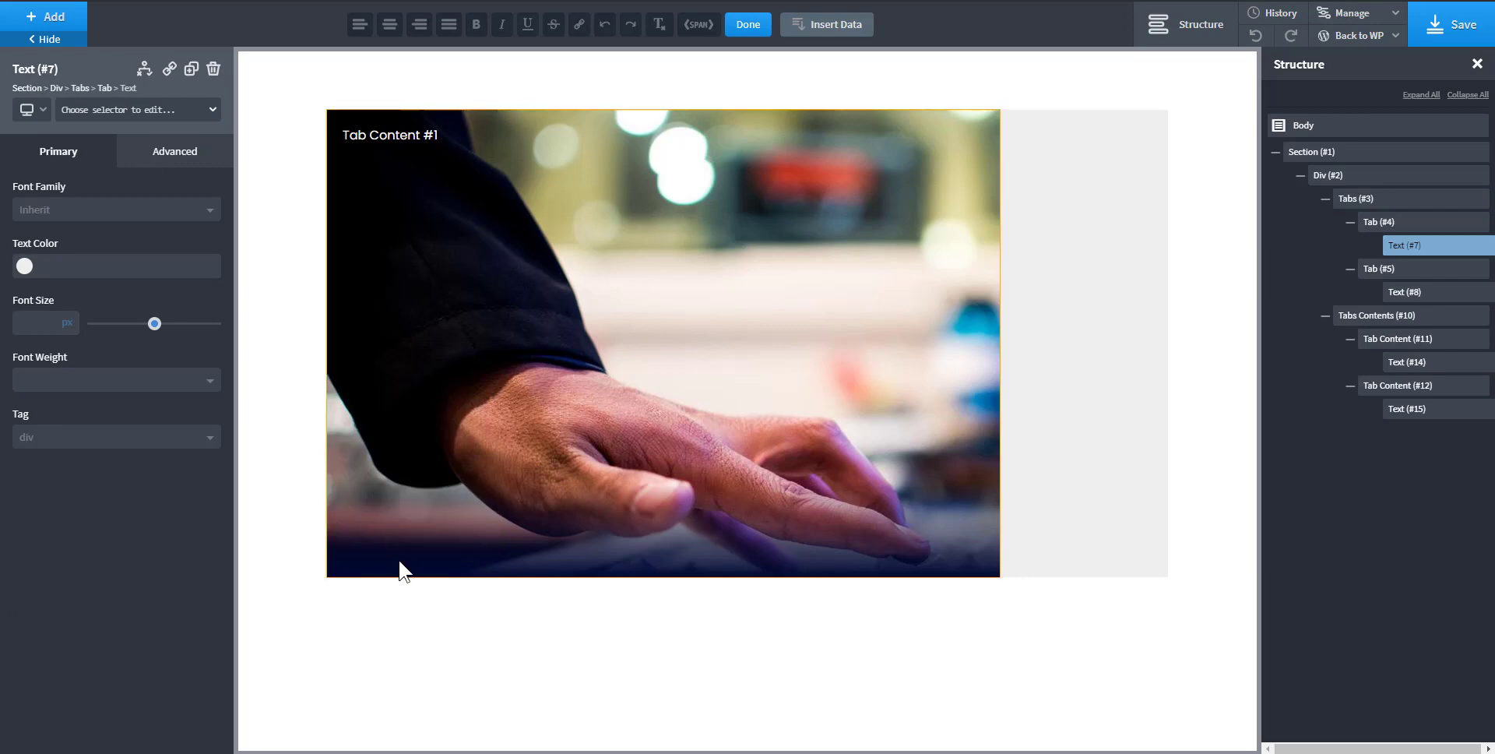
click(403, 531)
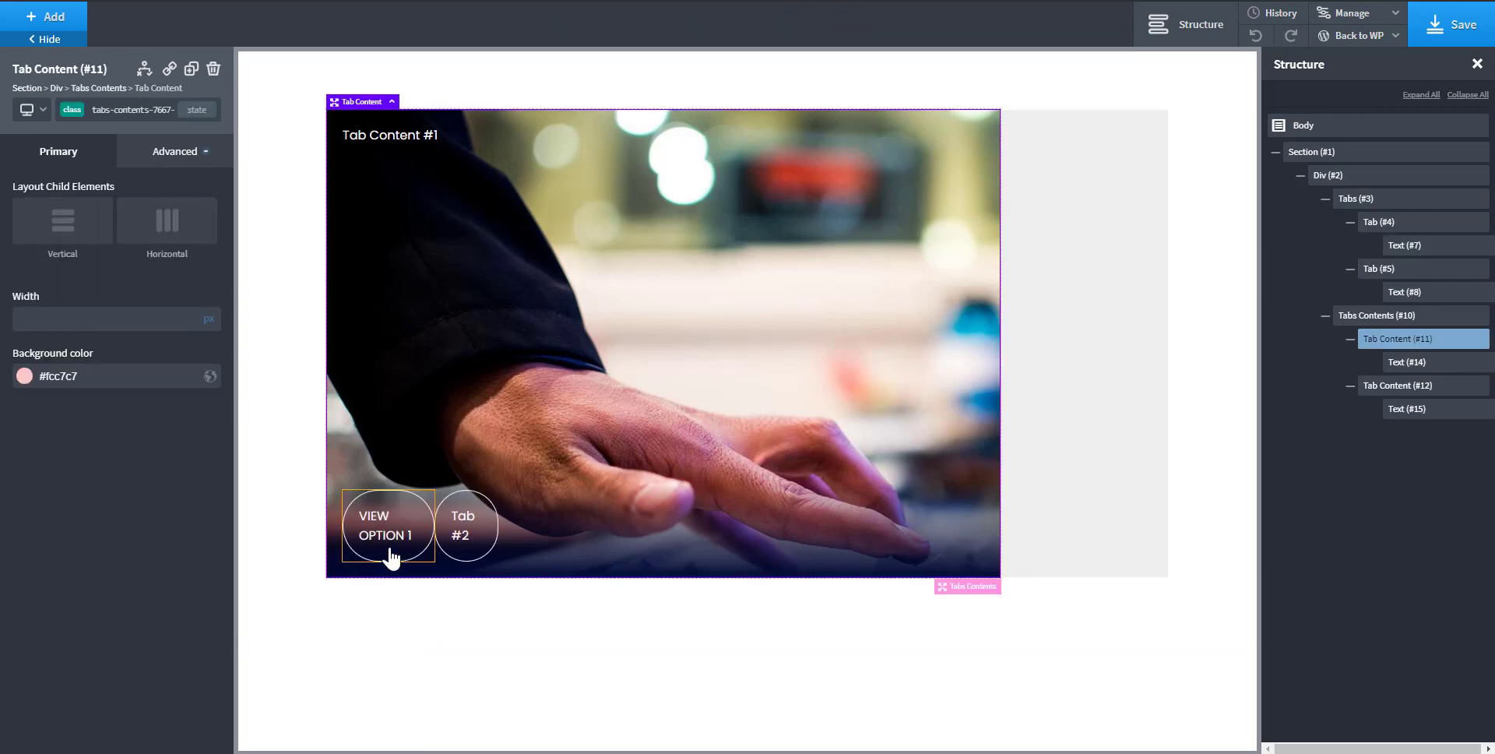
- Change the second tab's label to "VIEW OPTION 2"
click(463, 549)
double_click(464, 549)
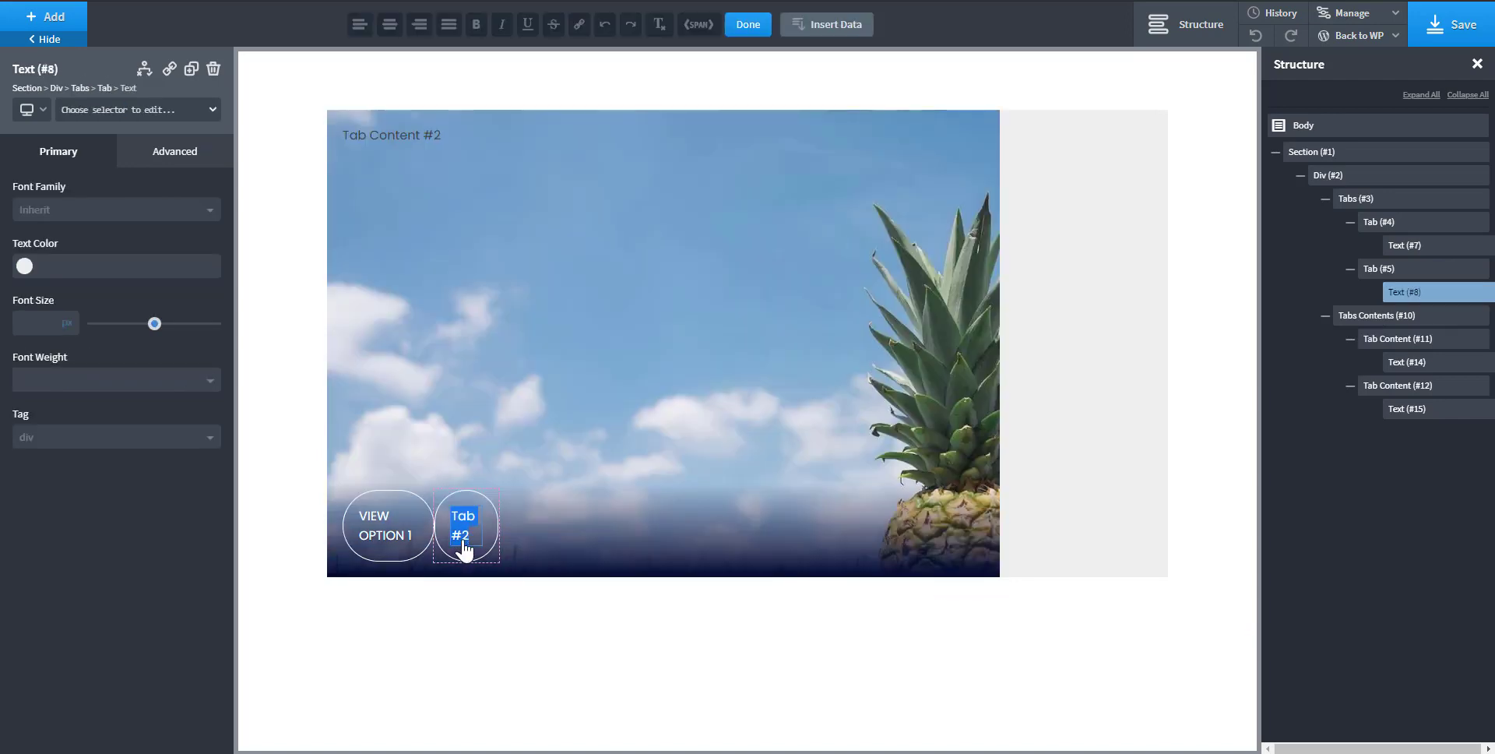
text(VIEW OPT)
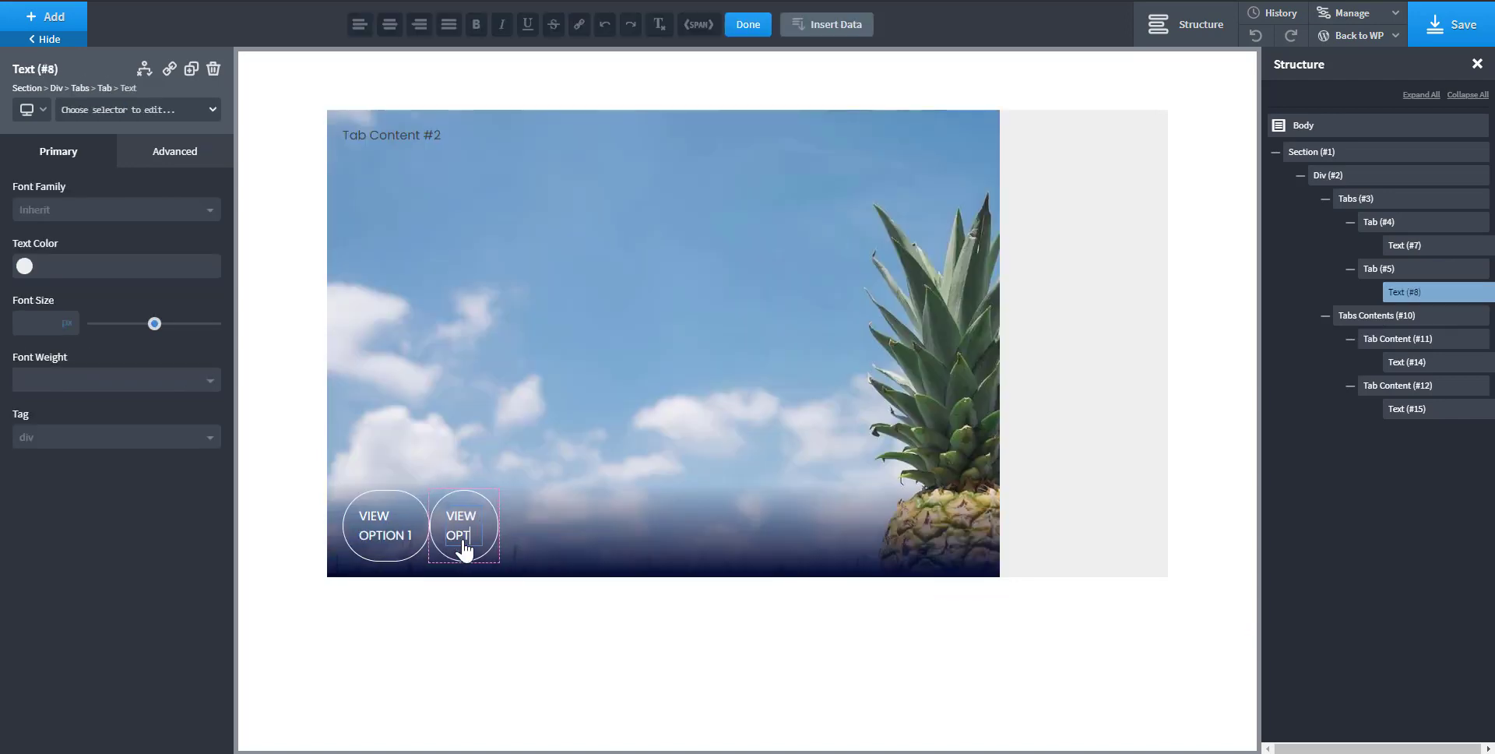
text(ION 2)
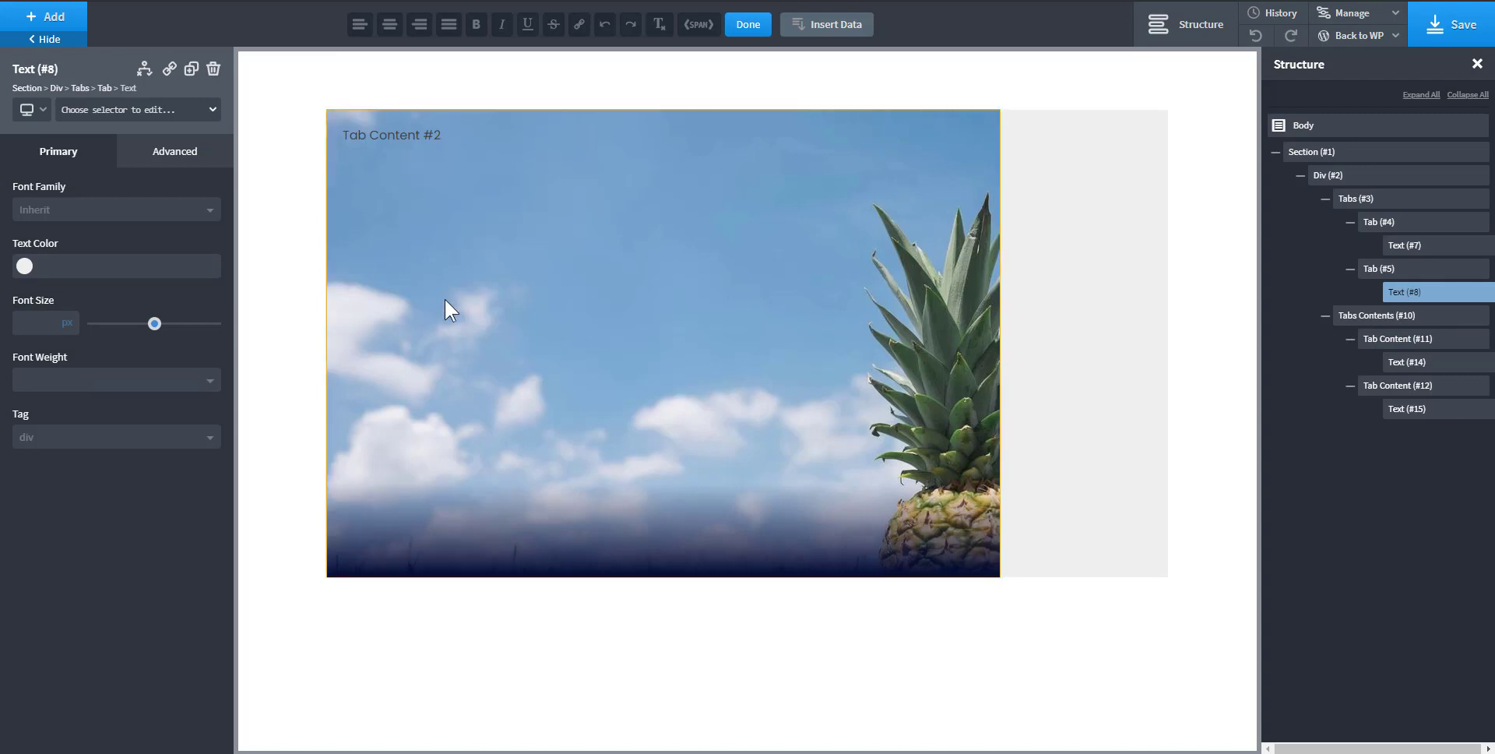
- Replace the second tab content's text with "OPTION 2"
double_click(414, 137)
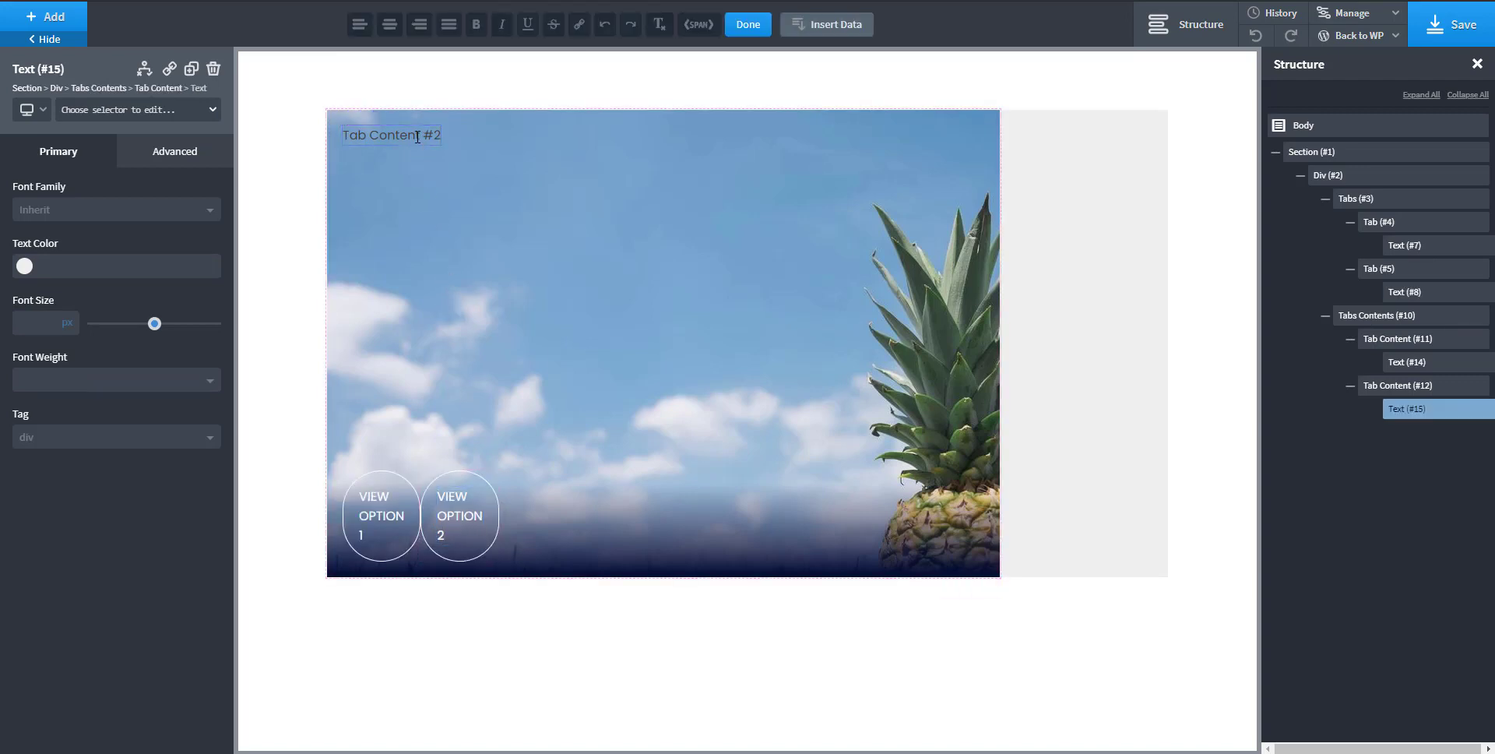
key(ctrl+a)
text(OP)
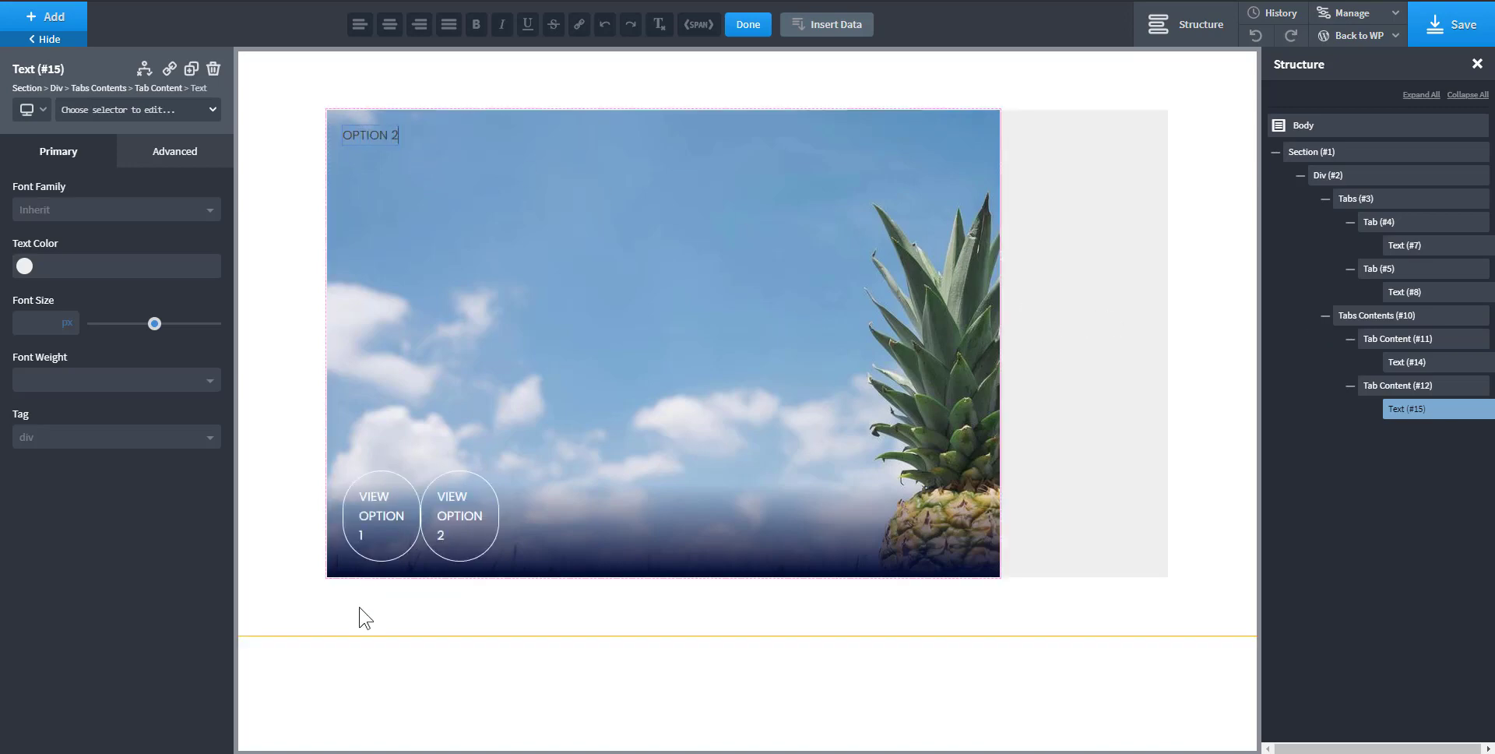
- Show the first tab's content and replace its text with "OPTION 1"
click(373, 563)
click(371, 552)
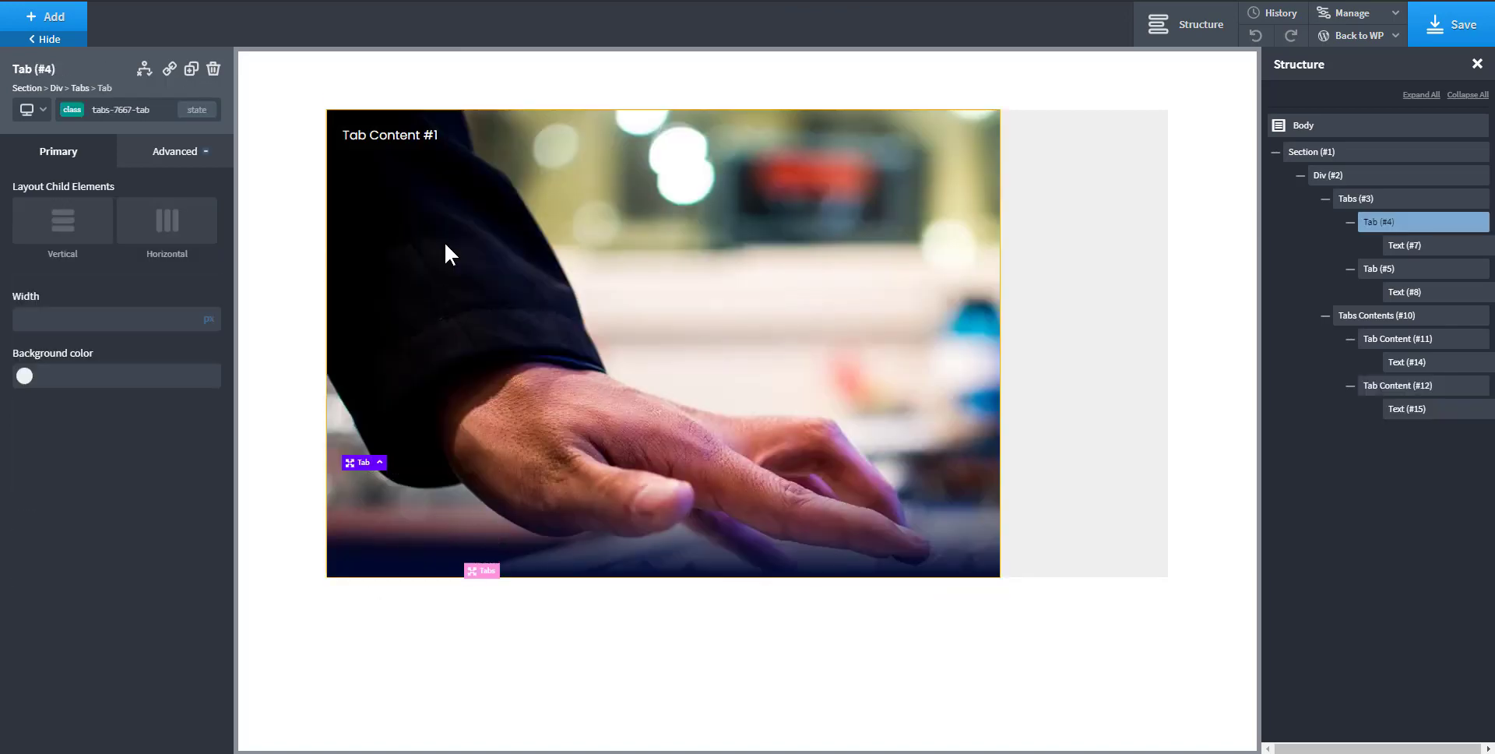
click(408, 137)
double_click(408, 138)
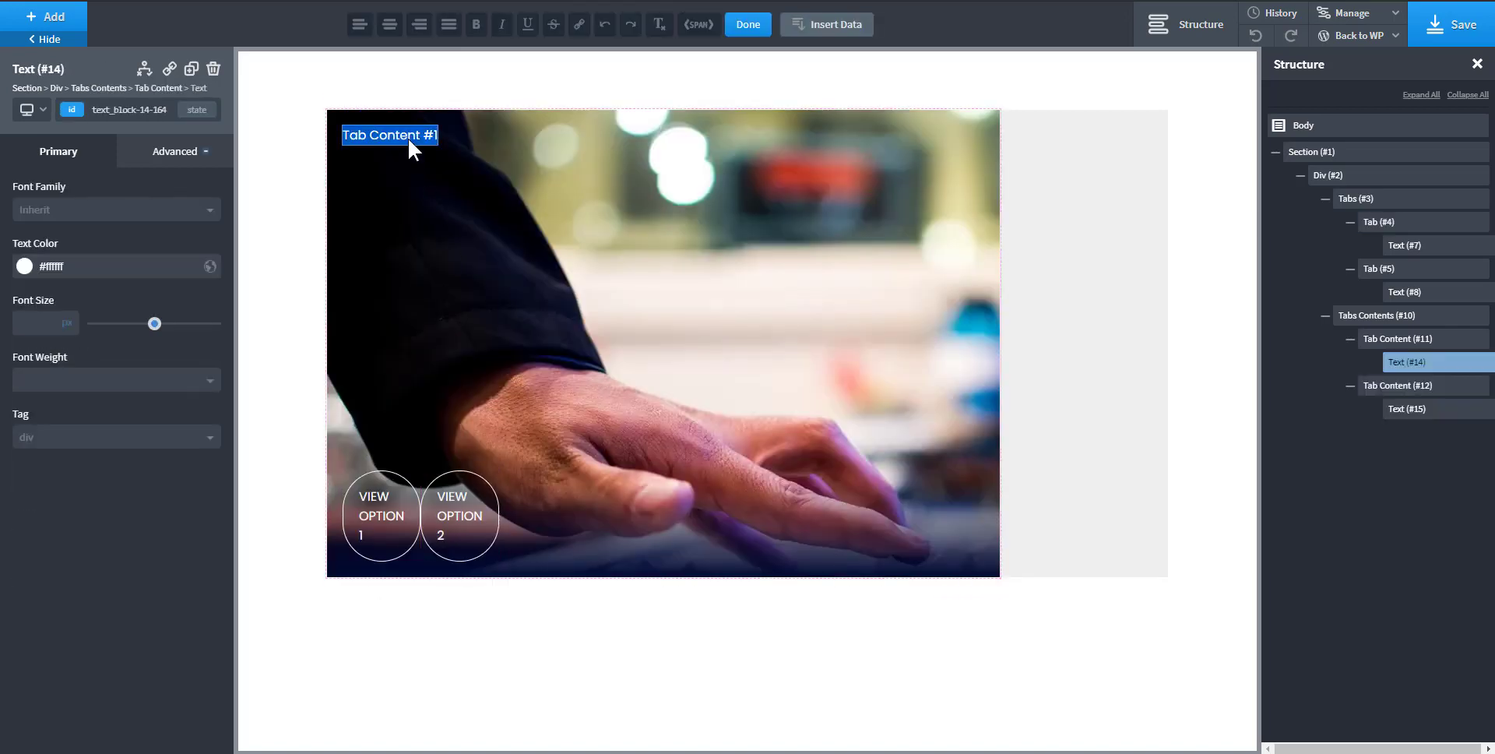
text(OPT)
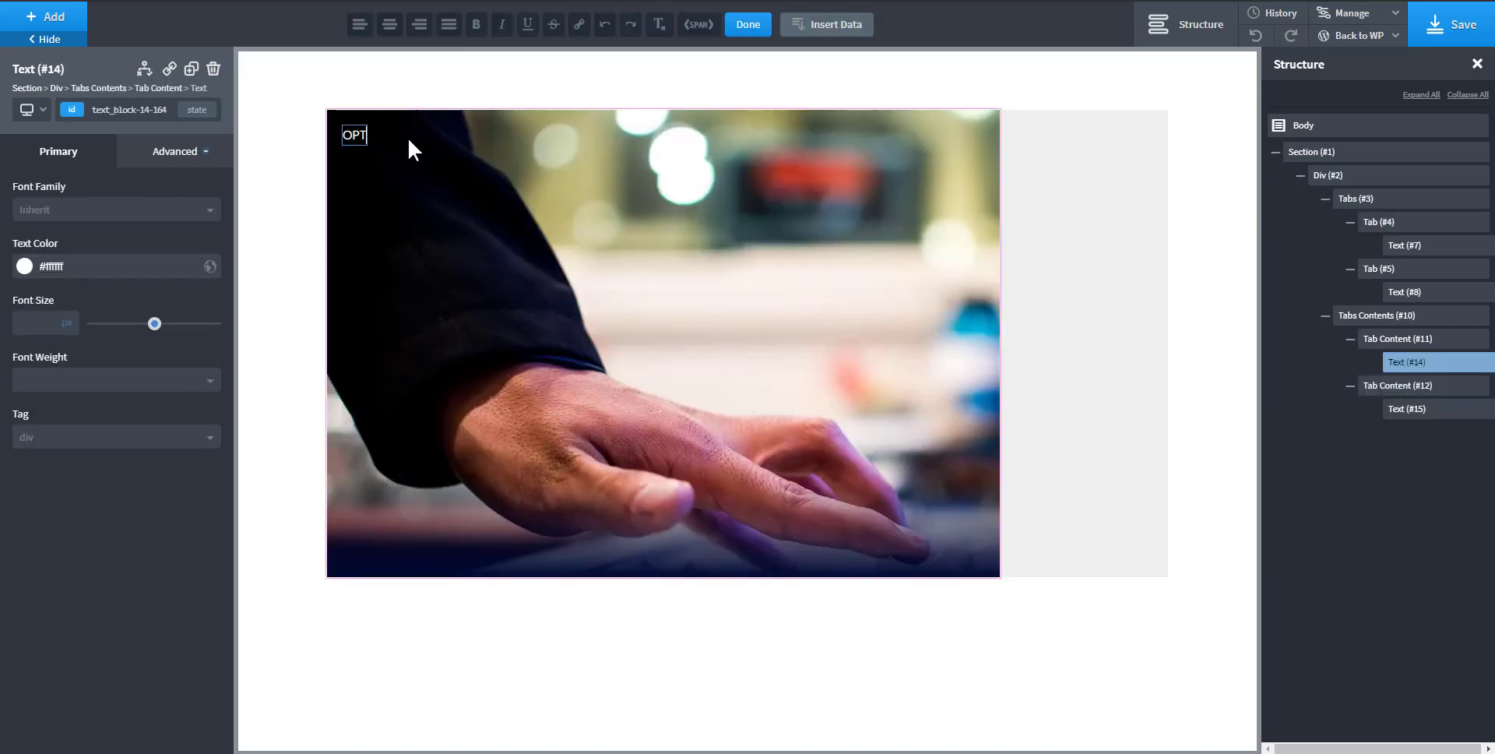
text(ION 1)
- Set the typography color of the shared tab content class to white #ffffff, with the second tab's content showing
click(429, 533)
click(467, 528)
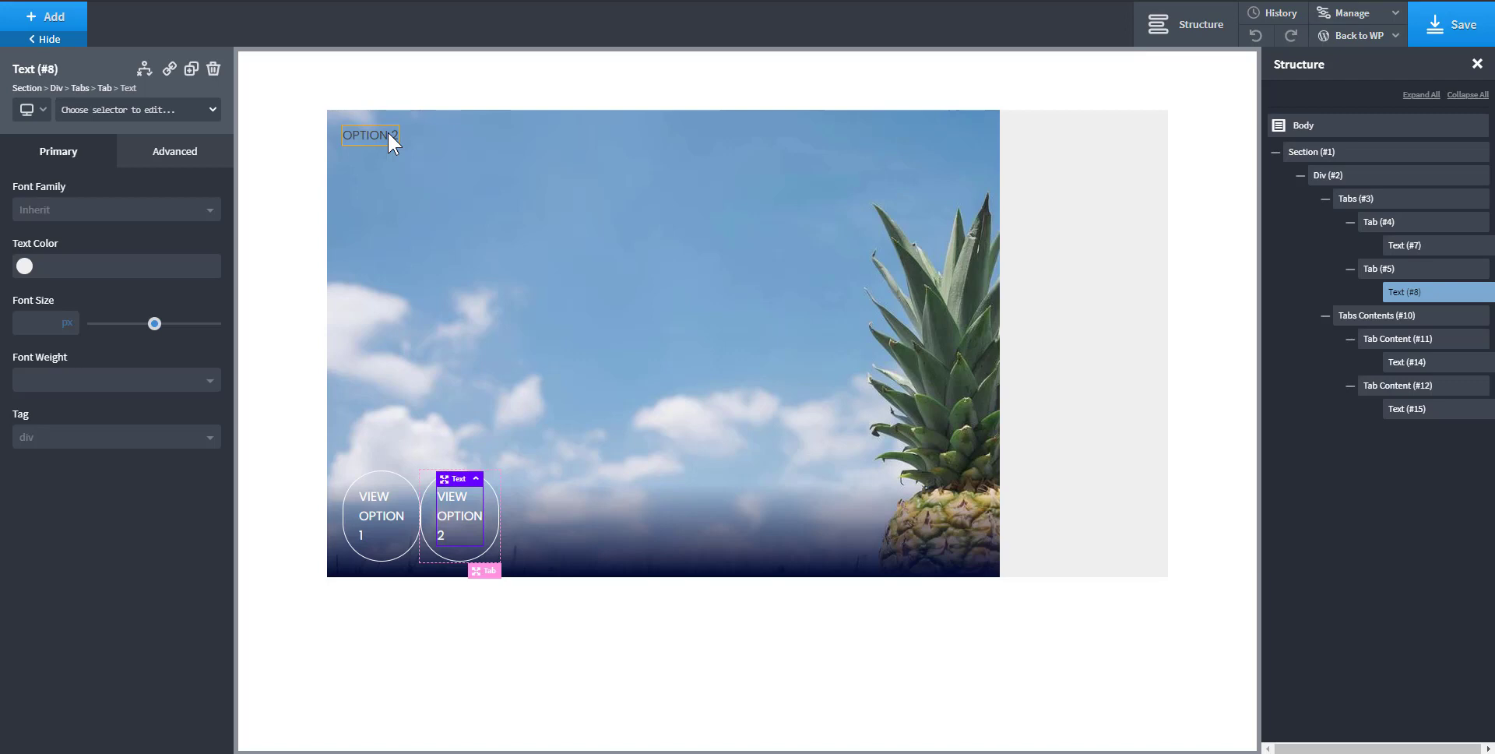
click(1392, 340)
click(145, 107)
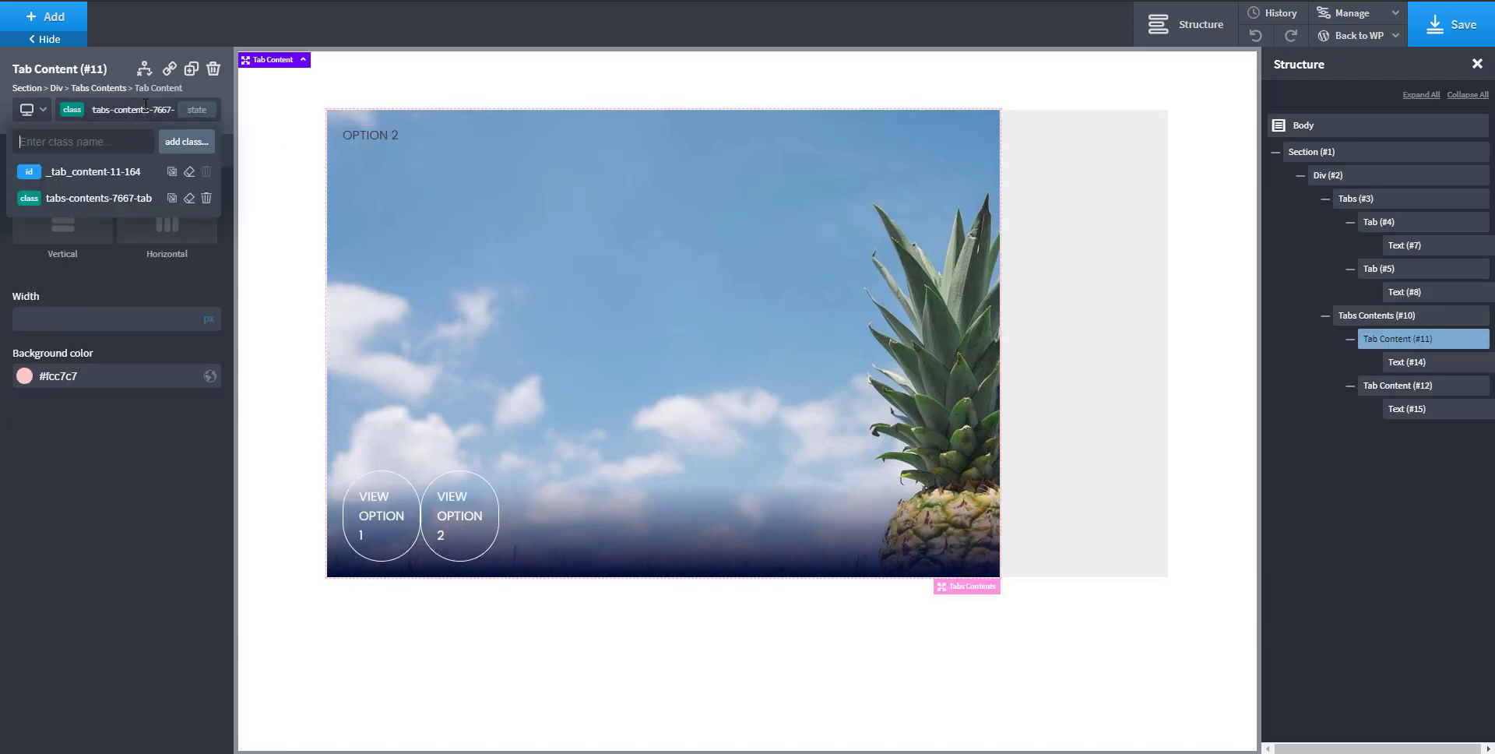
click(191, 153)
click(120, 322)
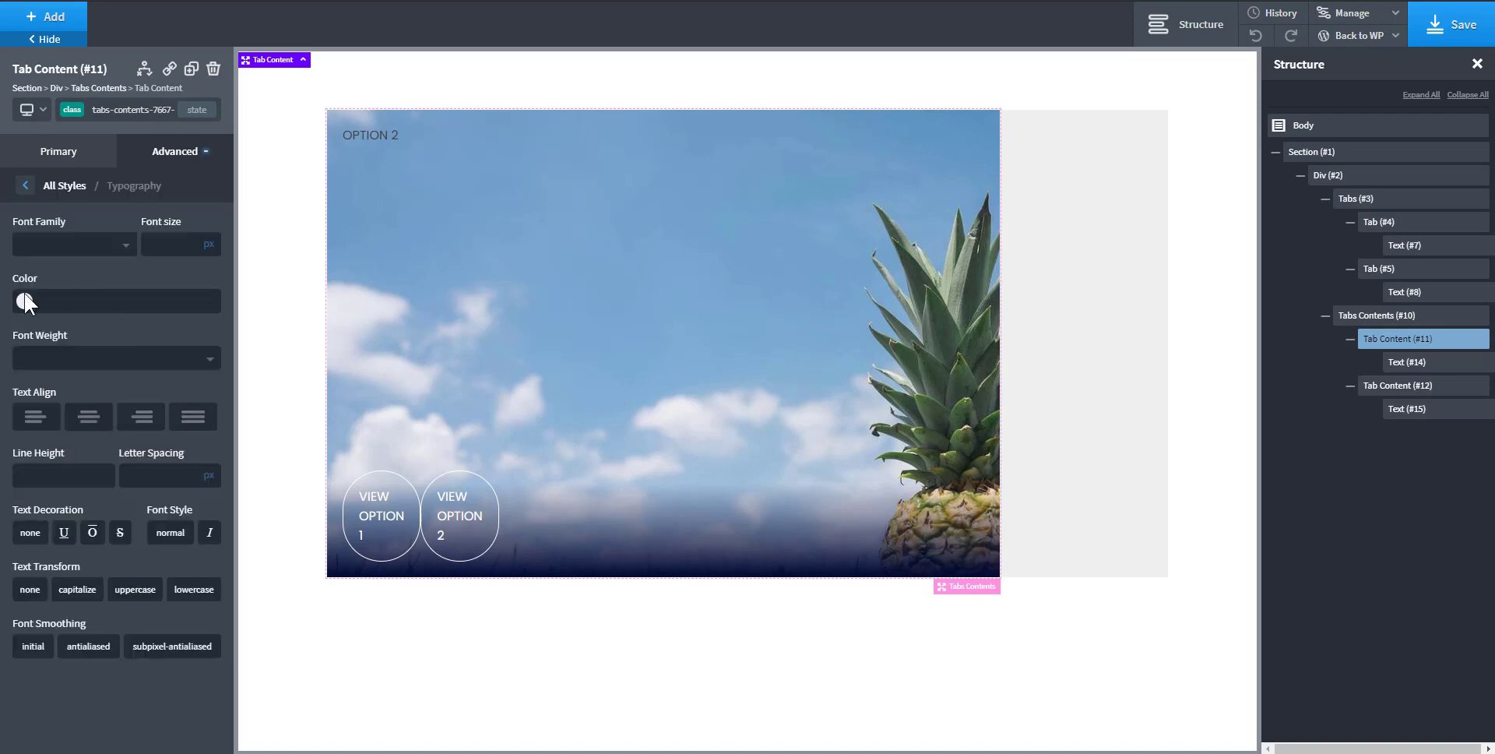
click(24, 295)
drag(60, 341, 4, 295)
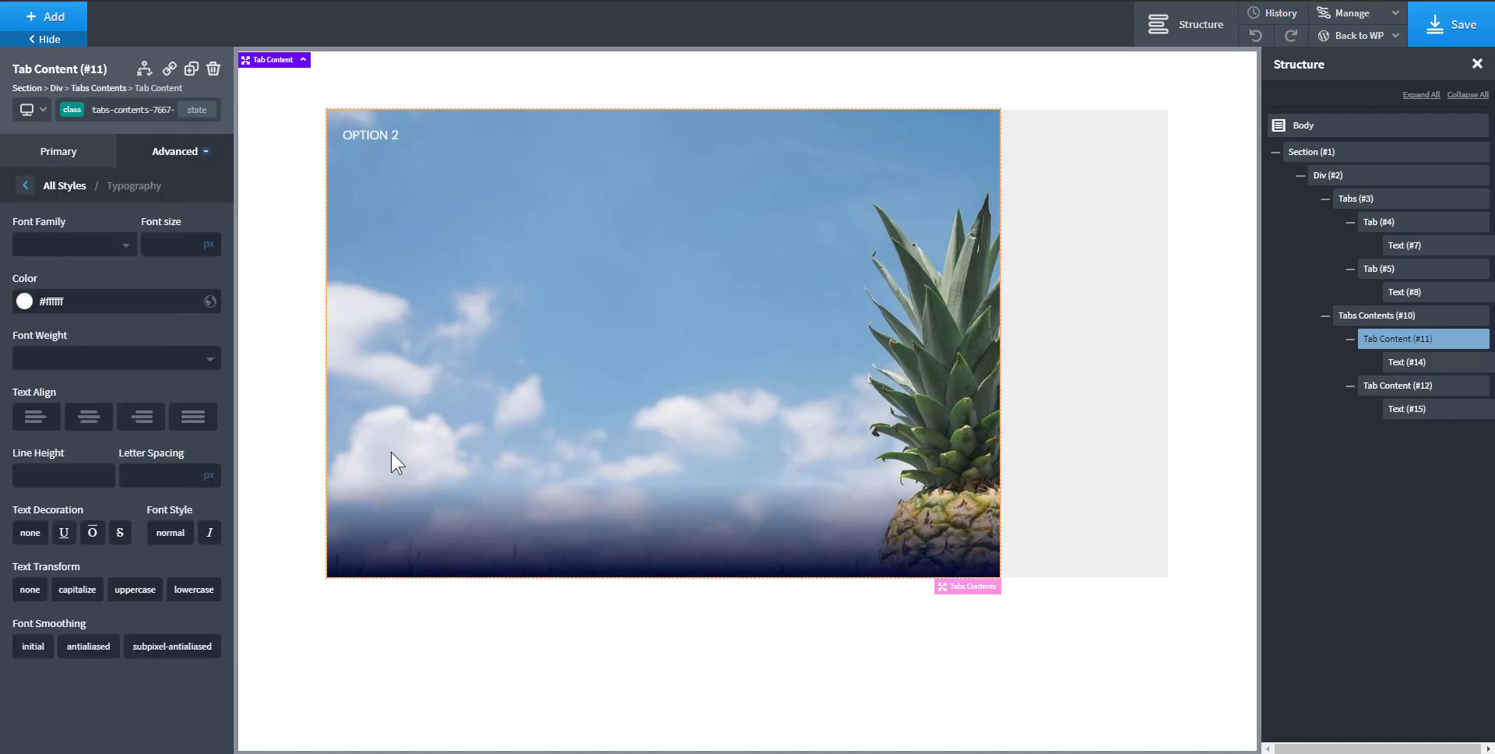
- Switch between the two option tabs to check their labels and contents
click(380, 521)
click(408, 513)
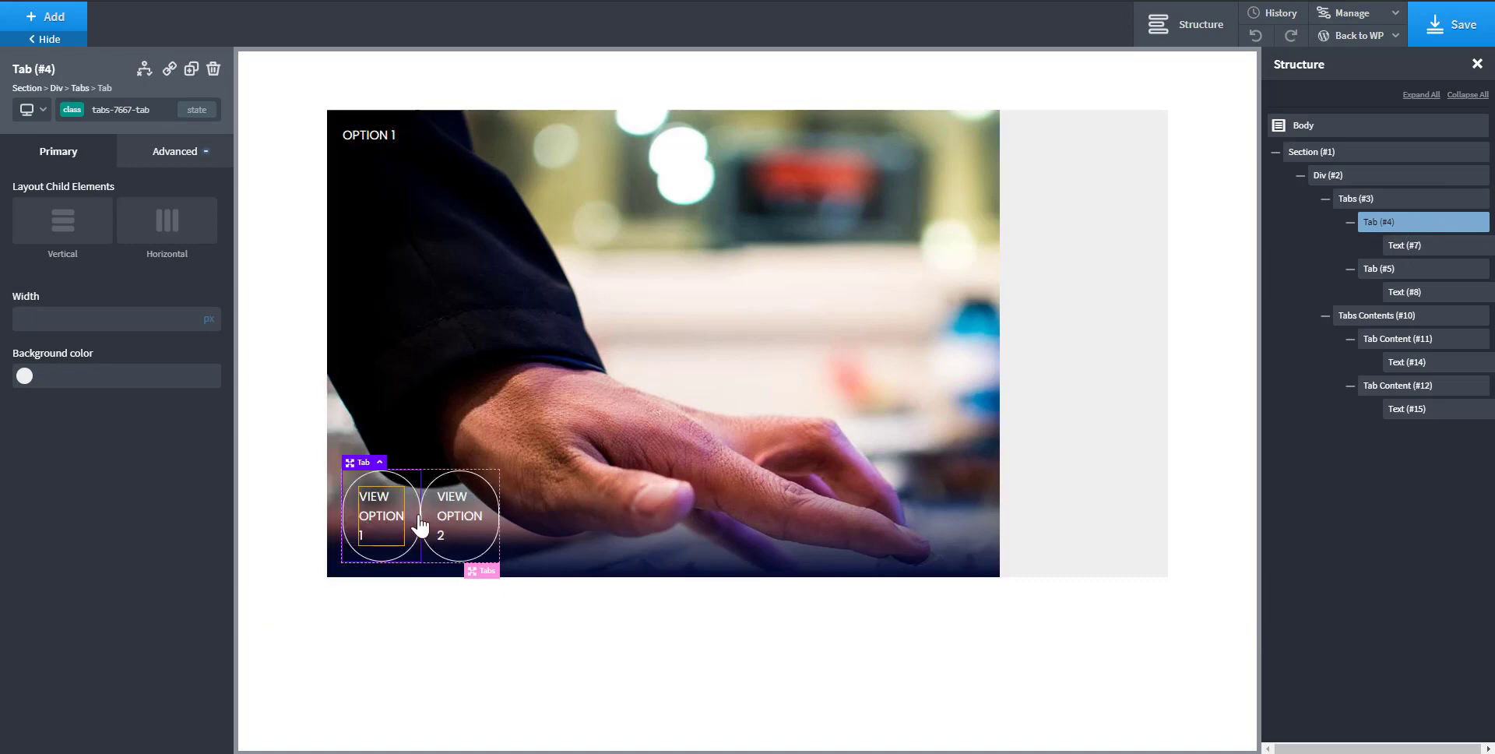
click(381, 526)
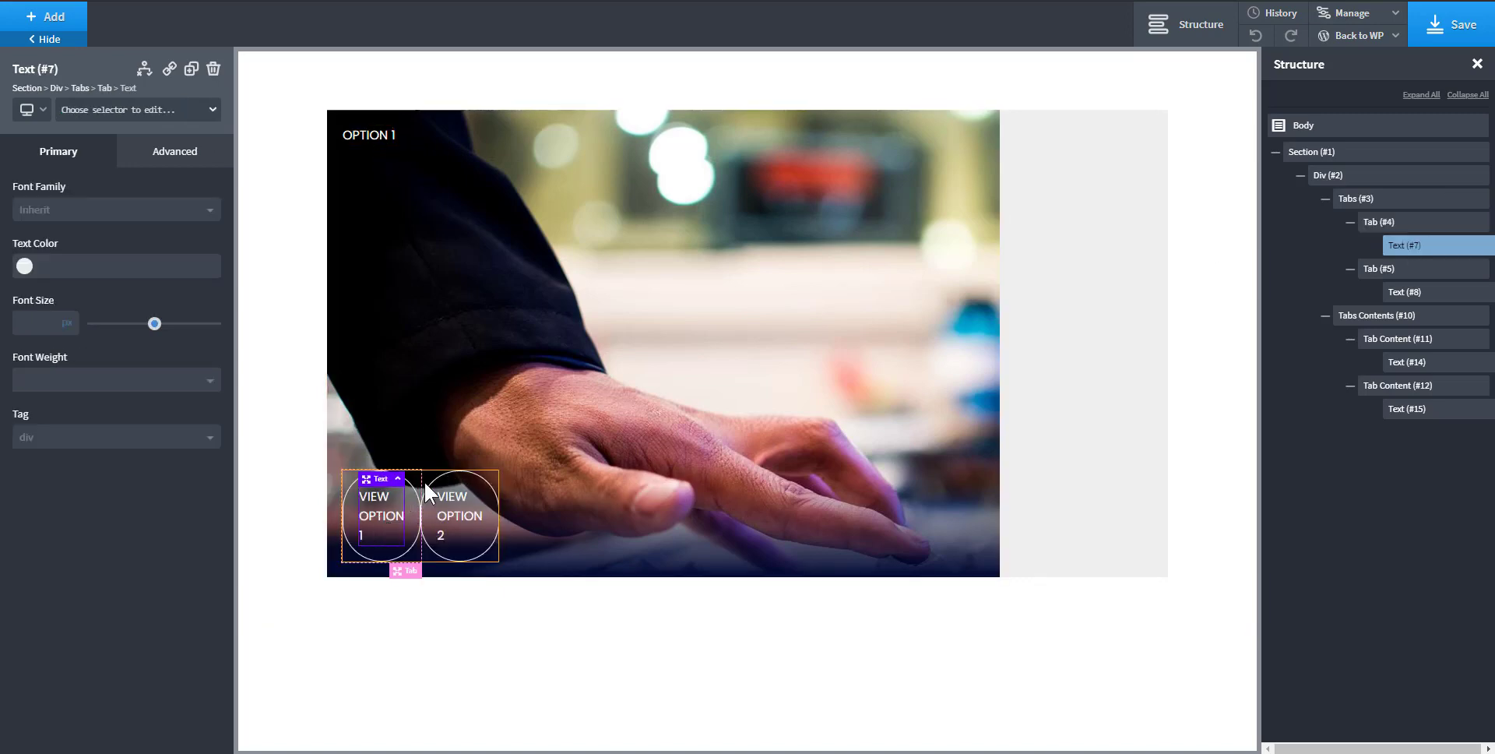
click(434, 470)
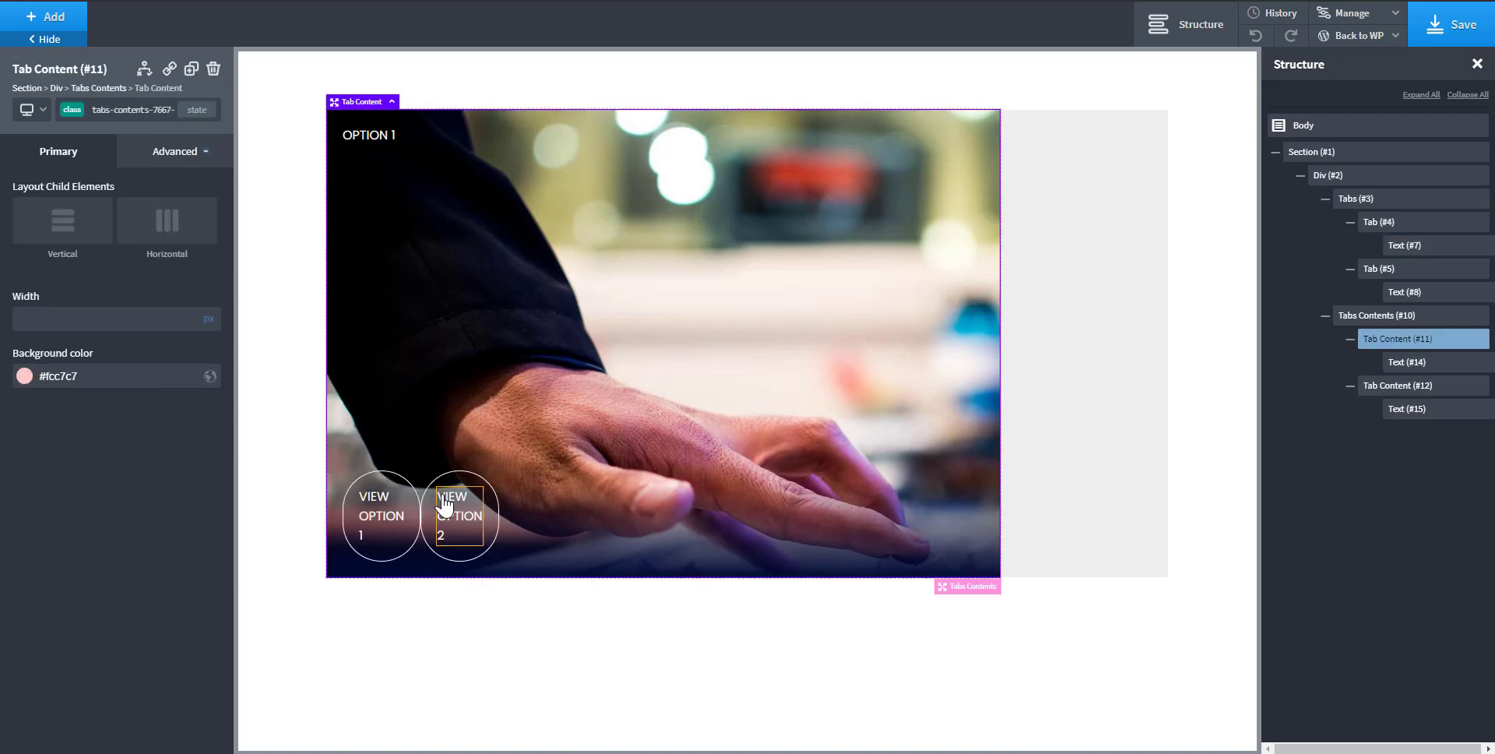
click(442, 504)
click(414, 477)
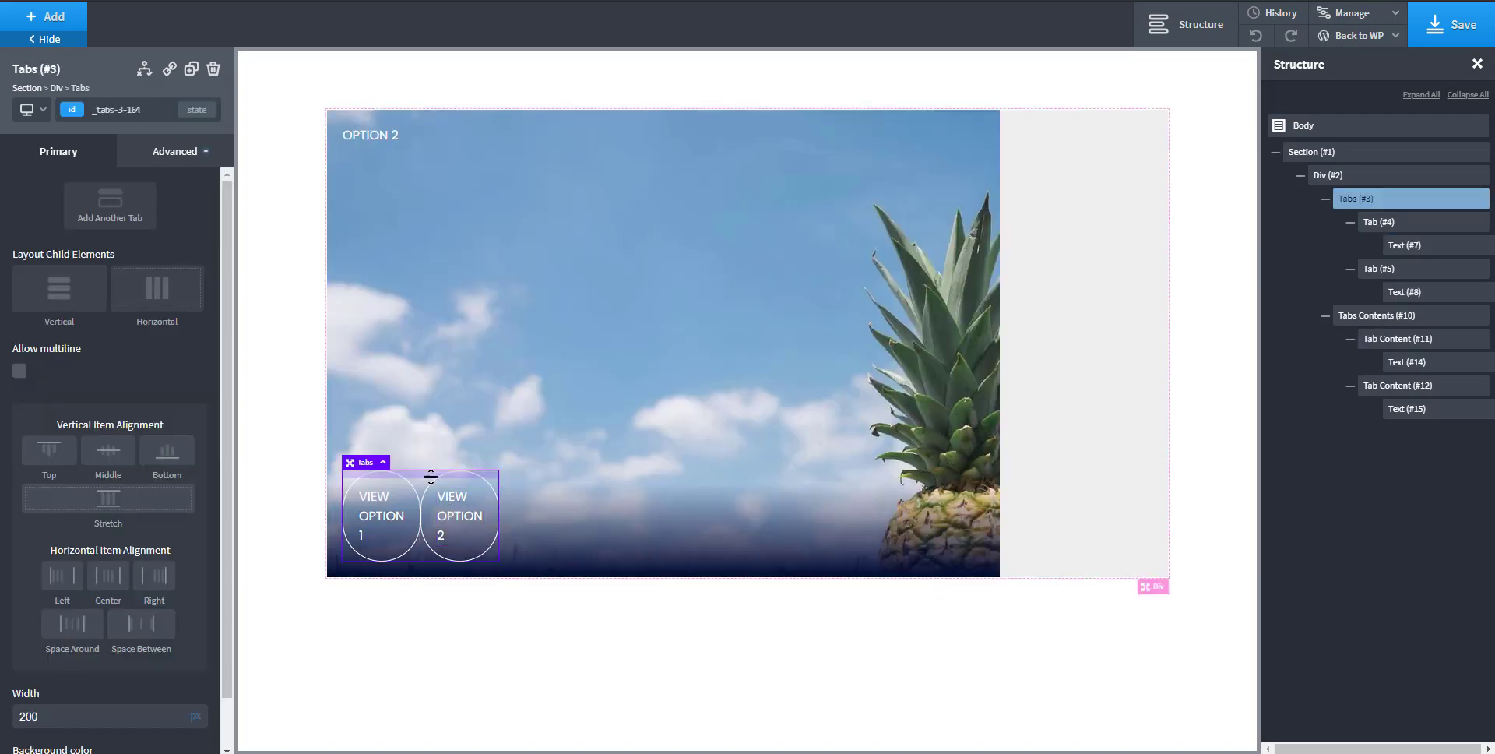
- Set the layout display of the first tab's active class, tabs-7667-tab-active, to none
click(411, 535)
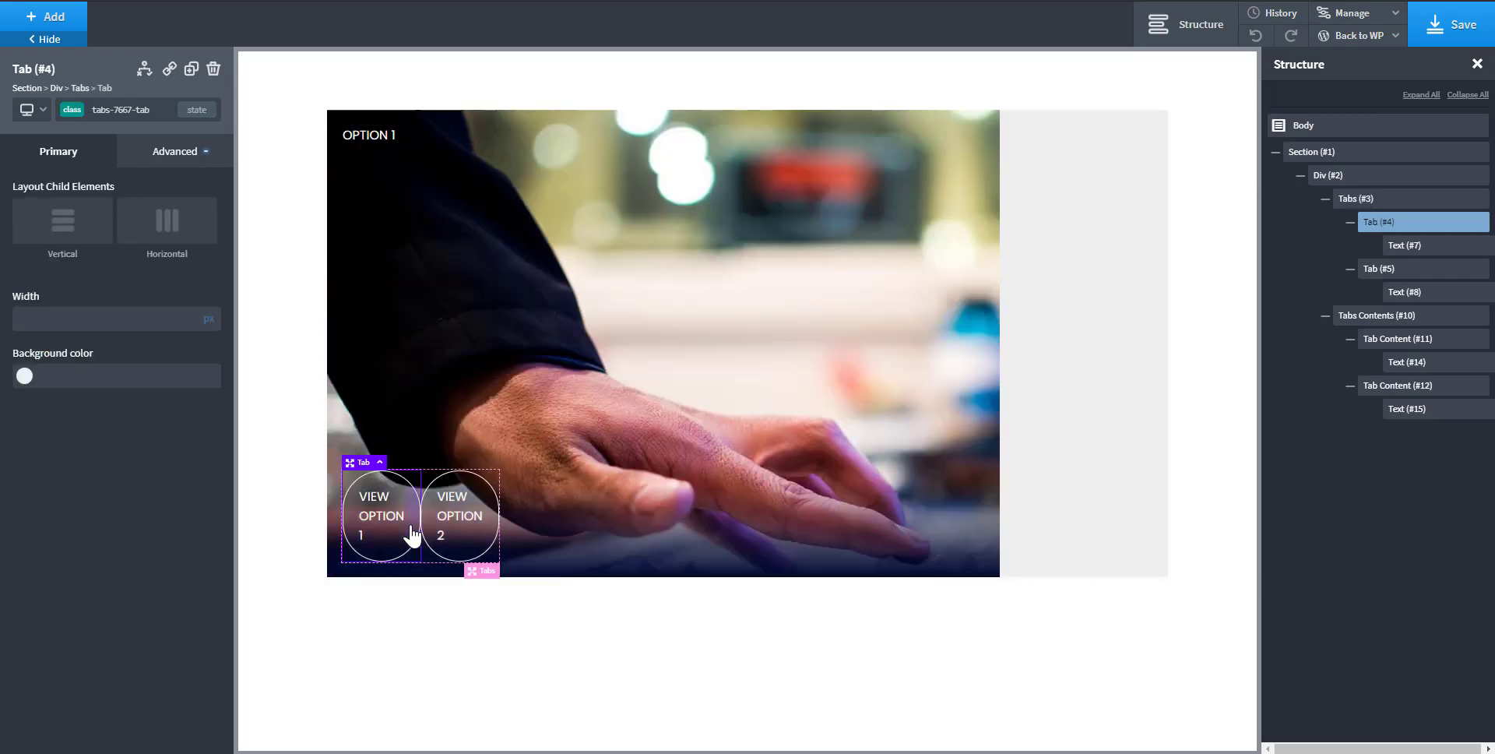
click(142, 109)
click(106, 227)
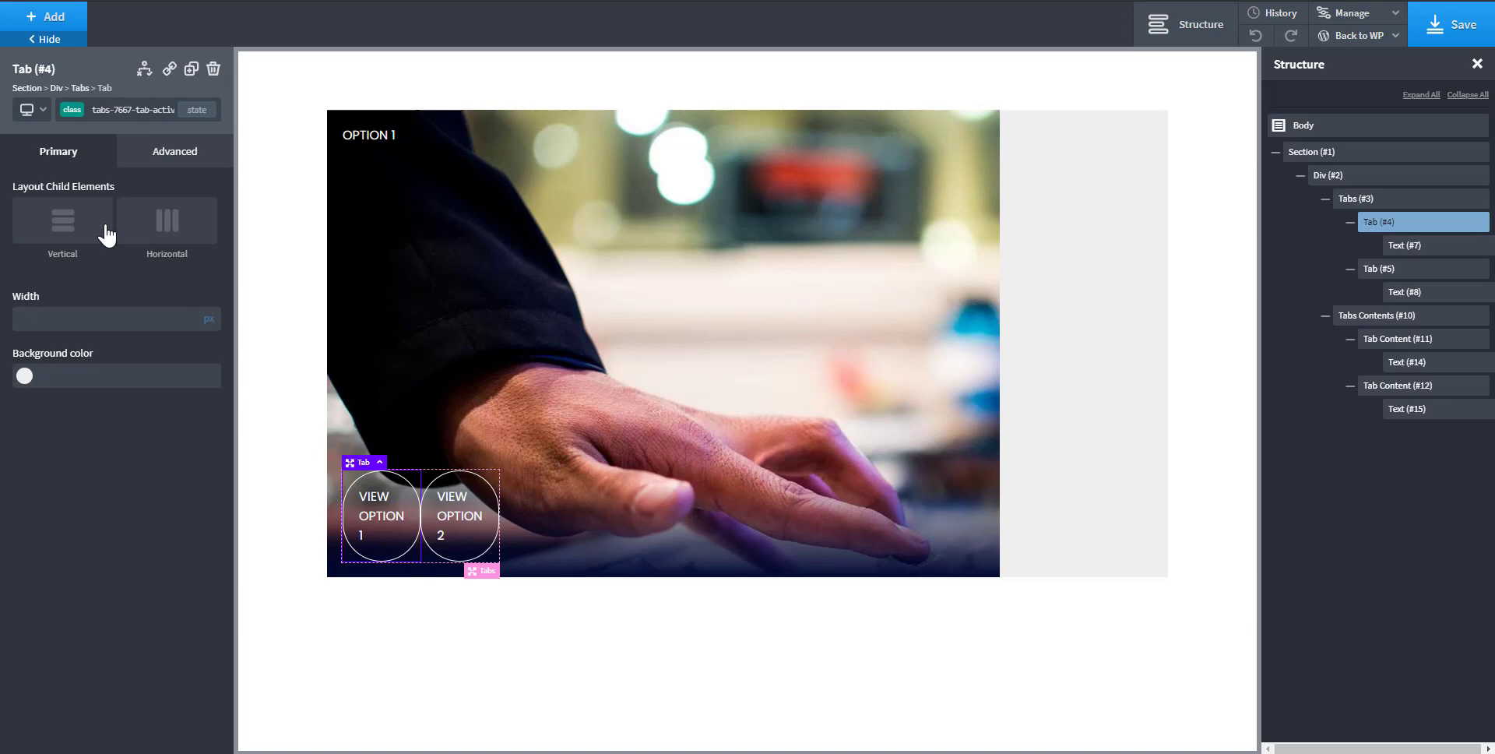
click(175, 159)
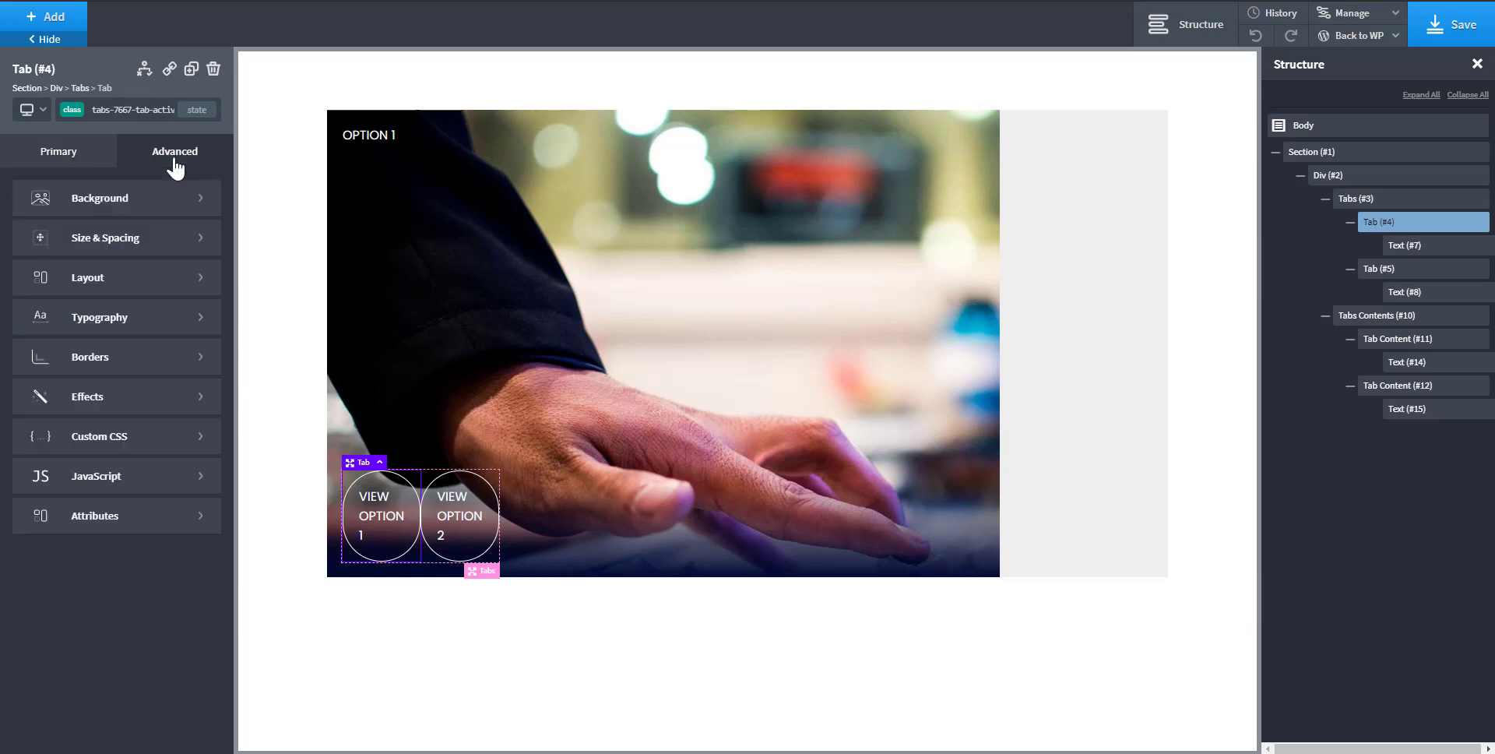
click(123, 279)
click(160, 272)
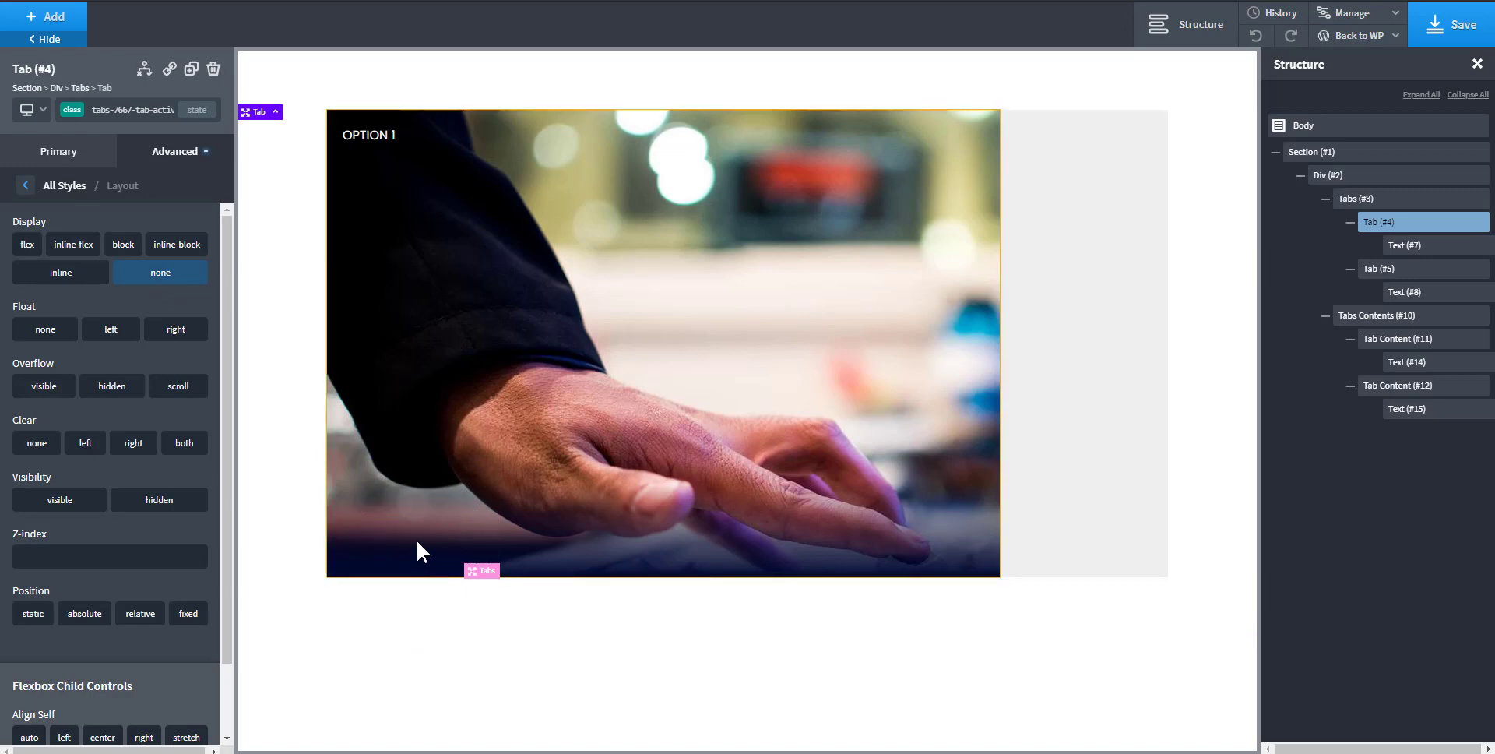
- Test the toggle by switching between option 1 and option 2 with the single remaining tab
click(457, 533)
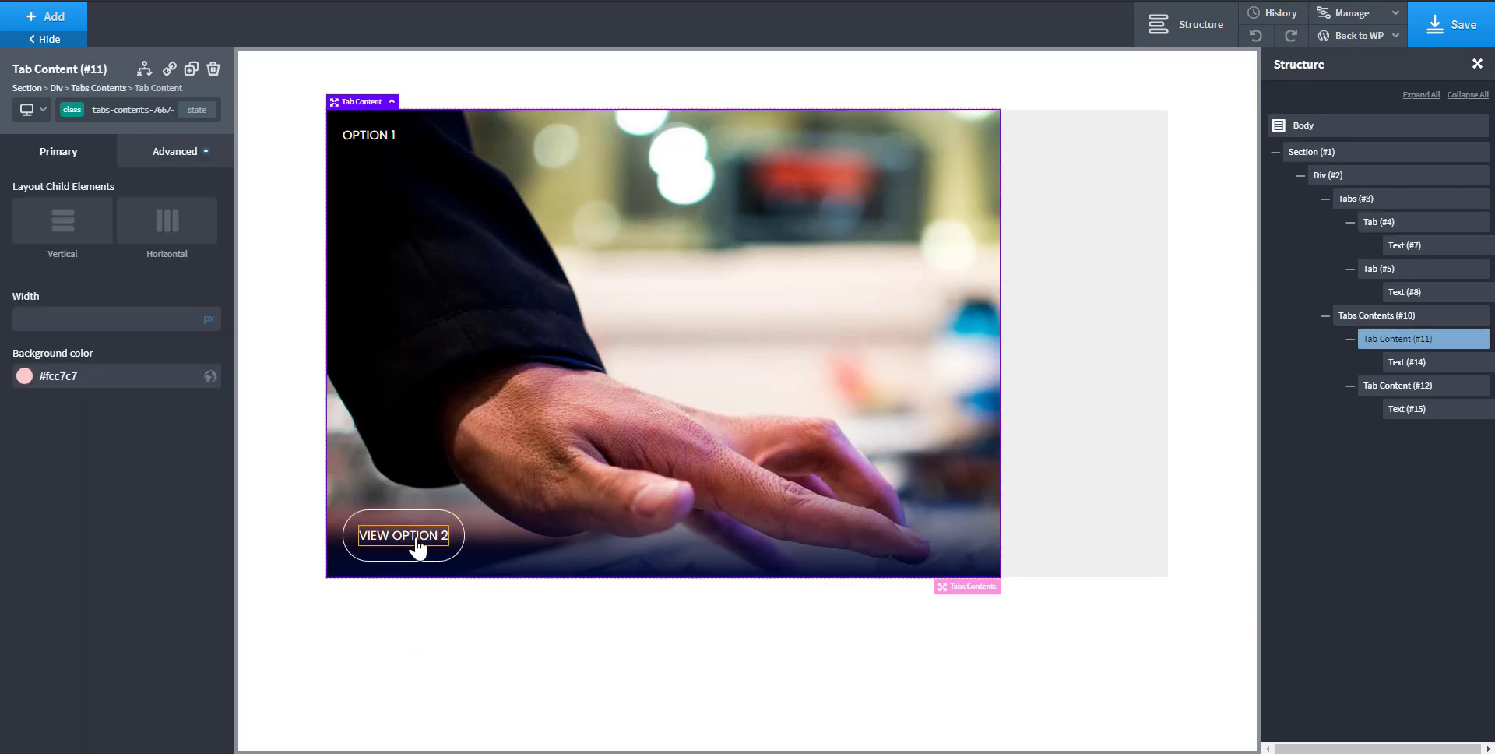
click(418, 537)
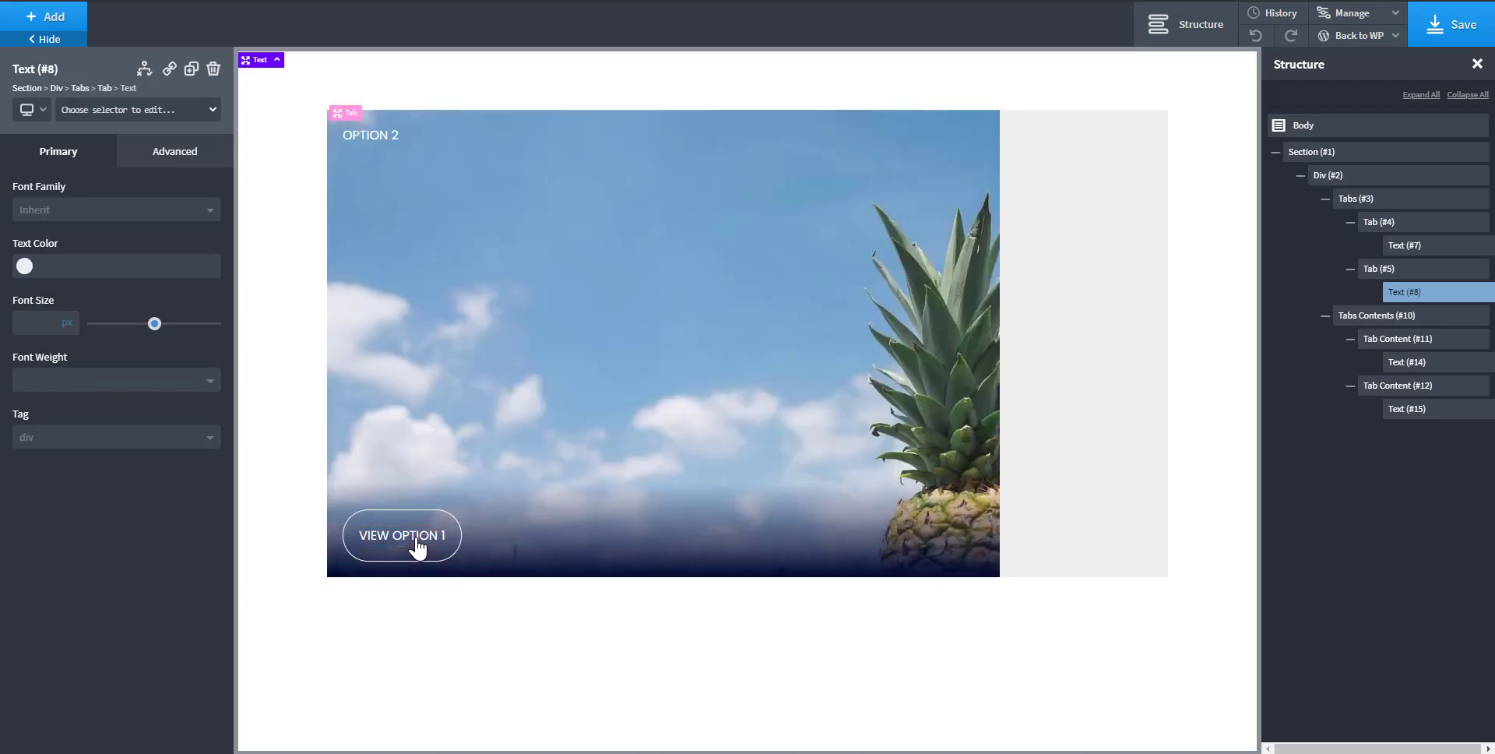
click(411, 550)
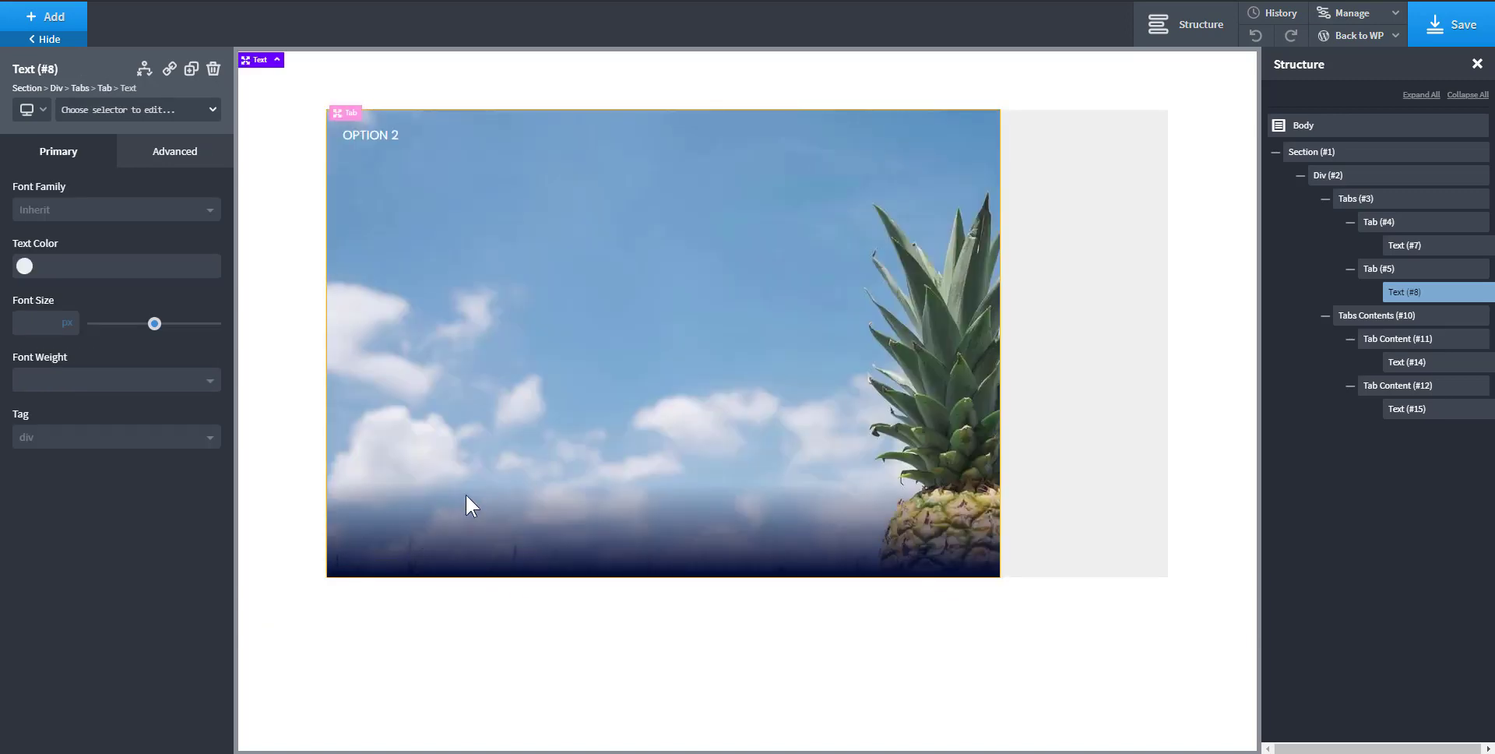
click(425, 538)
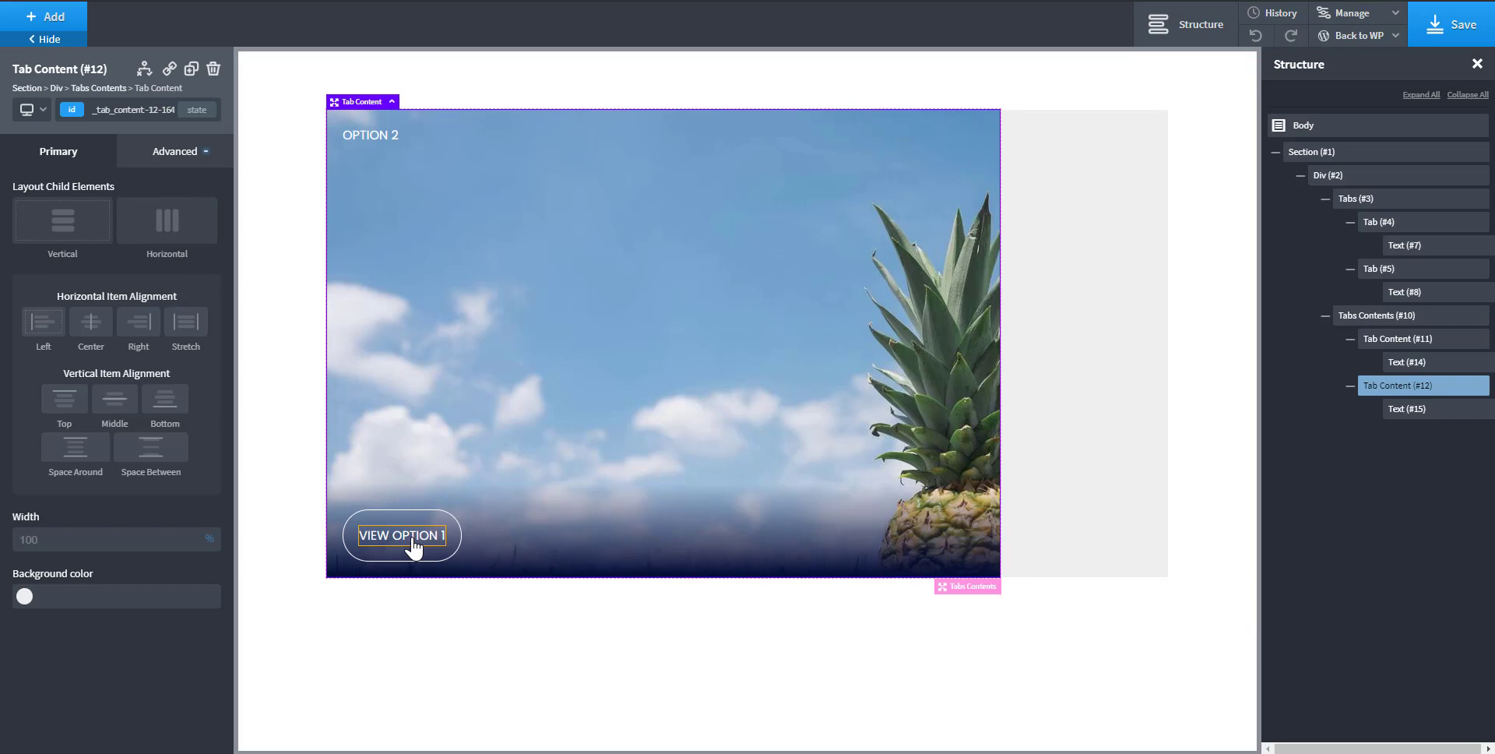
click(413, 545)
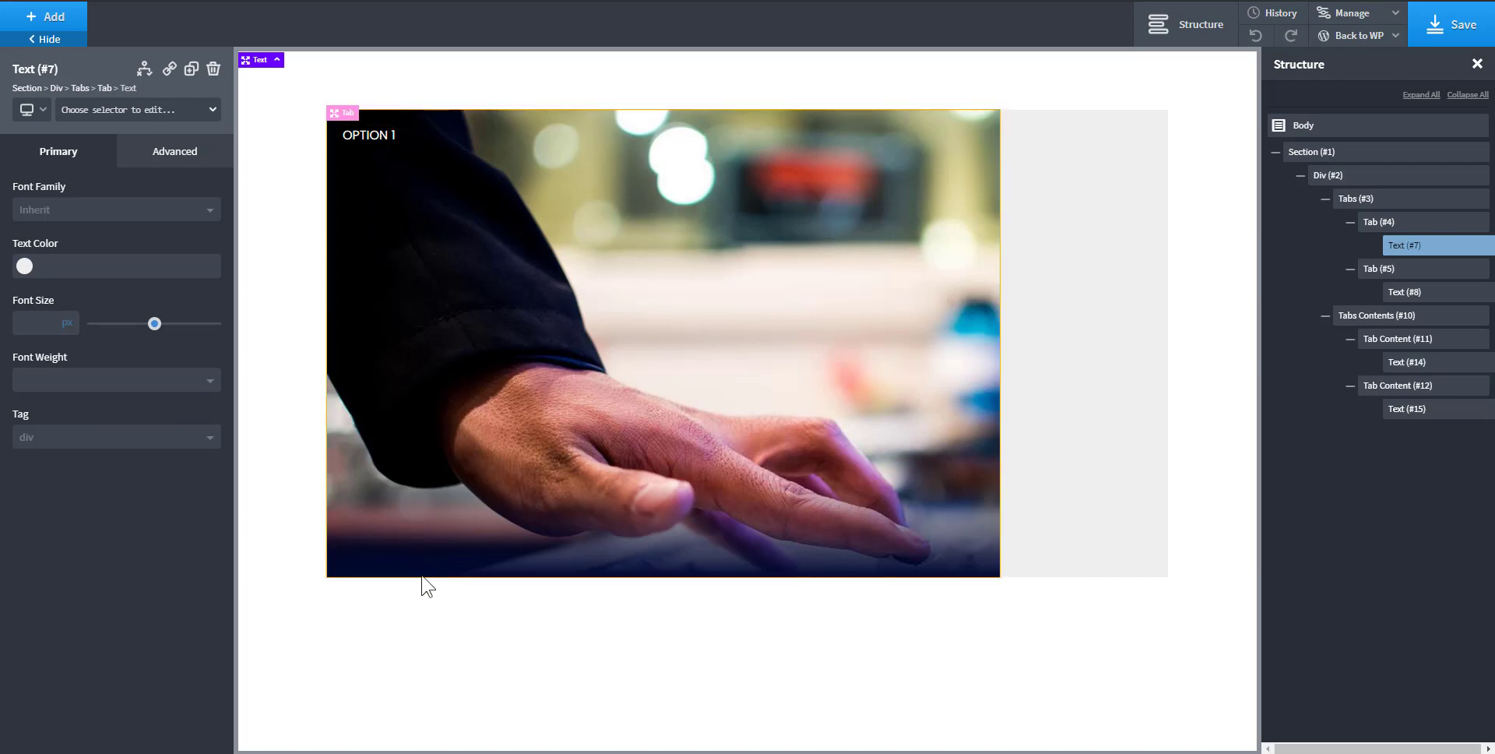
click(1091, 385)
click(981, 294)
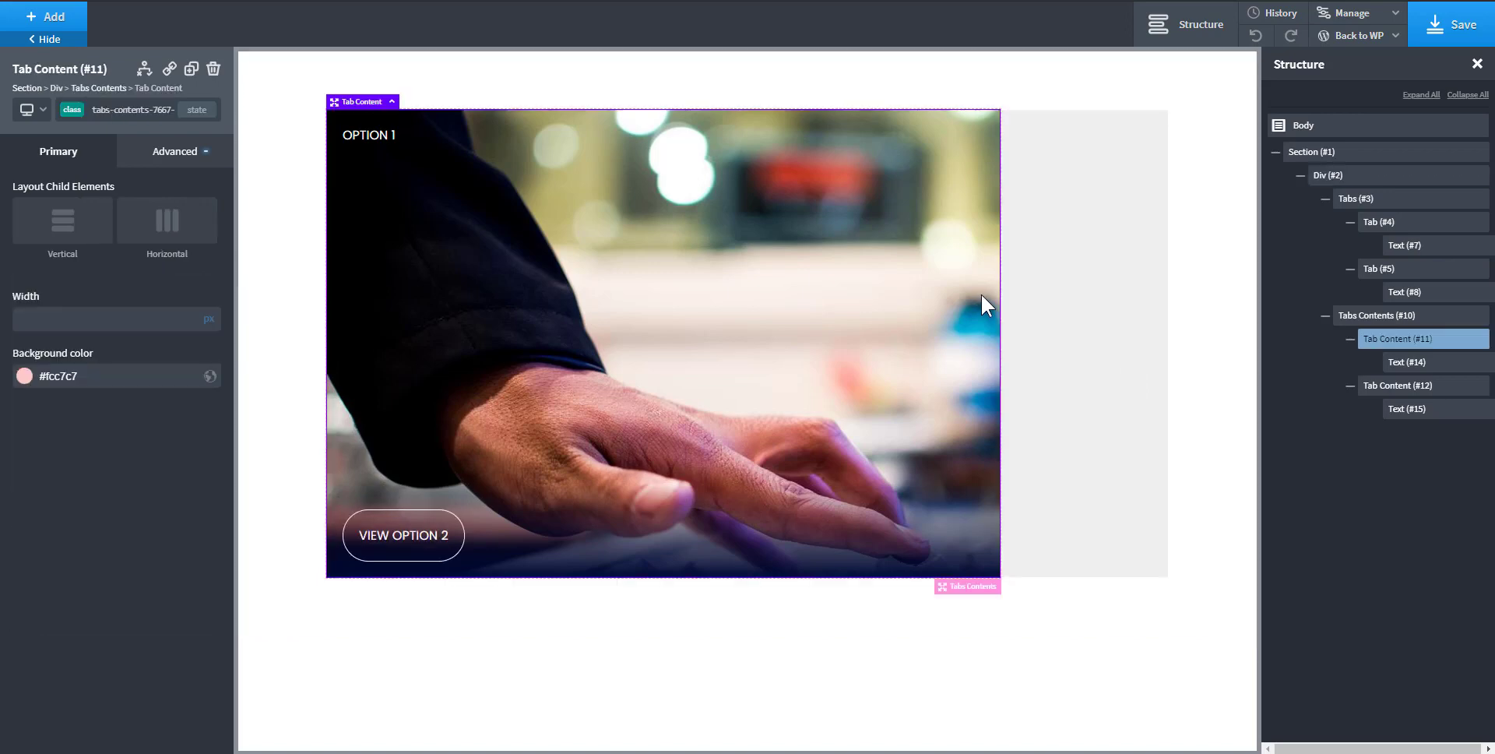
- Try a white #ffffff background color on the Tabs Contents container
click(1357, 317)
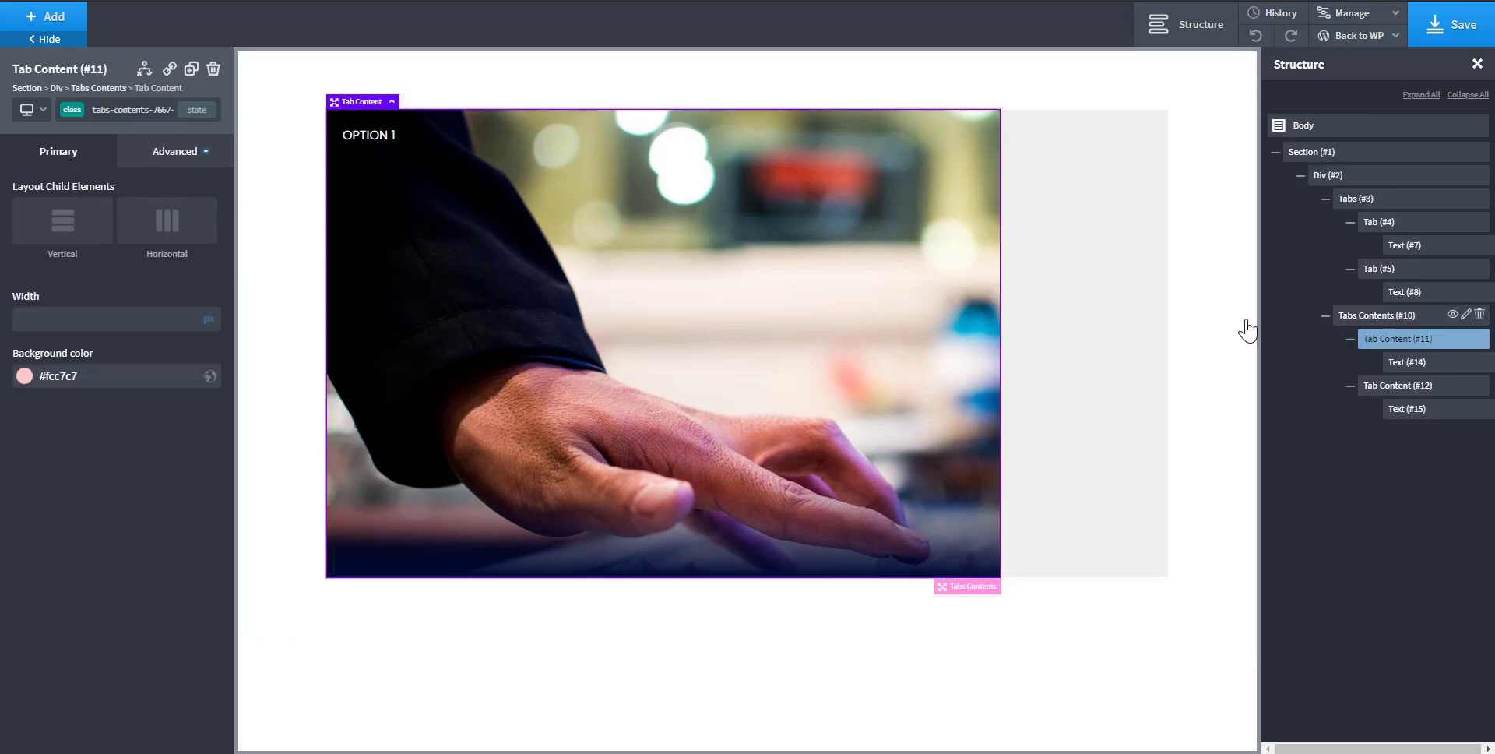
click(1118, 279)
click(984, 283)
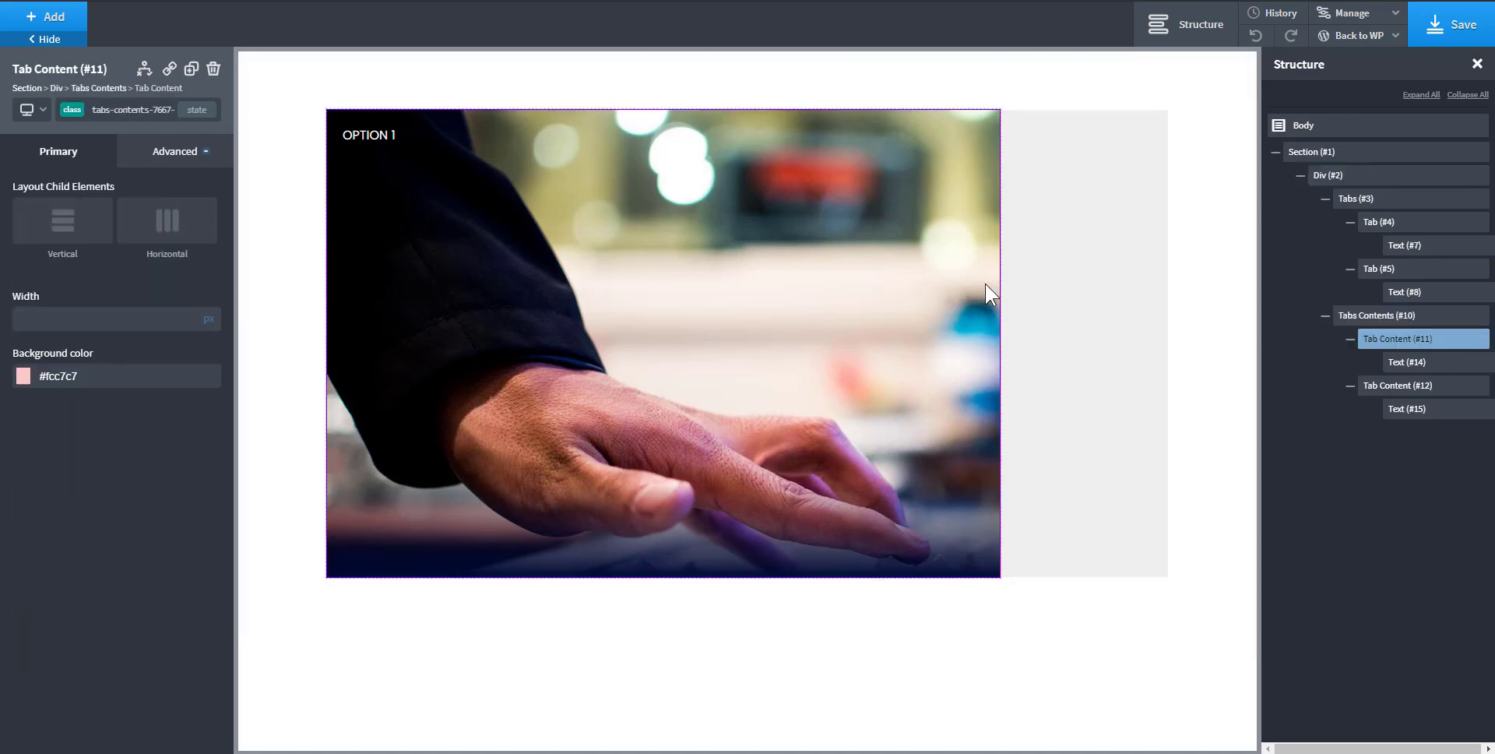
click(1349, 340)
click(1359, 317)
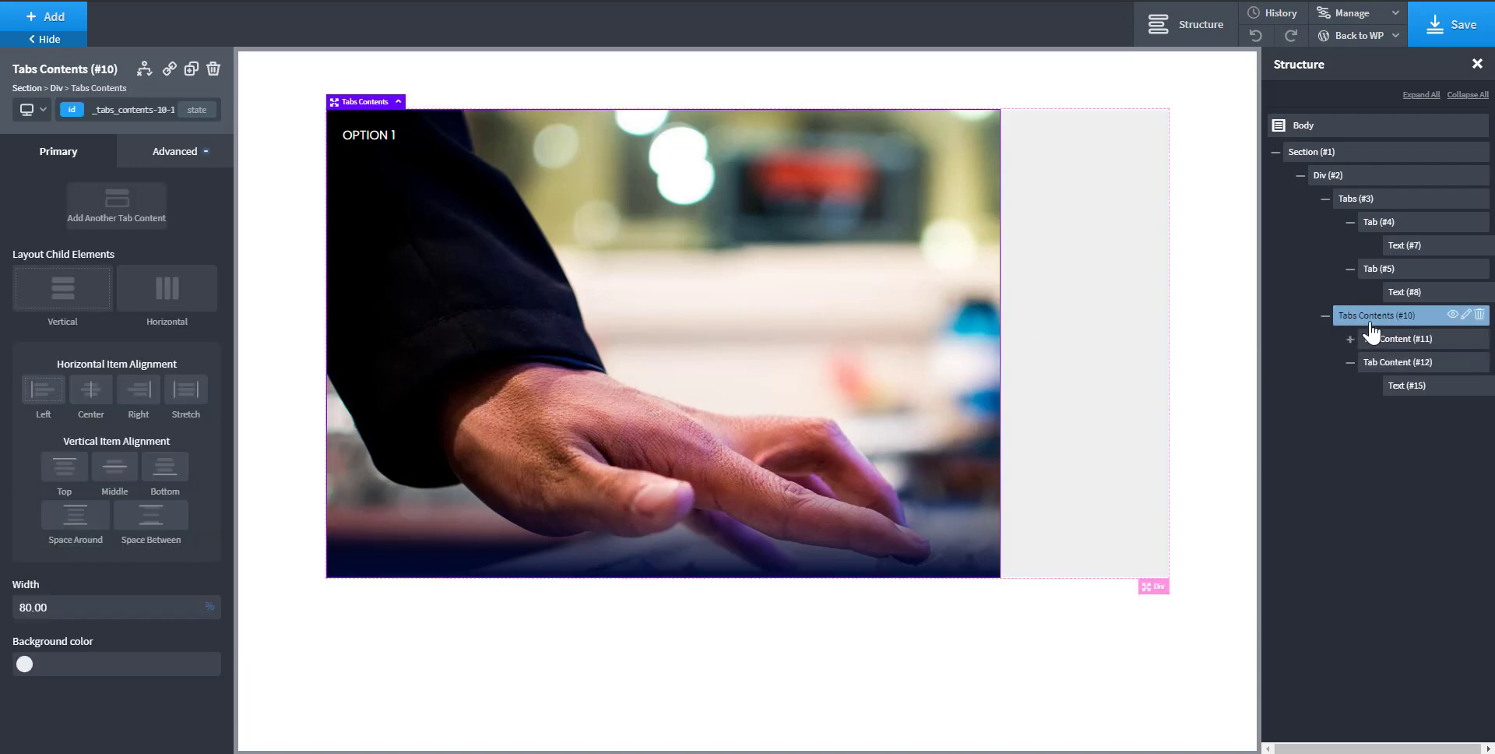
click(26, 666)
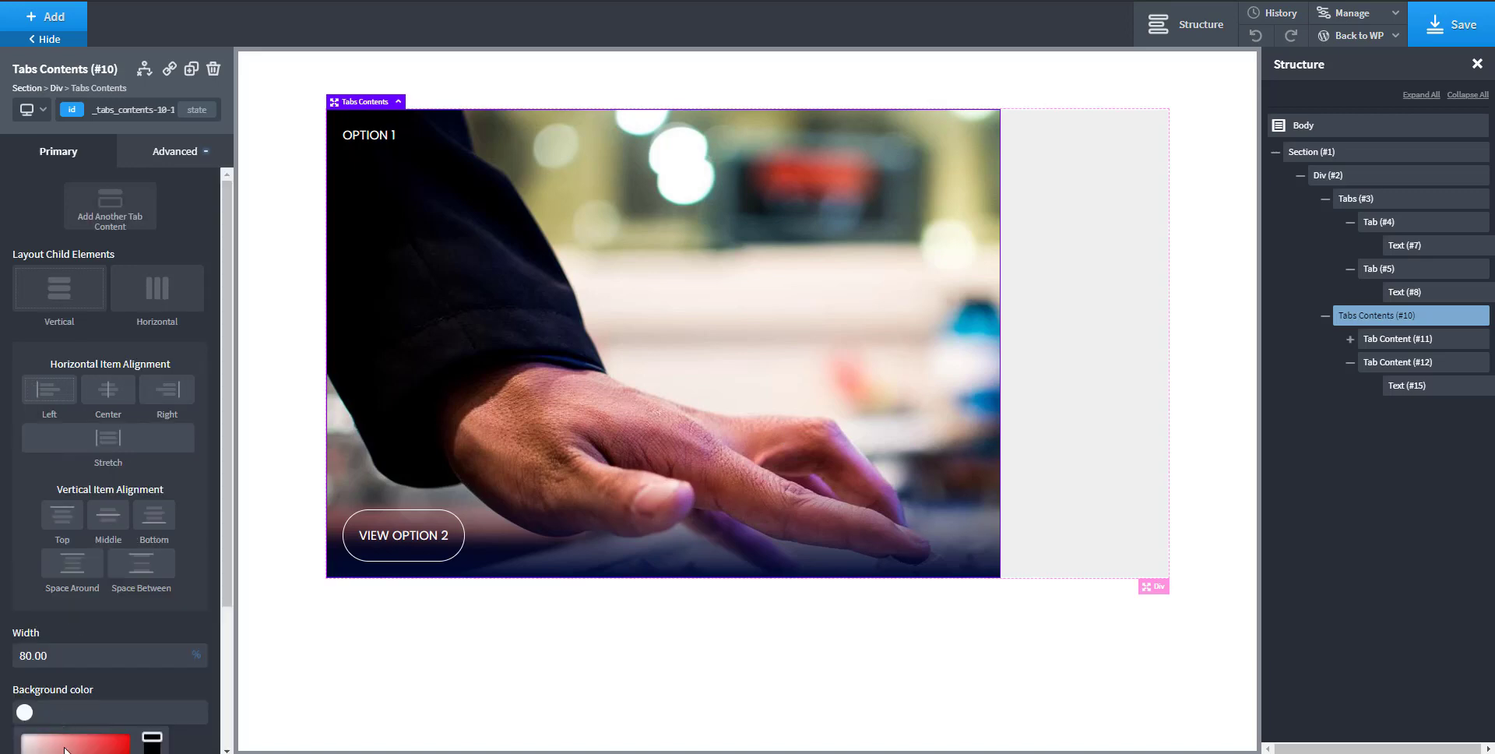
click(69, 722)
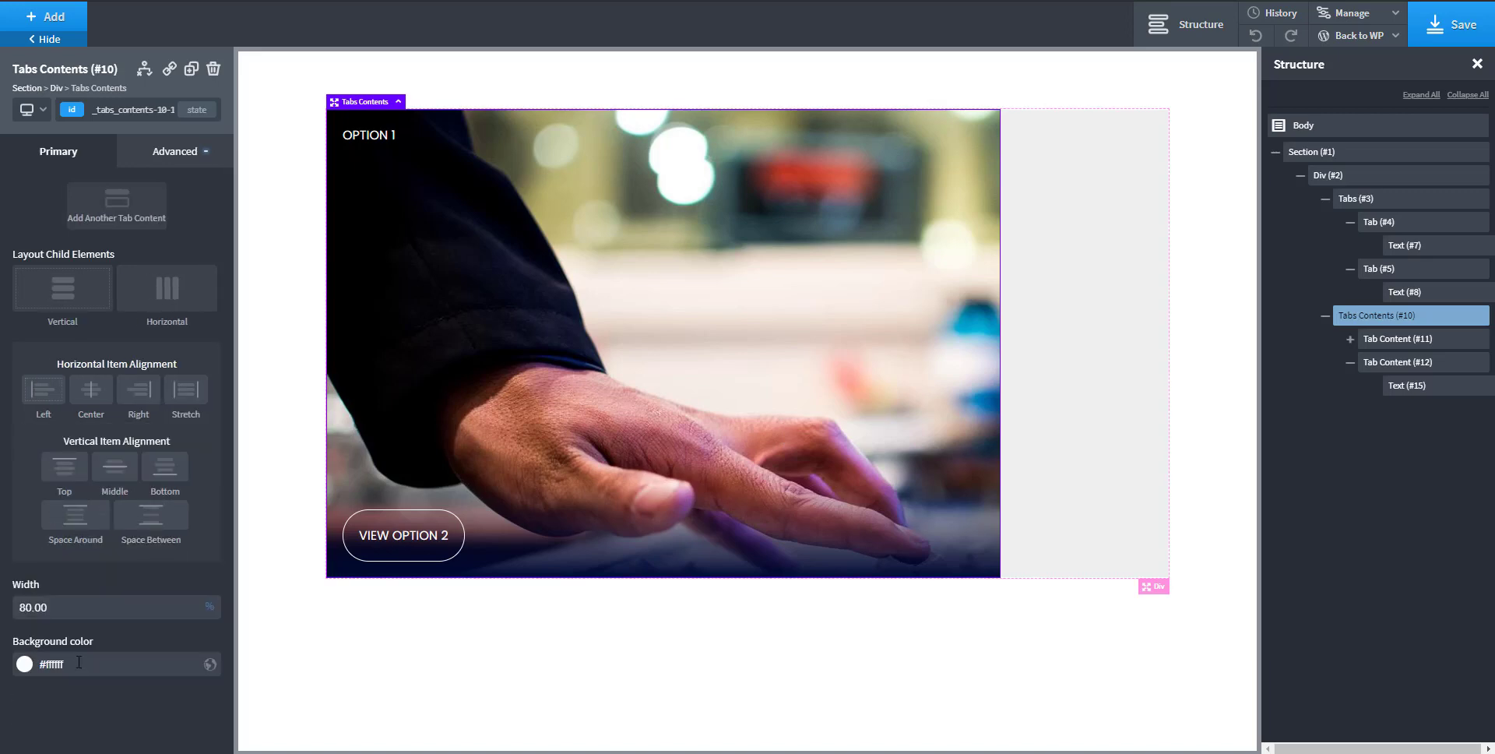
- Try widths of 100% and 80% on the shared tab content class, then clear the width value
click(1390, 343)
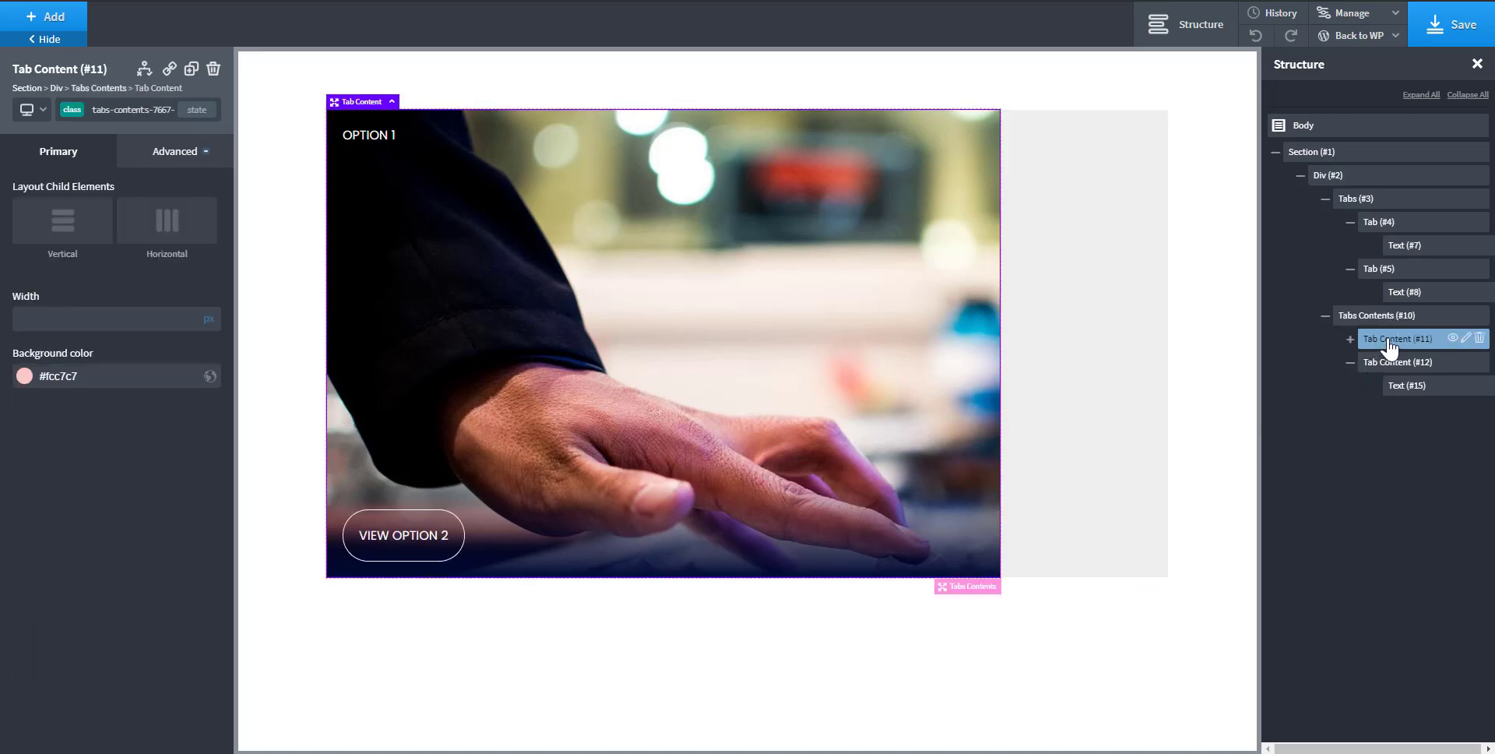
click(196, 153)
click(123, 242)
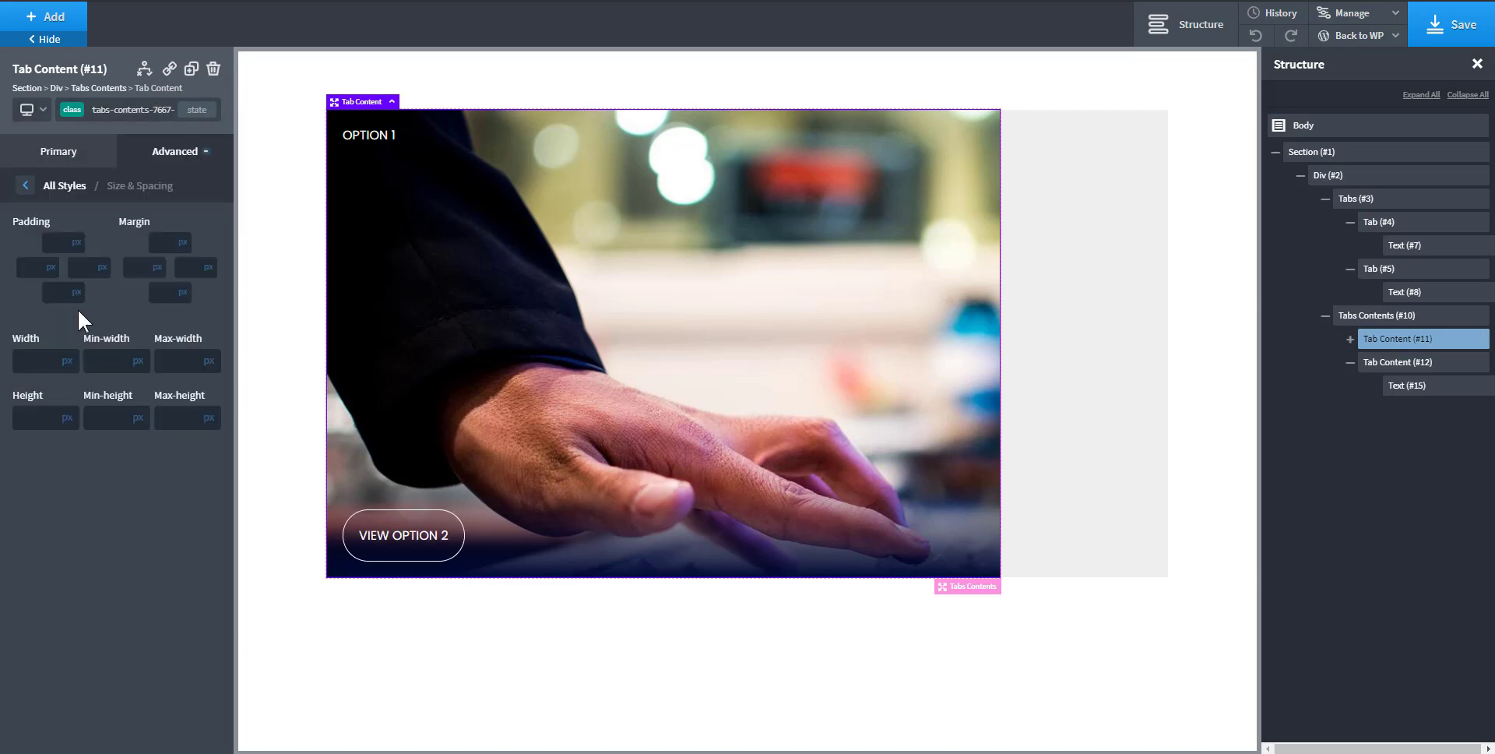
click(69, 359)
click(45, 361)
text(10)
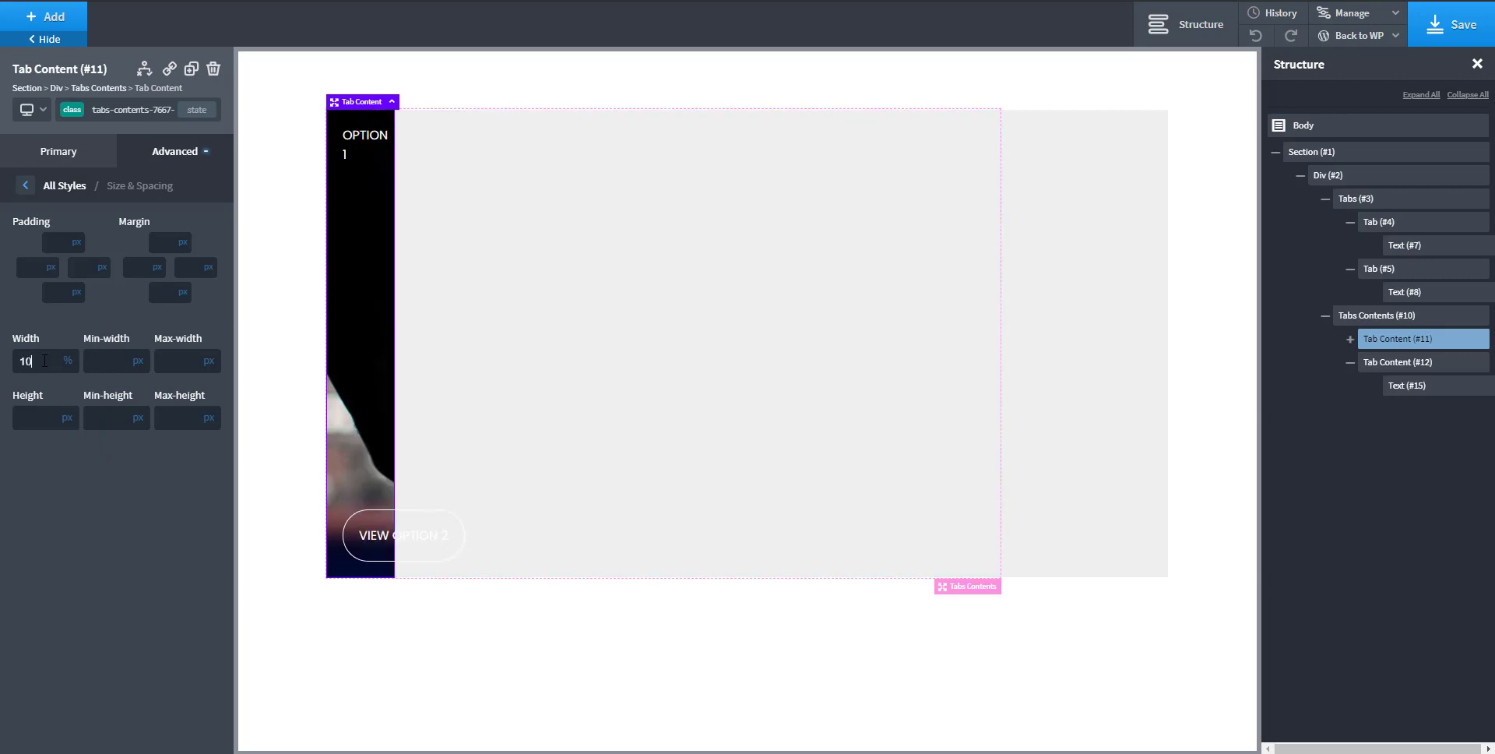
text(0)
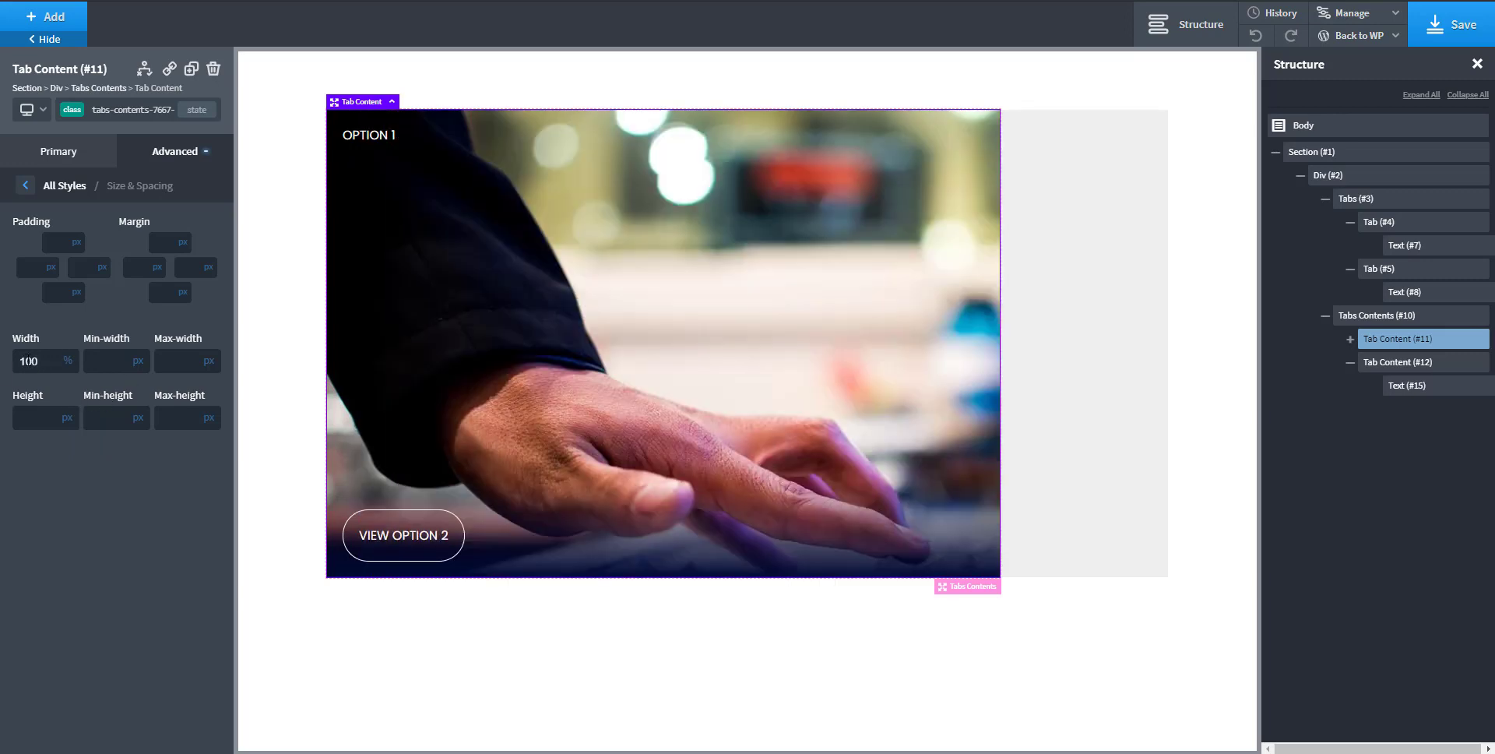
key(BackSpace)
key(BackSpace)
key(BackSpace)
text(80)
key(BackSpace)
key(BackSpace)
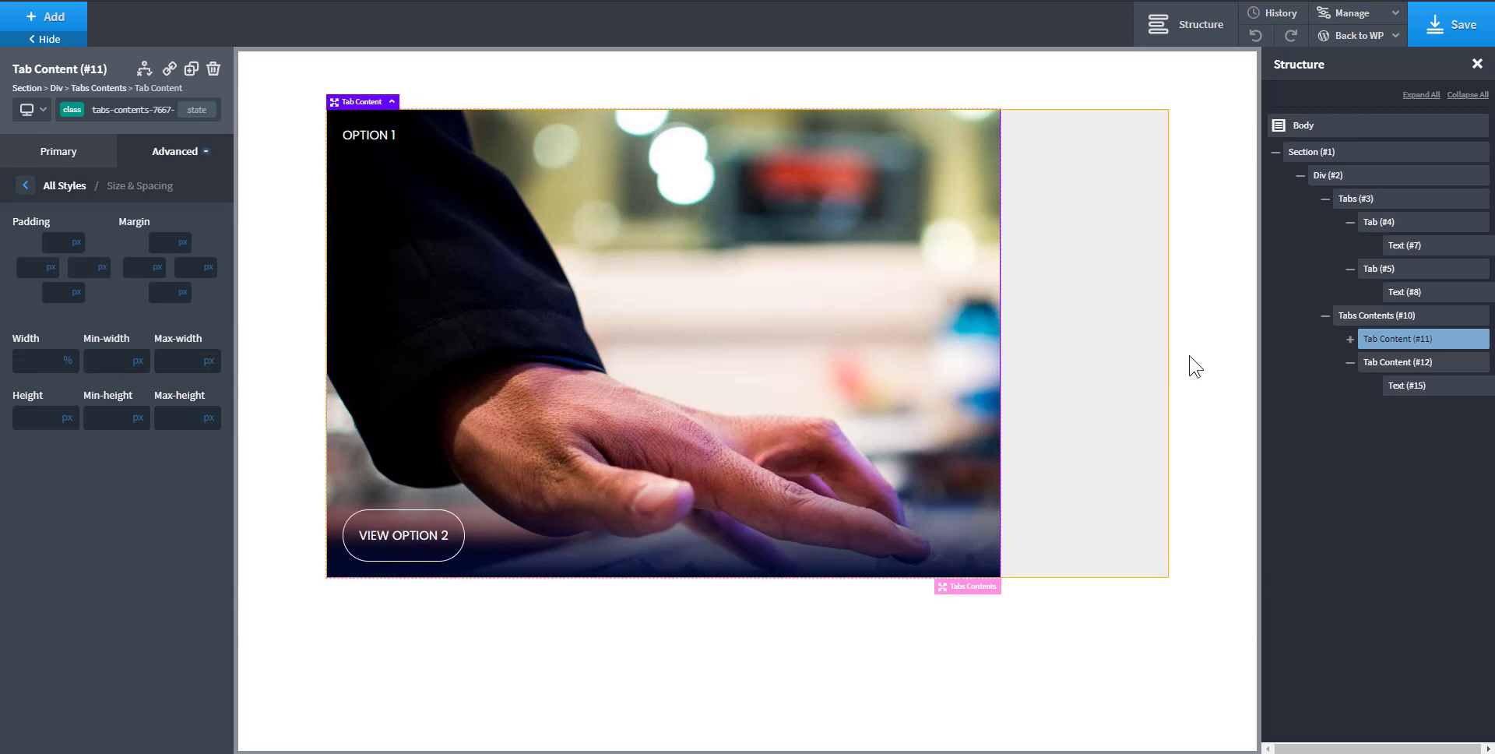
- Try a Flex Grow of 1 in the layout settings of the Tabs Contents container
click(1359, 323)
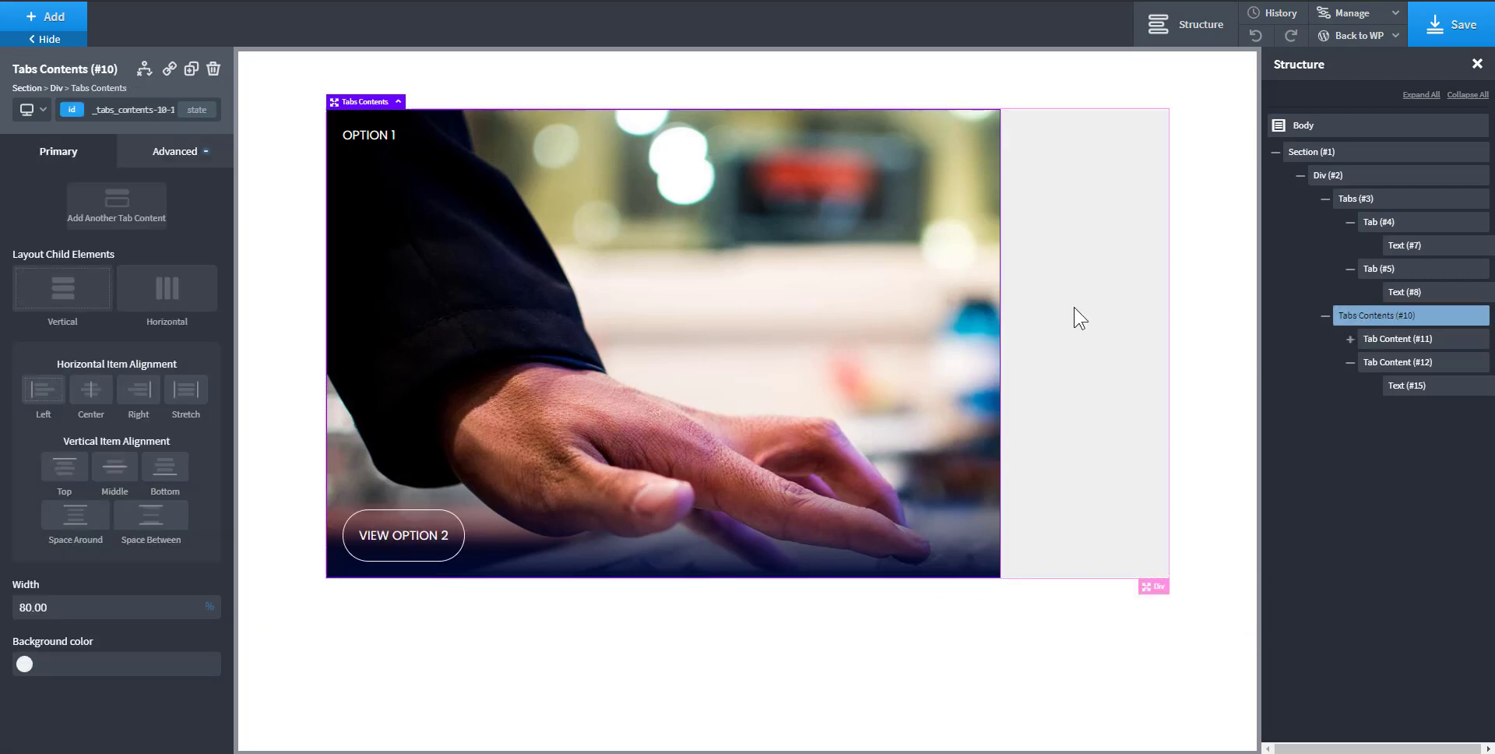
click(1100, 327)
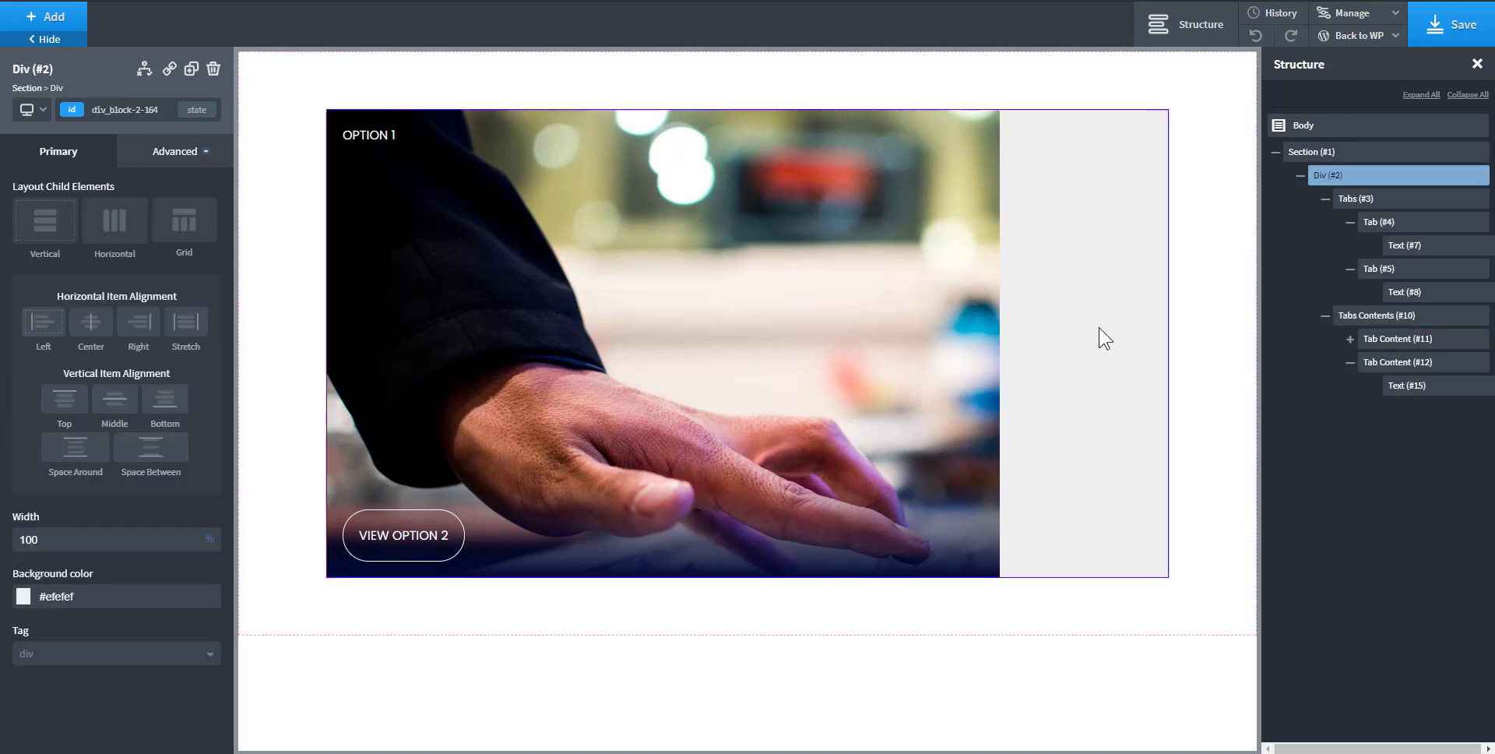
click(988, 152)
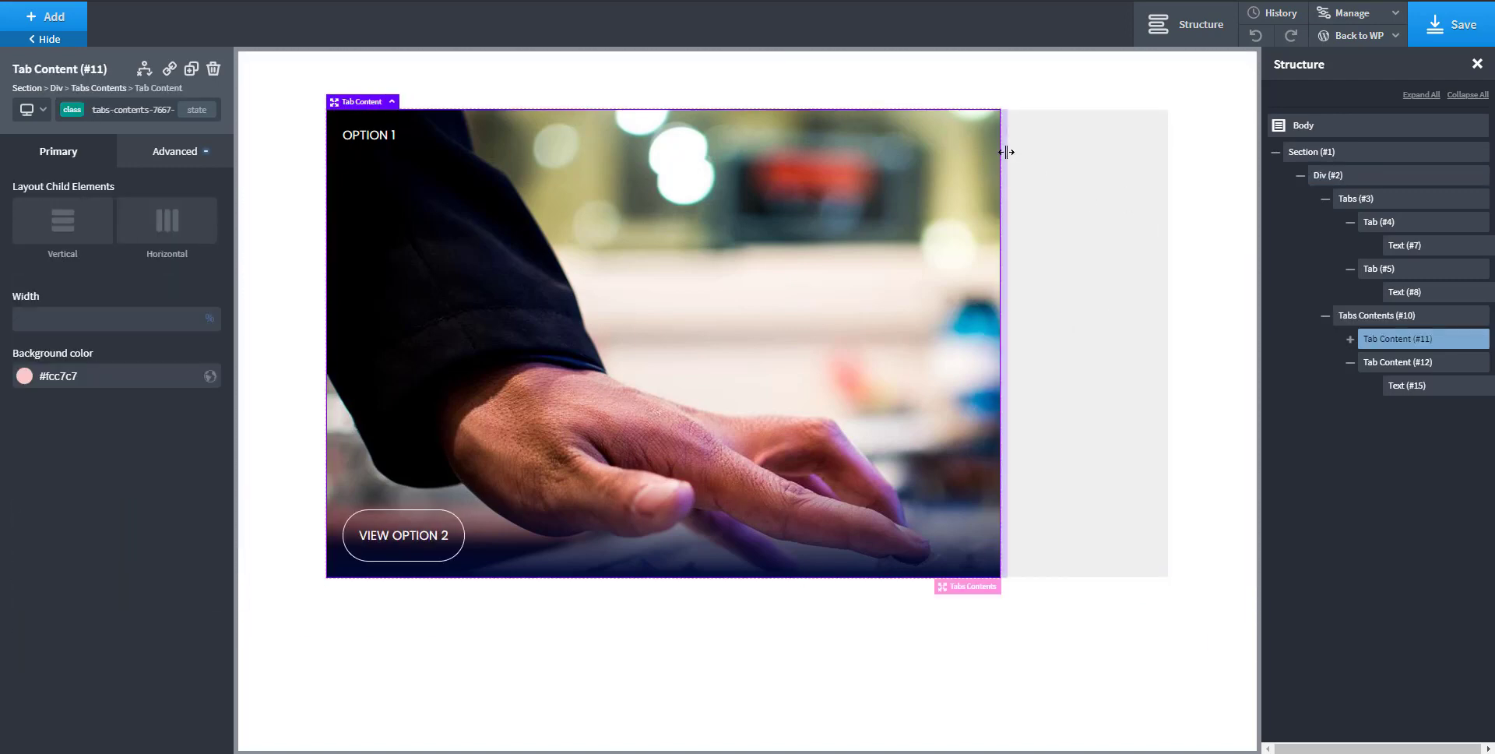
click(1398, 315)
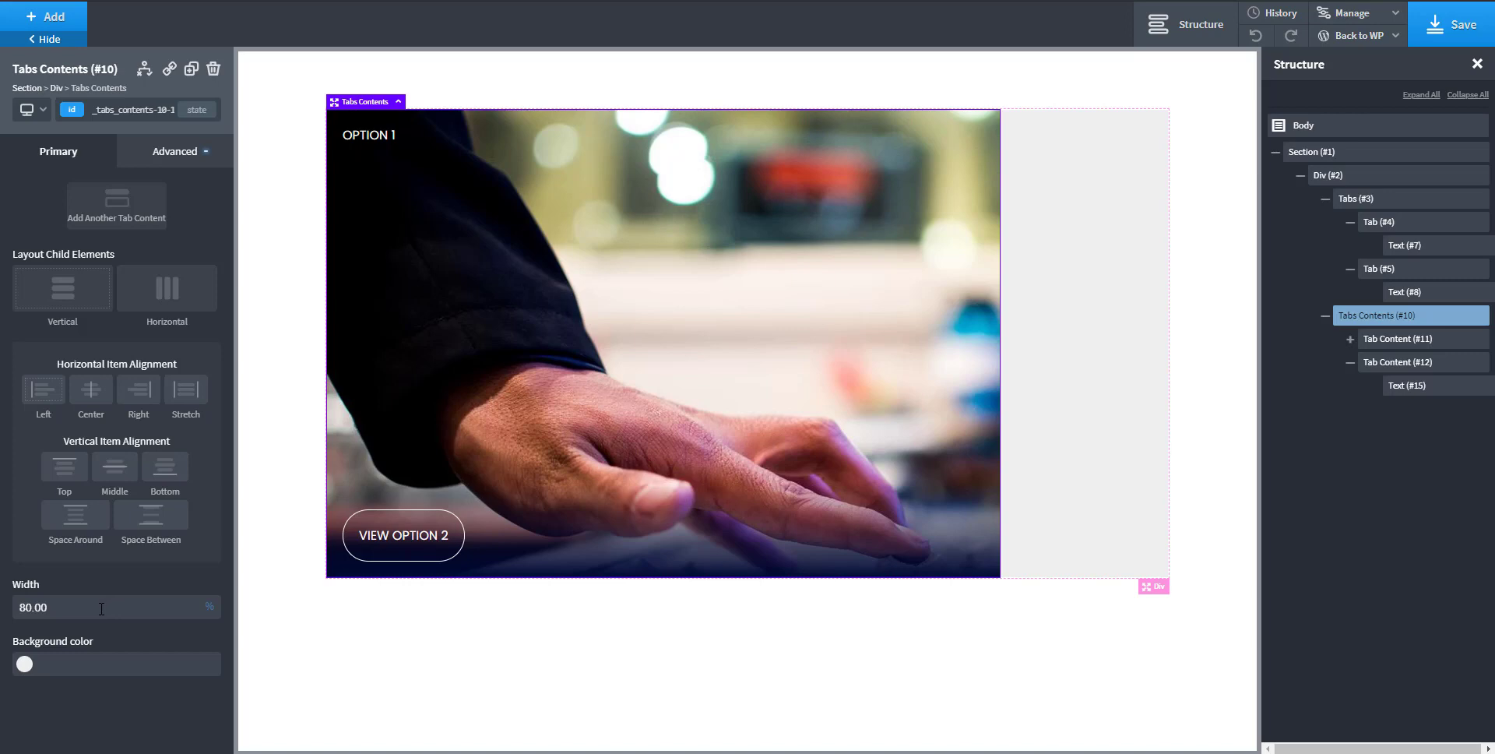
click(187, 156)
click(140, 274)
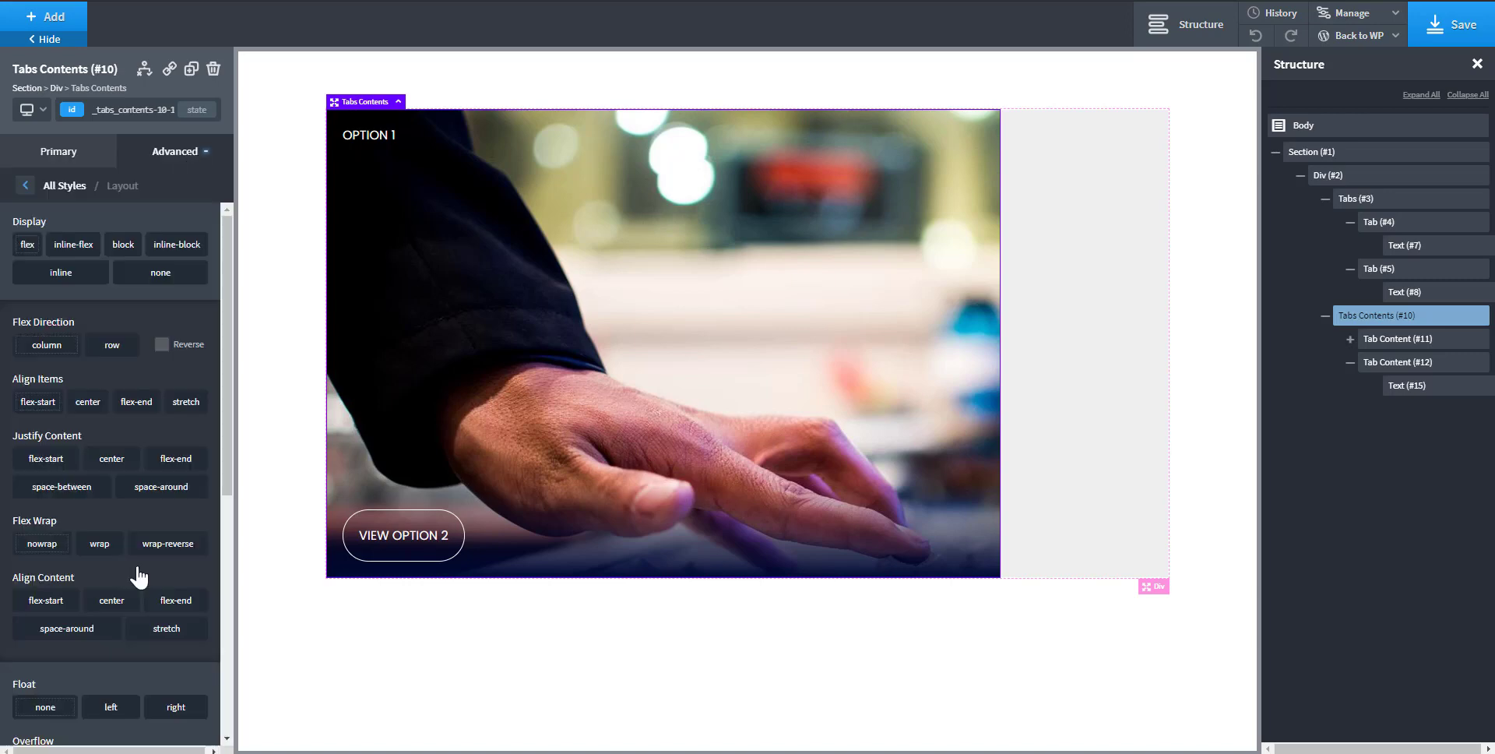
scroll(131, 630, down, 5)
scroll(123, 695, down, 1)
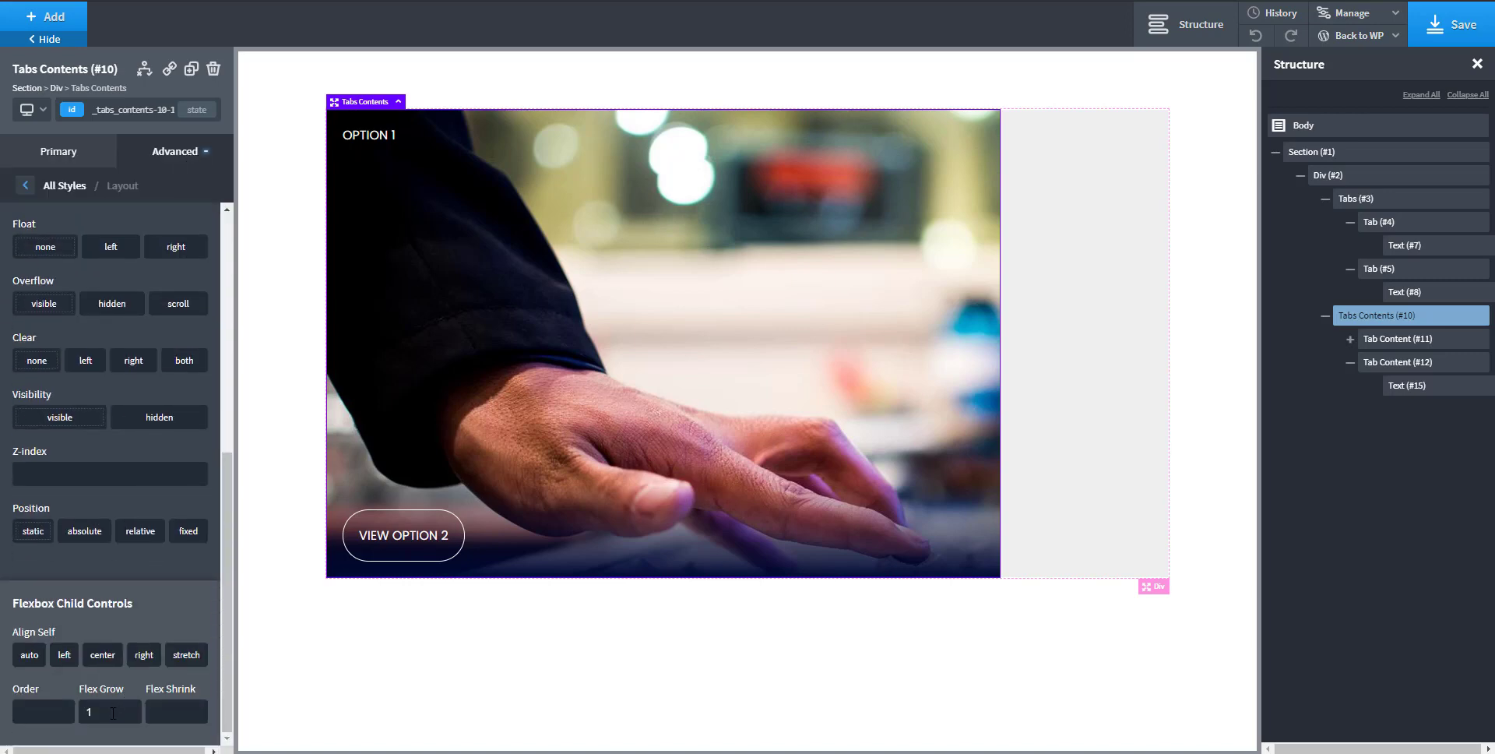
click(173, 160)
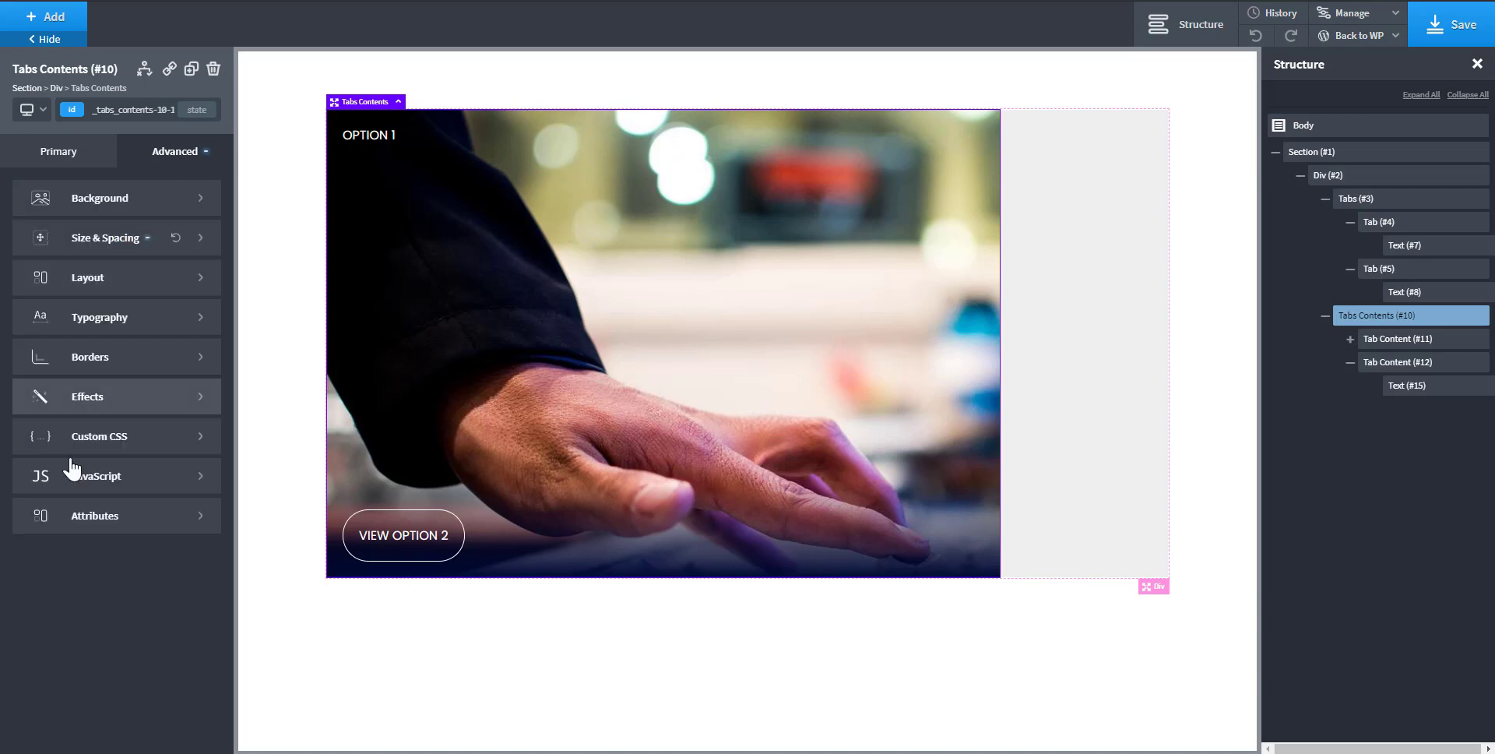
- Set the width of the Tabs Contents container to 100%
click(133, 244)
drag(56, 365, 3, 376)
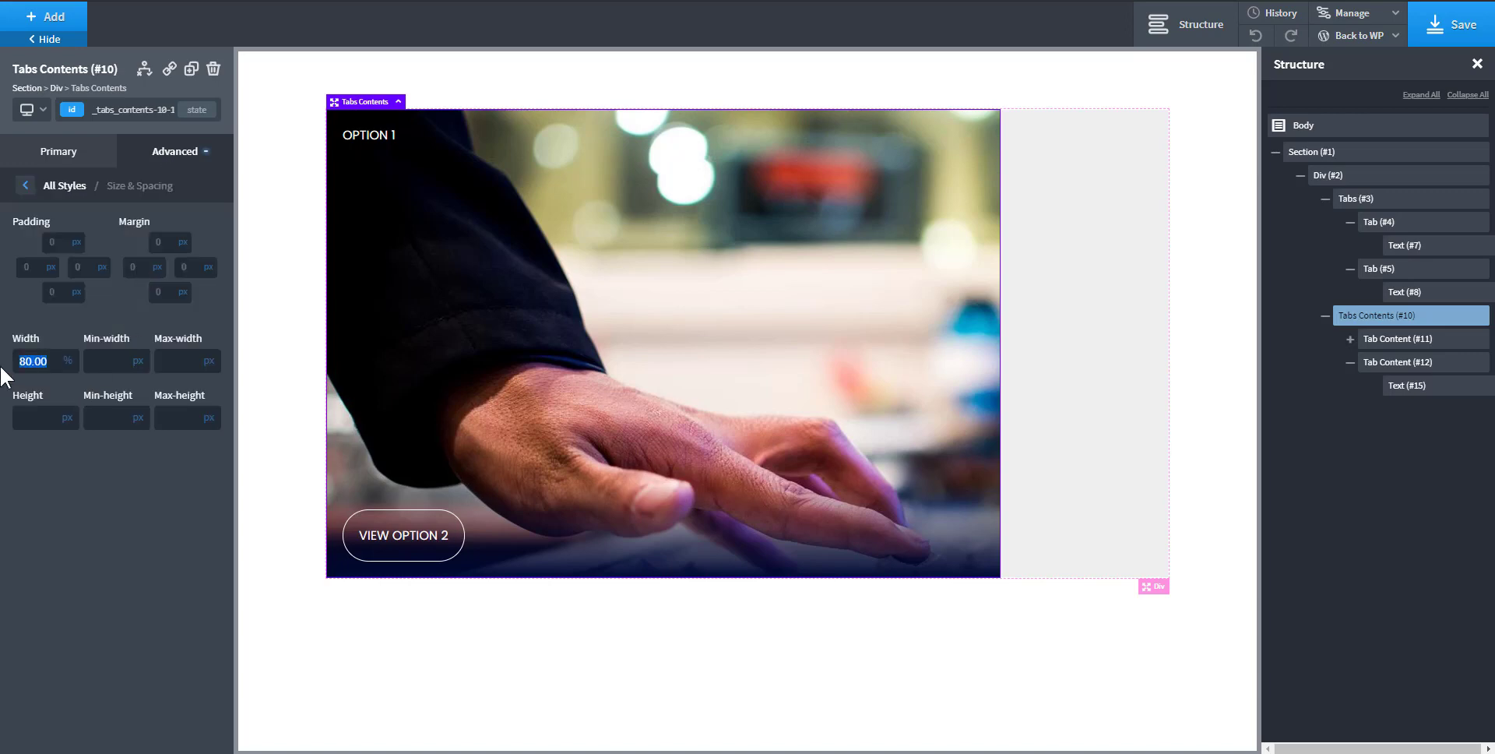
text(100)
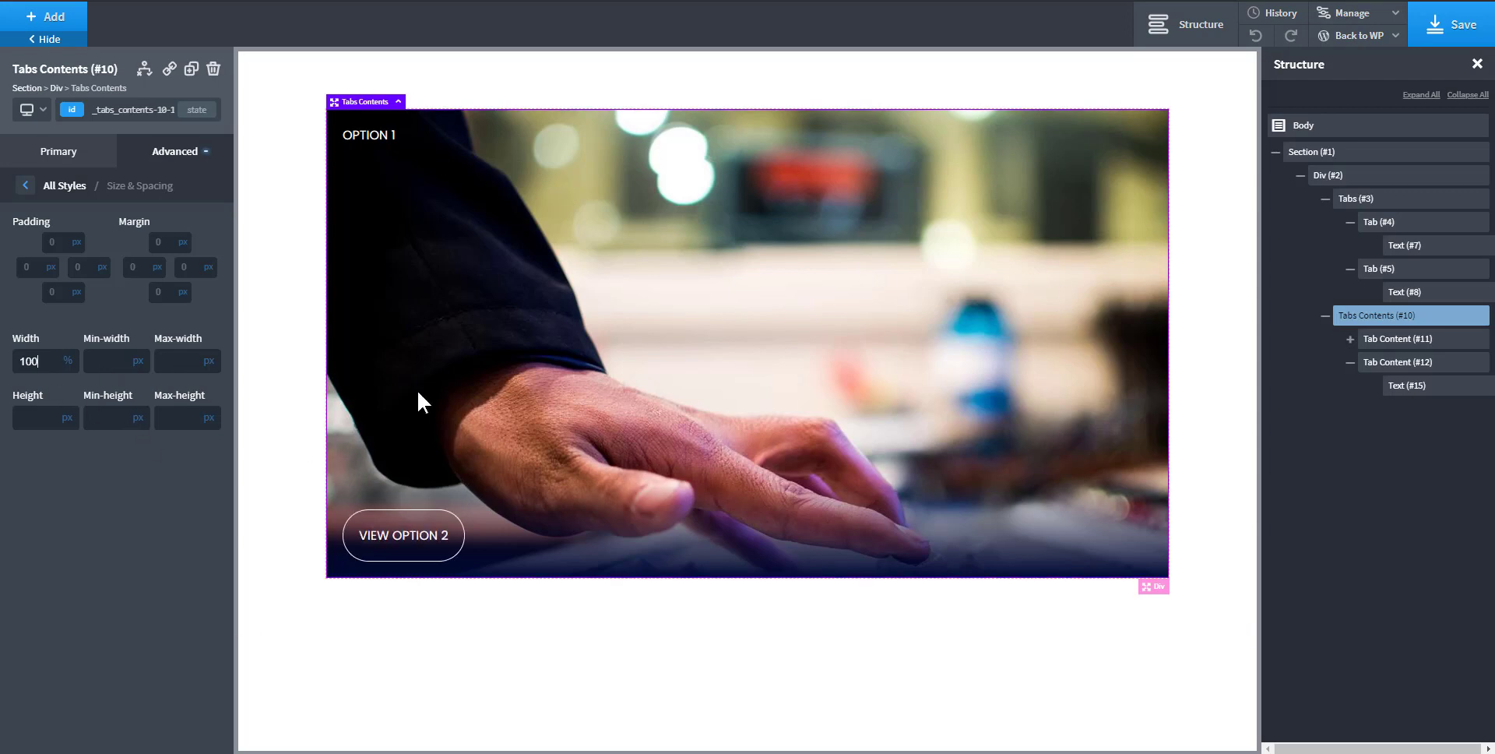
- Check the full-width tab contents and the Tabs element, collapsing both branches in the structure tree
click(1378, 339)
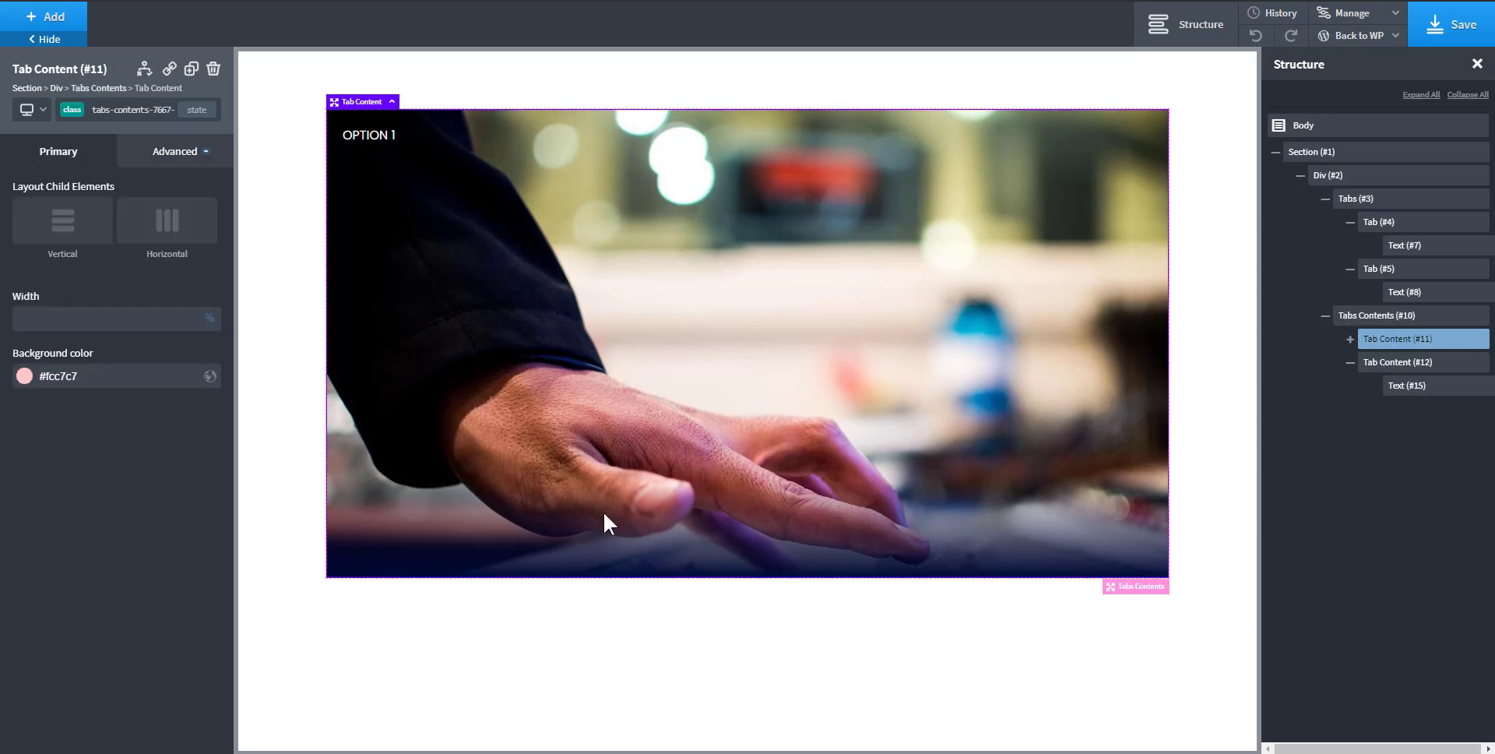
click(1379, 363)
click(1350, 362)
click(1372, 324)
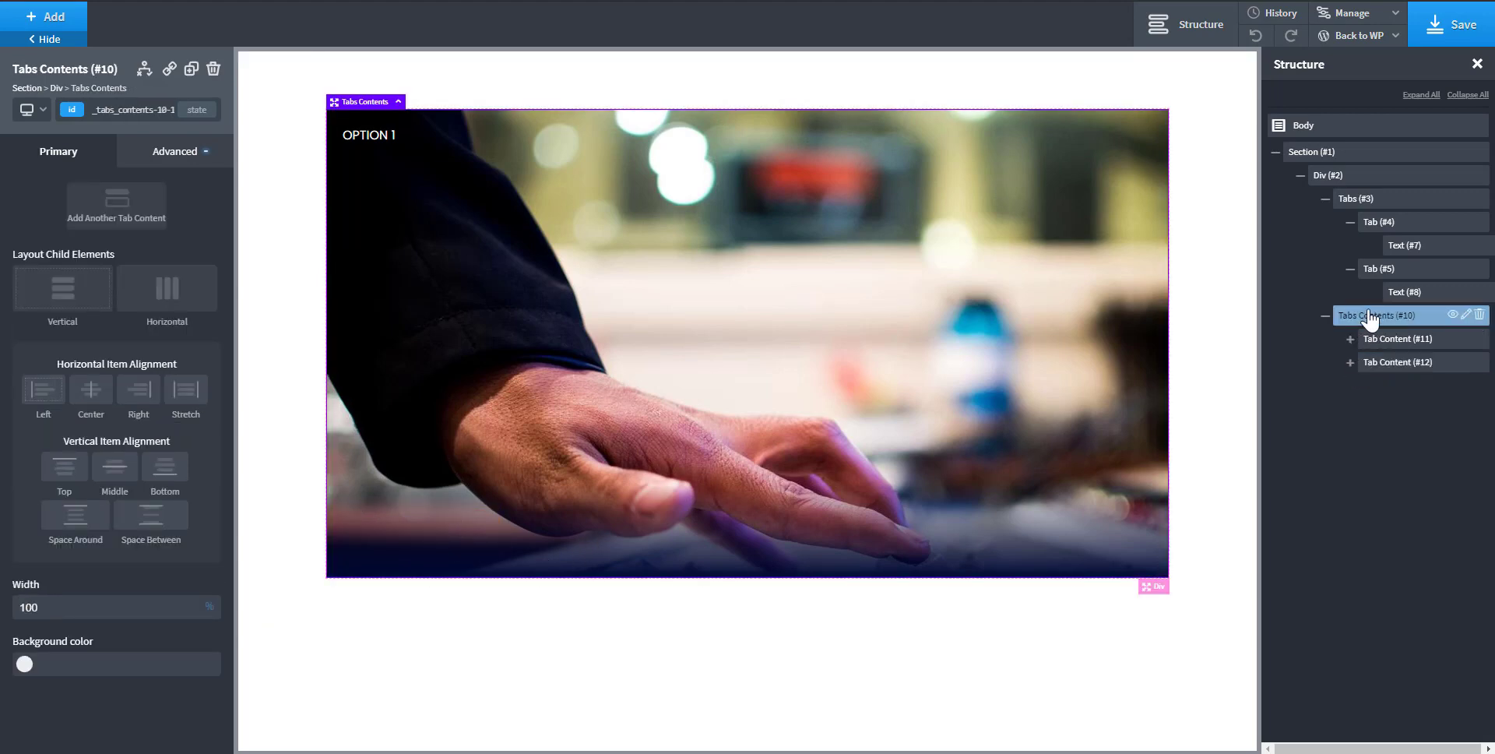
click(1325, 199)
click(1357, 204)
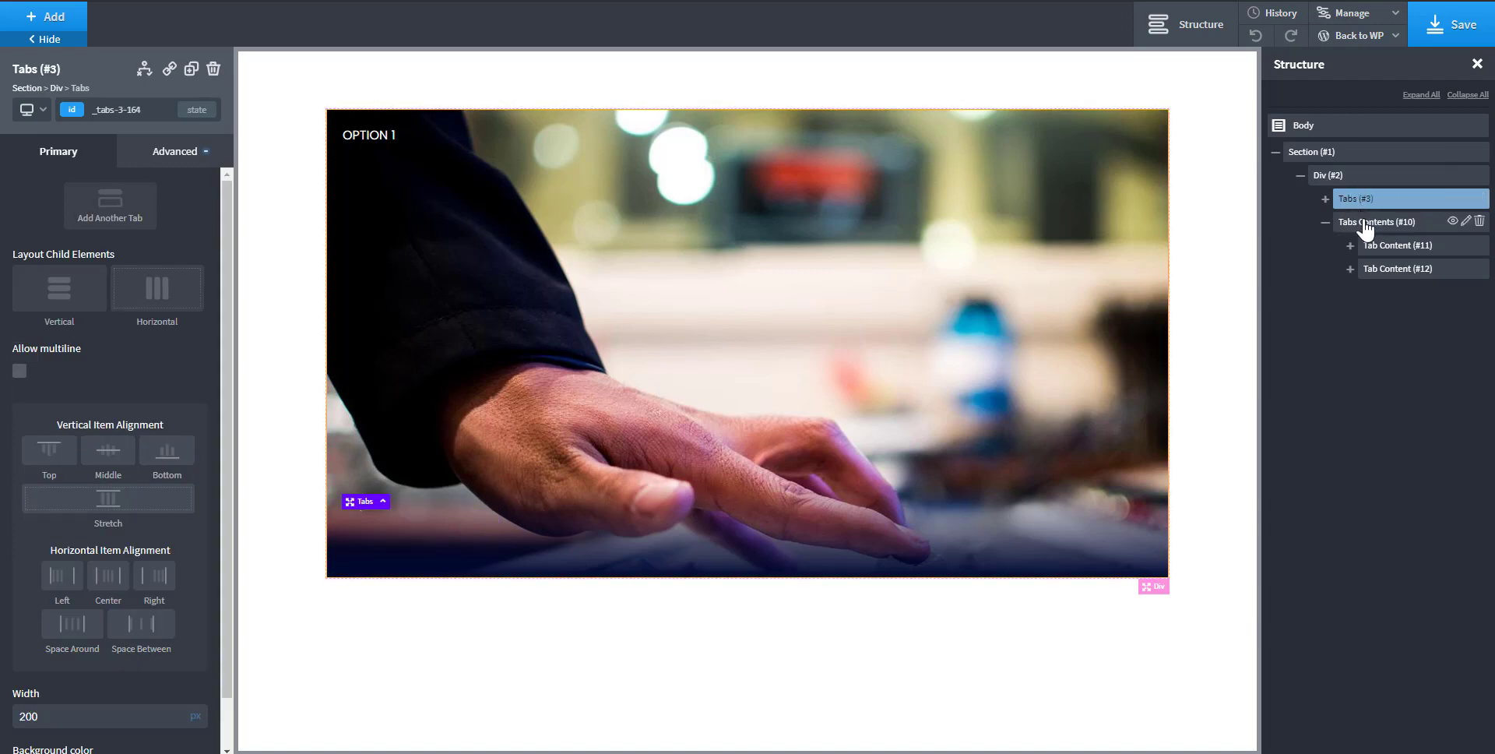
click(1364, 224)
click(1325, 221)
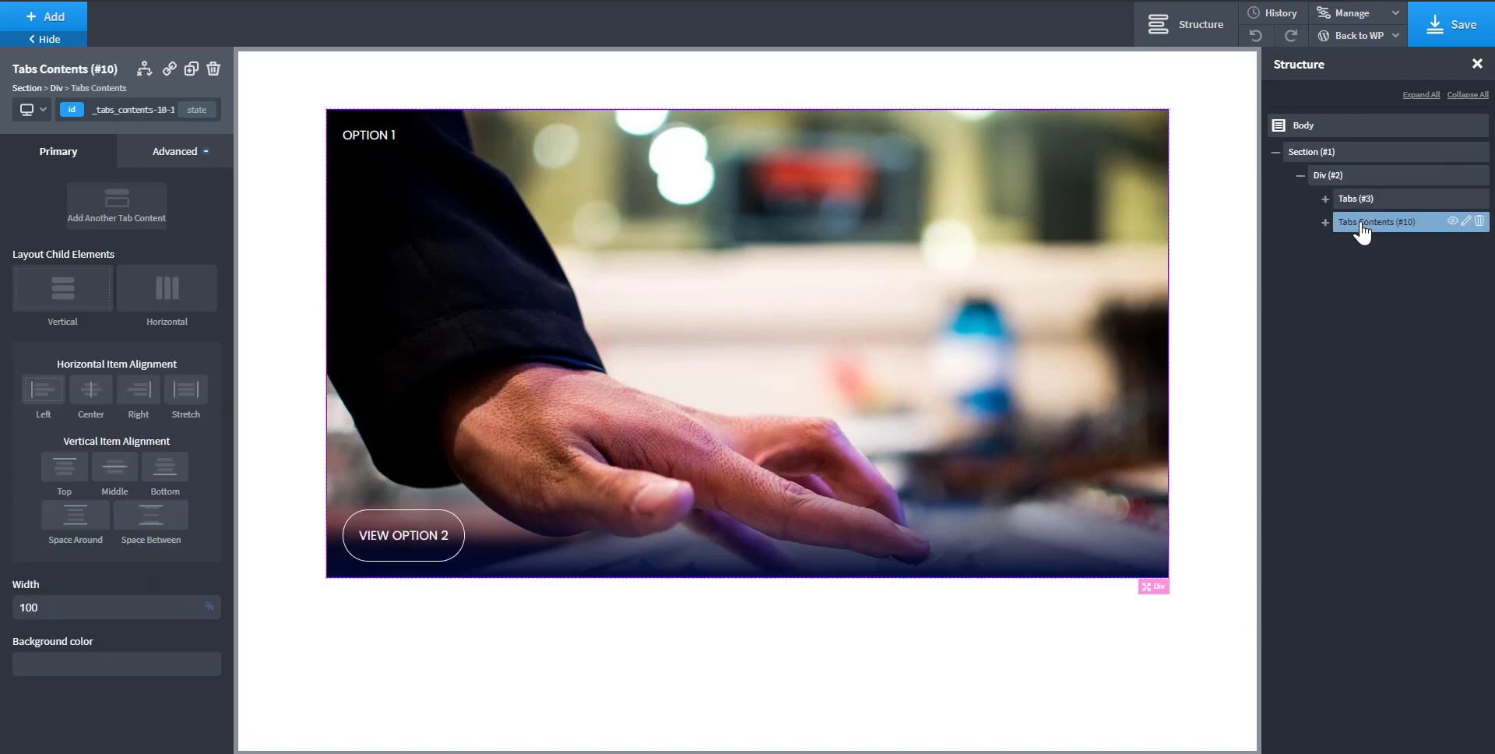
click(1364, 200)
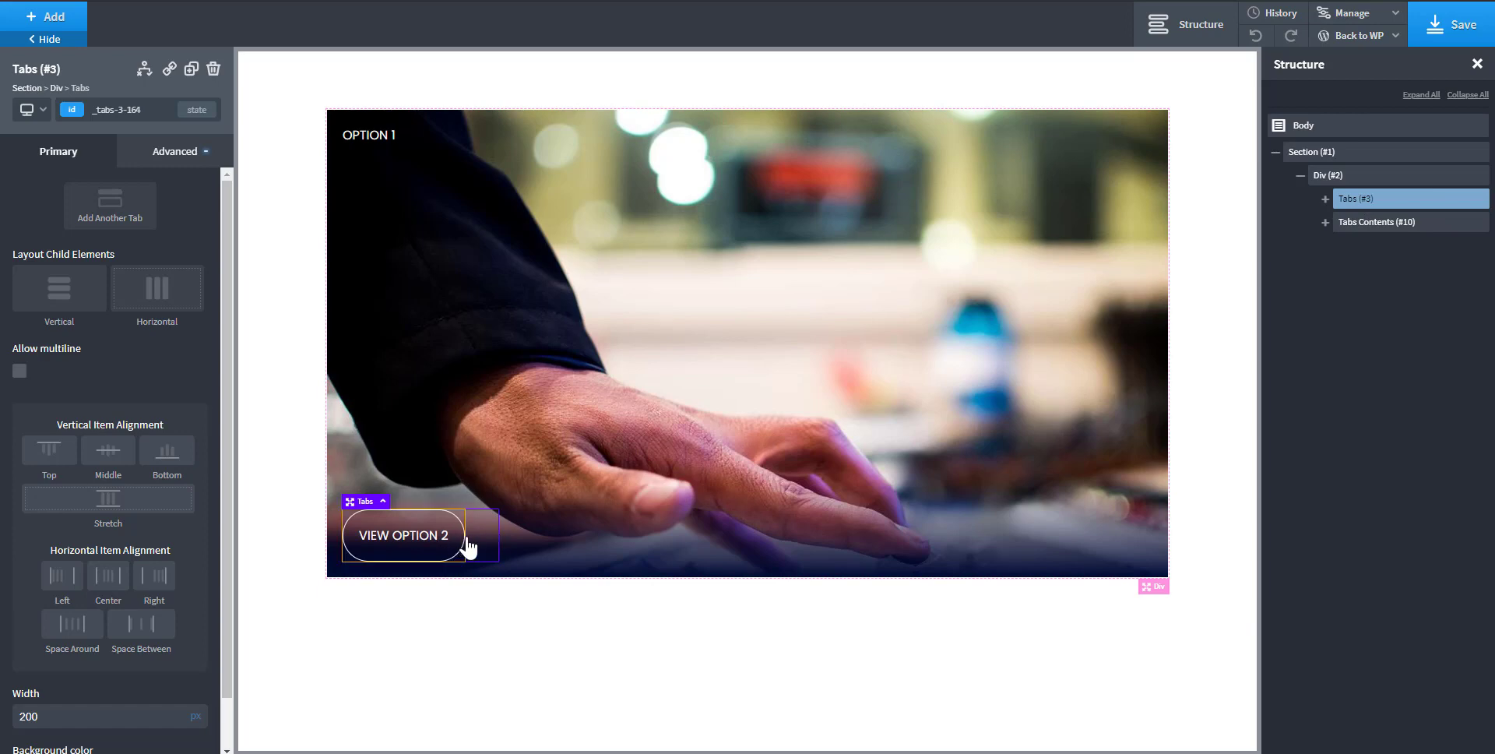
- Set Flex Grow to 1 in the layout of the shared tab class, tabs-7667-tab, on the first tab
click(1324, 199)
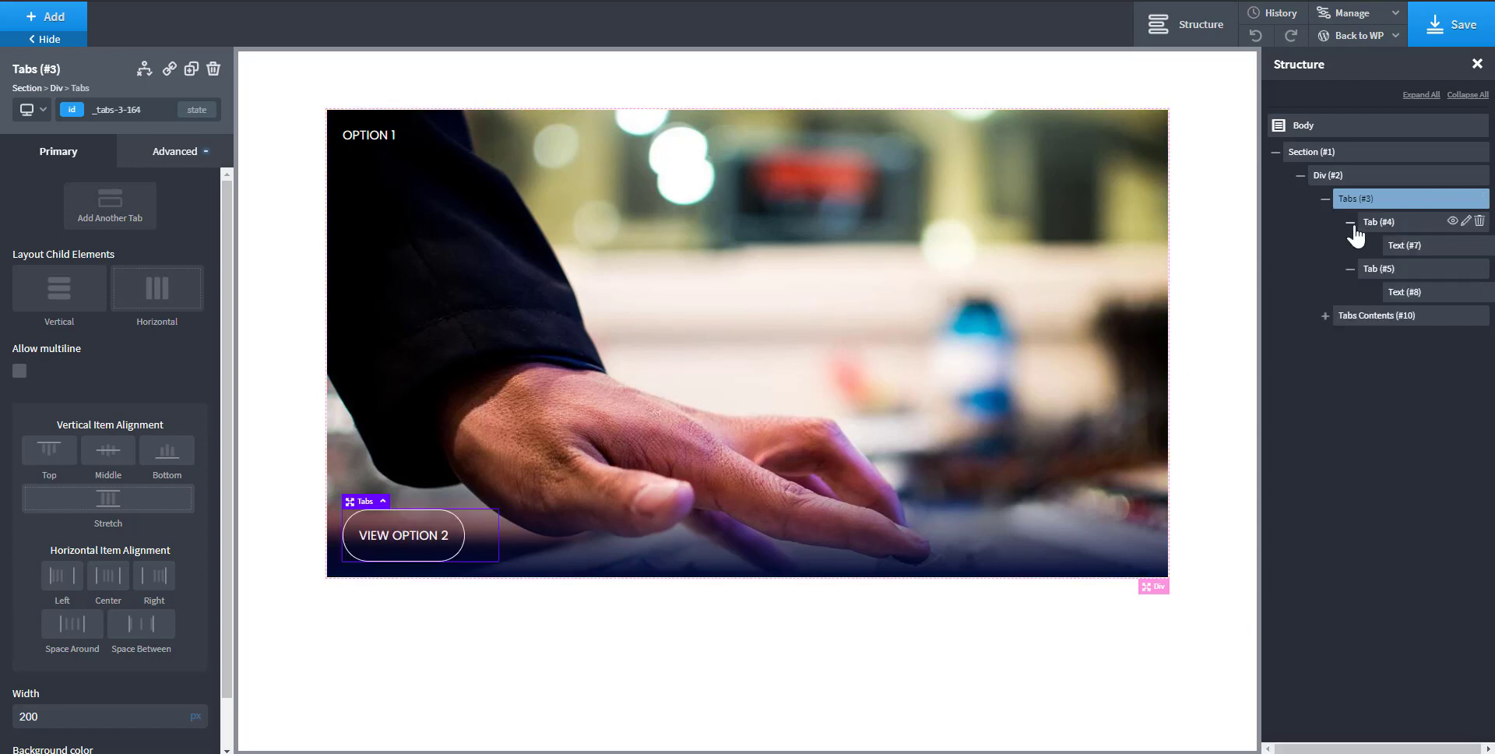
click(1378, 225)
click(167, 152)
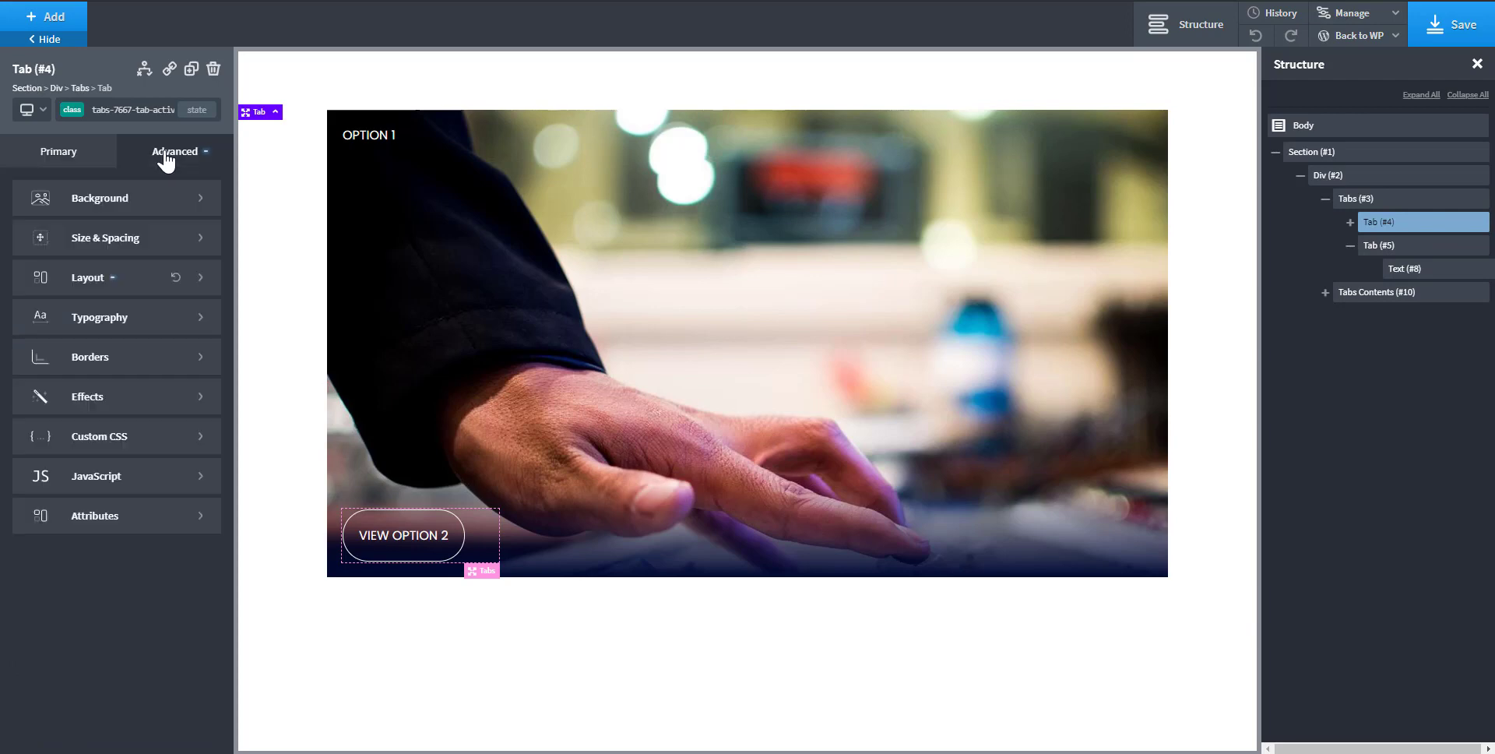
click(148, 117)
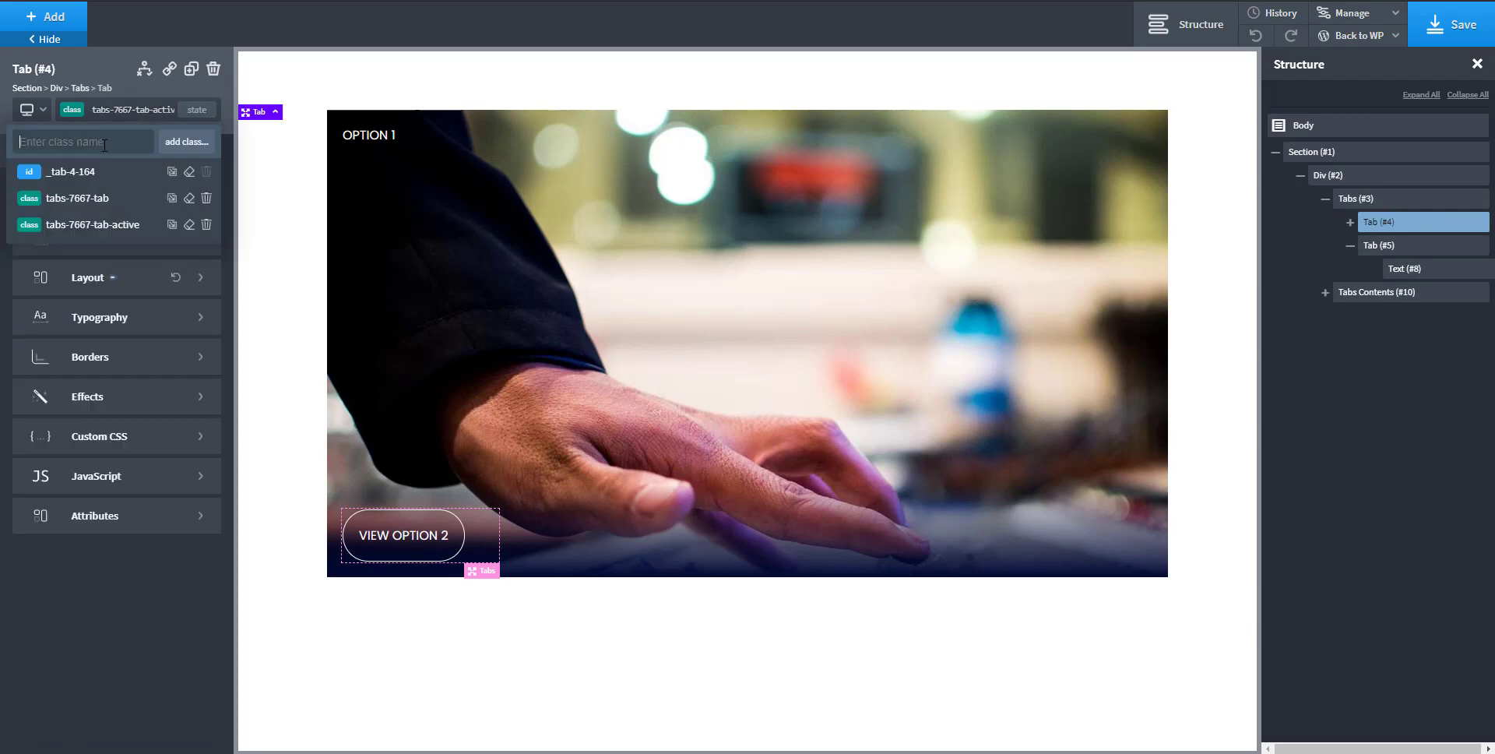
click(109, 204)
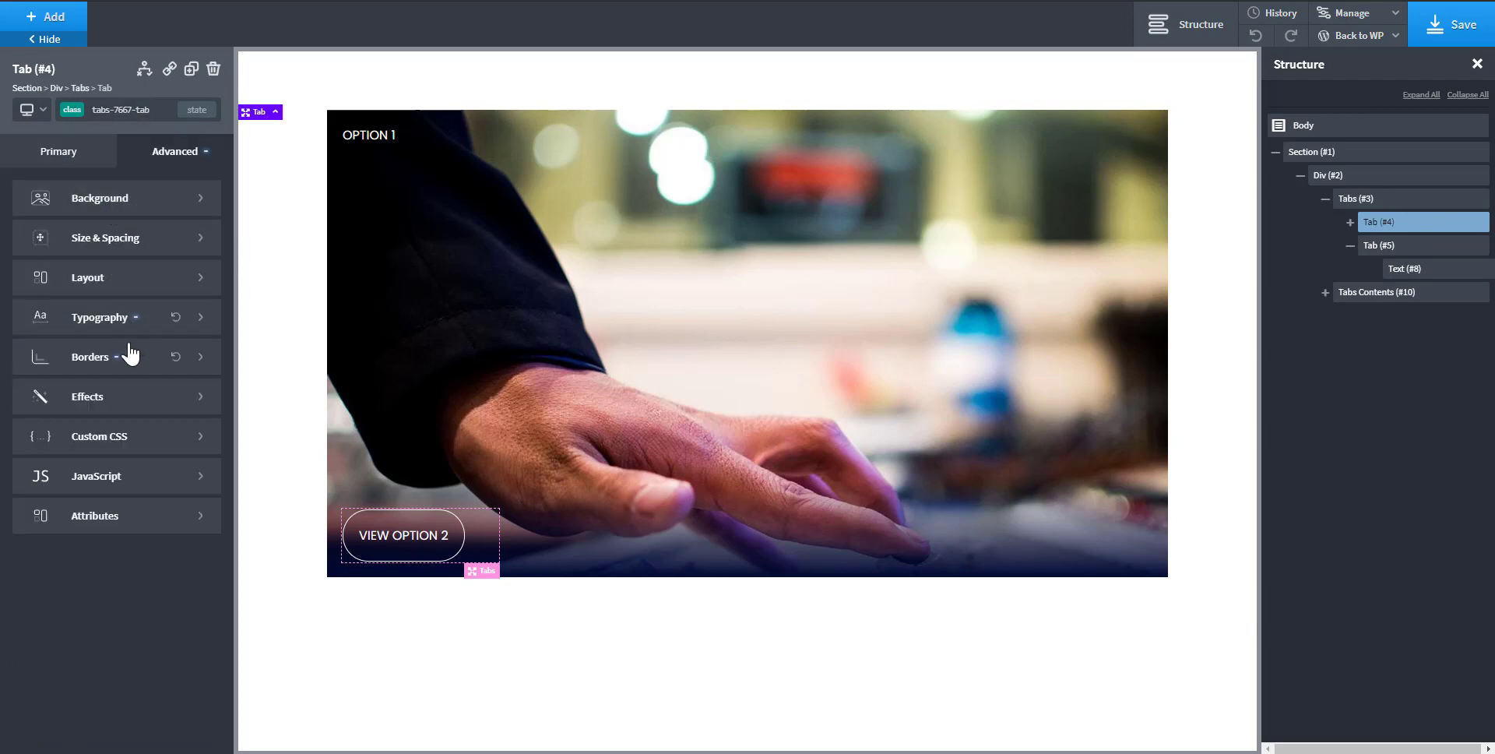
click(123, 282)
scroll(132, 674, down, 1)
scroll(133, 673, down, 1)
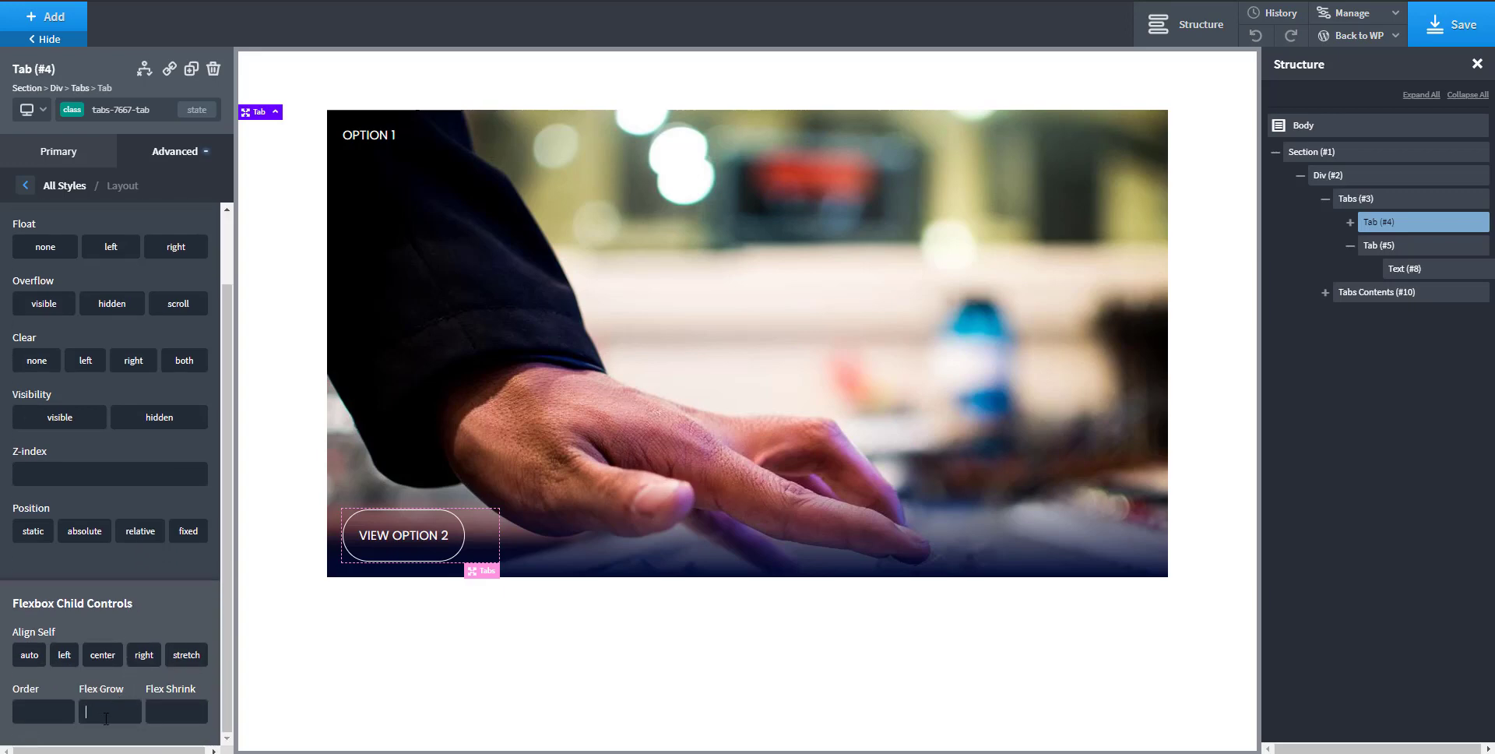
text(1)
- Lay out the shared tab class's child elements vertically and center them horizontally
click(59, 151)
click(71, 231)
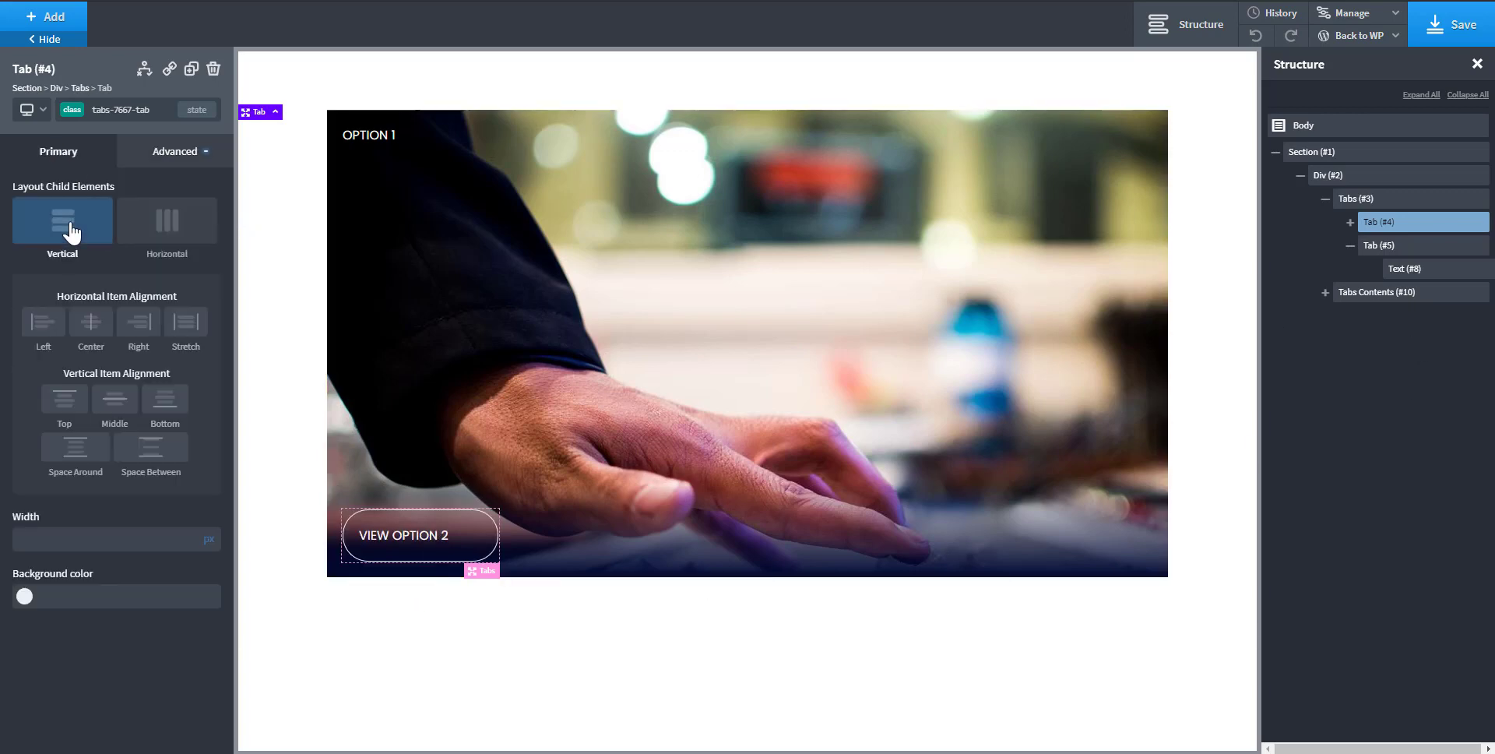
click(93, 330)
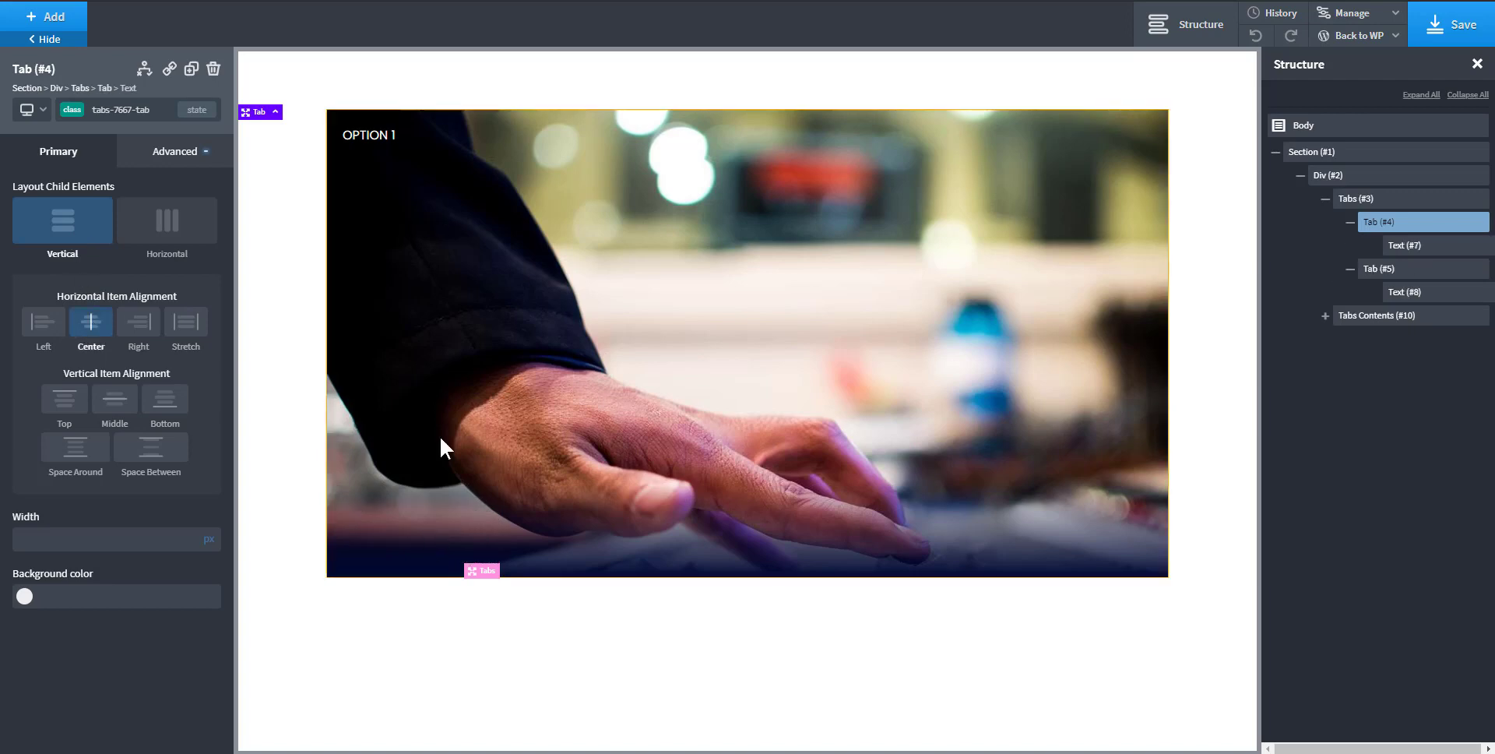
- Check the widened, centered option button against the tab content, and collapse the outer Div in the structure tree
click(799, 486)
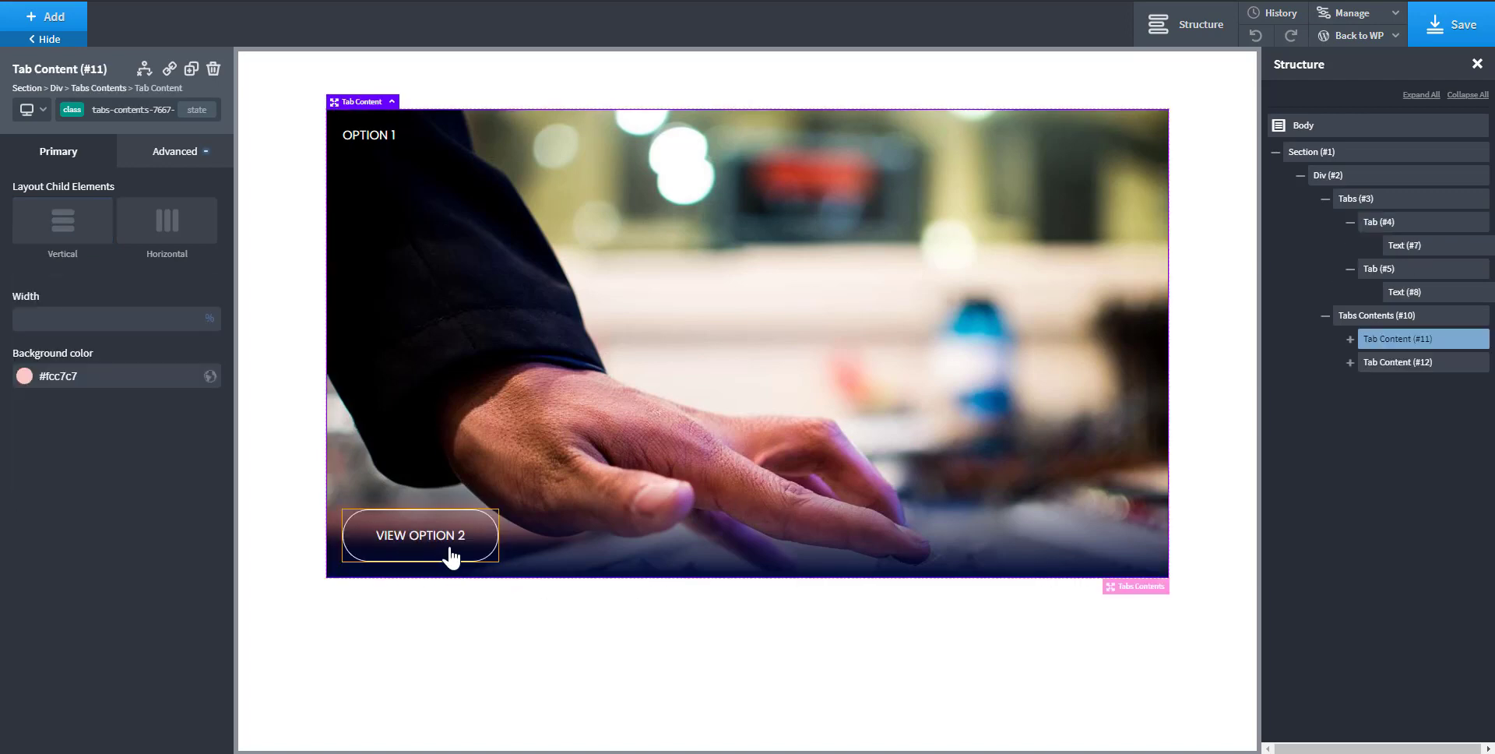
click(452, 555)
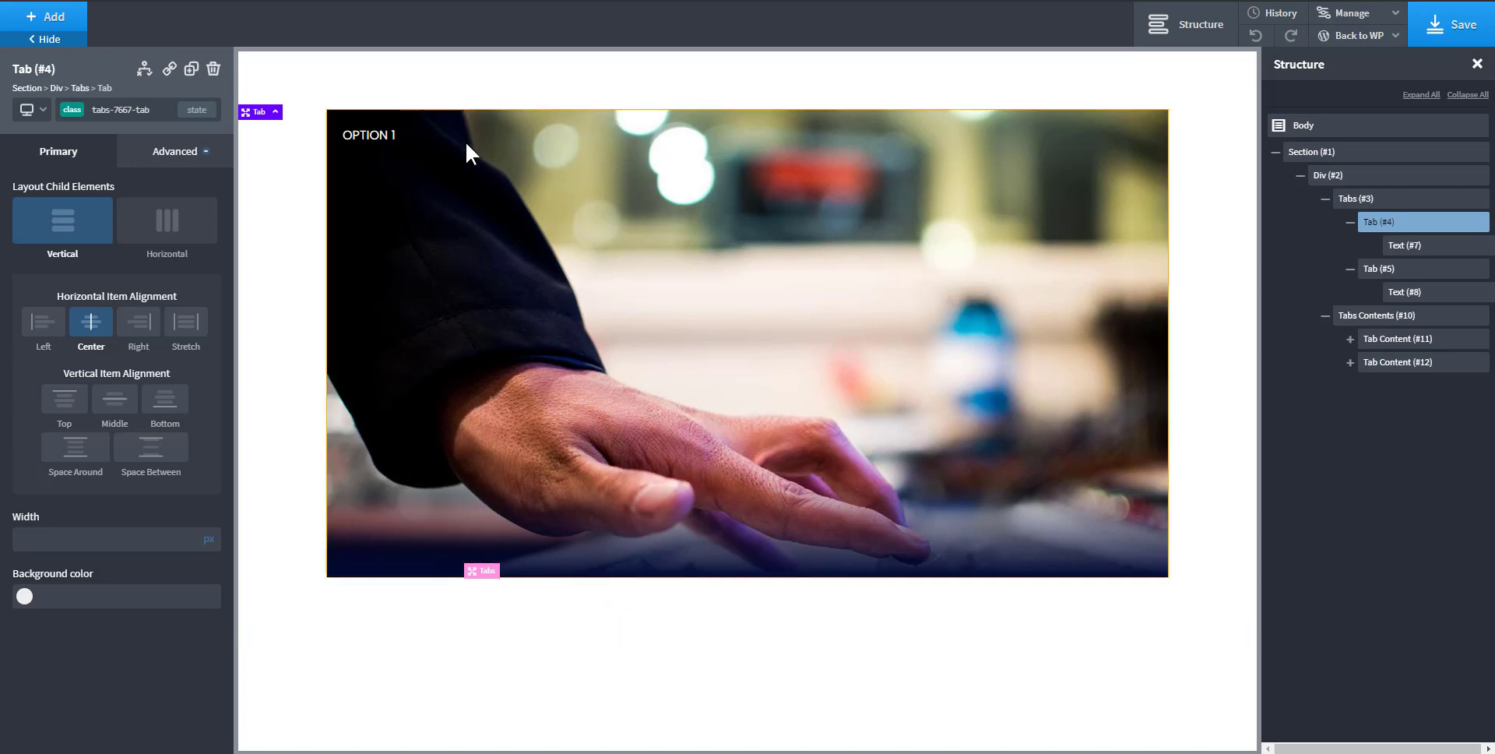
click(436, 529)
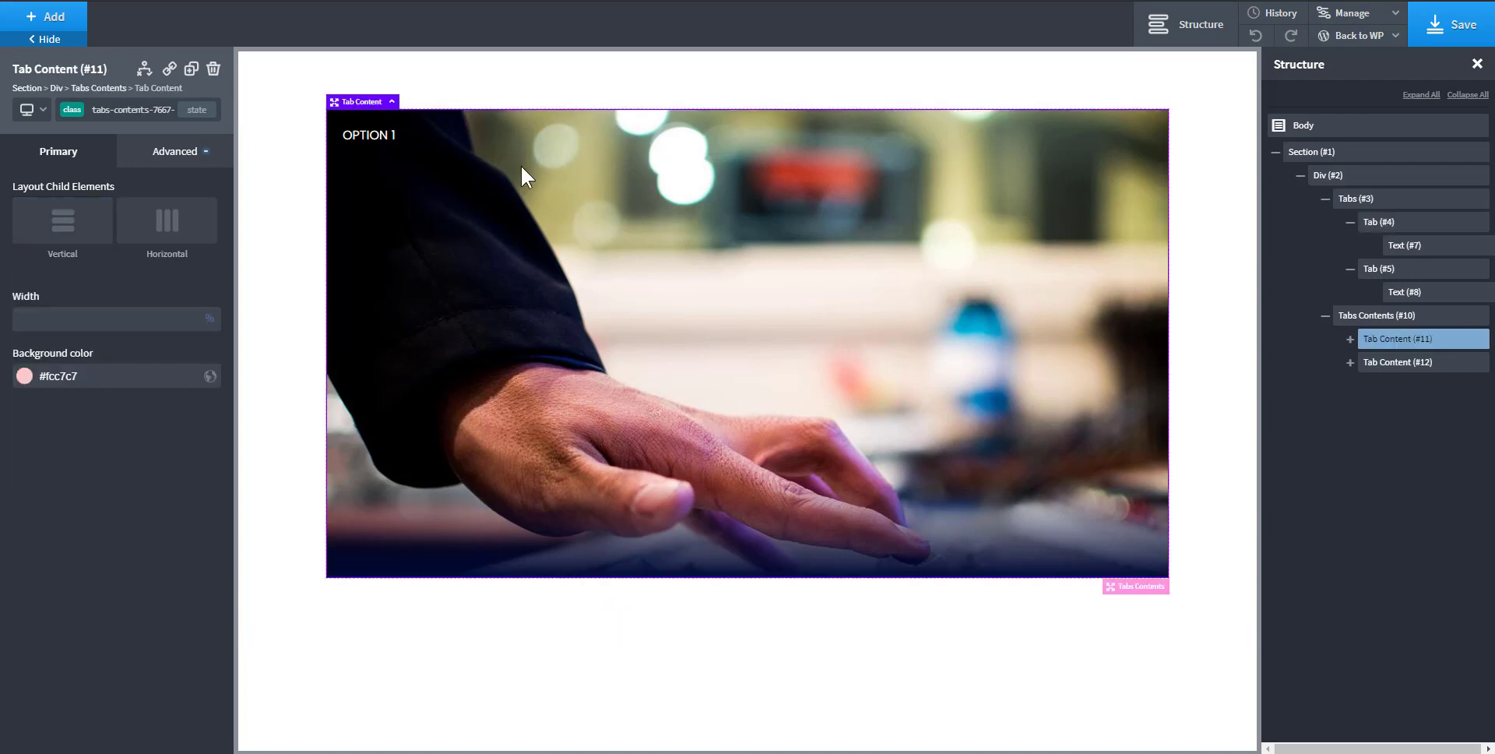
click(1299, 175)
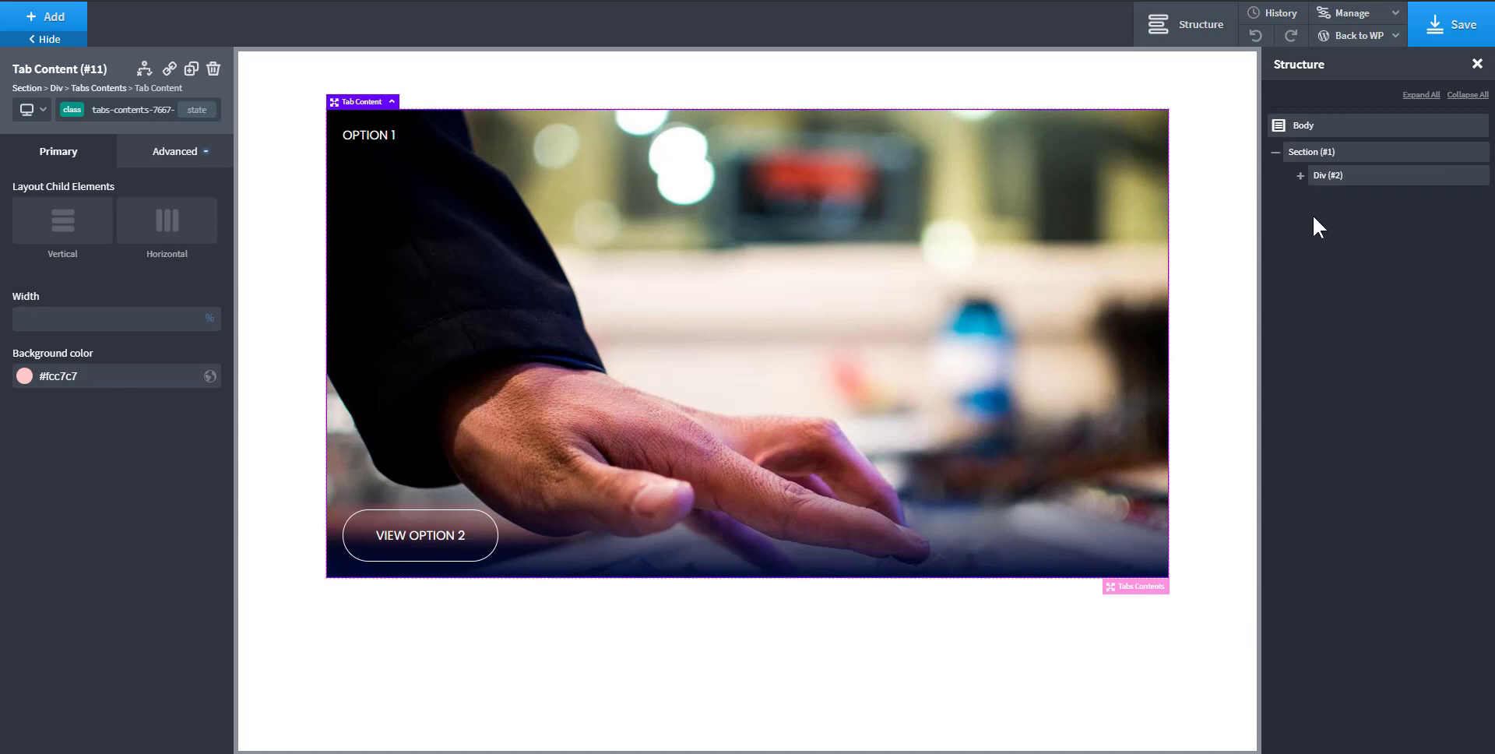
- Move the Tabs Contents element above the Tabs element inside the outer Div in the structure tree
click(1299, 176)
click(1325, 199)
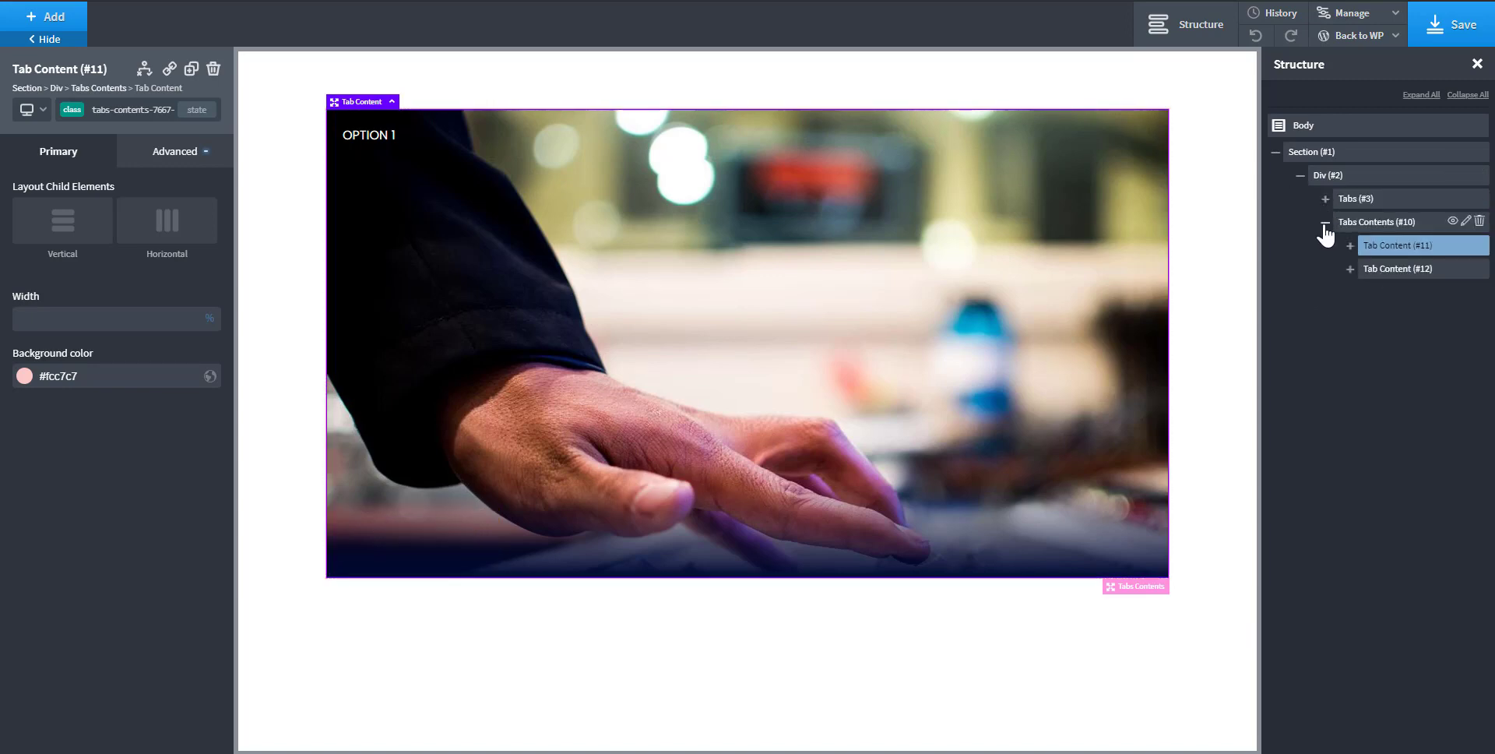
click(1325, 222)
click(1353, 178)
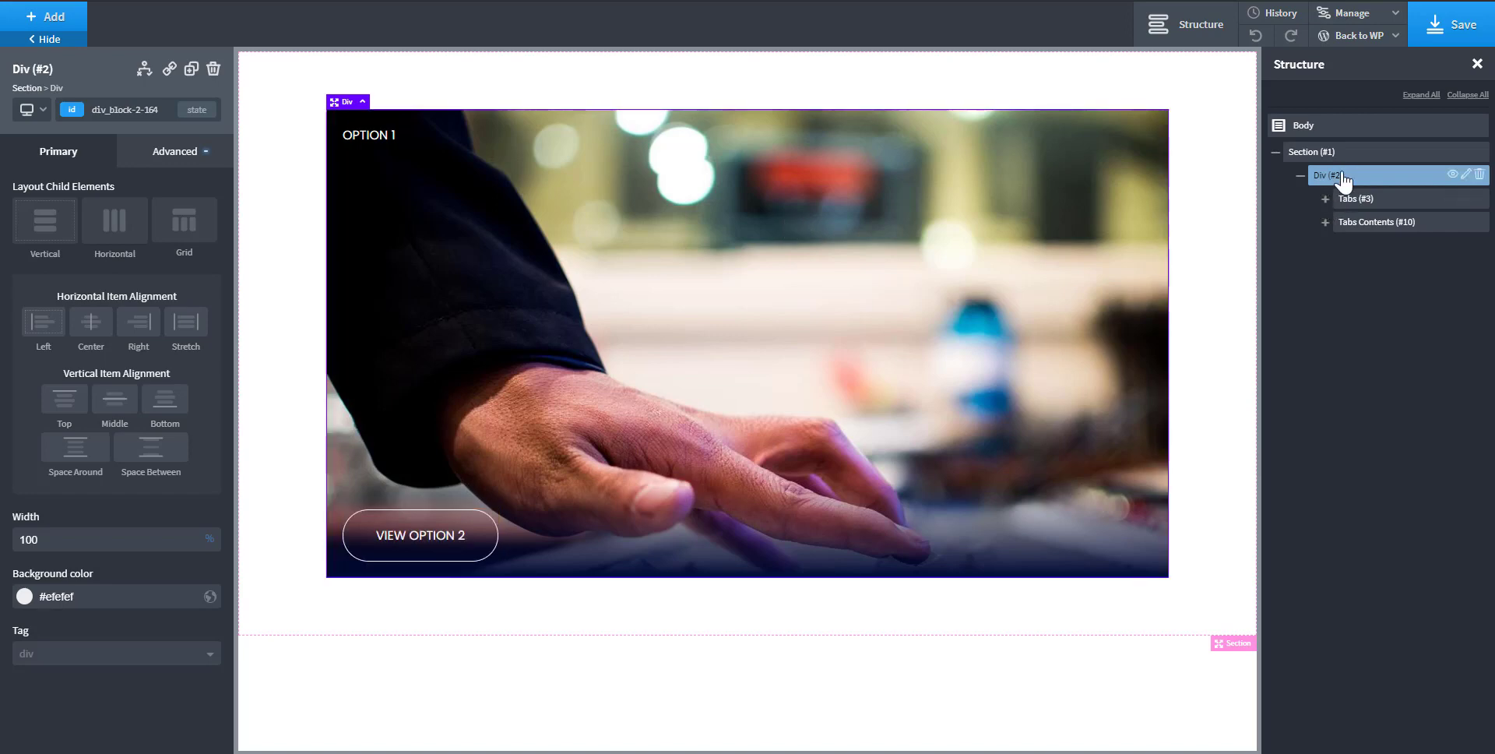
click(1362, 225)
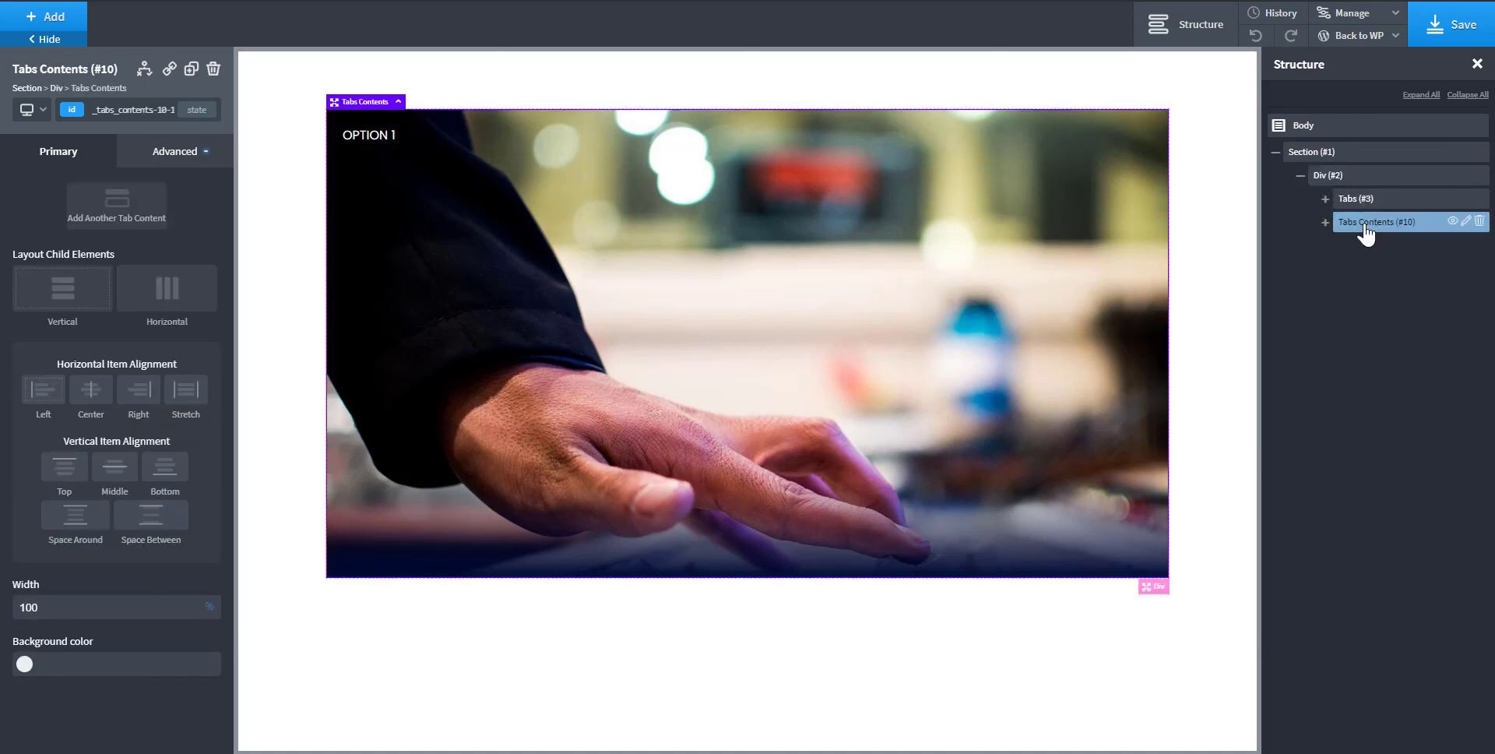
drag(1362, 227, 1359, 206)
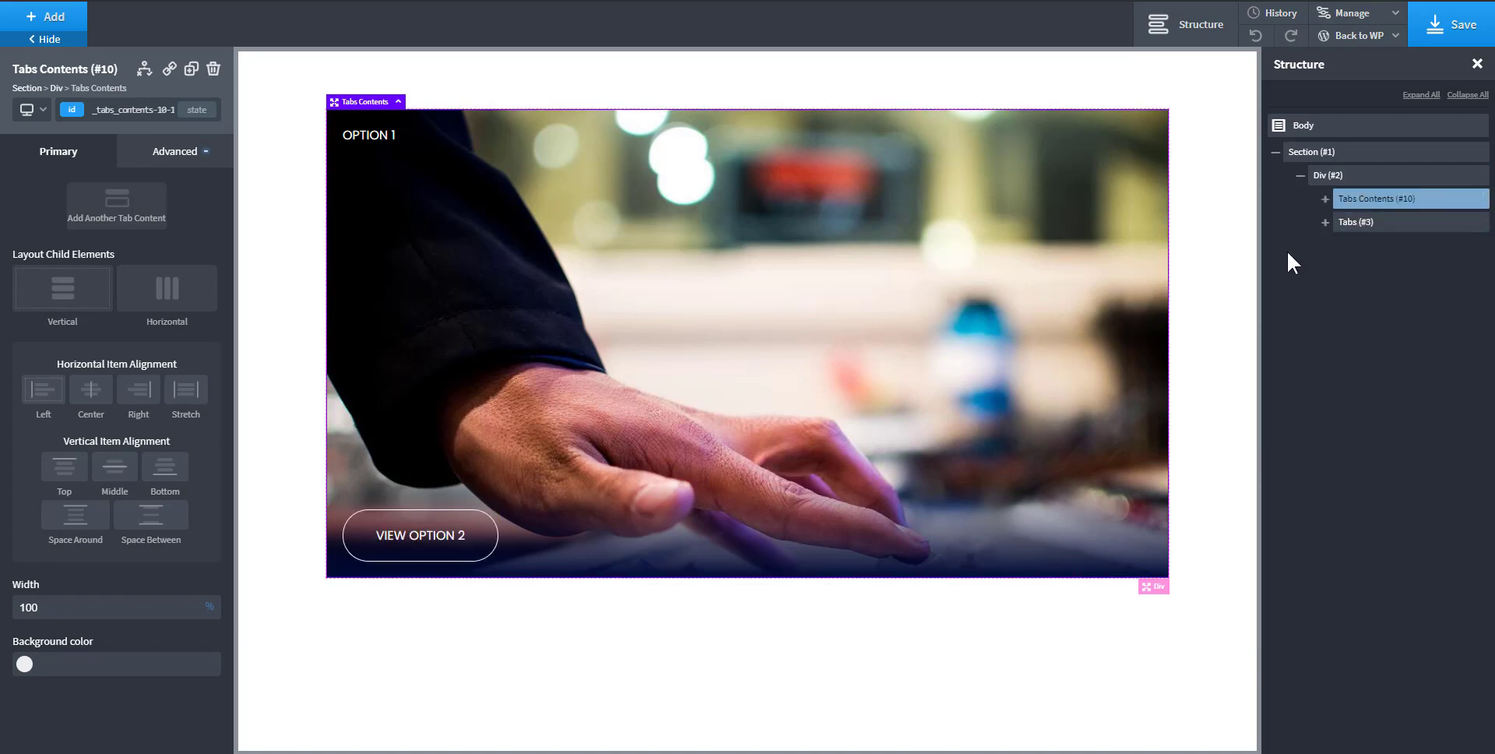
click(1374, 223)
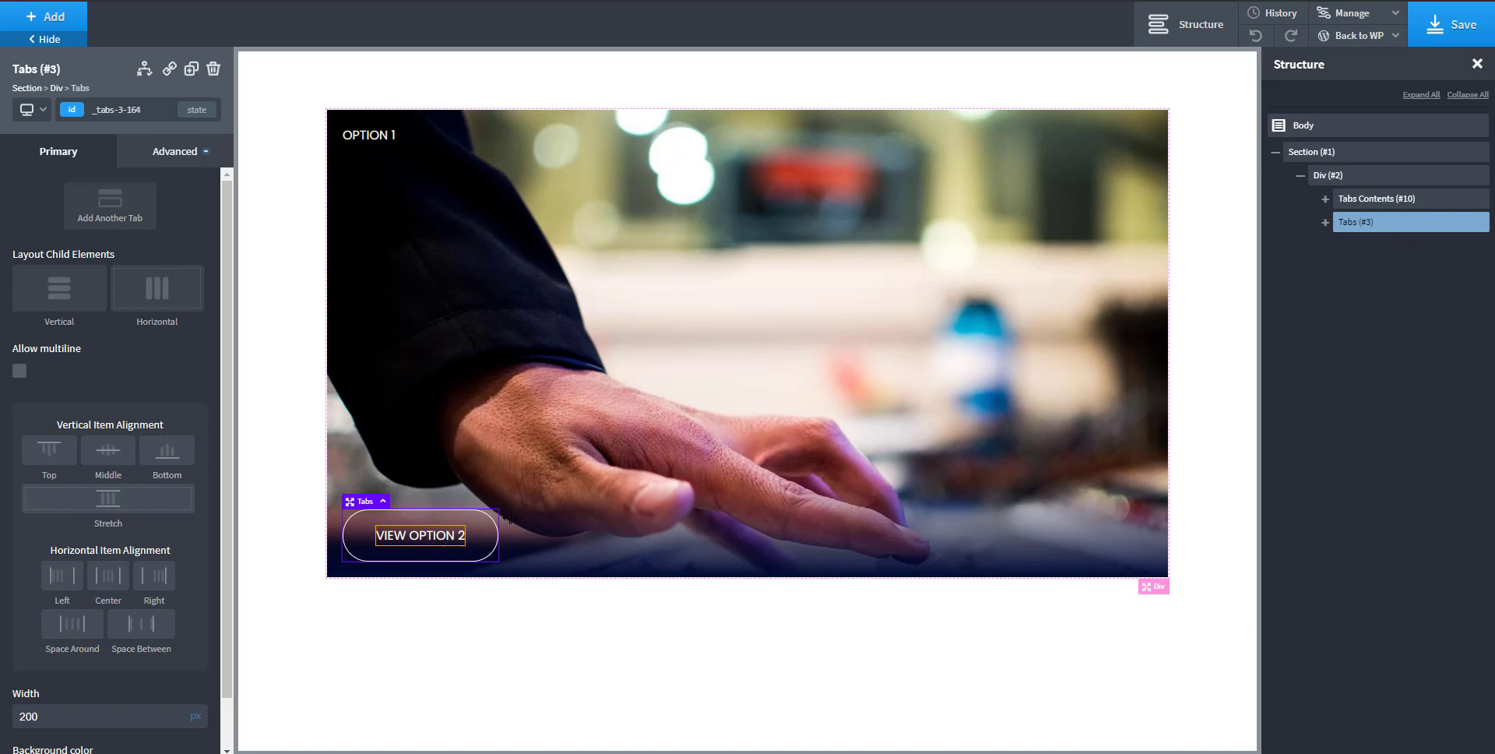
click(1361, 204)
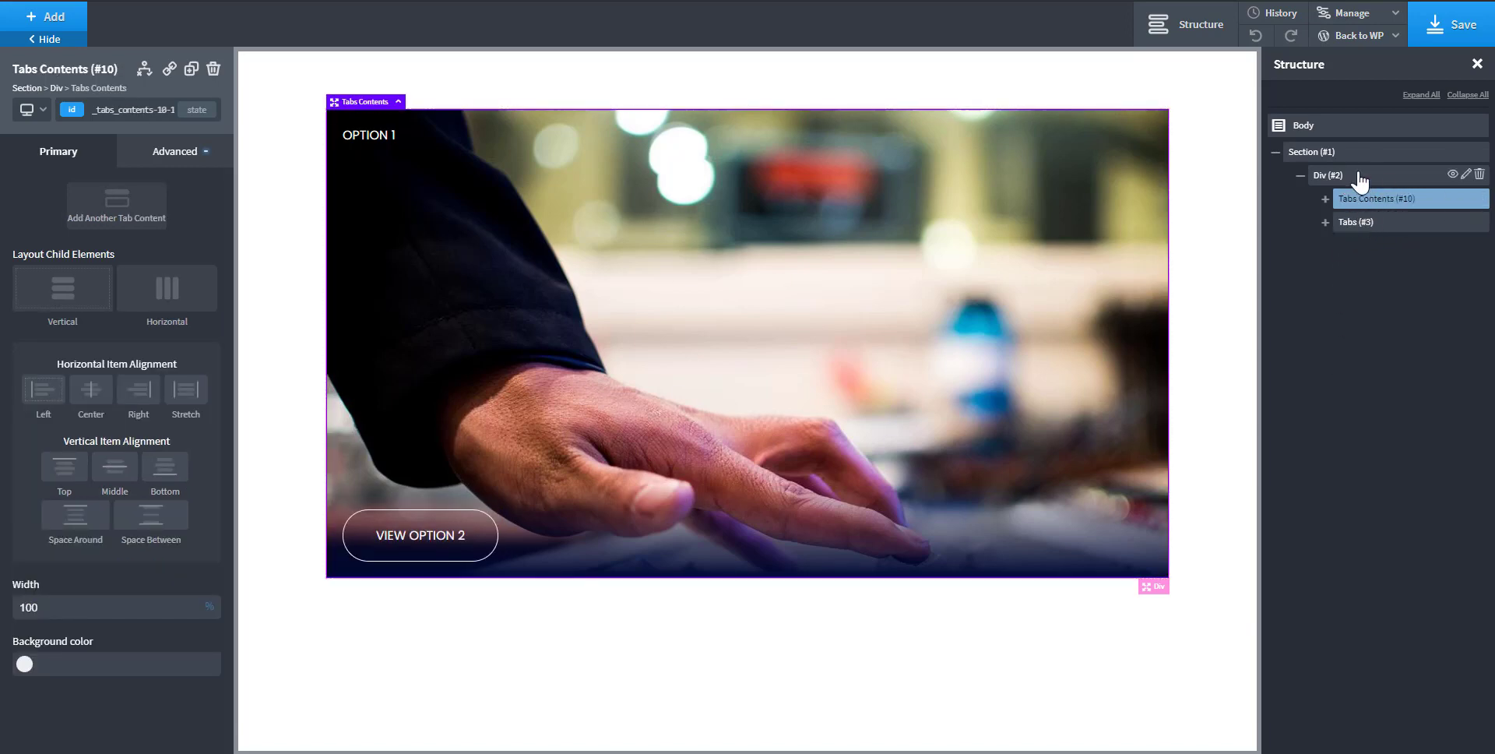
- Rename the first tab content inside Tabs Contents as OPTION 1
click(1325, 199)
click(1397, 225)
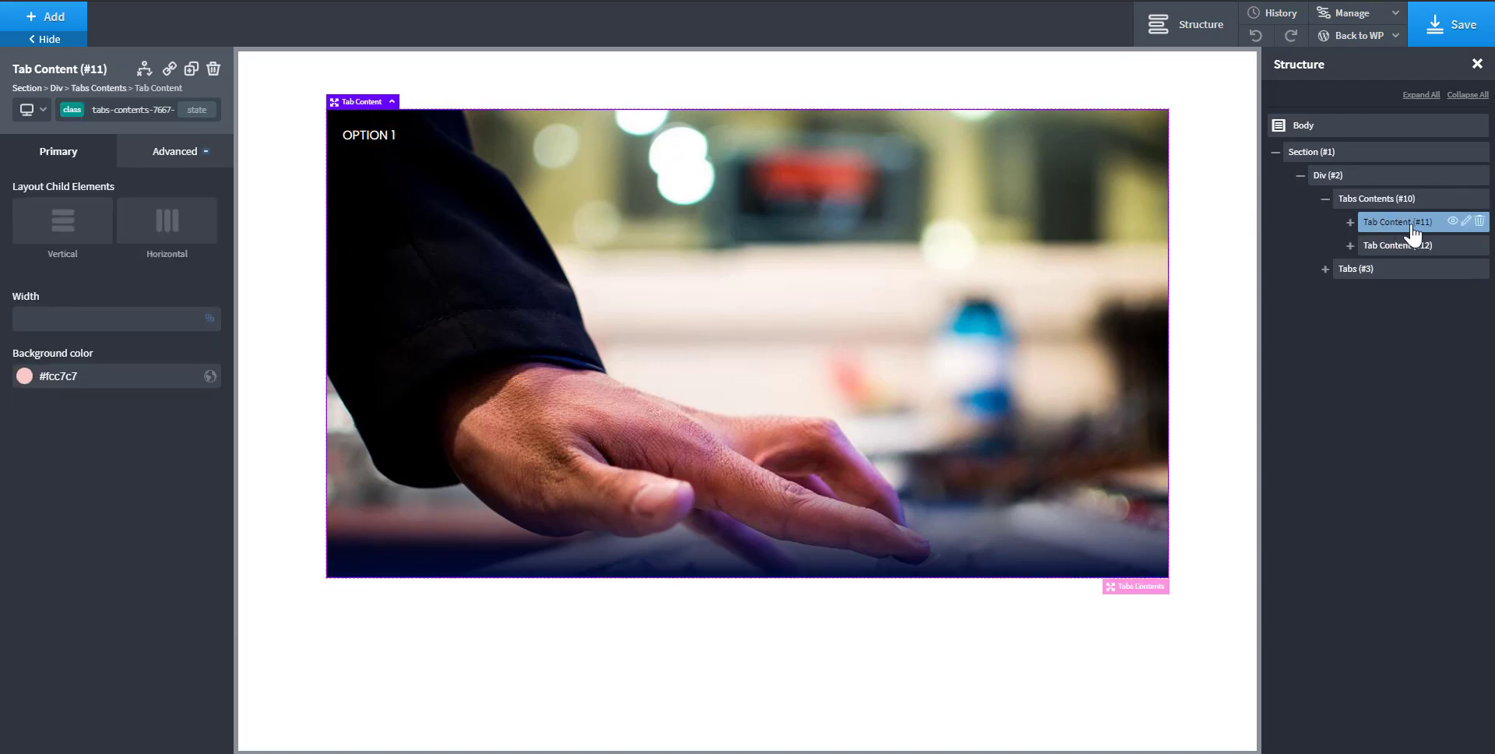
click(1465, 221)
click(1413, 289)
key(ctrl+a)
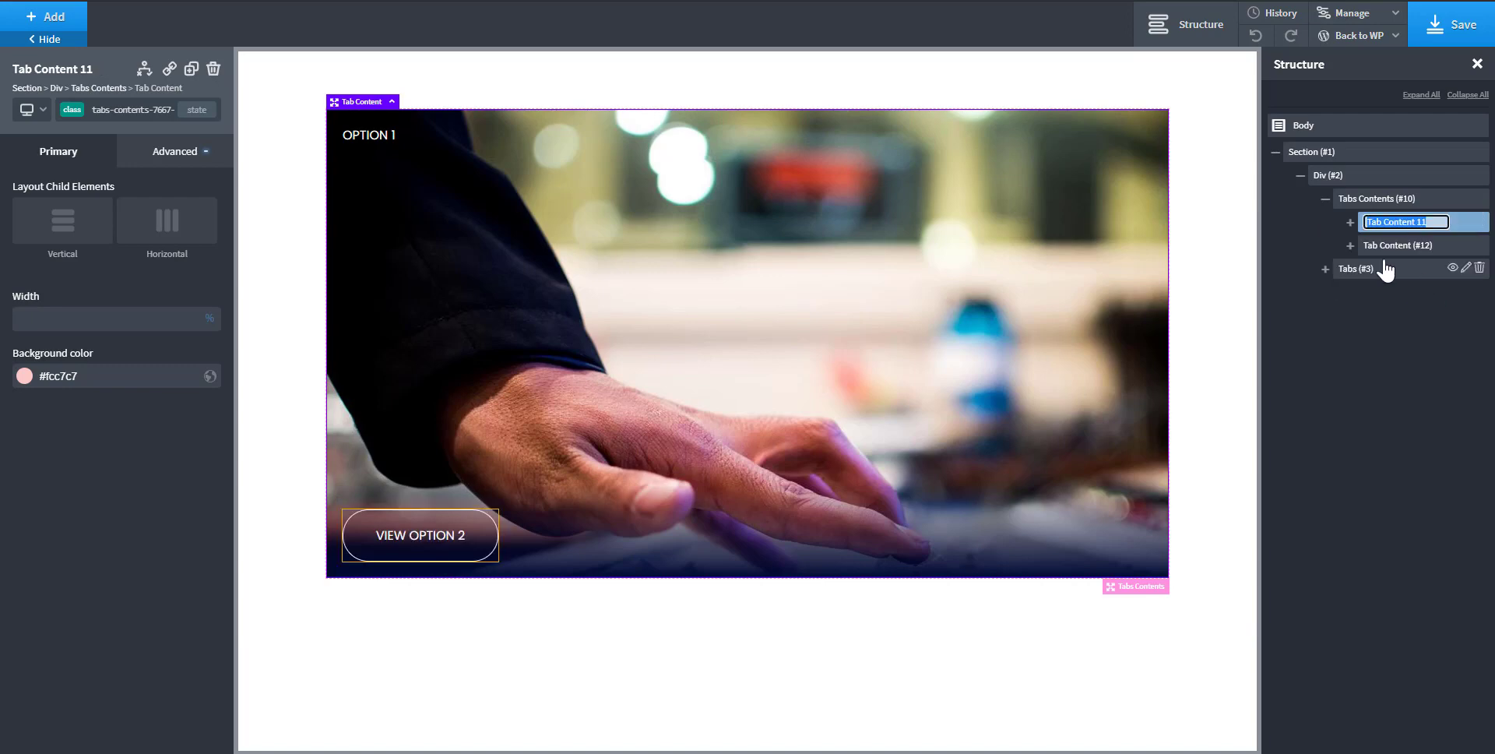
text(OPTION 1)
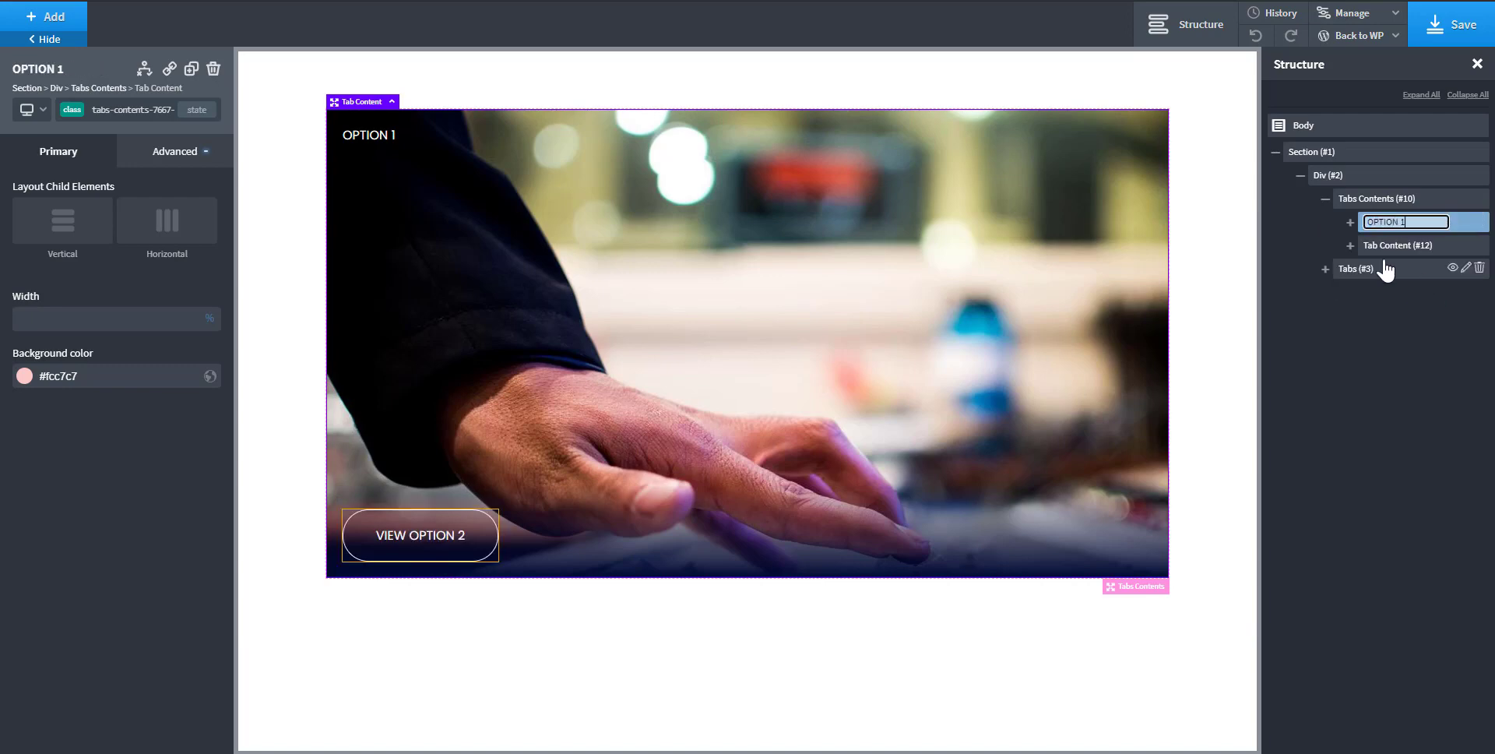
key(Return)
- Rename the second tab content inside Tabs Contents as OPTION 2
click(1456, 243)
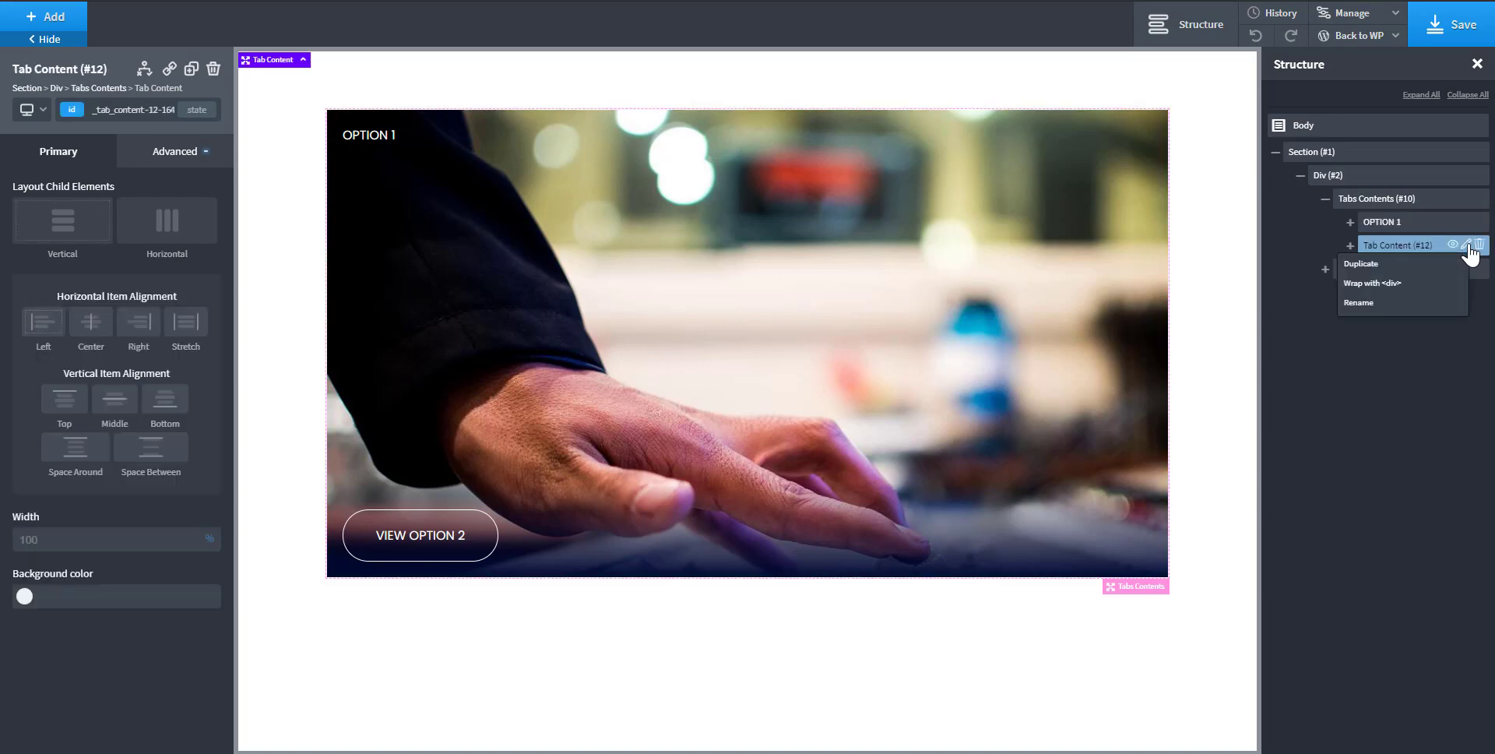
click(1410, 309)
key(ctrl+a)
text(O)
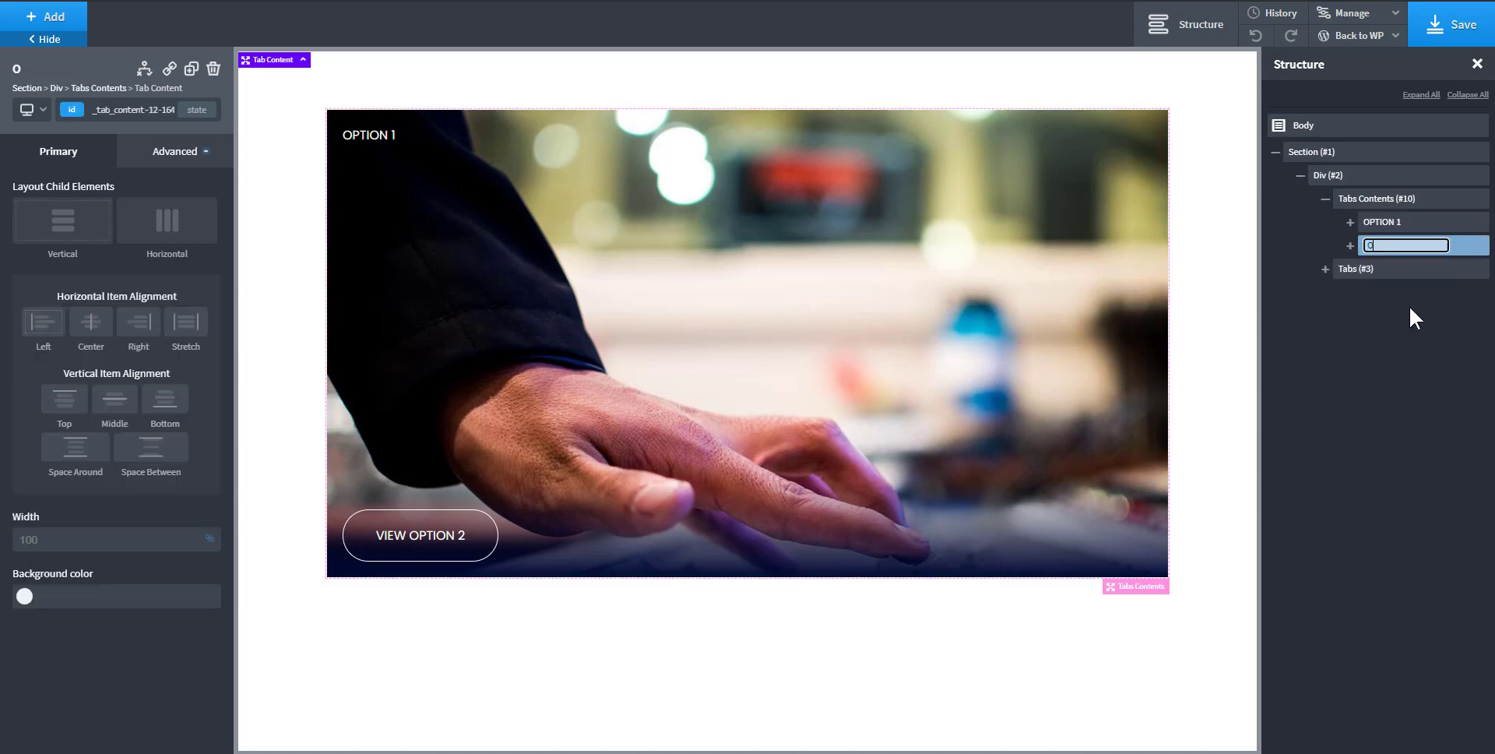
text(PTION 2)
key(Return)
- Expand the Tabs element and rename its first tab as VIEW OPTION 1
click(1325, 269)
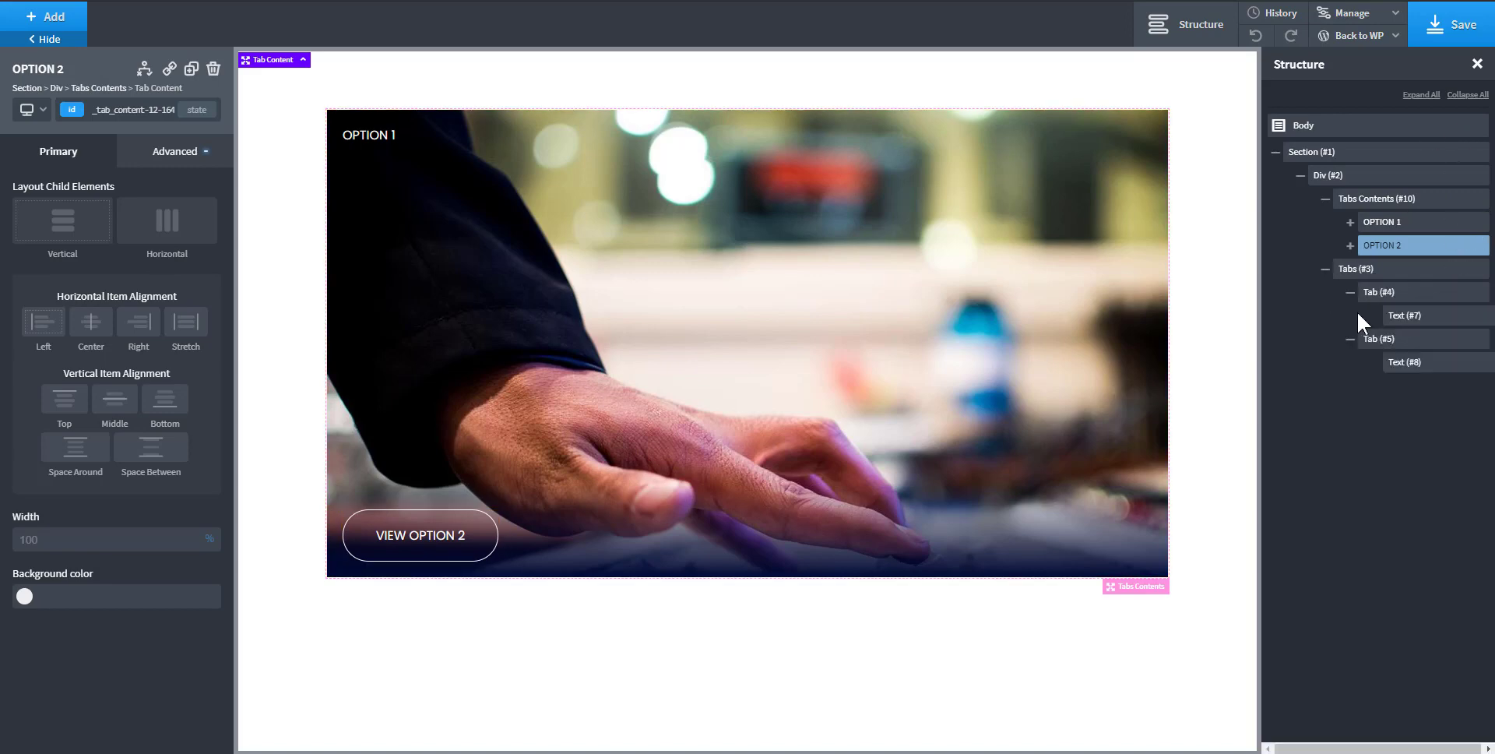
click(1393, 294)
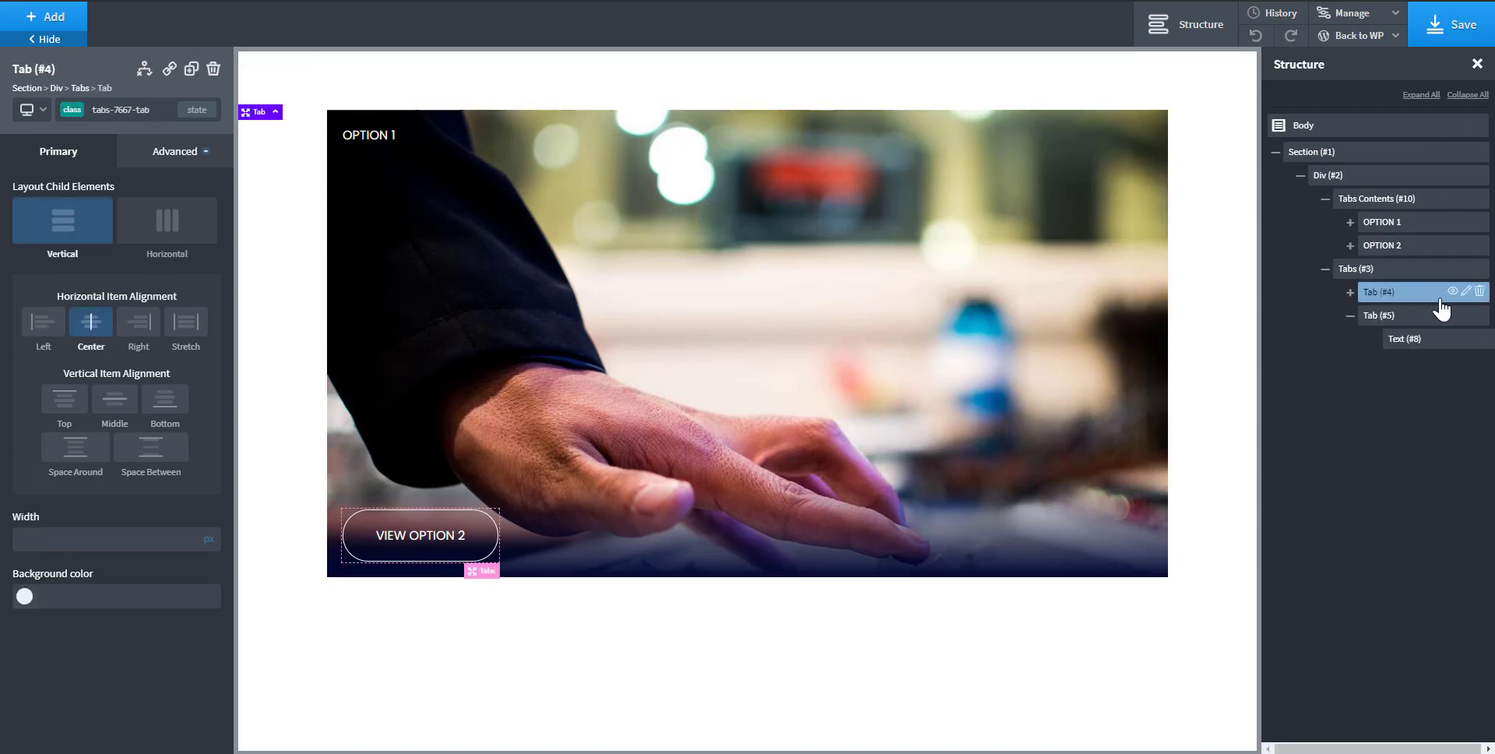
right_click(1456, 296)
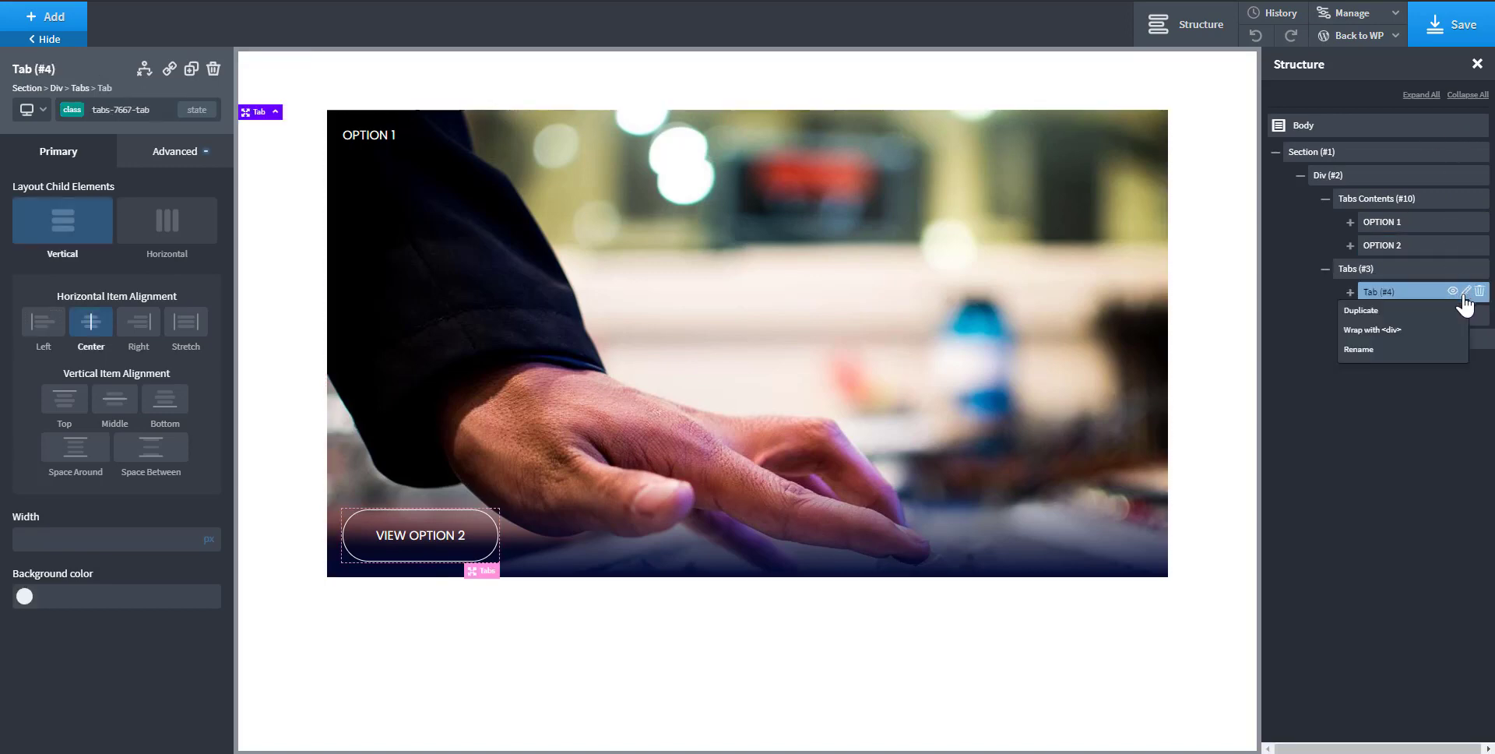
click(1393, 355)
text(VIEW)
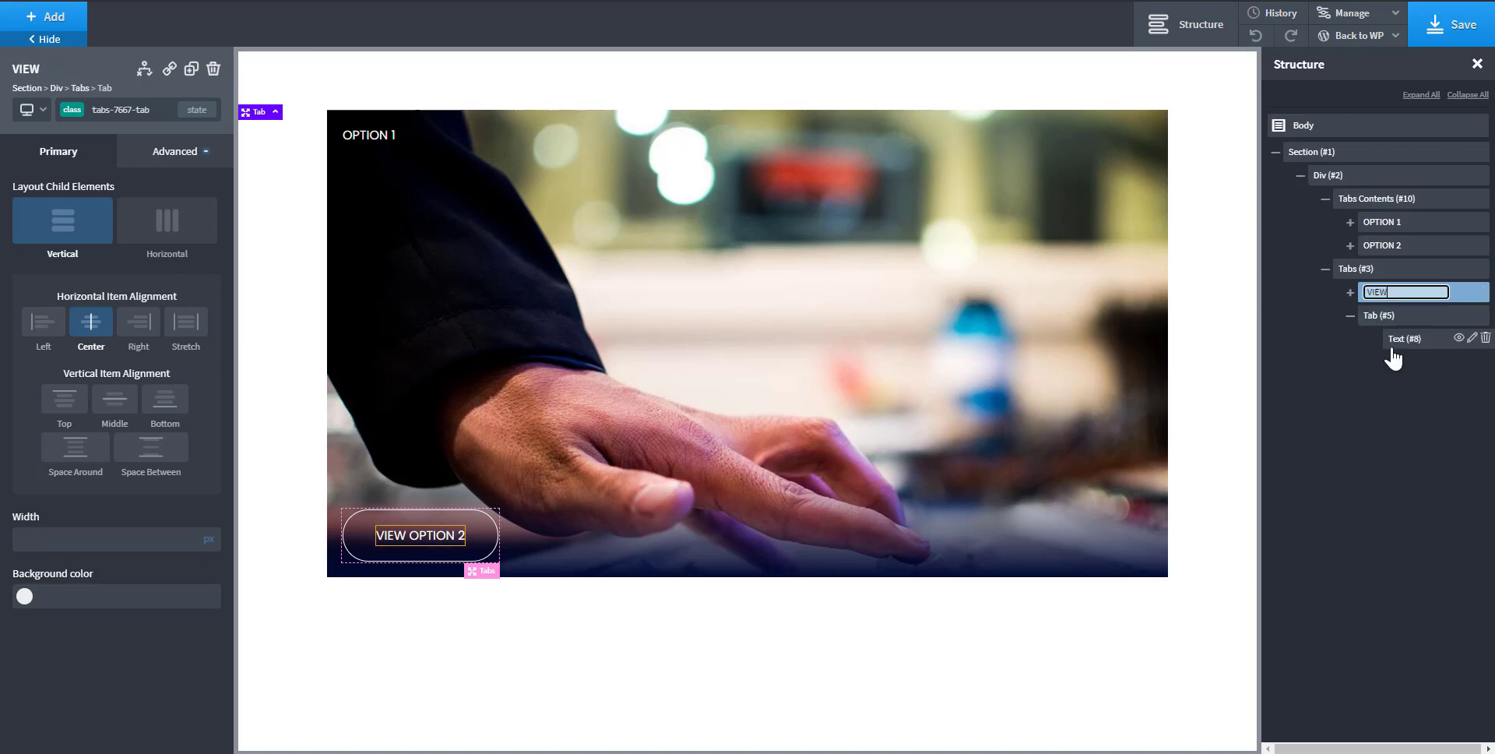
text( OPTION 1)
key(Return)
- Rename the second tab in the Tabs element as VIEW OPTION 2 and collapse its branch
click(1409, 324)
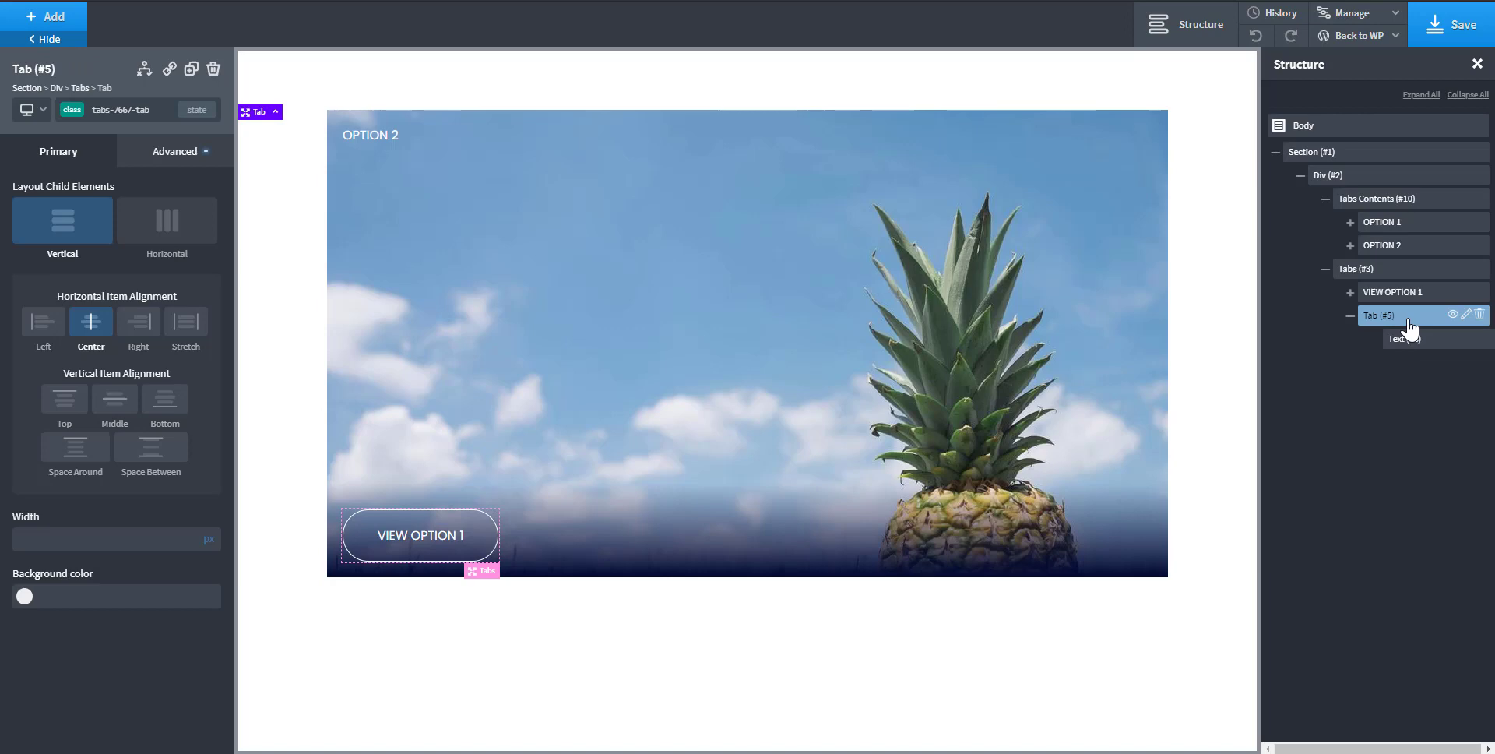
right_click(1468, 328)
click(1420, 380)
text(VI)
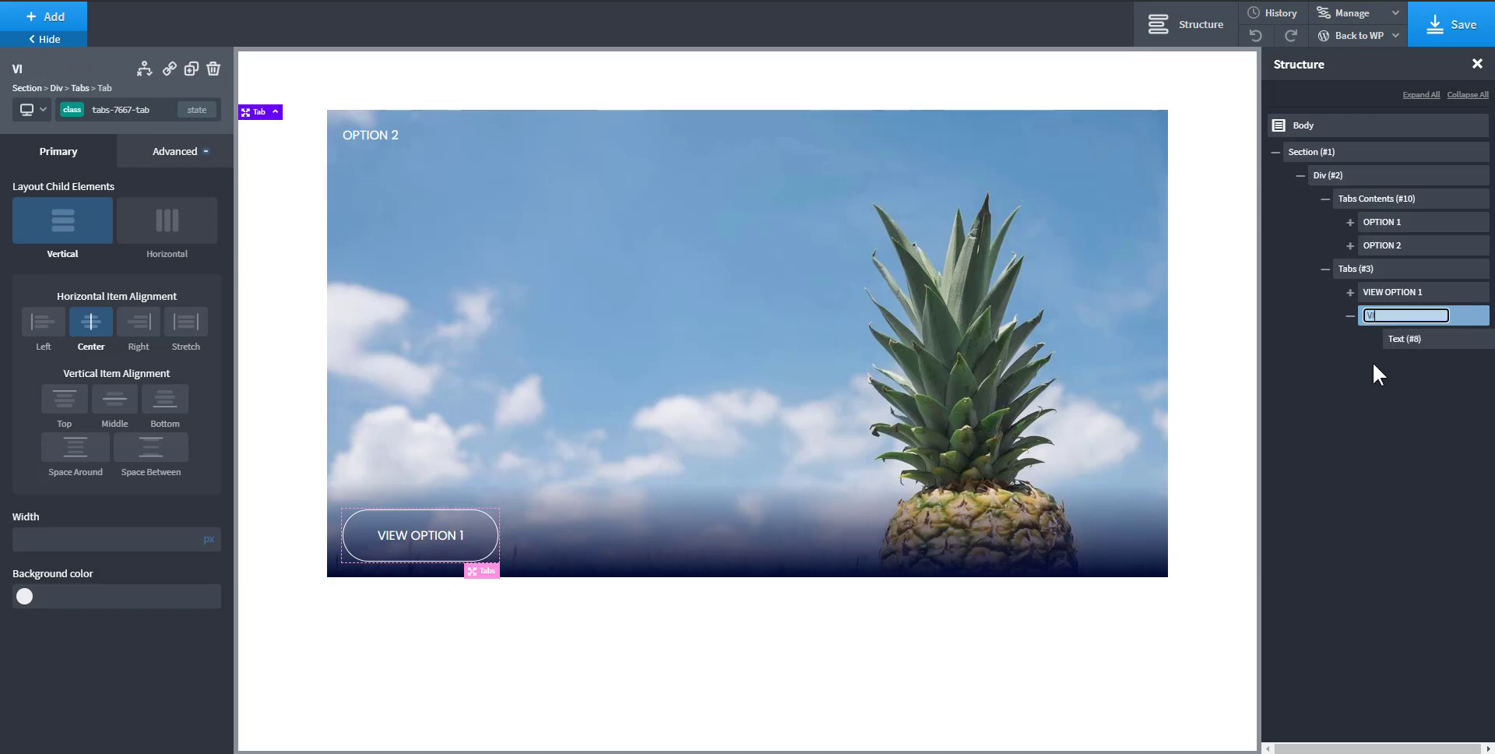
text(EW OPTION 2)
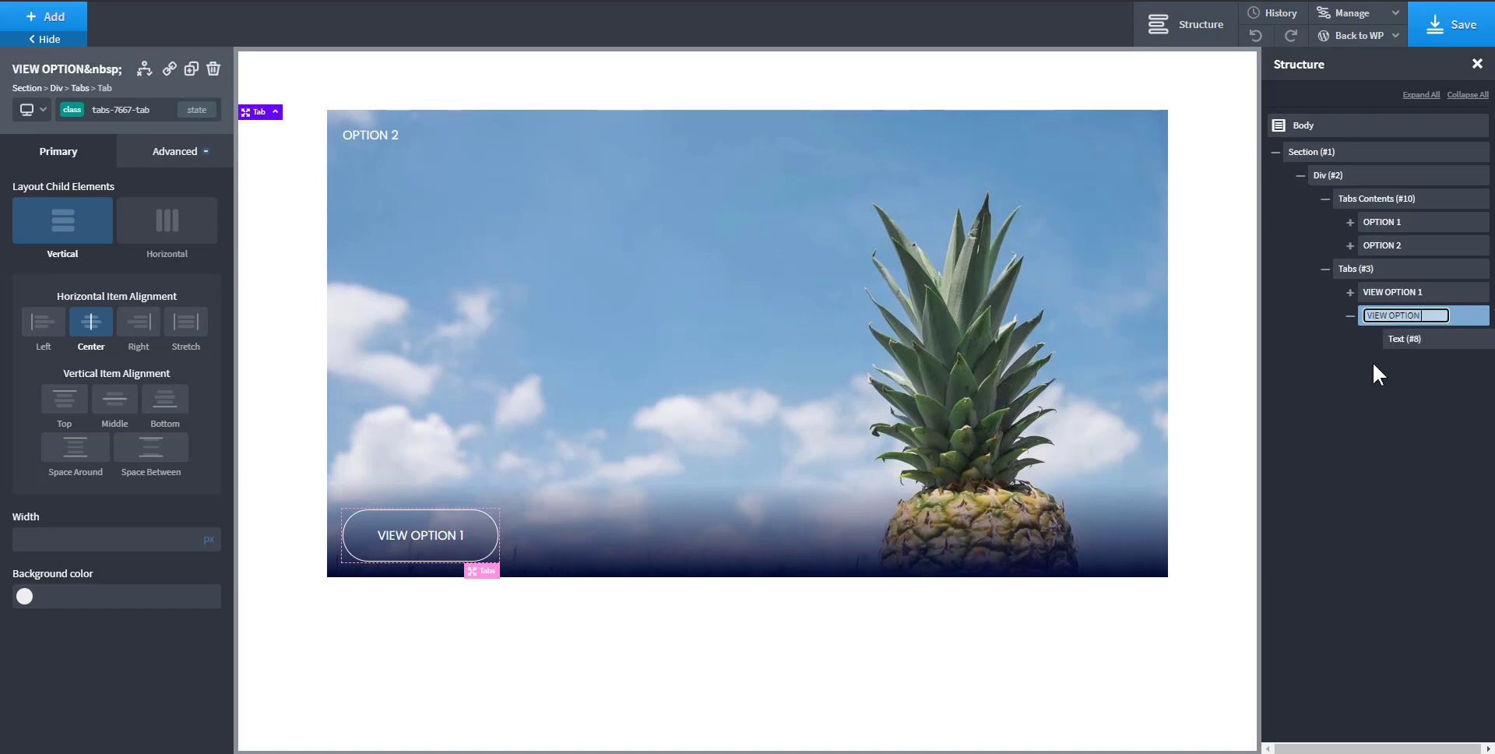
key(Return)
click(1350, 316)
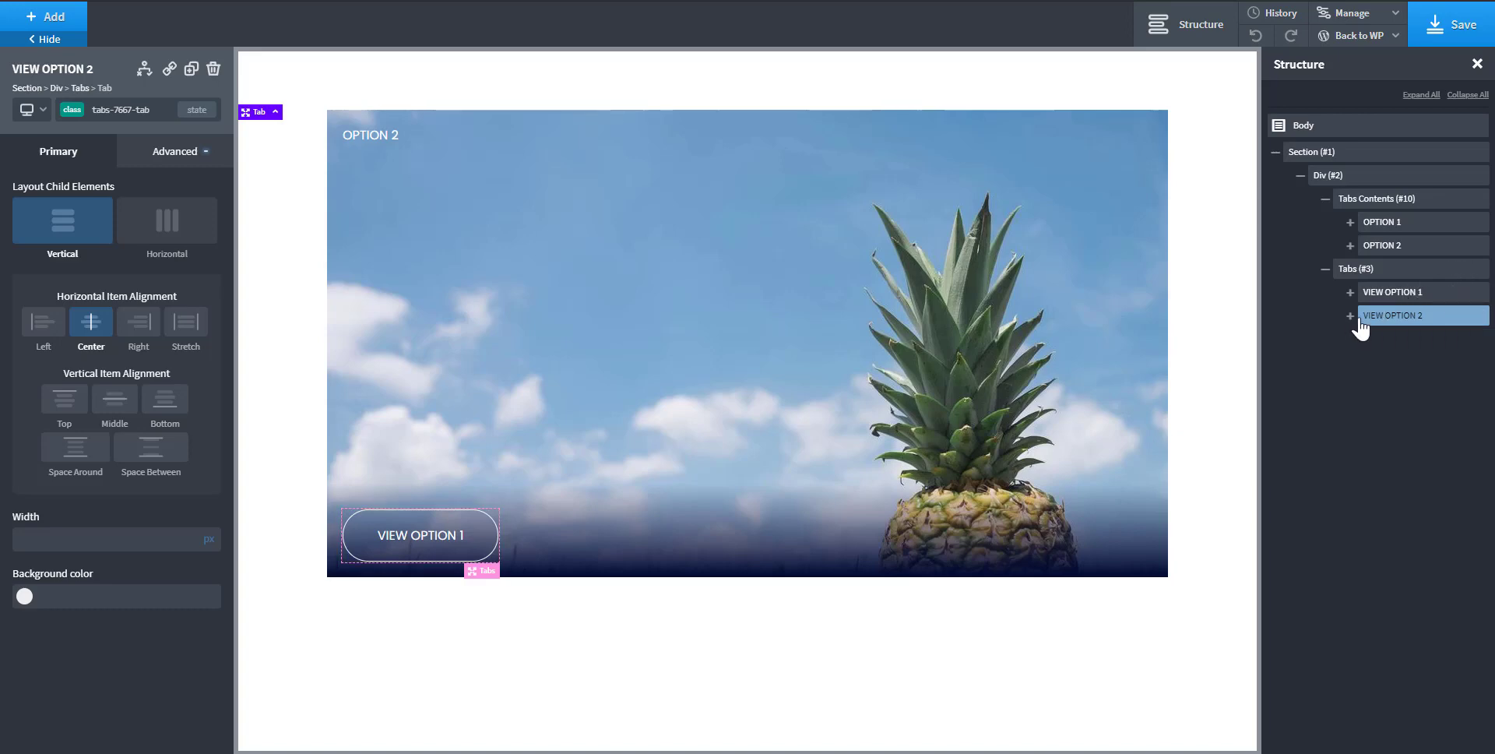
- Switch the preview back to the OPTION 1 content using the VIEW OPTION 1 toggle button on the canvas
click(1382, 224)
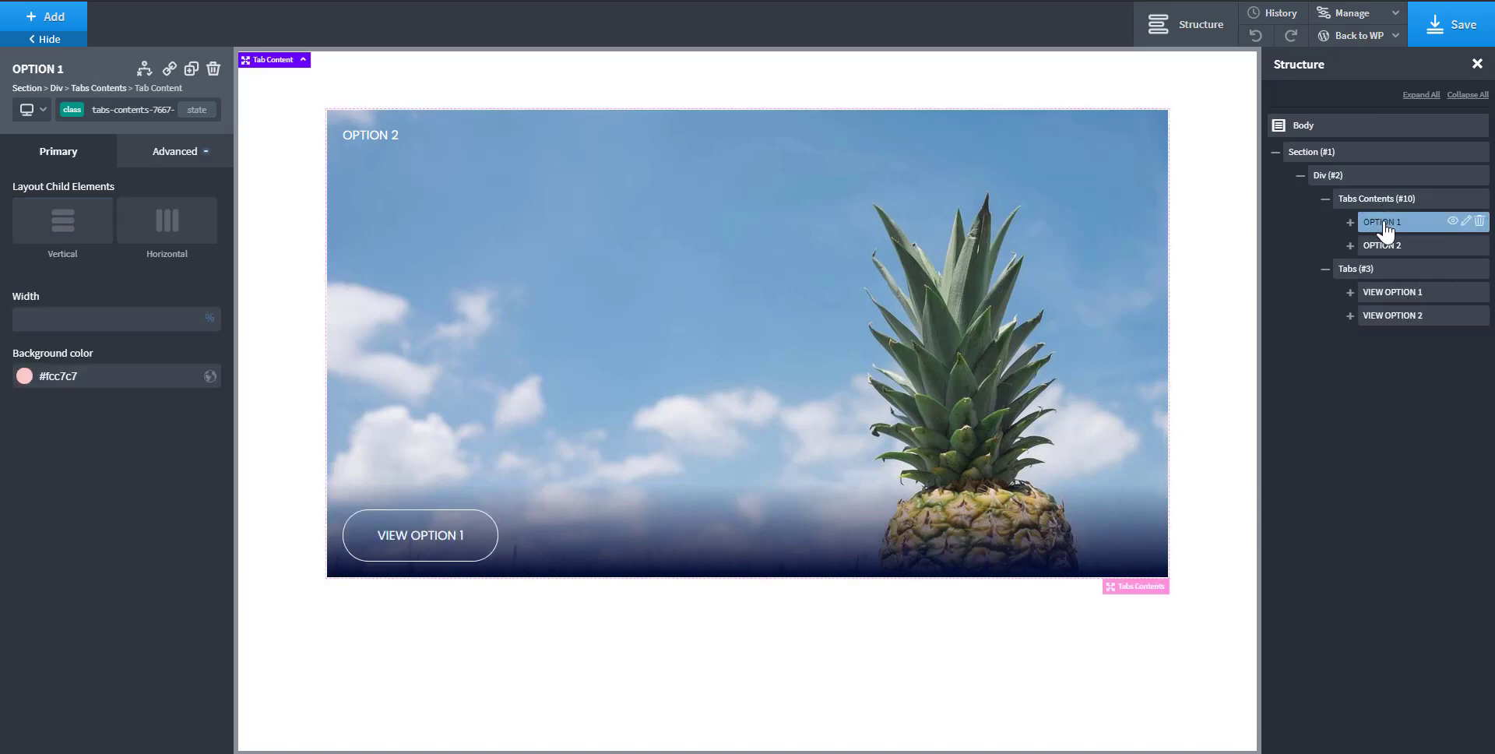
click(436, 534)
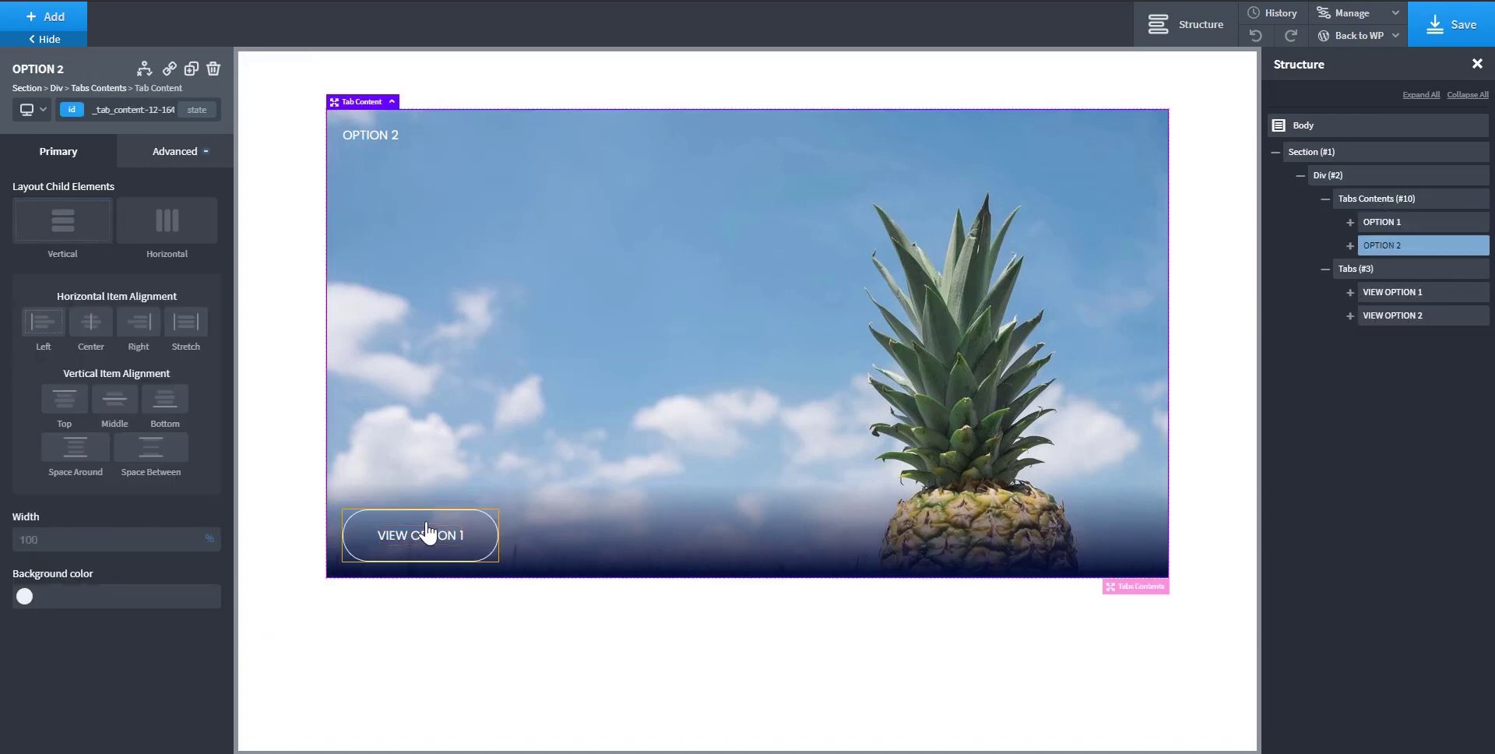
click(427, 534)
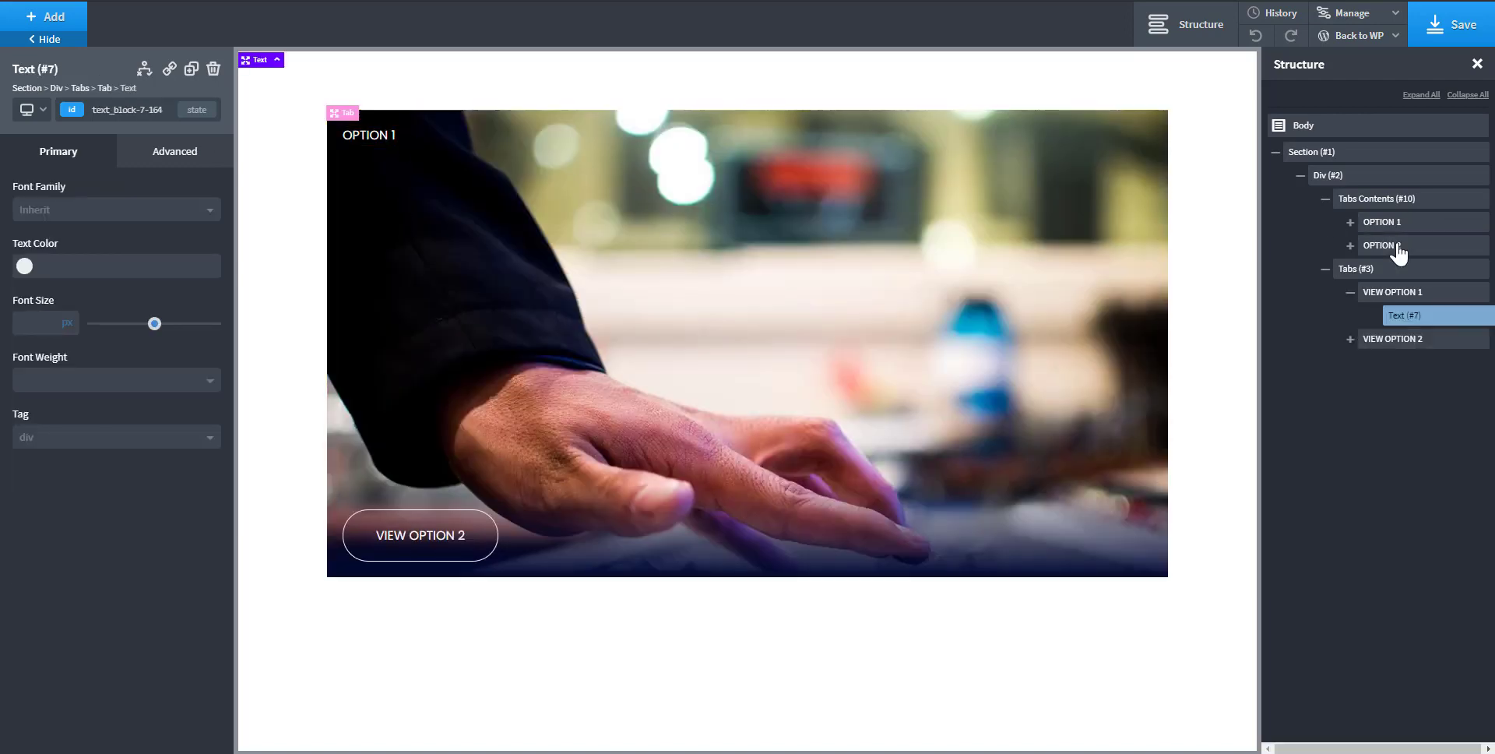
- Add a Div to the OPTION 1 tab content, place it above the text, and nest the text inside it
click(1379, 222)
click(1350, 222)
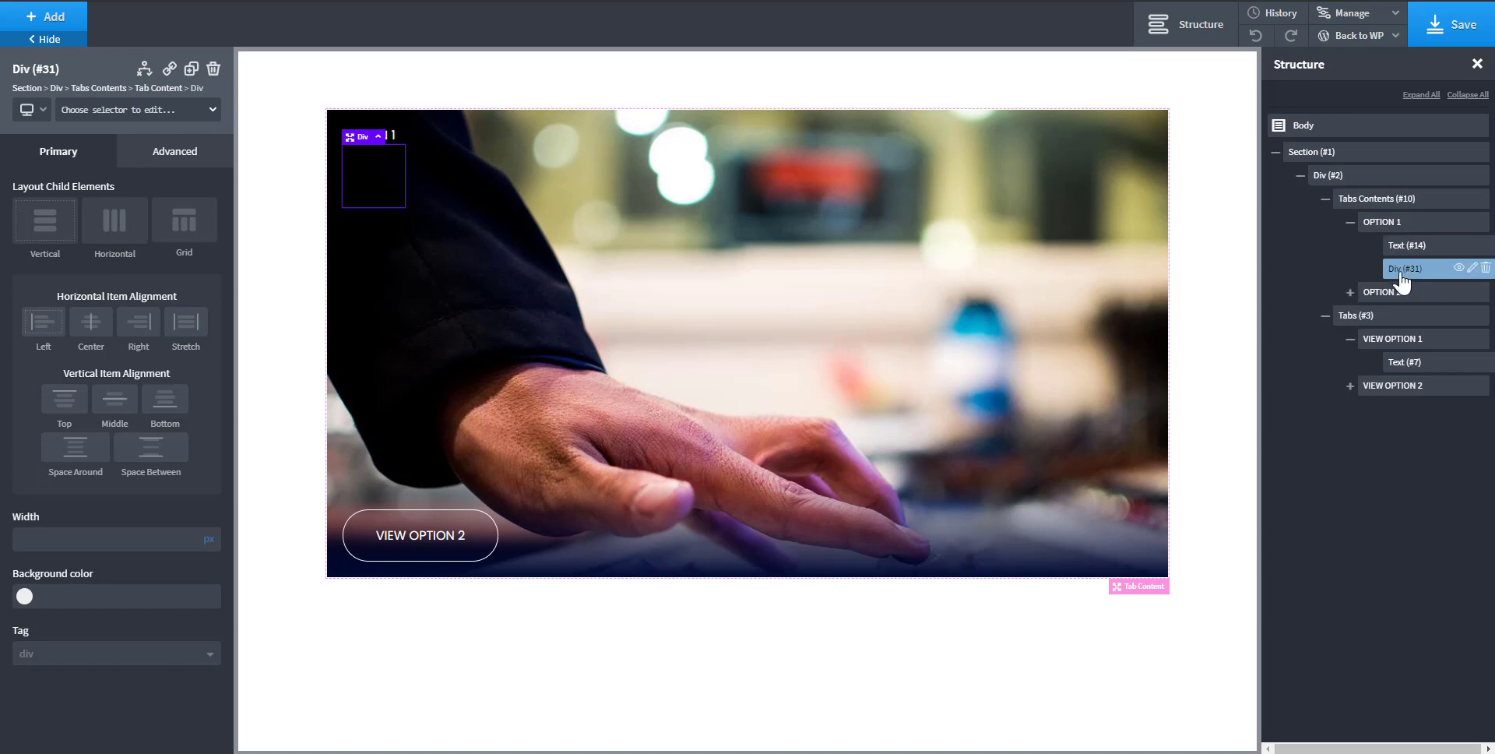
drag(1402, 272, 1411, 248)
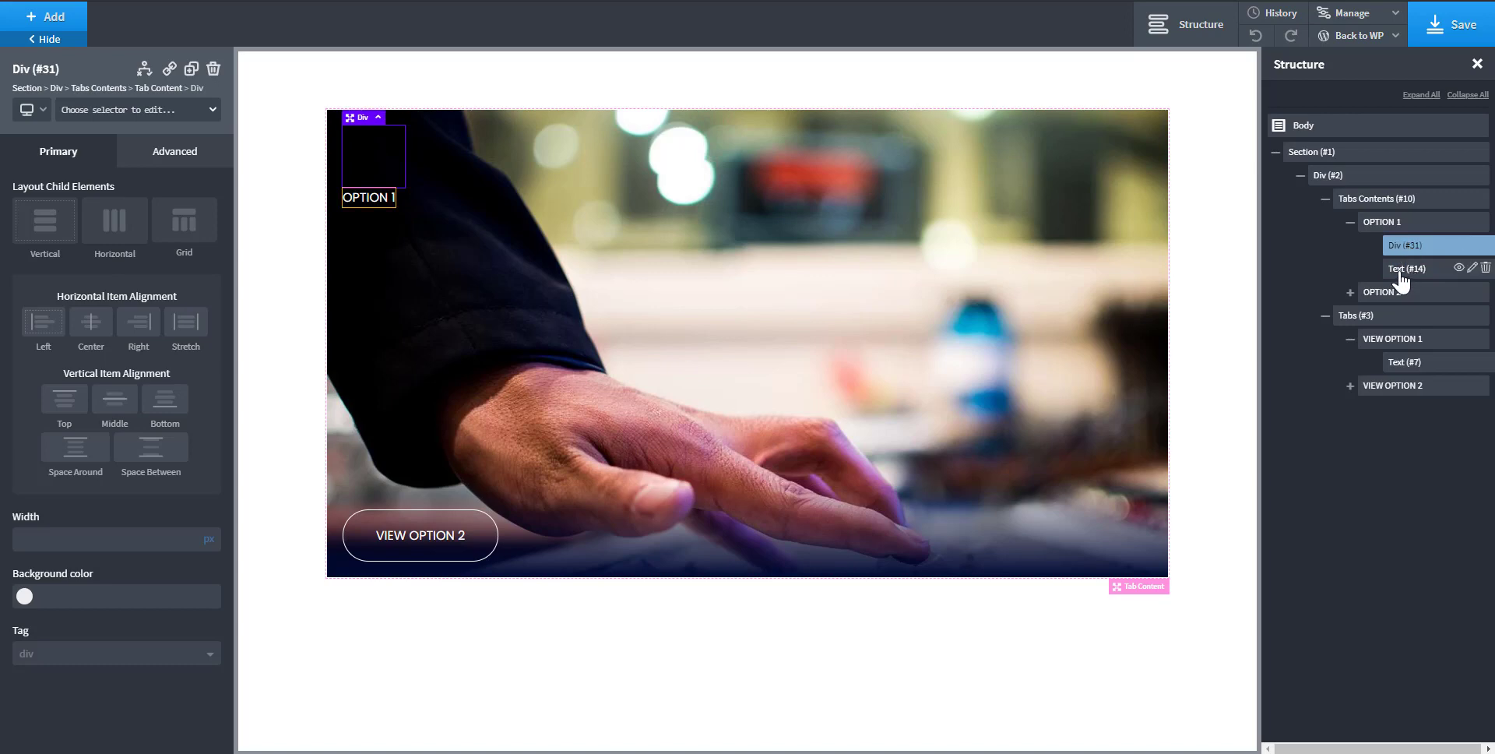
mouse_move(1401, 279)
mouse_down()
mouse_move(1426, 274)
mouse_move(1401, 268)
mouse_up()
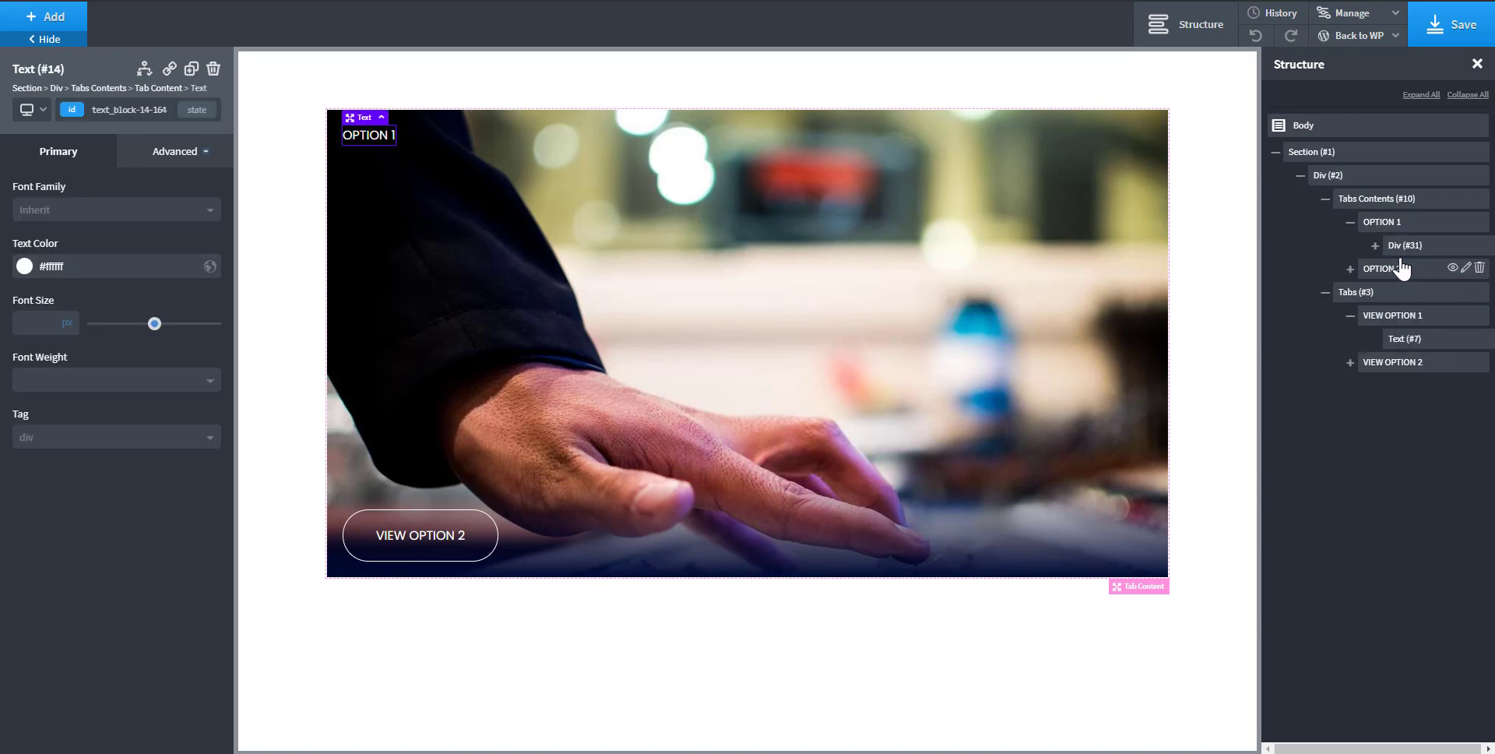
- Give the new Div in OPTION 1 the dark blue global background color and a width of 30%
click(1402, 246)
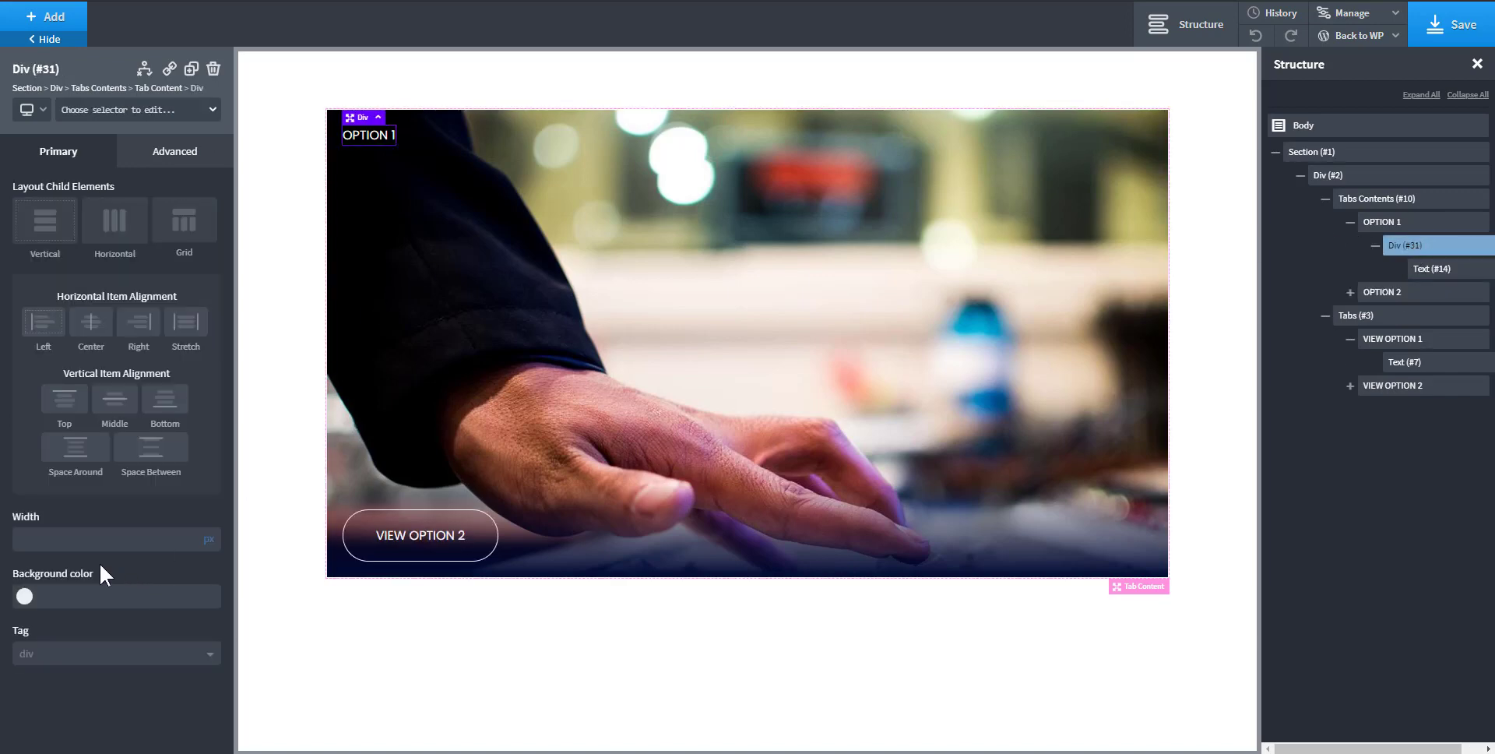
click(24, 597)
scroll(56, 568, down, 1)
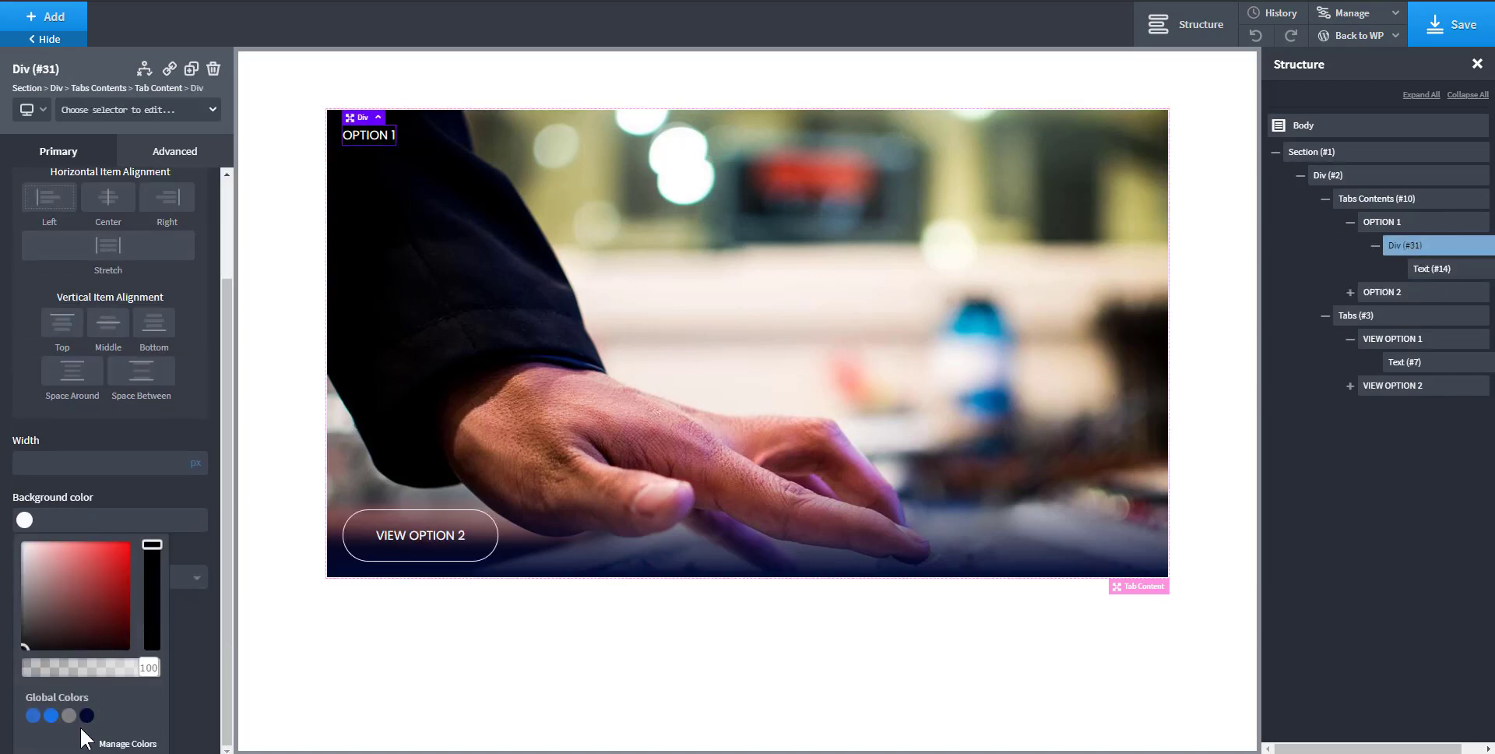
click(86, 714)
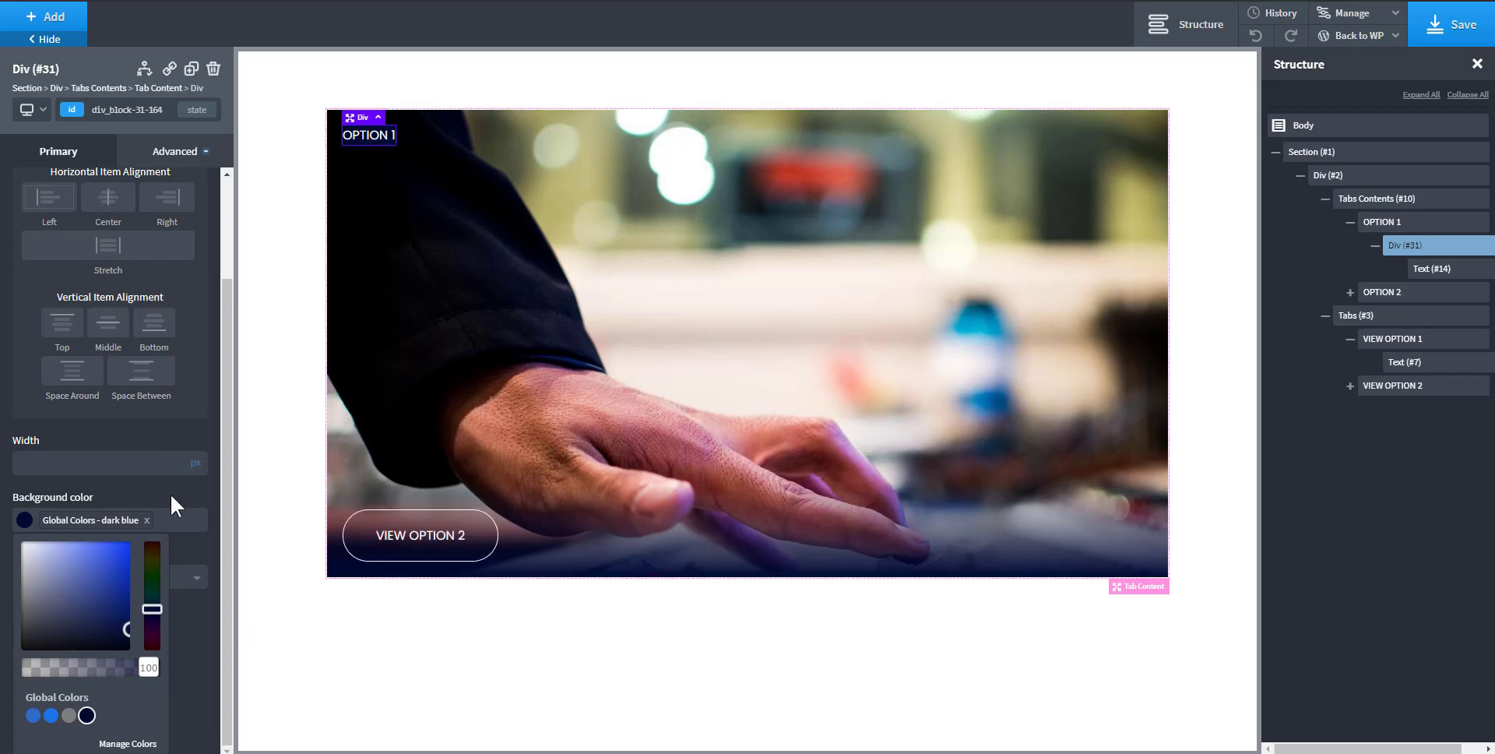
click(155, 425)
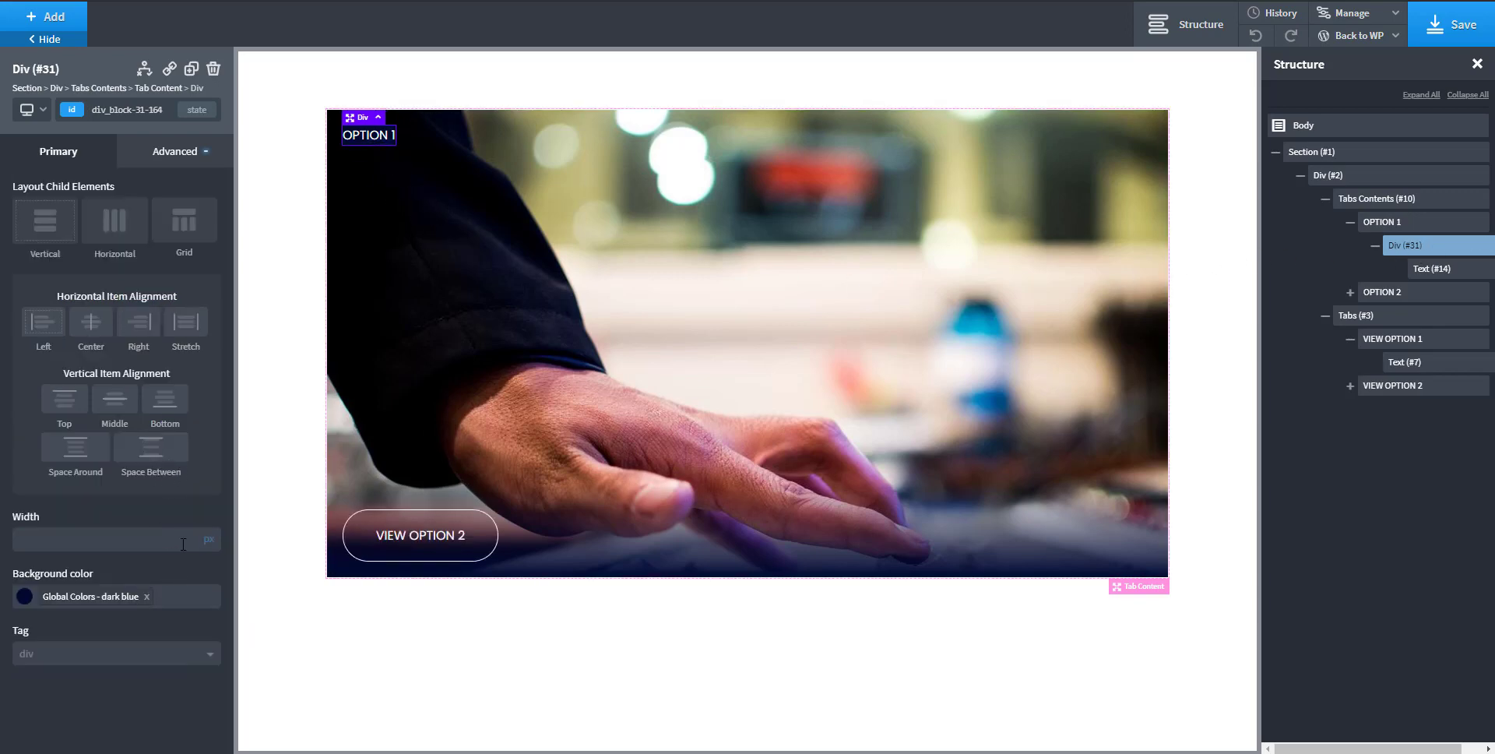
click(204, 550)
text(30)
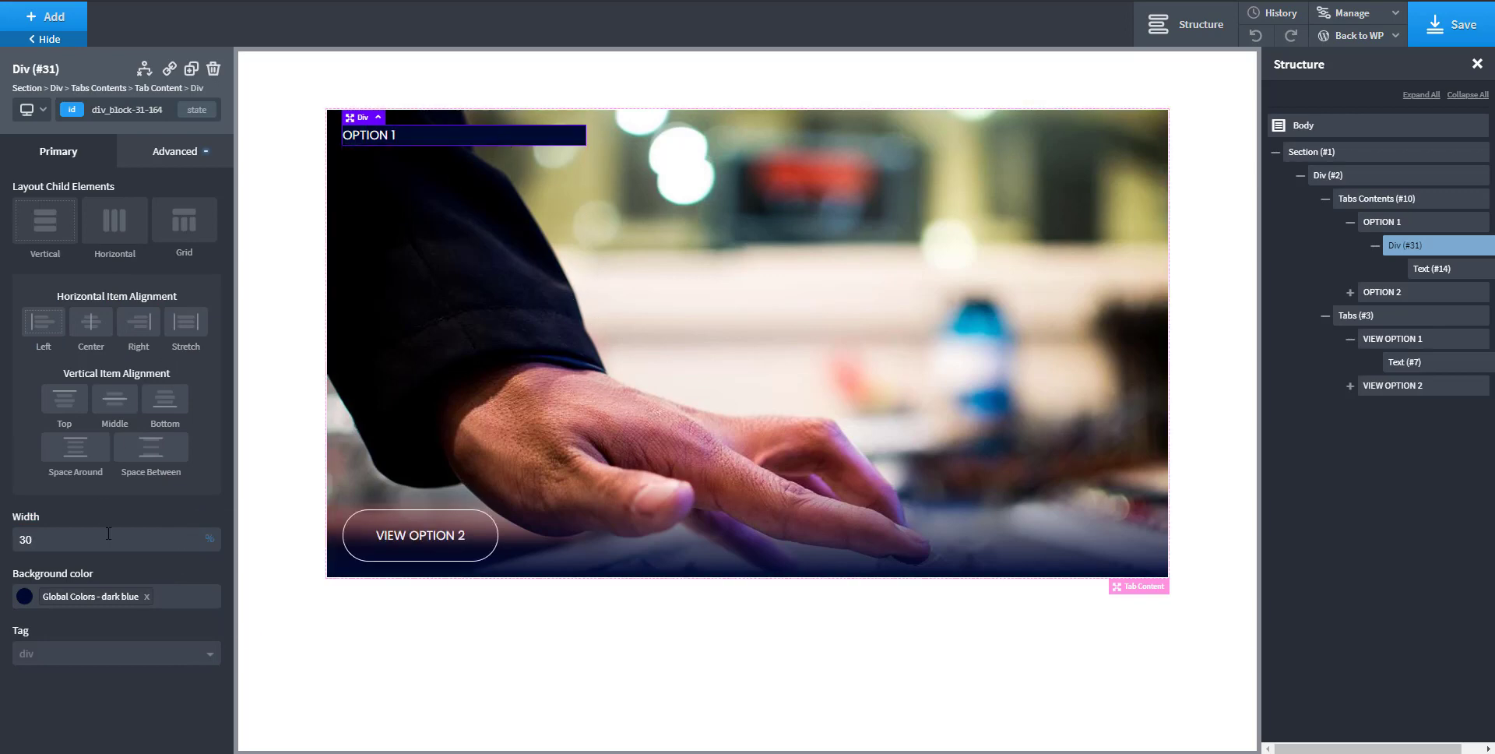
- Check the new Div's size and spacing settings and select the OPTION 1 tab content
click(199, 159)
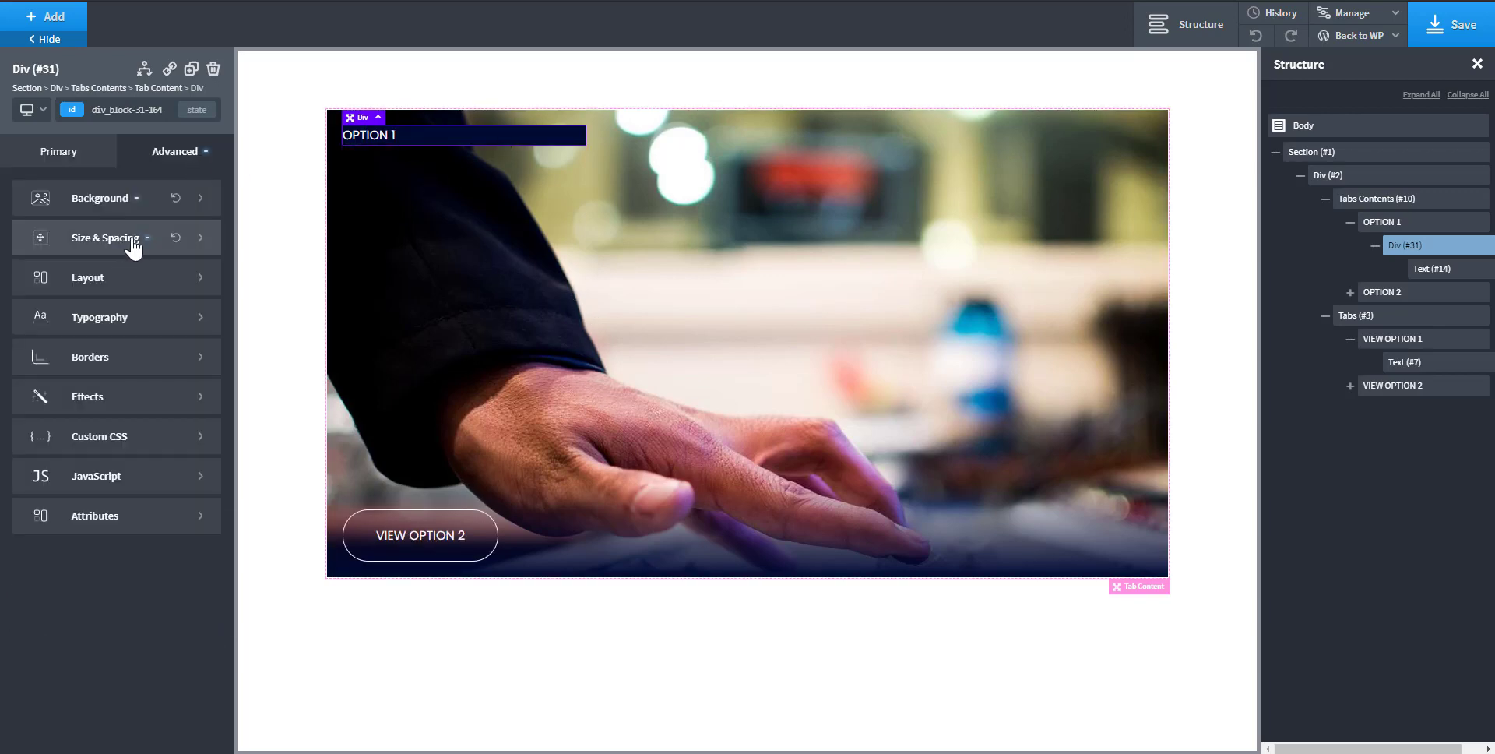
click(134, 246)
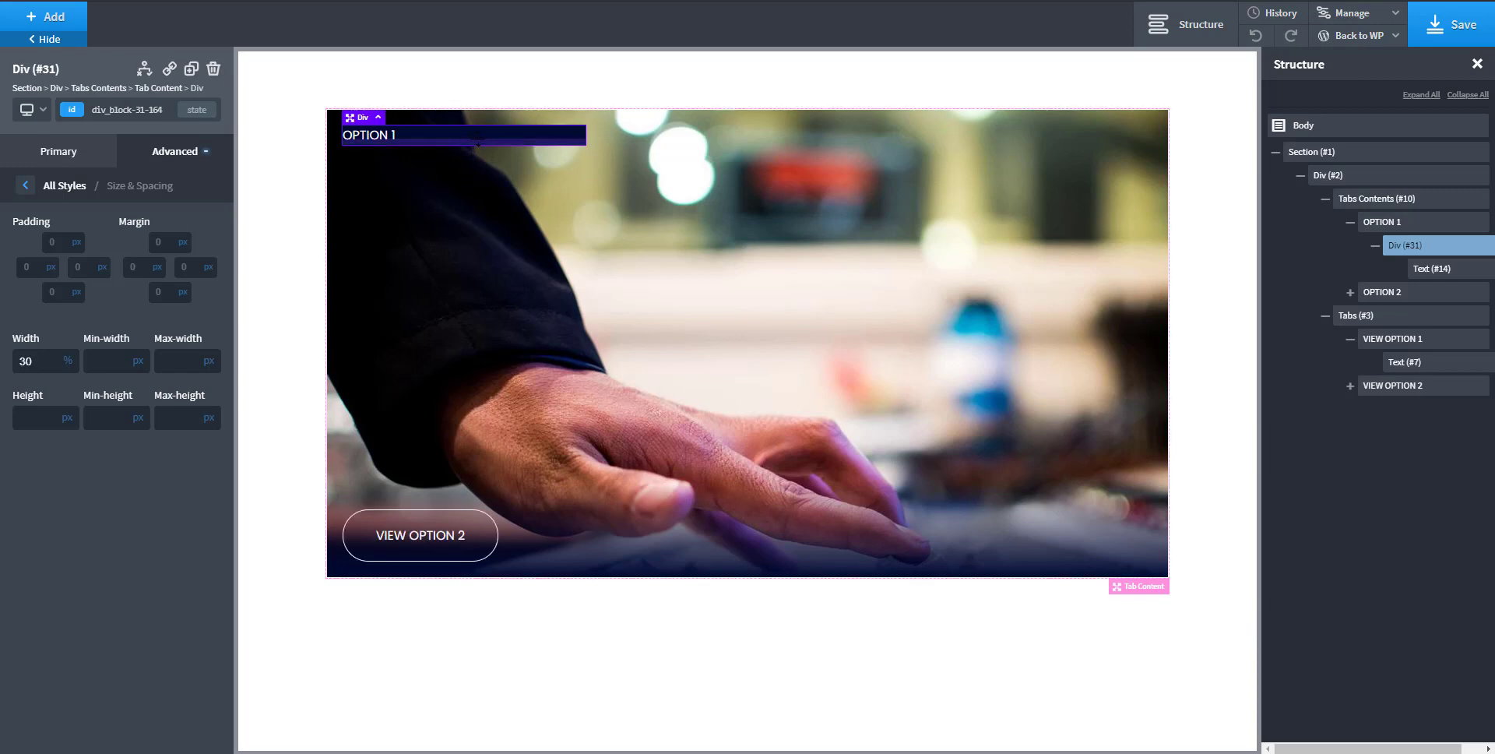
click(1402, 228)
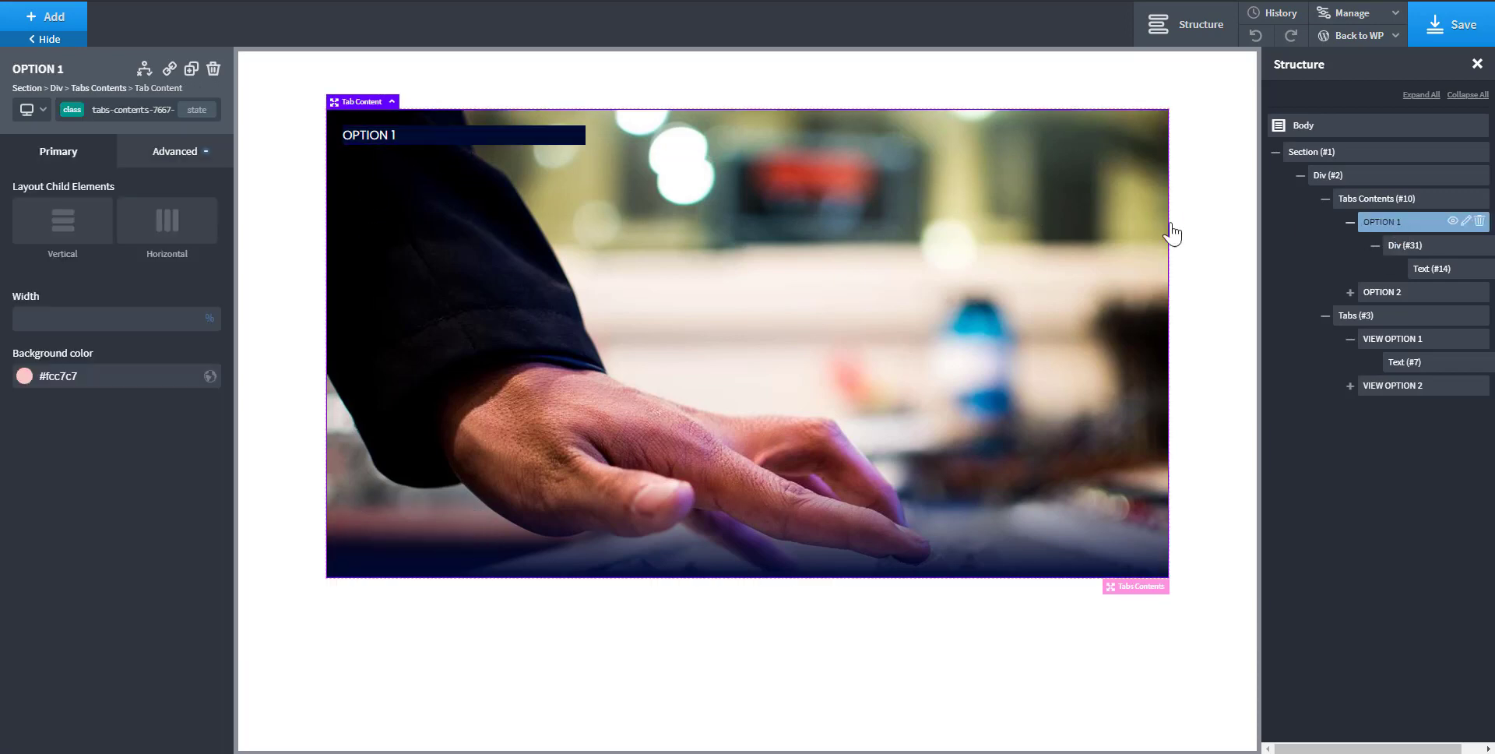
- Lay out the OPTION 1 tab content's child elements horizontally with vertical item alignment set to Stretch
click(67, 232)
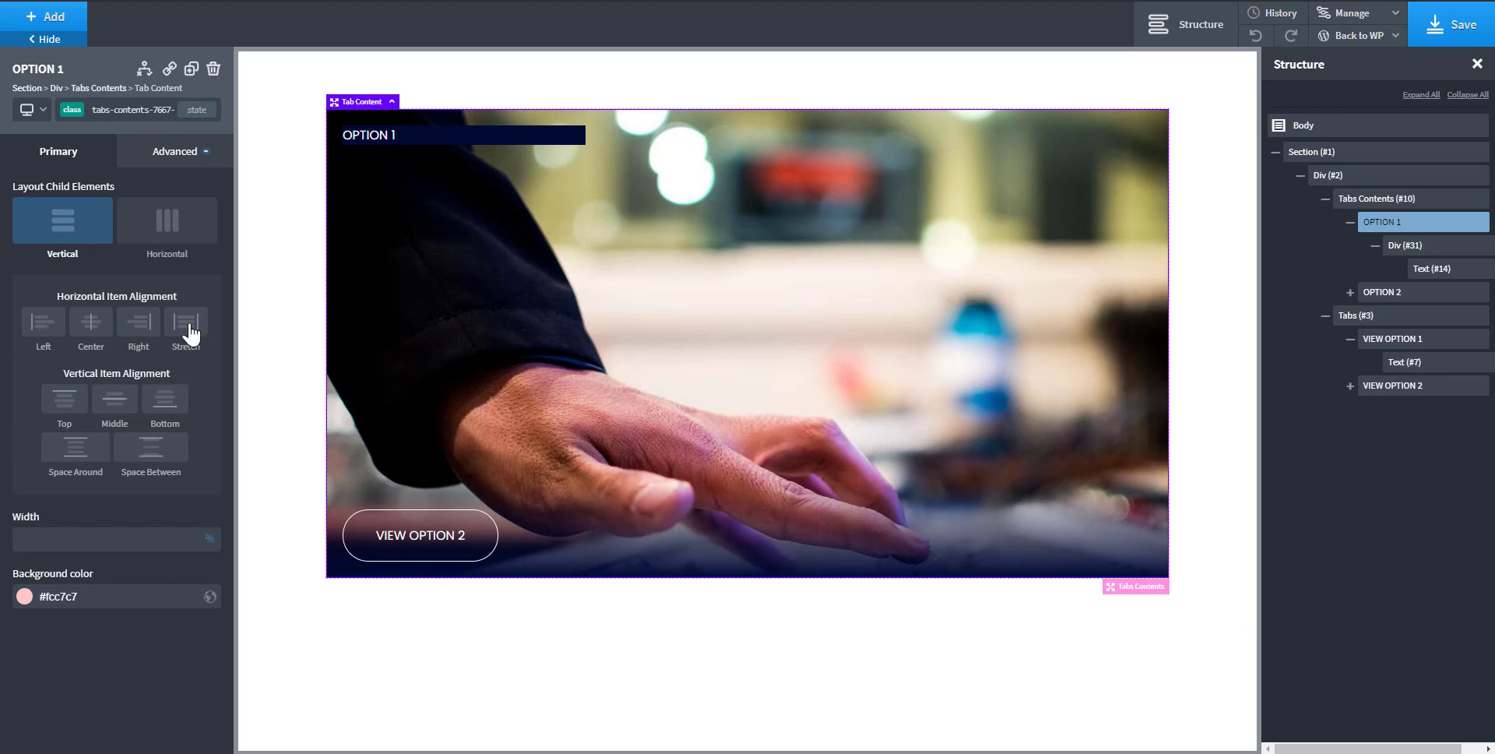
click(168, 224)
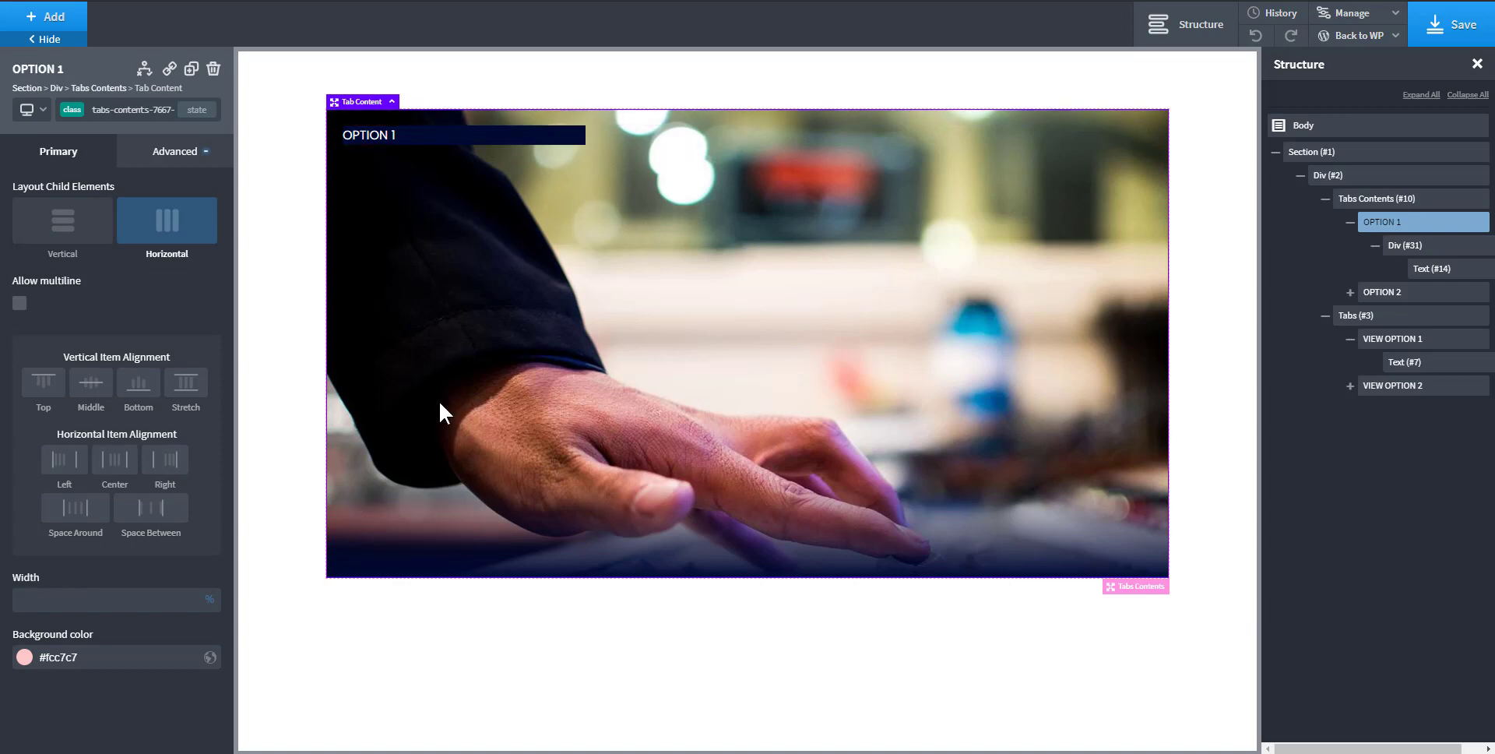
click(185, 388)
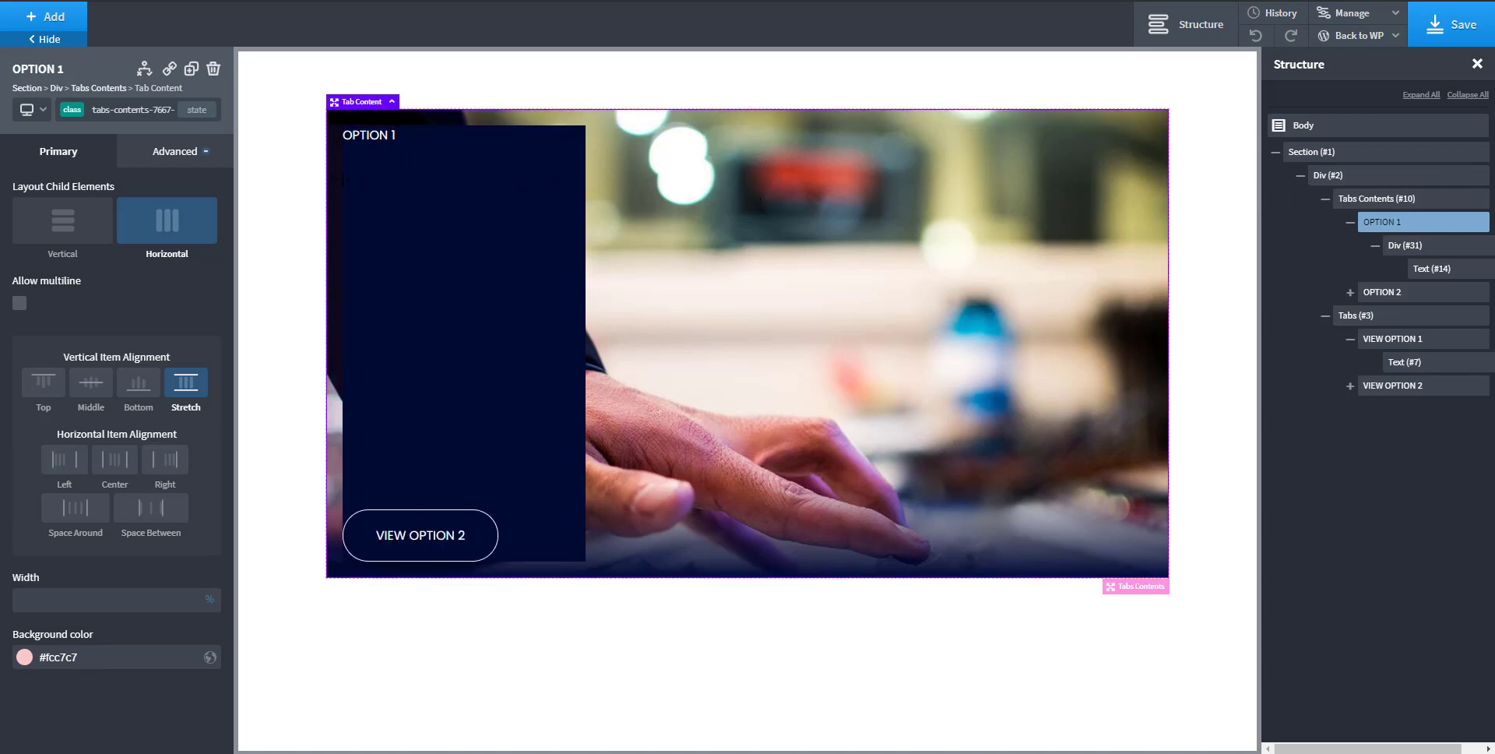
- Set the OPTION 1 tab content's padding to 0 px on all four sides
click(168, 157)
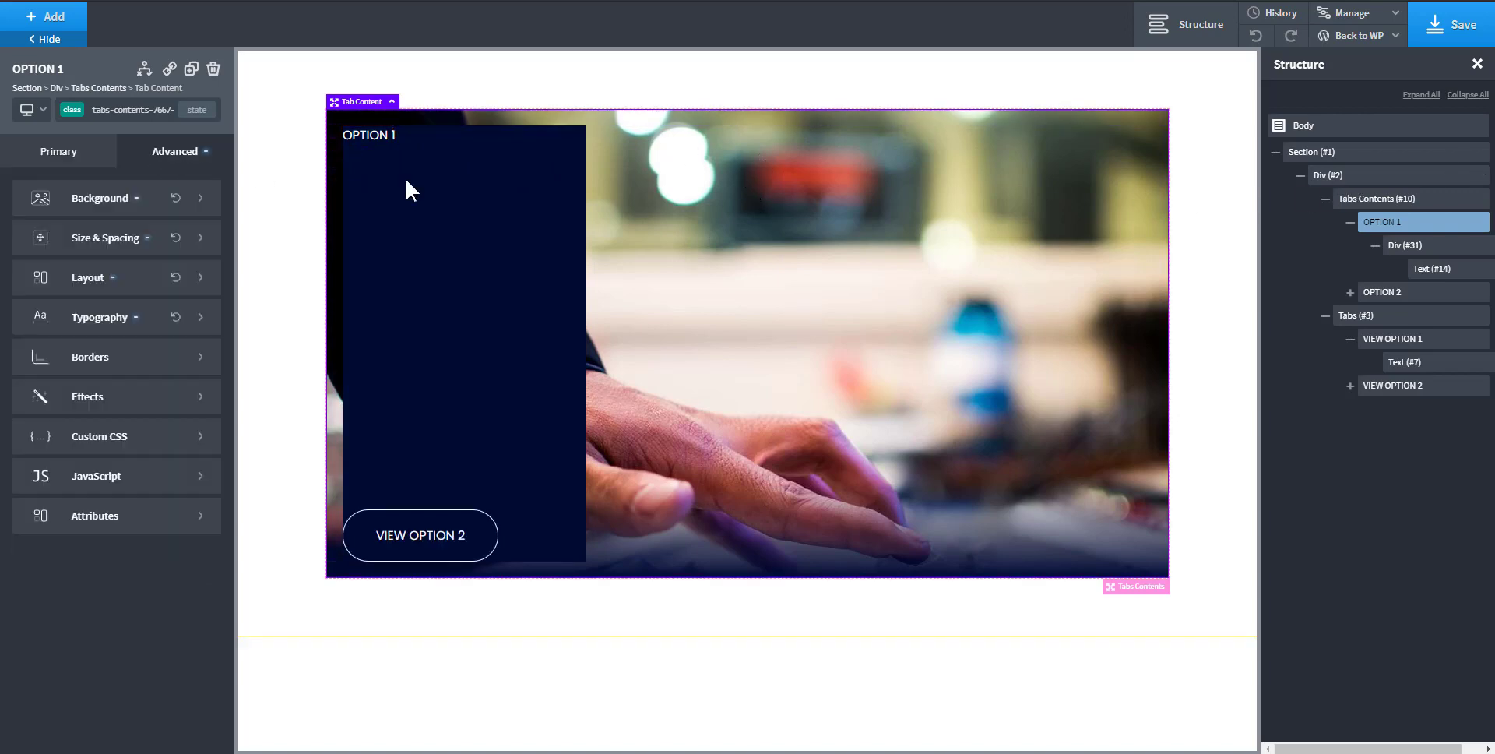
click(117, 240)
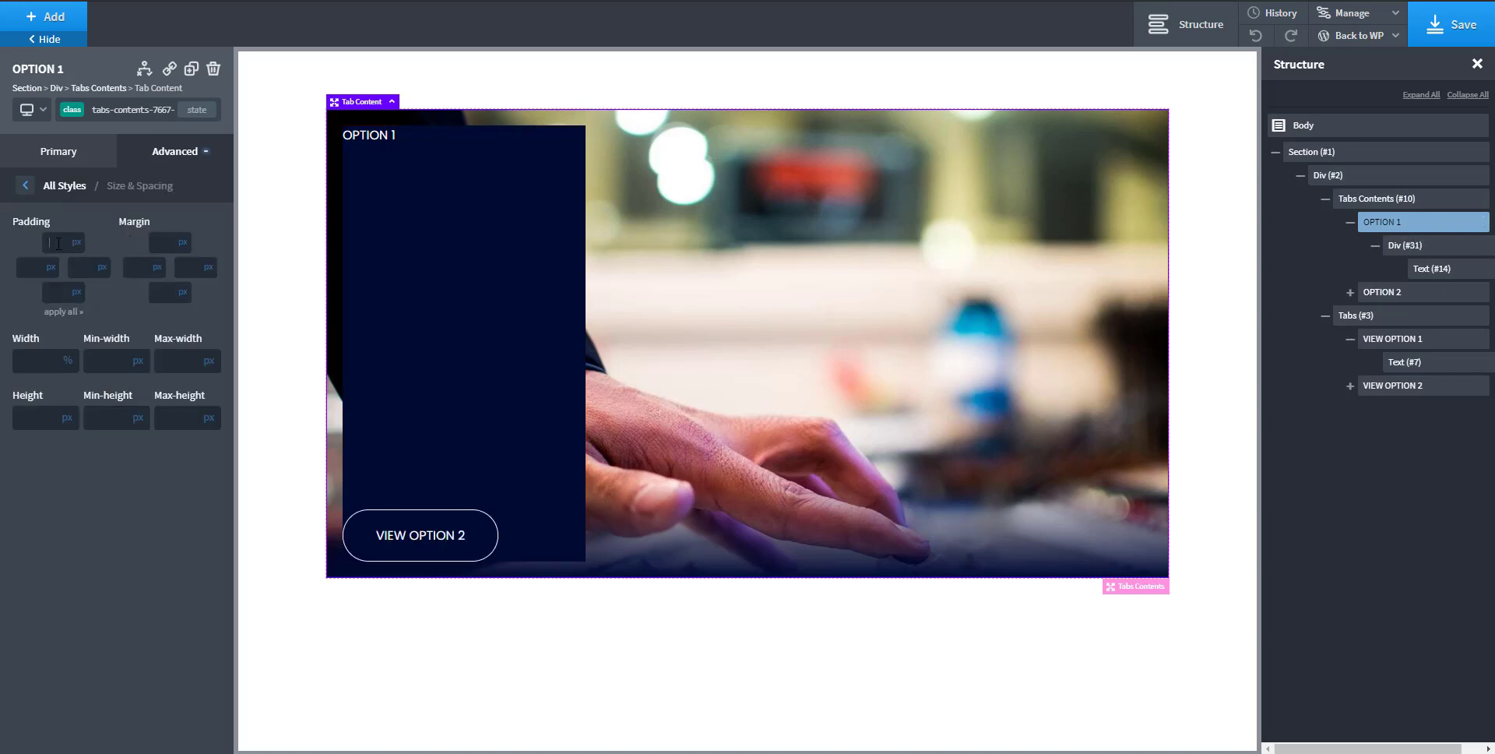
text(0)
click(60, 291)
text(0)
click(40, 267)
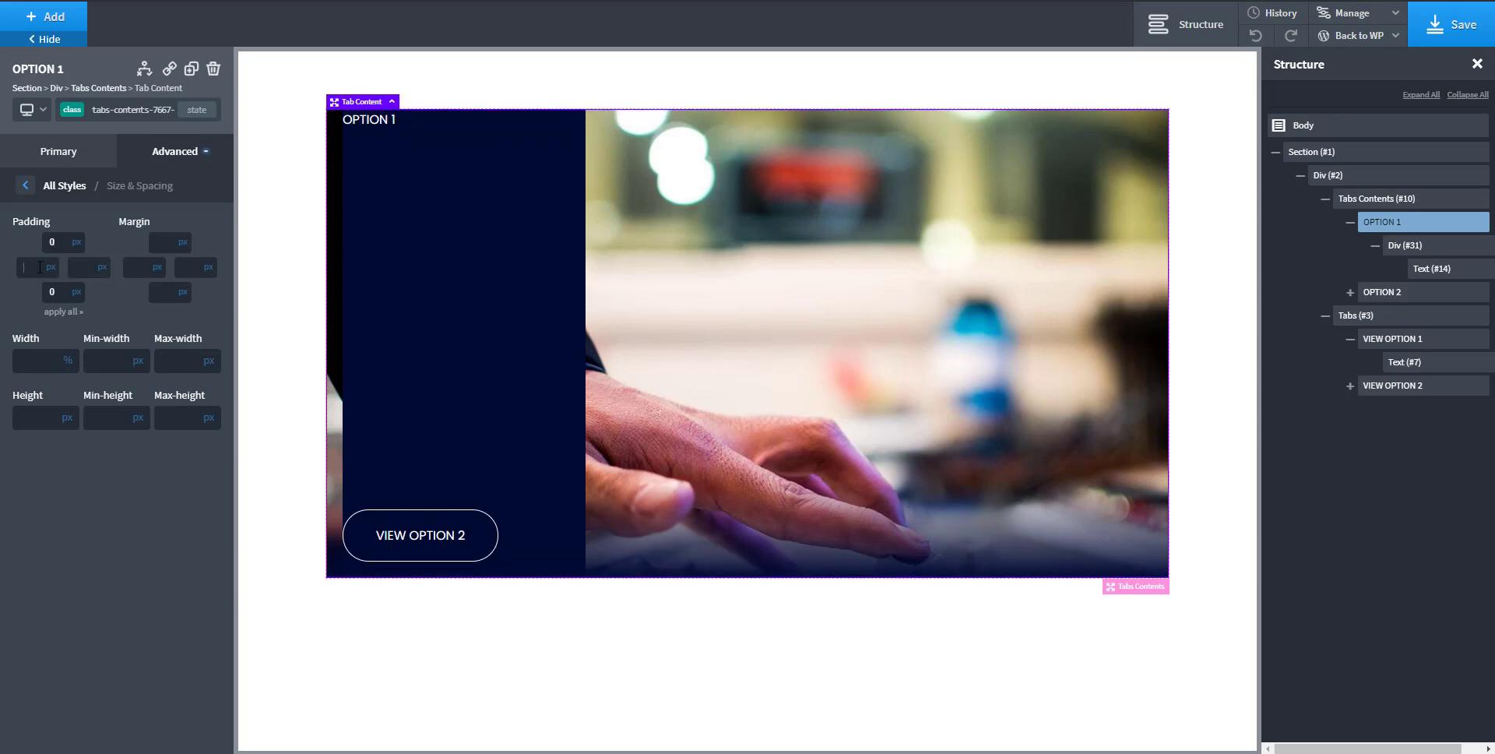
text(0)
click(87, 268)
text(0)
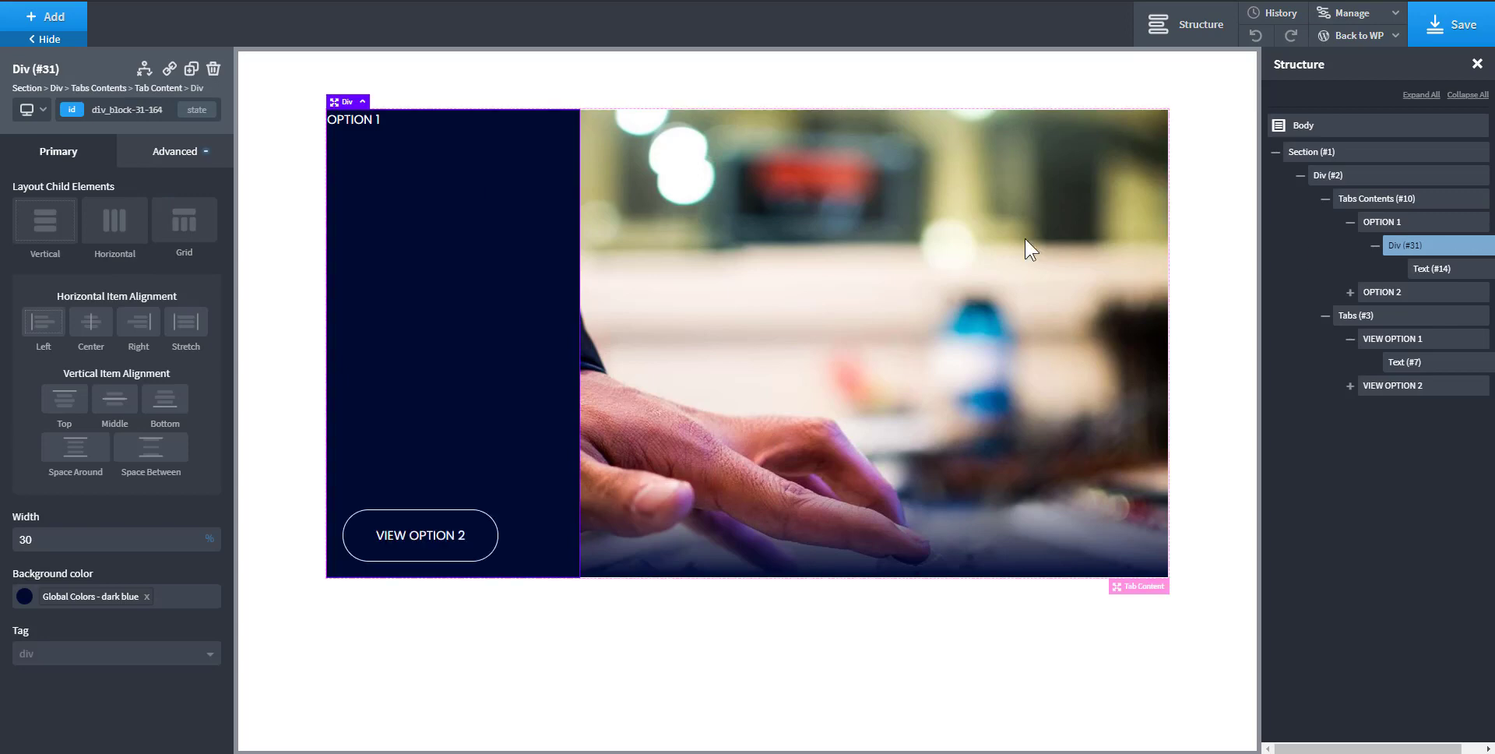
- Apply 50 px padding to all sides of the dark blue div inside OPTION 1
click(170, 153)
click(106, 242)
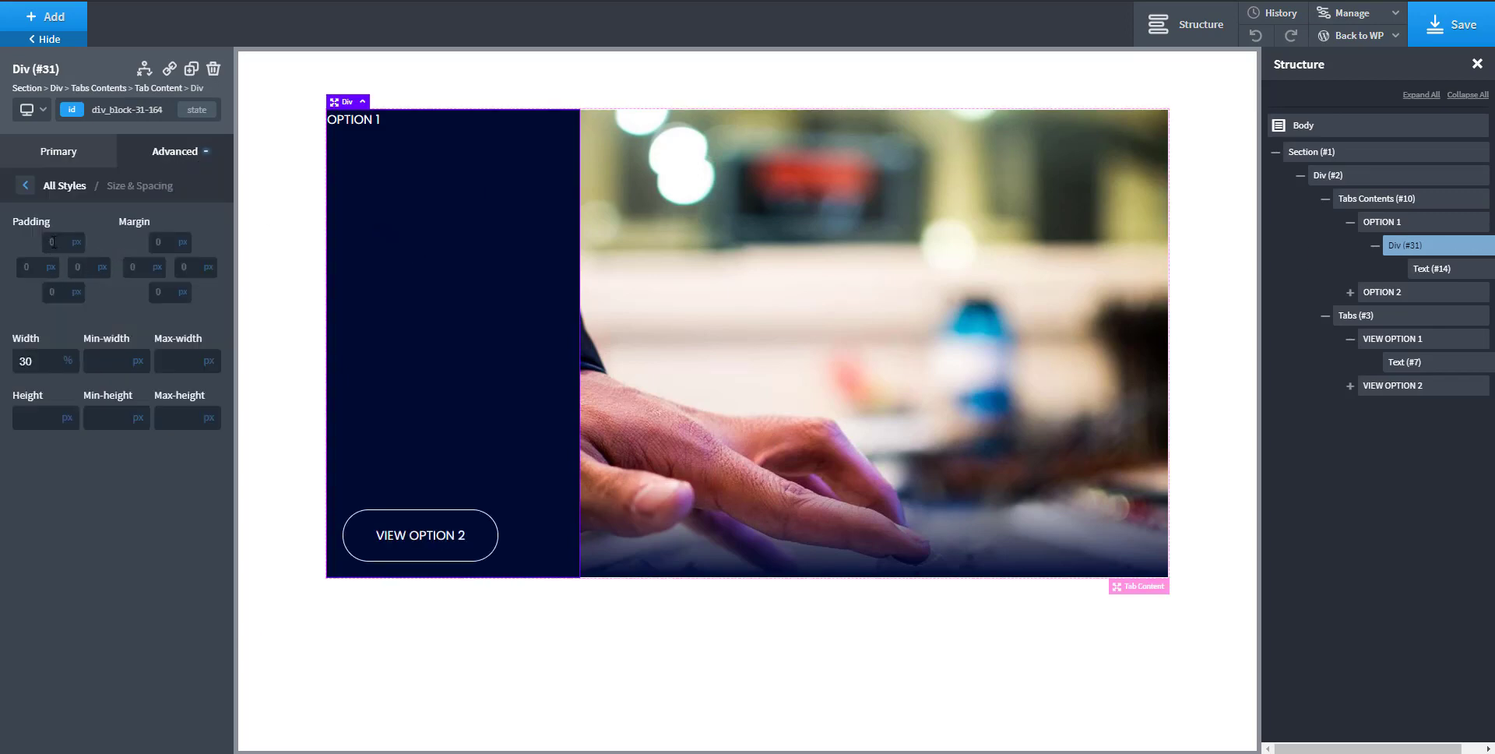
text(50)
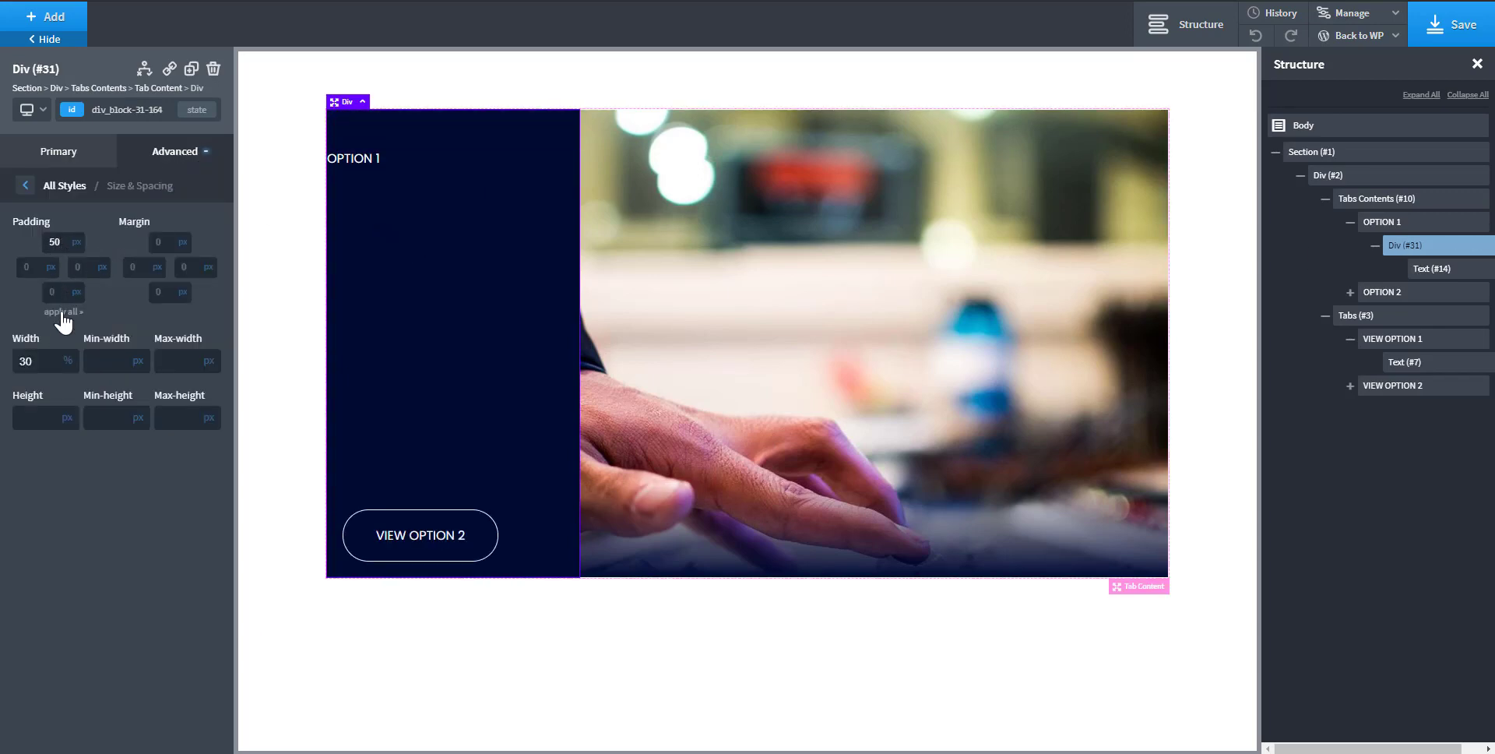
click(71, 312)
- Set the OPTION 1 text to font size 32 px and font weight 700
click(404, 164)
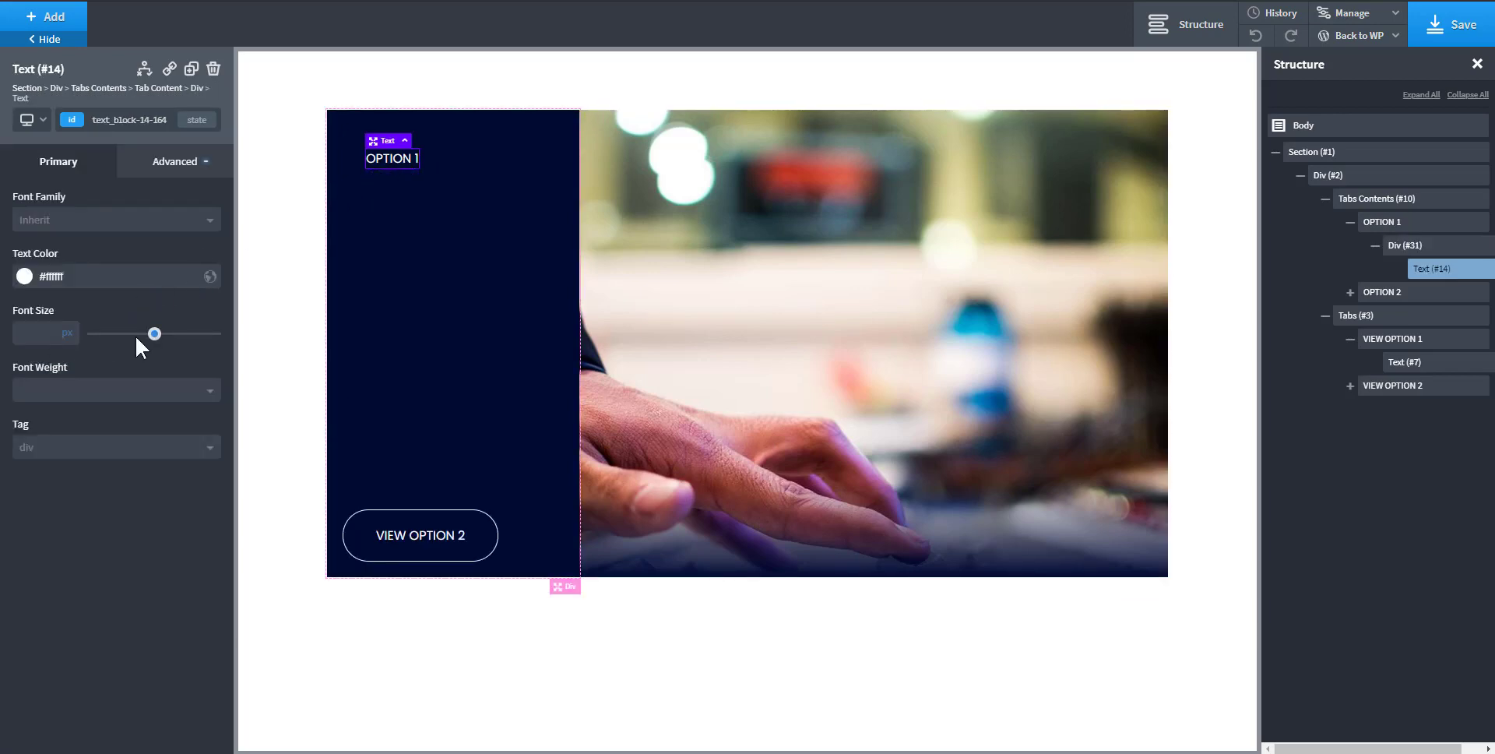
drag(153, 336, 132, 337)
click(129, 405)
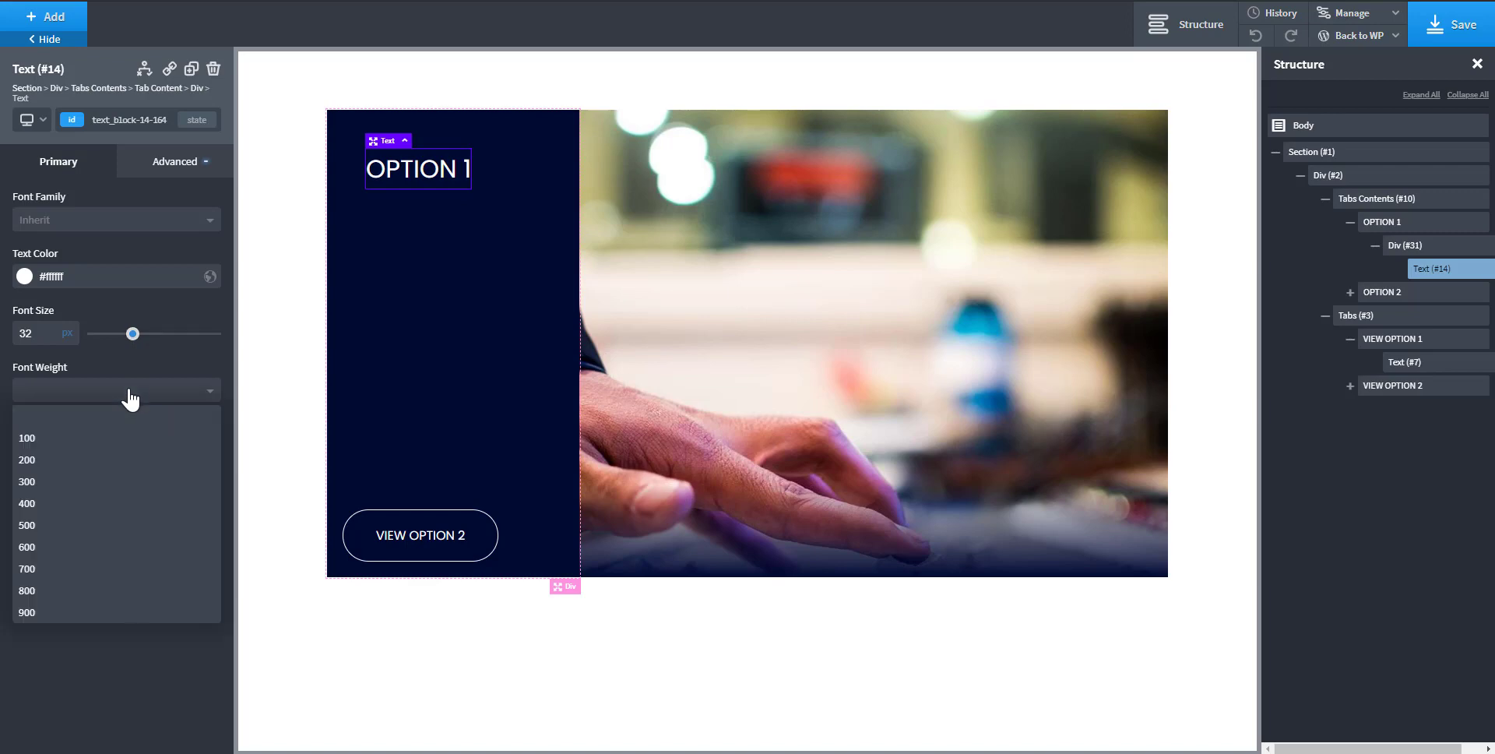
click(137, 551)
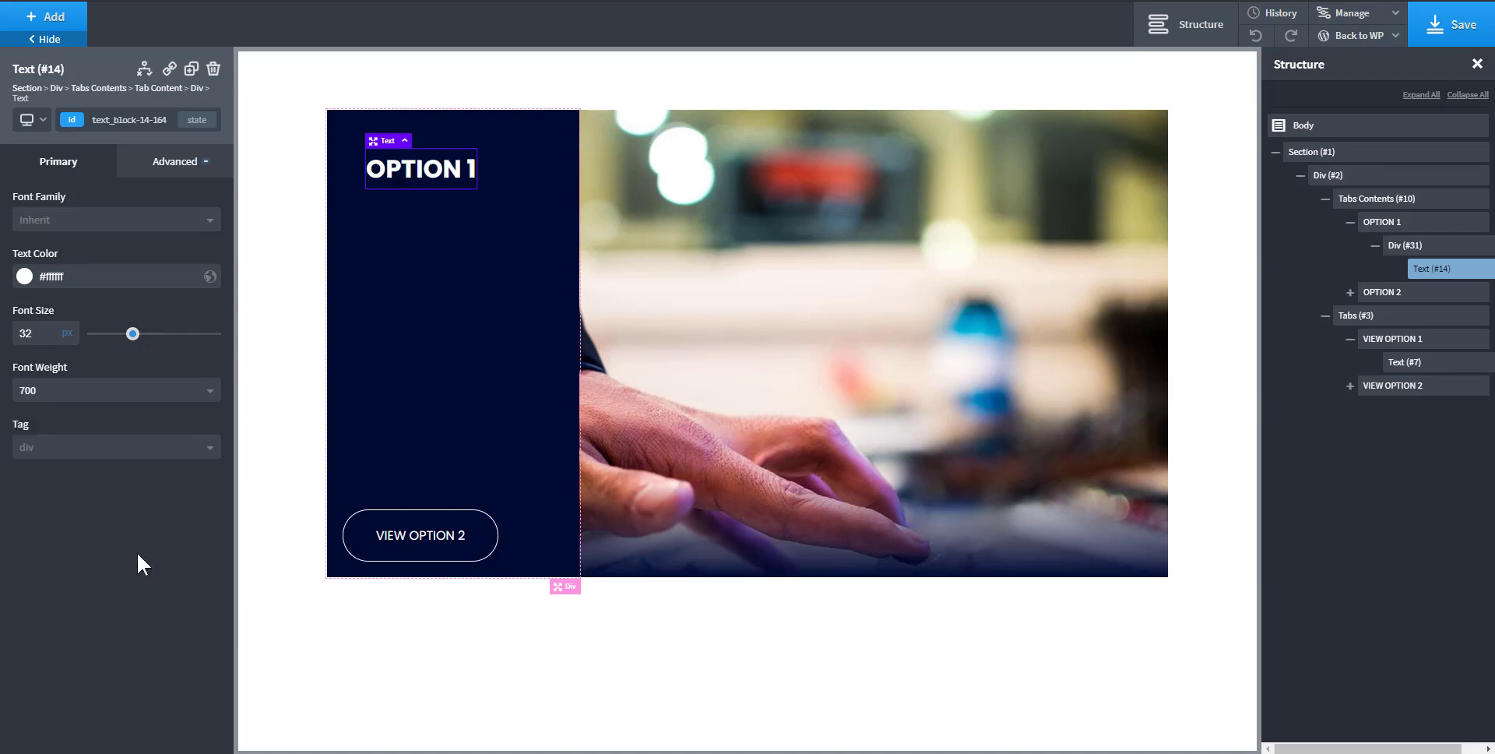
- Set the OPTION 1 text's letter spacing to 2 px
click(204, 162)
click(144, 327)
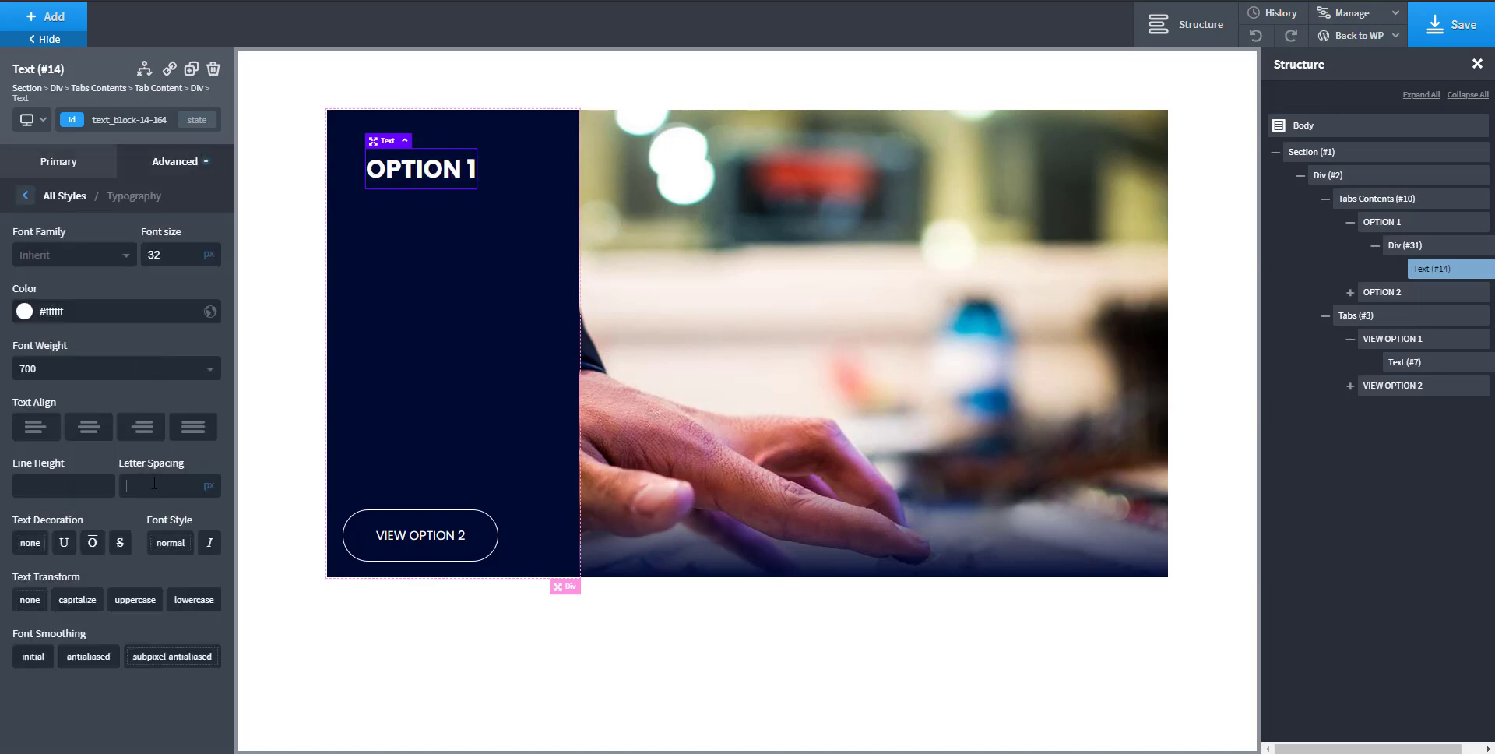
text(1)
text(2)
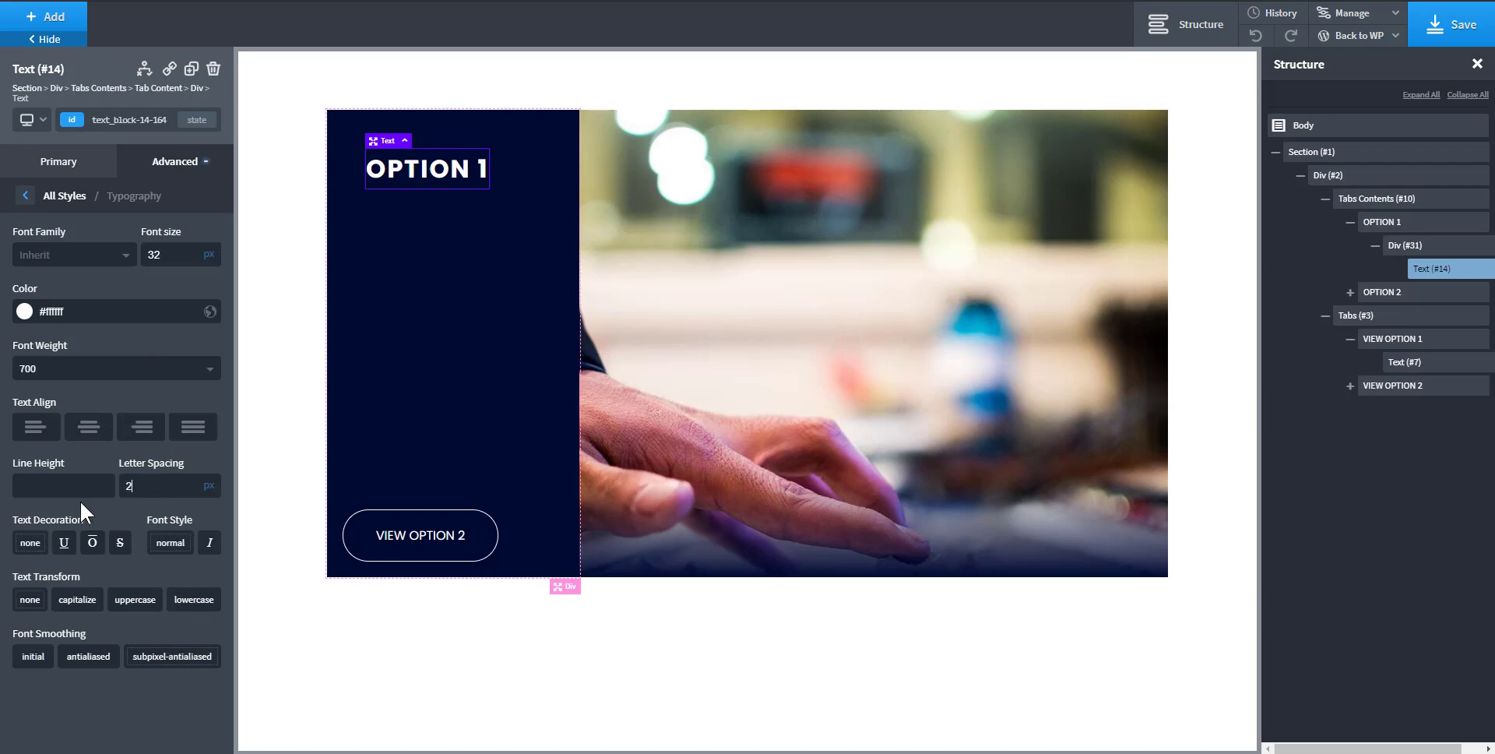
- Copy the OPTION 1 text's style and apply it to the OPTION 2 text in the second tab
right_click(388, 142)
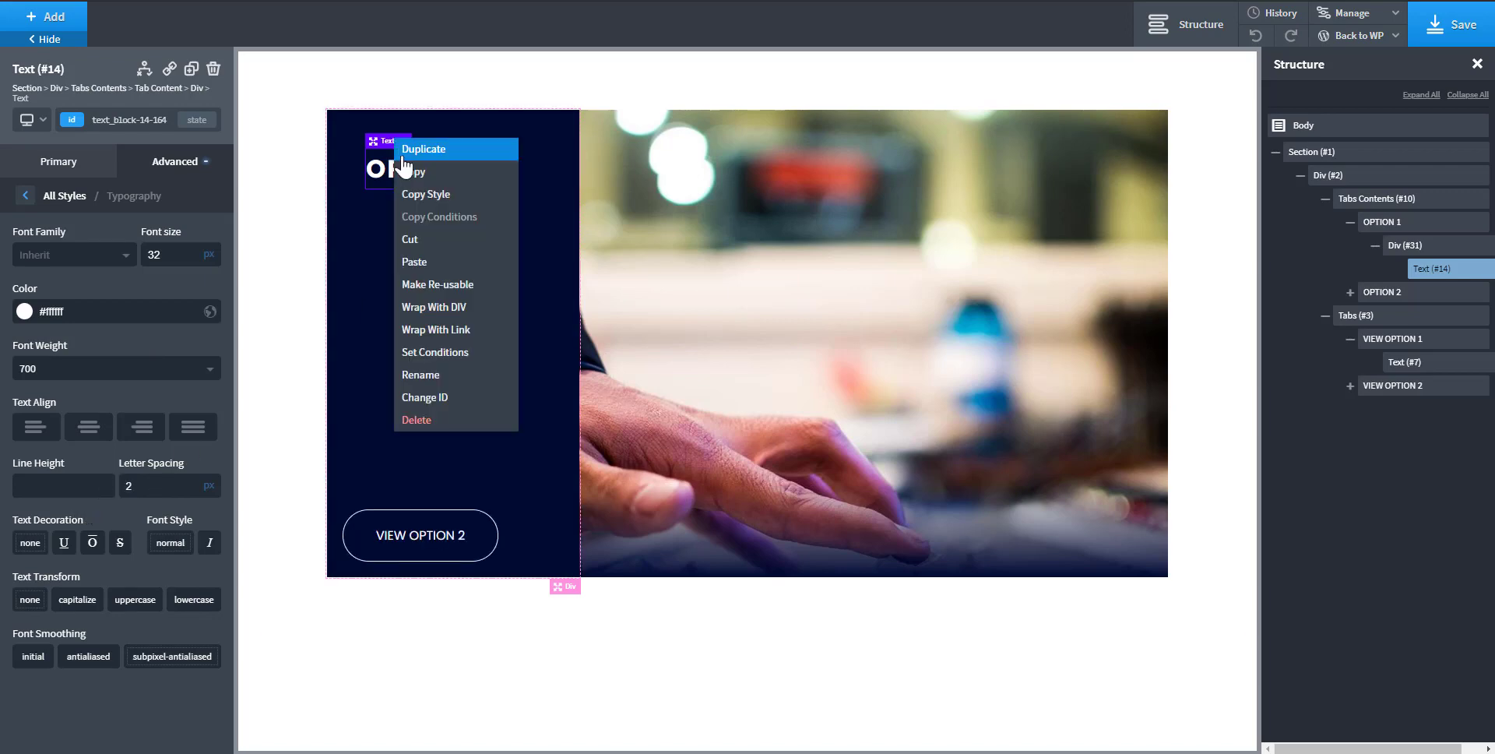
click(412, 194)
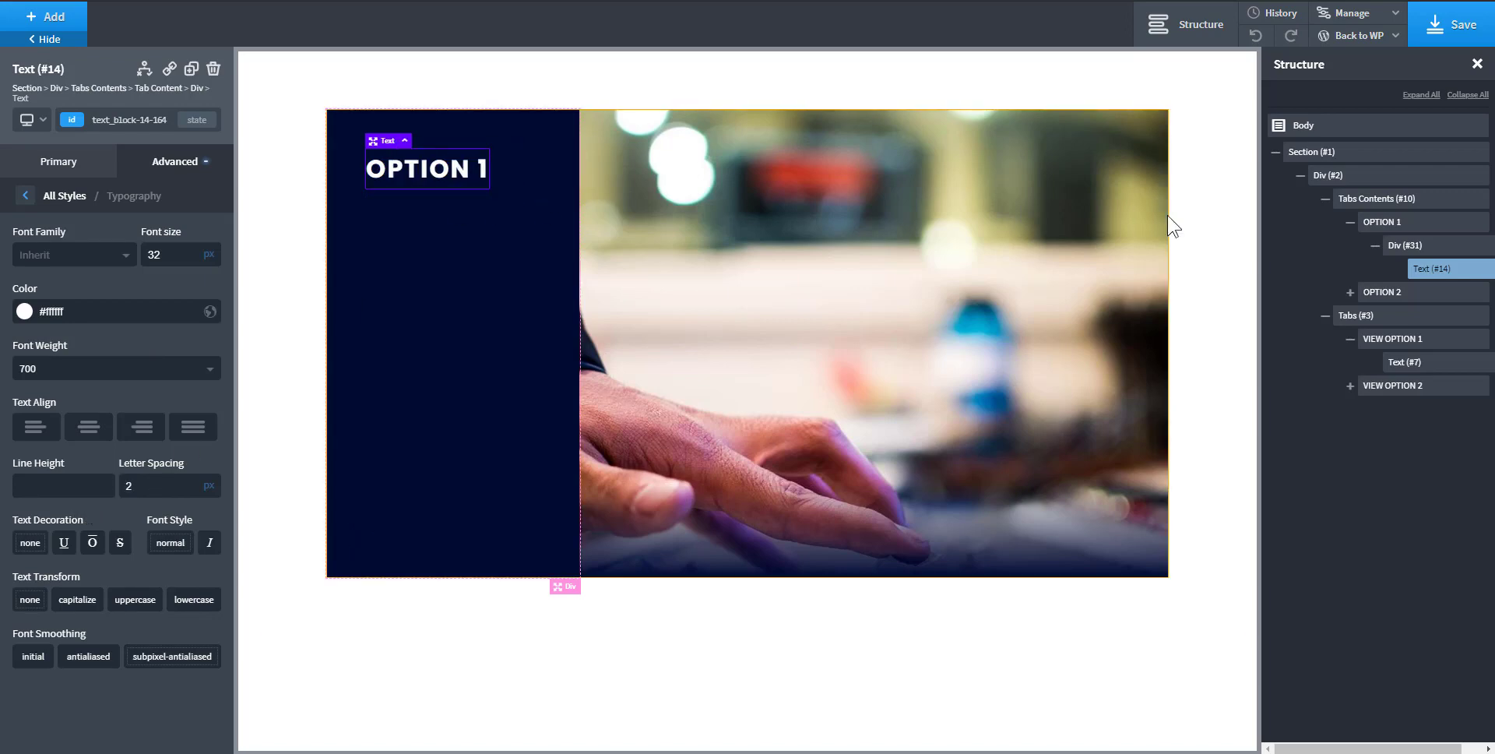
click(450, 540)
click(417, 537)
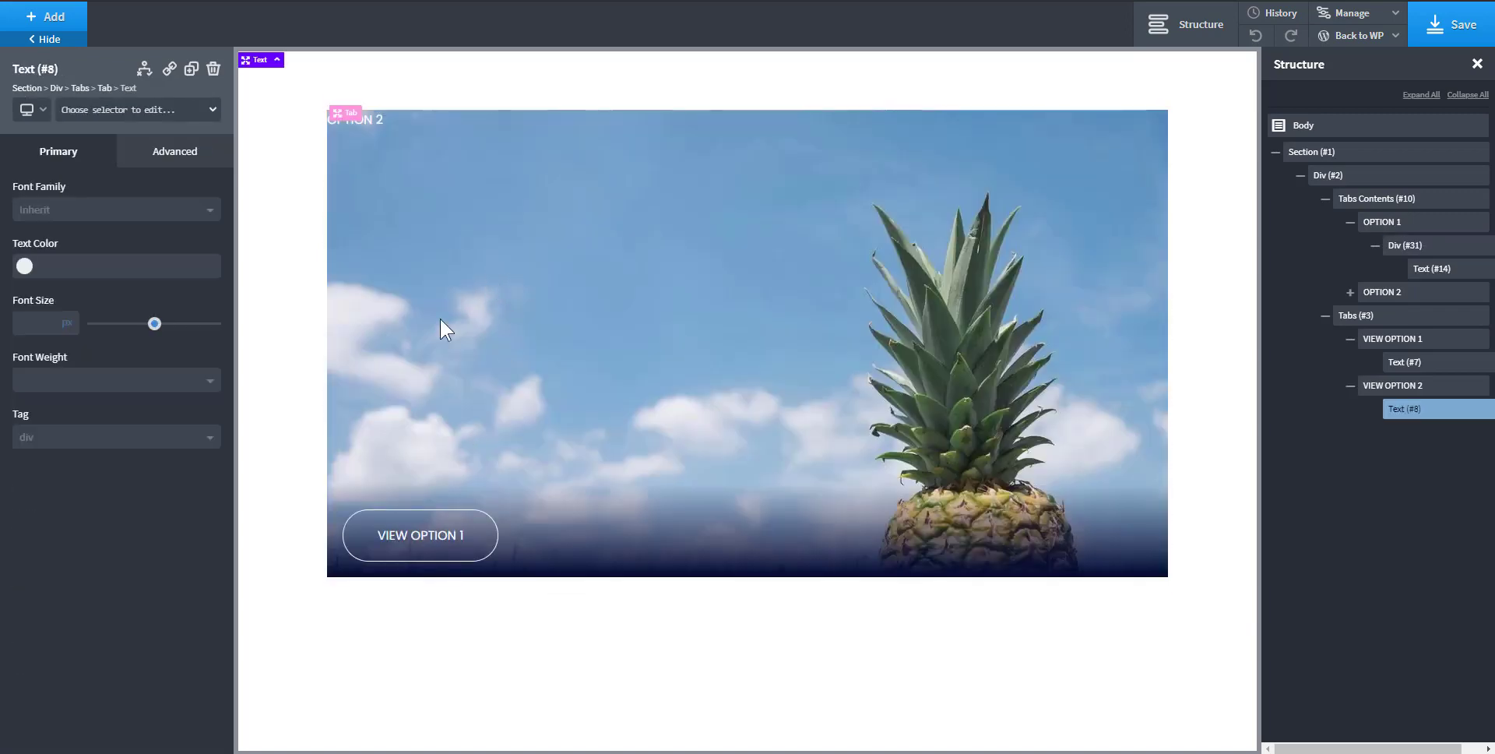
click(380, 123)
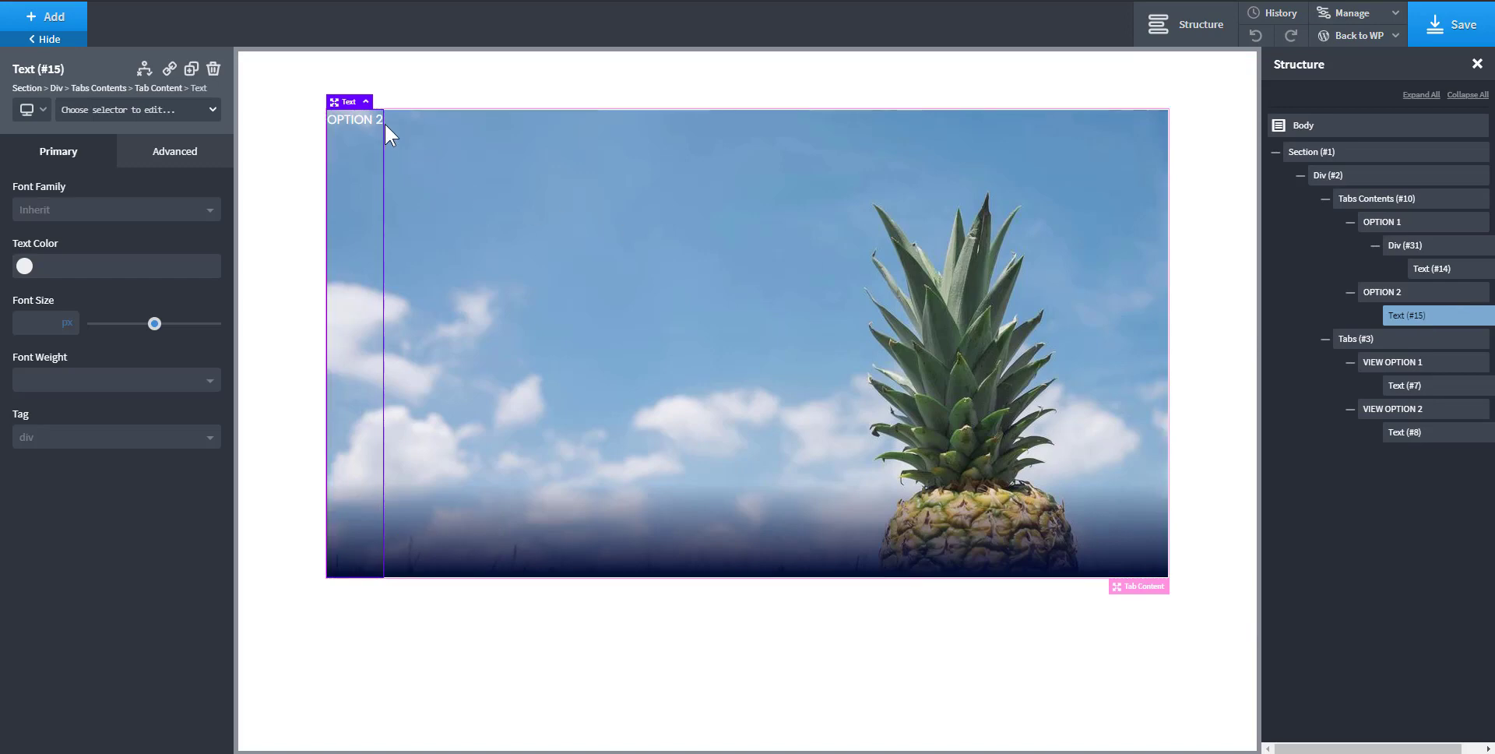
right_click(354, 104)
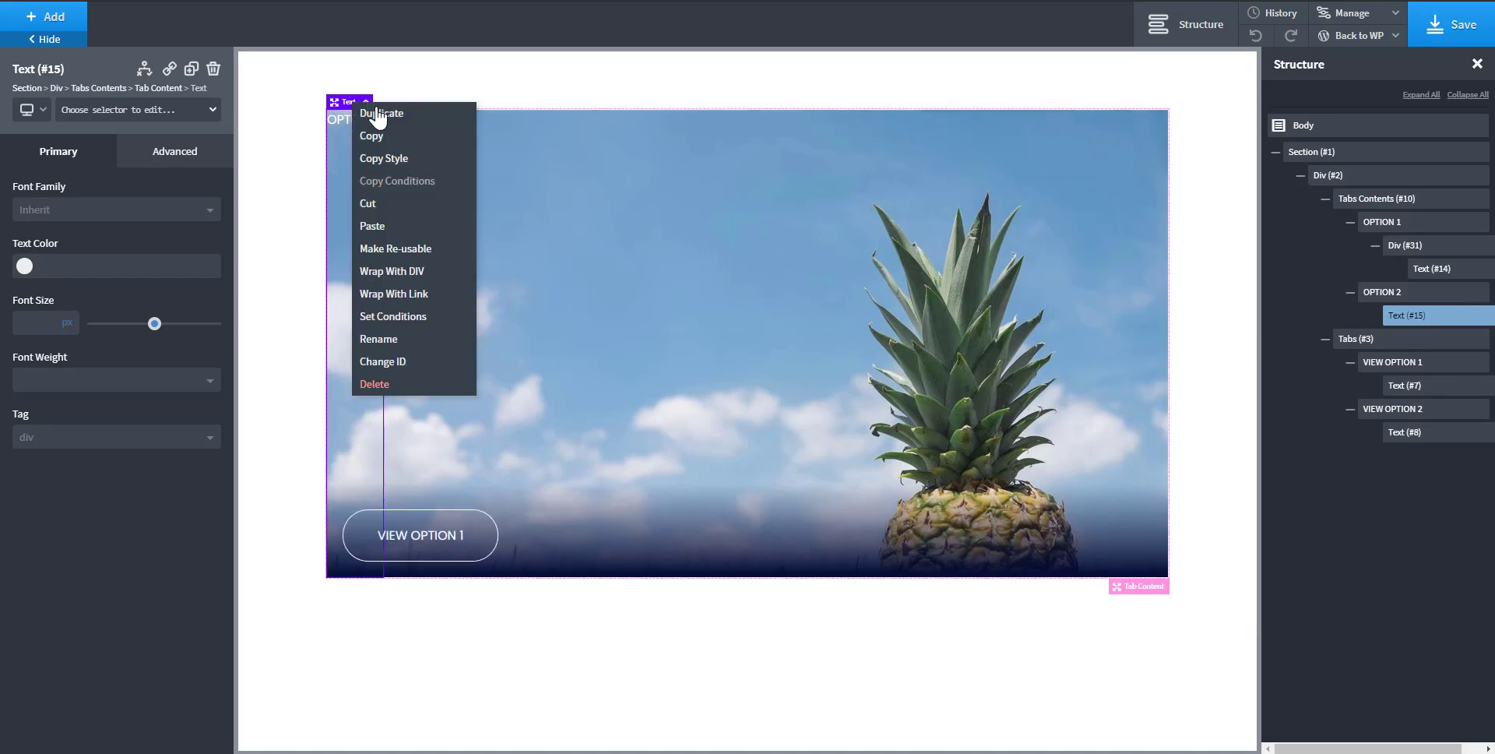
click(389, 228)
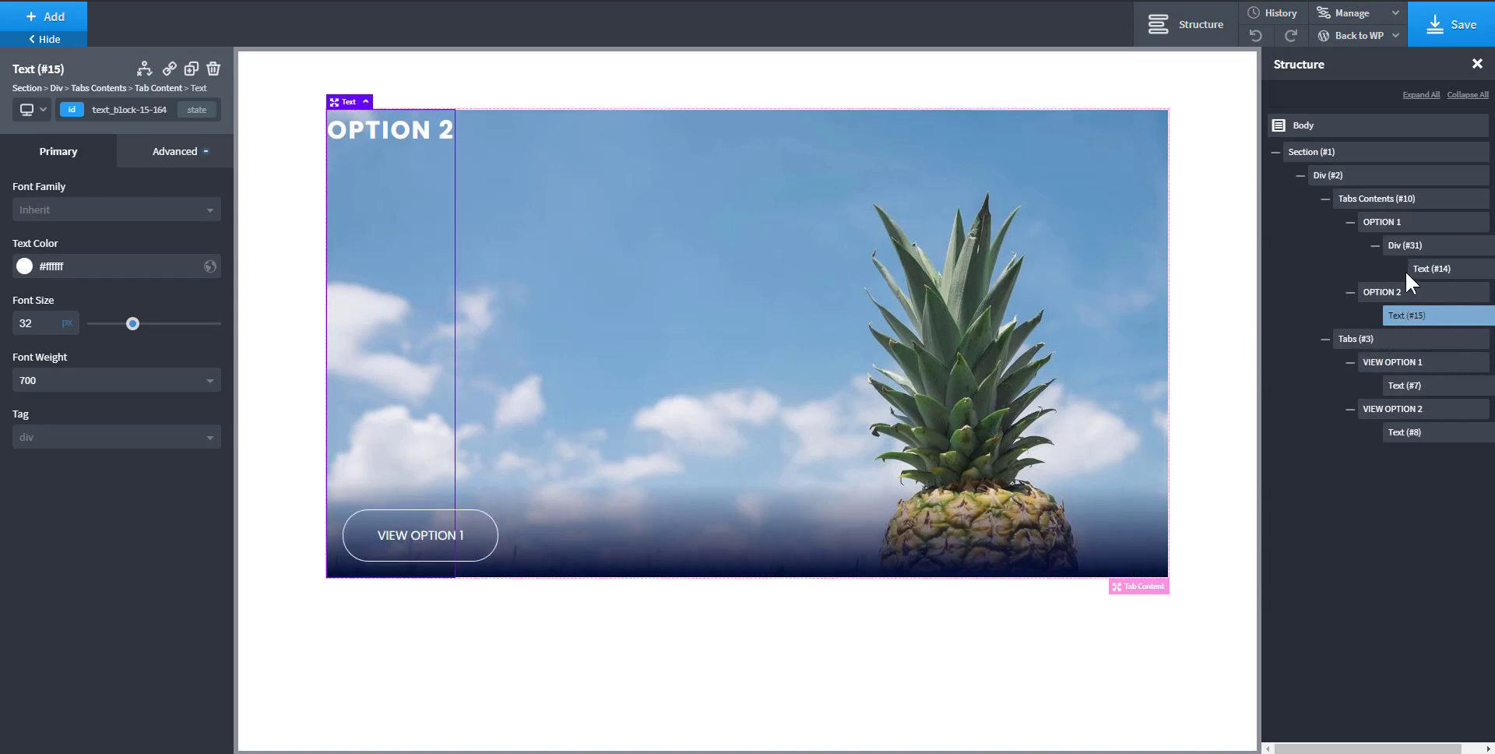
- Duplicate the dark blue div in OPTION 1 and move the copy into the OPTION 2 tab content
click(1407, 248)
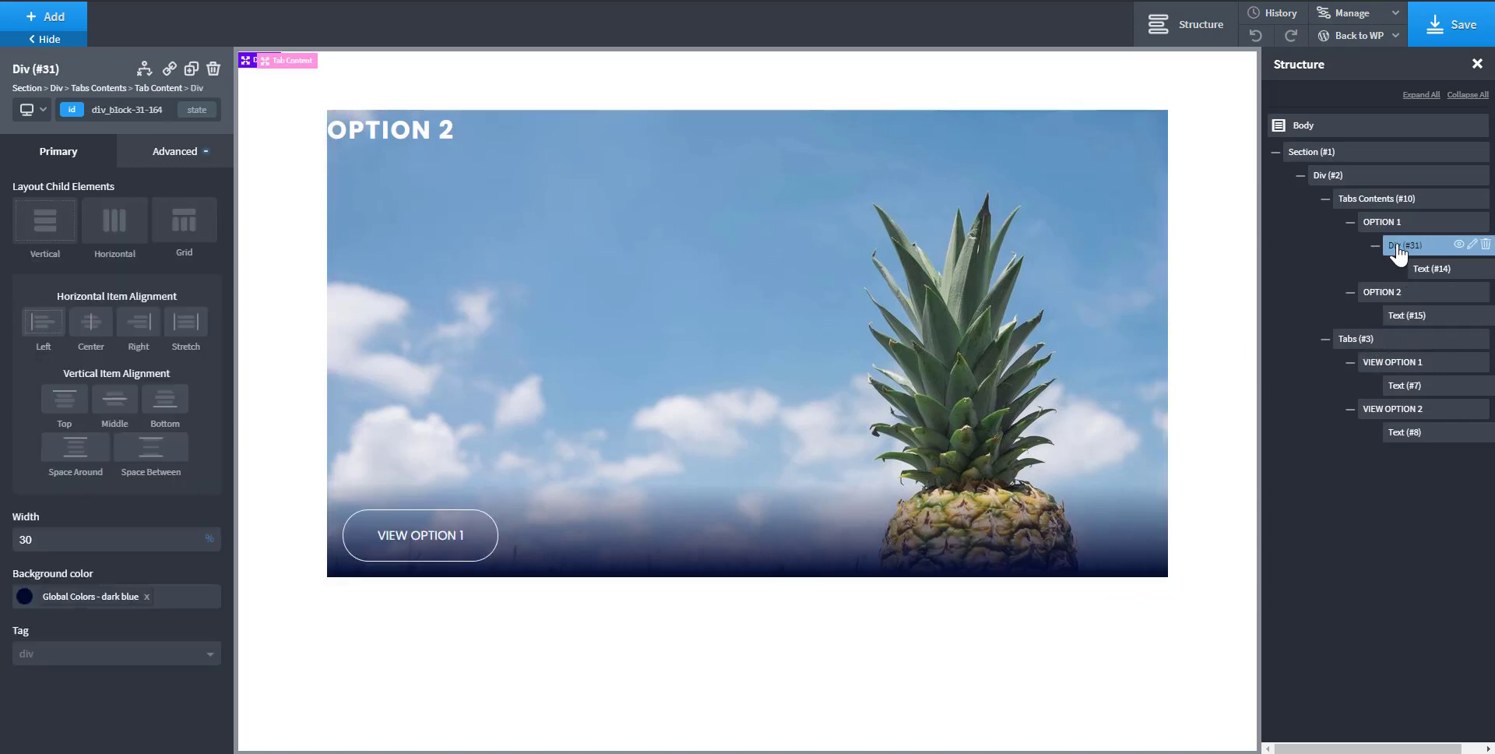
click(1375, 247)
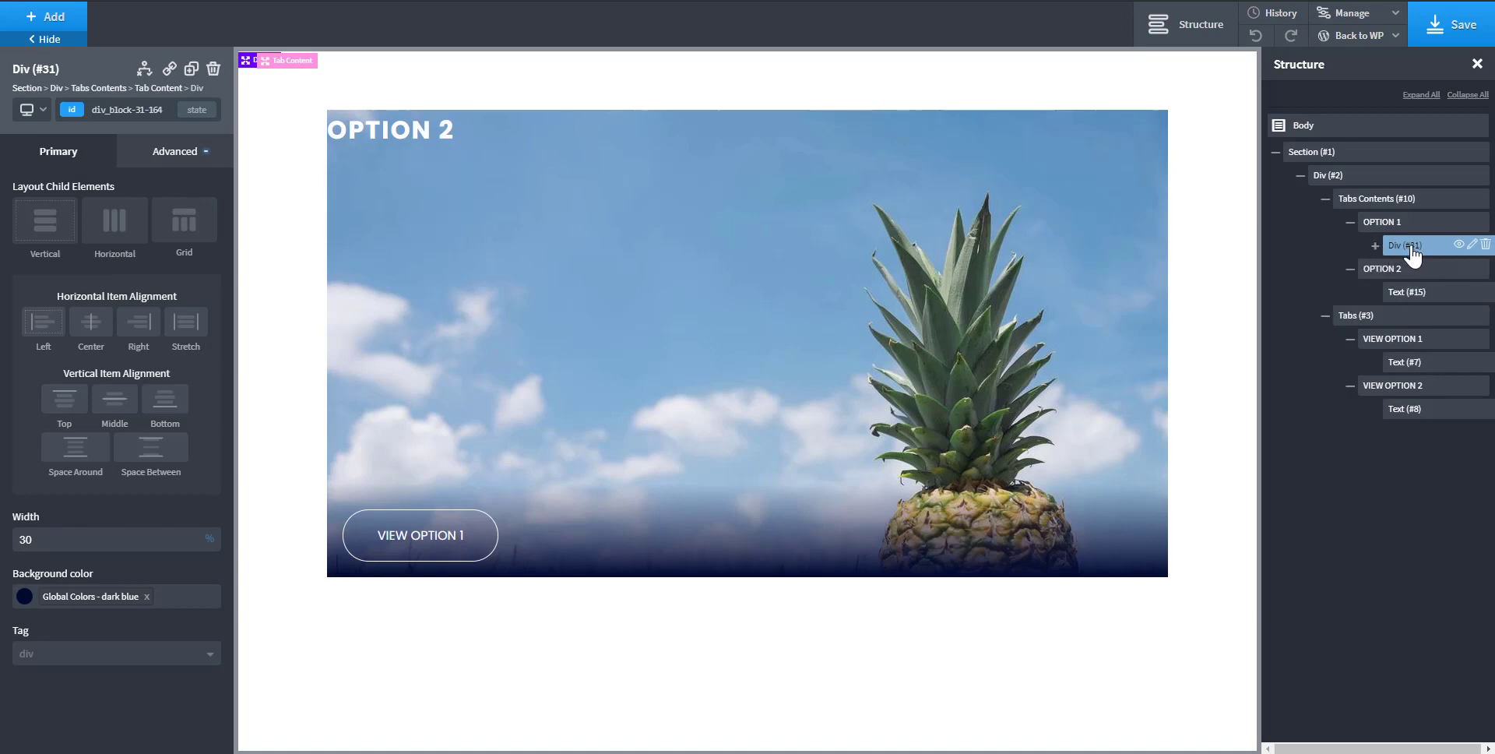
click(191, 68)
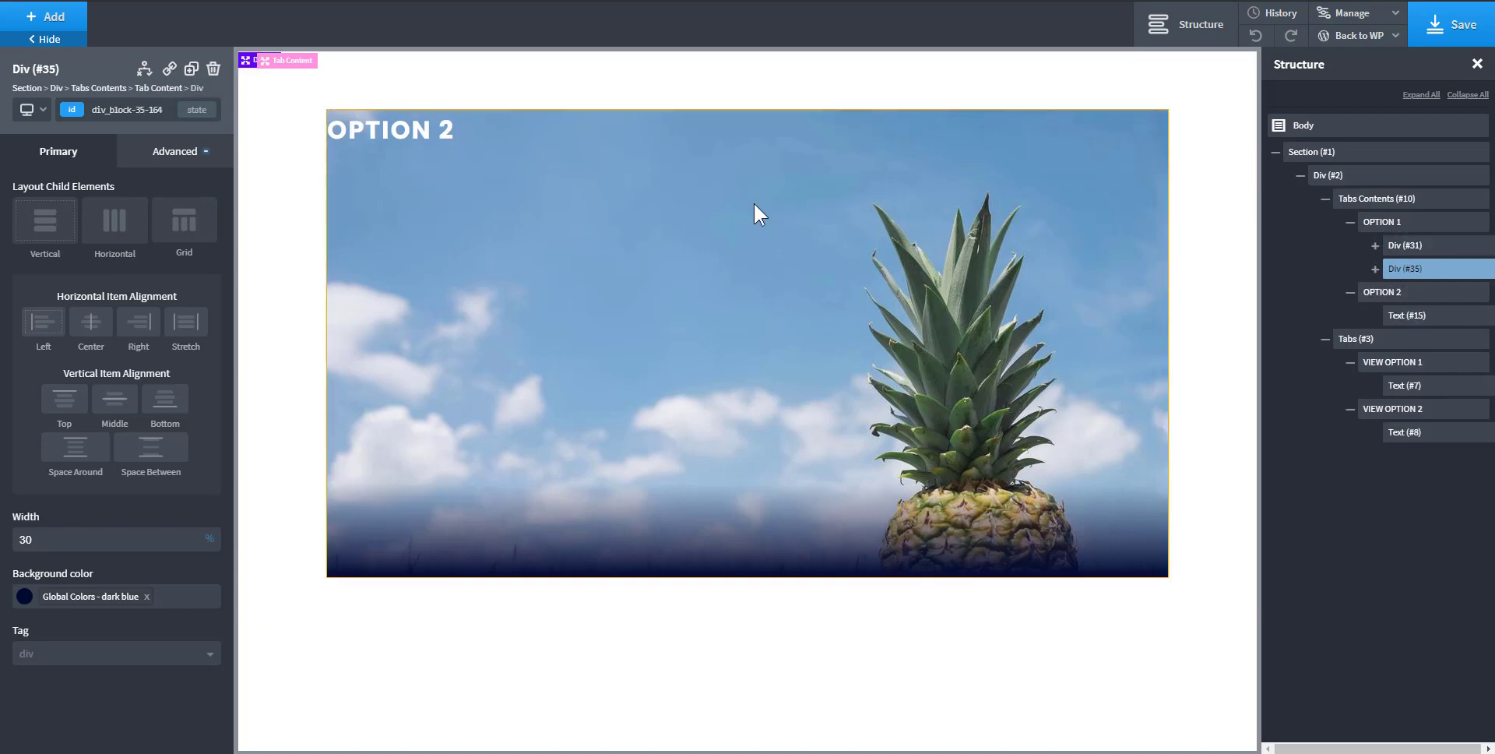
drag(1393, 268, 1413, 302)
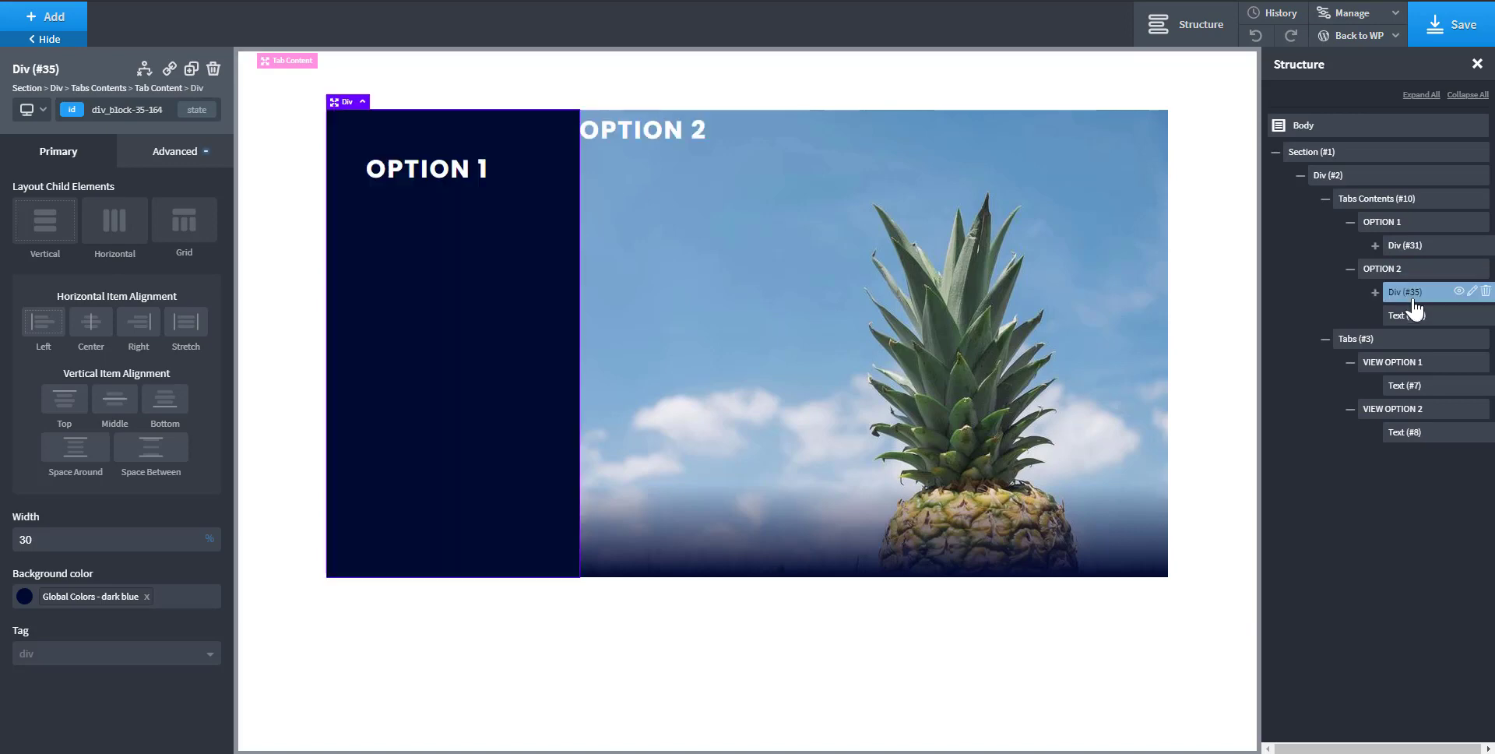
- Delete the original standalone text from the OPTION 2 tab content and select the copied div
click(1432, 316)
click(1485, 316)
click(1408, 293)
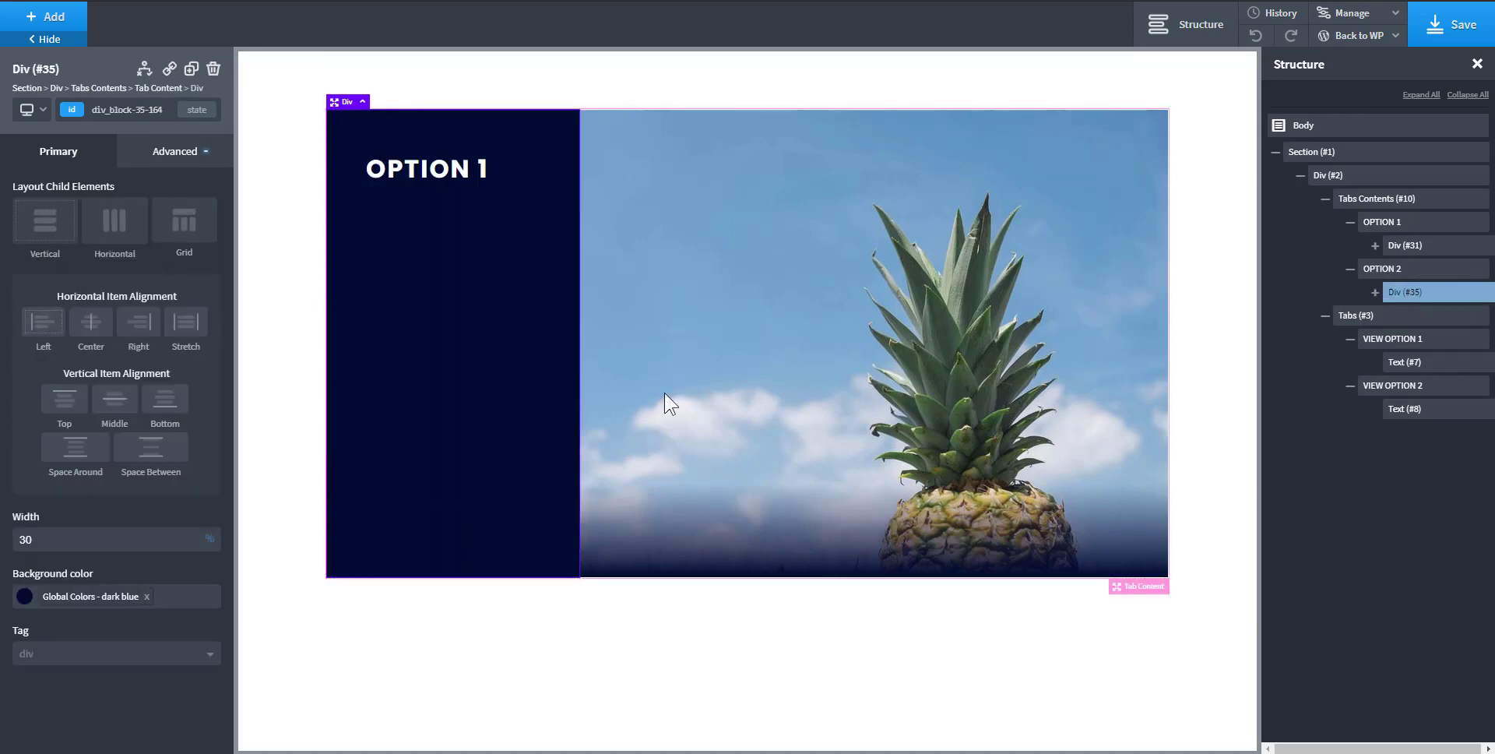
- Toggle through both tab views and change the heading in the second tab's copied div to OPTION 2
click(426, 536)
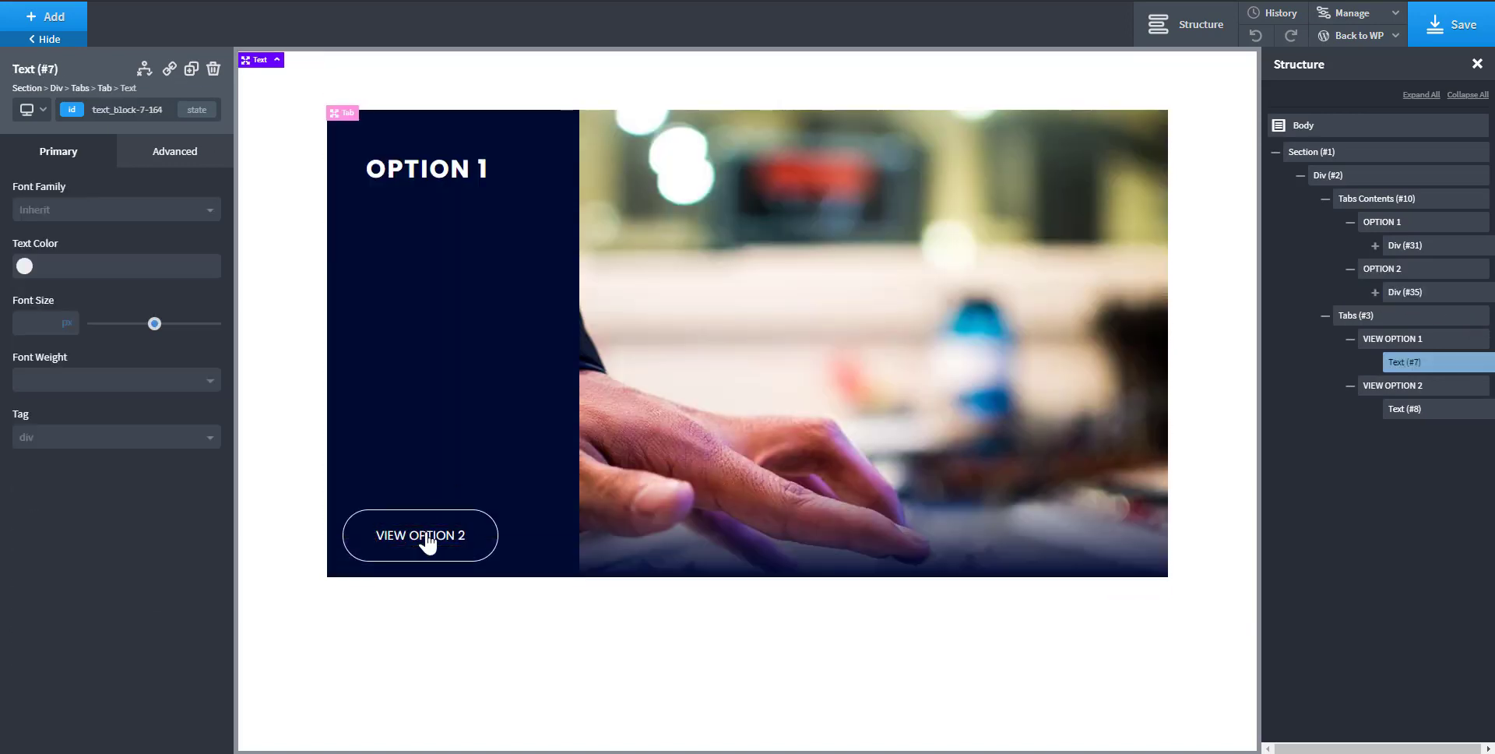
click(426, 541)
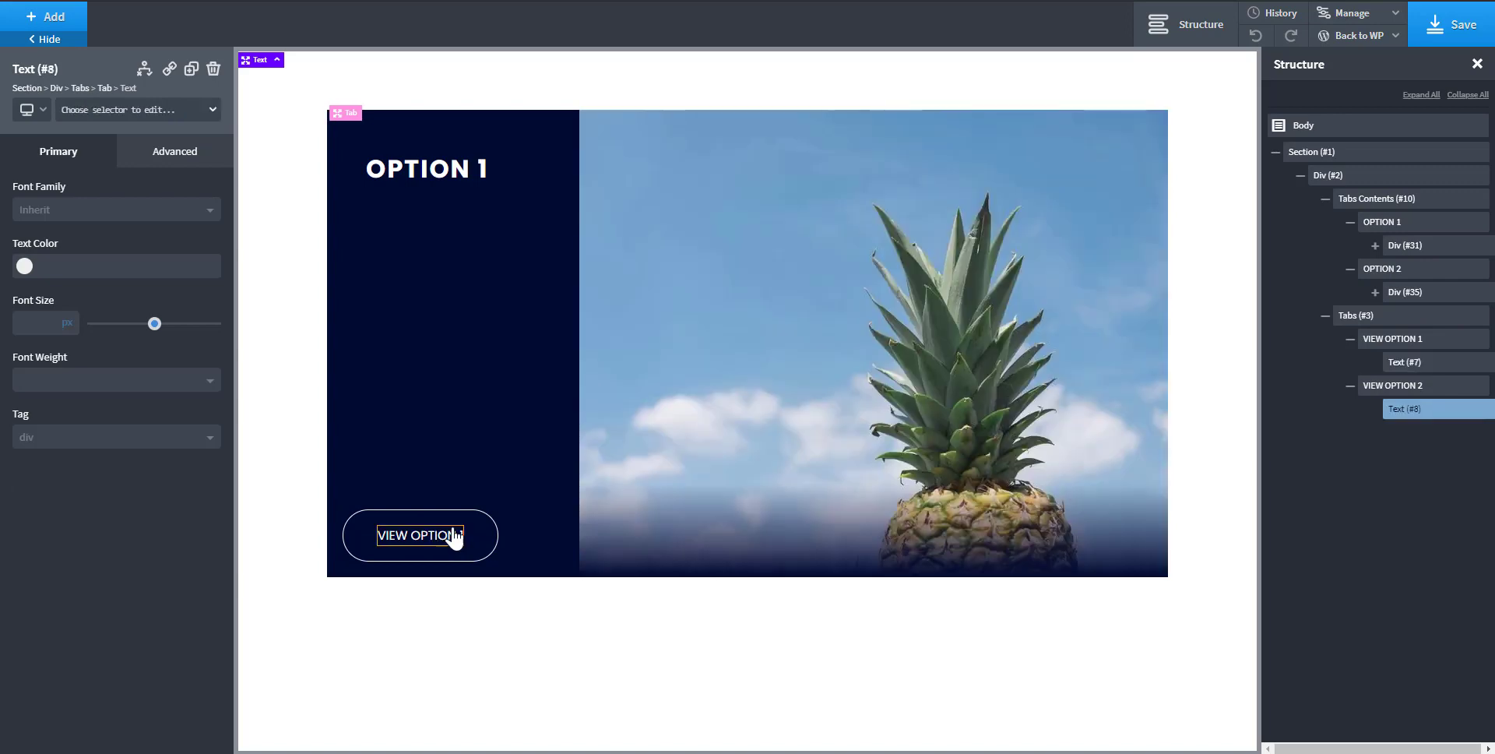
double_click(483, 172)
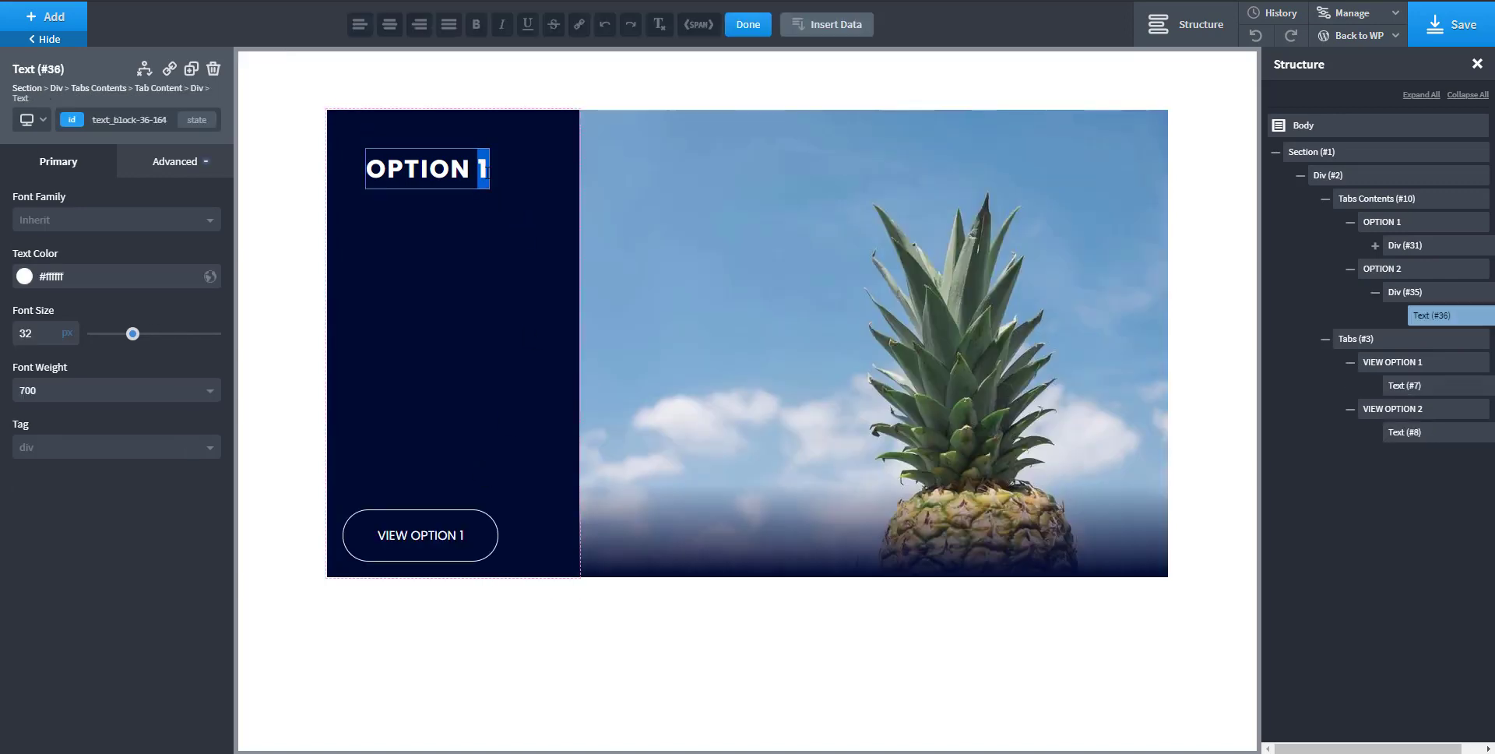
text(2)
click(475, 233)
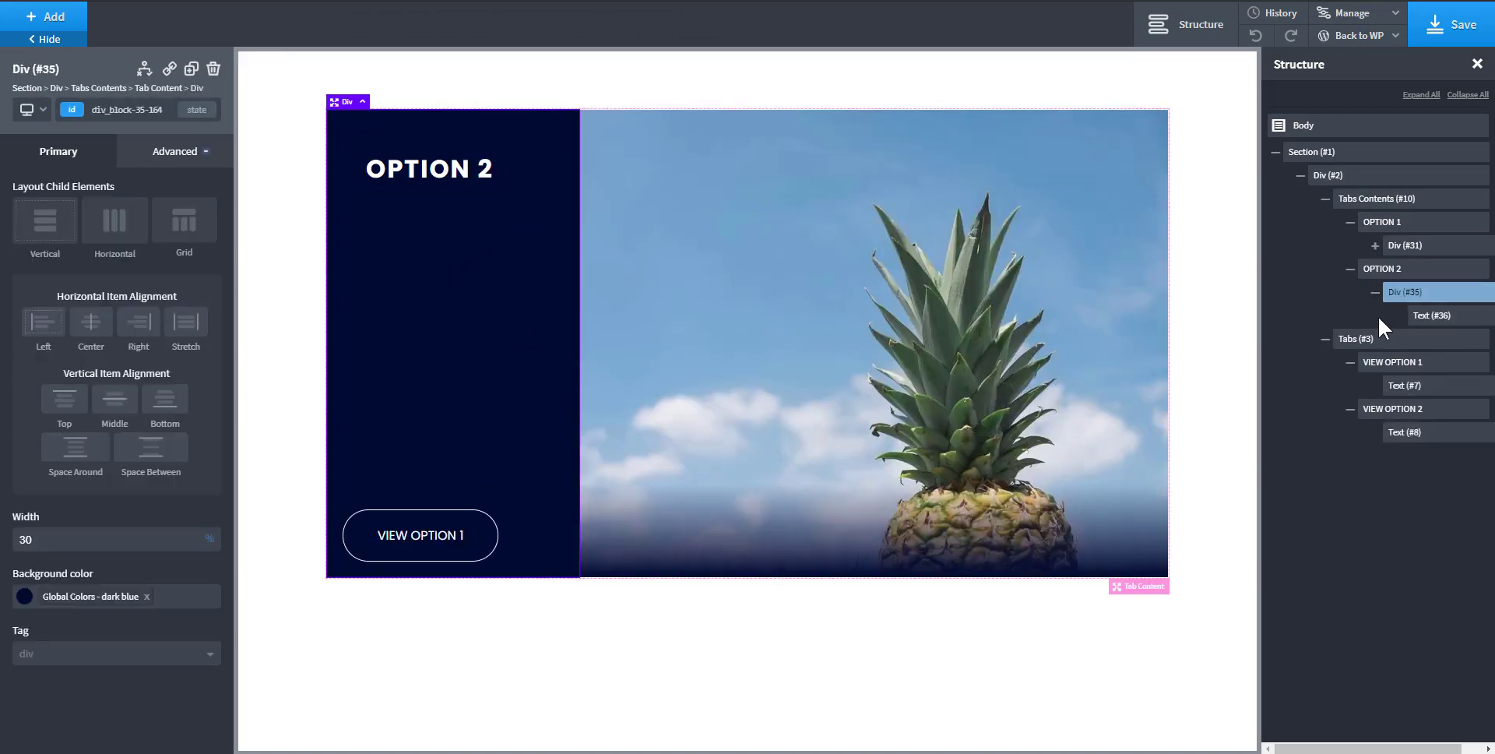
- Reduce the opacity of the OPTION 1 div's dark blue background to 80, giving rgba(0,10,51,0.8)
click(1405, 245)
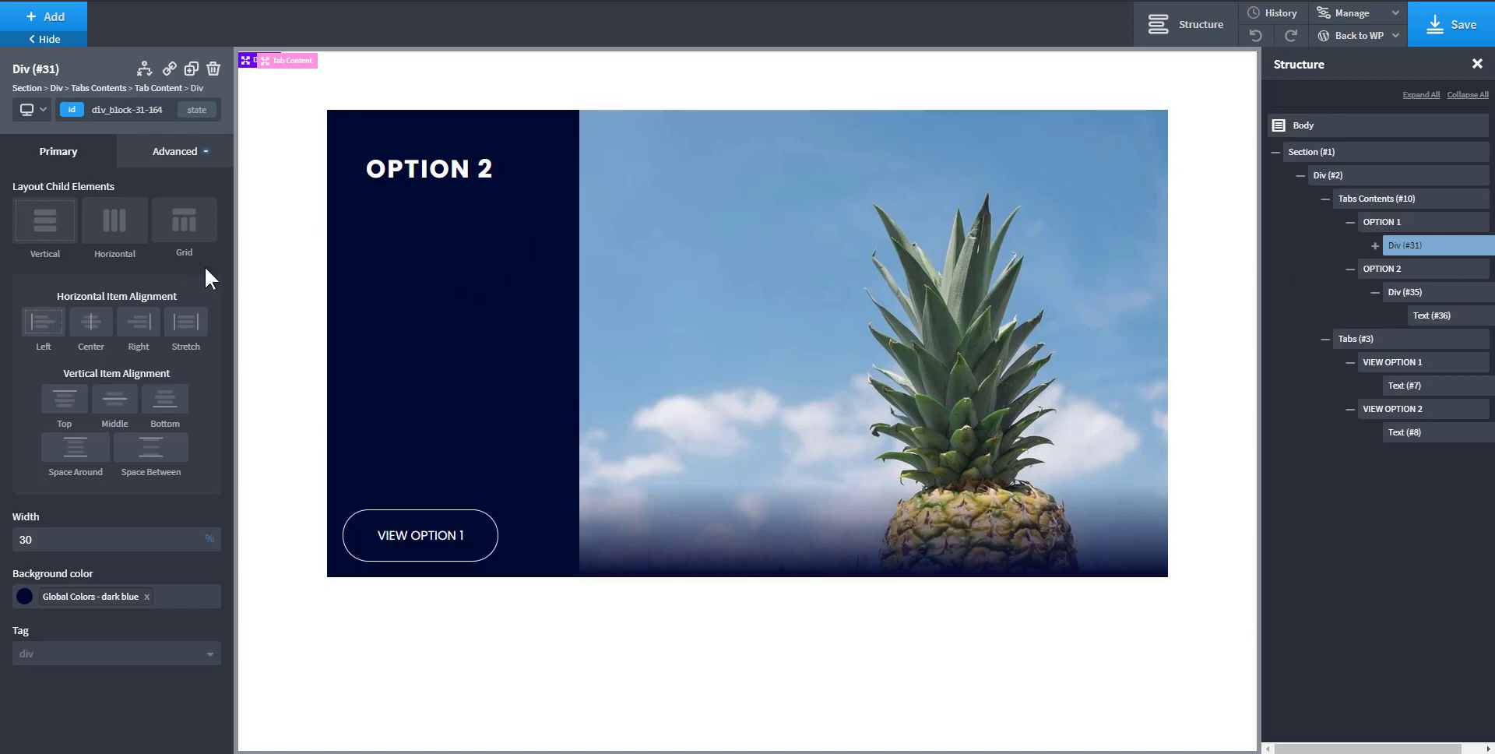
click(24, 596)
scroll(153, 614, down, 1)
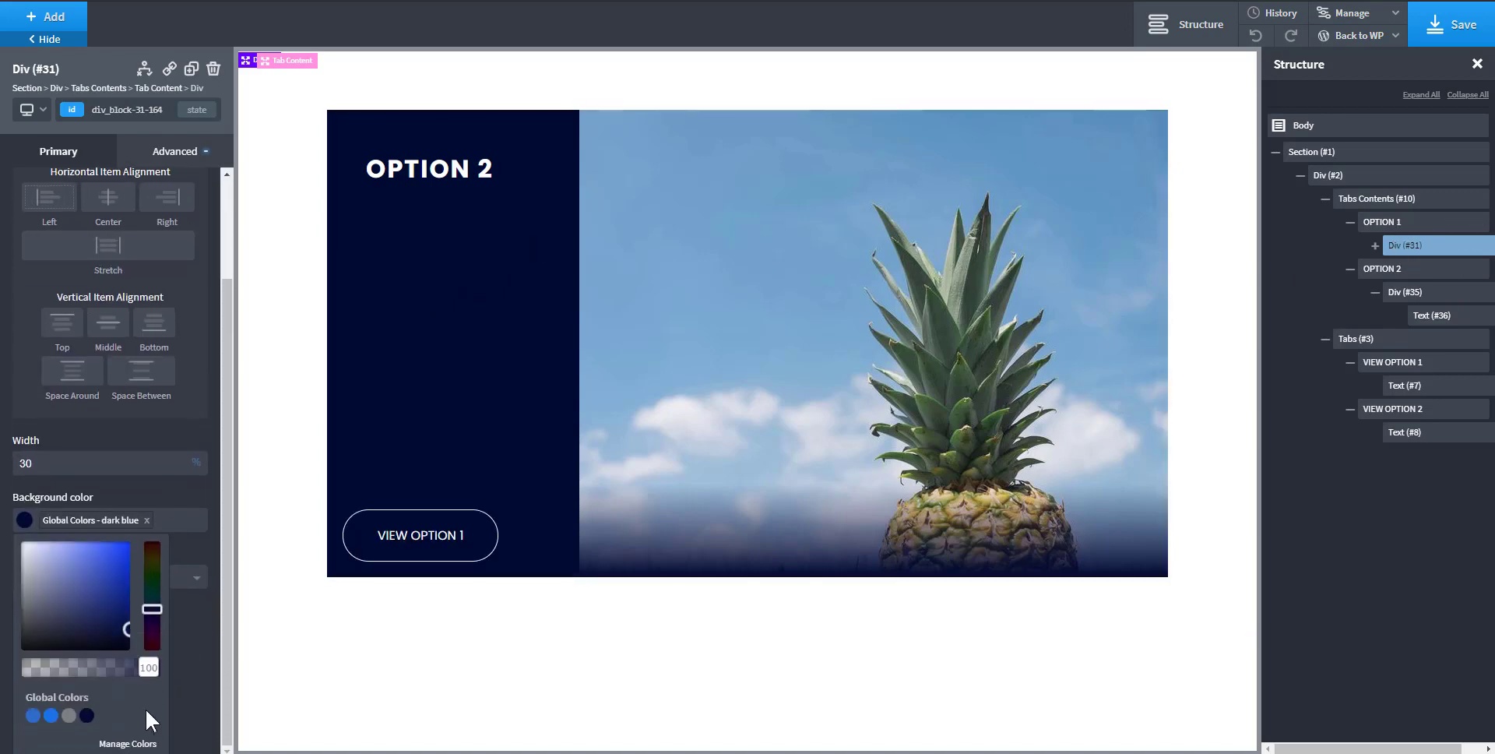
mouse_move(145, 667)
mouse_down()
mouse_move(115, 671)
mouse_move(133, 676)
mouse_up()
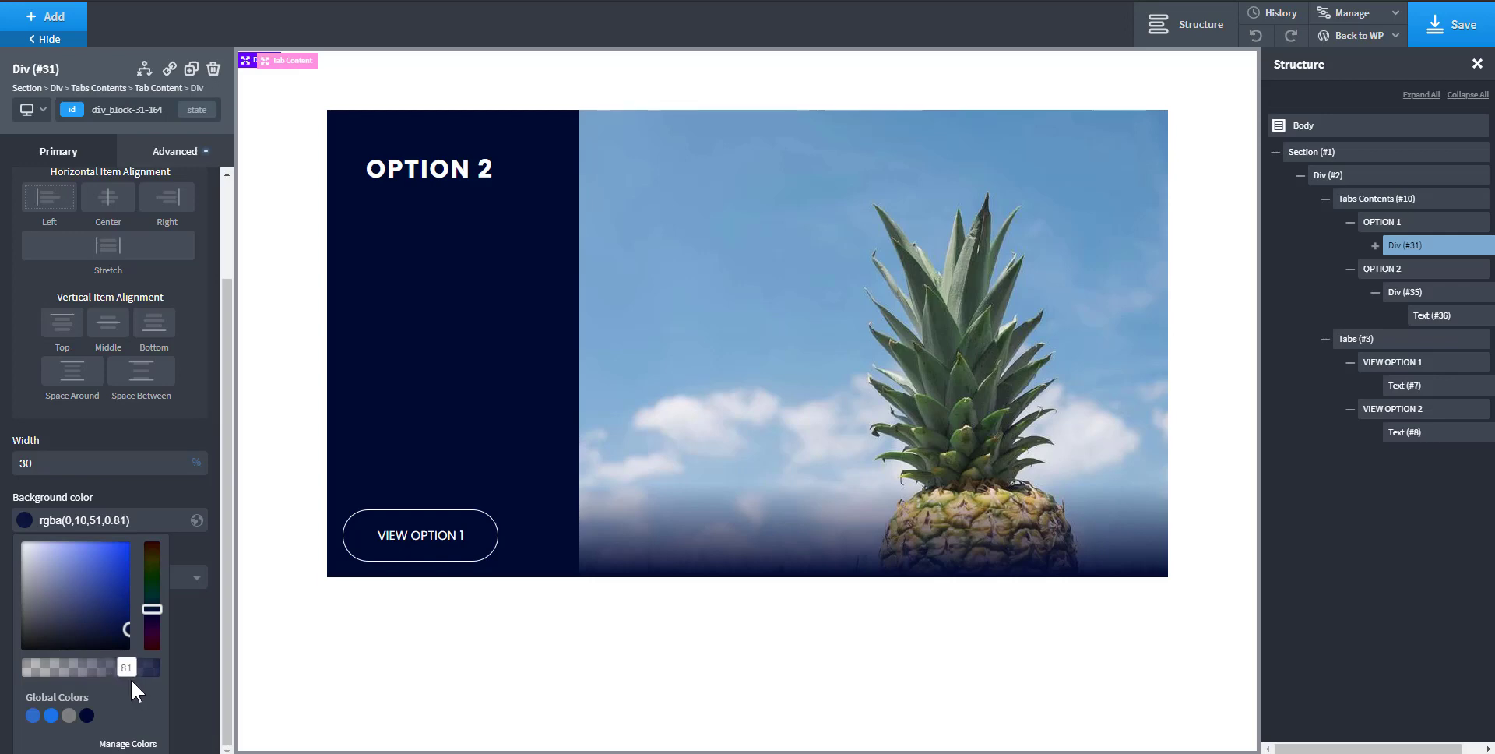
drag(129, 679, 129, 679)
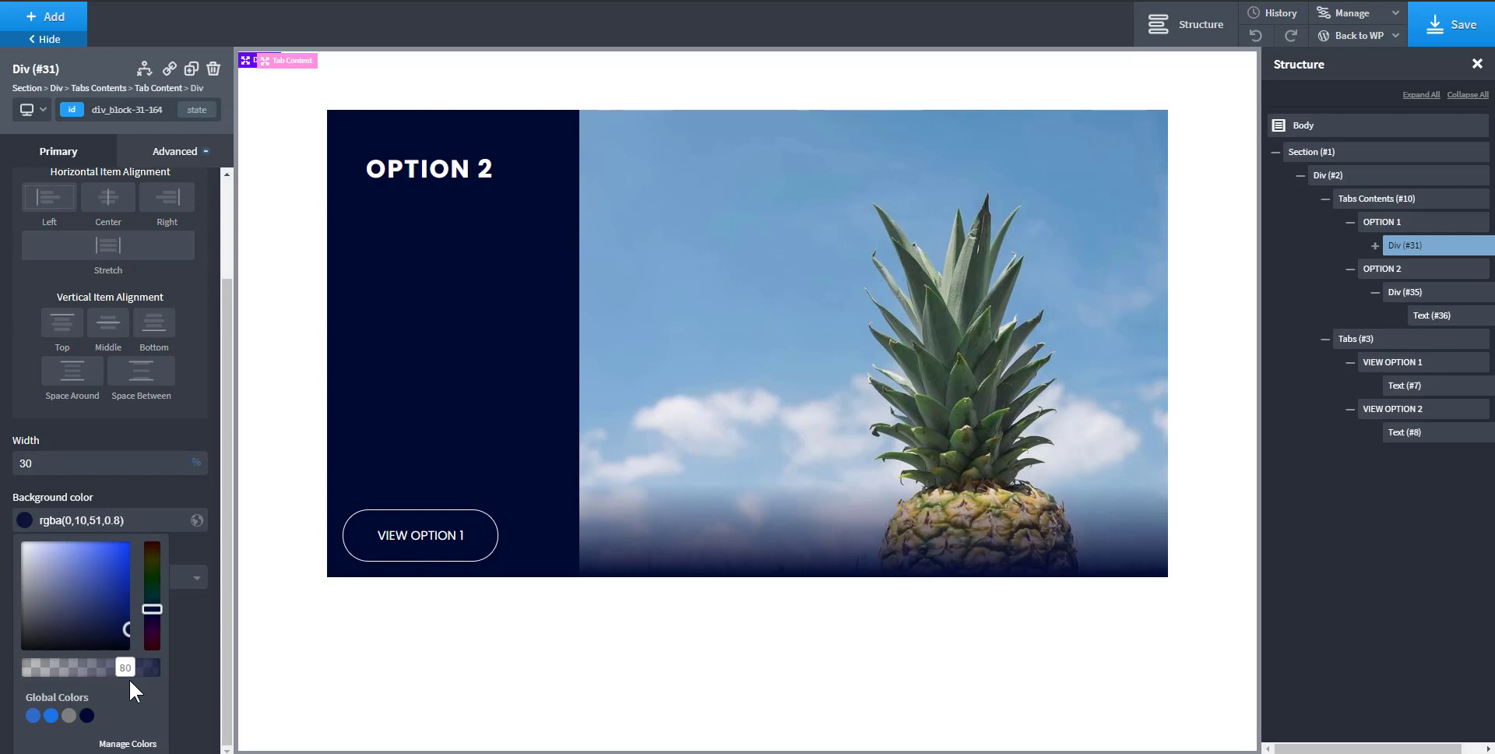
- Reduce the opacity of the OPTION 2 div's dark blue background to 81, giving rgba(0,10,51,0.81)
click(1396, 297)
click(26, 597)
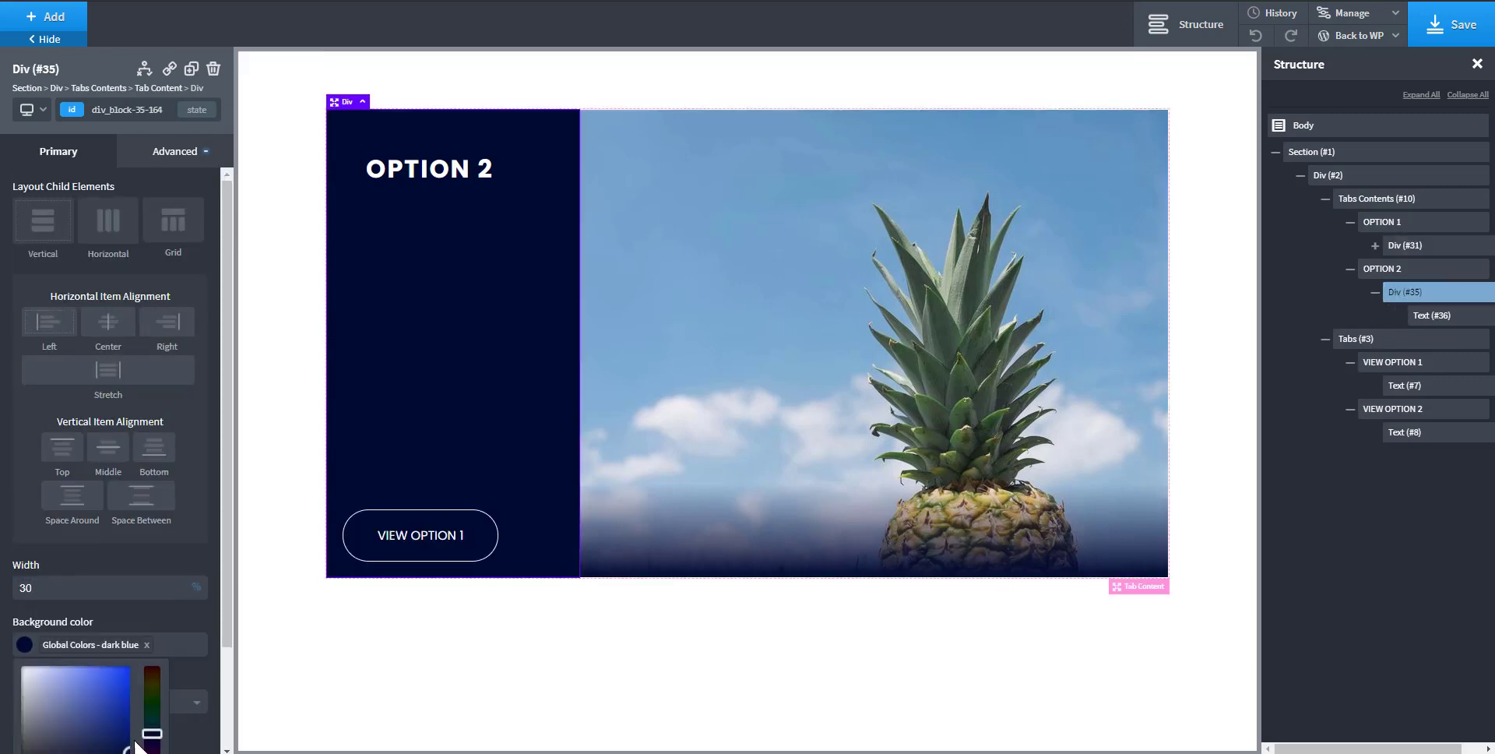
scroll(136, 701, down, 2)
drag(130, 675, 131, 682)
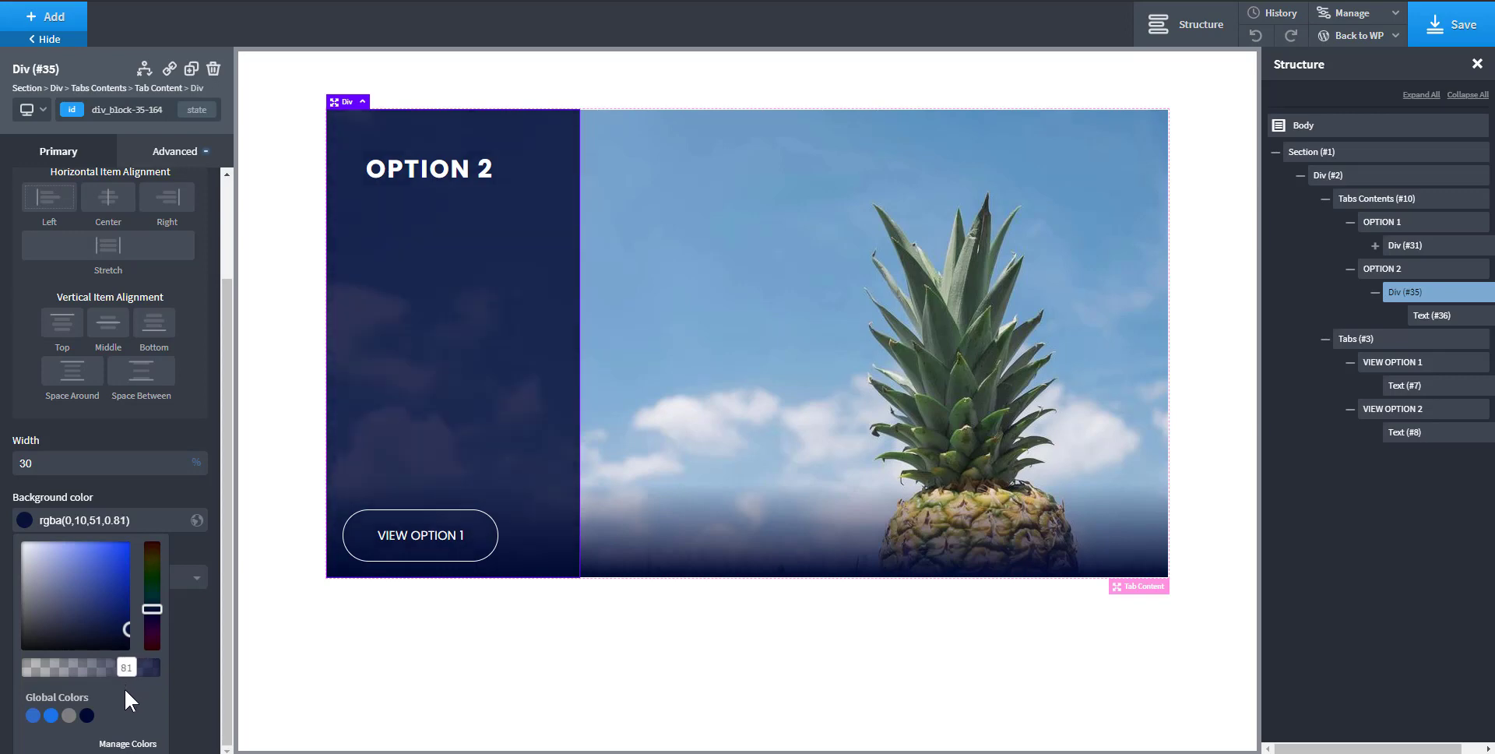
- Set the OPTION 2 div's background opacity to 80, giving rgba(0,10,51,0.8), and toggle between both tab views
drag(123, 686, 123, 688)
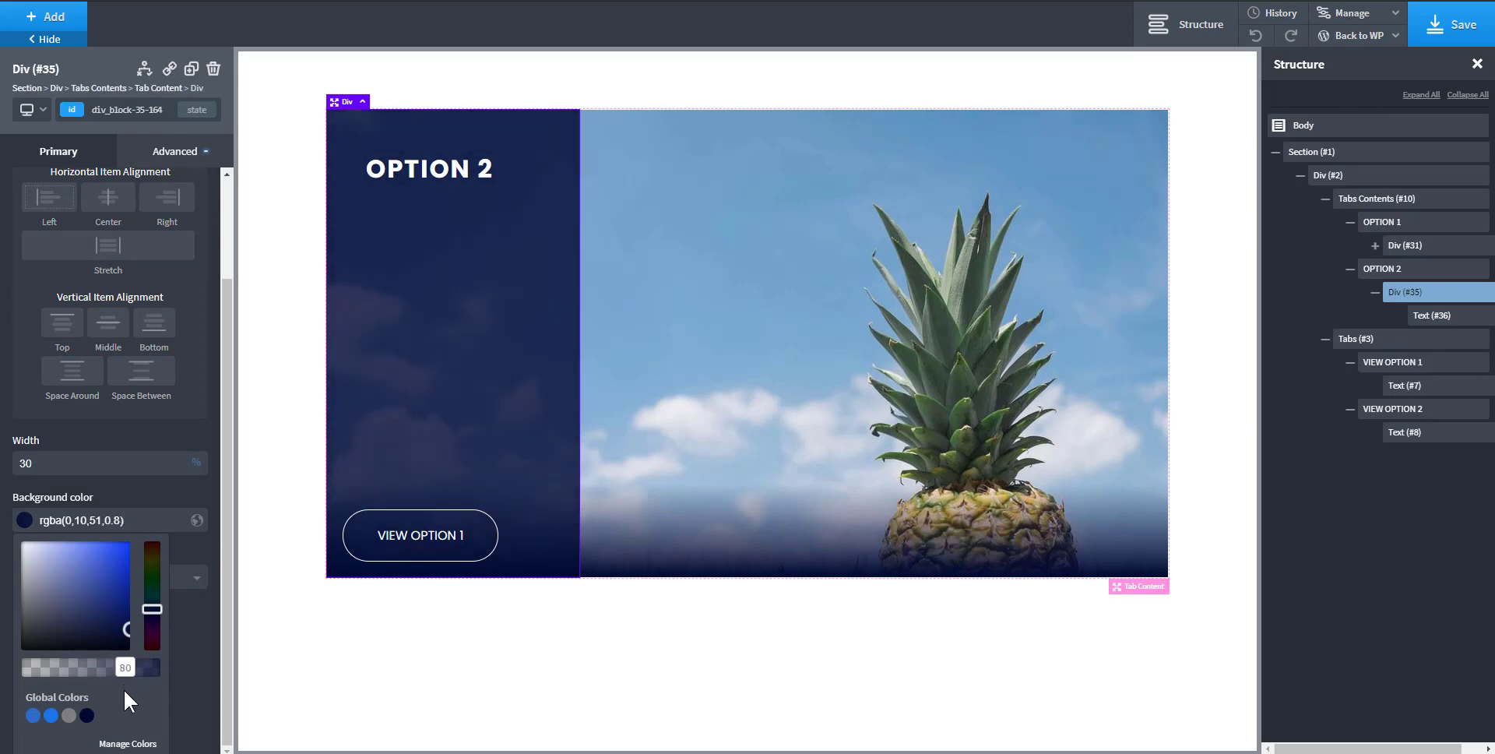
click(456, 535)
click(458, 536)
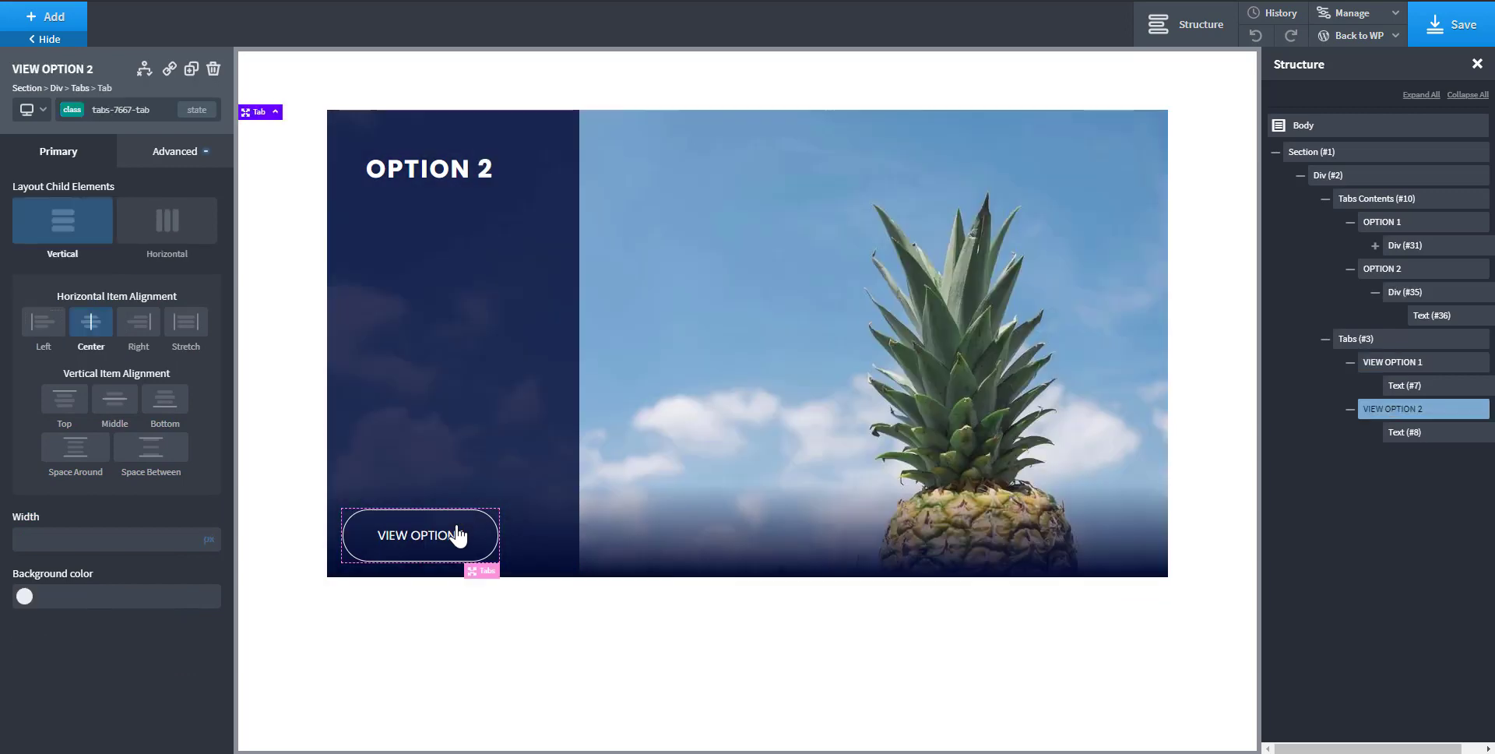
click(456, 537)
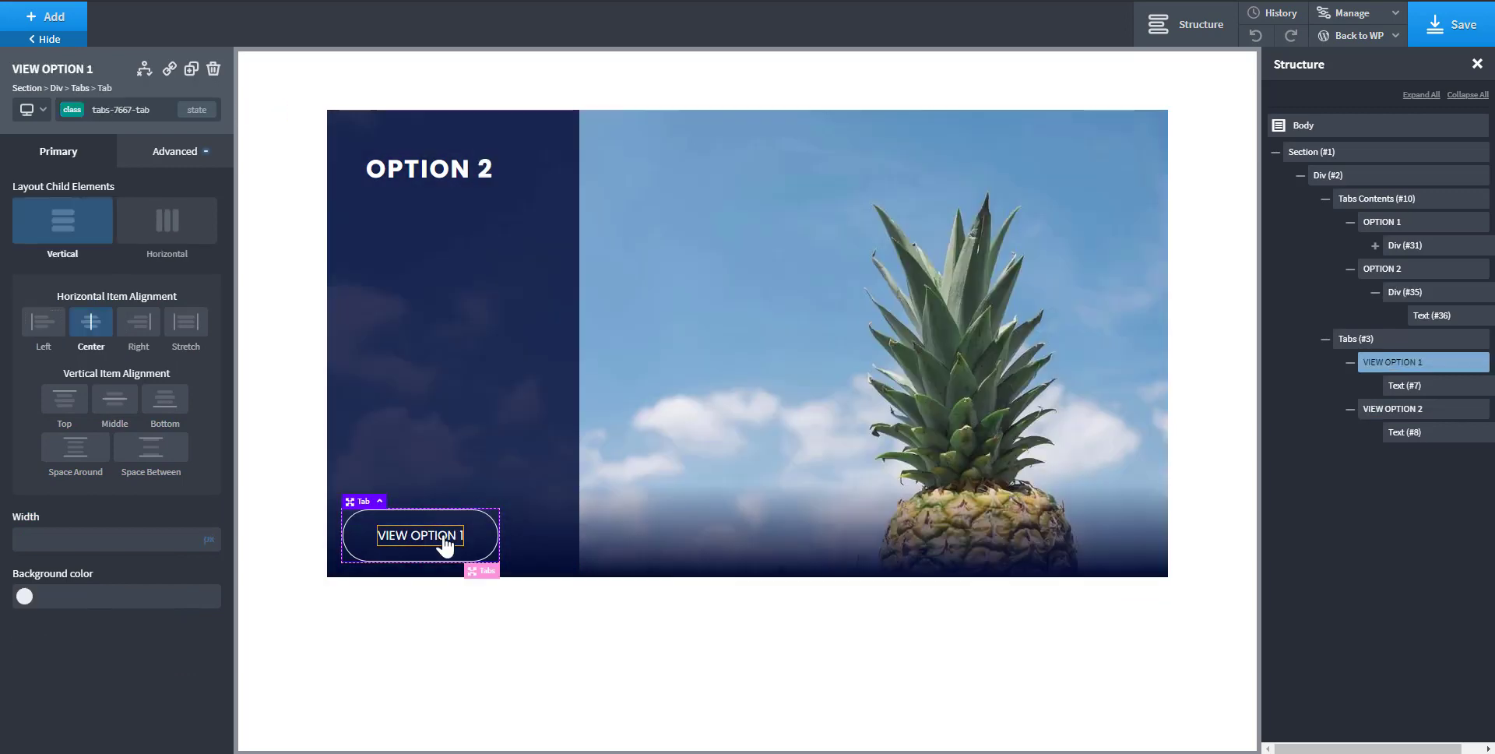
click(444, 537)
click(444, 537)
click(444, 537)
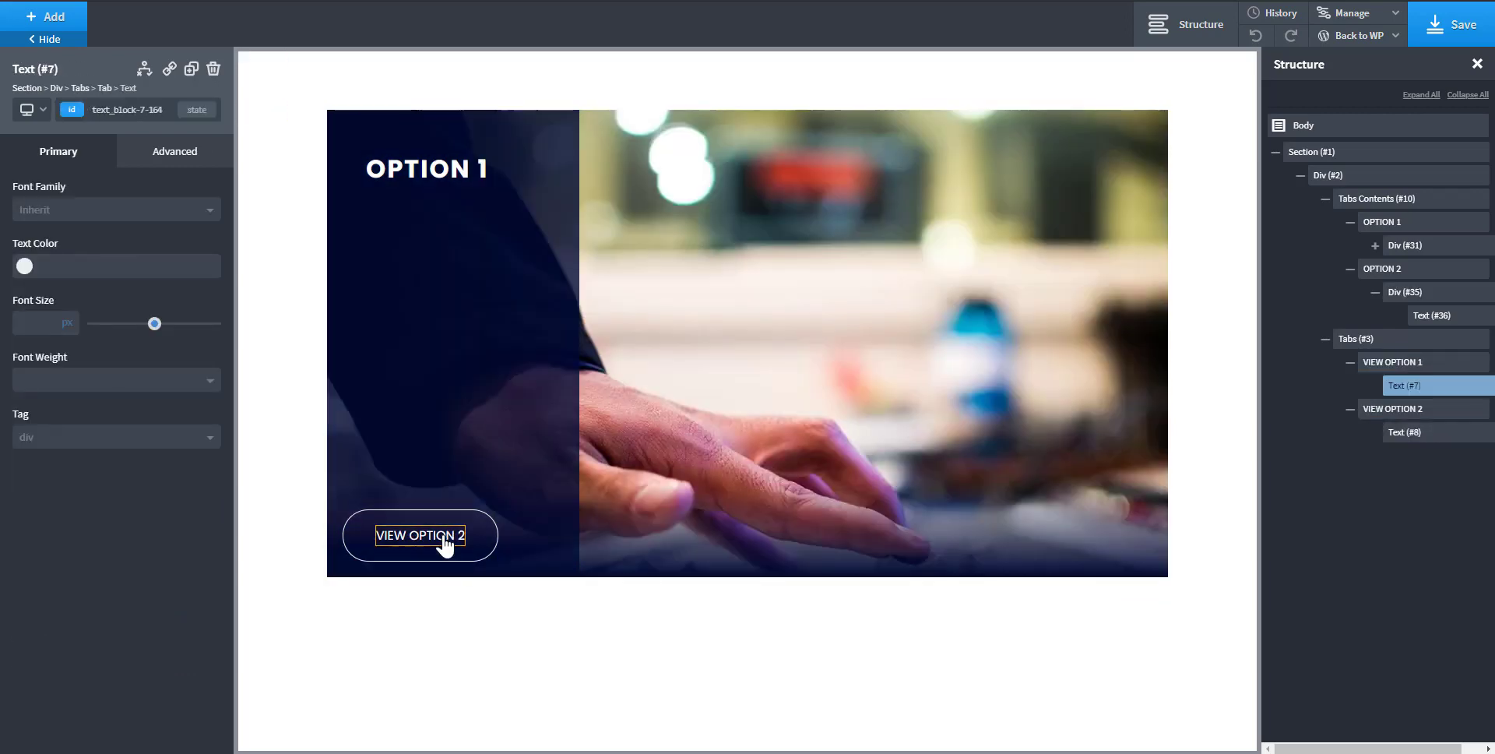
- Add a text block beneath the OPTION 1 heading and replace its content with a one-paragraph, 20-word placeholder text copied from the text generator
click(456, 170)
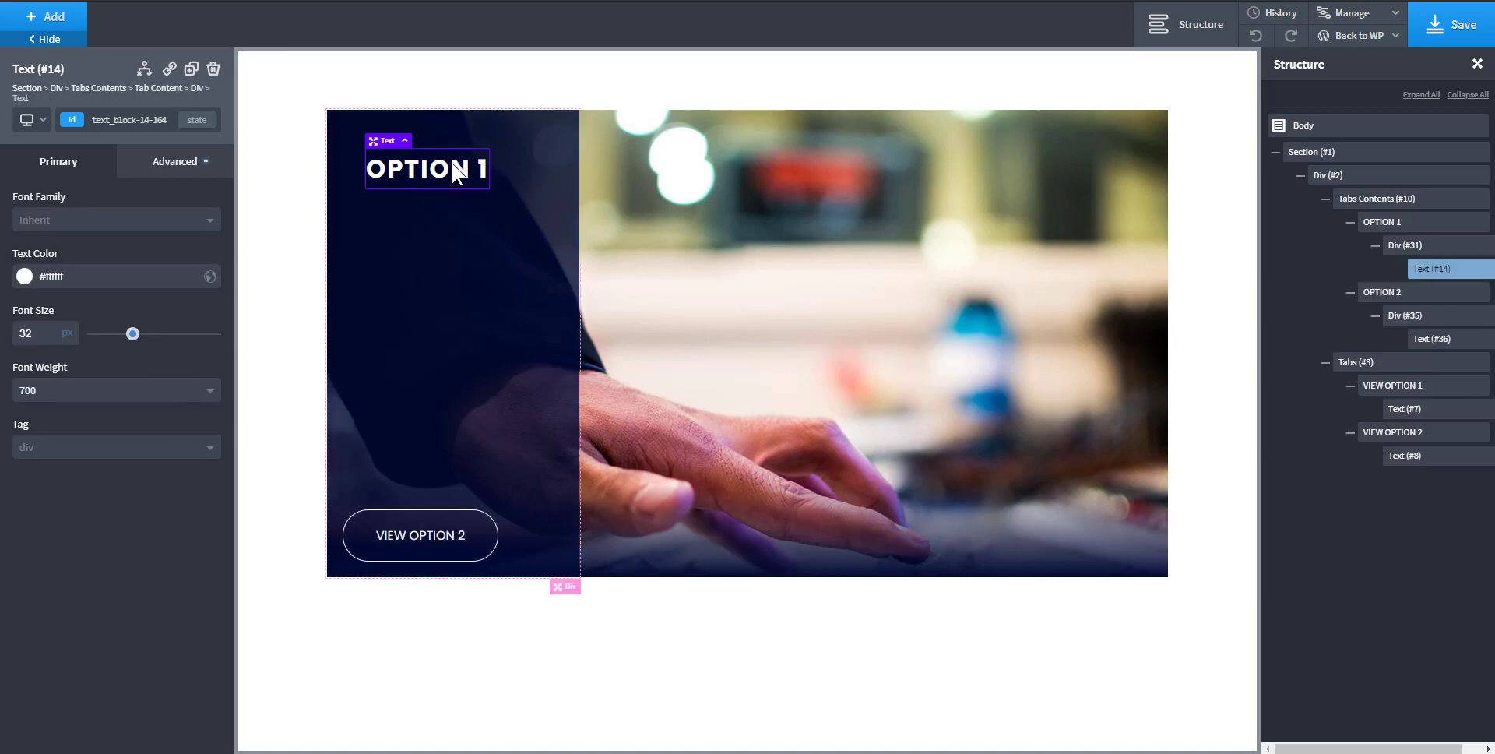
key(t)
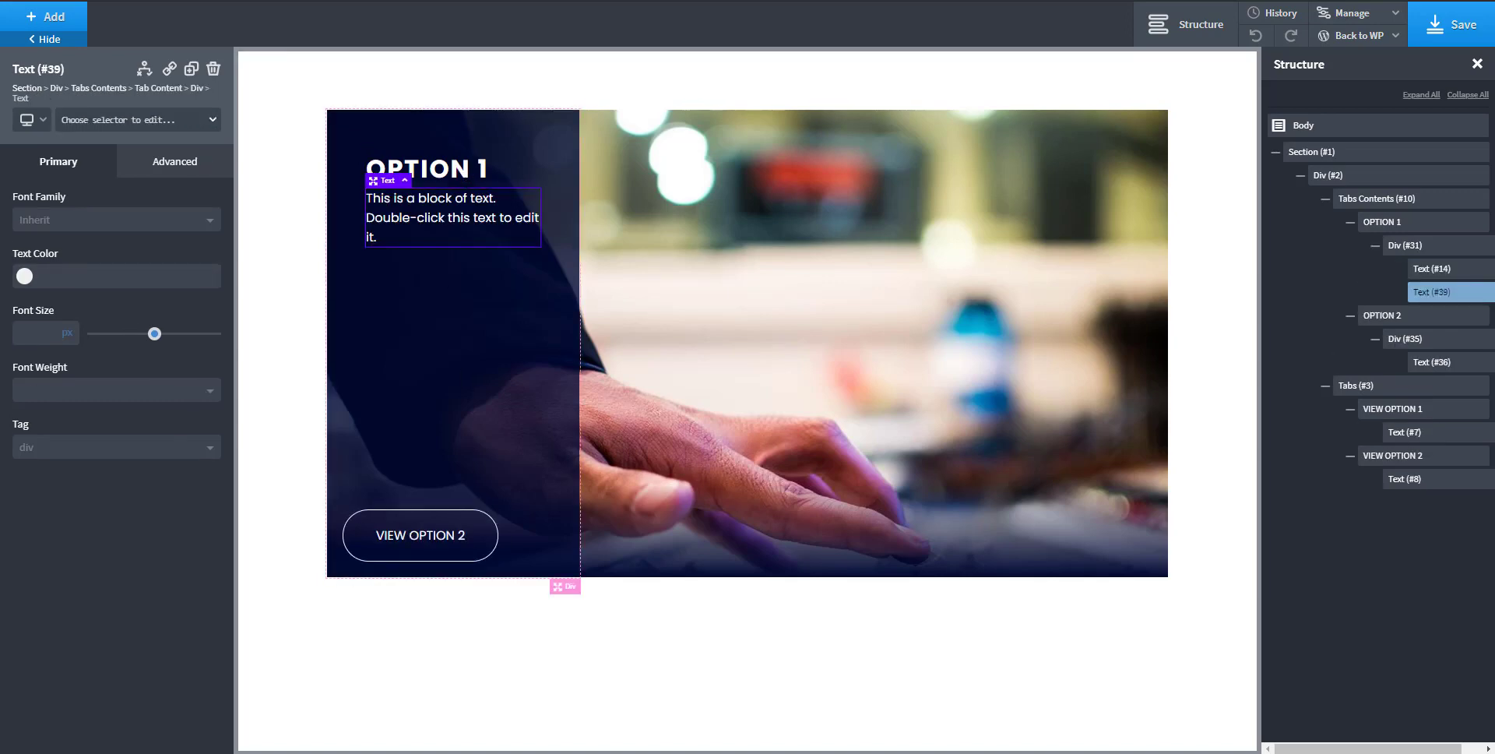
click(1359, 2)
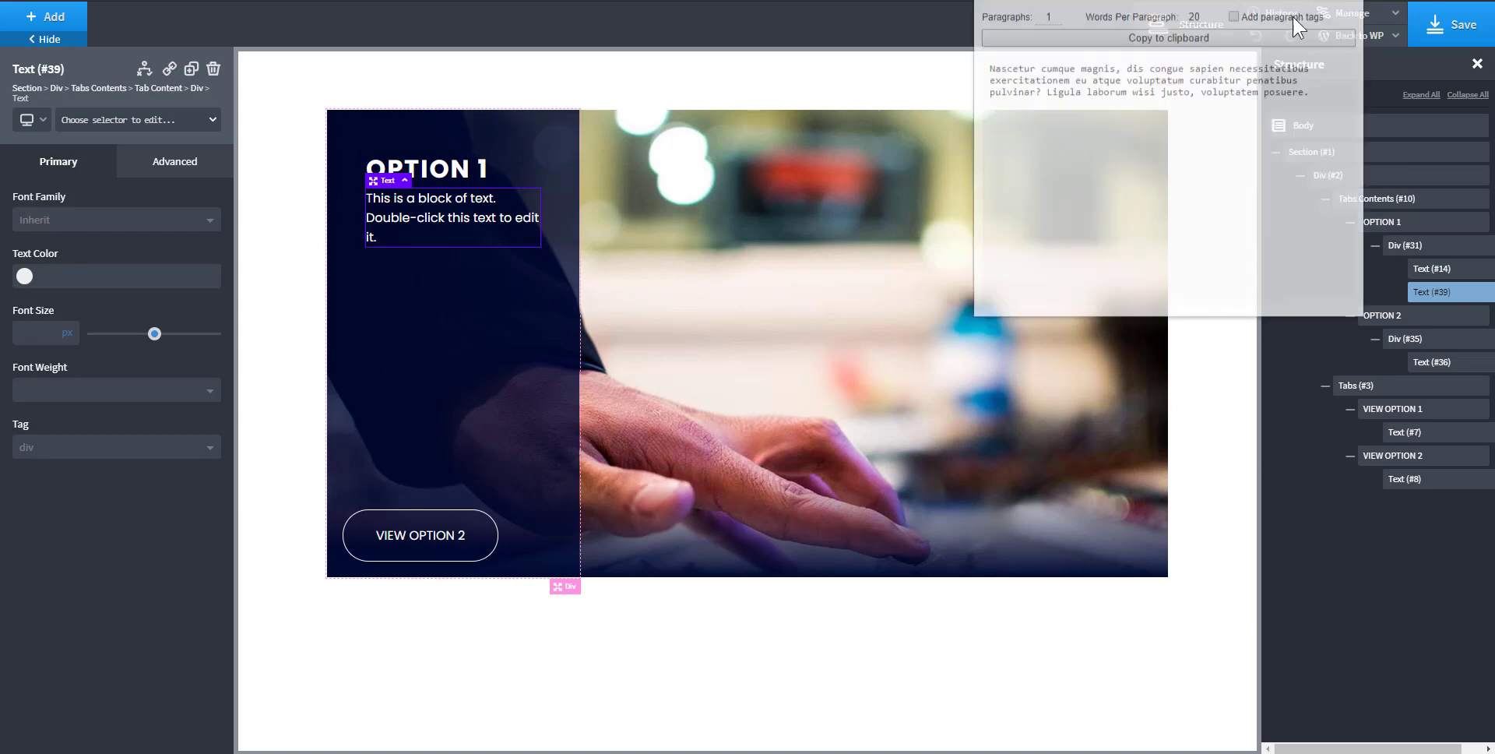
click(1246, 40)
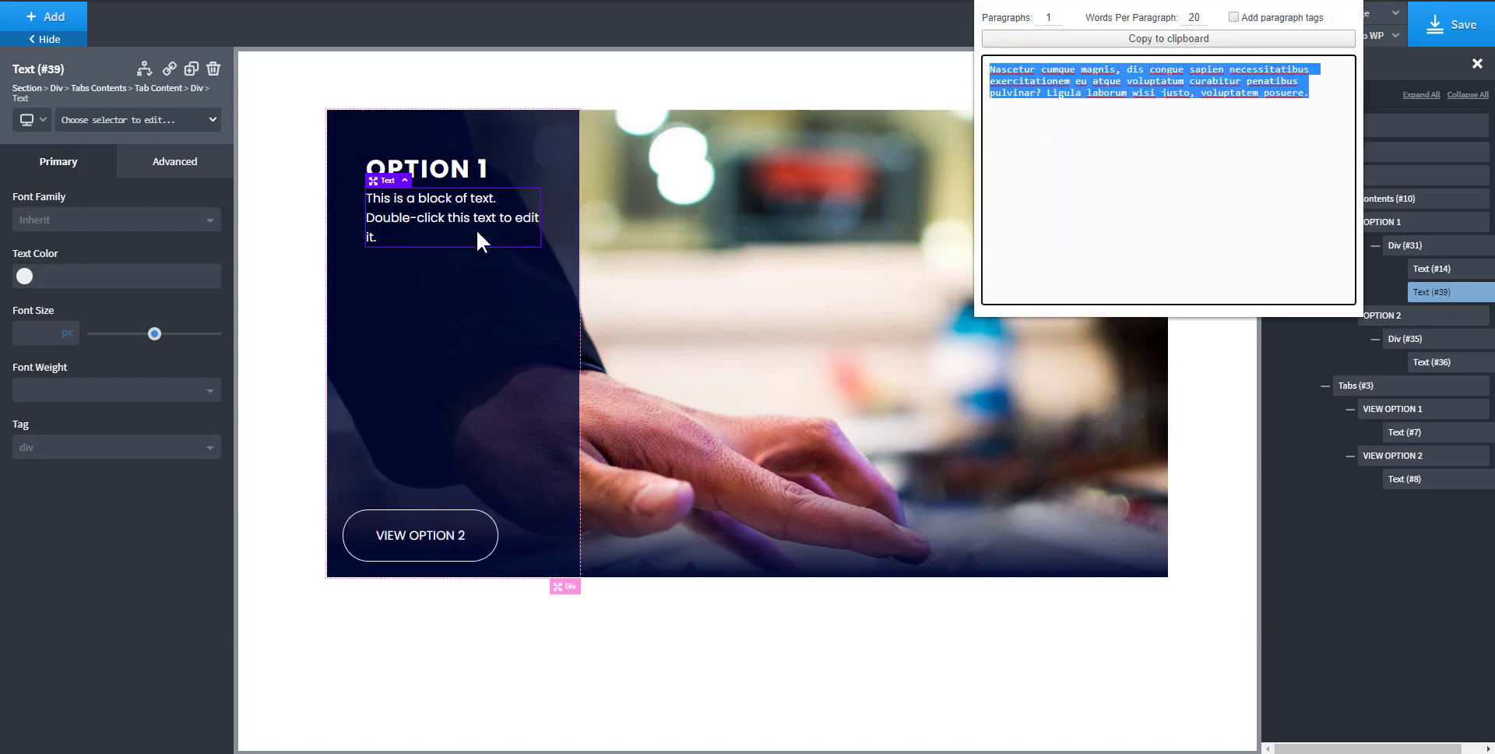
click(427, 220)
double_click(425, 216)
key(ctrl+a)
key(ctrl+v)
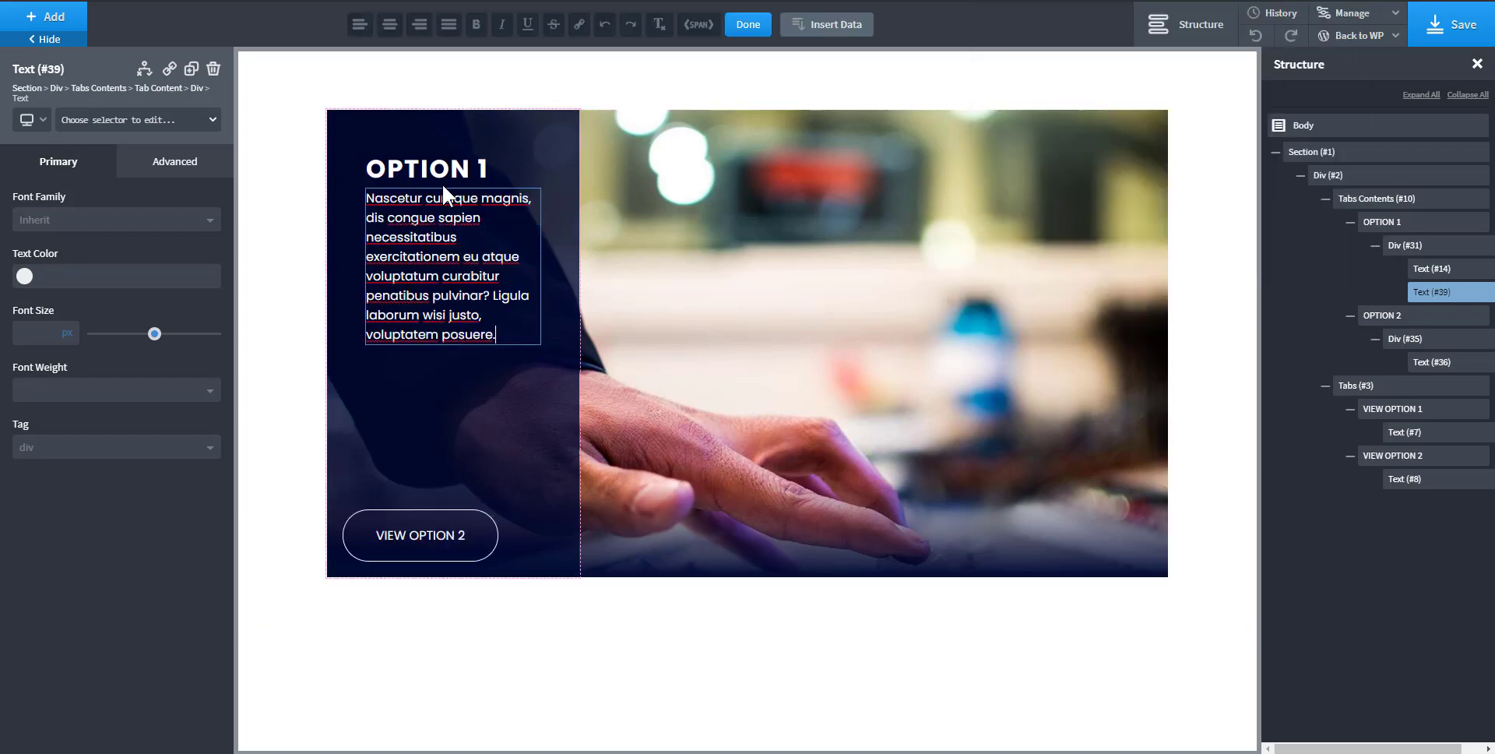
- Add a bottom margin of about 31 px below the OPTION 1 heading to separate it from the paragraph
click(448, 187)
drag(447, 190, 447, 223)
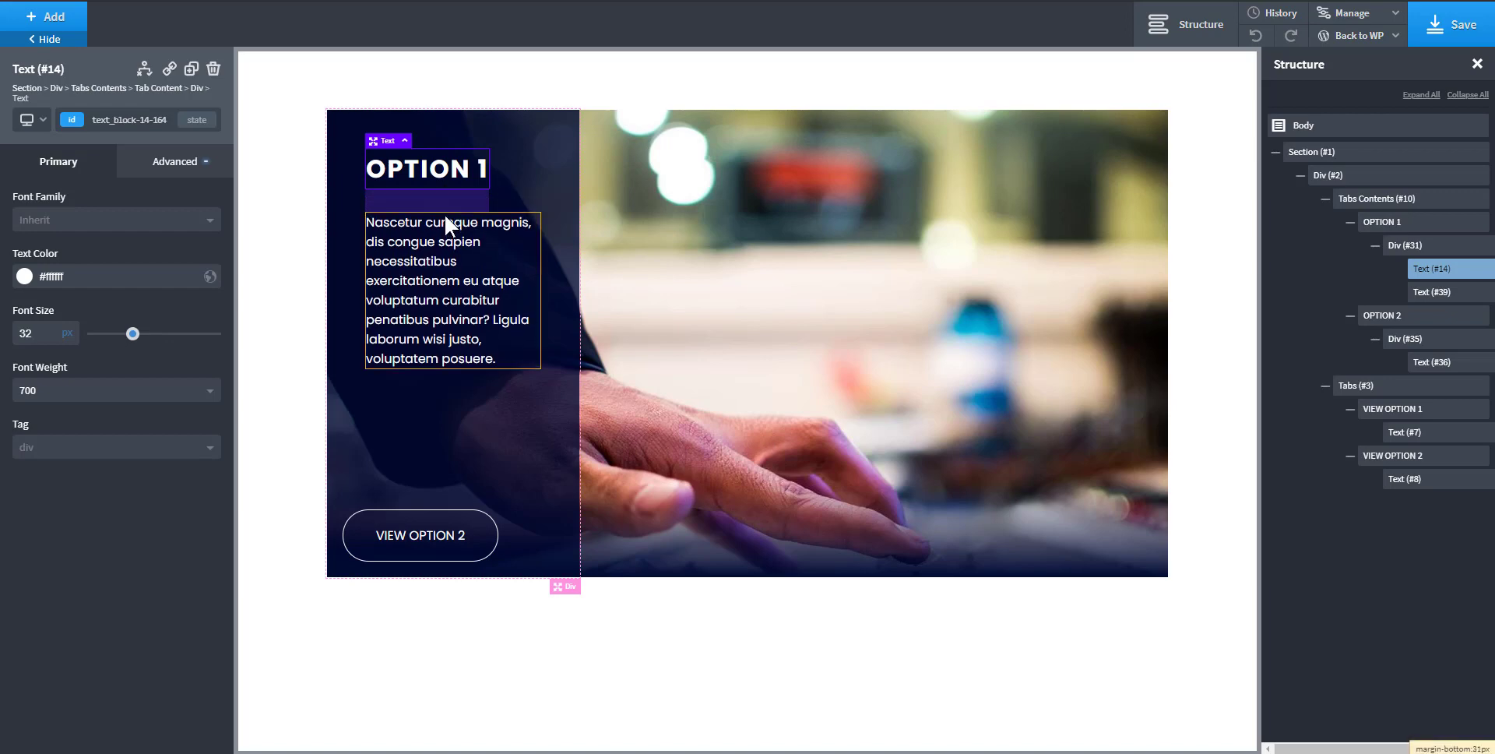
click(478, 295)
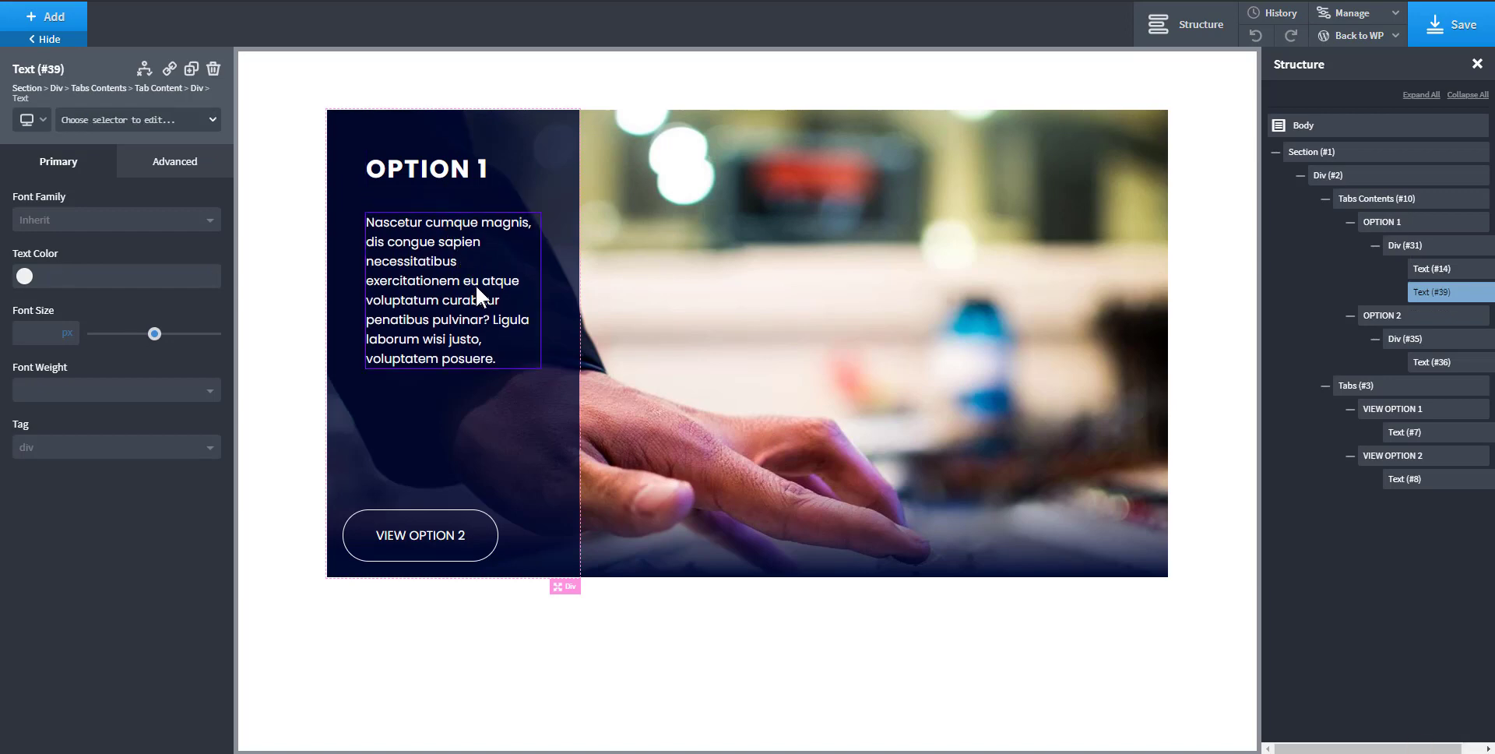
- Duplicate the OPTION 1 paragraph and move the copy into the OPTION 2 div, directly below its heading
click(1433, 272)
click(1431, 300)
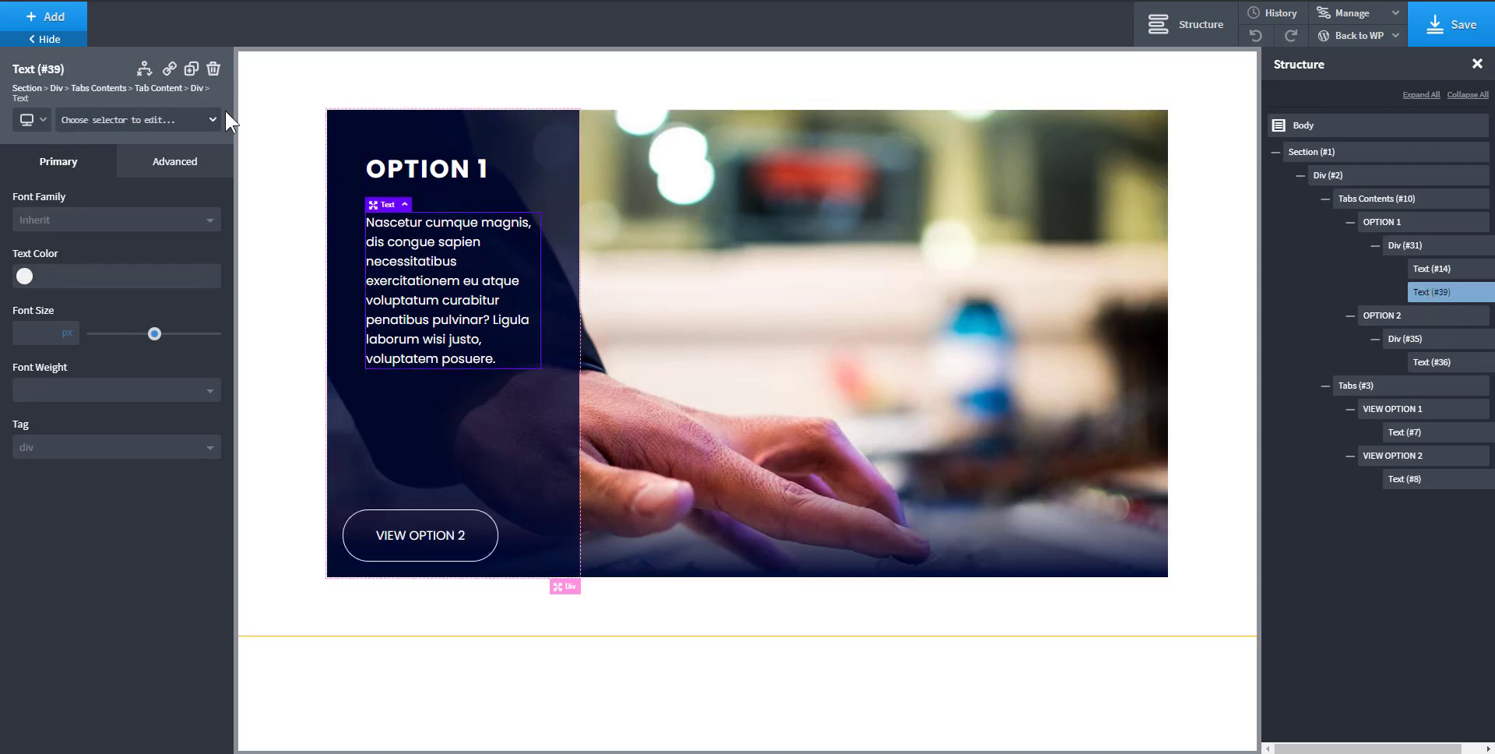
click(191, 68)
drag(1431, 316, 1450, 397)
click(1450, 397)
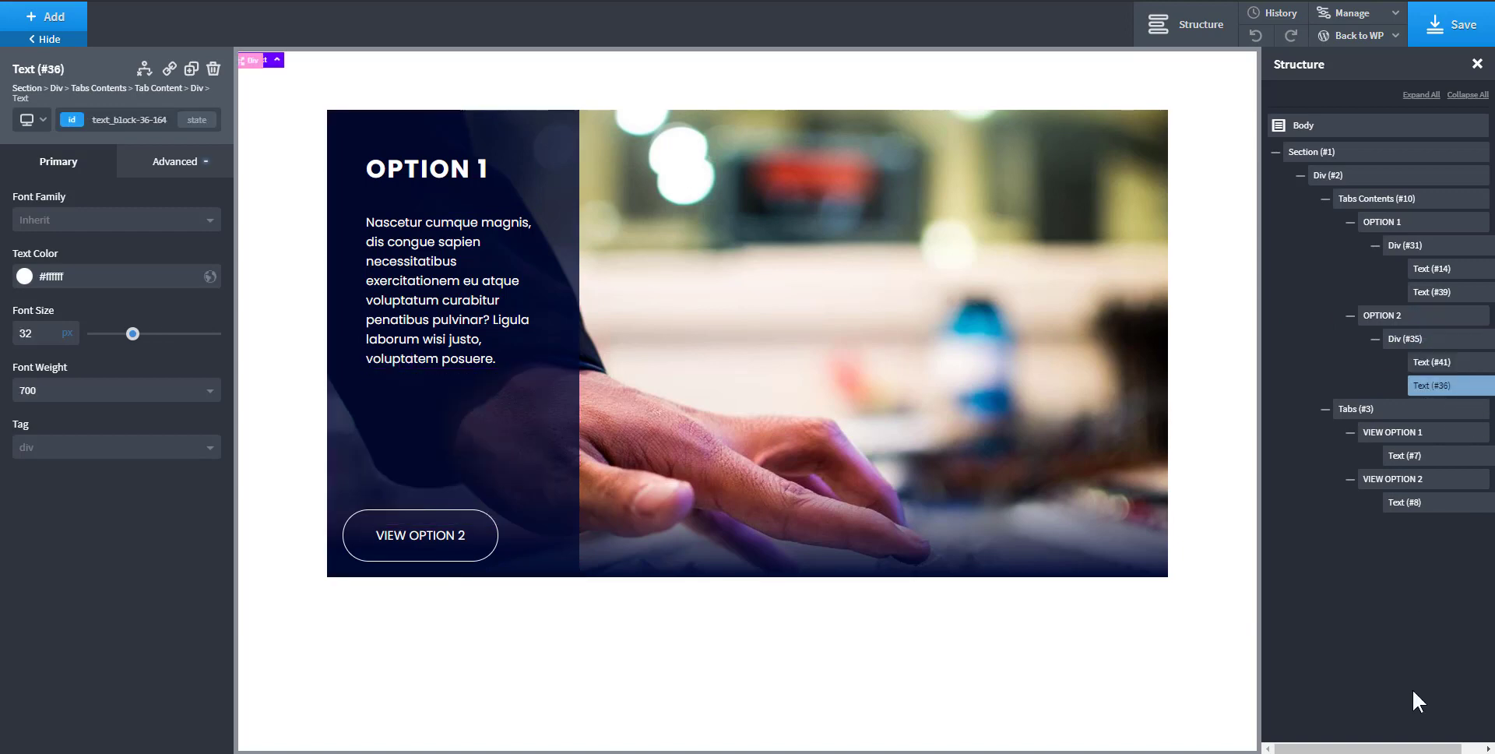
drag(1428, 747, 1449, 747)
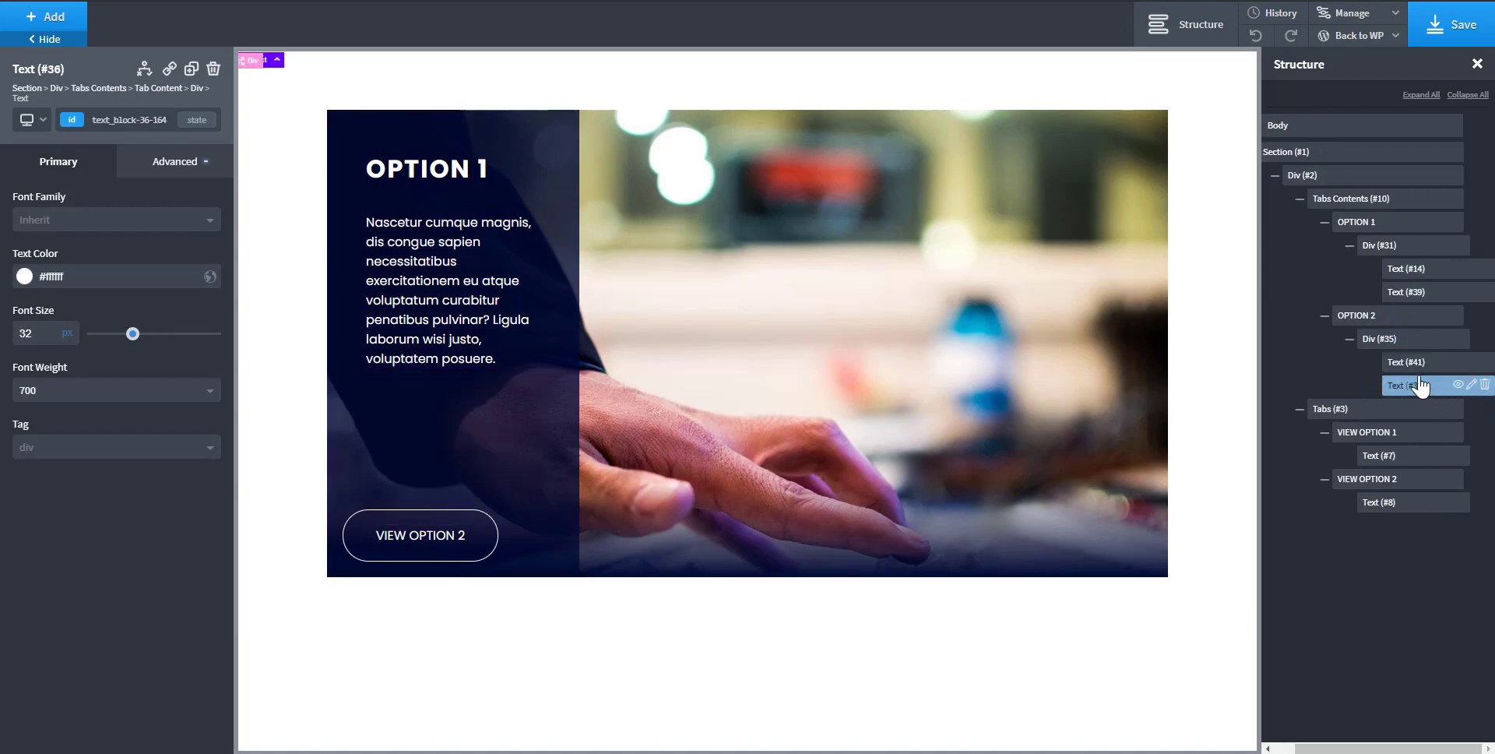
drag(1421, 390, 1421, 363)
- Switch to the OPTION 2 view and add a bottom margin between its heading and paragraph
click(405, 544)
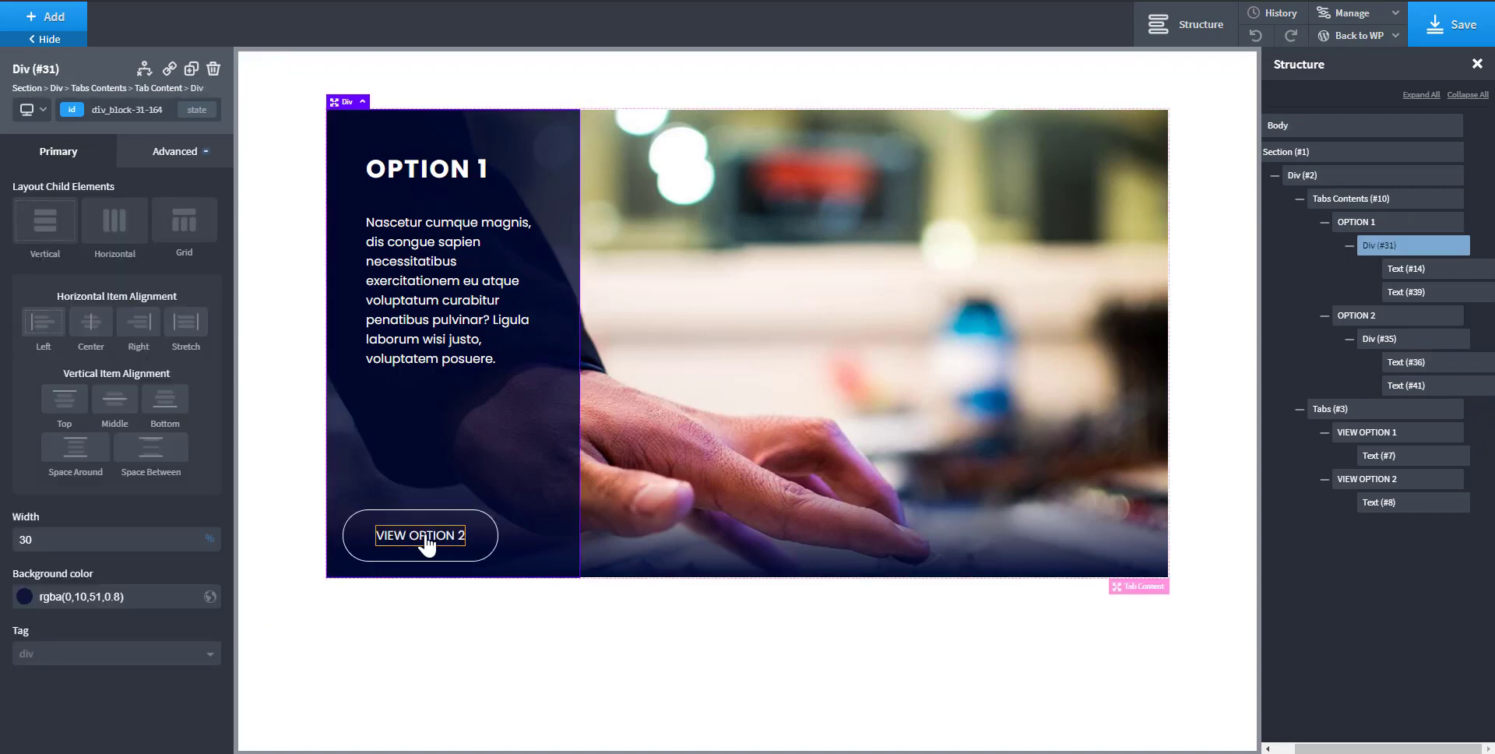
click(427, 539)
click(453, 176)
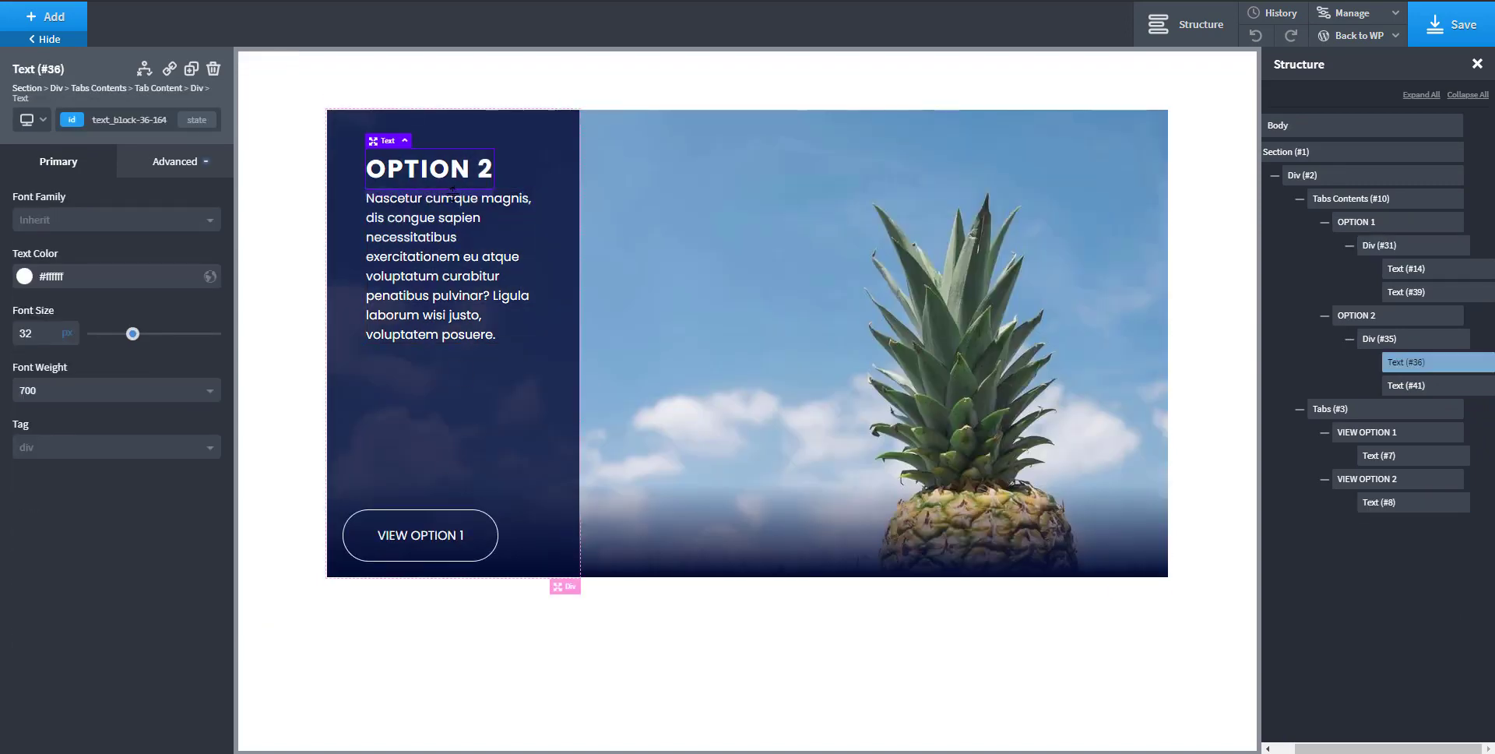
mouse_move(454, 196)
mouse_down()
mouse_move(454, 230)
mouse_move(452, 216)
mouse_up()
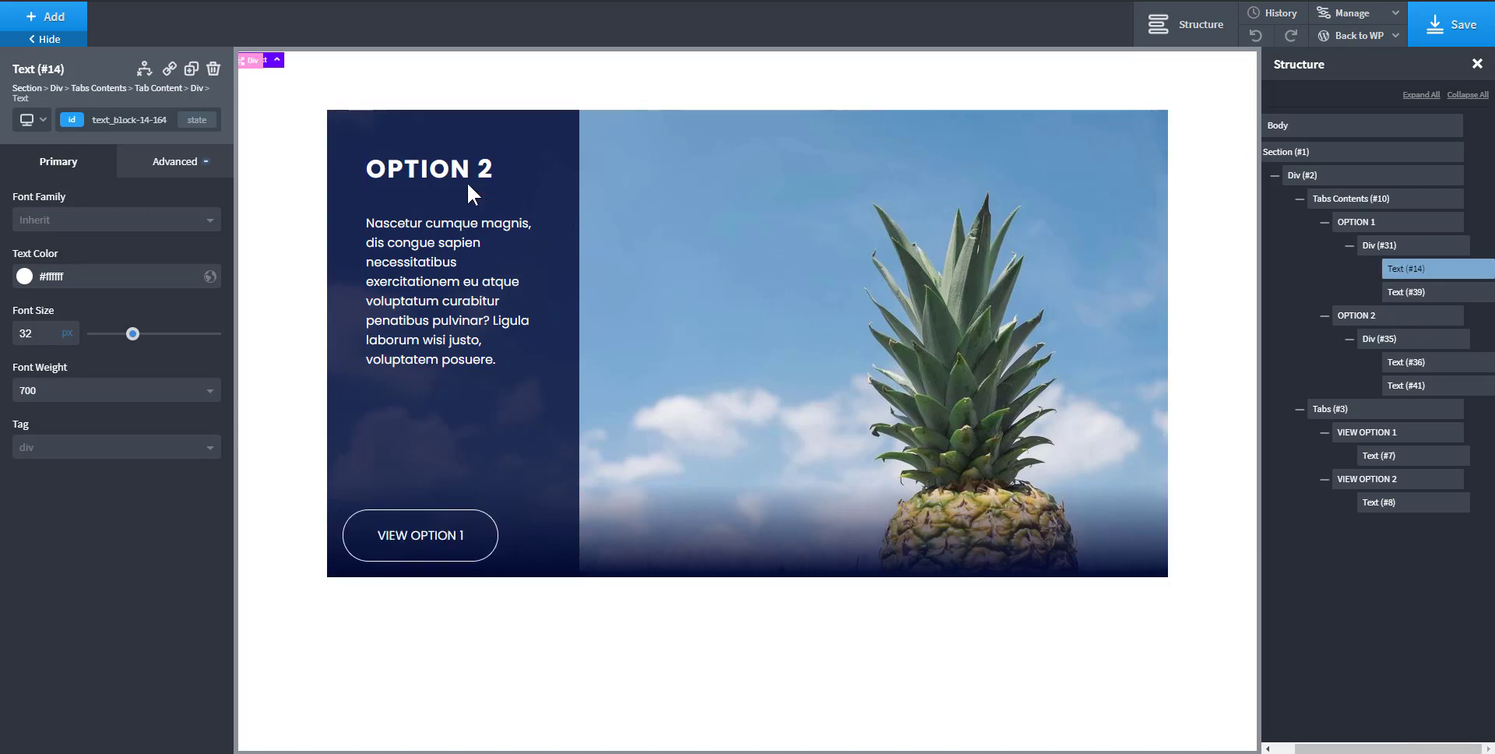
- Adjust the OPTION 1 heading's bottom margin to match the OPTION 2 spacing, and toggle the views to compare them
click(428, 535)
click(439, 547)
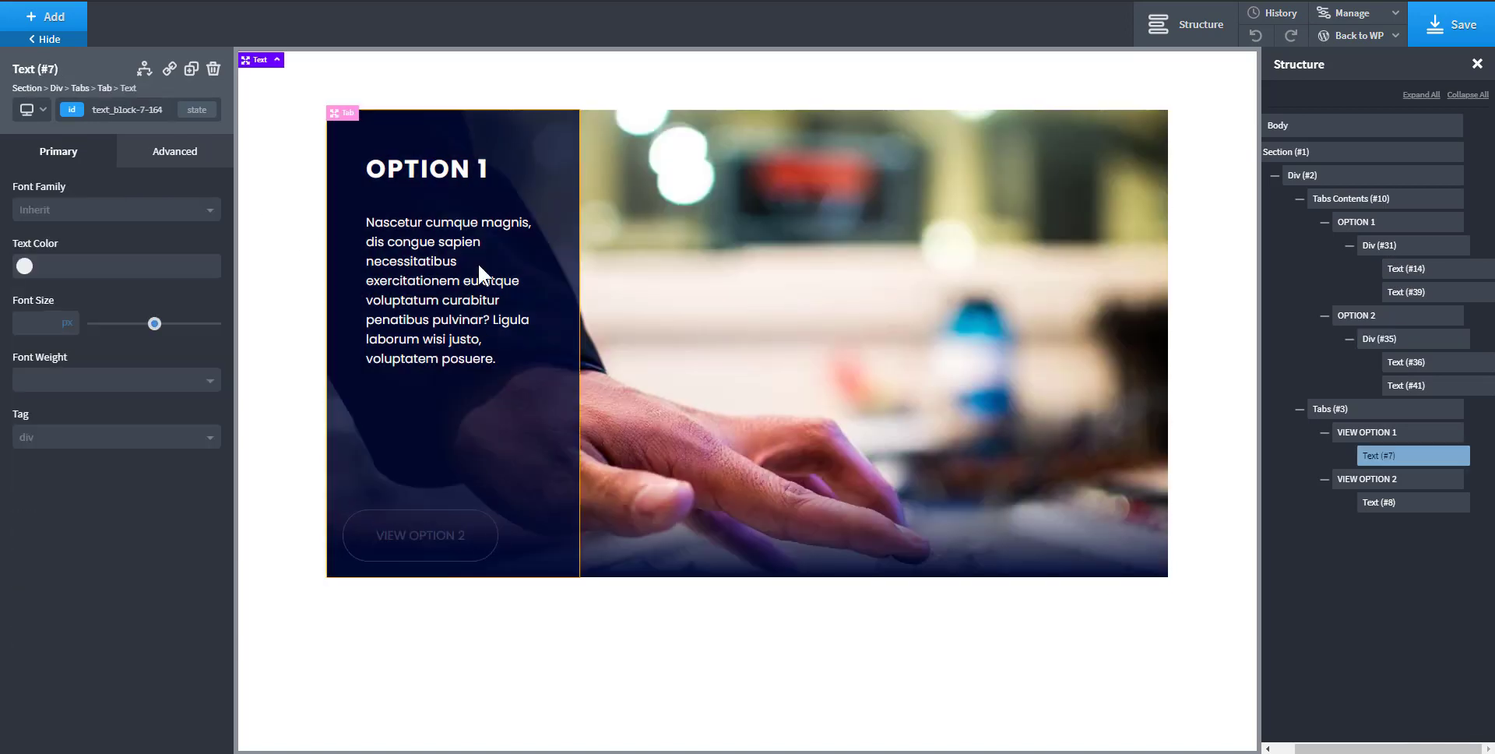
click(475, 167)
drag(460, 201, 461, 200)
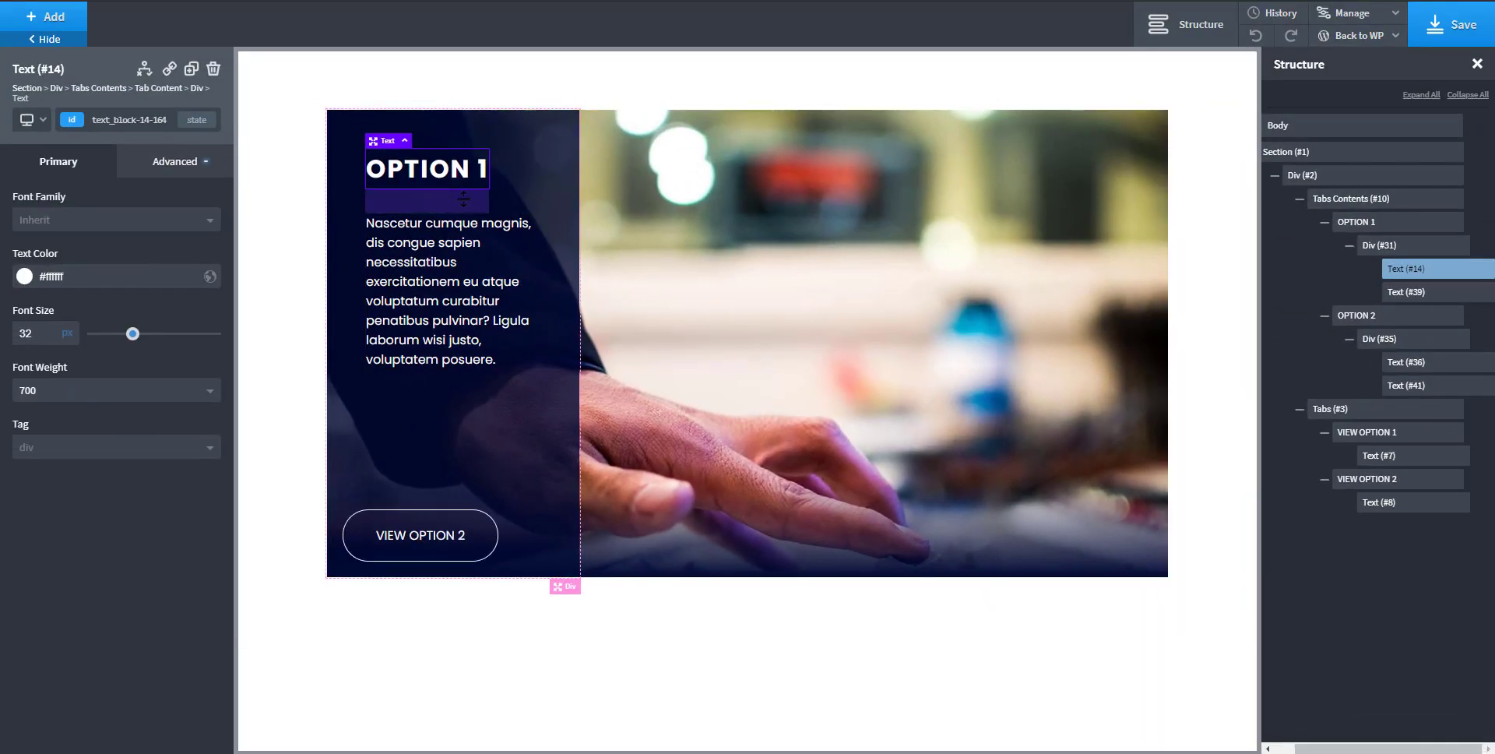
click(461, 527)
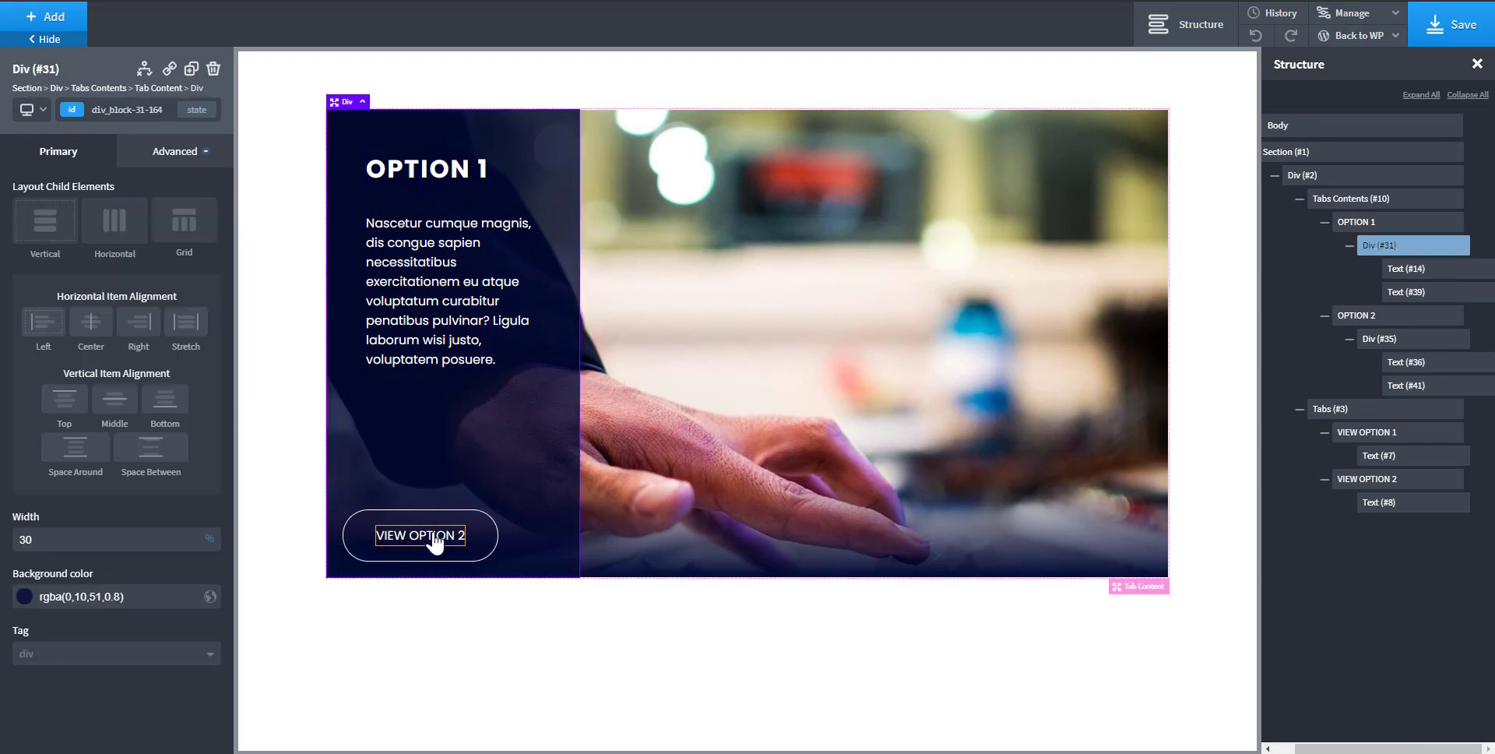
click(485, 540)
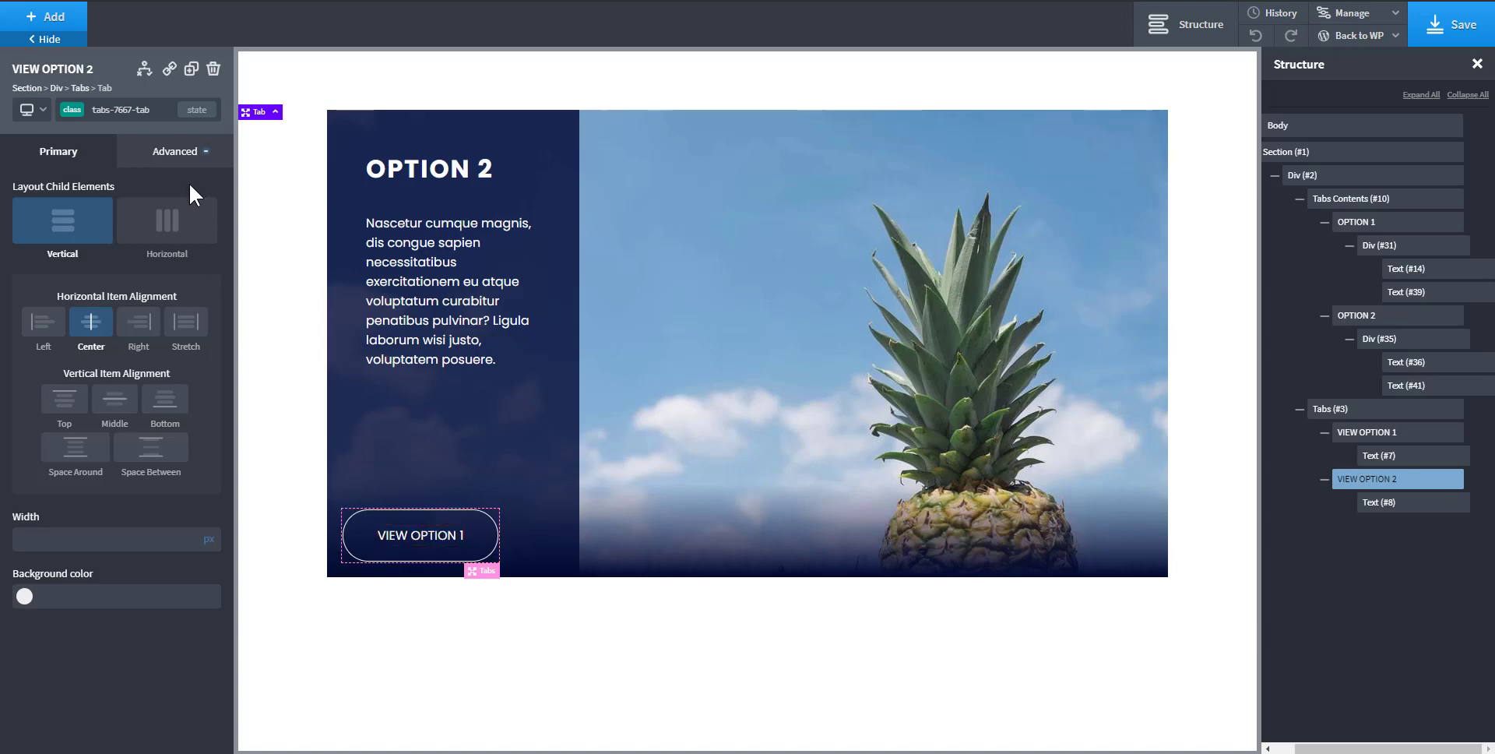
- Set the top and bottom padding of the tabs-7667-tab class to 8 px through the VIEW OPTION 1 tab
click(174, 151)
click(121, 241)
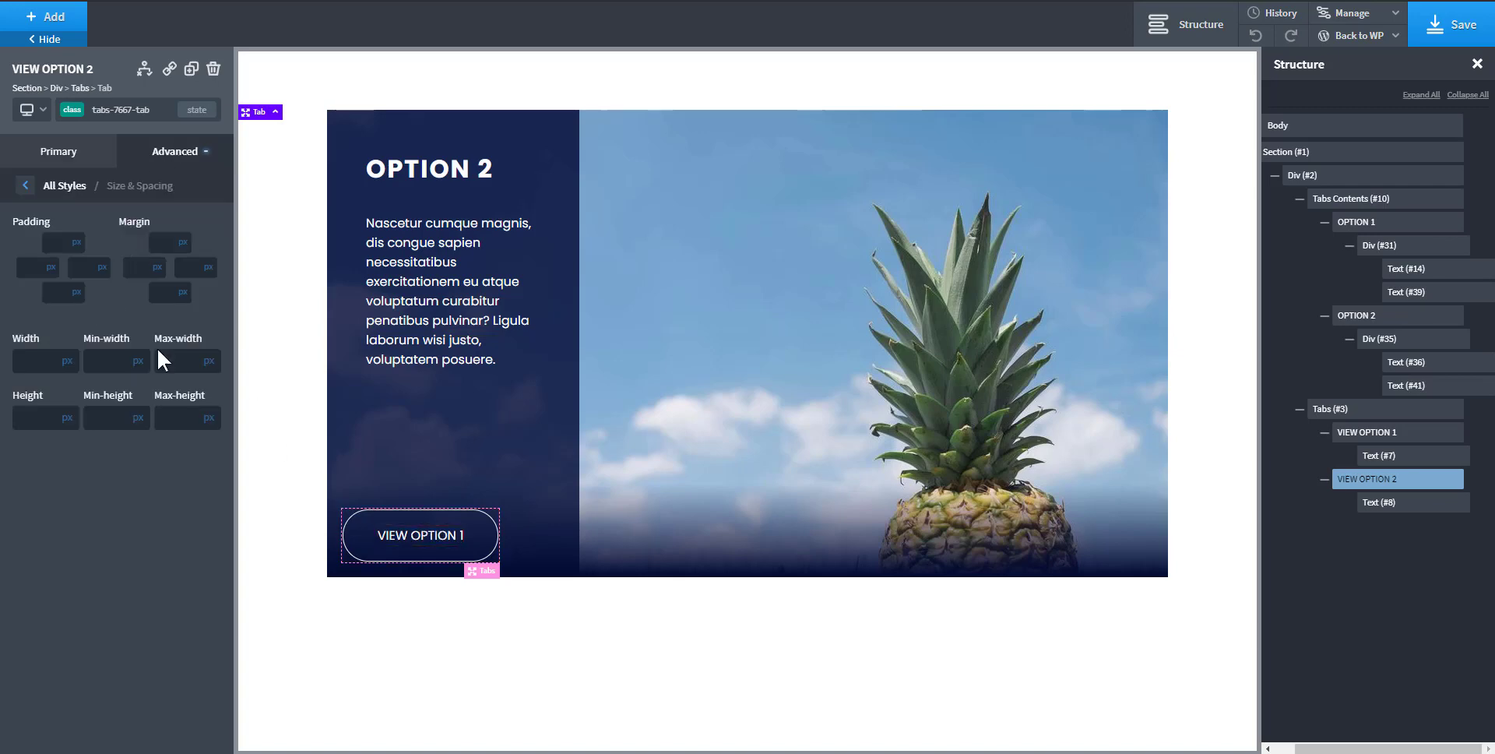
click(1369, 434)
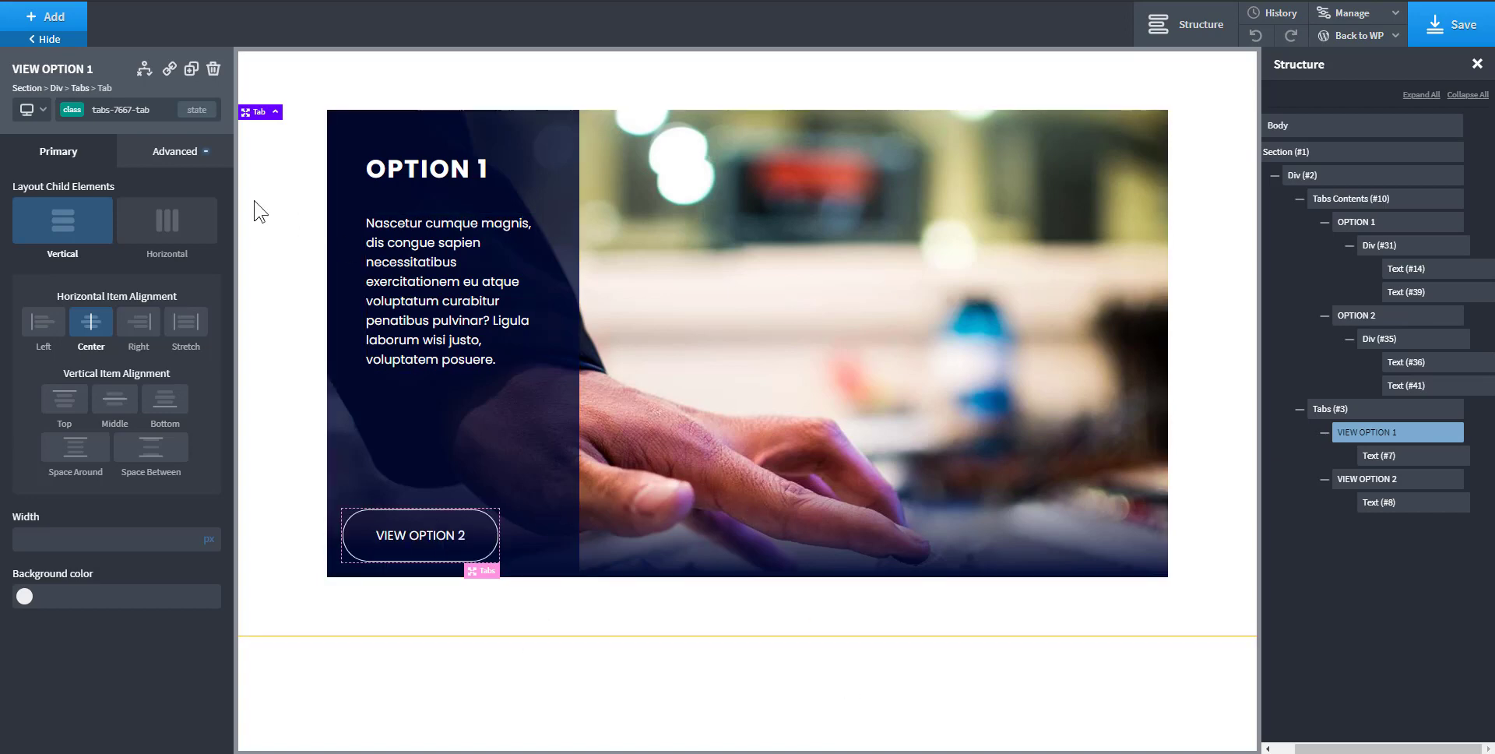
click(123, 110)
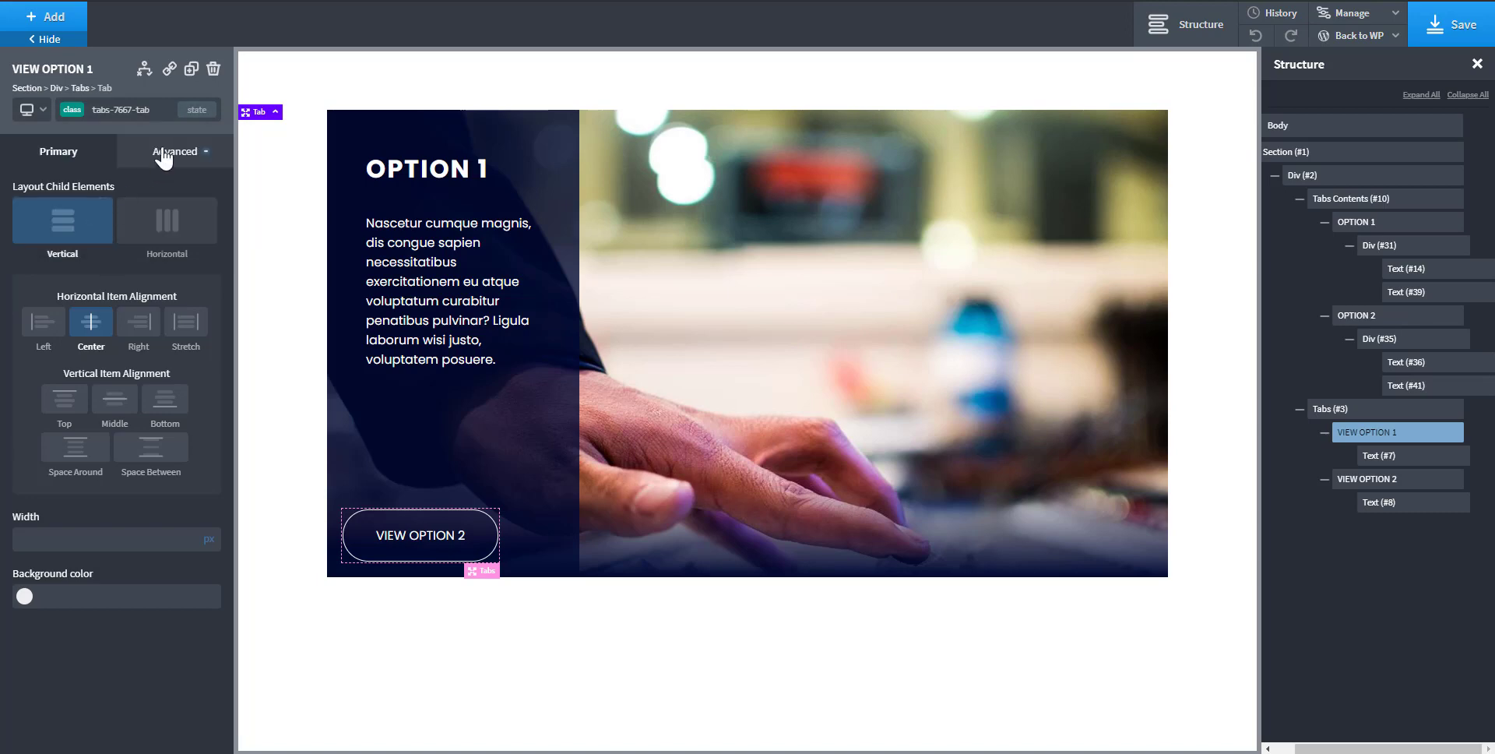
click(184, 162)
click(148, 243)
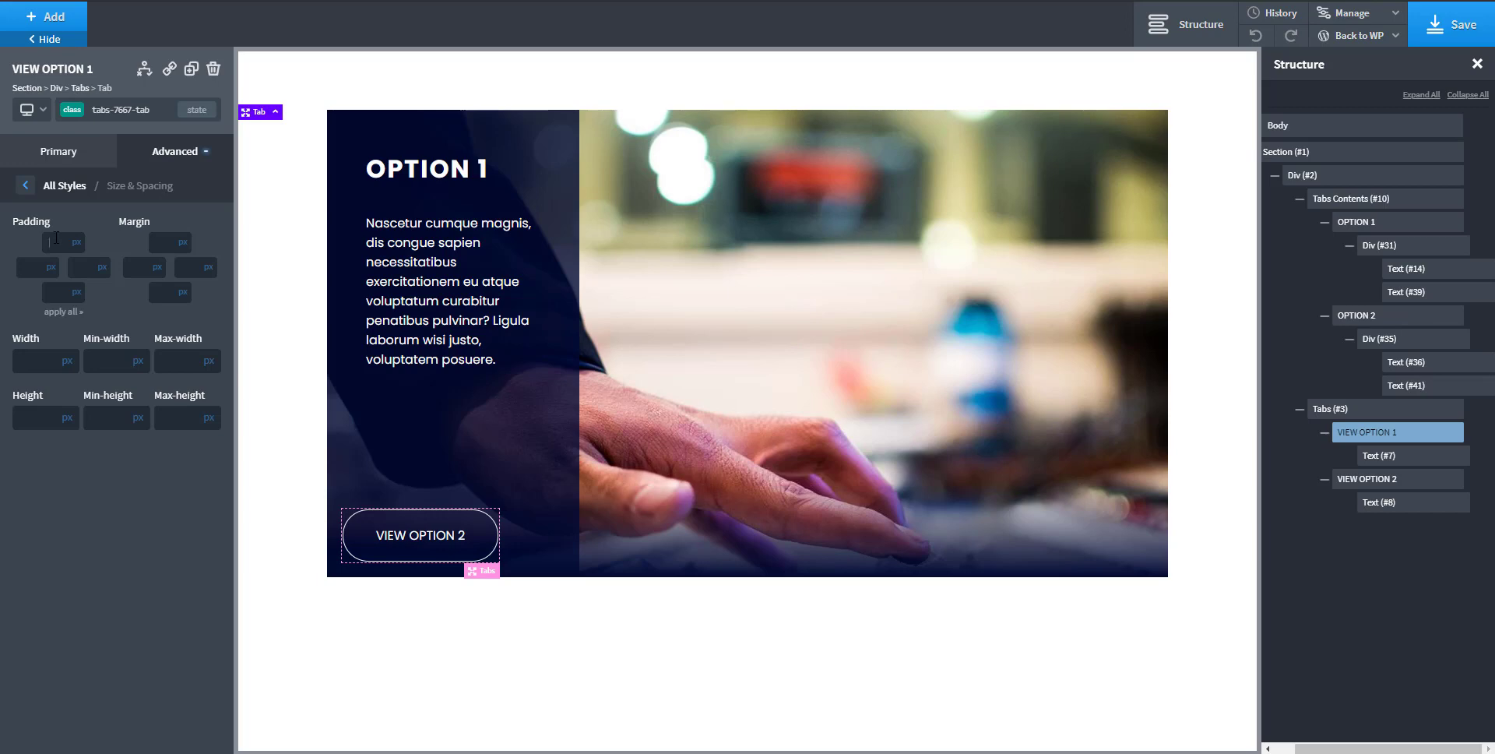
text(8)
click(61, 290)
text(8)
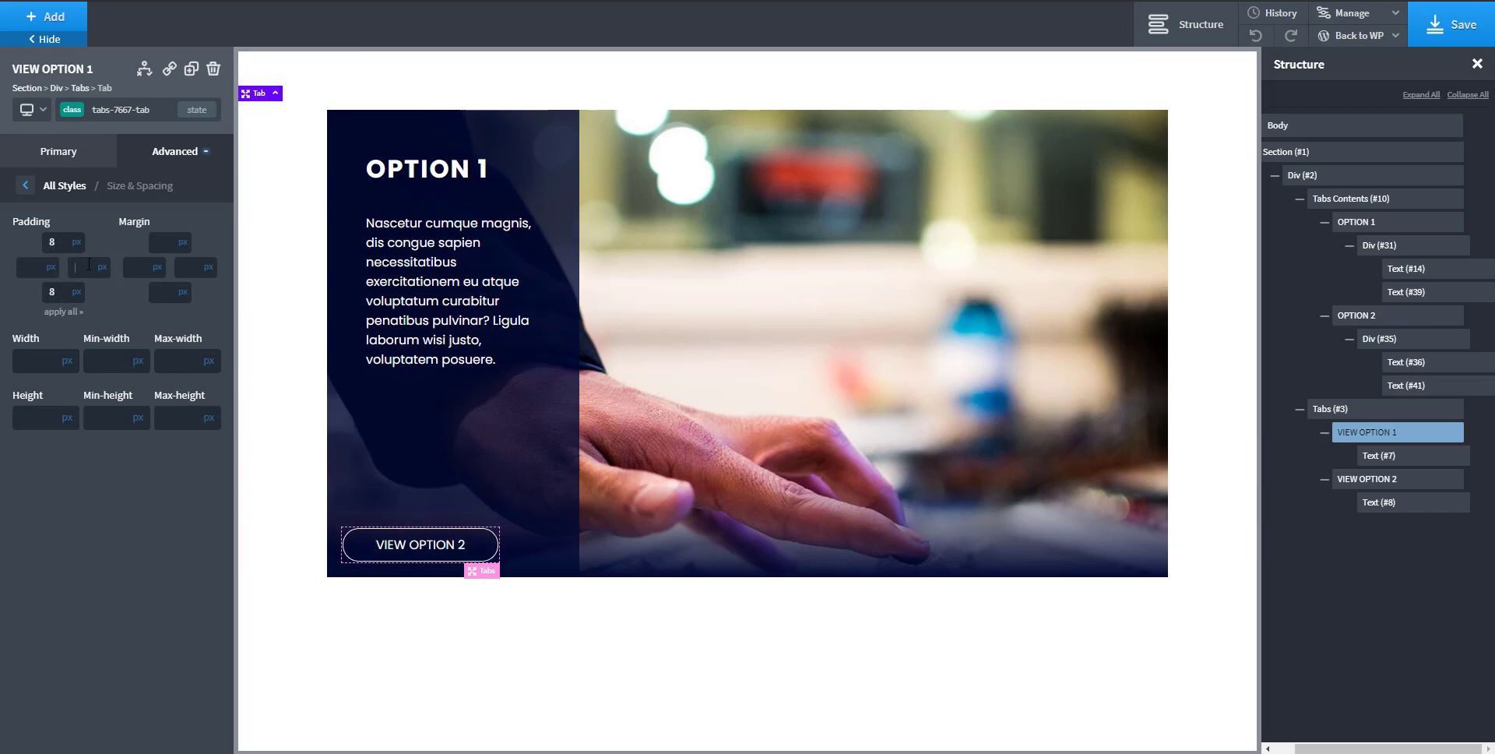
- Set the left and right padding of the tabs-7667-tab class to 12 px and toggle between the tab views
click(89, 266)
text(12)
click(25, 268)
text(12)
click(442, 540)
click(452, 545)
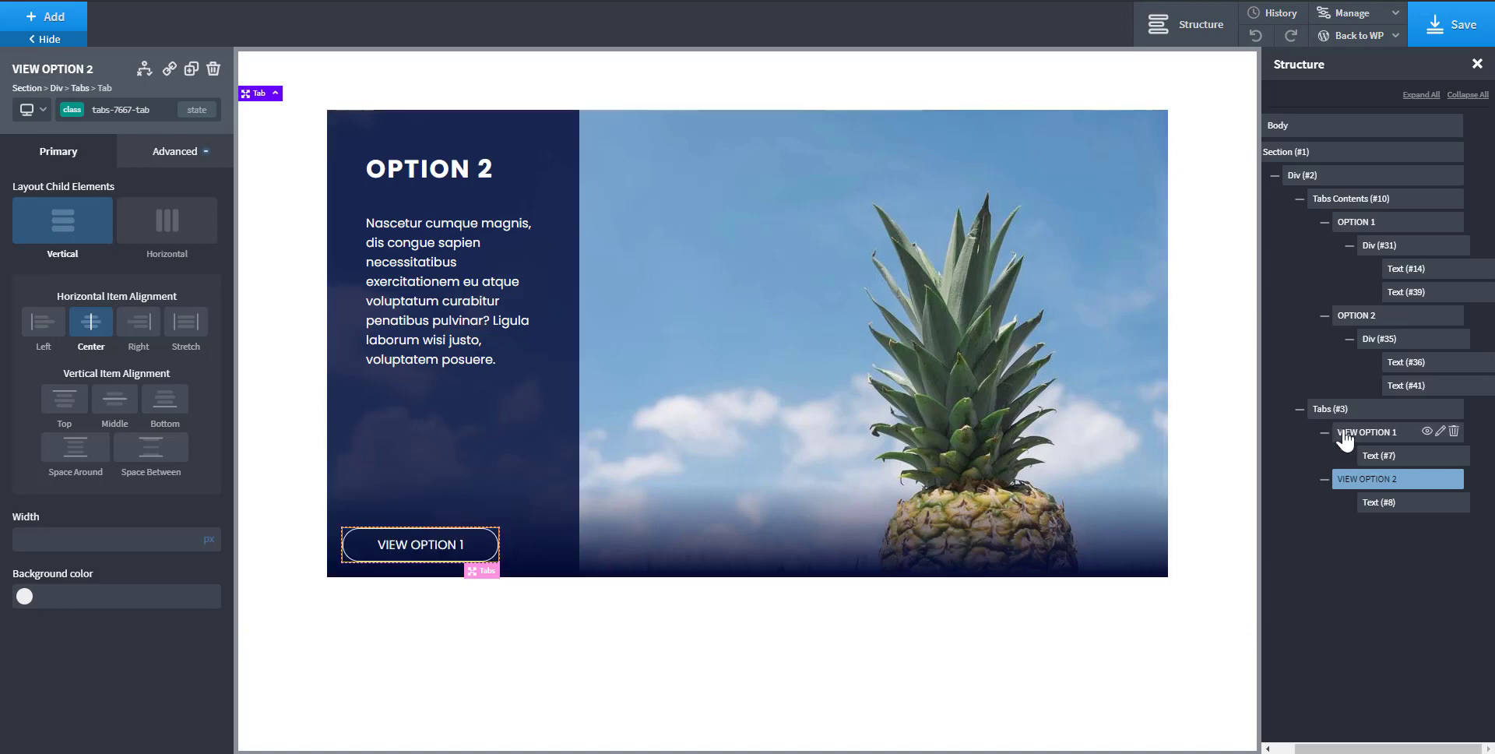
- Clear the left offset of the absolutely positioned Tabs element and set its right offset to 20 px
click(1331, 409)
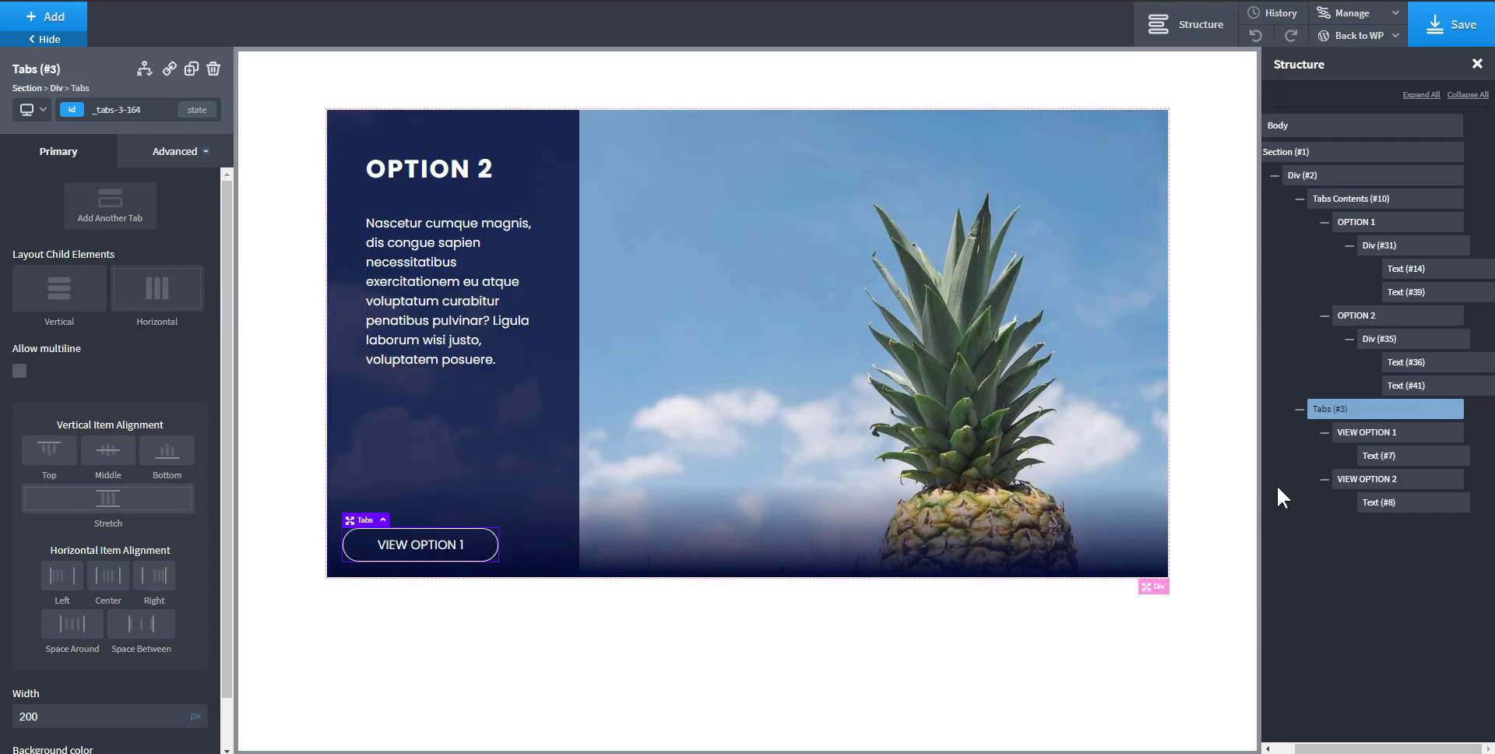
click(182, 152)
click(127, 274)
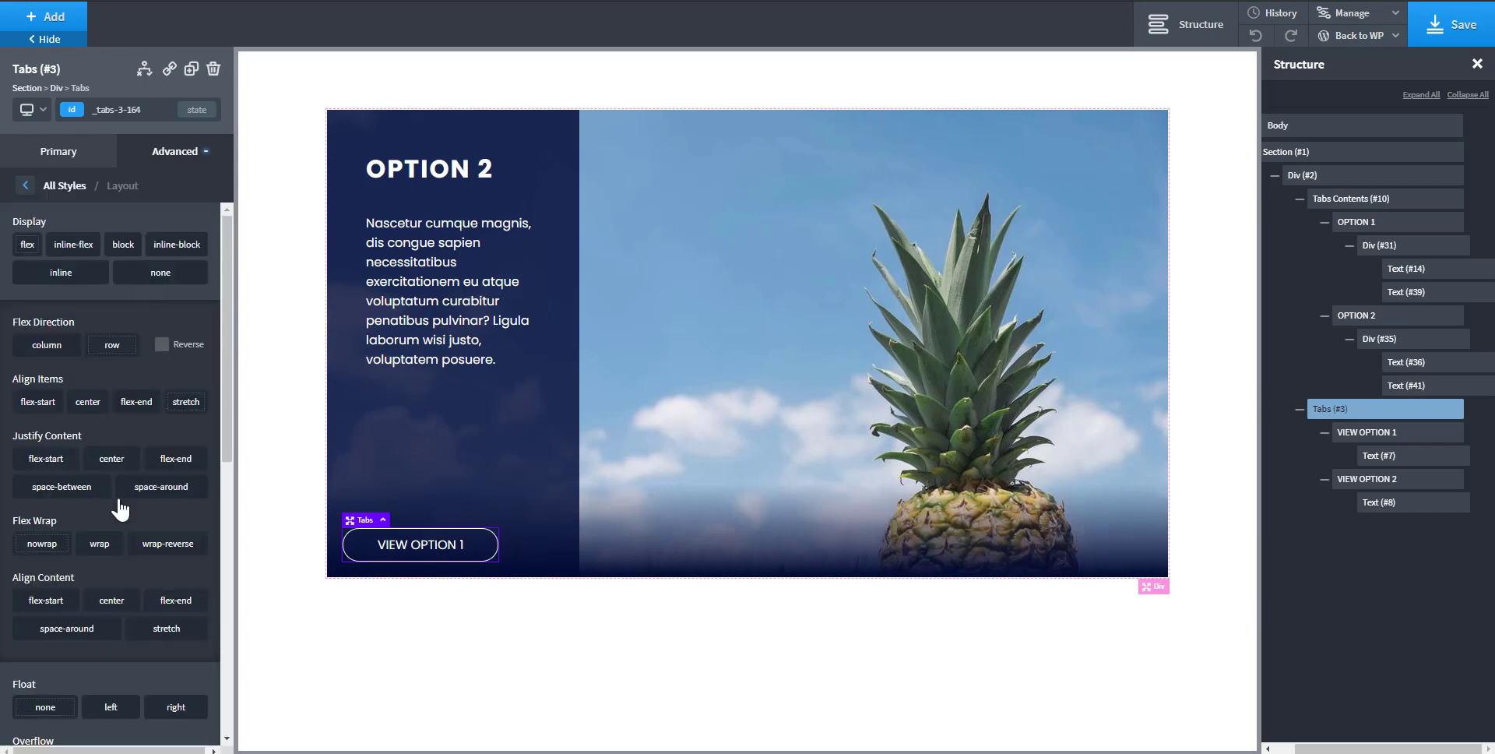
scroll(129, 615, down, 5)
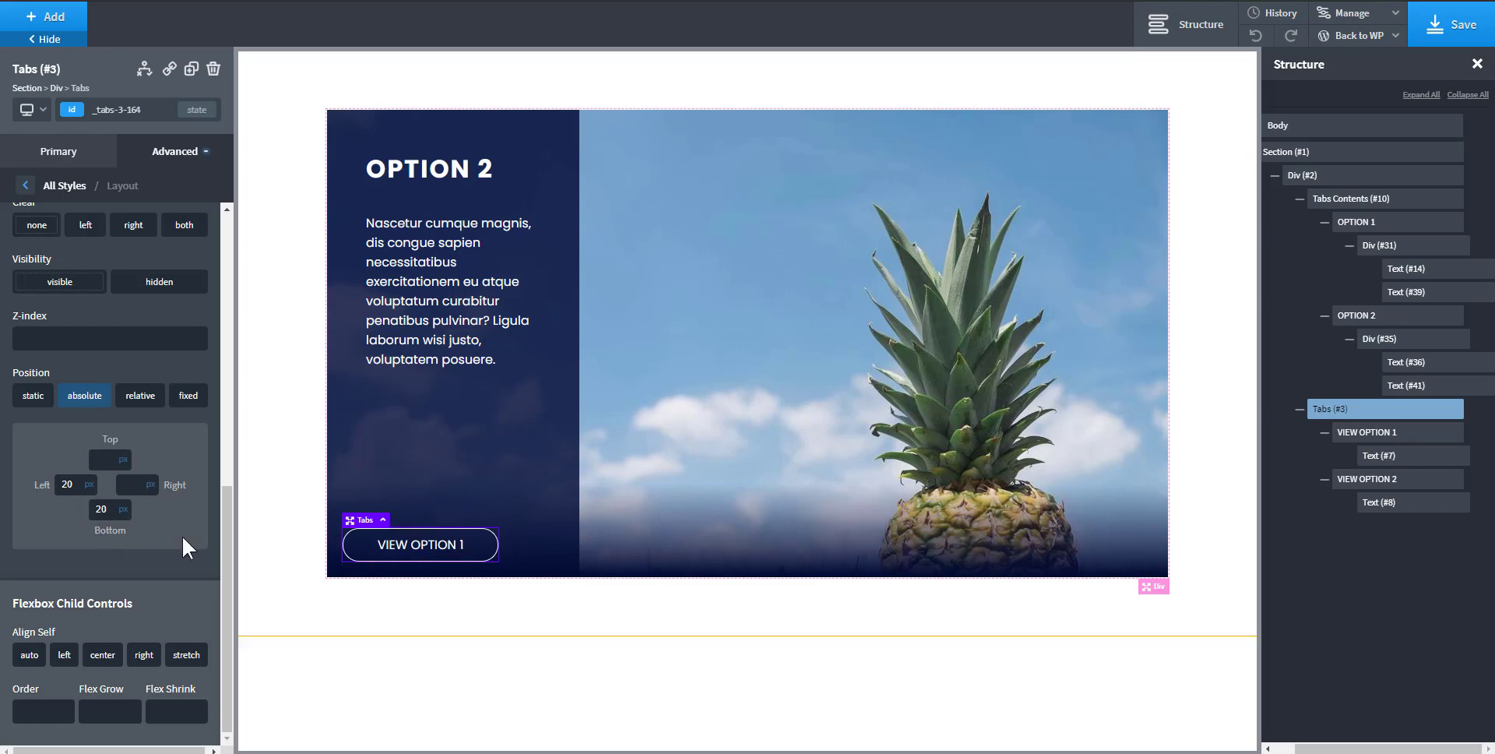
click(135, 484)
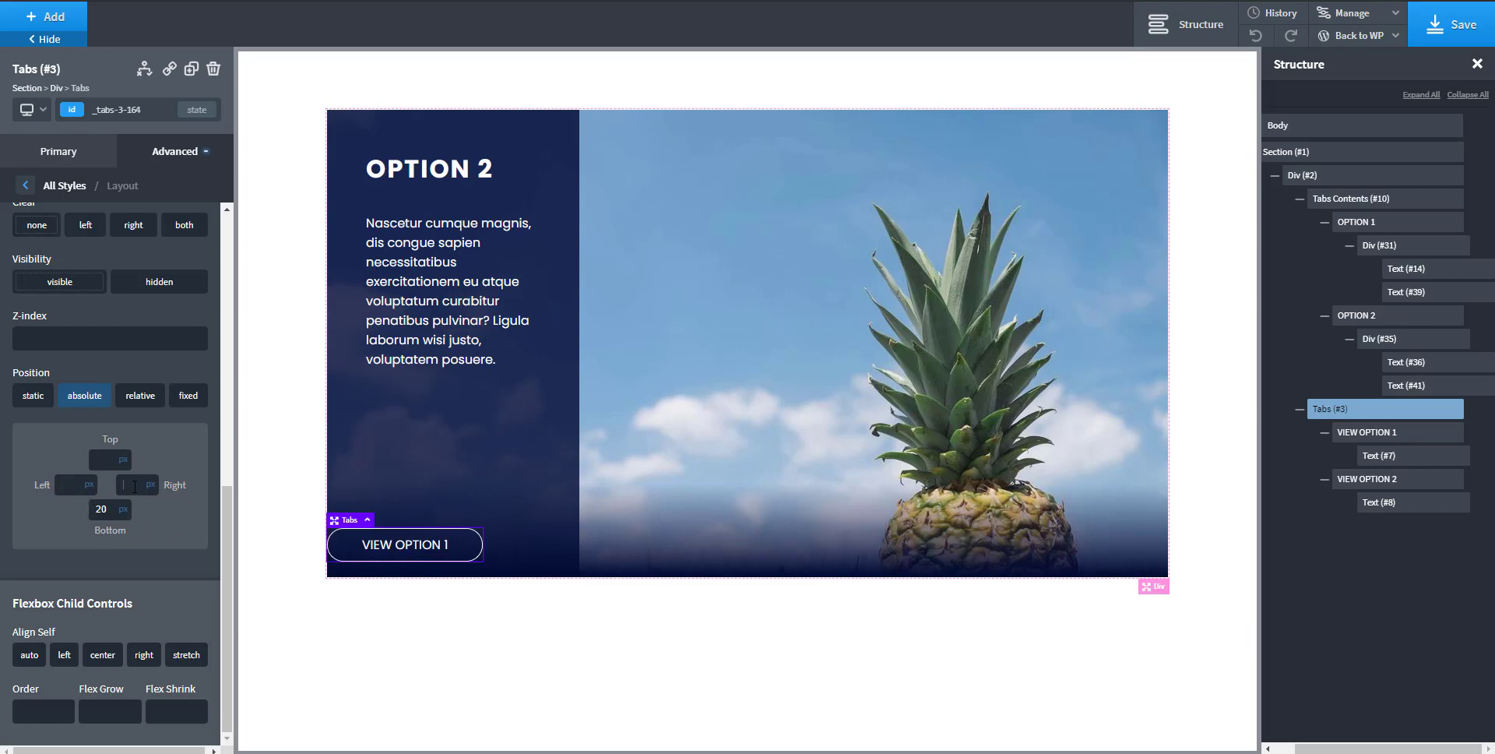
text(20)
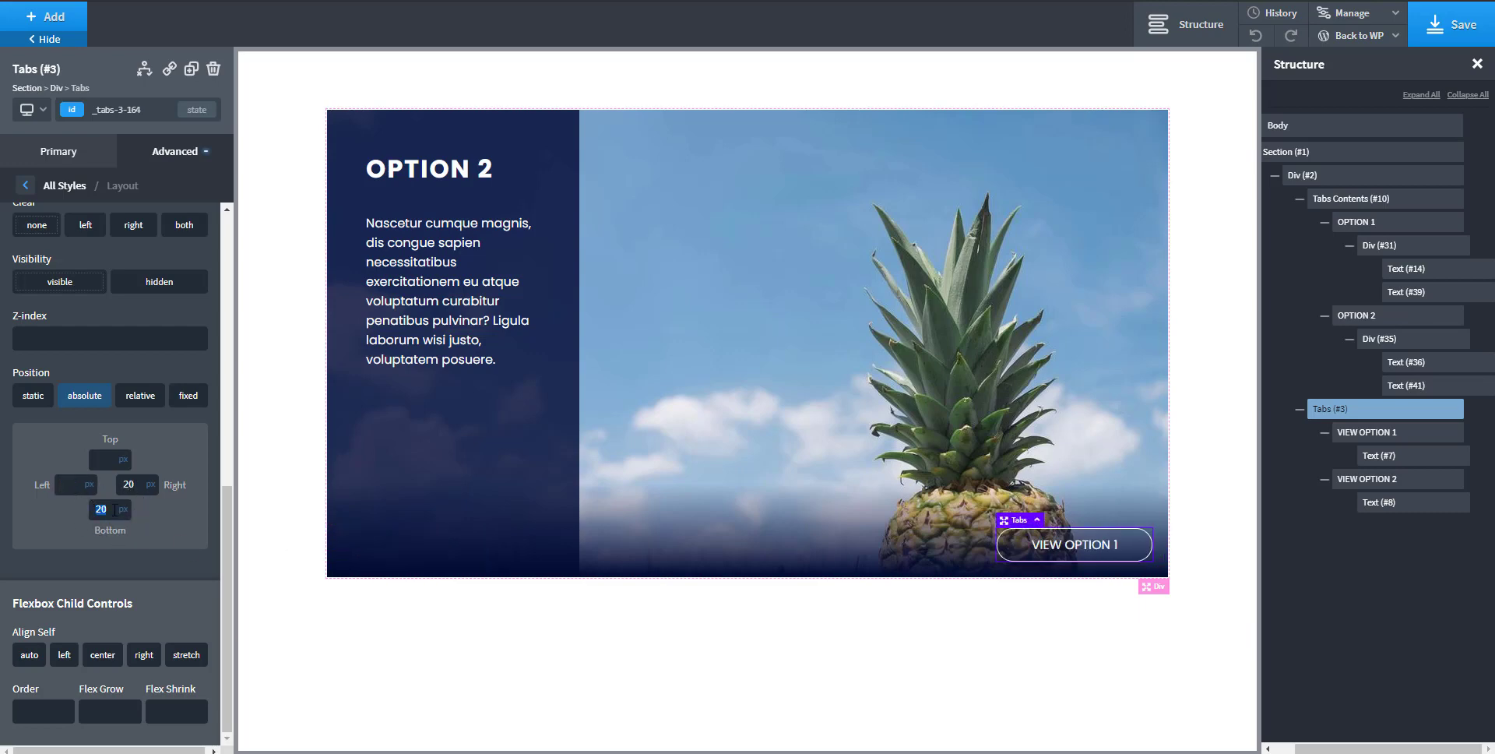
- Clear the Tabs element's bottom offset, set its top offset to 20 px, and save the page
key(BackSpace)
text(20)
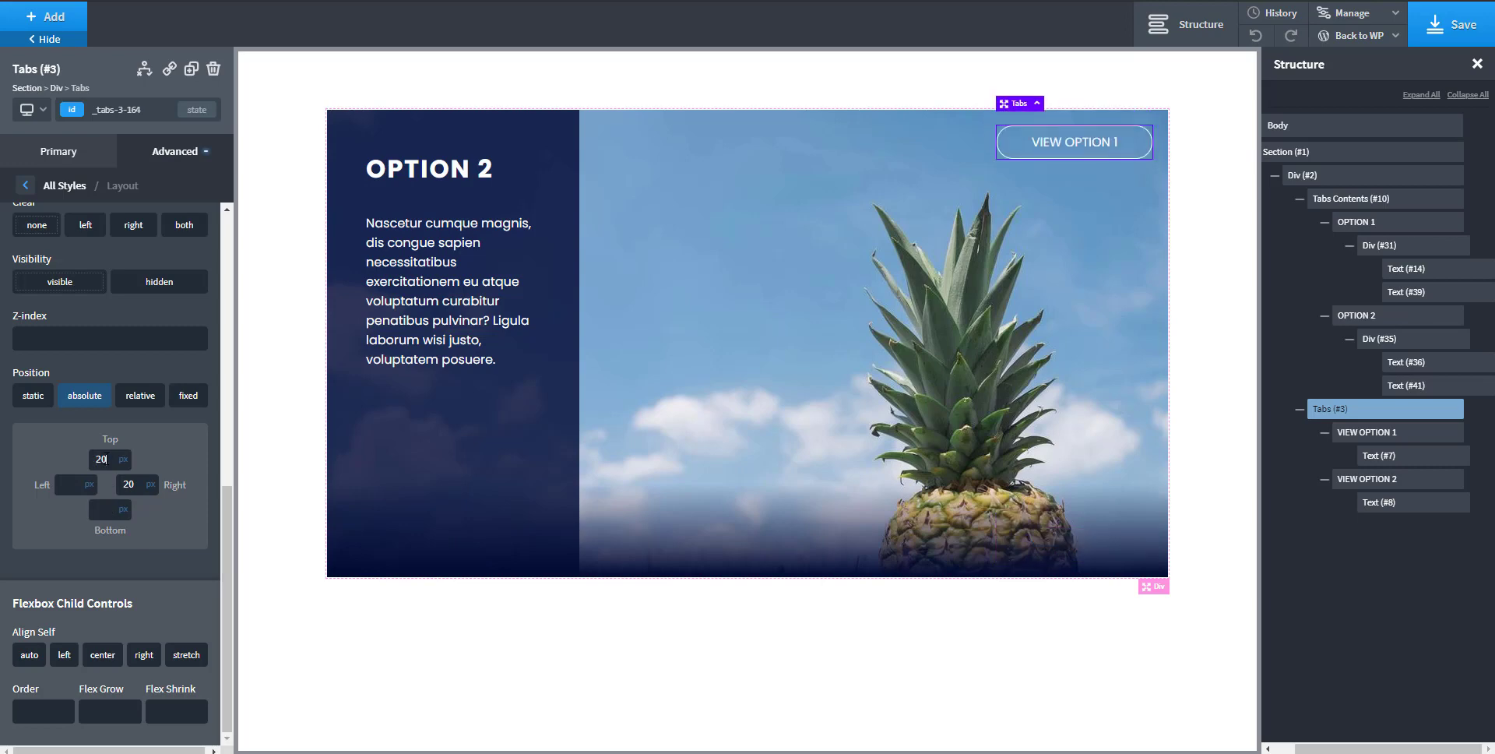
click(1109, 152)
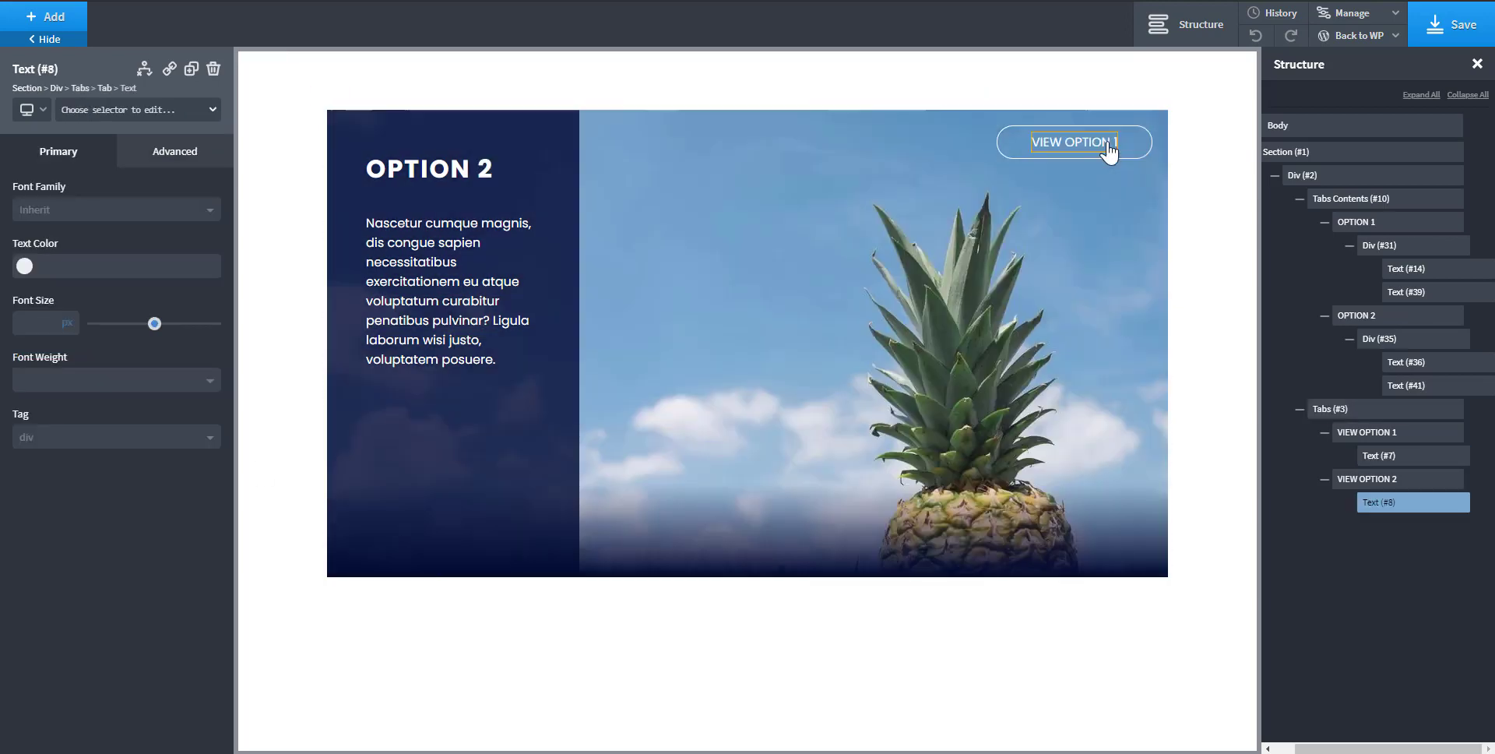
click(1432, 39)
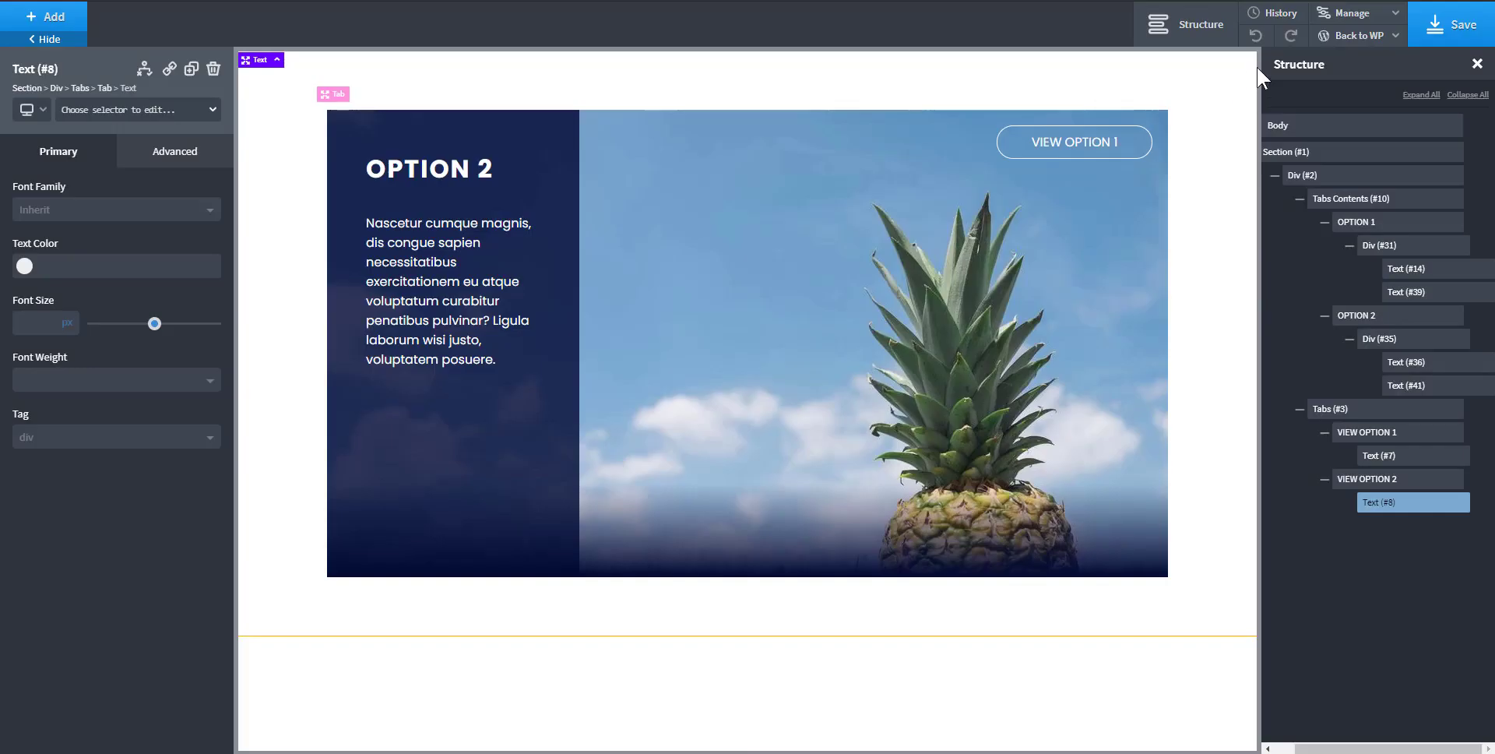
- Check the live page by toggling repeatedly between the Option 1 and Option 2 views
click(718, 1)
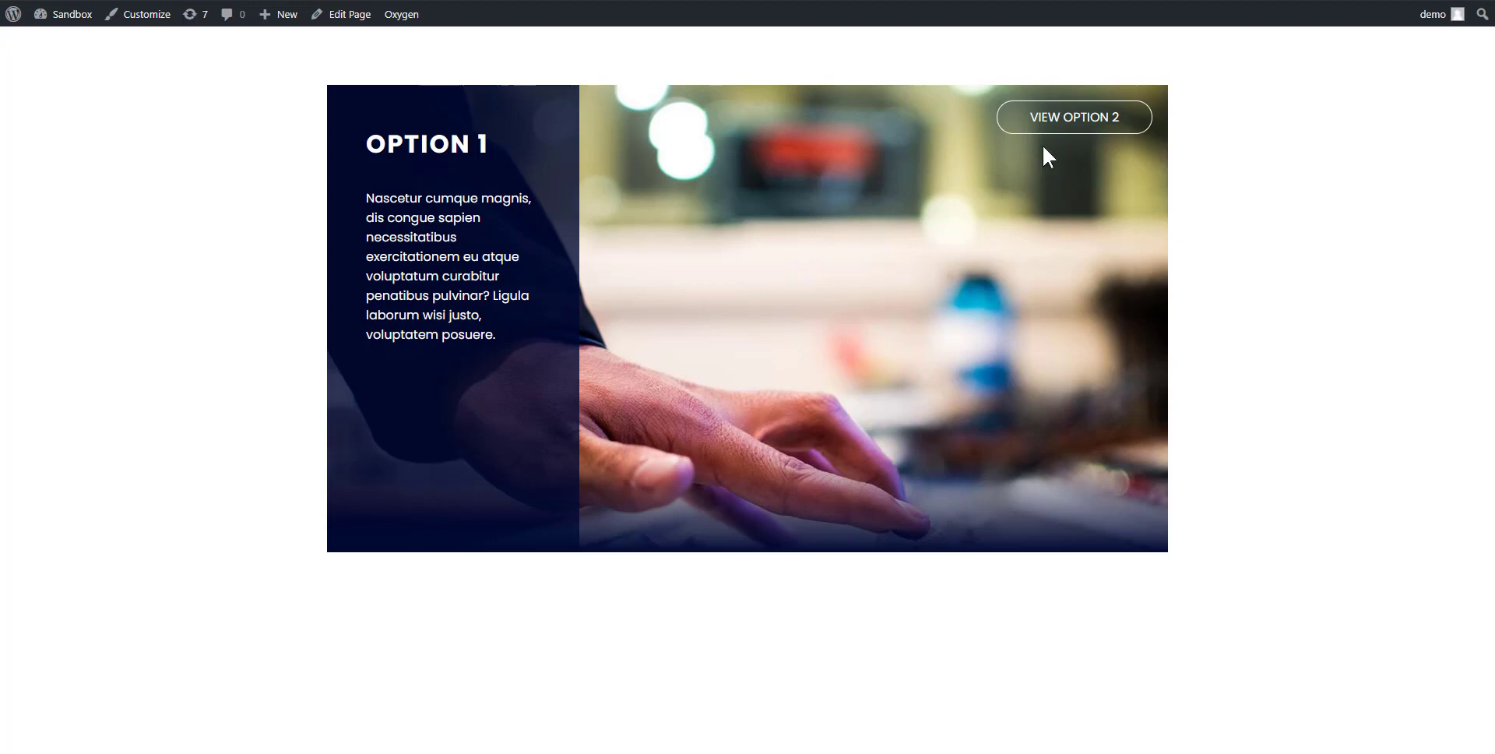
click(1066, 123)
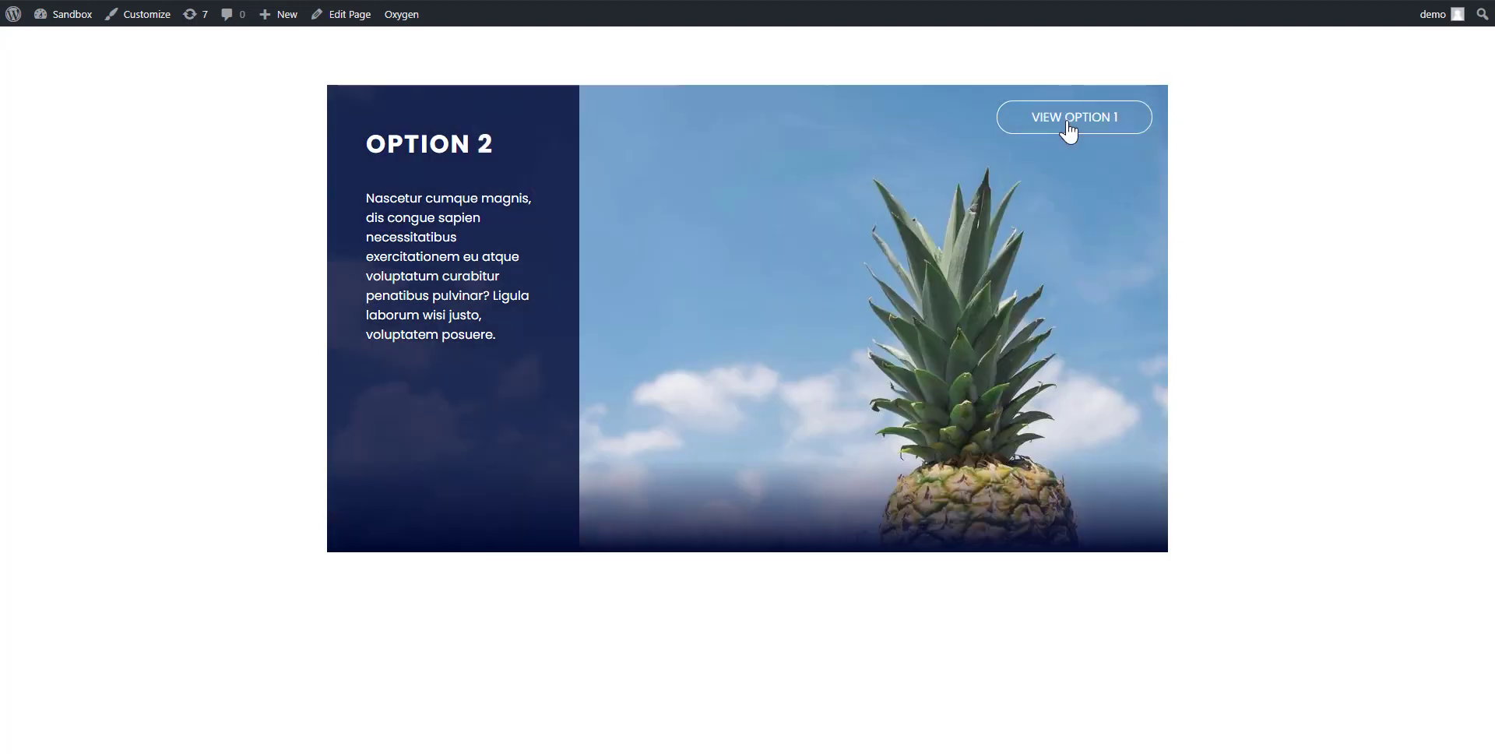
click(1066, 123)
click(1067, 123)
click(1079, 124)
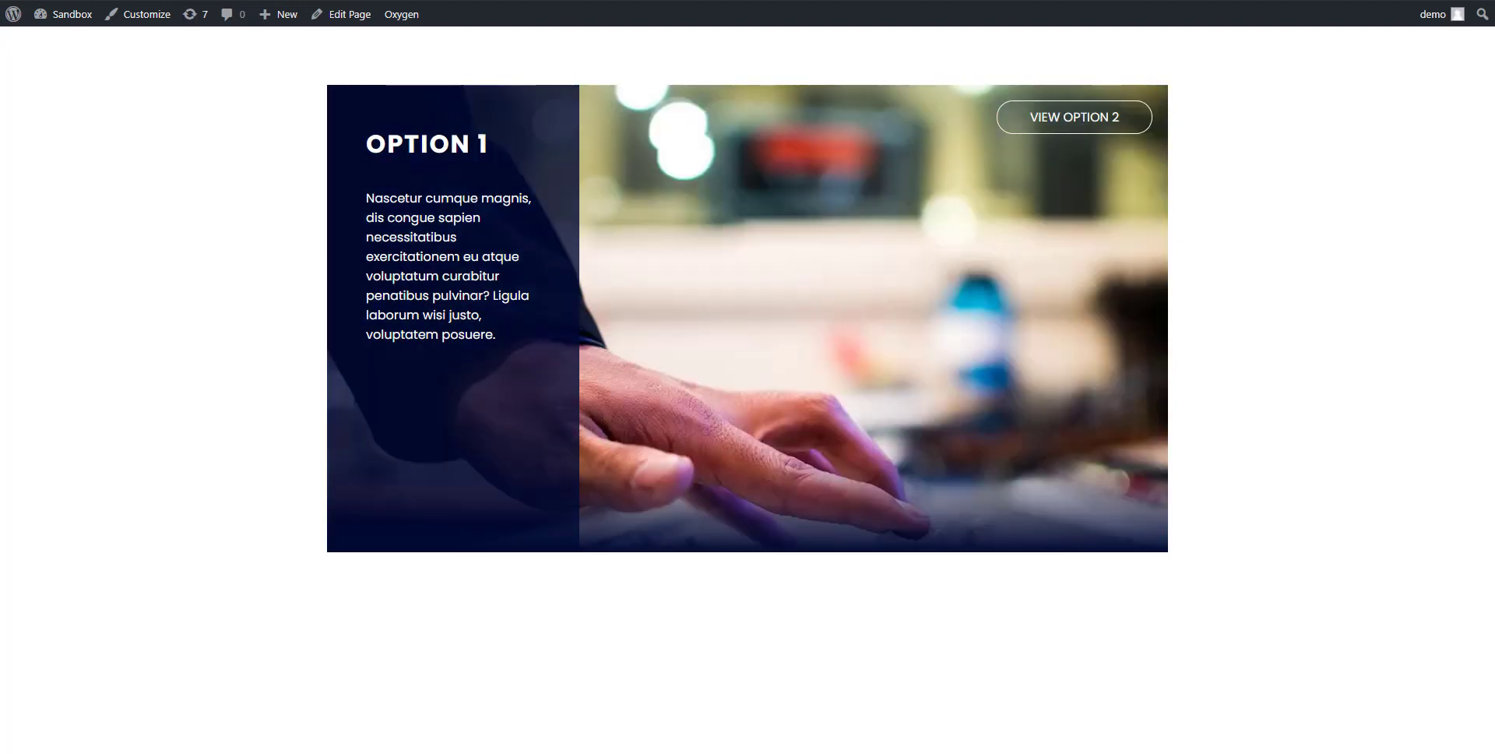
click(1098, 124)
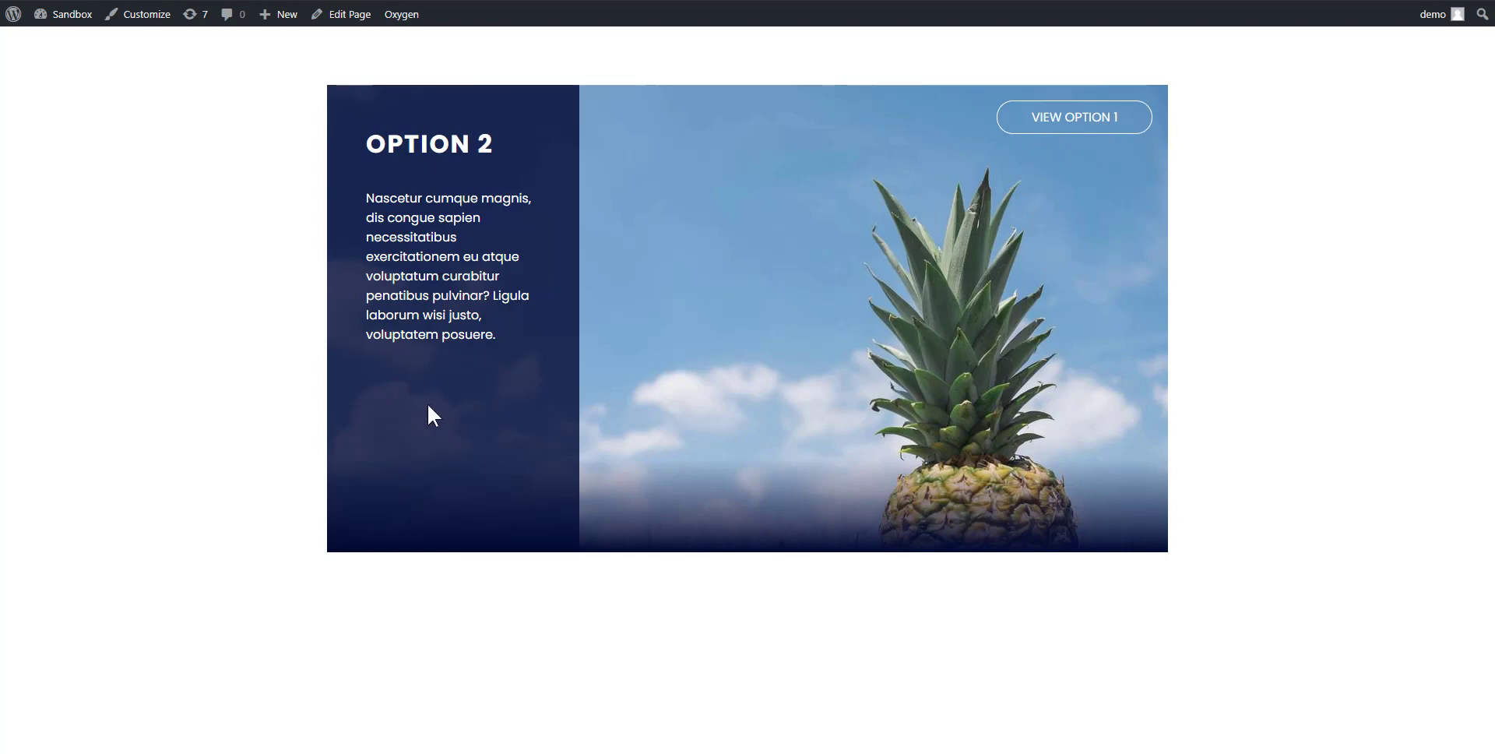
click(1079, 124)
click(1088, 123)
click(1088, 123)
click(1088, 123)
click(1100, 125)
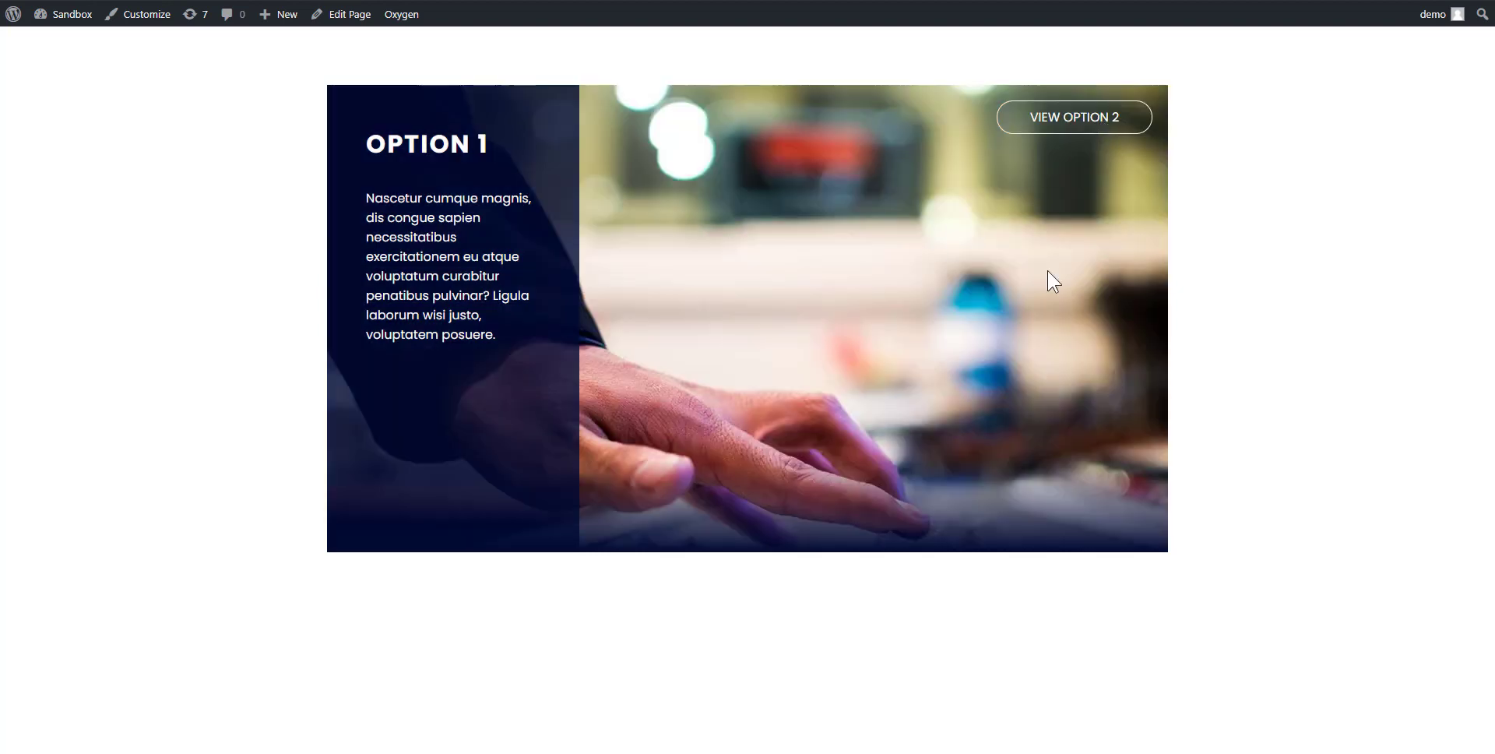
click(1074, 132)
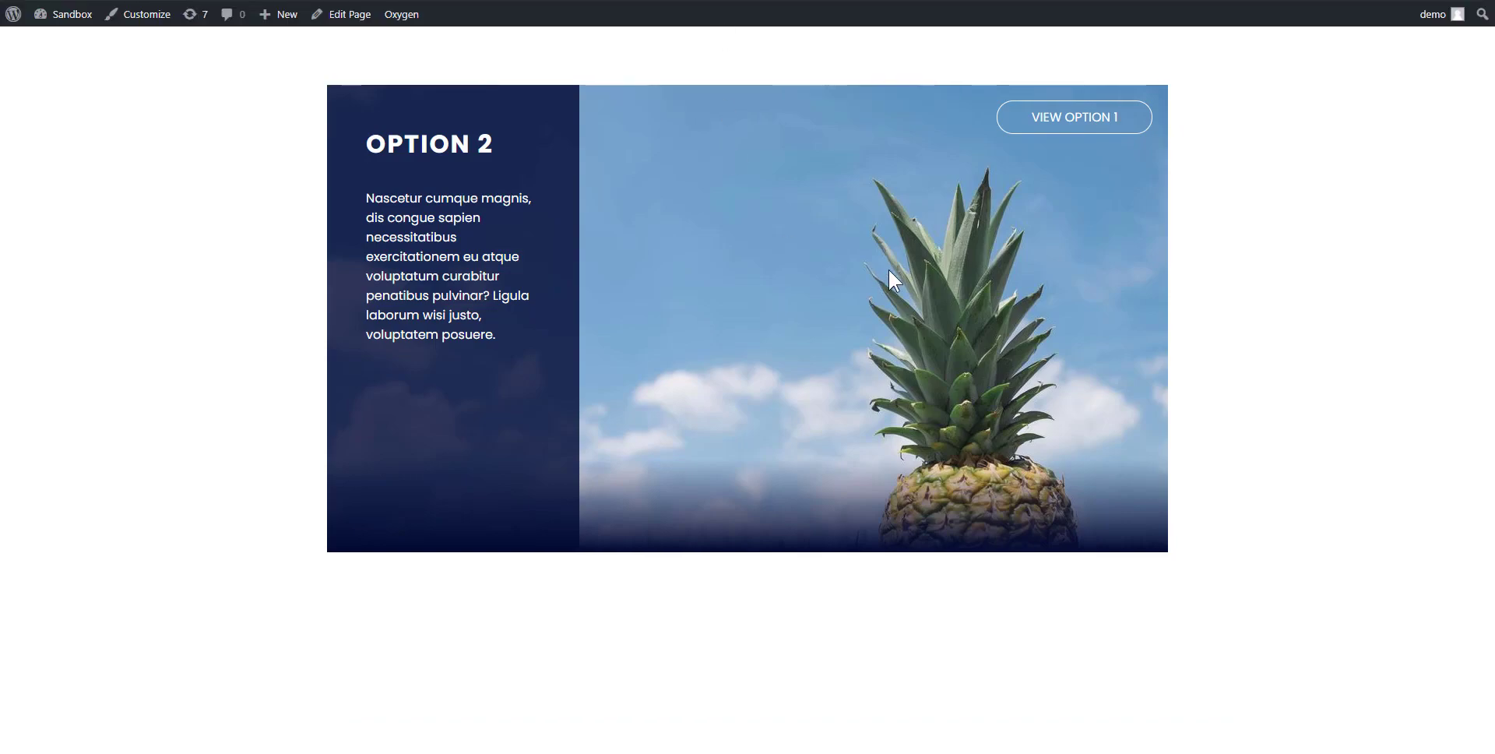
- Open the developer tools' mobile preview at iPhone X size and toggle between the two tab views
key(F12)
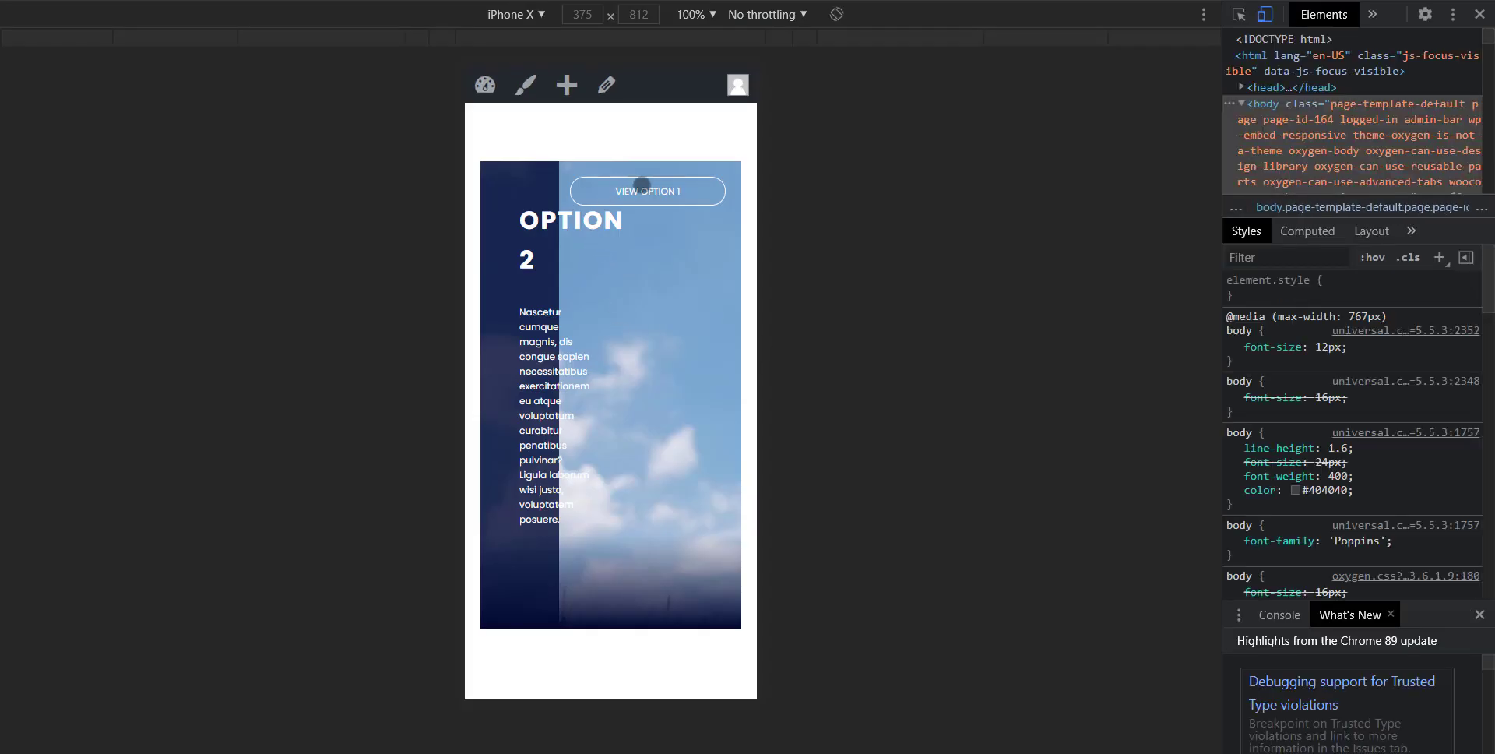
click(677, 191)
click(676, 192)
click(676, 191)
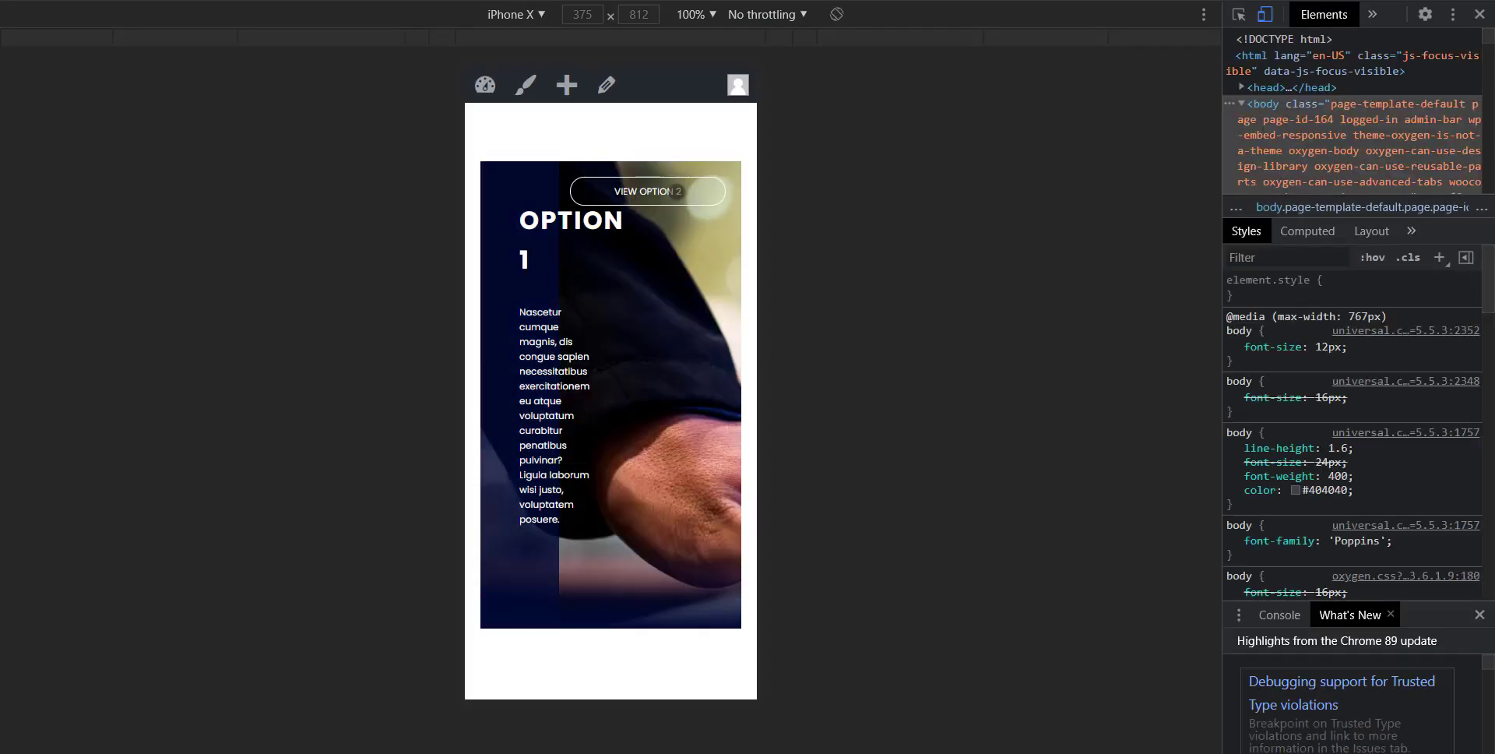
click(677, 192)
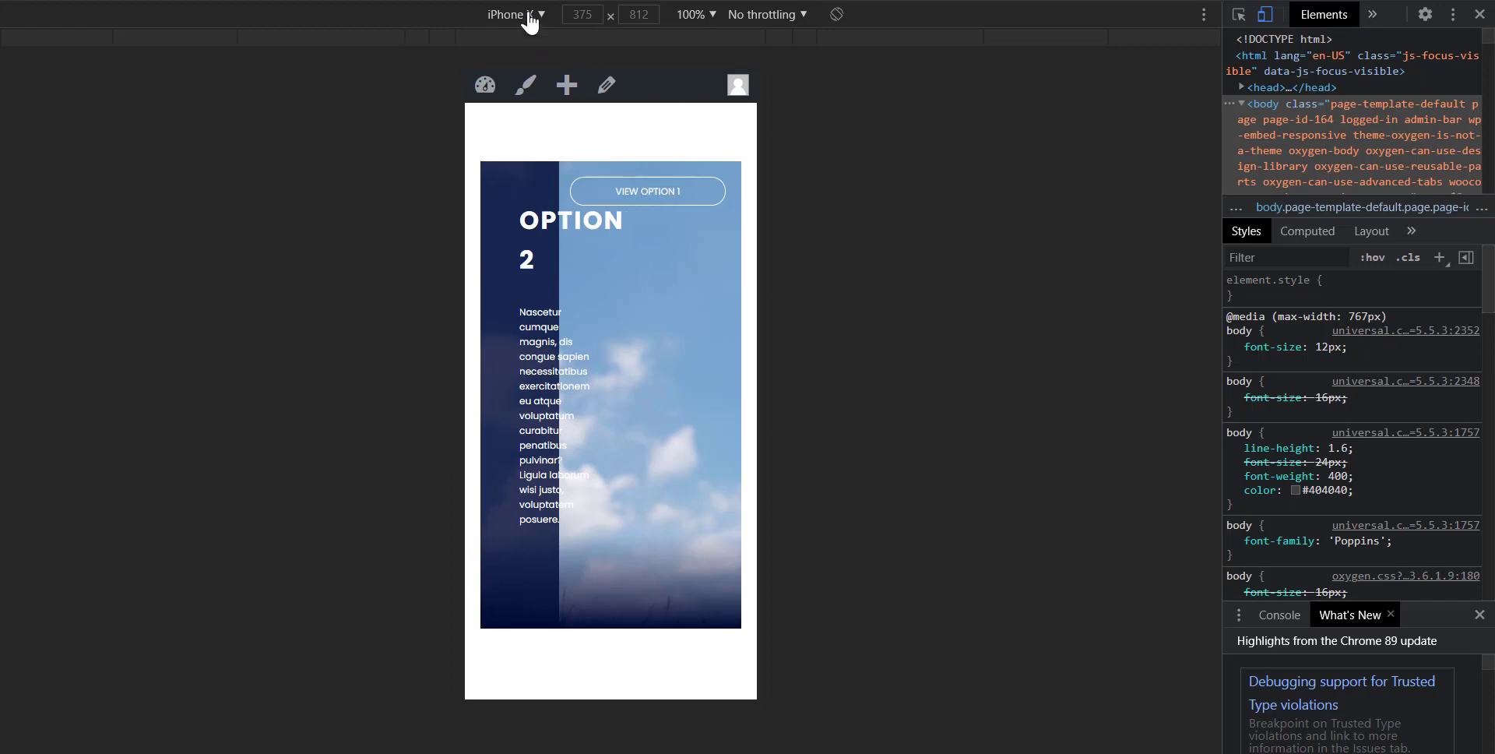
- Preview the section at iPad size in portrait and landscape orientation, toggling between the tab views in each
click(530, 16)
click(545, 224)
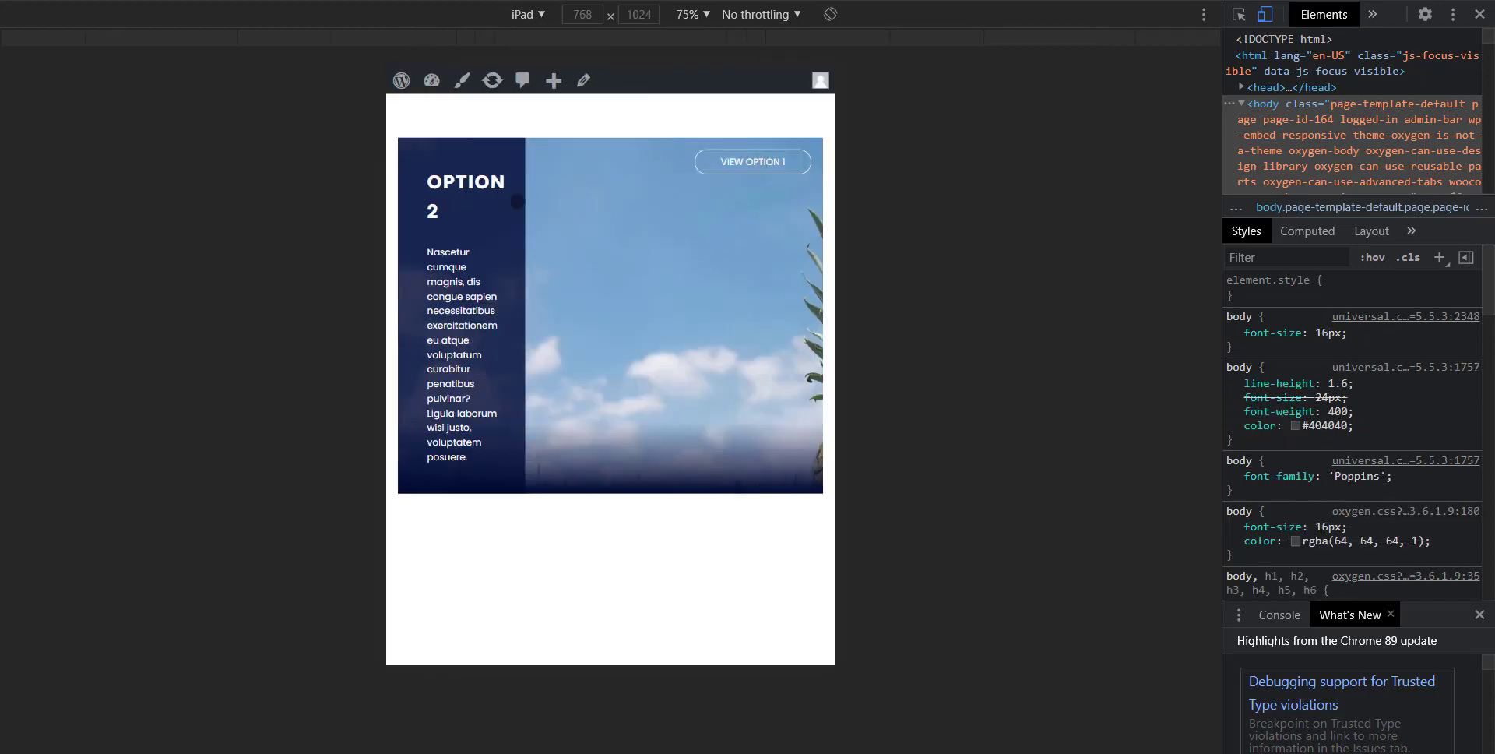
click(763, 161)
click(736, 163)
click(543, 15)
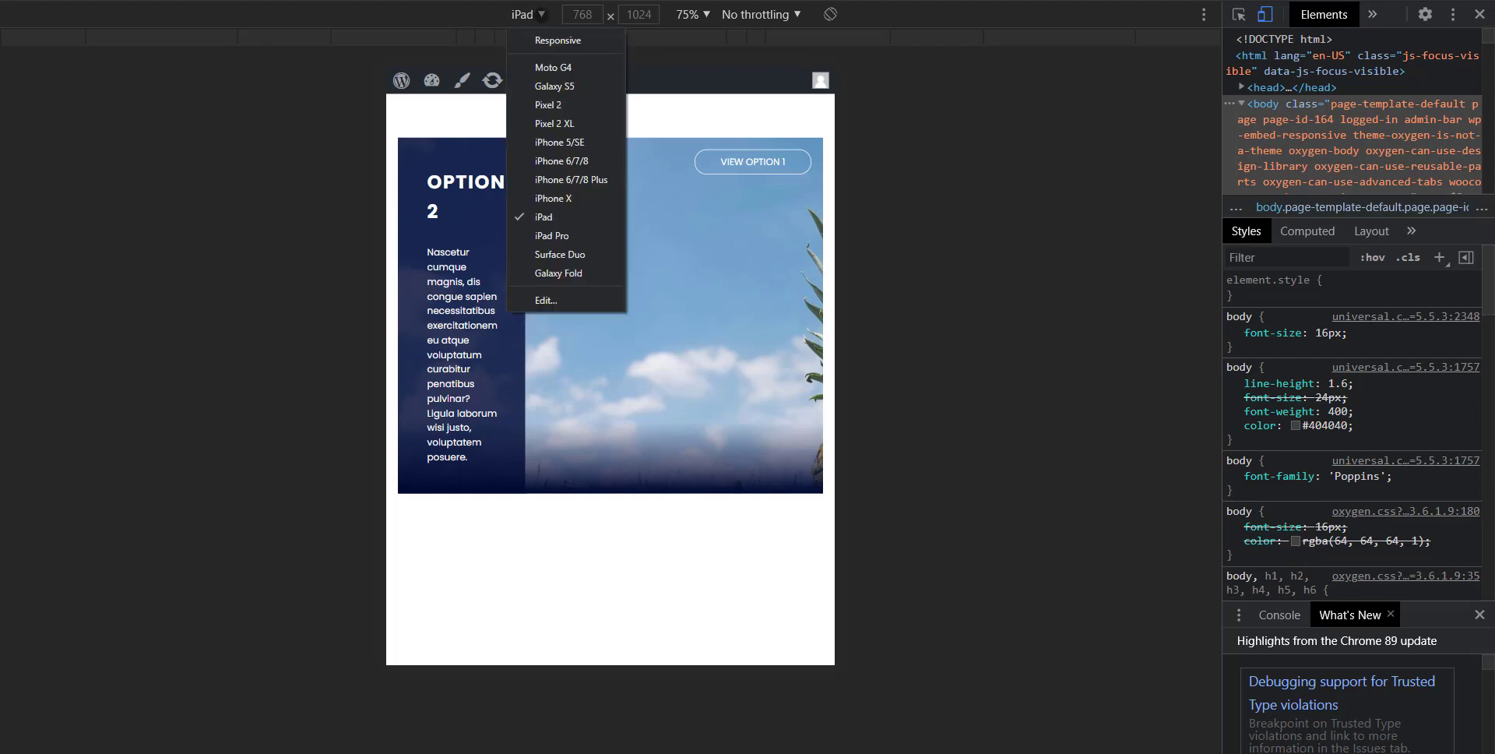
click(830, 14)
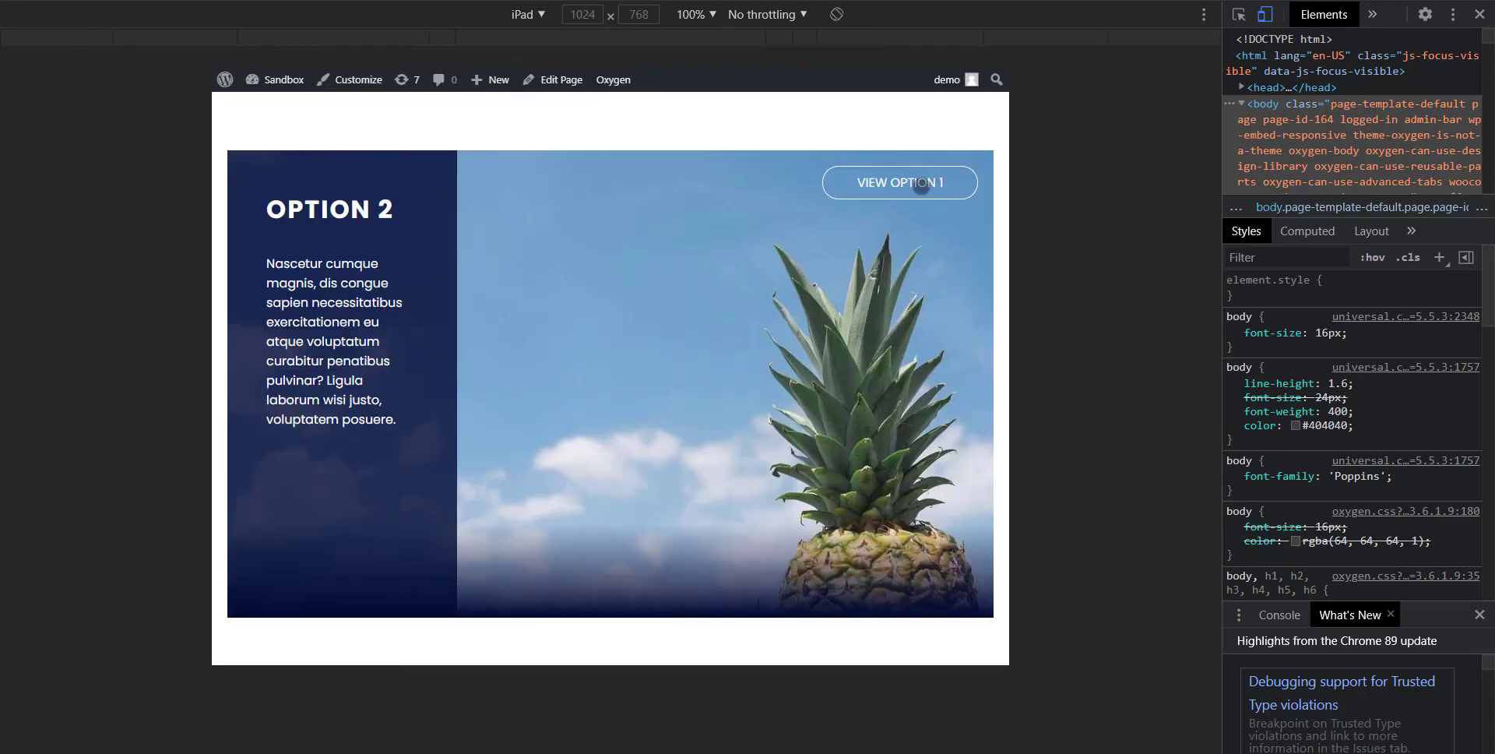
click(921, 186)
click(901, 185)
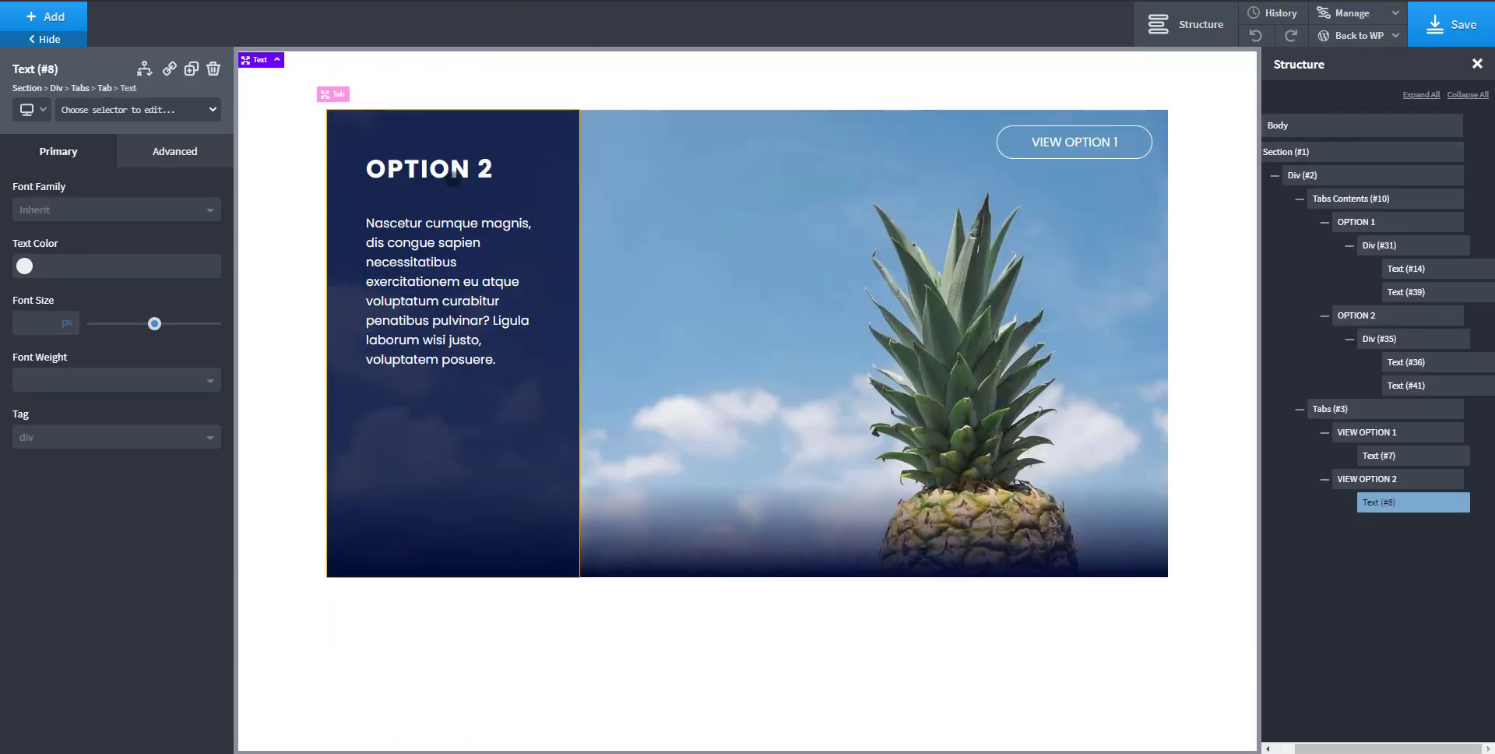
- In the page builder, compare the Option 2 panel div's size and spacing at the less than 768px breakpoint with its all-devices settings
click(31, 109)
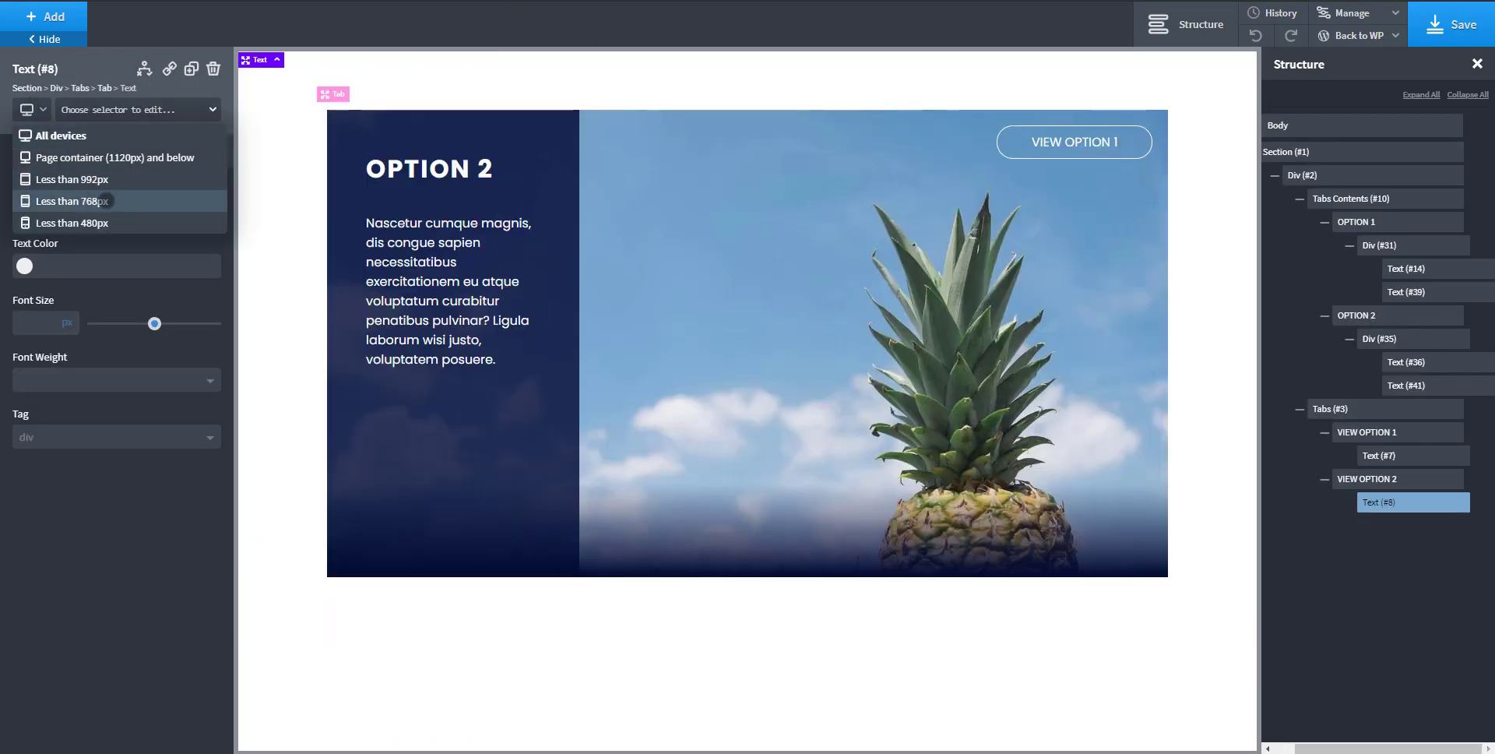
click(99, 201)
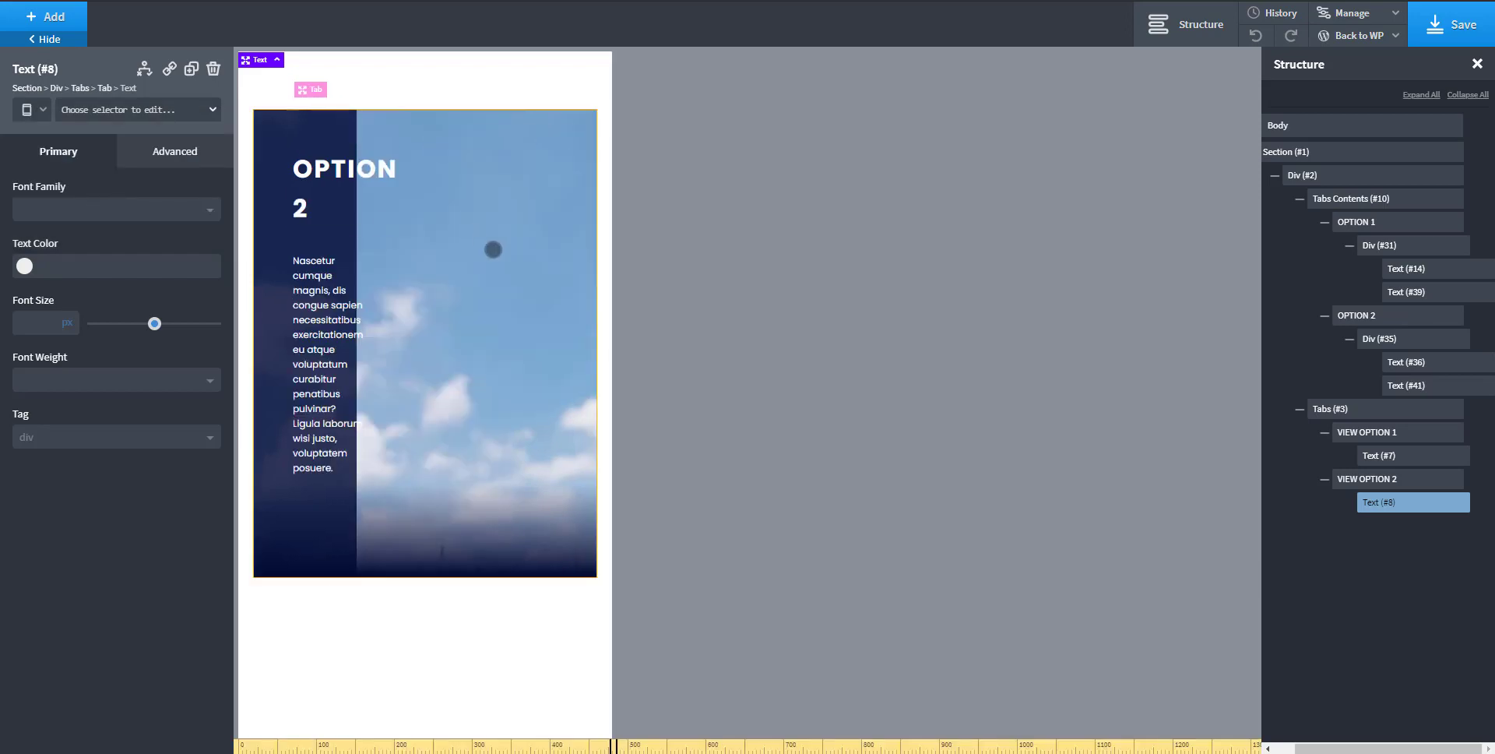
click(285, 129)
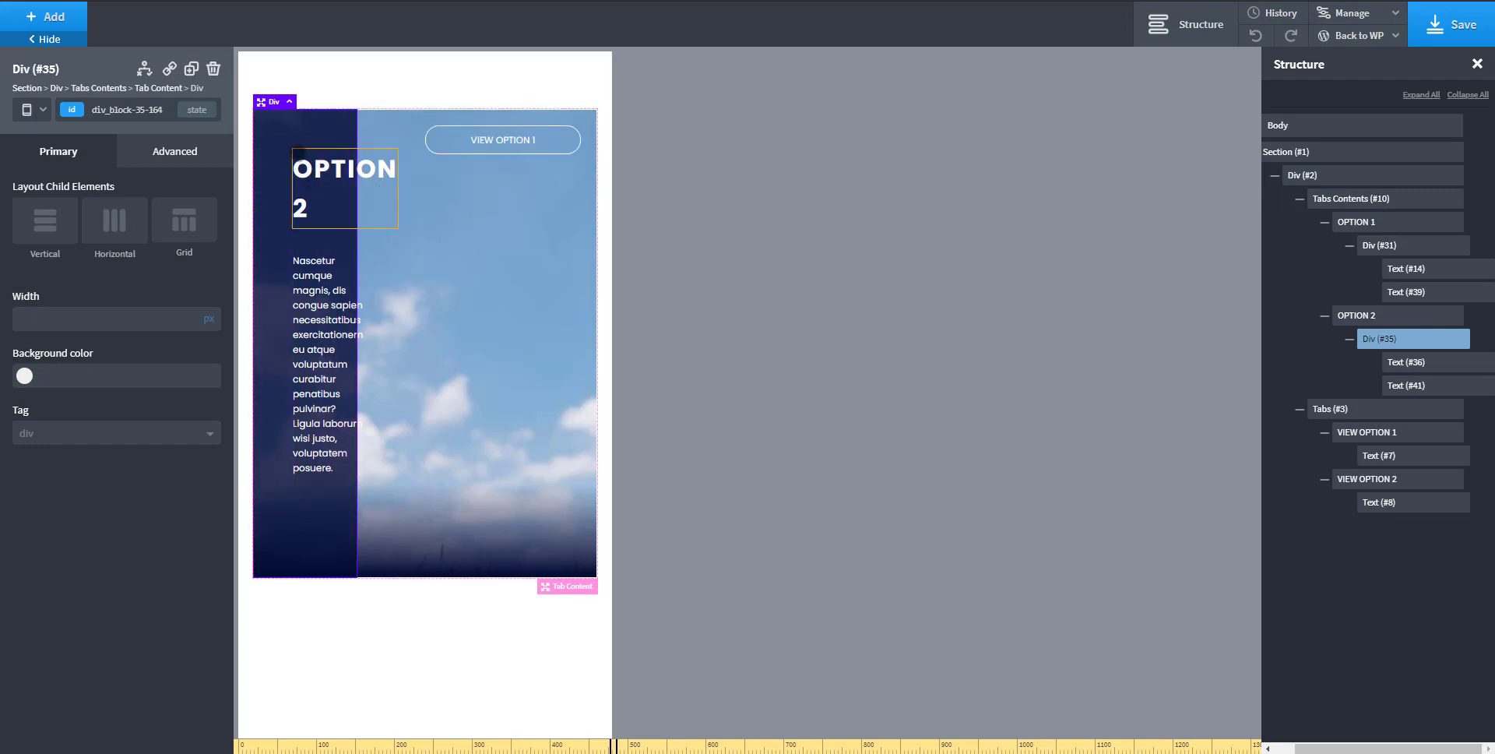
click(176, 151)
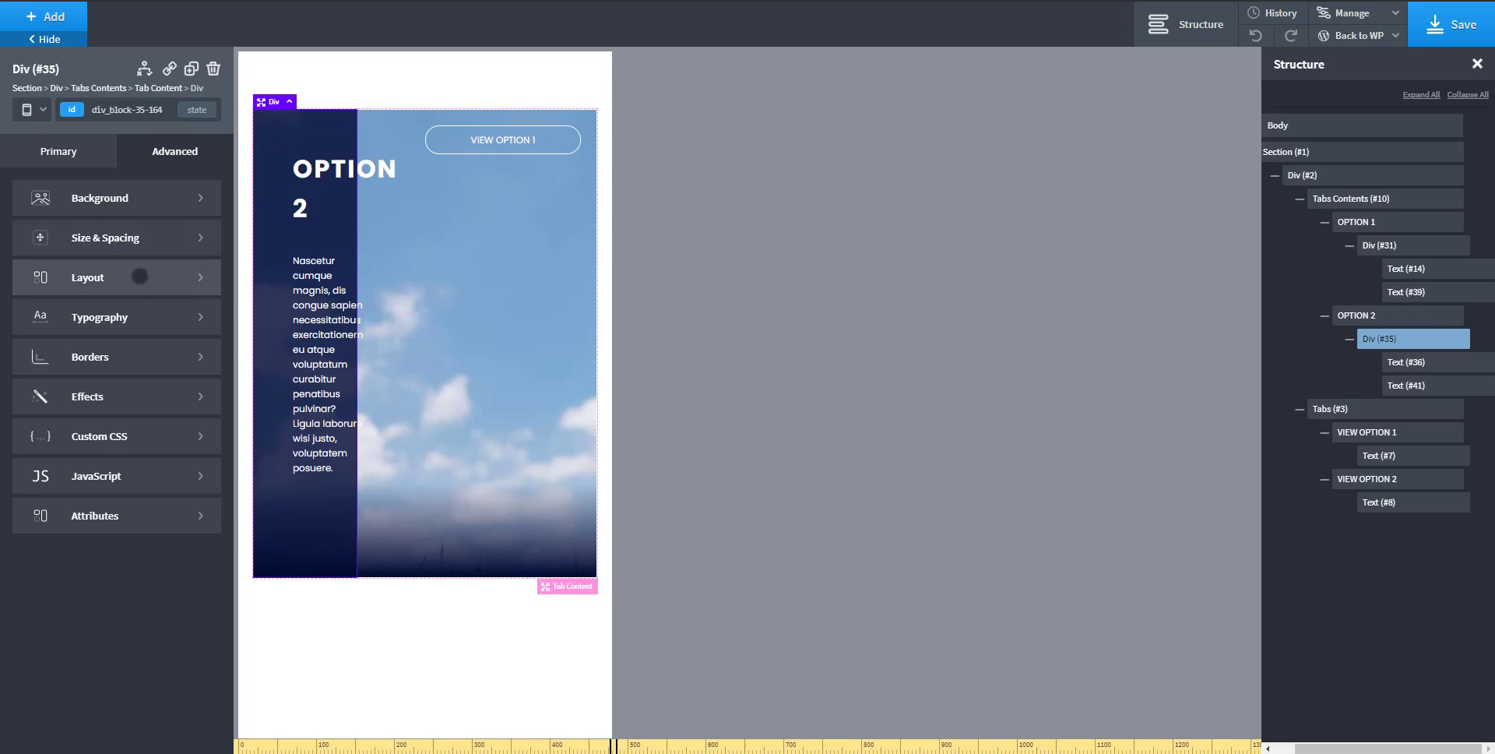
click(140, 238)
click(31, 109)
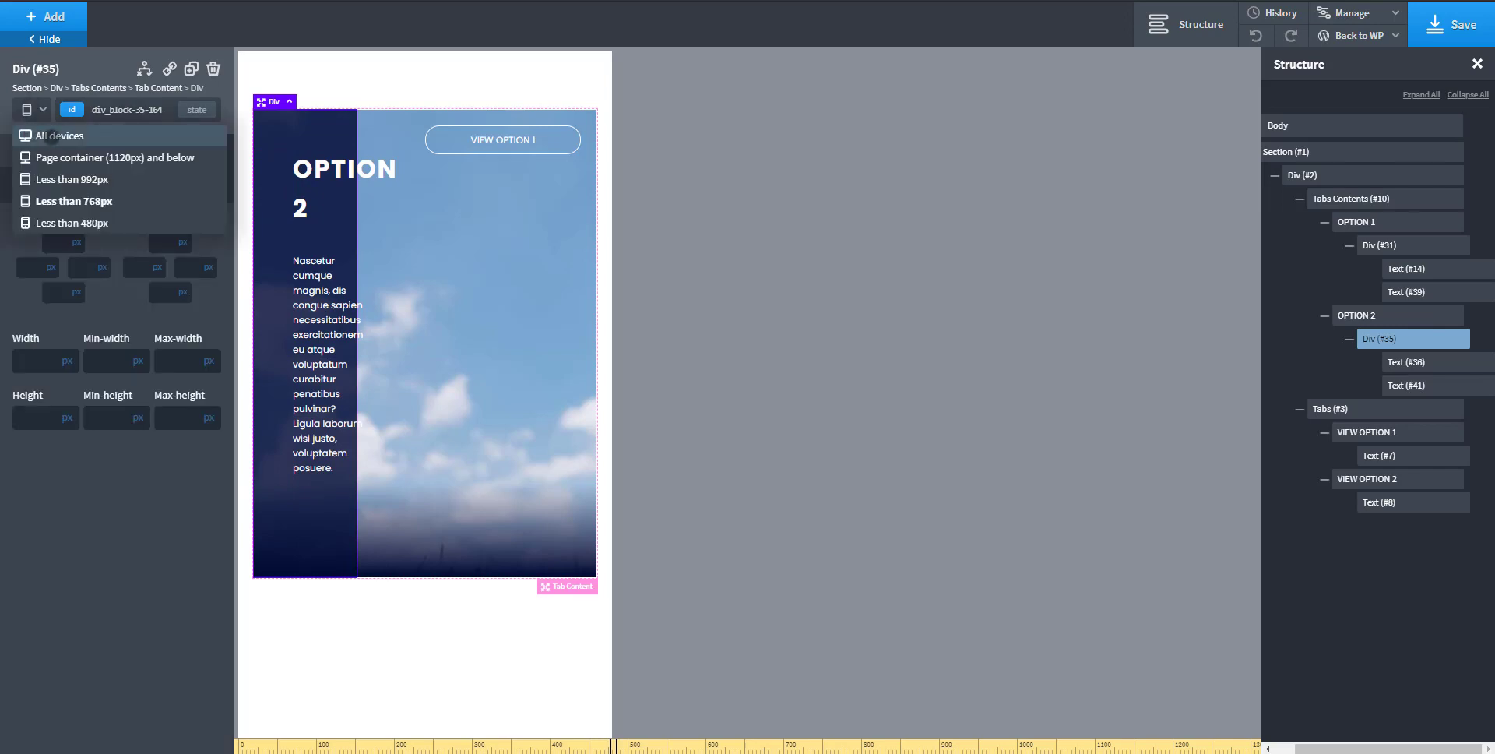
click(51, 136)
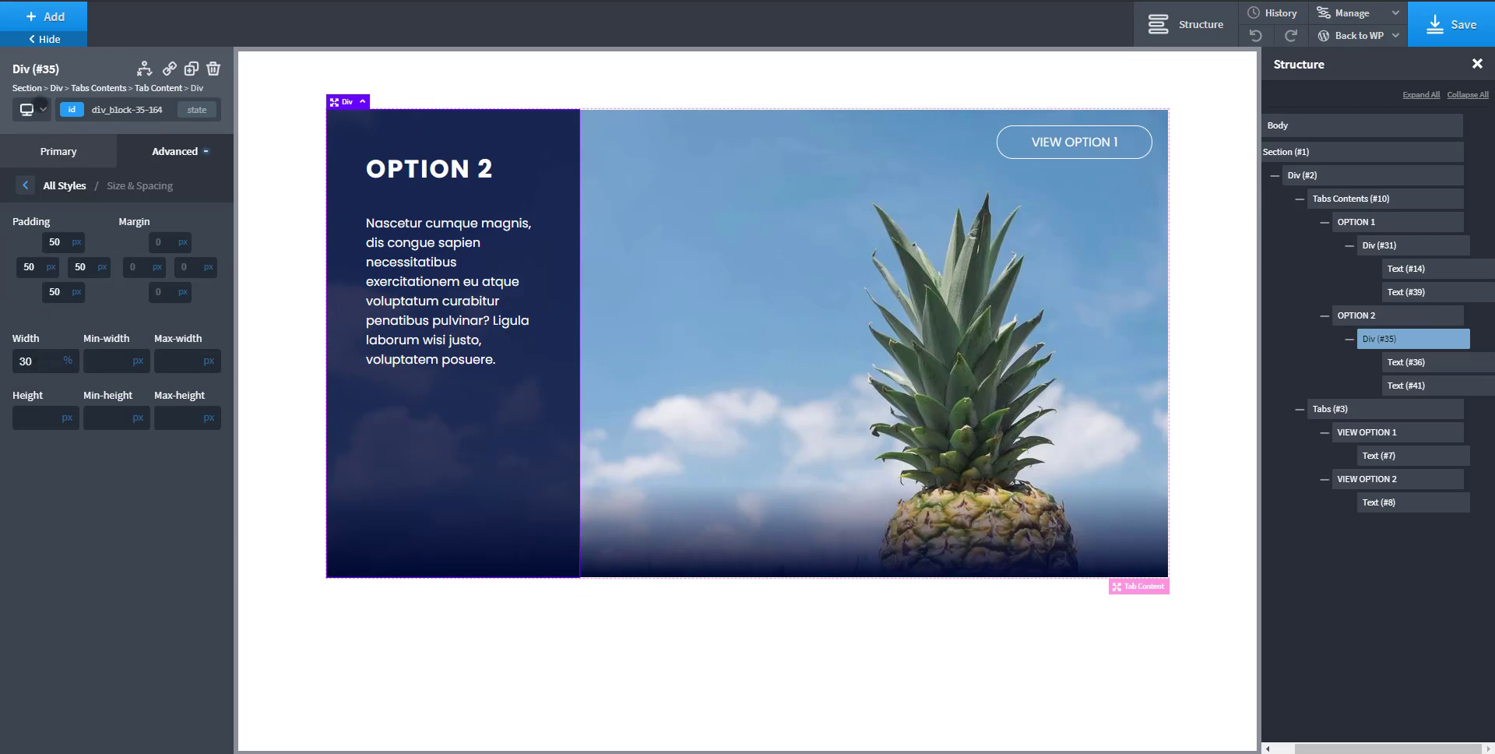
click(31, 109)
click(63, 218)
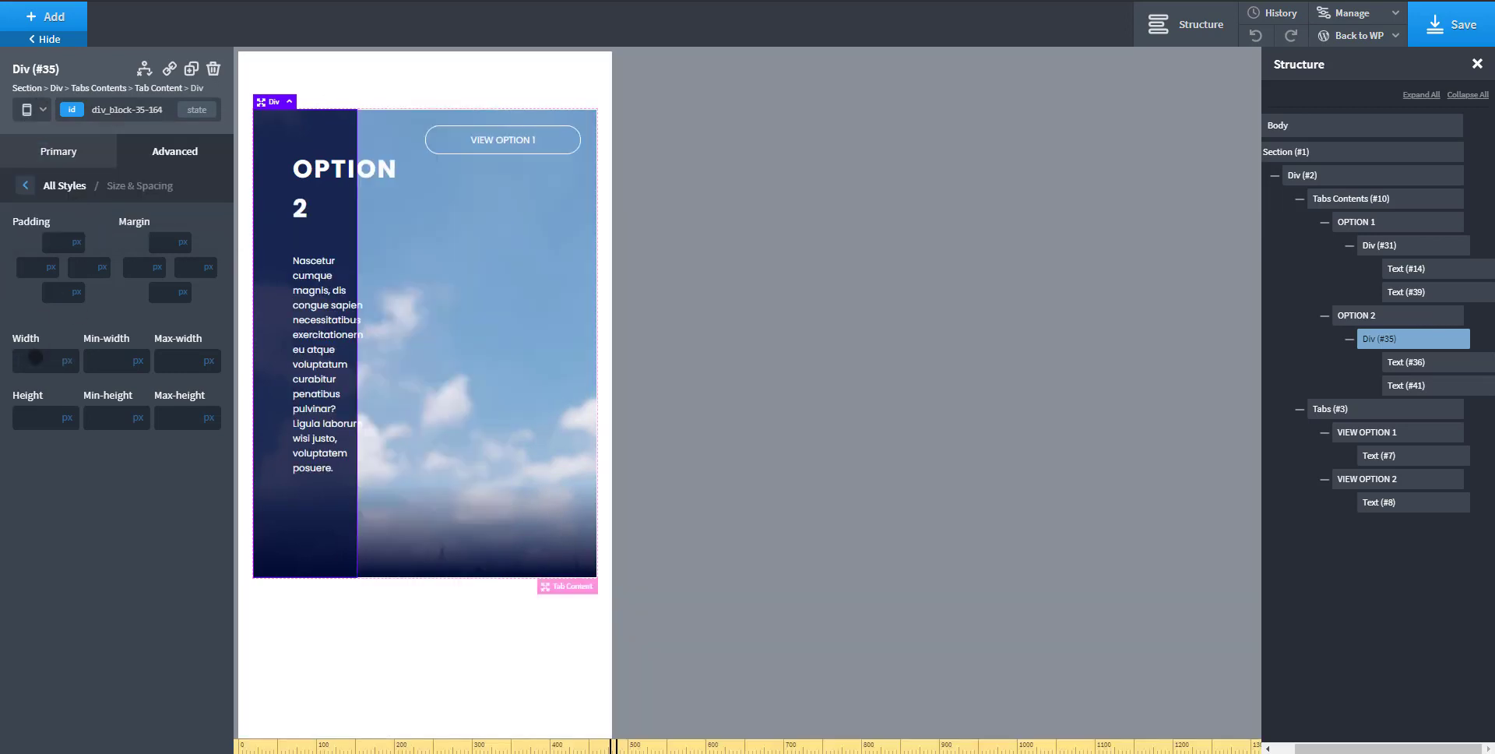
- Set the Option 2 panel div's width to 50% for screens under 768px, after trying 40%, and save the page
click(67, 380)
click(18, 361)
text(40)
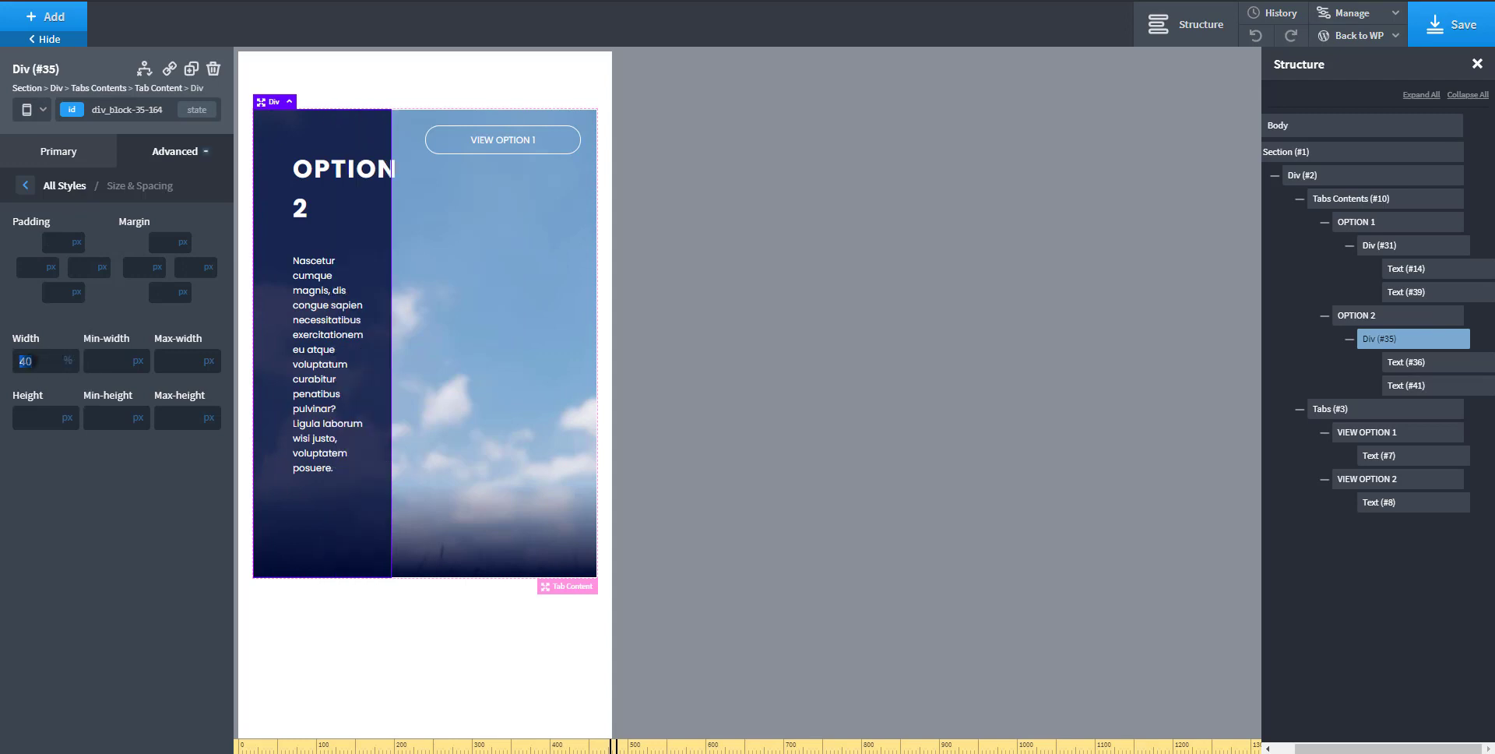
text(50)
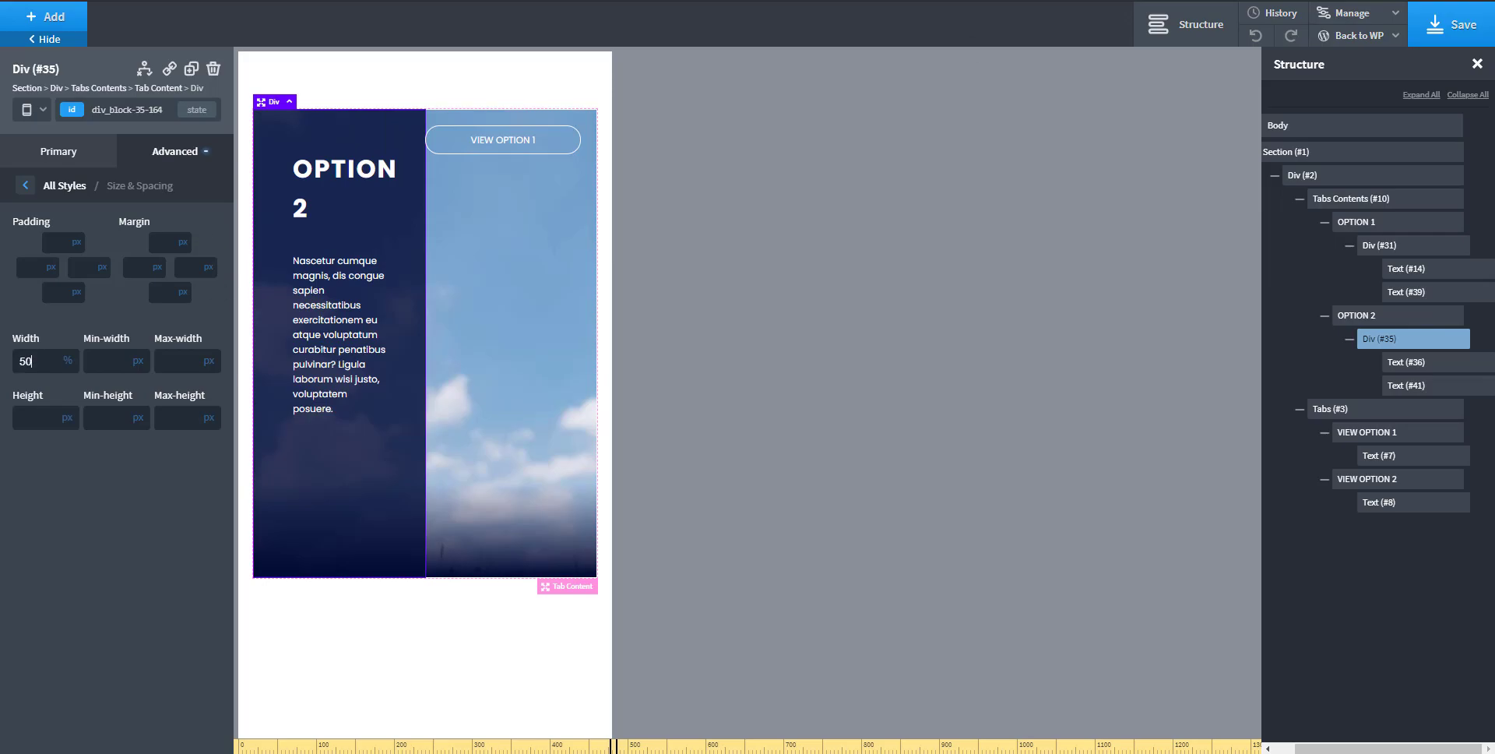
click(1464, 25)
- Reload the live page, rotate the iPad preview to portrait, toggle the tab views, and recheck the builder's less than 768px breakpoint
click(425, 0)
key(F5)
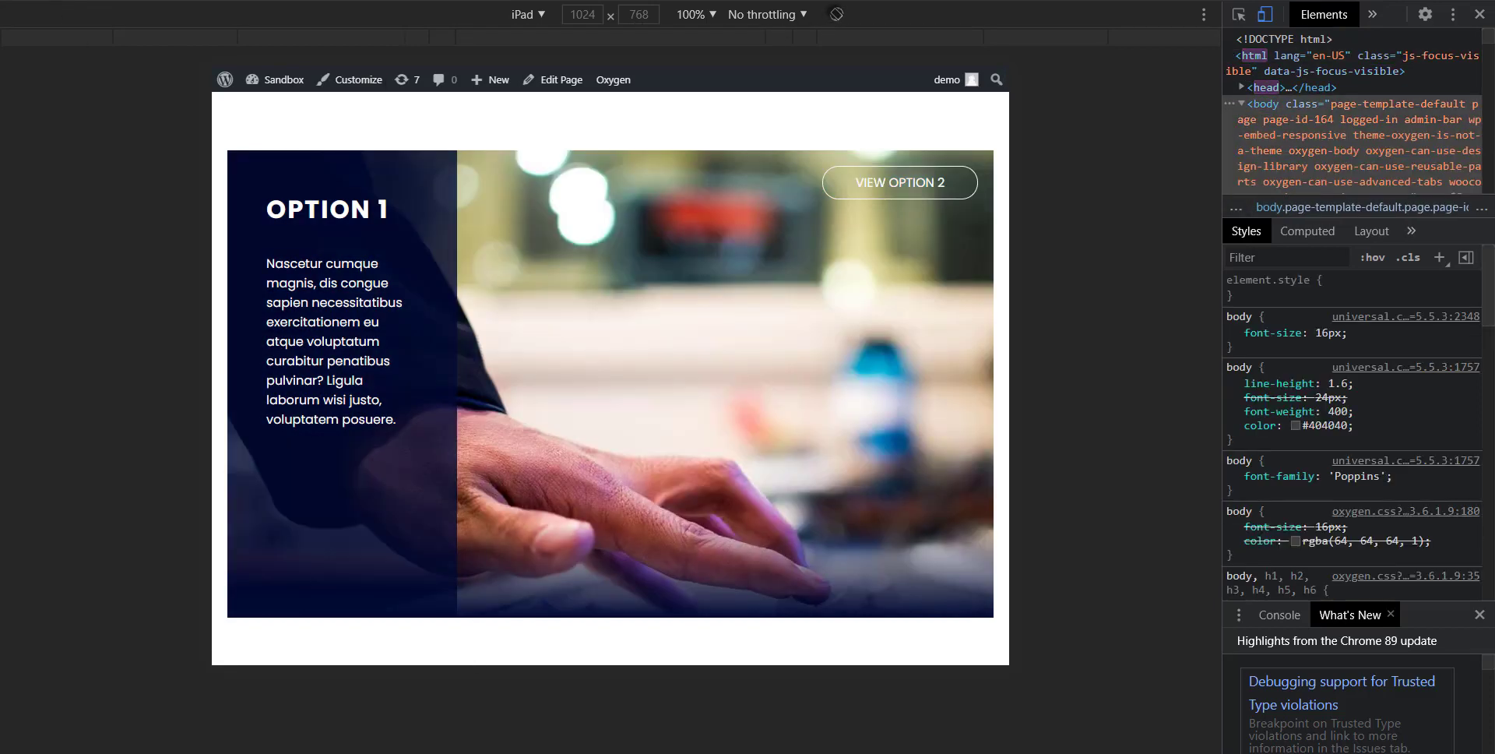
click(836, 14)
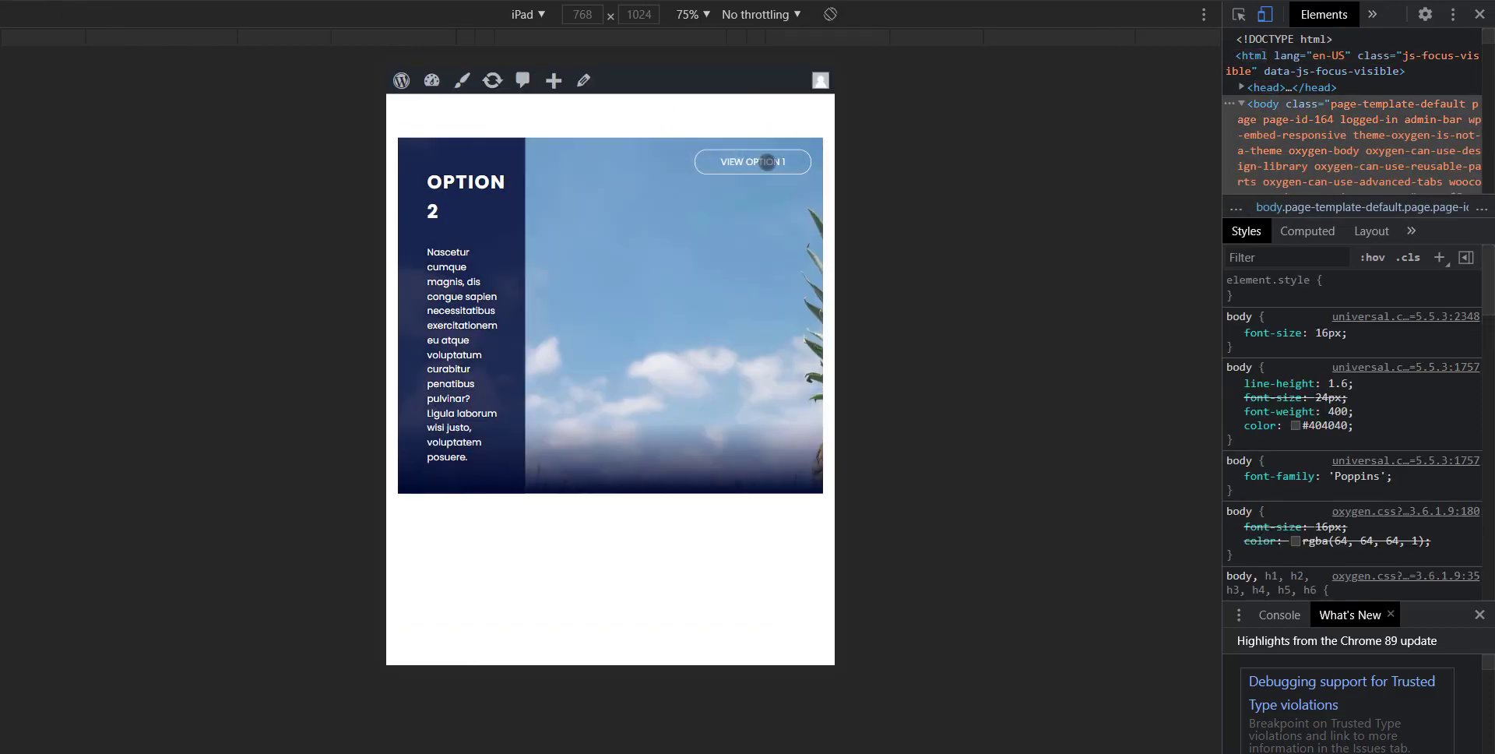
click(778, 153)
click(778, 159)
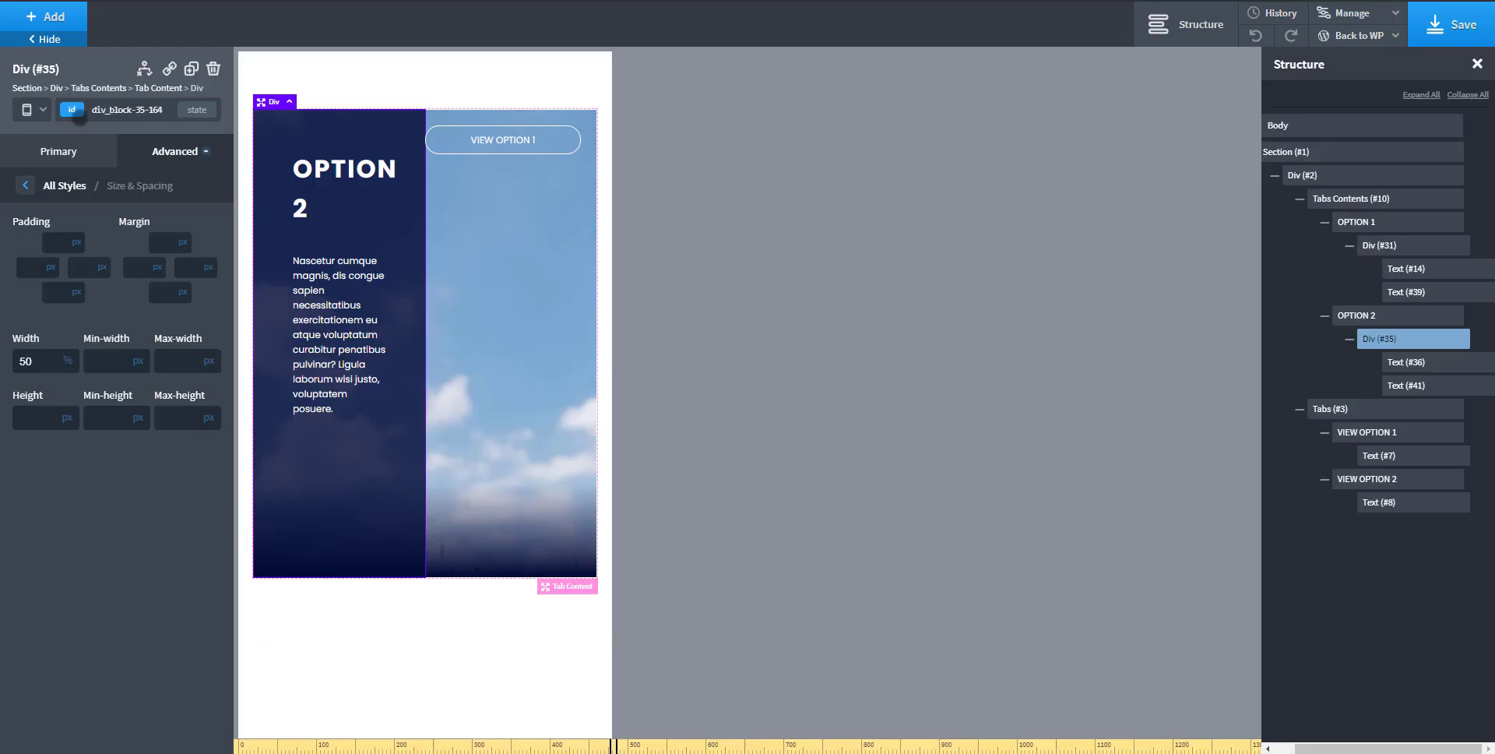
click(43, 110)
click(101, 203)
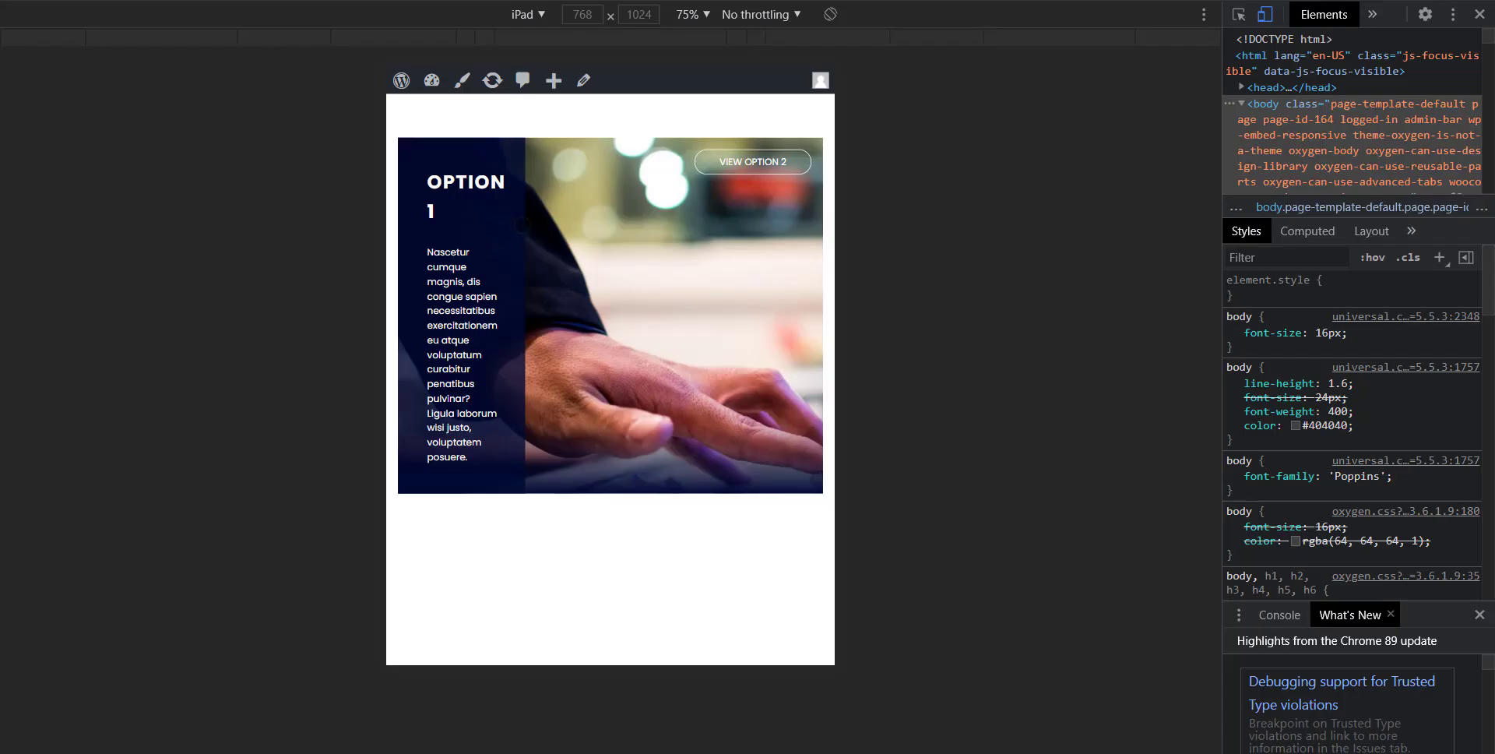
- Inspect the Option 1 panel div on the live page and switch its CSS width rule off and on
key(ctrl+shift+c)
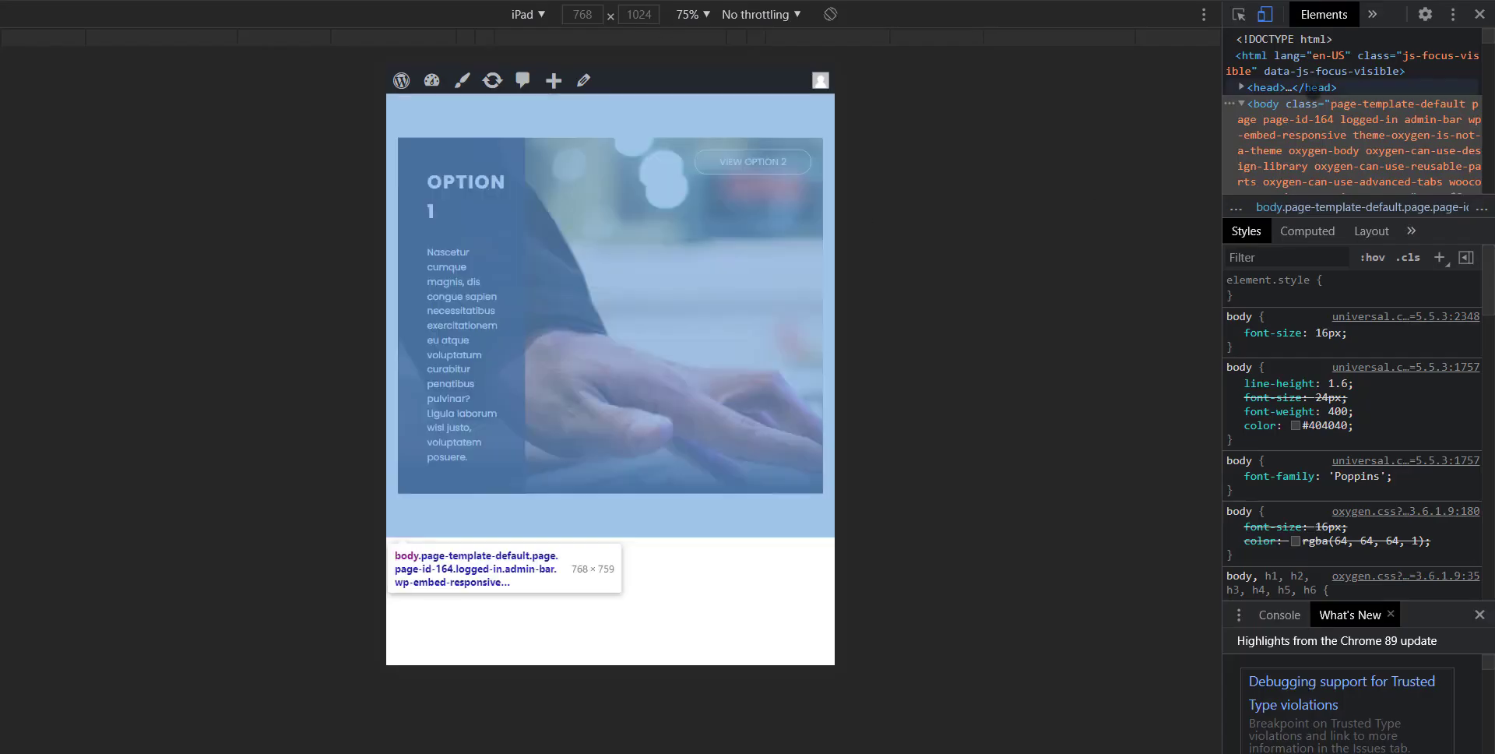
click(517, 443)
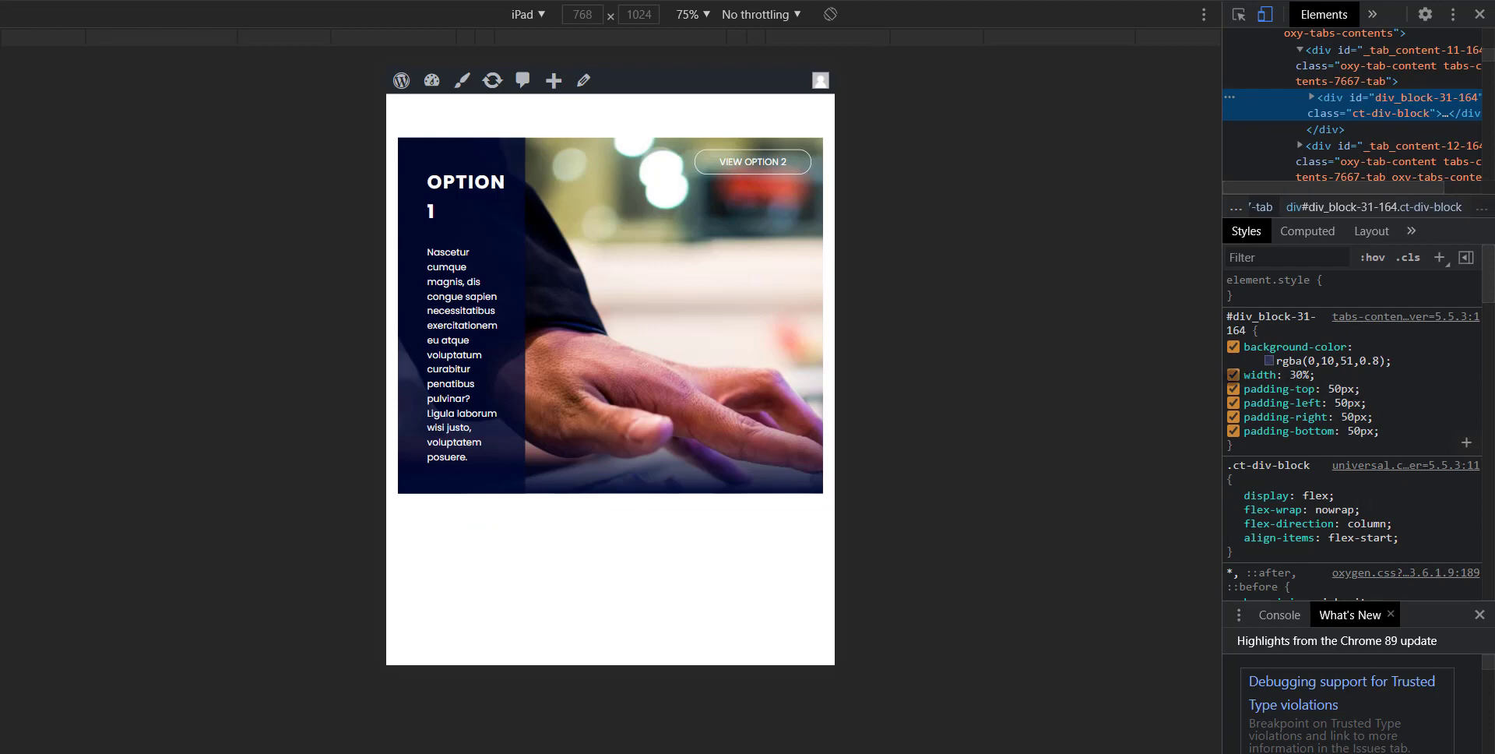
click(1233, 374)
click(1233, 375)
- Test wider panel sizes on the inspected Option 1 div by raising its CSS width in 1% increments past 36%
click(1294, 374)
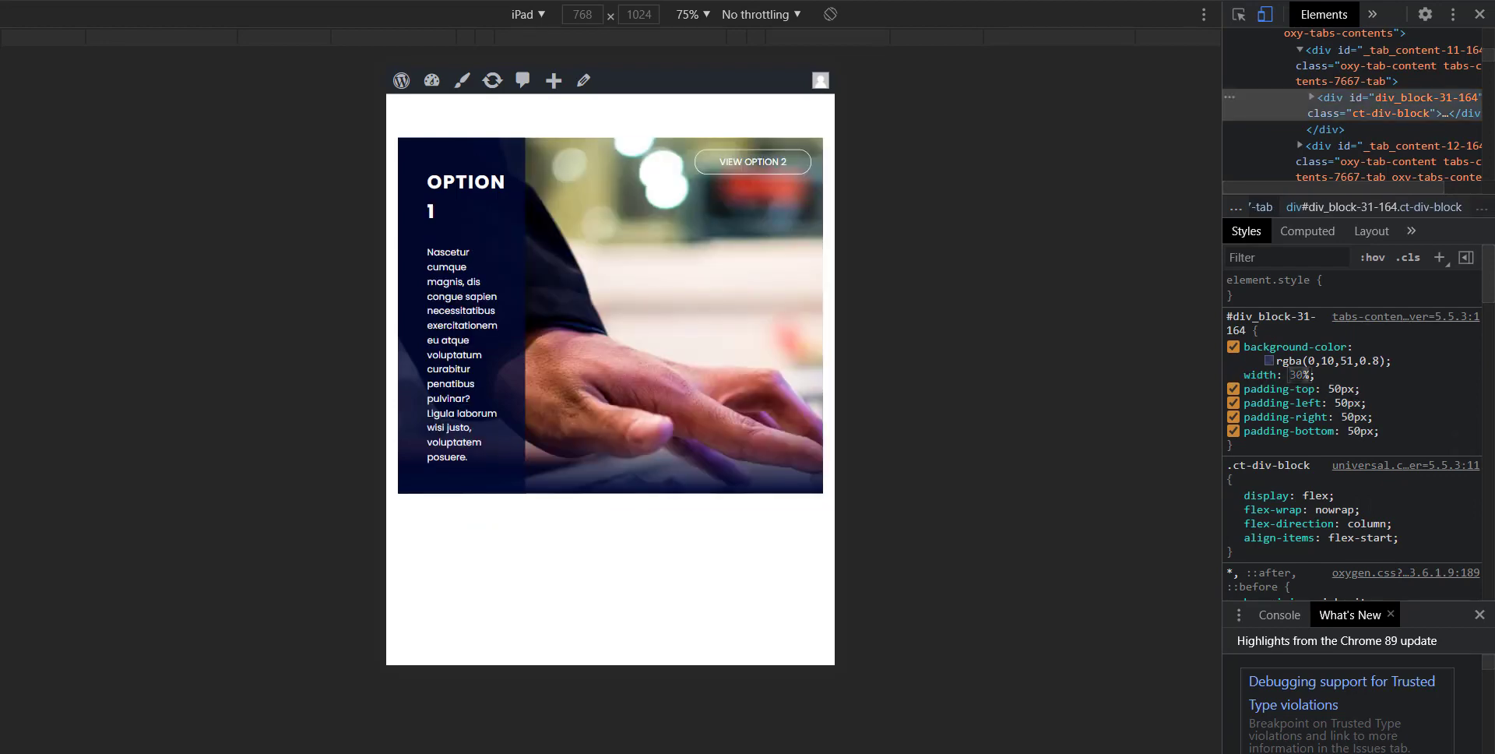
key(Up)
key(Up)
key(Up)
key(Up)
key(Up)
key(Up)
key(Up)
key(Up)
key(Up)
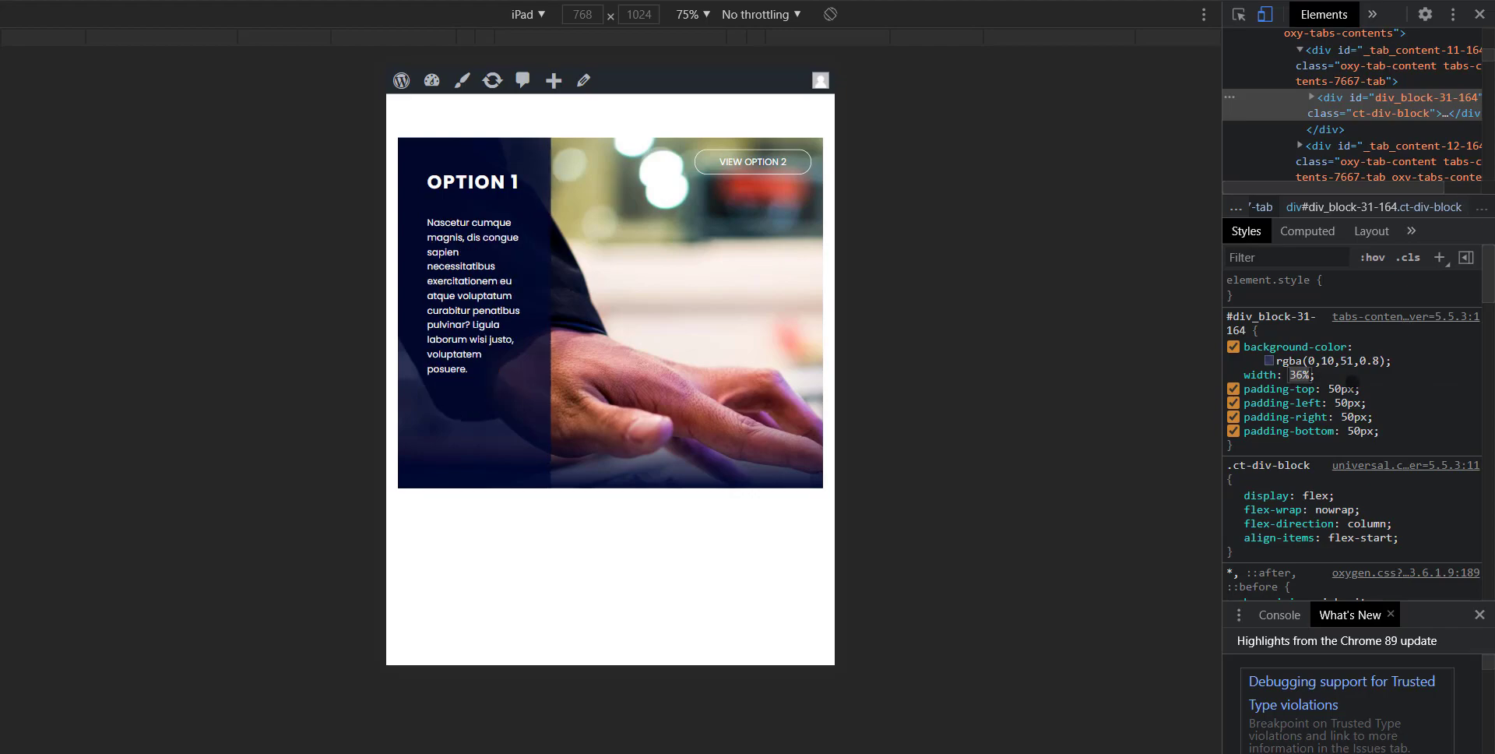
key(Up)
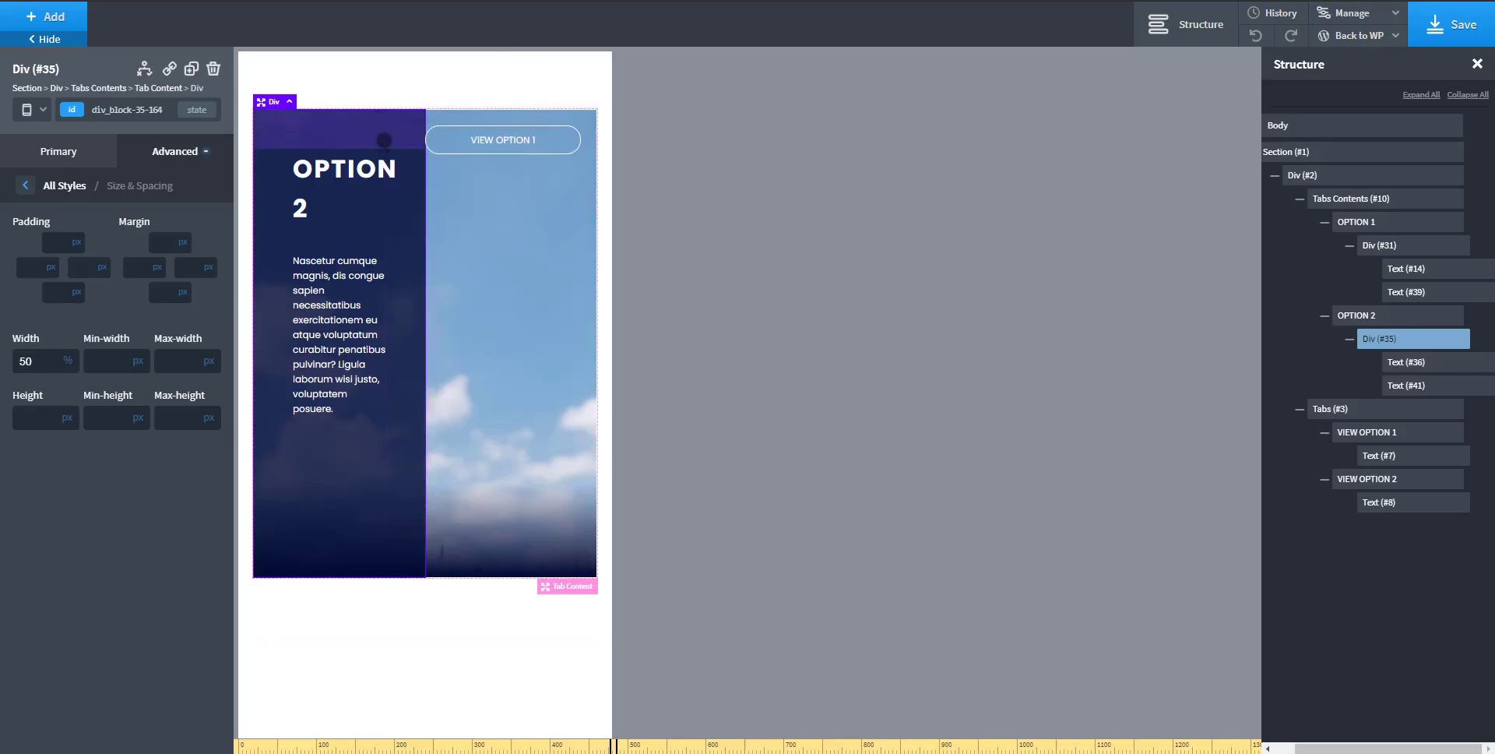
- In the page builder, set the widths of panel divs #35 and #31 to 40% at the less than 768px breakpoint
click(1373, 318)
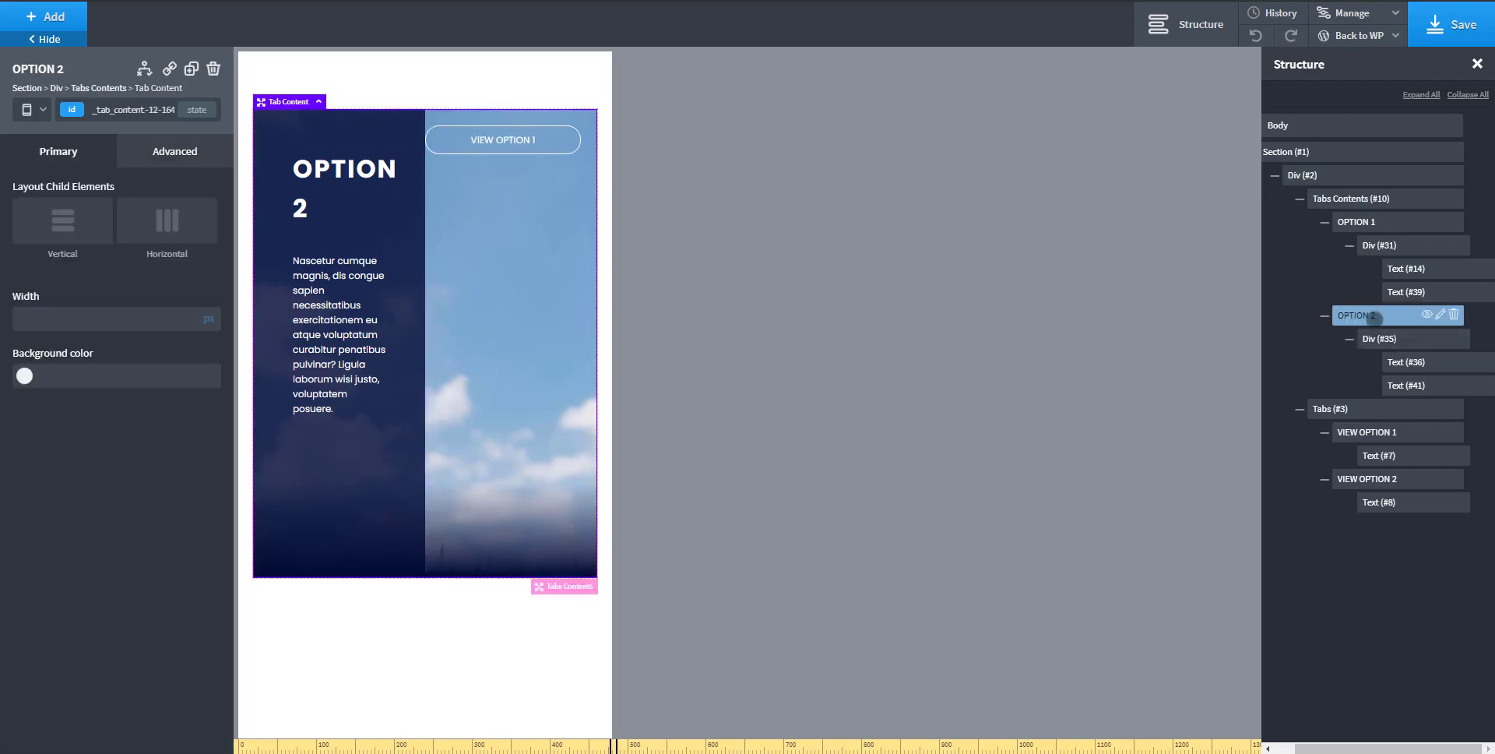
click(1374, 337)
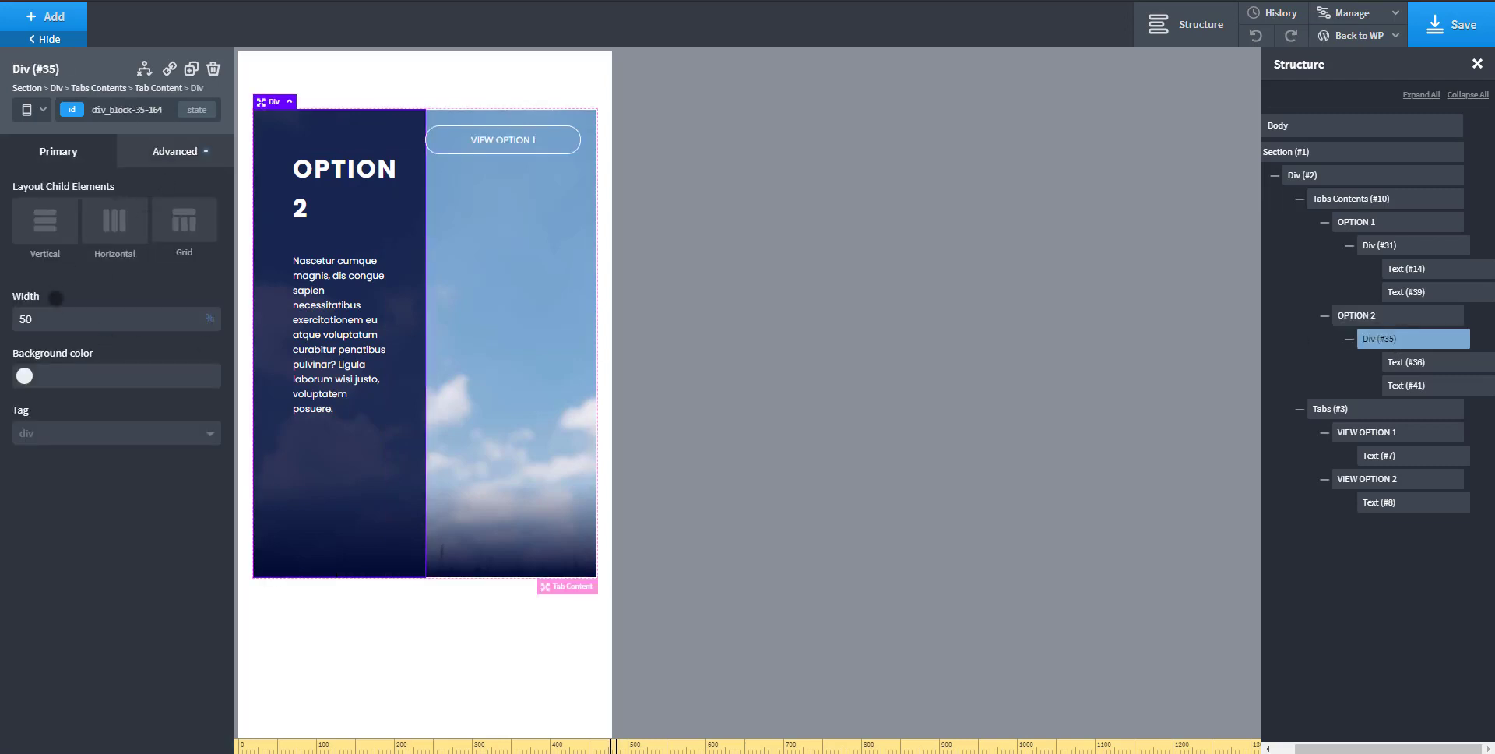
double_click(57, 320)
text(40)
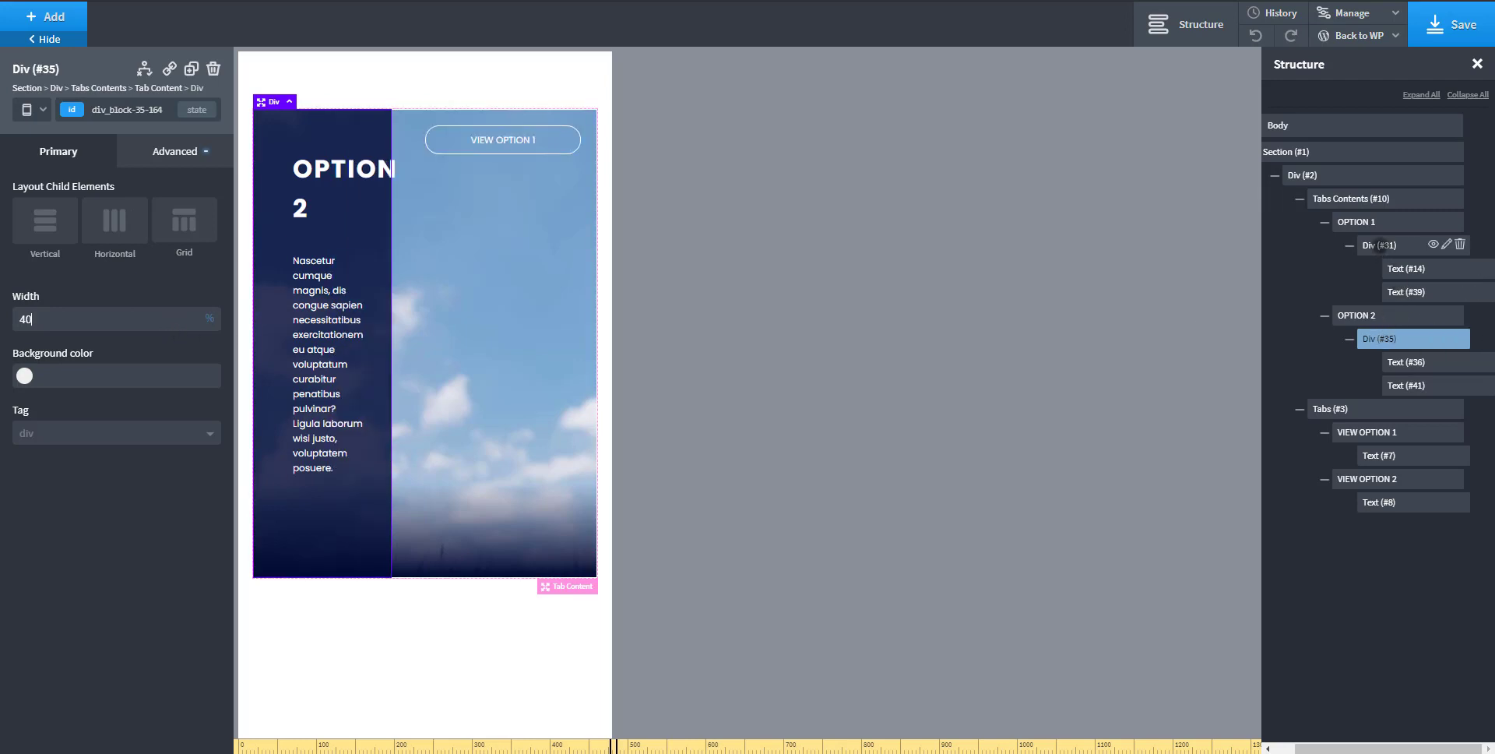
click(1379, 246)
click(205, 319)
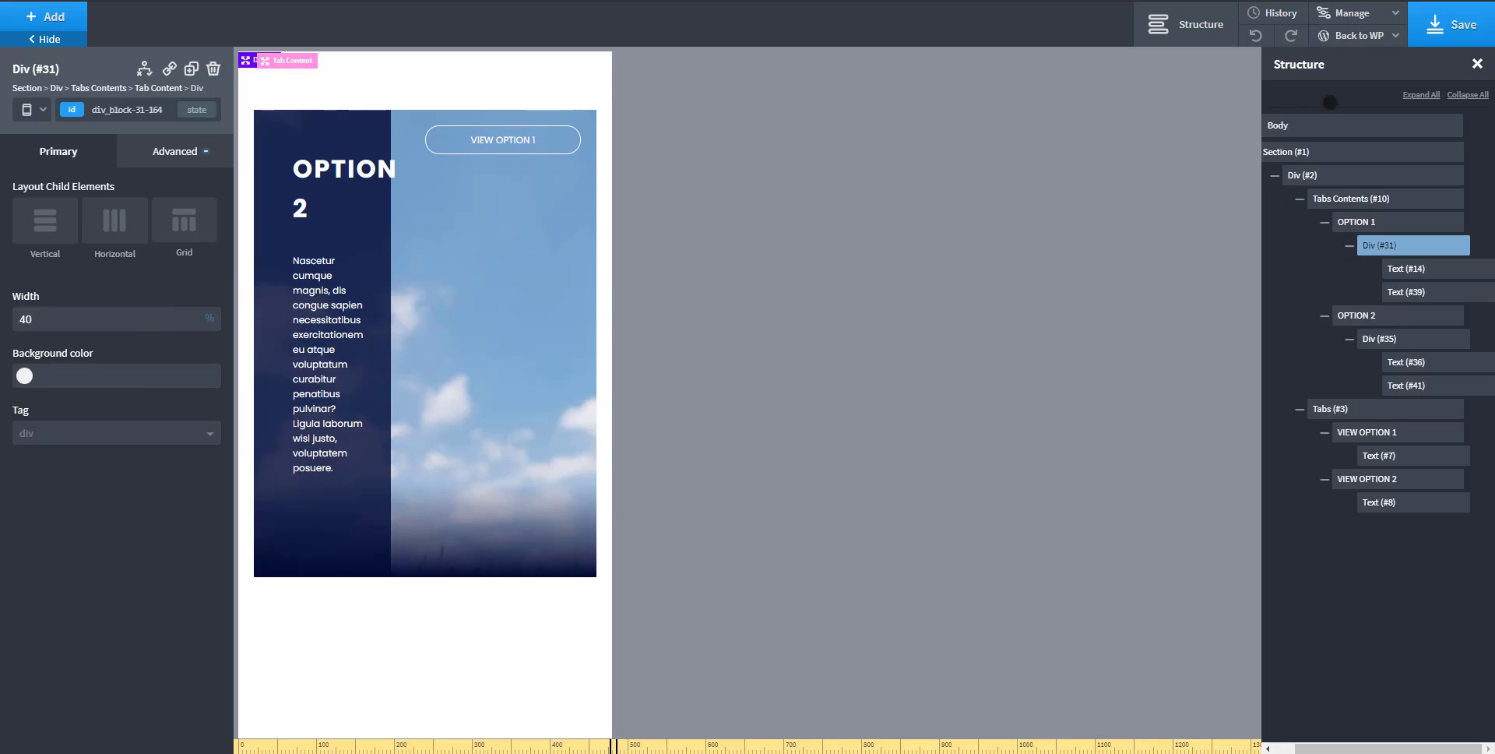
- Save the page and resize the live page's preview as a responsive viewport to check the Option 1 panel below 768 px
click(1453, 24)
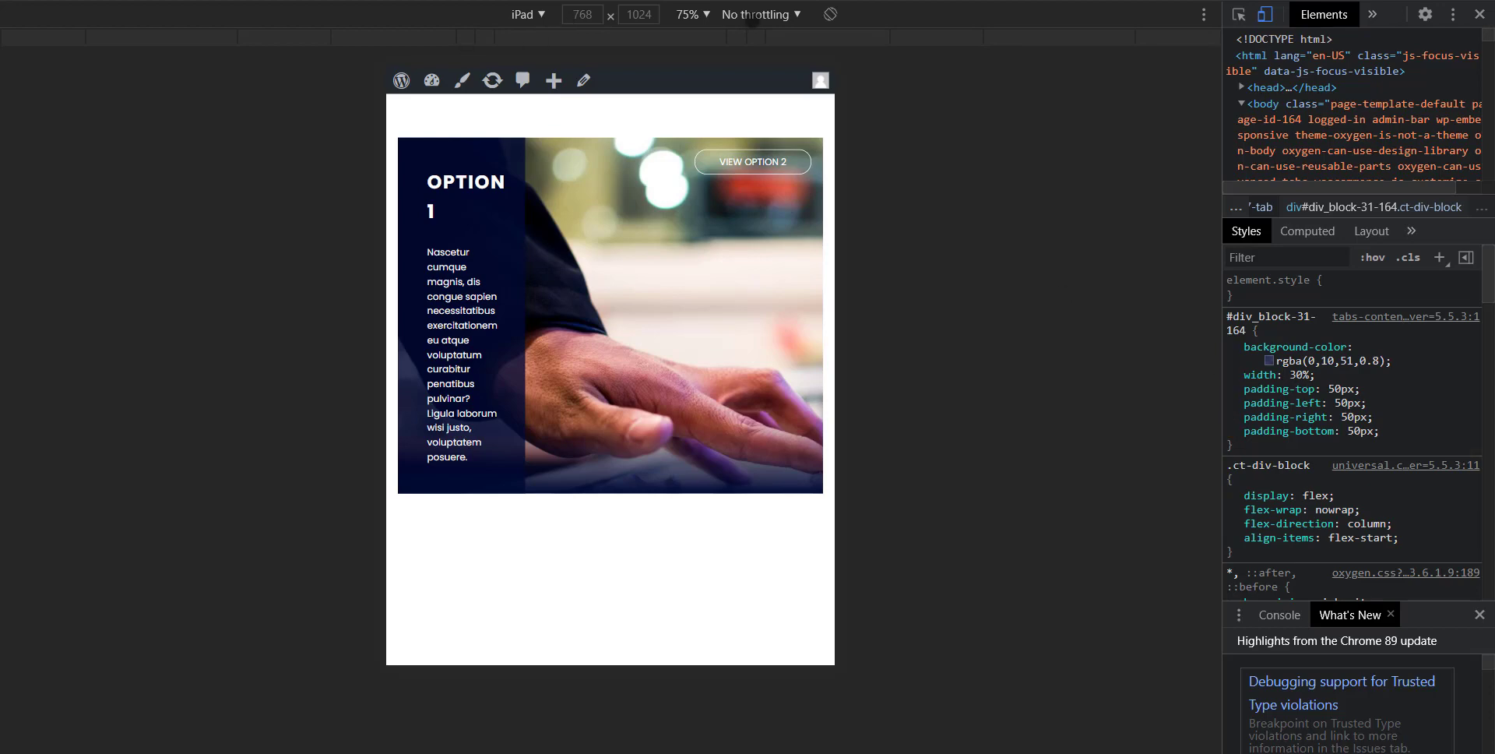
click(830, 14)
click(836, 14)
click(530, 14)
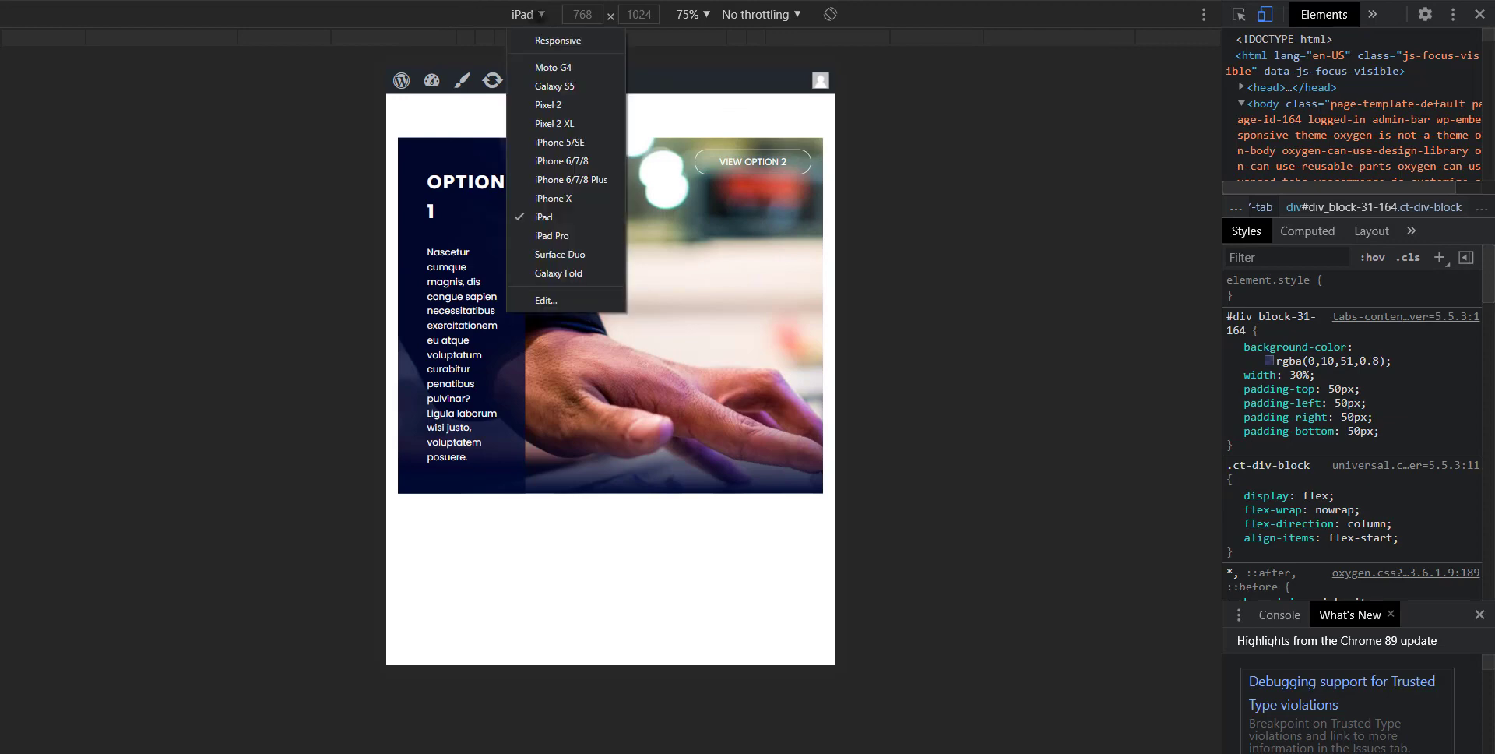
click(554, 37)
drag(869, 358, 847, 408)
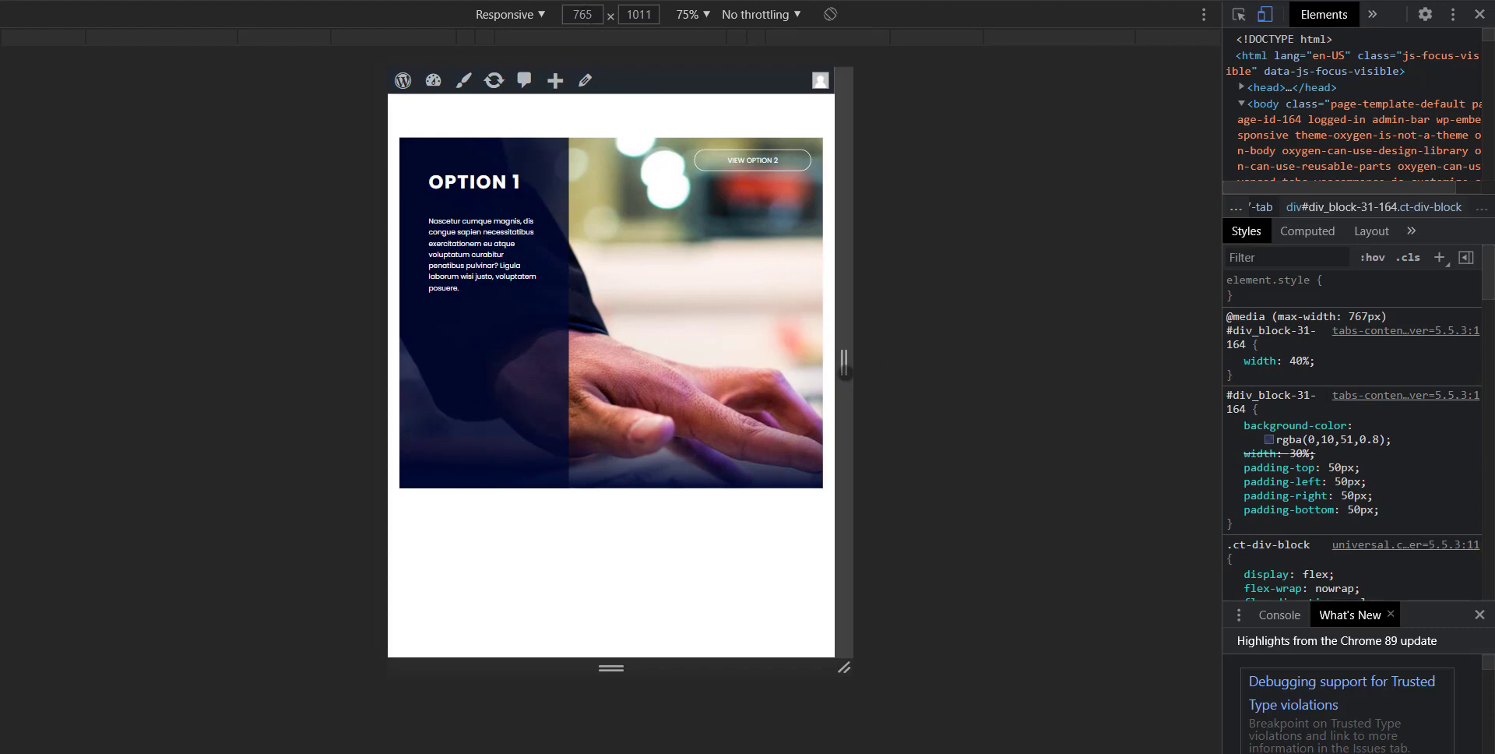
mouse_move(843, 363)
mouse_down()
mouse_move(840, 378)
mouse_move(828, 371)
mouse_up()
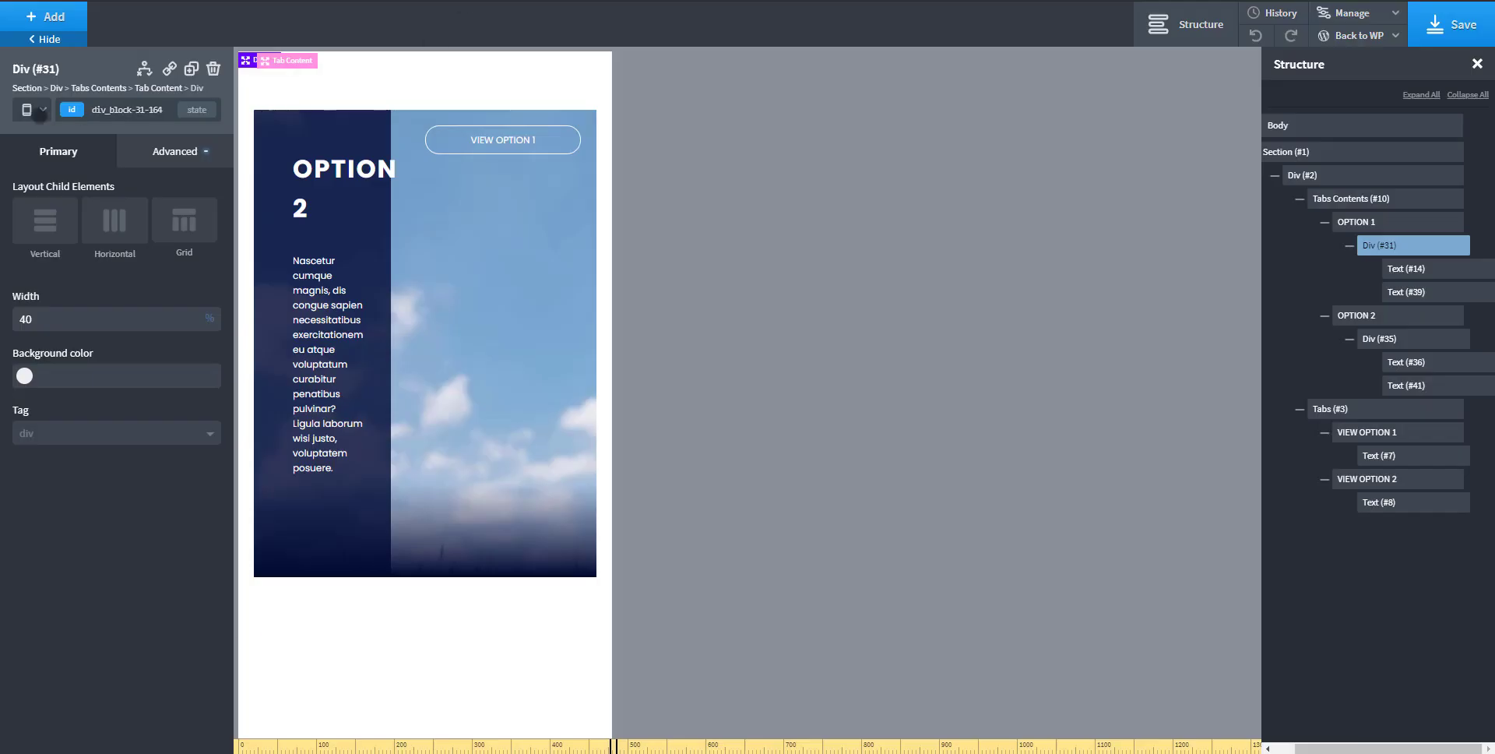
- Compare the live layout on both sides of the breakpoint by widening the viewport to 768 px and setting its width to 767
click(33, 110)
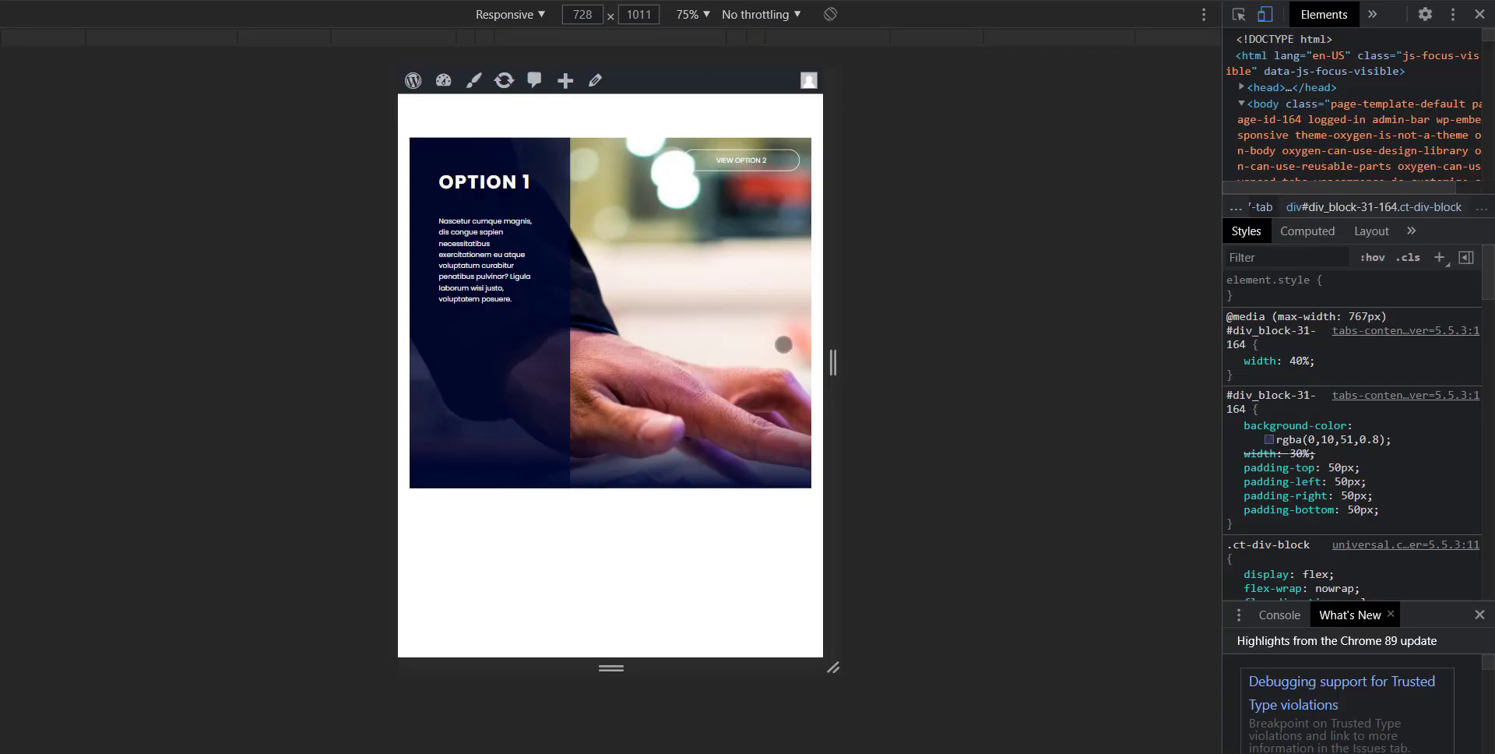
drag(837, 376, 851, 375)
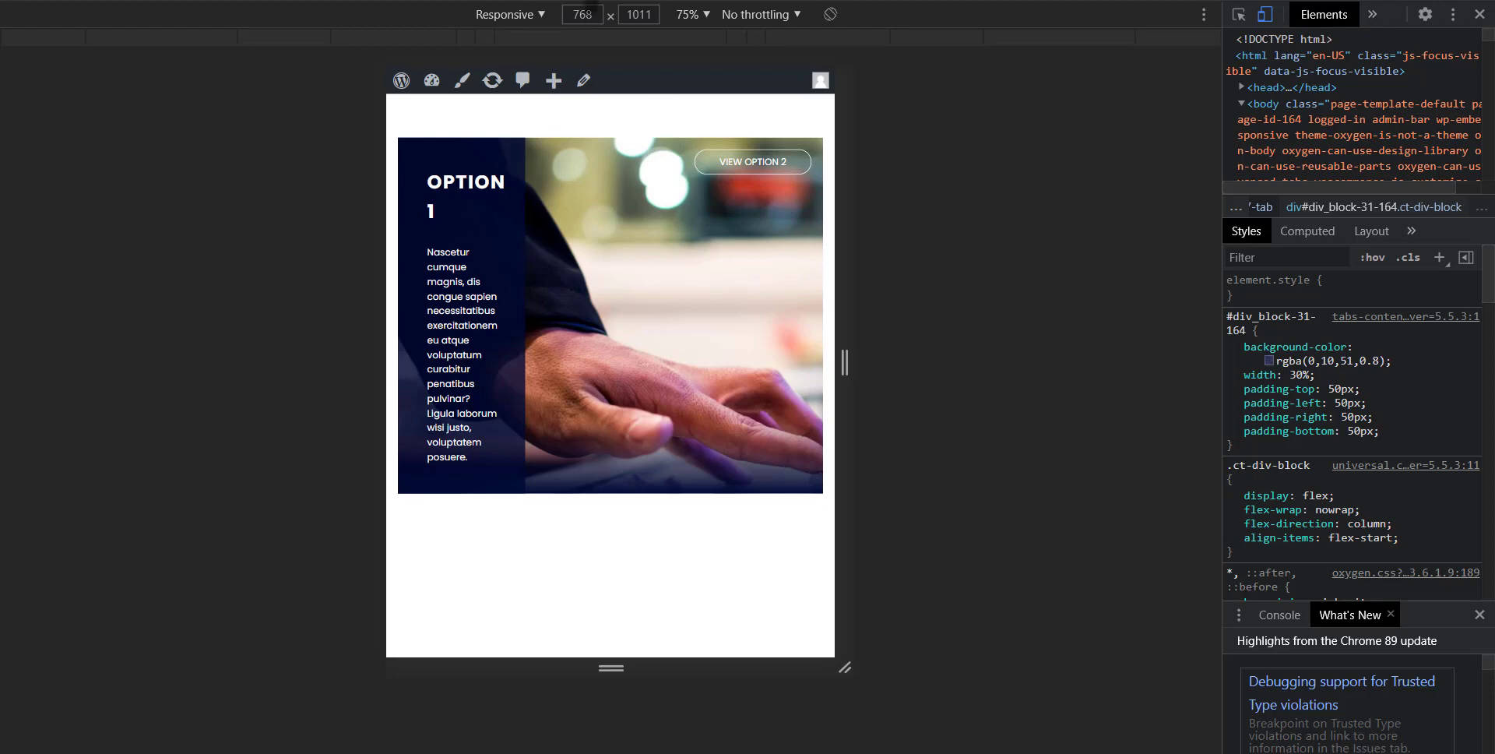
click(590, 15)
text(767)
key(Return)
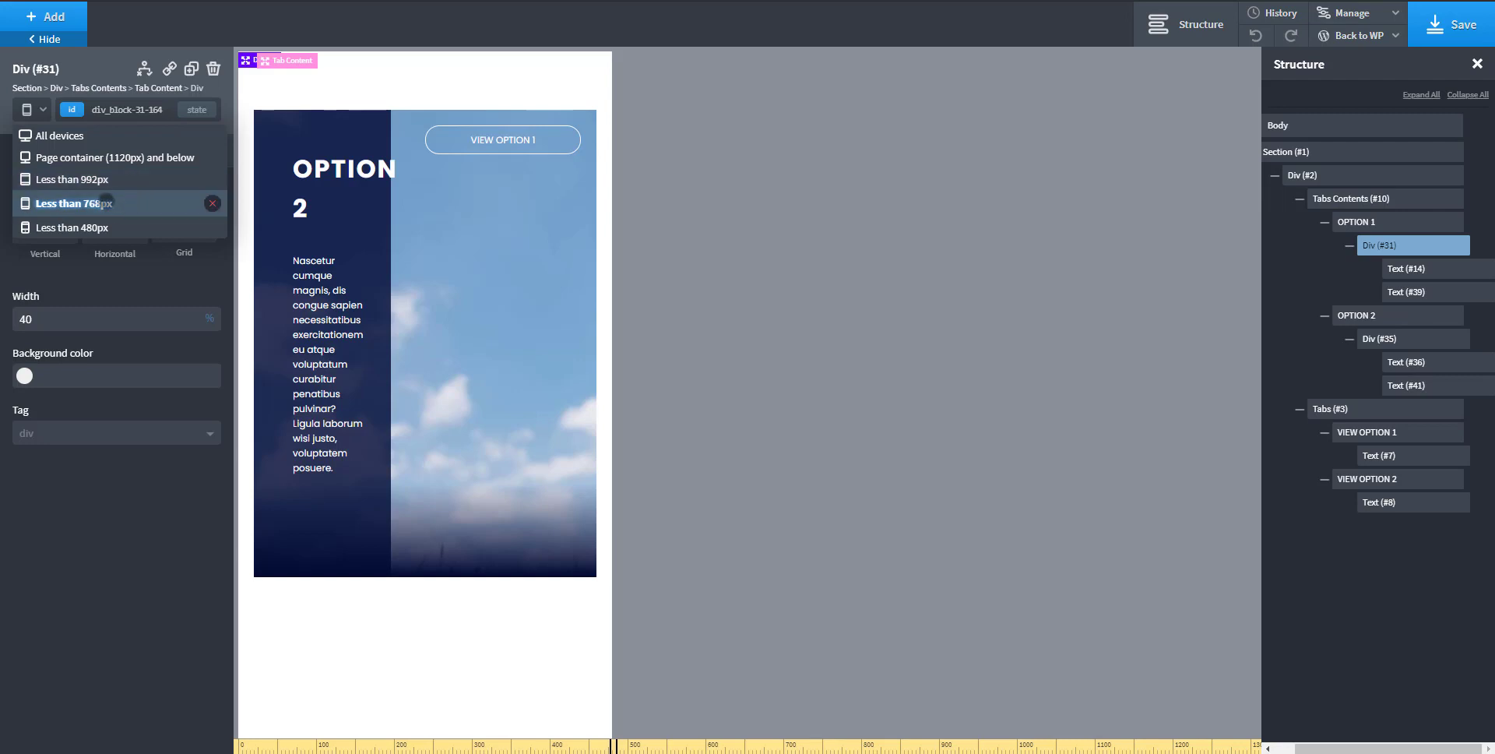
- Set div #31's width unit to % at the less than 992px breakpoint and return to the less than 768px breakpoint
click(94, 203)
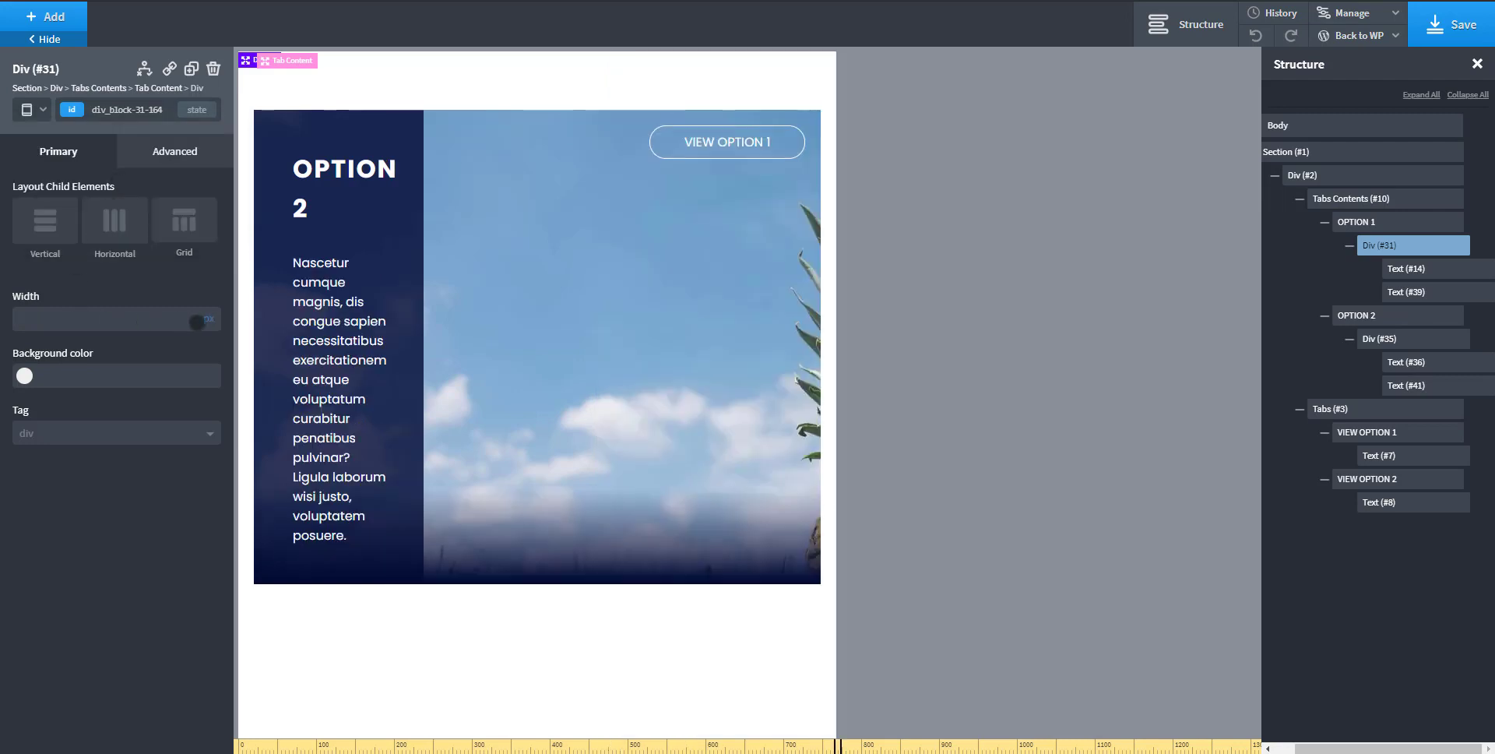
click(213, 309)
click(32, 110)
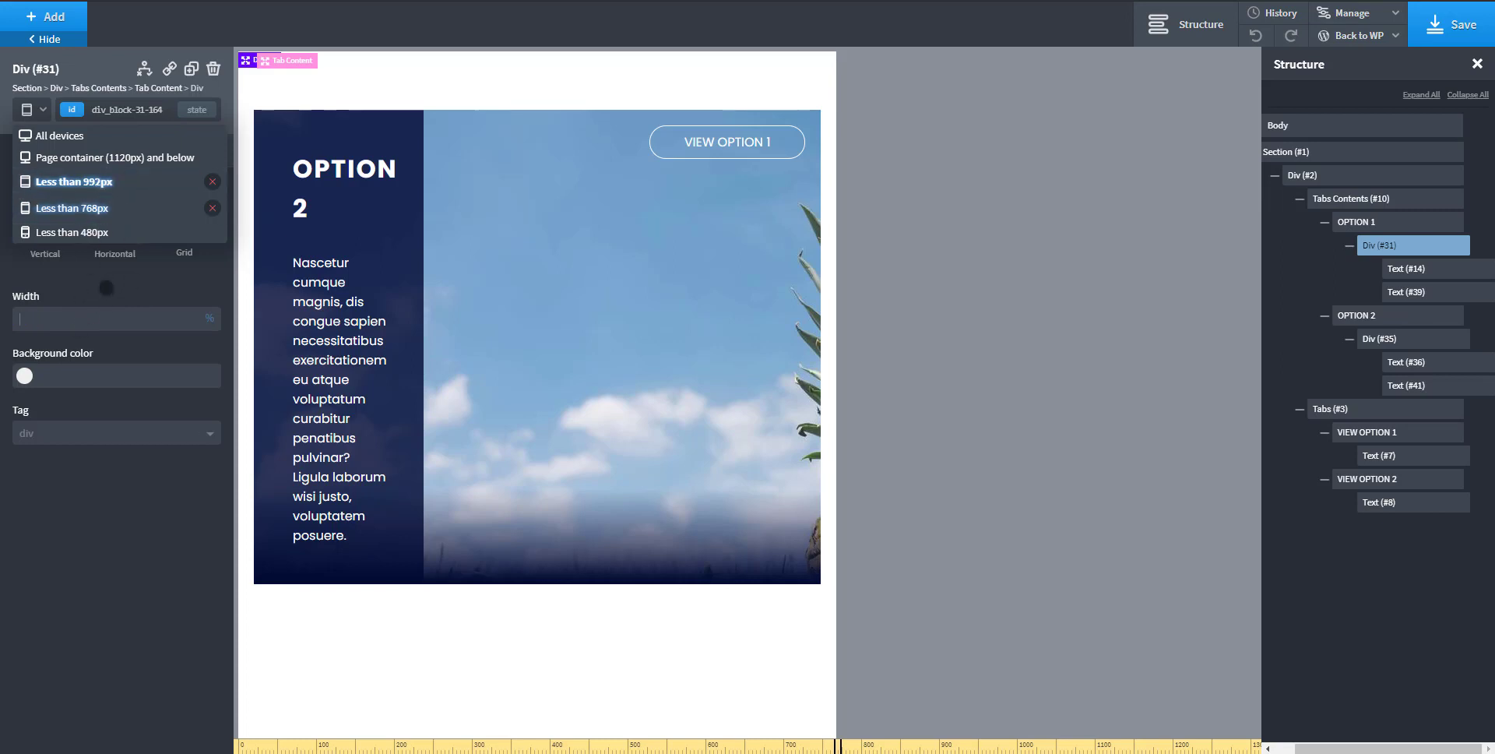
click(123, 210)
- In the global styles' width and breakpoint settings, set the Landscape breakpoint to 800 px
click(1354, 14)
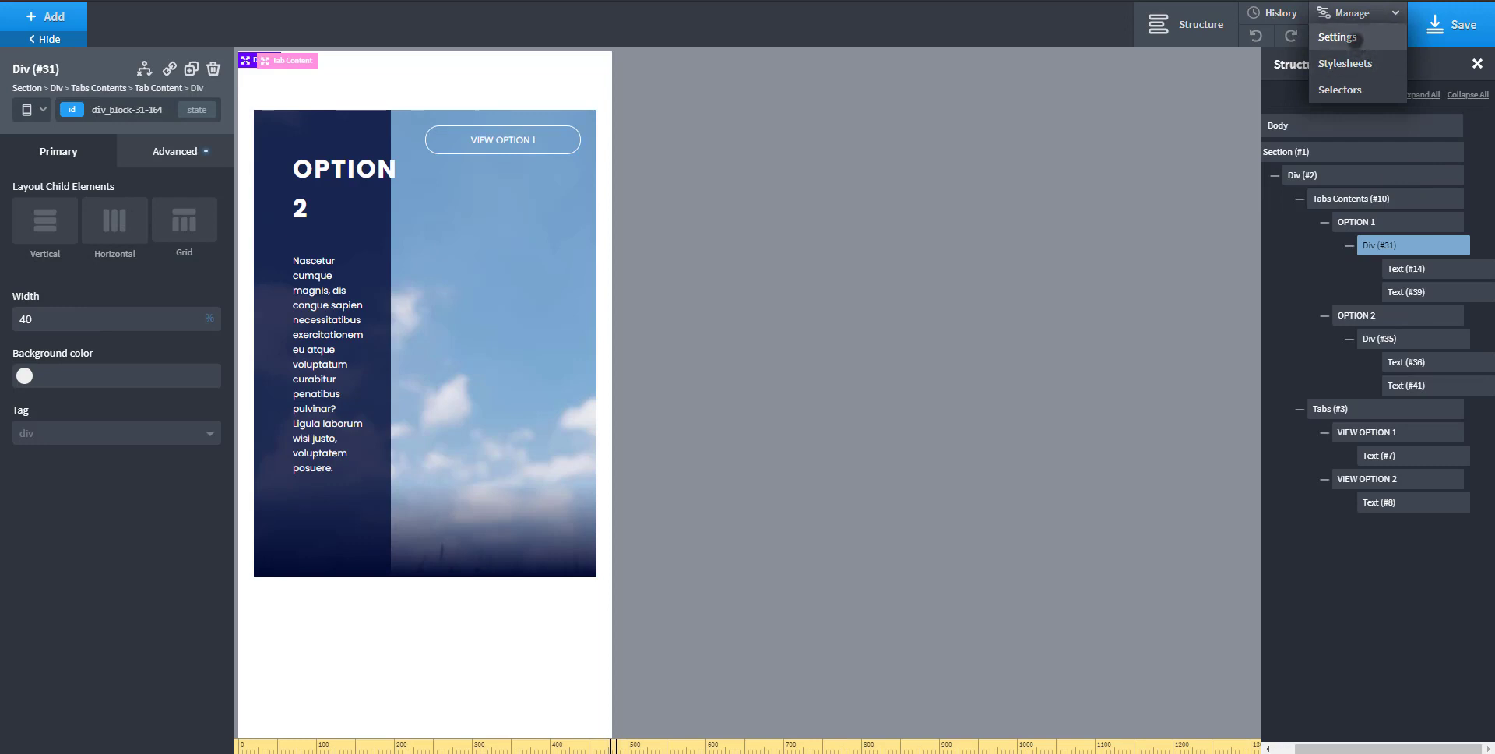
click(1337, 36)
click(1394, 193)
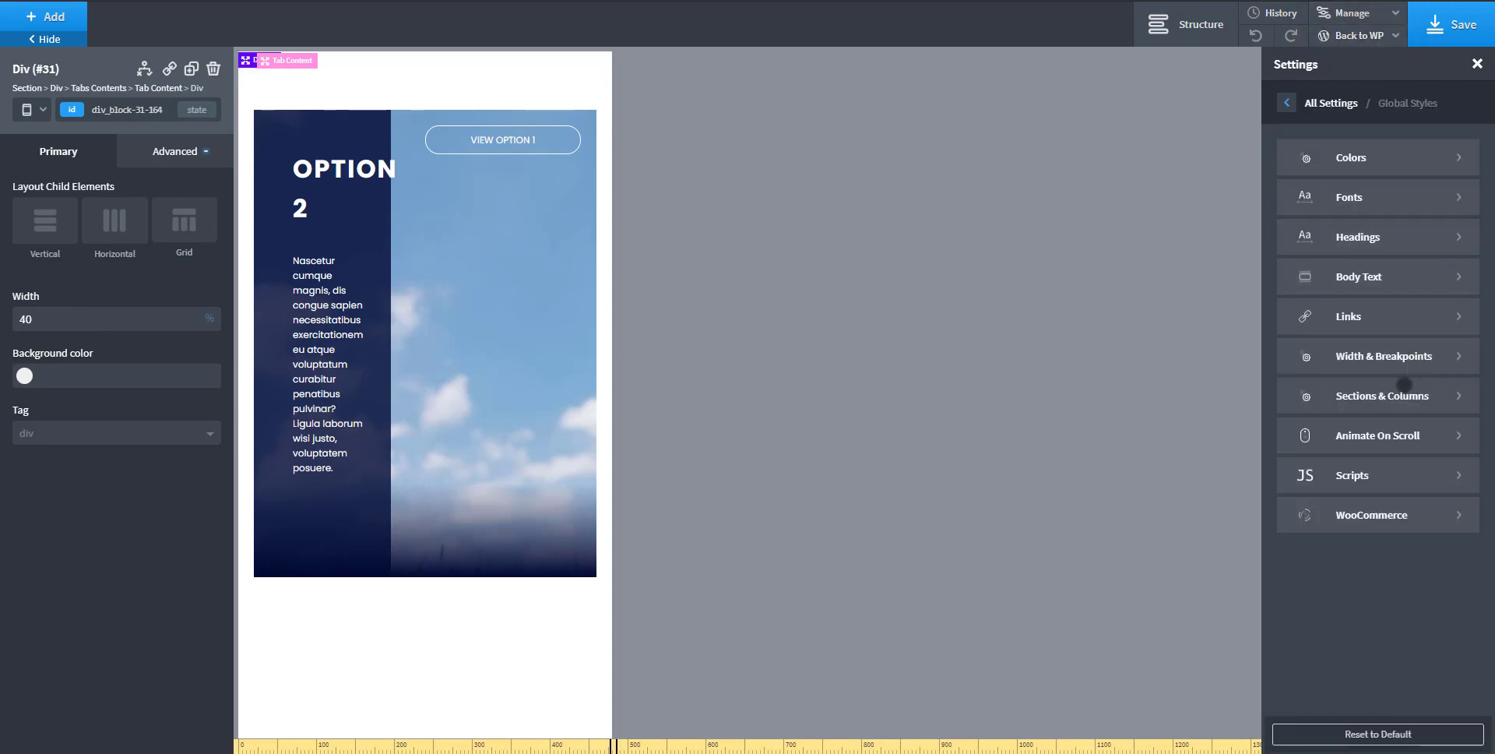
click(1395, 360)
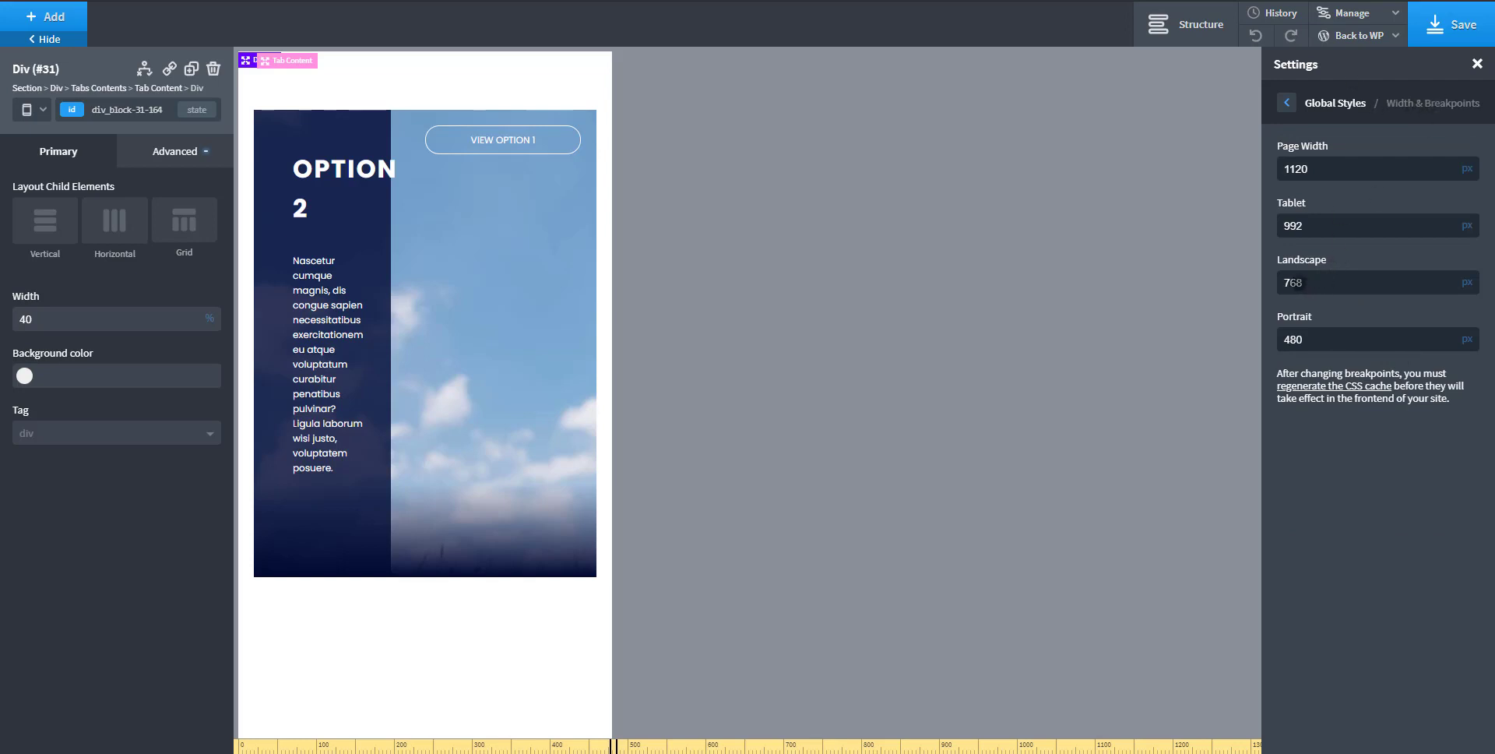
double_click(1328, 288)
click(1316, 283)
text(800)
- Set the Tablet breakpoint to 1024 px, the Page Width to 1200 px and the Portrait breakpoint to 482 px, and save
drag(1308, 225, 1249, 237)
text(1024)
click(1323, 165)
drag(1291, 169, 1280, 169)
text(1200)
click(1311, 339)
text(482)
click(1434, 38)
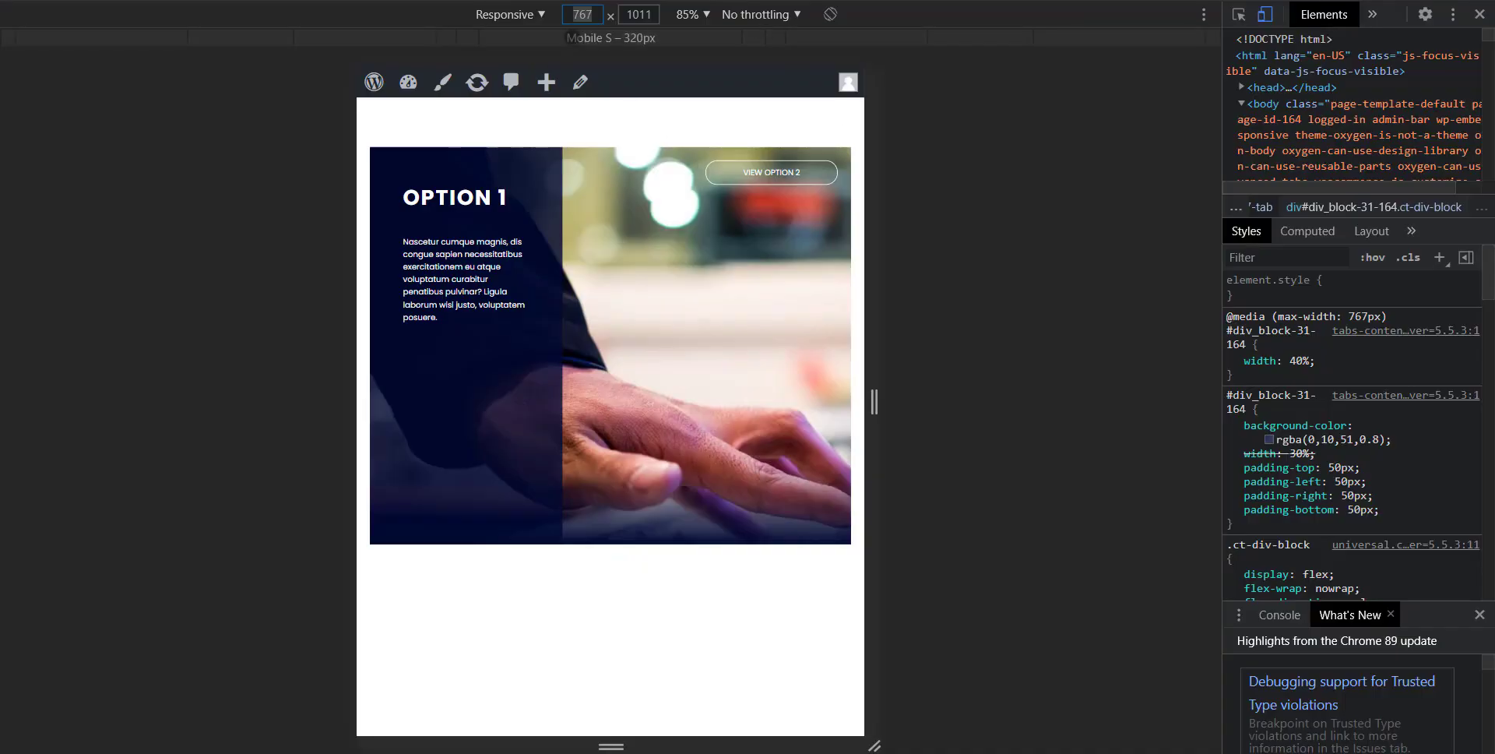
- Check the live page in the iPad preview in both orientations and as an iPhone X, comparing with the builder's less than 800px breakpoint
click(539, 14)
click(530, 216)
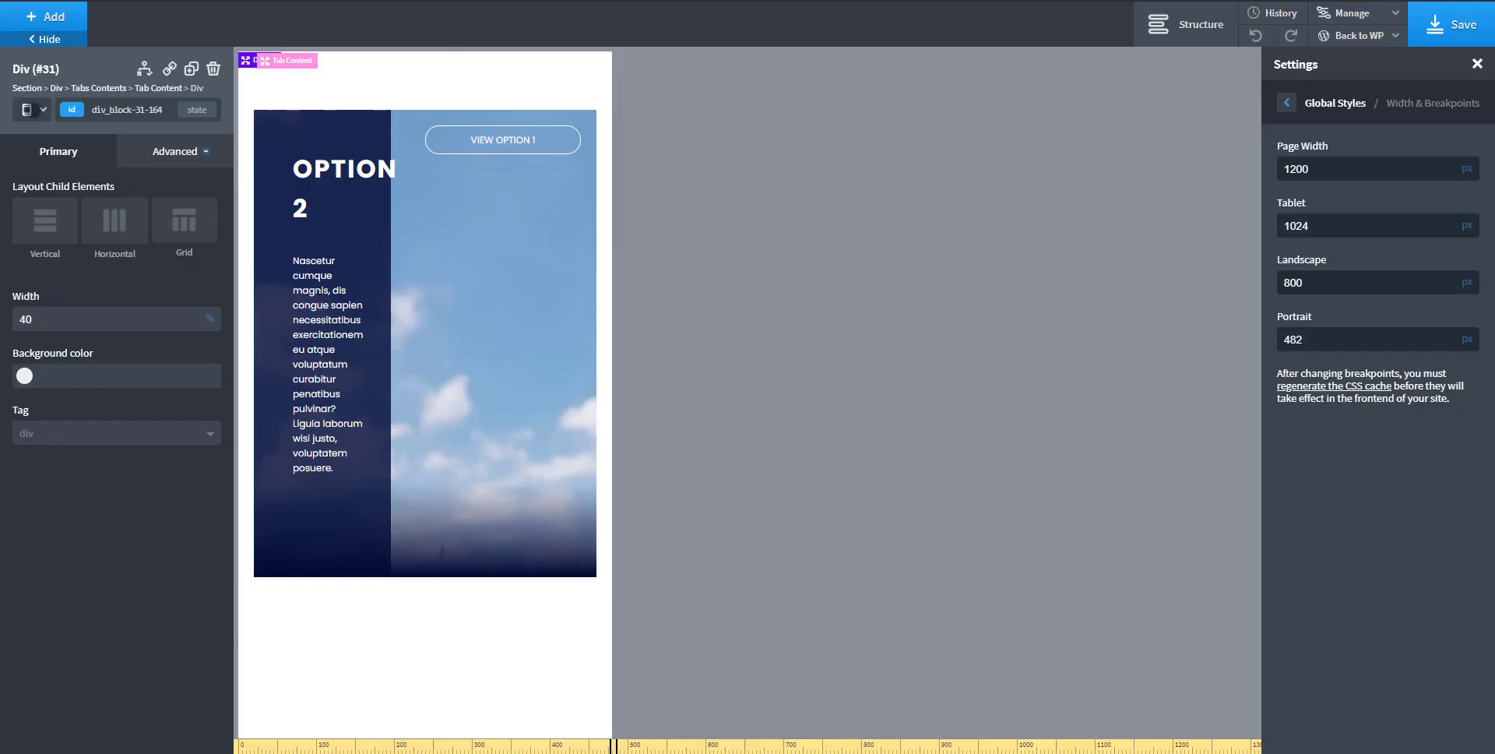
click(31, 109)
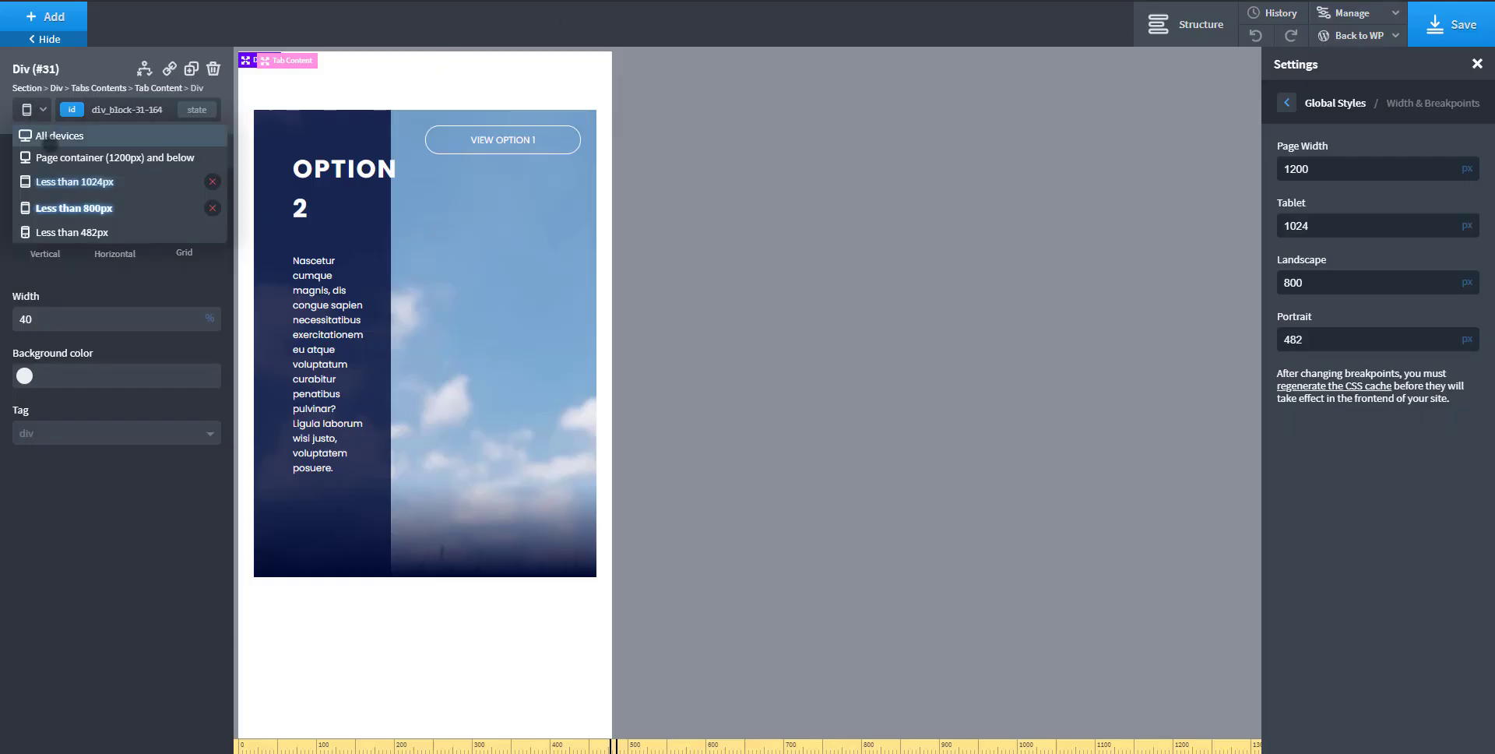
click(95, 207)
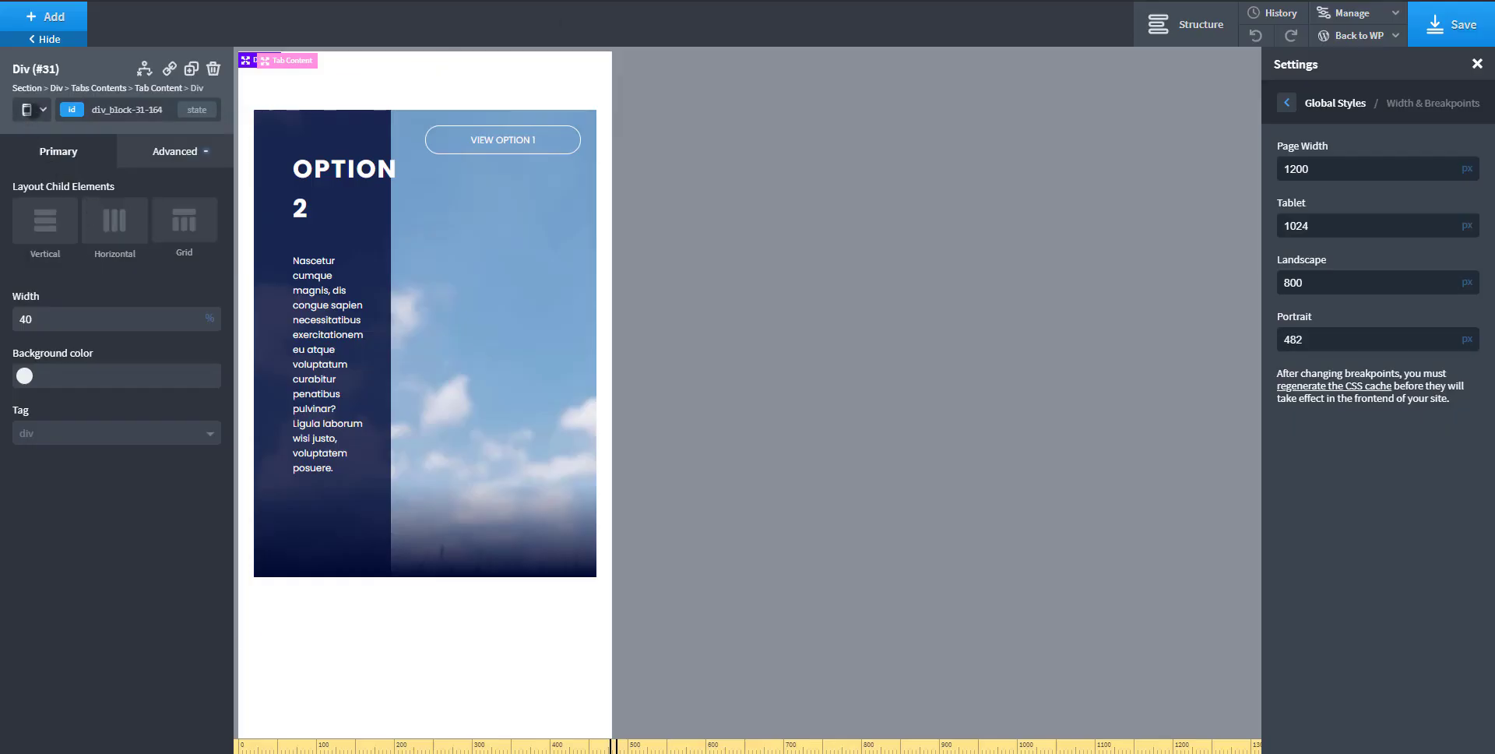
click(32, 111)
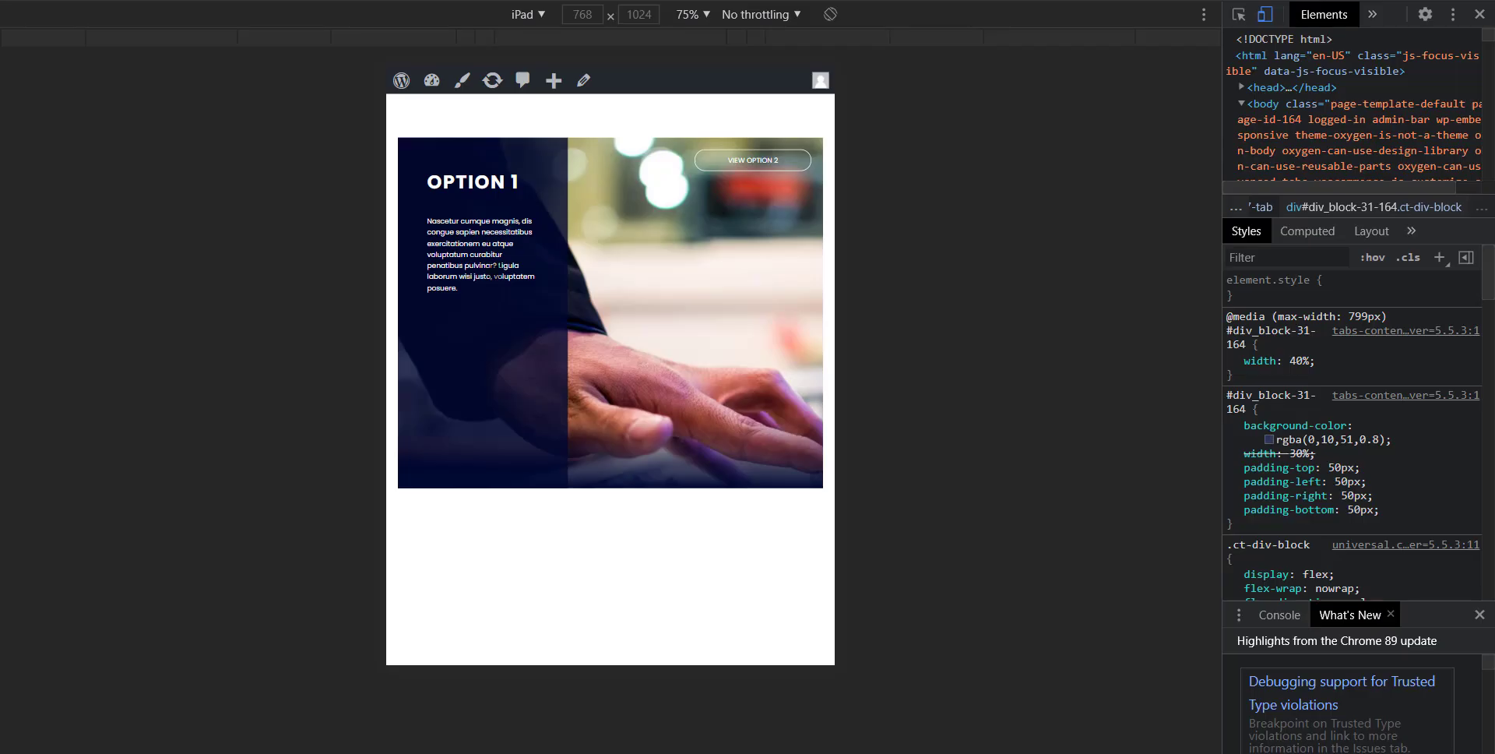
click(829, 14)
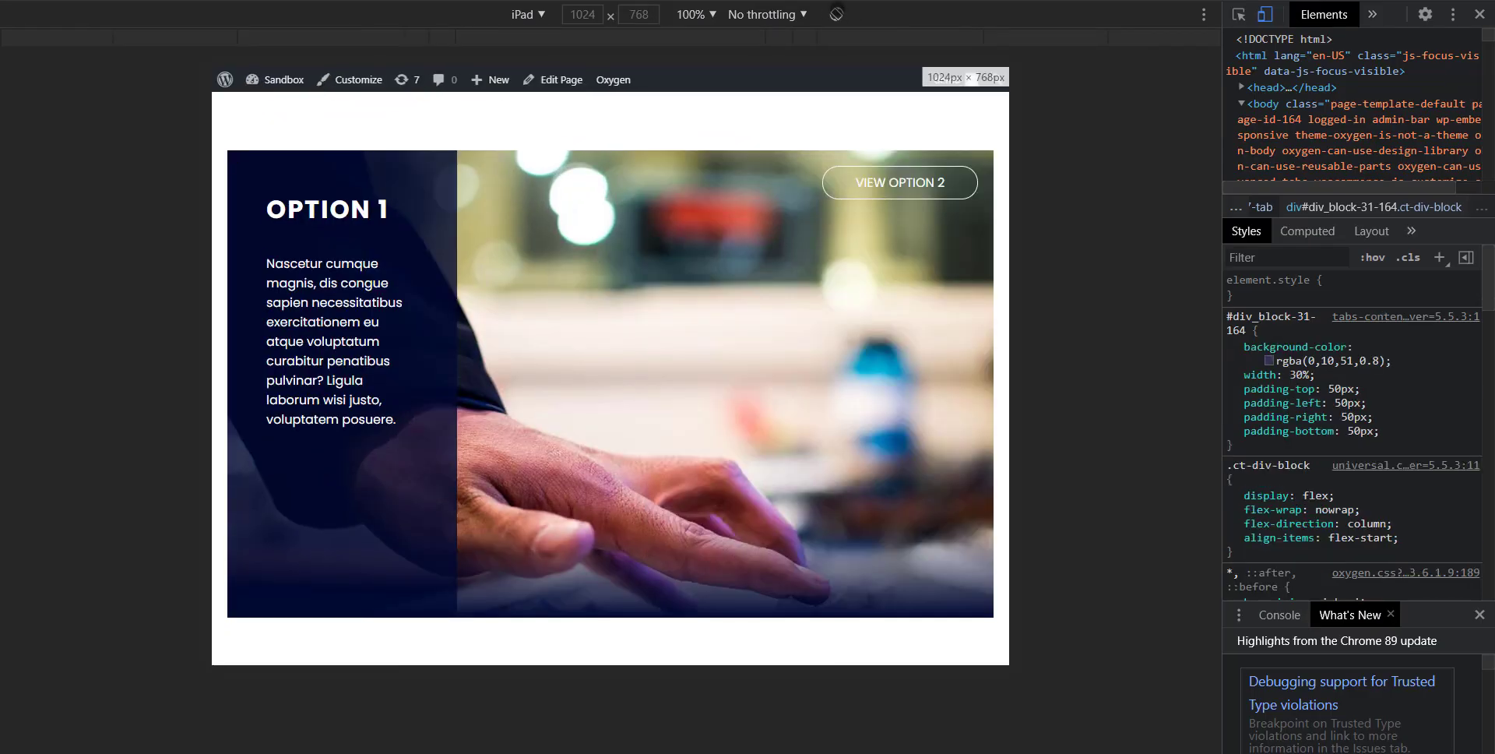
click(830, 14)
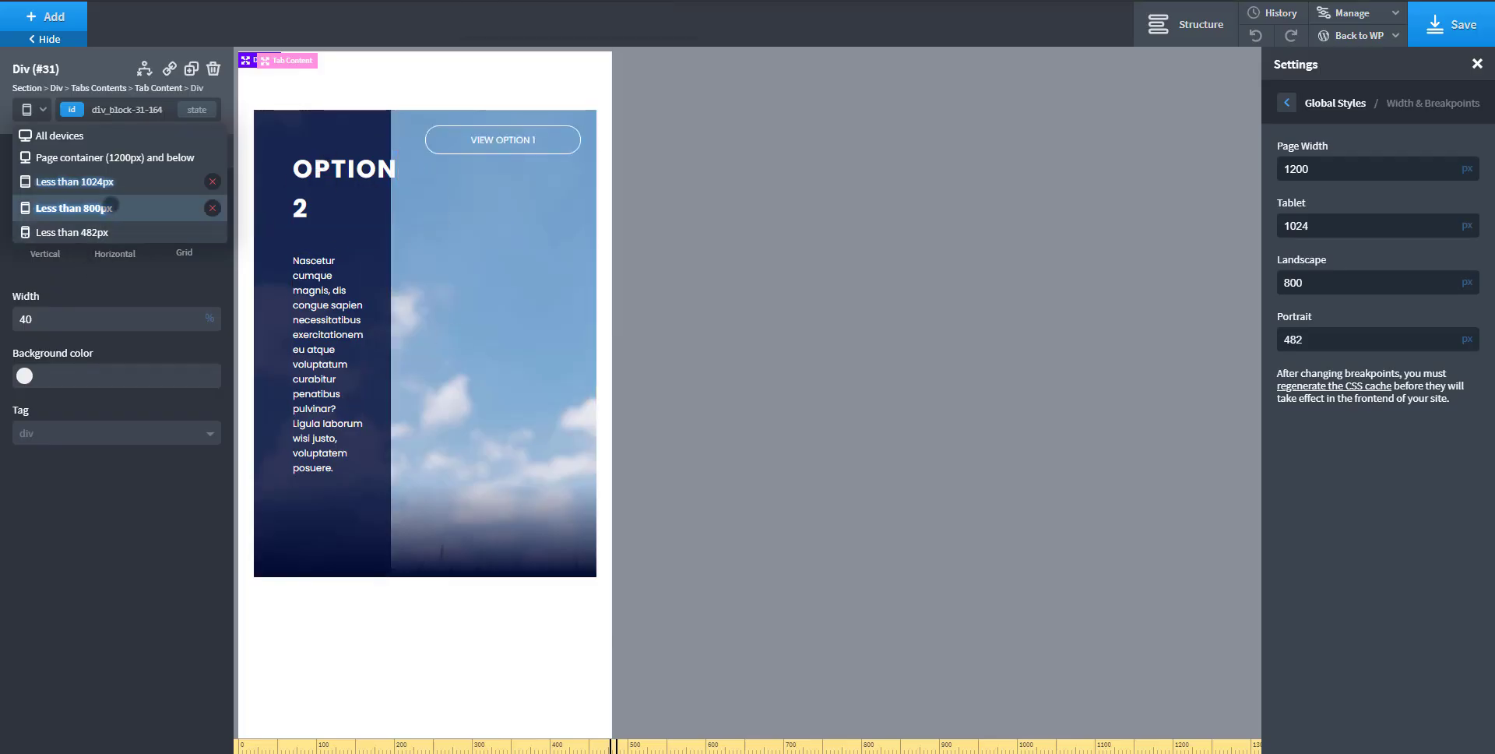
click(109, 209)
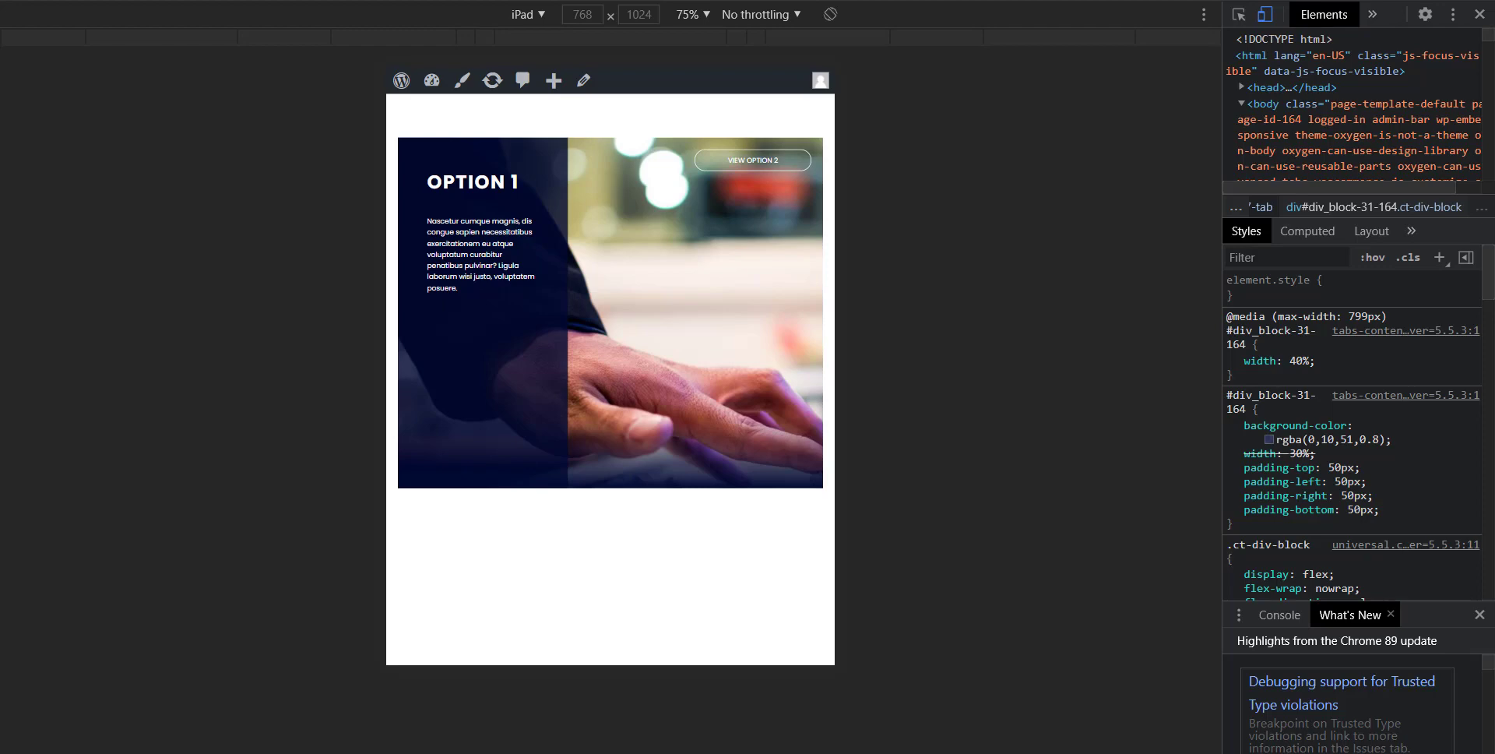
click(528, 14)
click(561, 196)
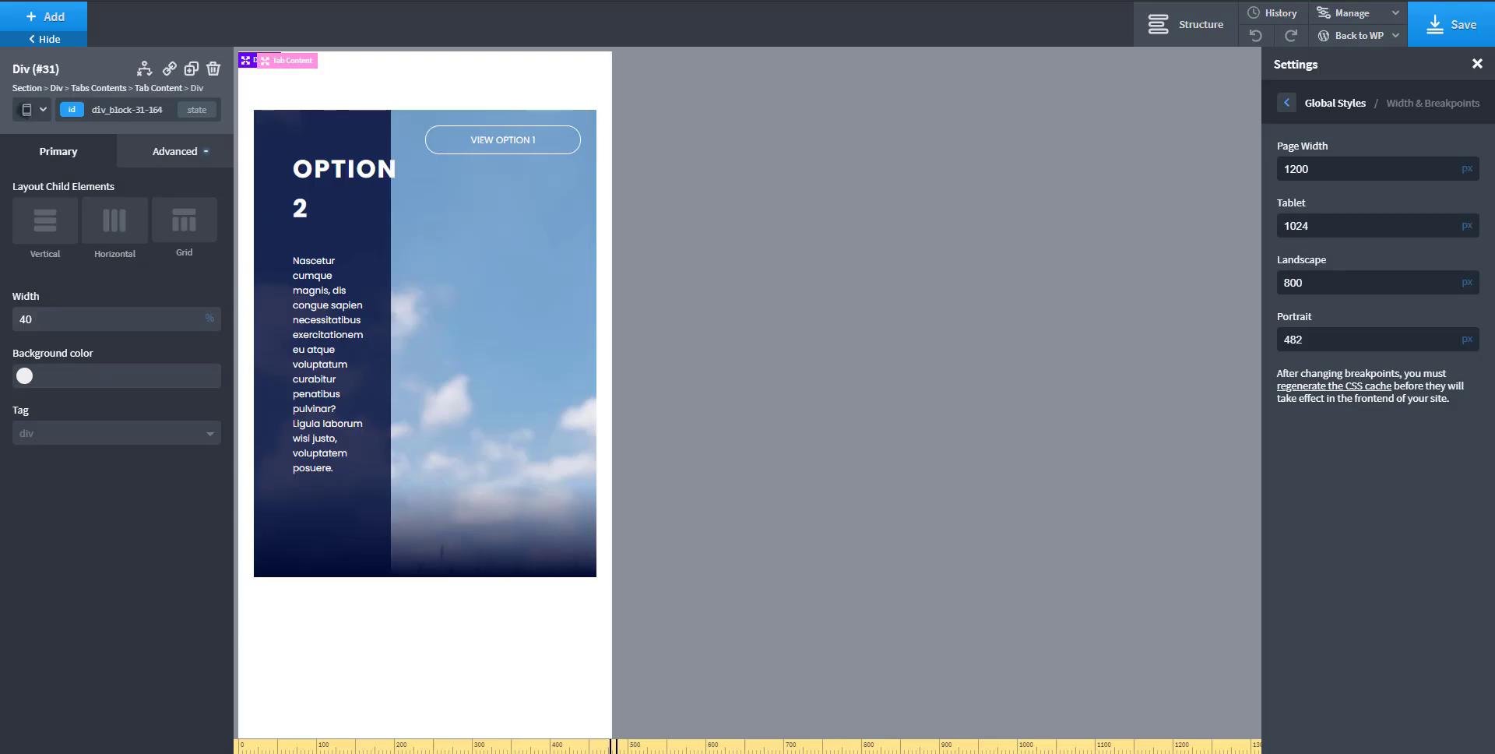
- At the less than 482px breakpoint, set the width of the Option 2 panel div #35 to auto
click(32, 110)
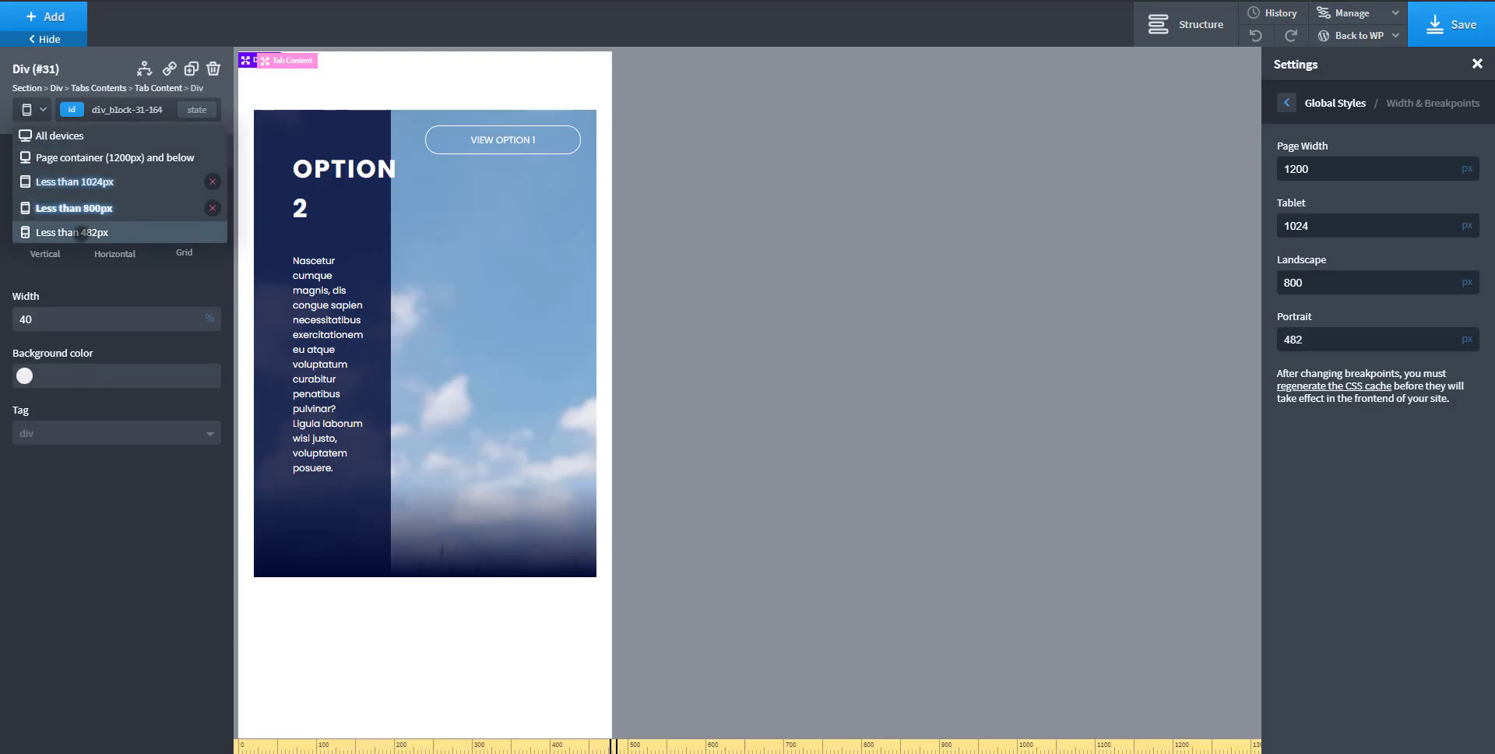
click(99, 232)
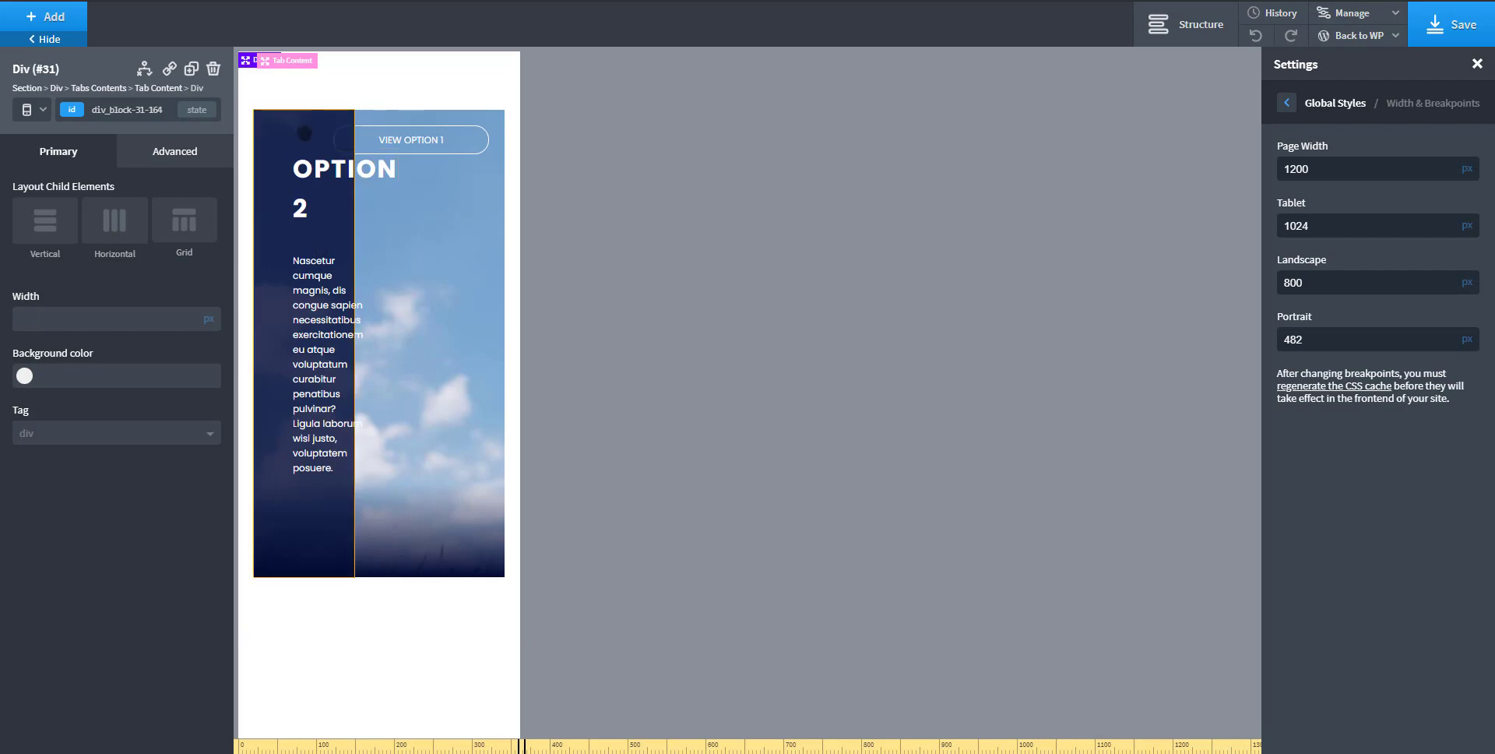
click(304, 134)
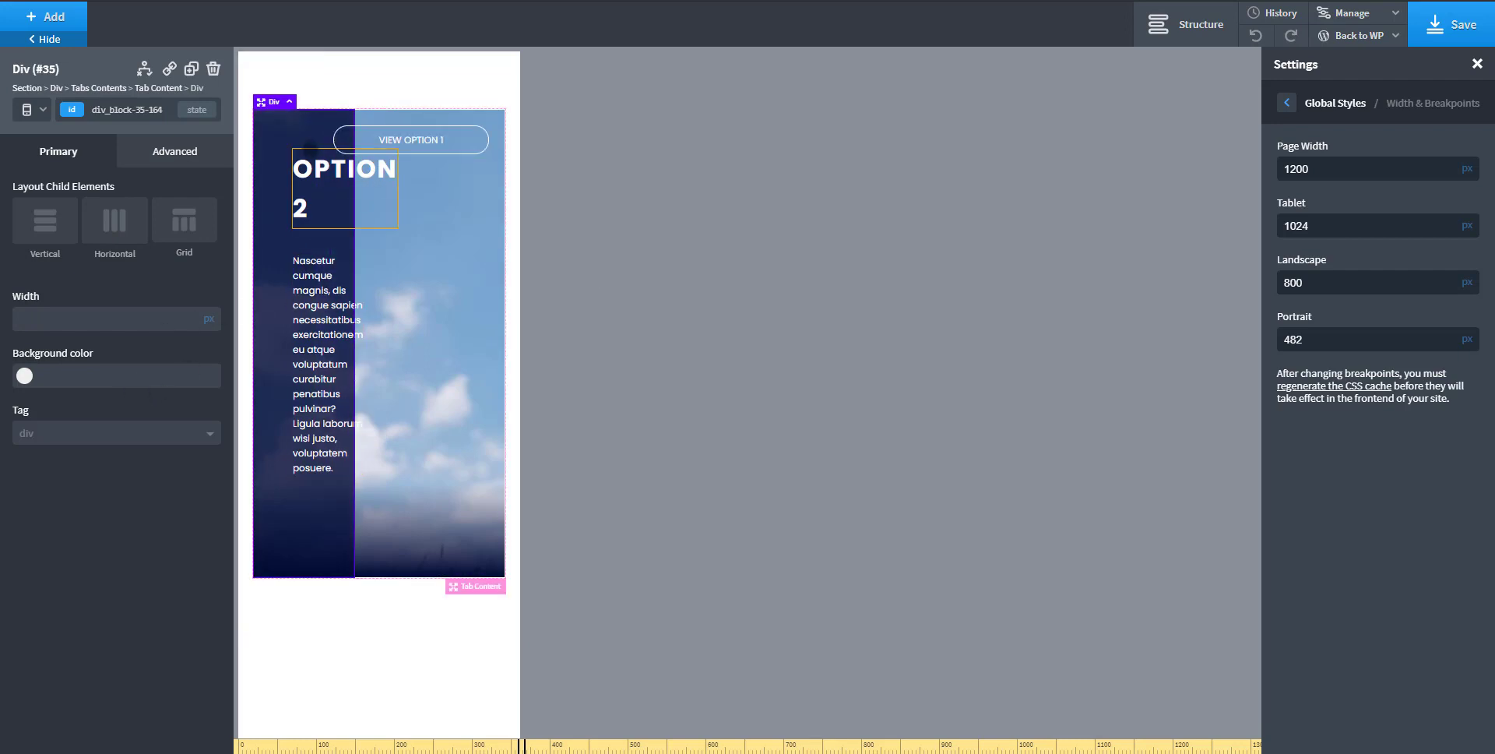
click(1185, 24)
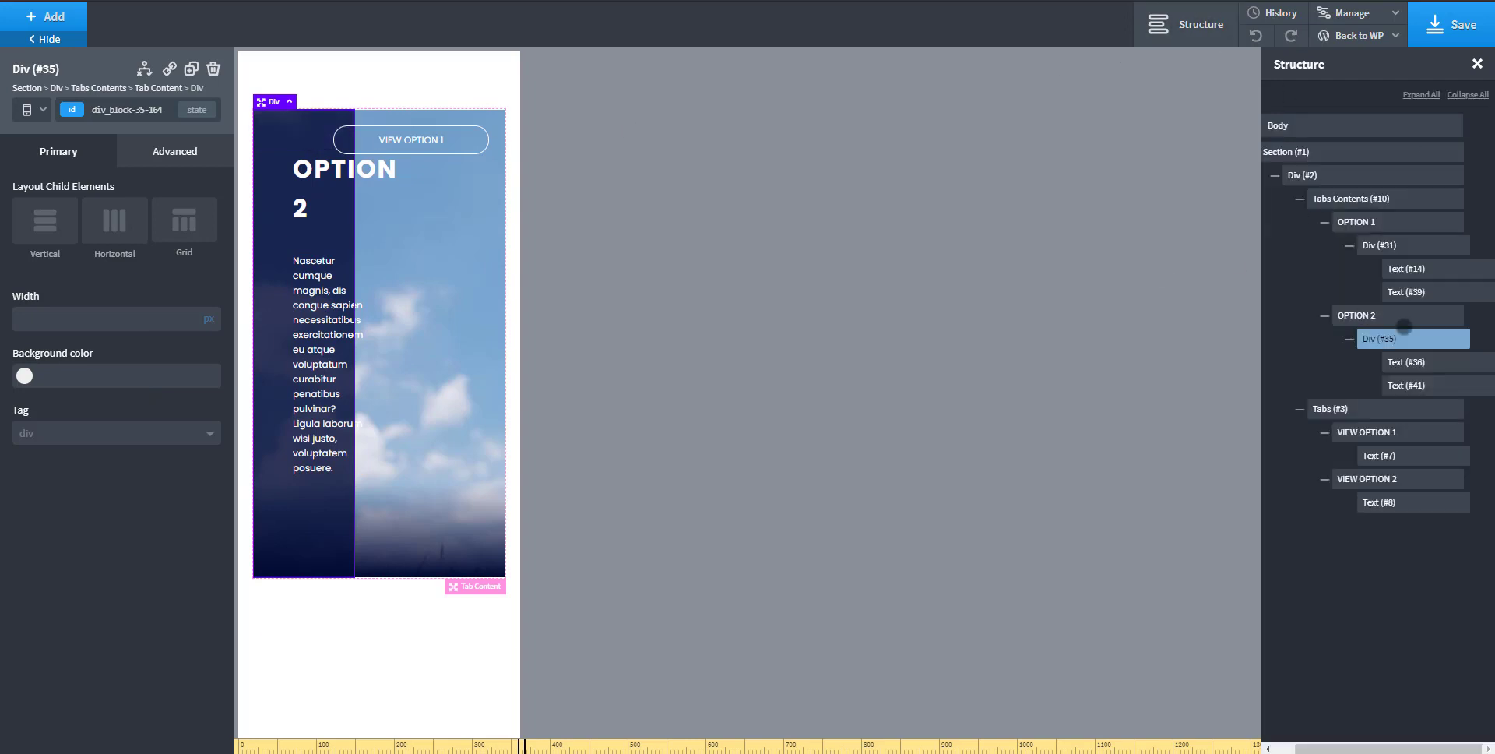
click(1372, 247)
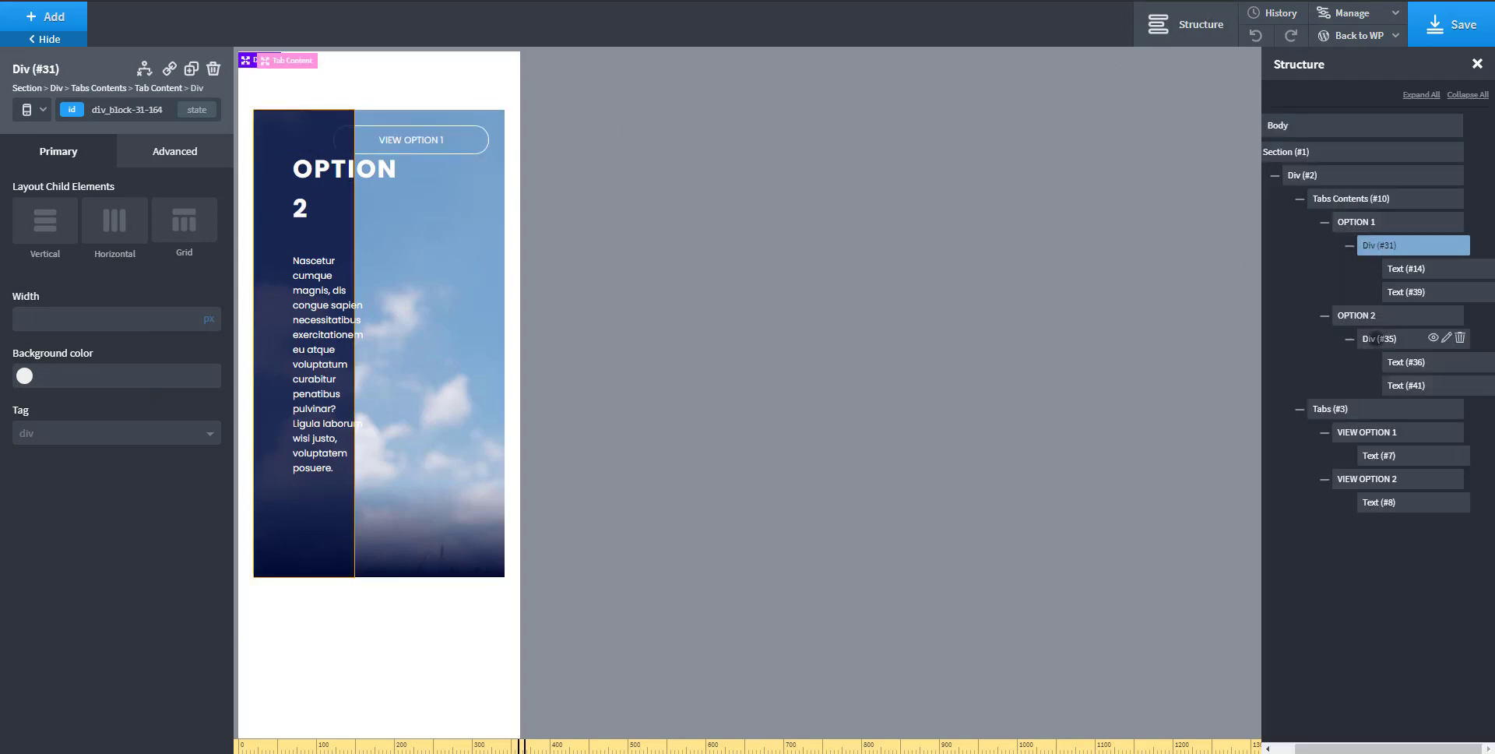
click(1376, 338)
mouse_move(209, 319)
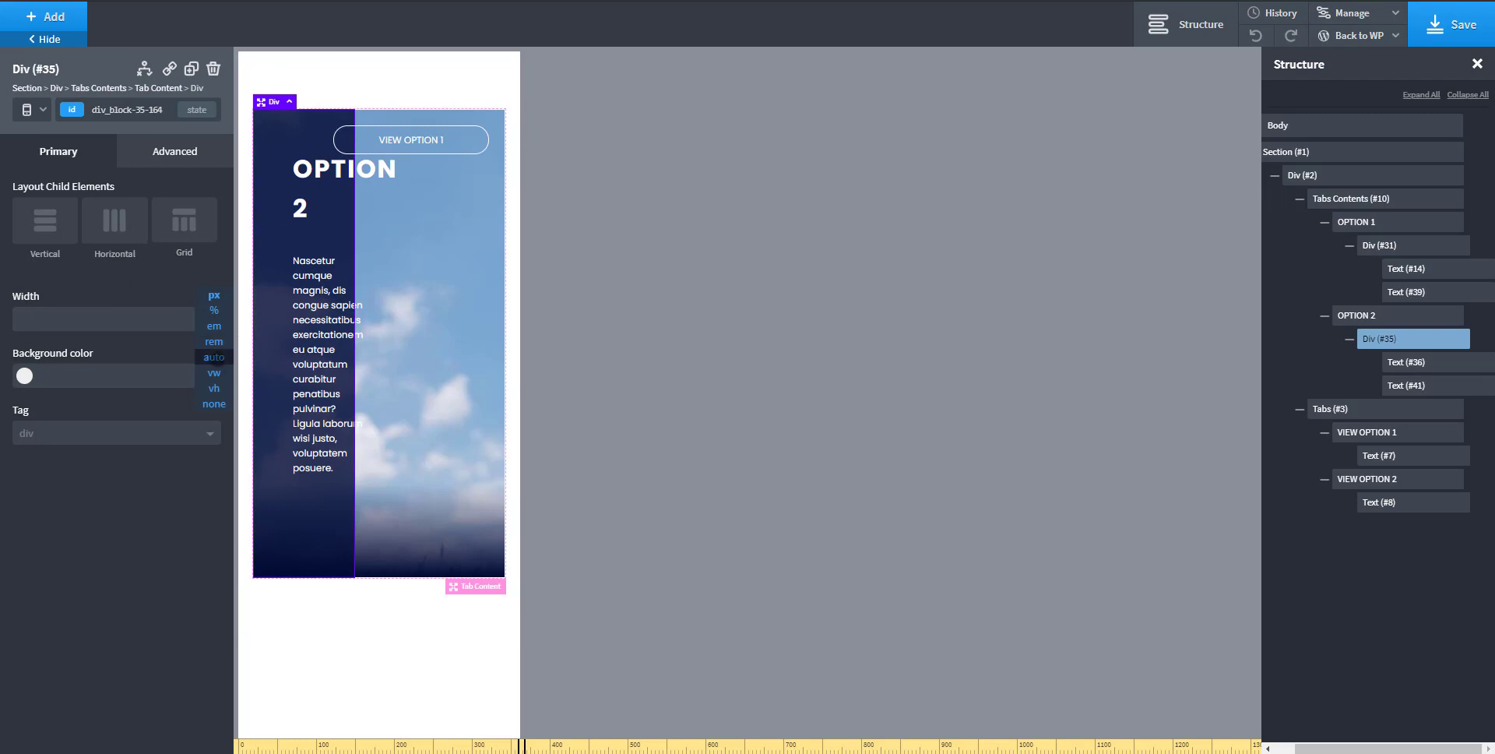
click(212, 356)
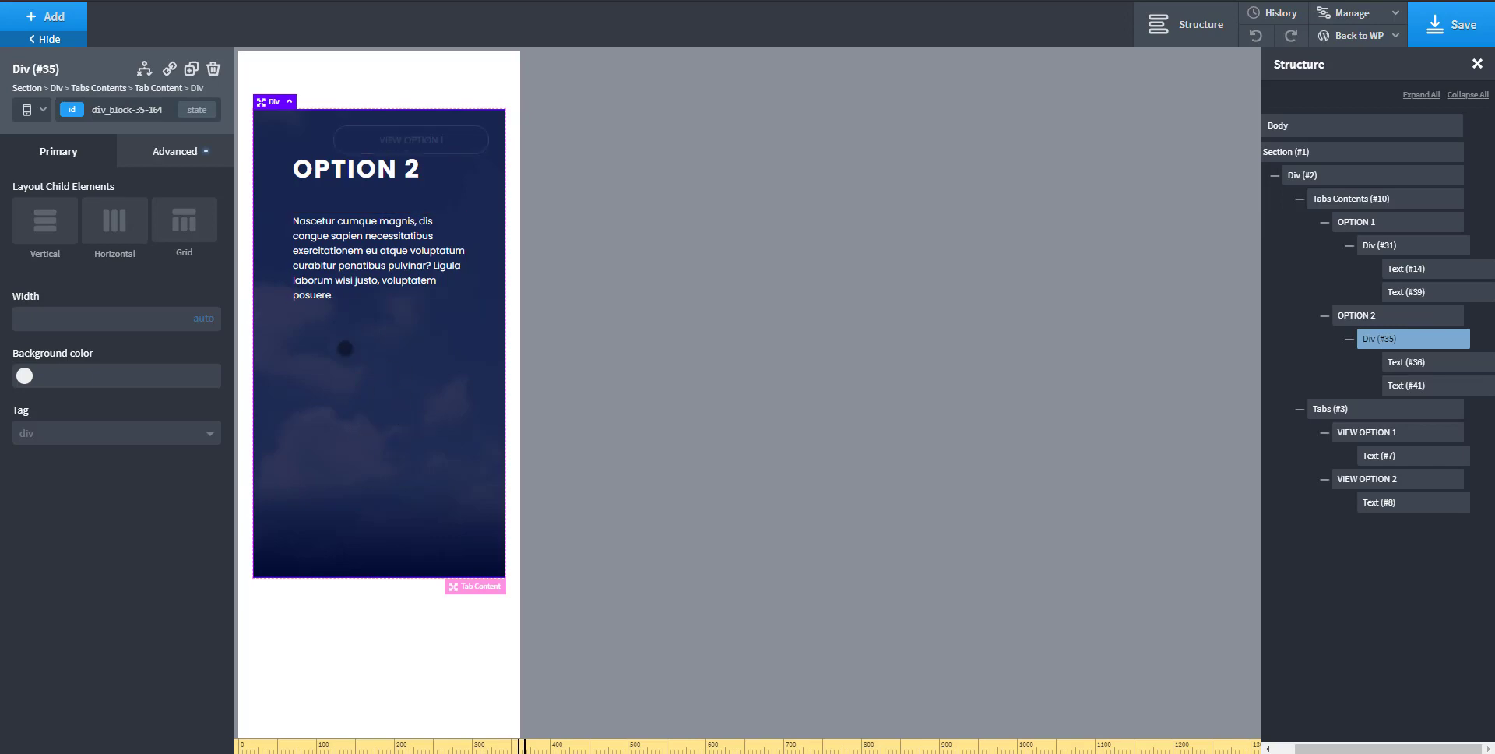
- Return to the all-devices view, switch the section to display Option 1, and select the OPTION 1 tab content
click(27, 110)
click(45, 134)
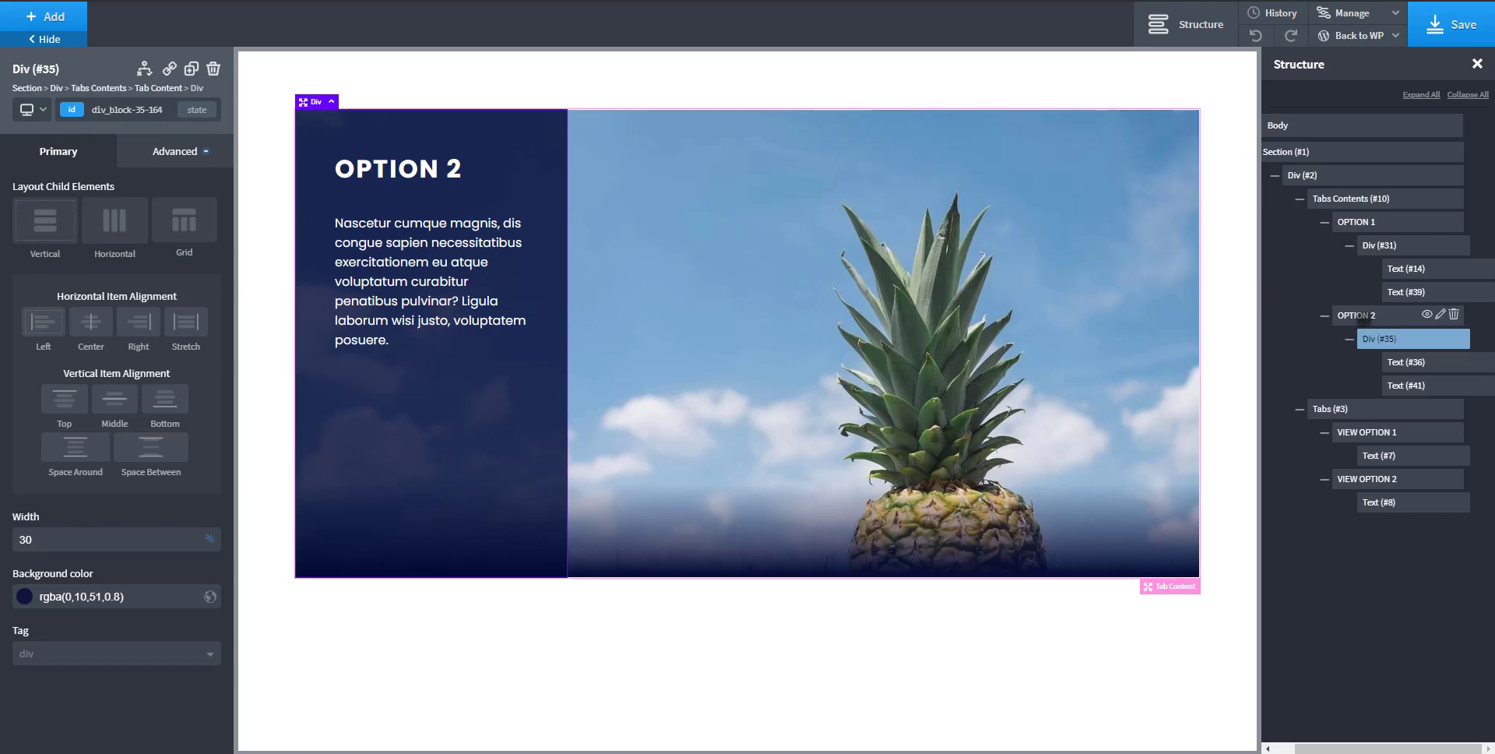
click(1360, 317)
click(1356, 222)
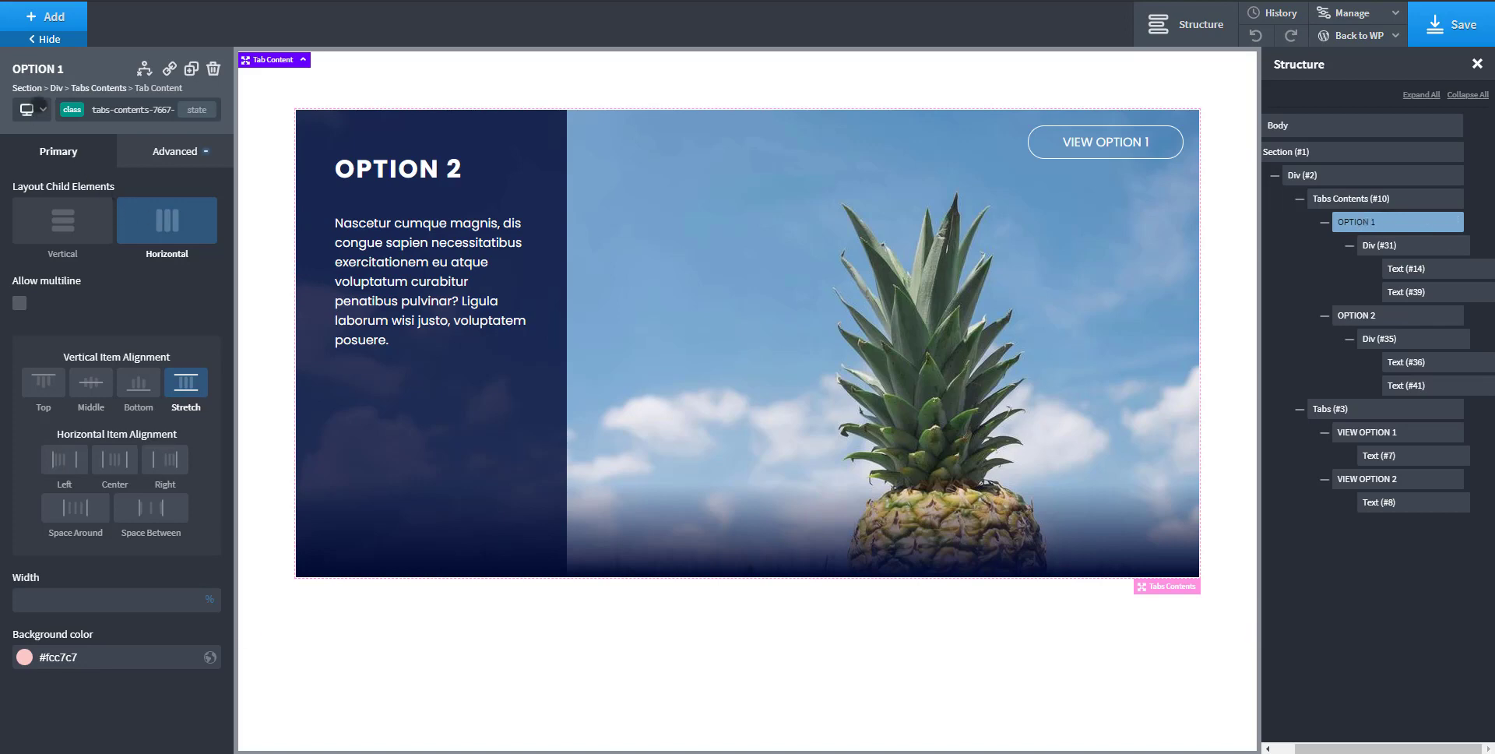
click(31, 109)
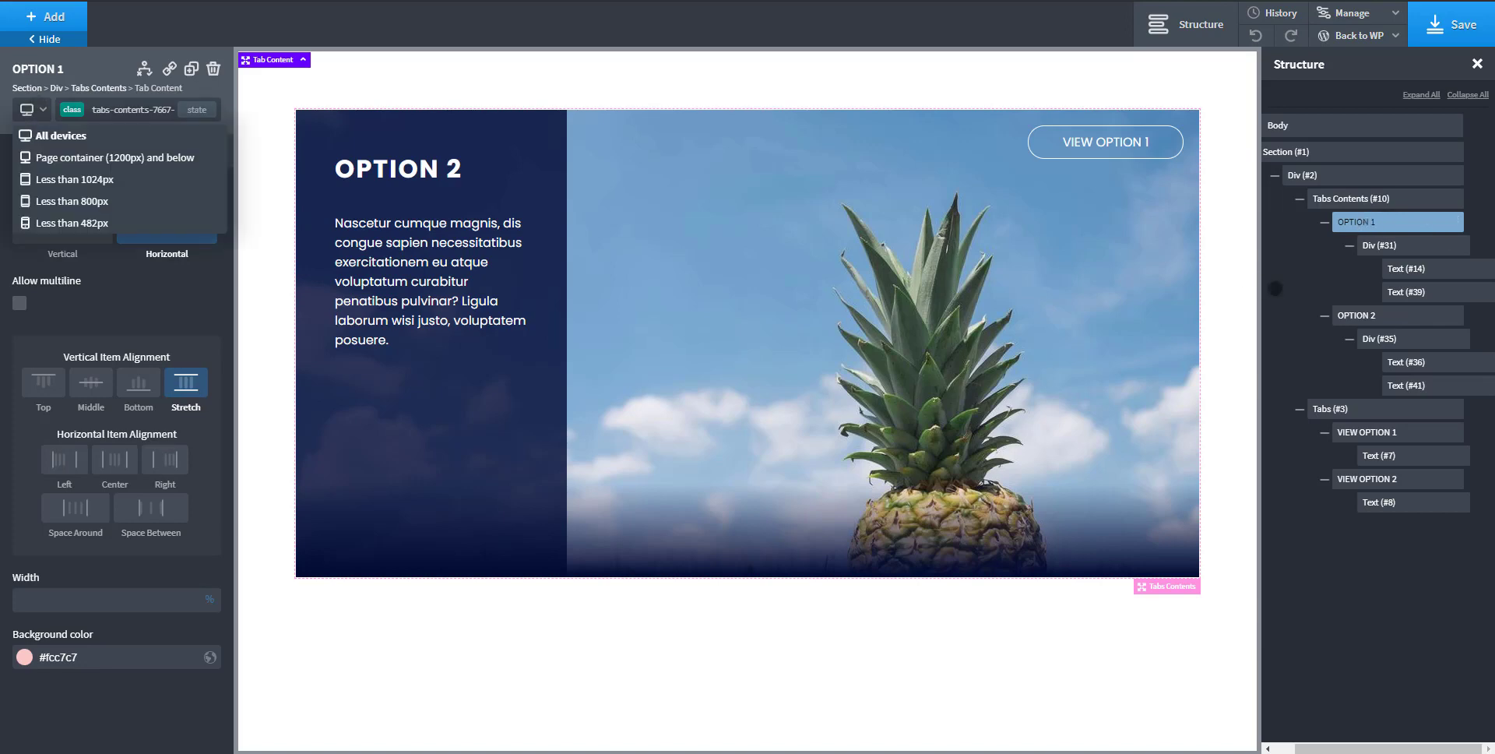
click(1110, 142)
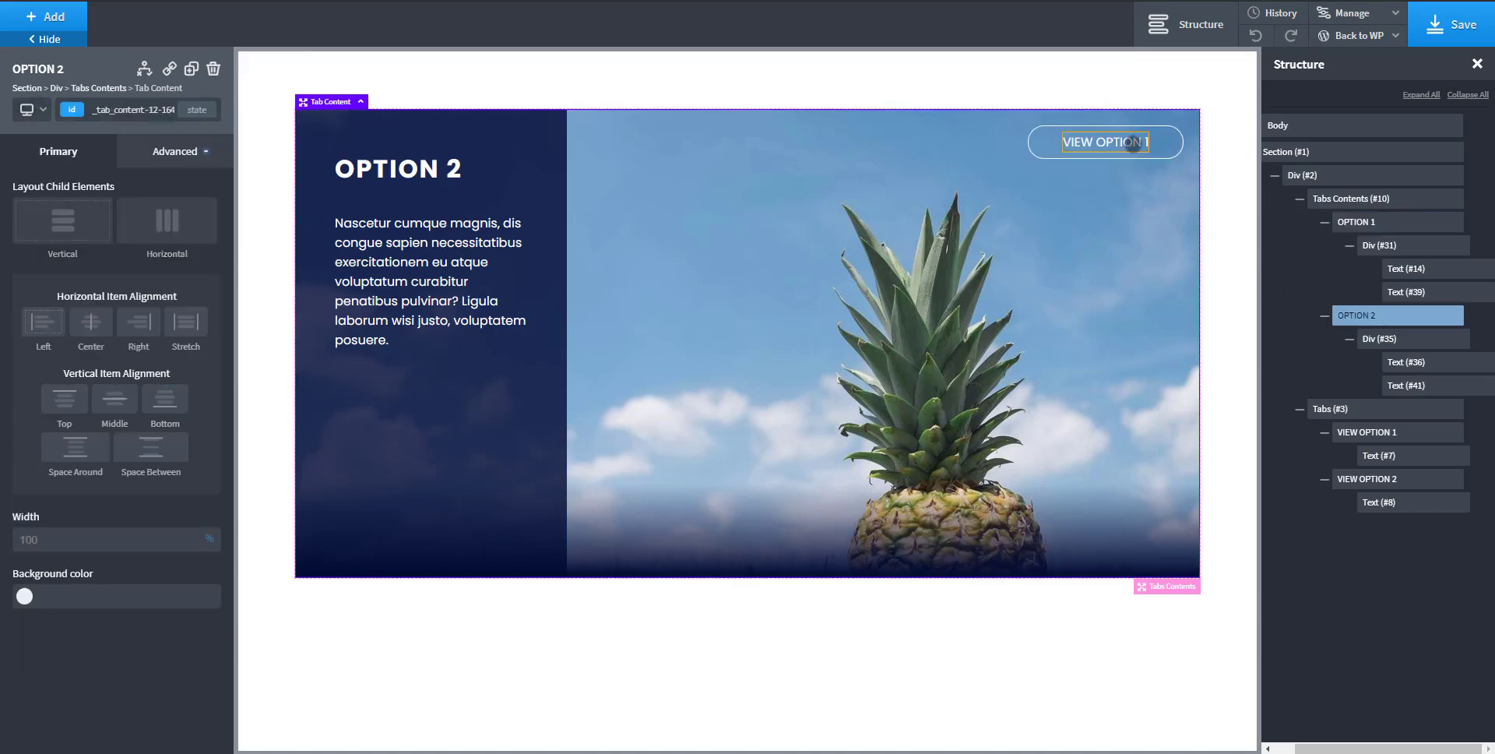
click(1110, 141)
click(1001, 277)
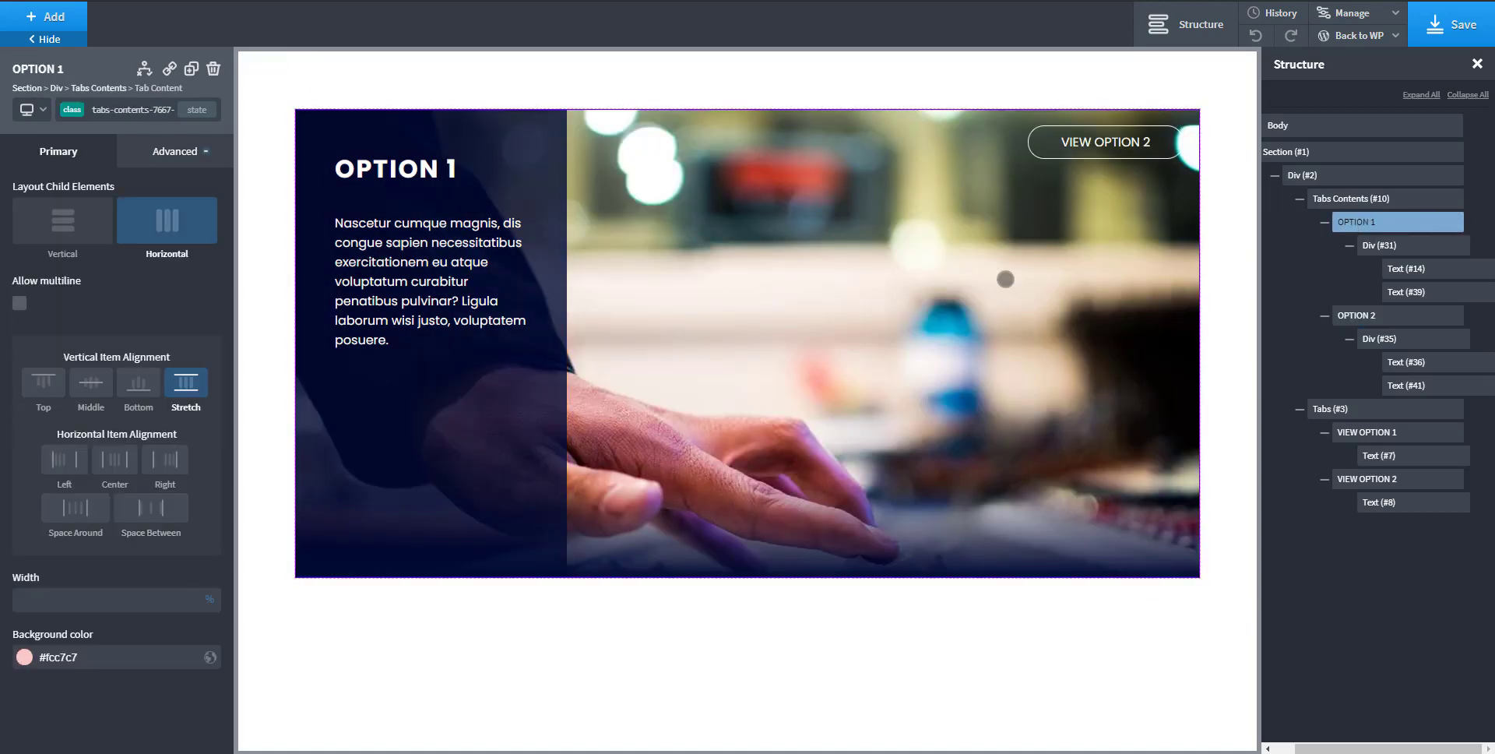
- At the less than 482px breakpoint, lay out the child elements of the OPTION 1 tab content horizontally
click(32, 109)
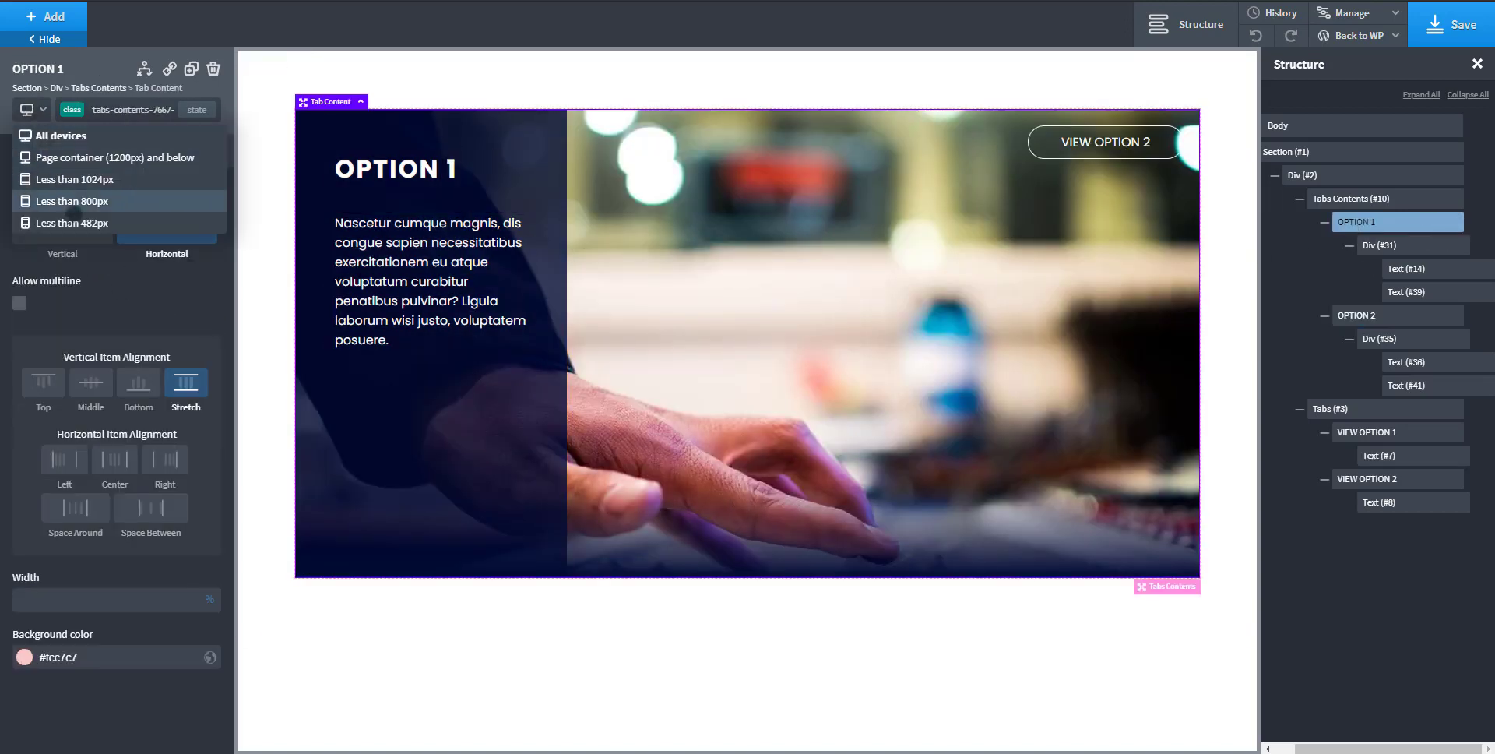
click(101, 223)
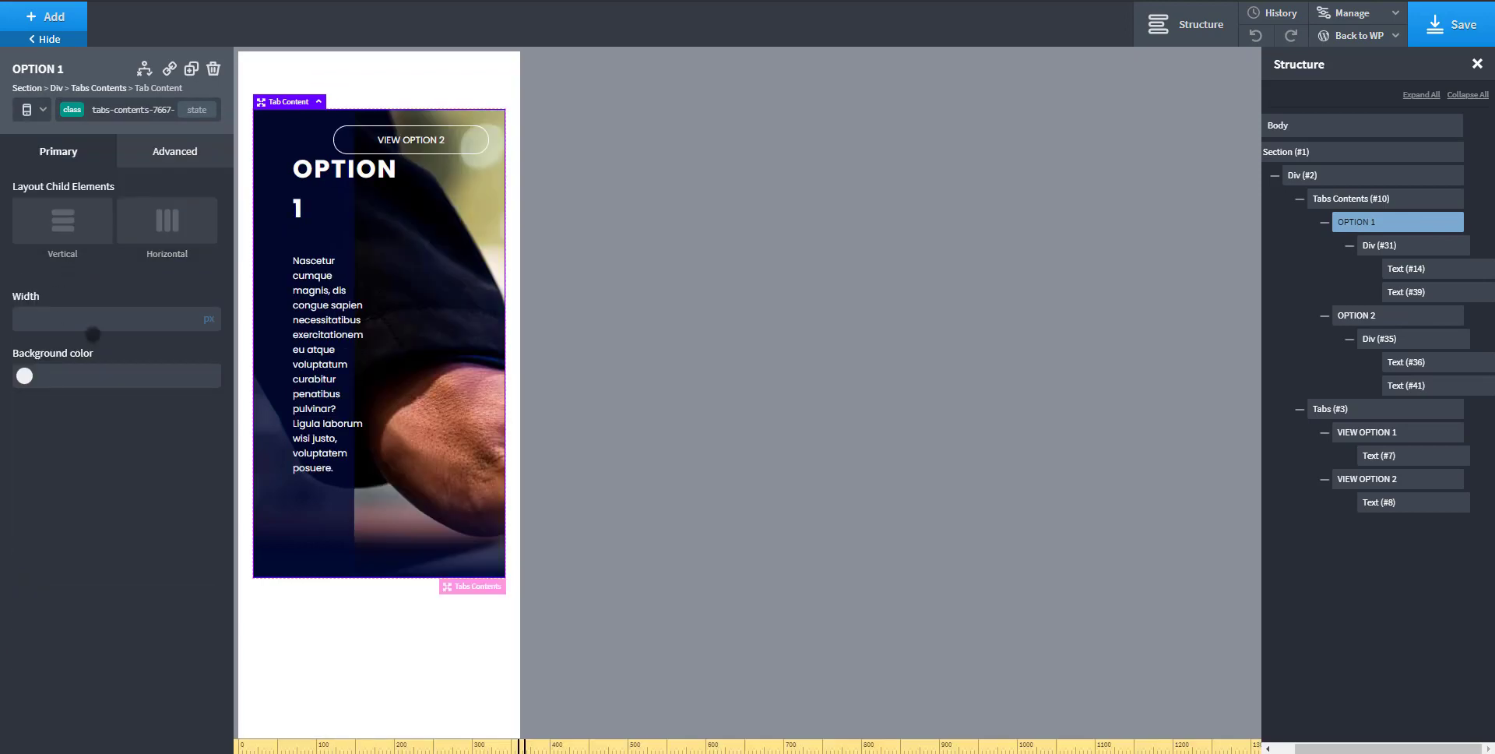
click(76, 220)
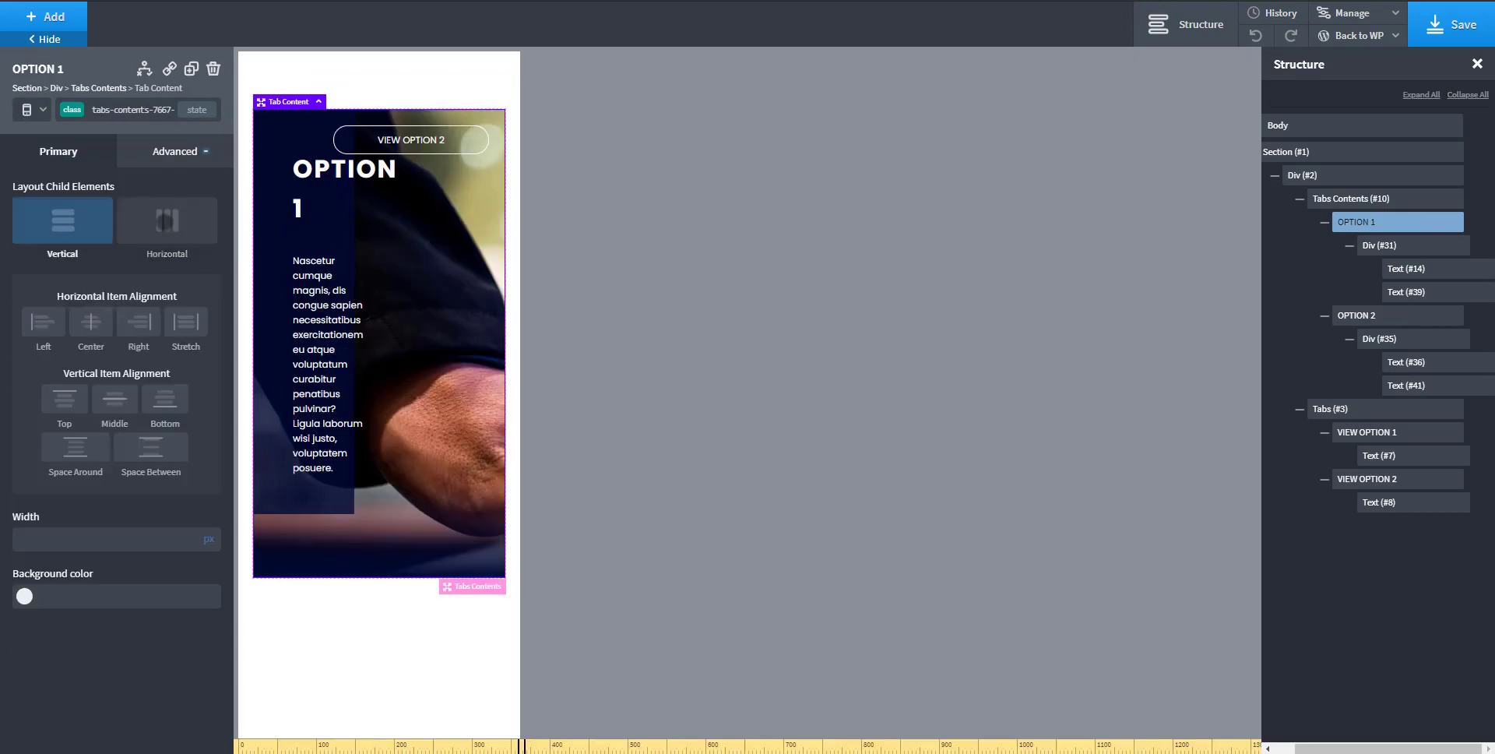
click(166, 222)
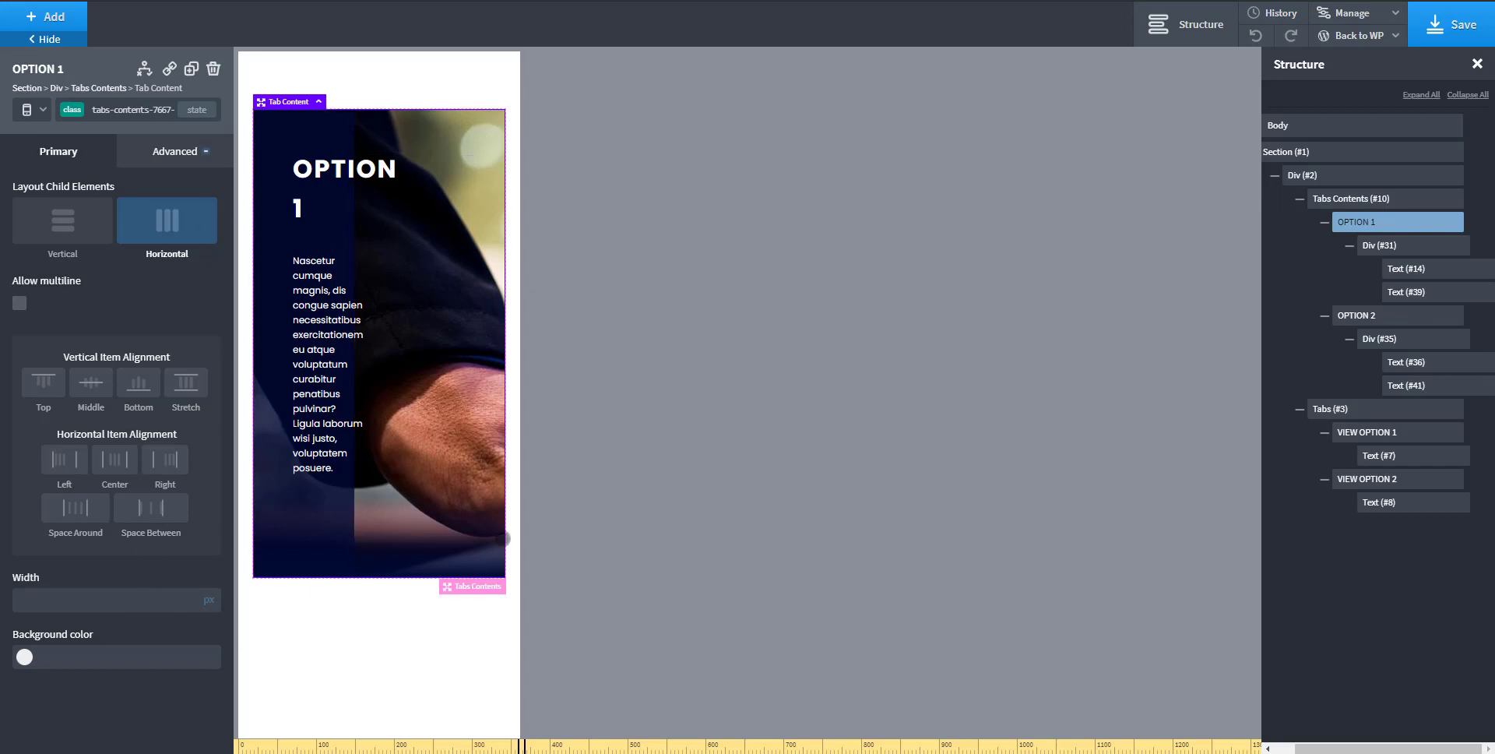
- Set the width of the Option 1 panel div #31 to auto
click(1372, 245)
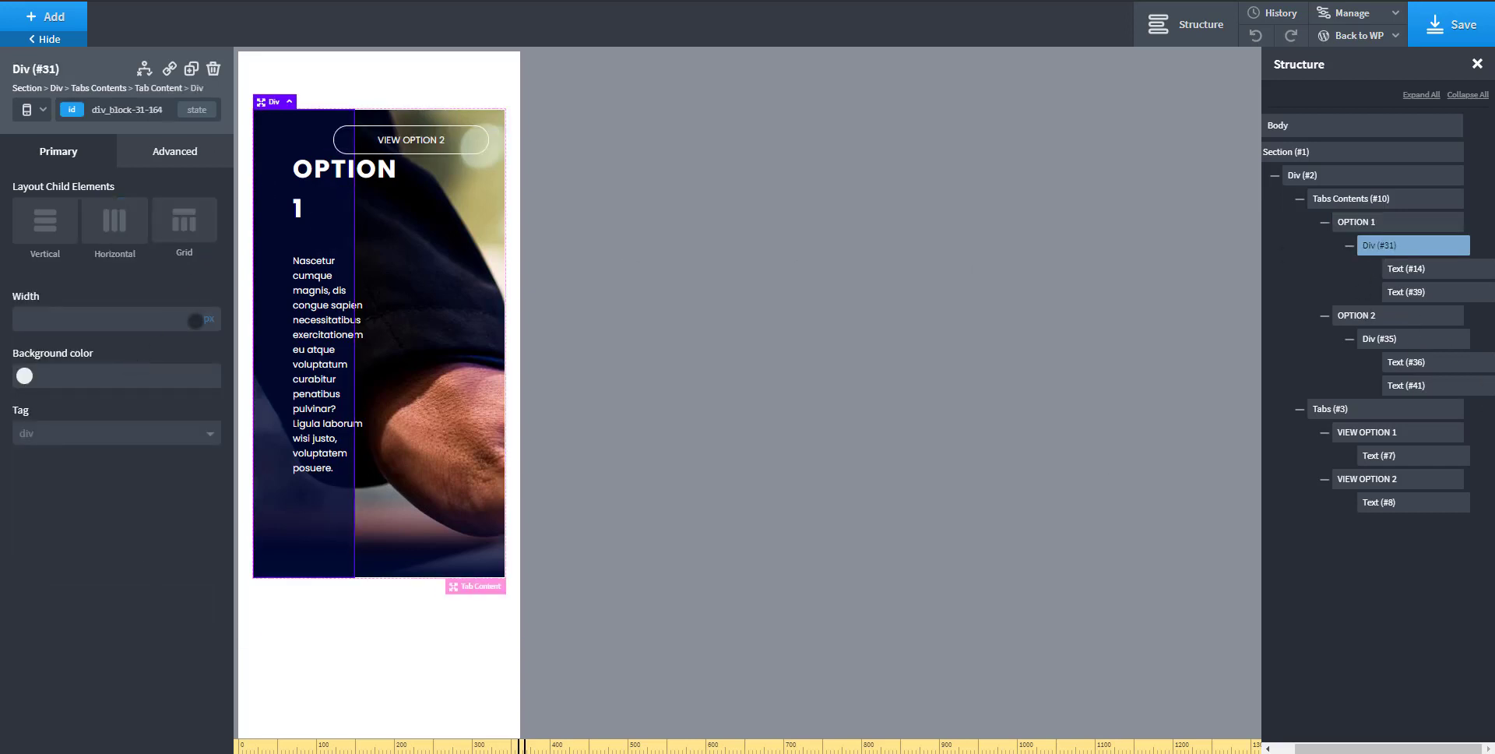
mouse_move(207, 319)
click(206, 358)
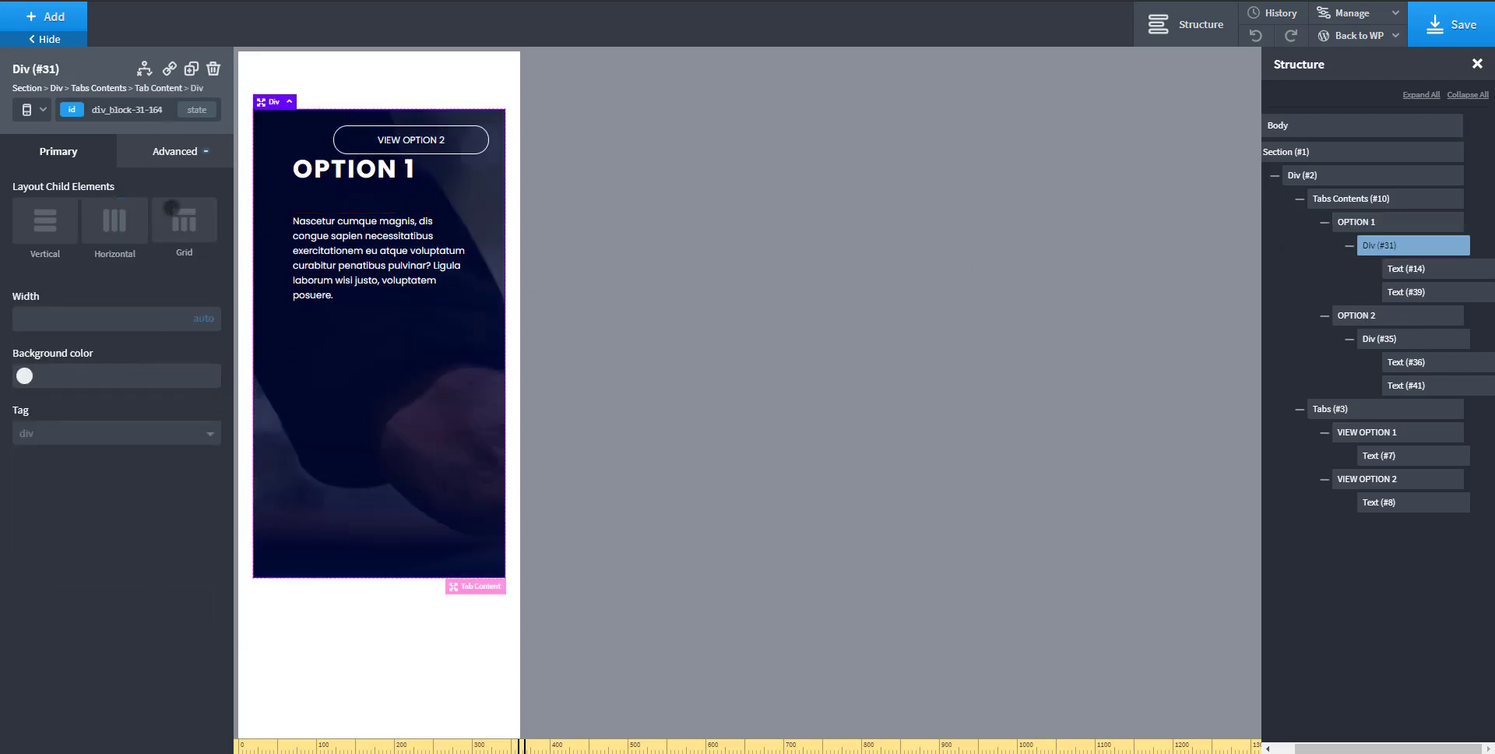
- Align the OPTION 1 tab content's items vertically to the top, and toggle between both options to check the panels
click(1363, 222)
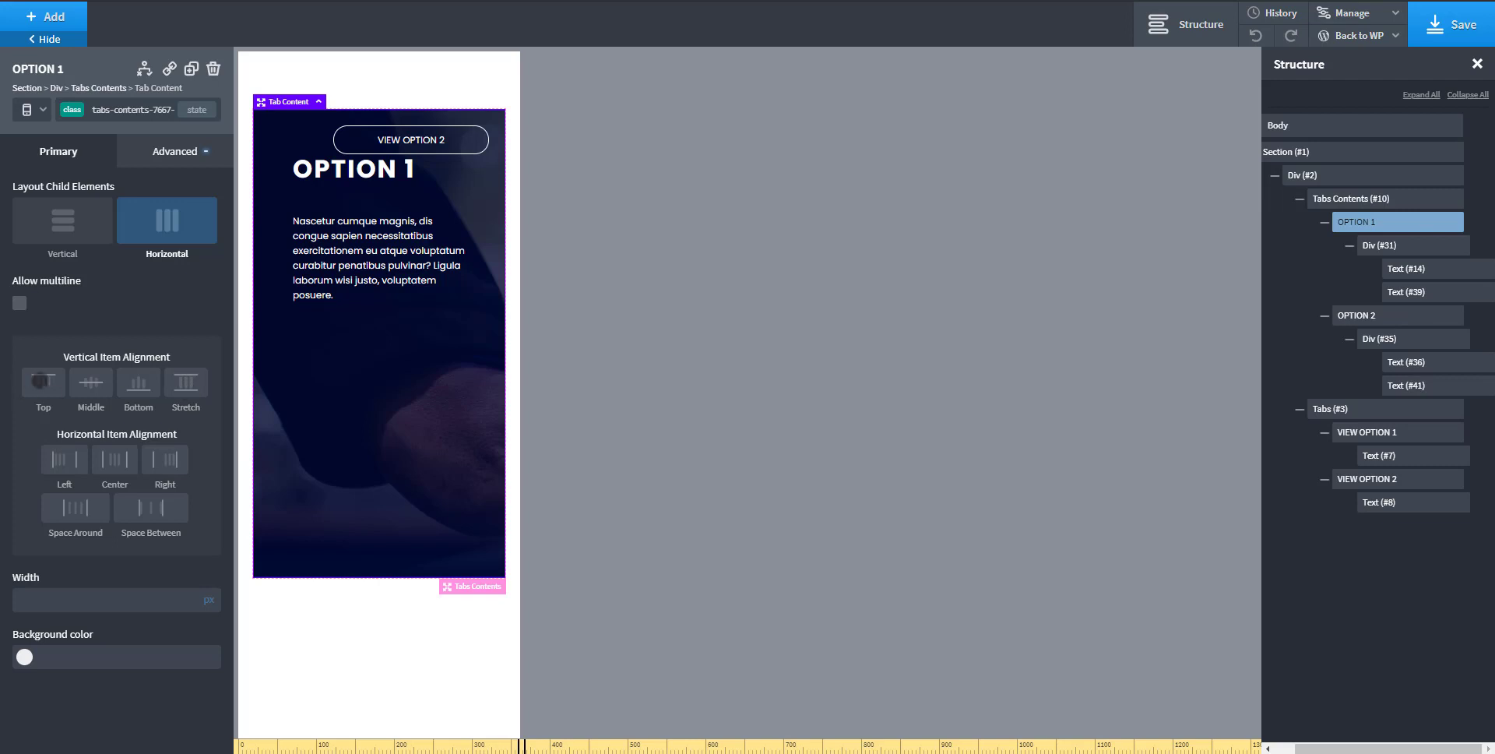
click(39, 381)
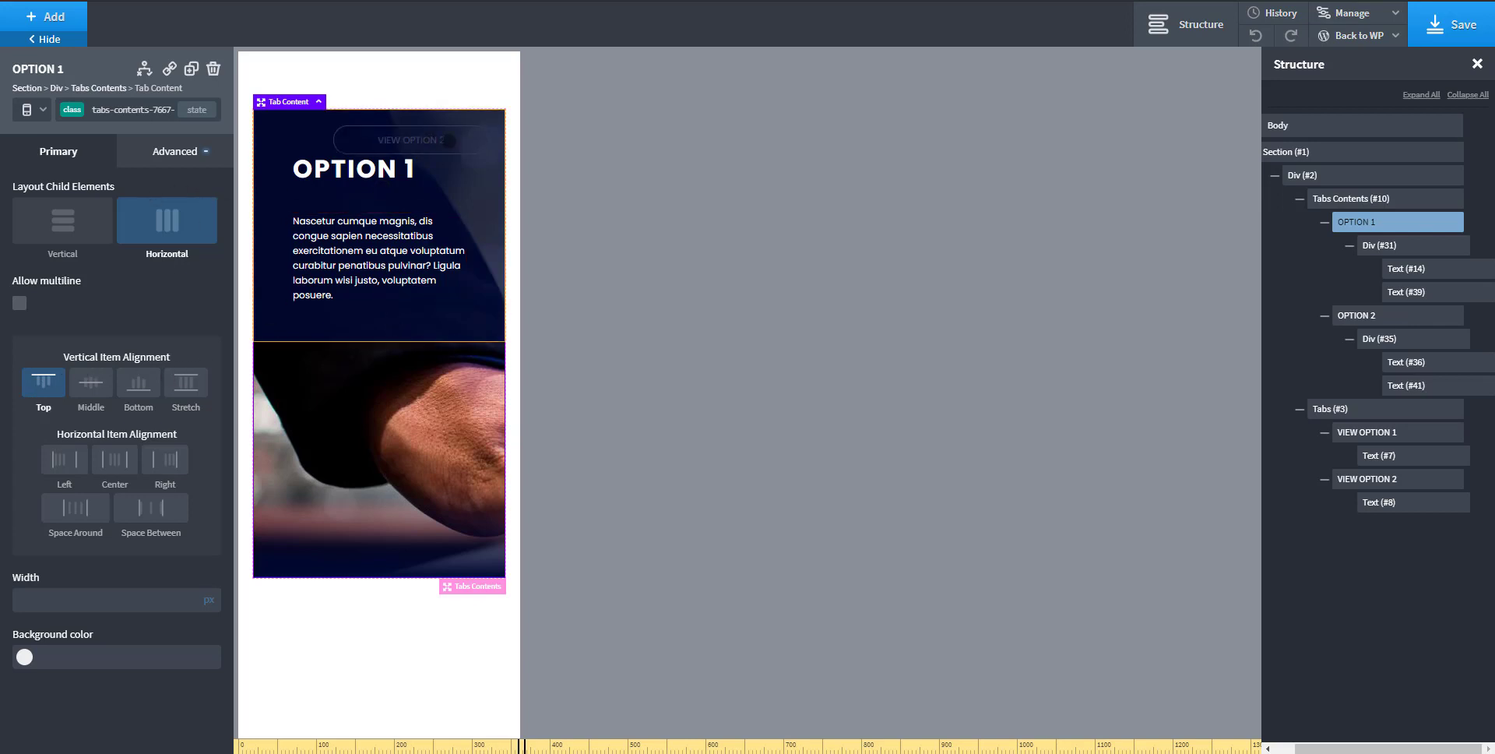
click(449, 140)
click(448, 140)
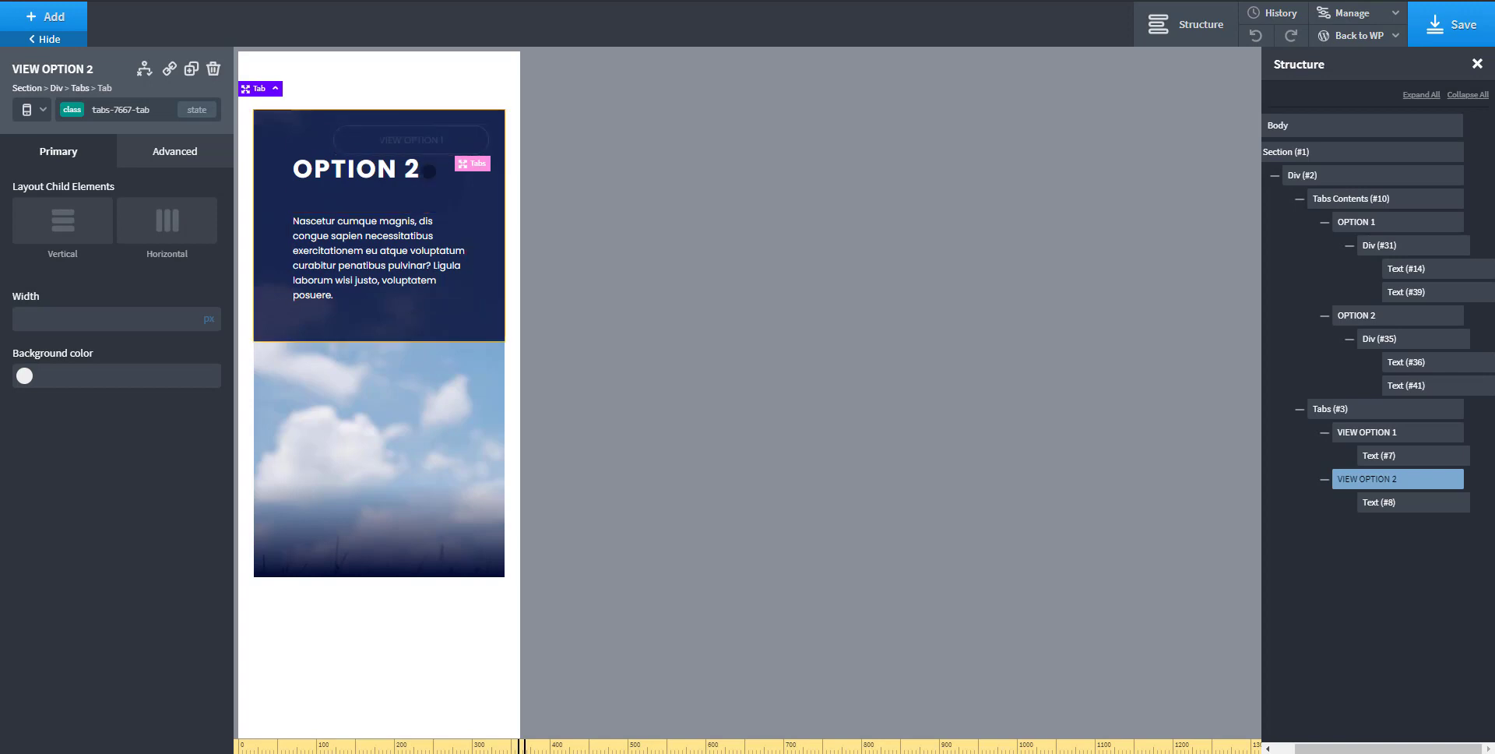
click(450, 143)
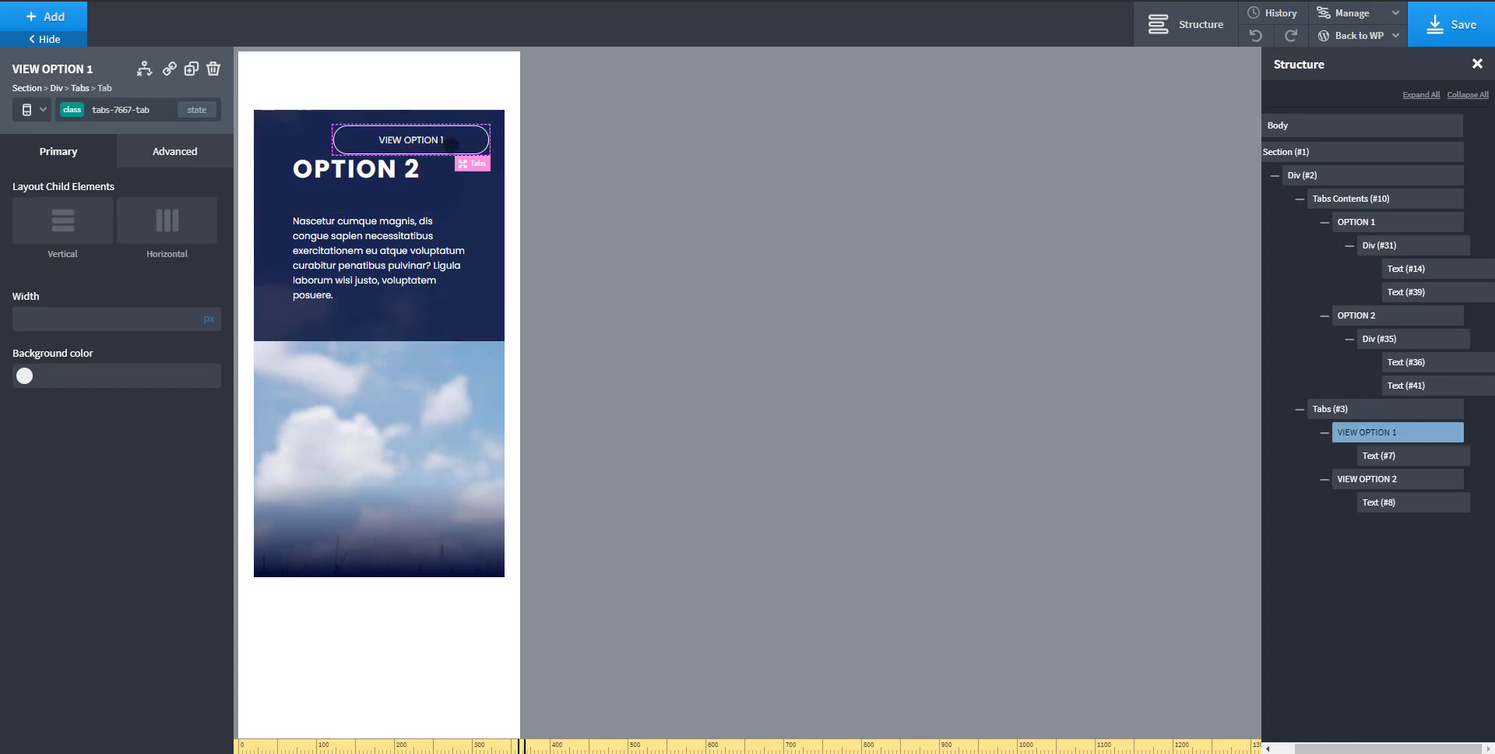
click(451, 144)
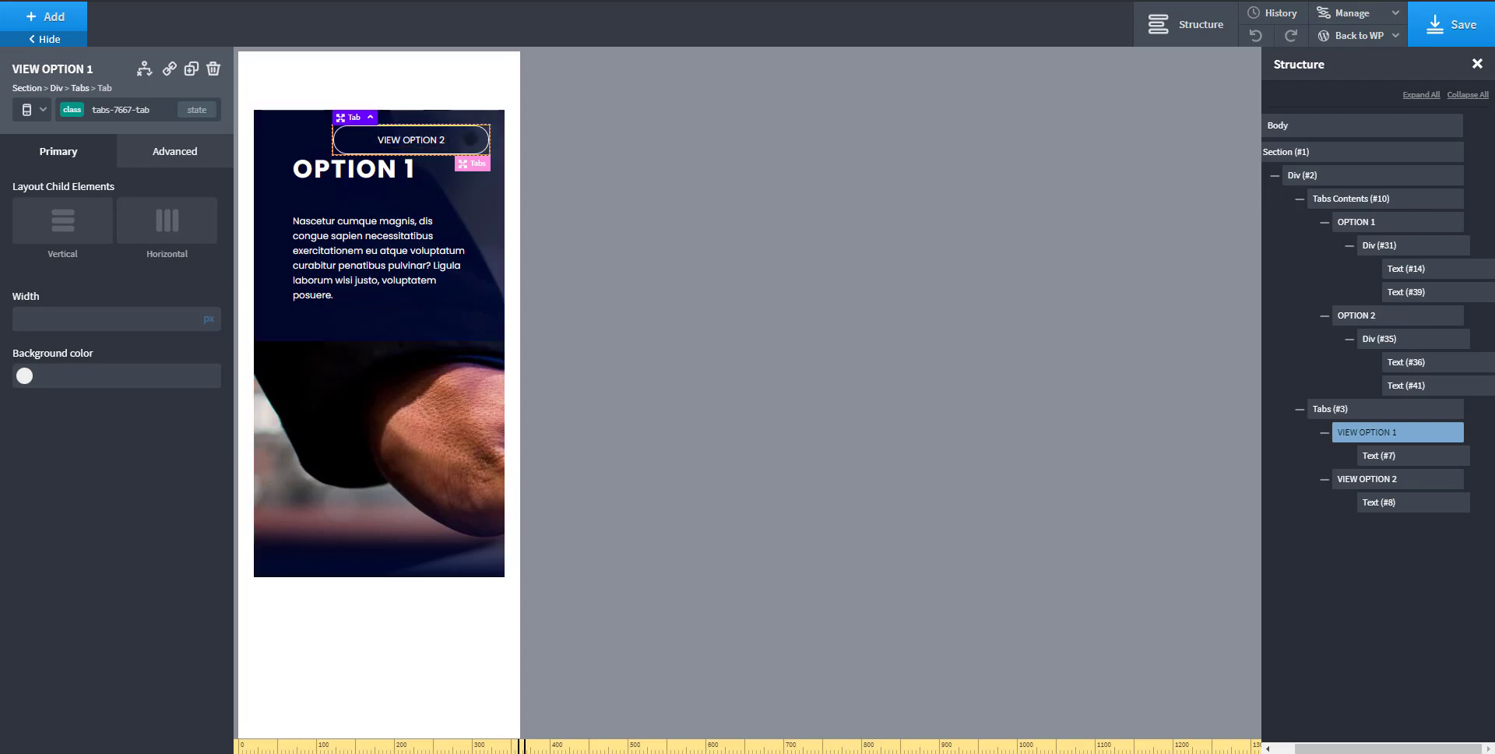
click(473, 139)
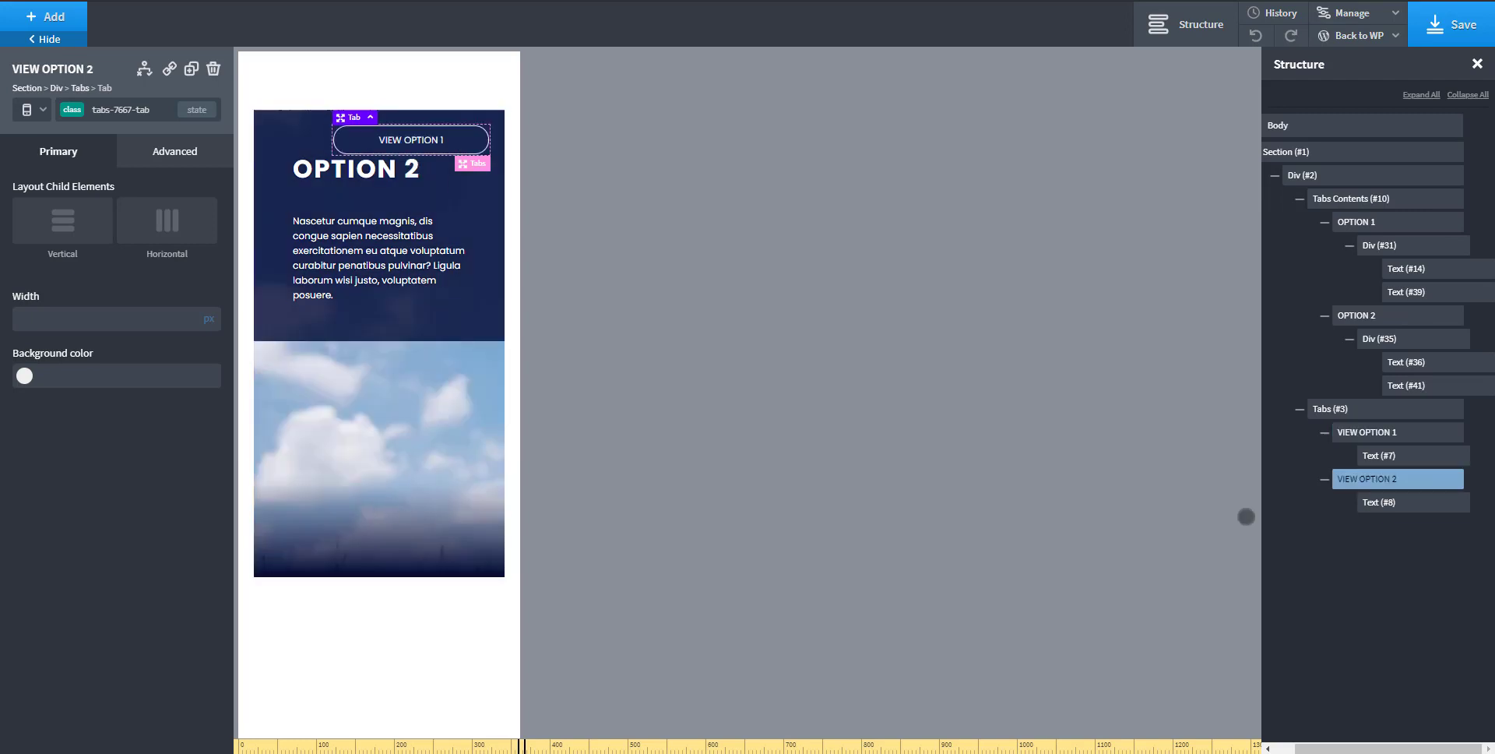
- Select the Tabs element (#3) and collapse the Tabs Contents and Tabs branches in the structure tree
click(1336, 413)
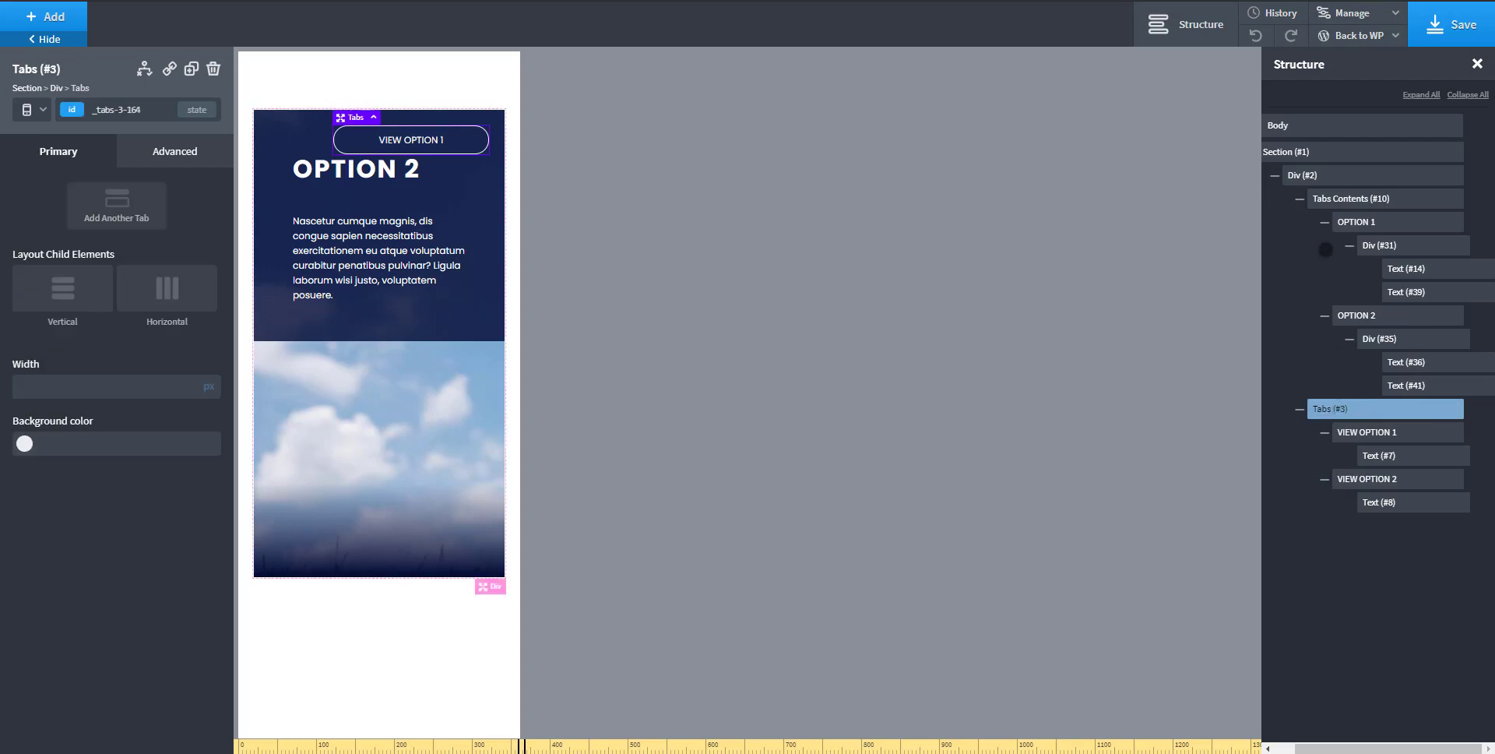
click(1298, 199)
click(1299, 175)
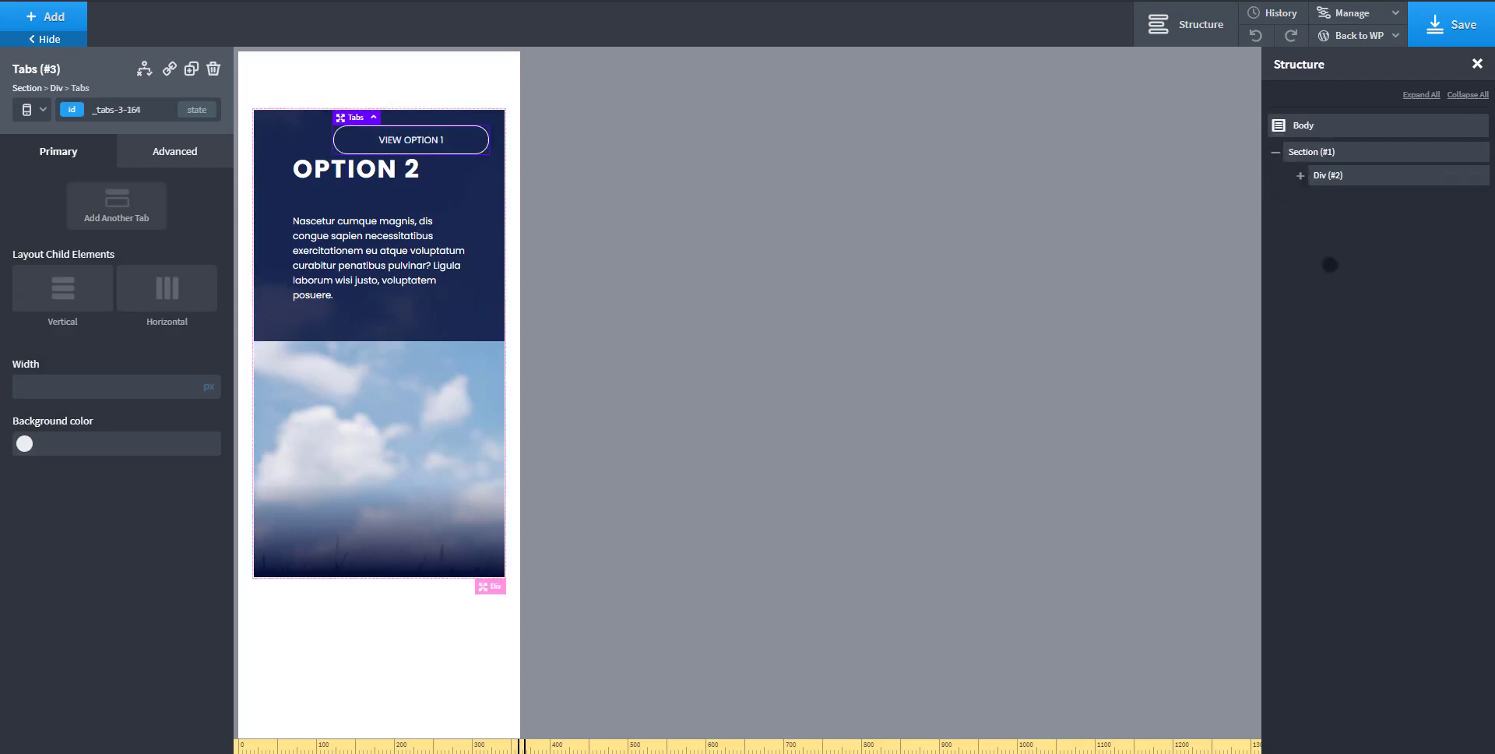
click(1300, 175)
click(1349, 246)
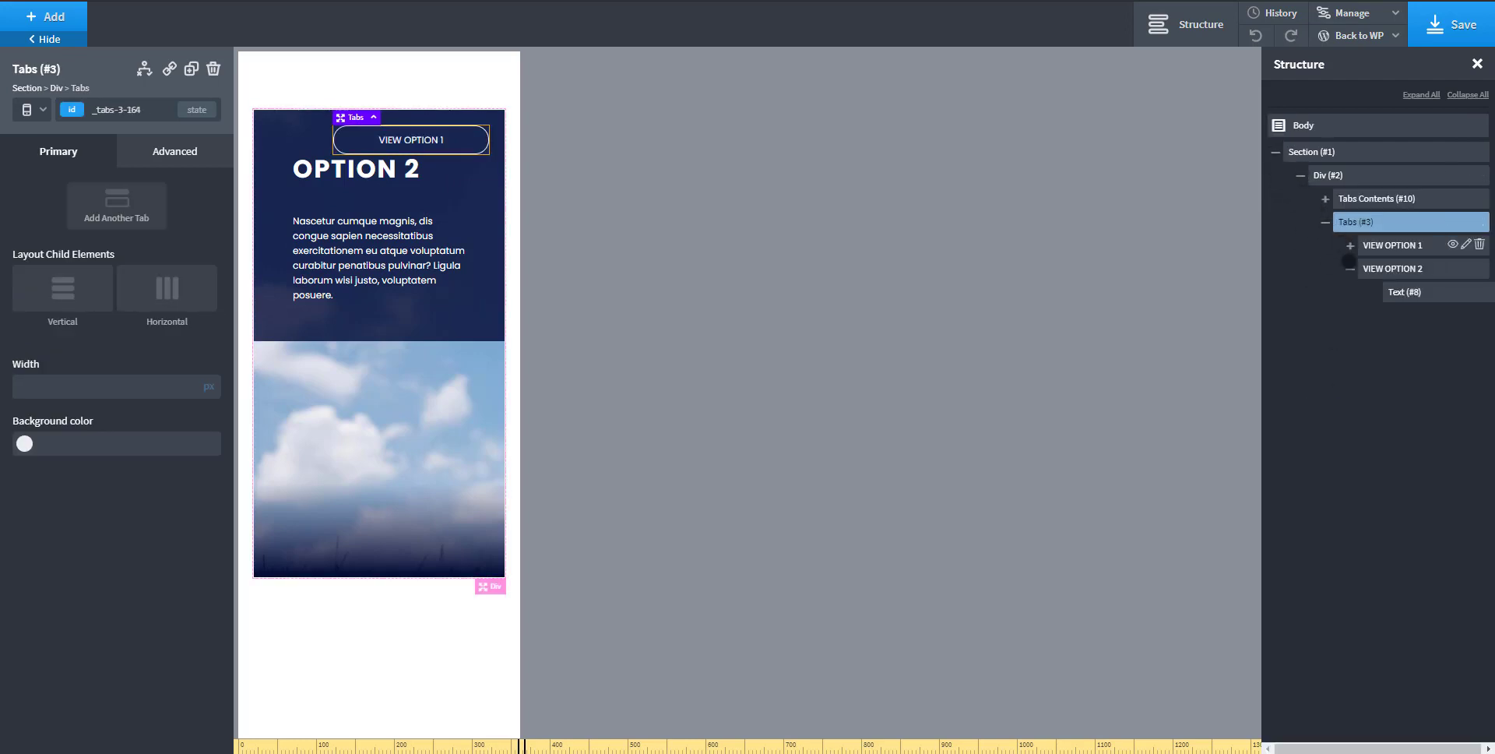
click(1350, 269)
click(1325, 221)
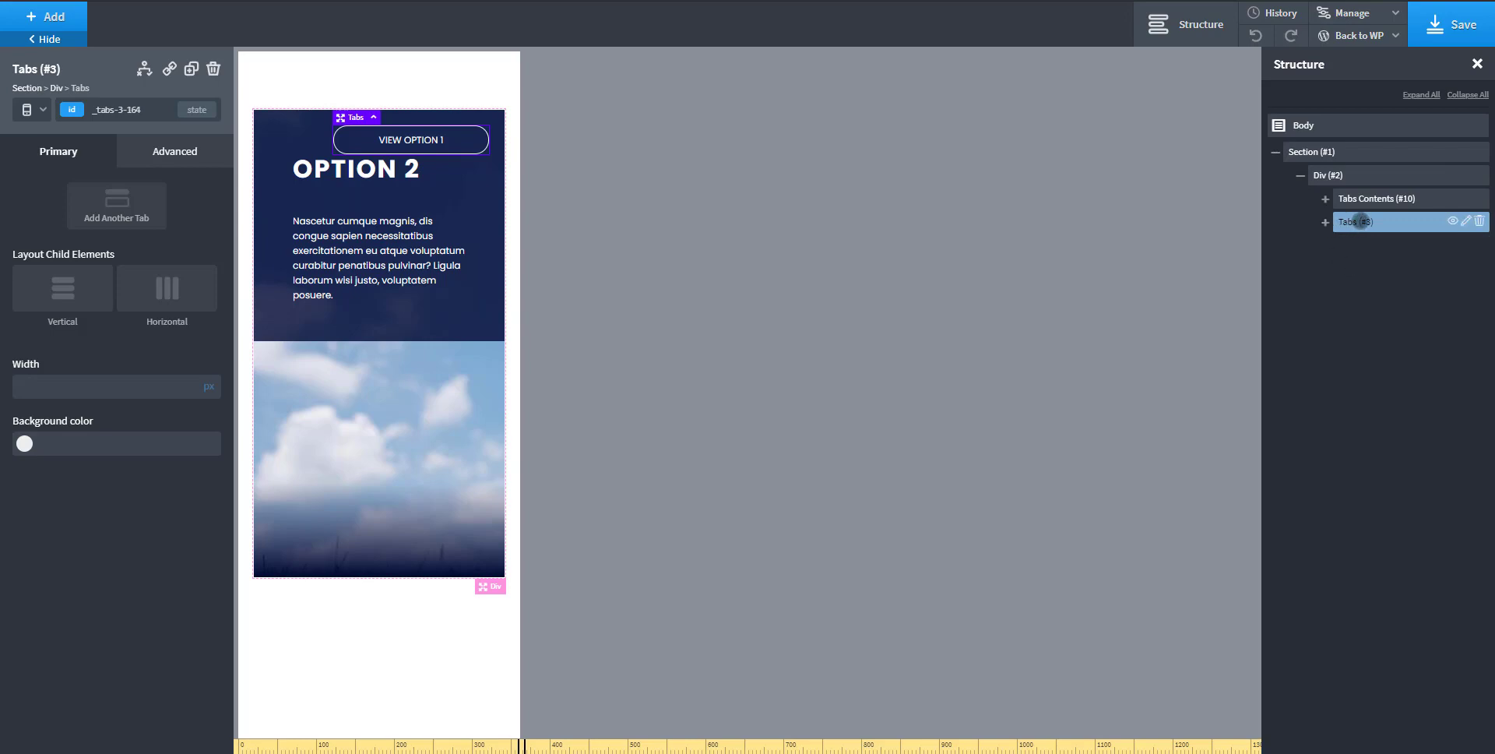
- Review the position type and offsets of the Tabs element (#3) in its all-devices layout settings
click(43, 110)
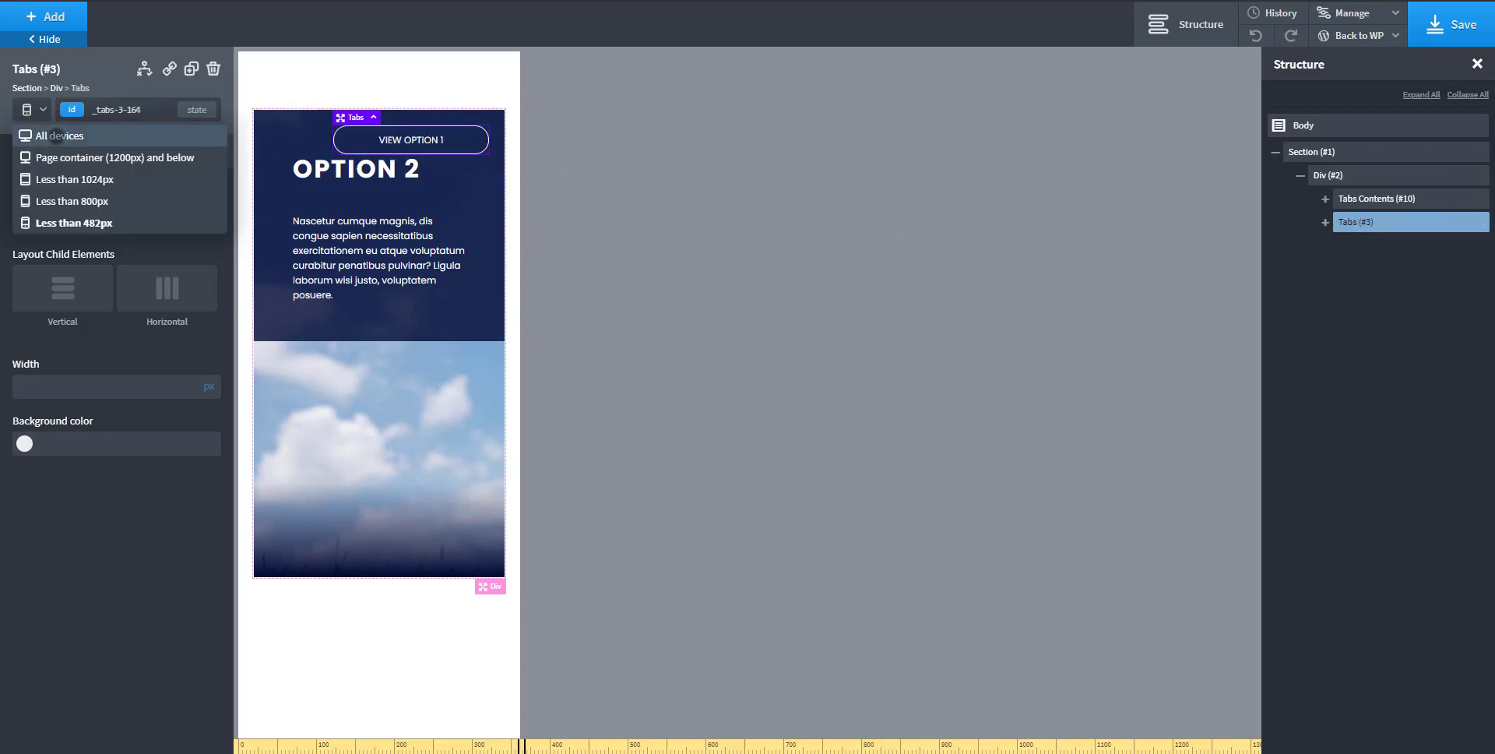
click(54, 135)
click(176, 151)
click(117, 277)
scroll(184, 662, down, 5)
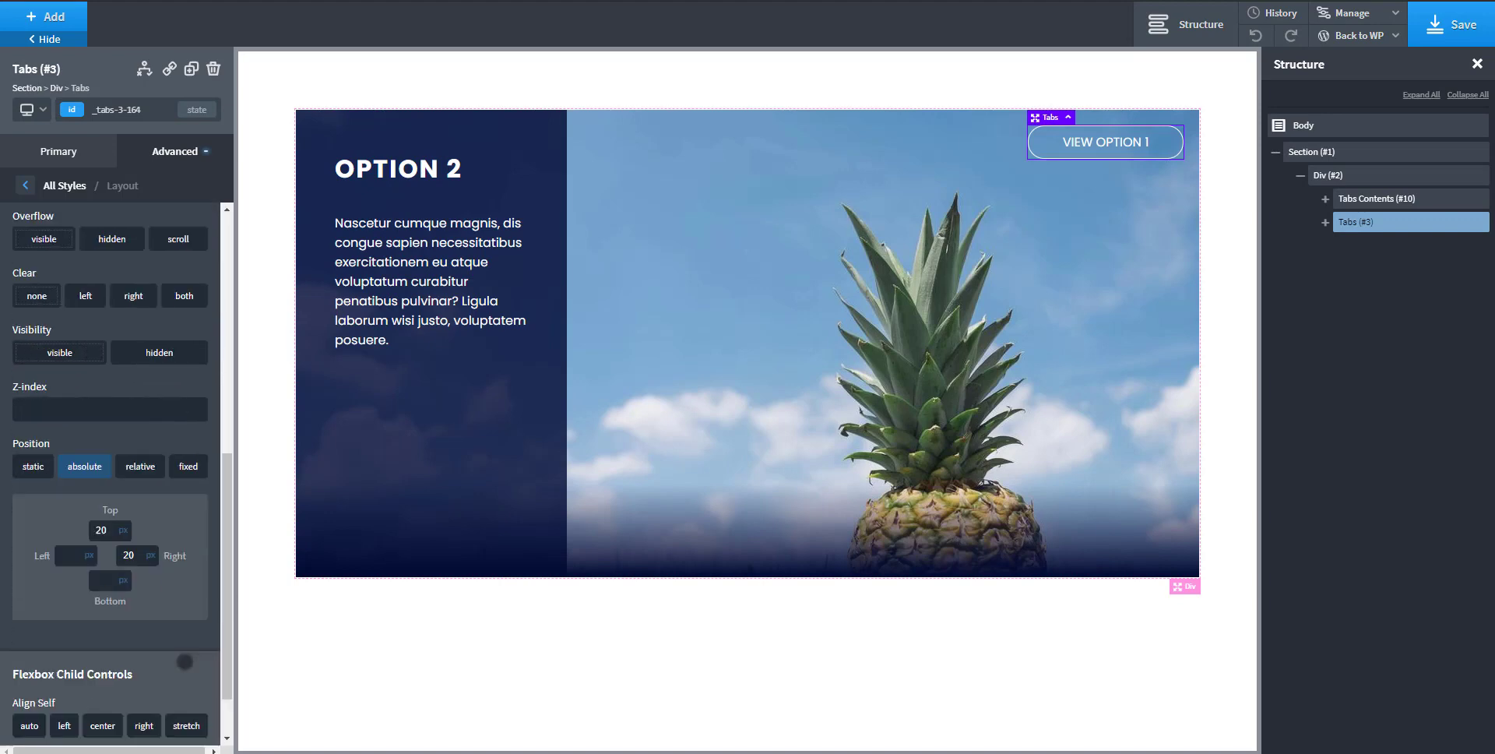
scroll(184, 661, down, 2)
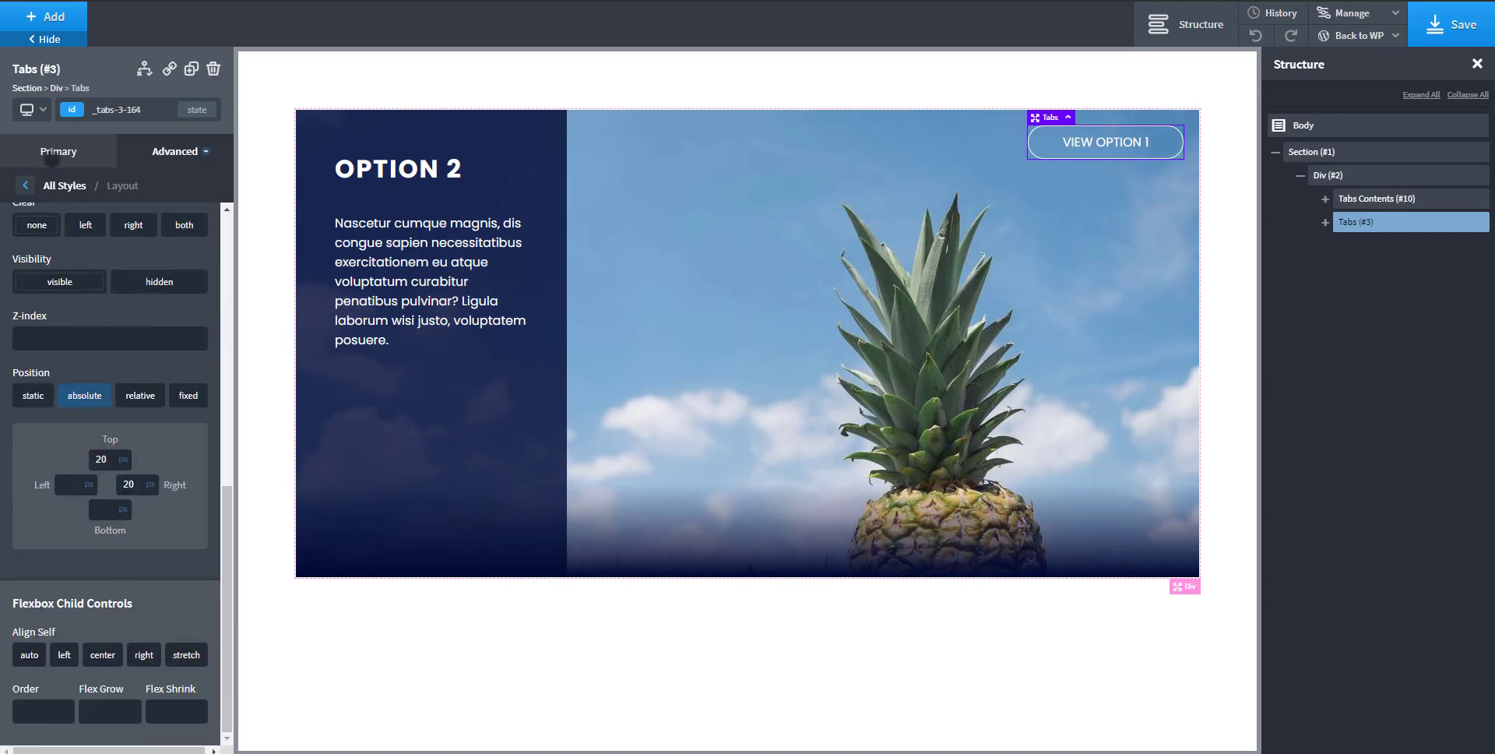
- At the less than 482px breakpoint, position the Tabs element absolutely with a bottom offset of 20 px and an auto top offset
click(33, 113)
click(48, 221)
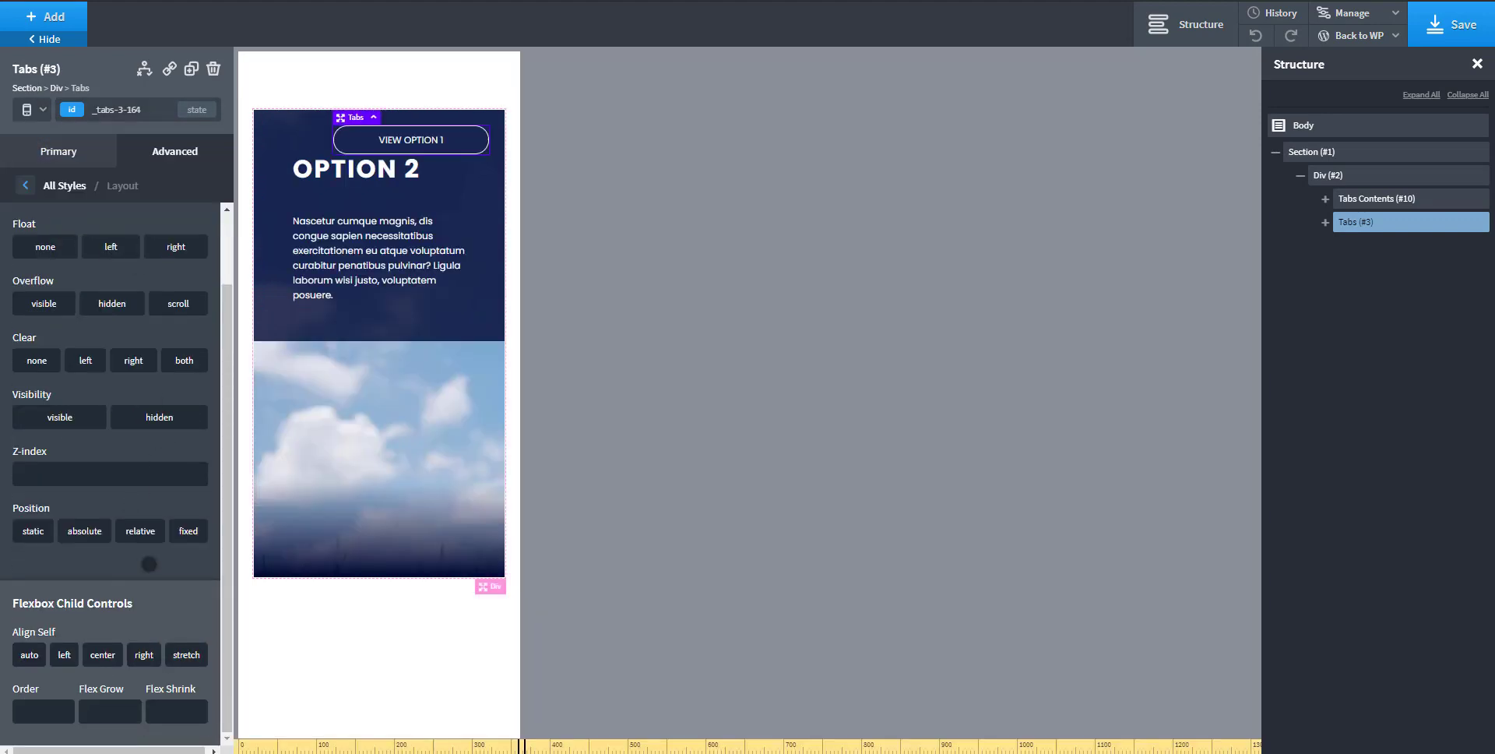
click(90, 532)
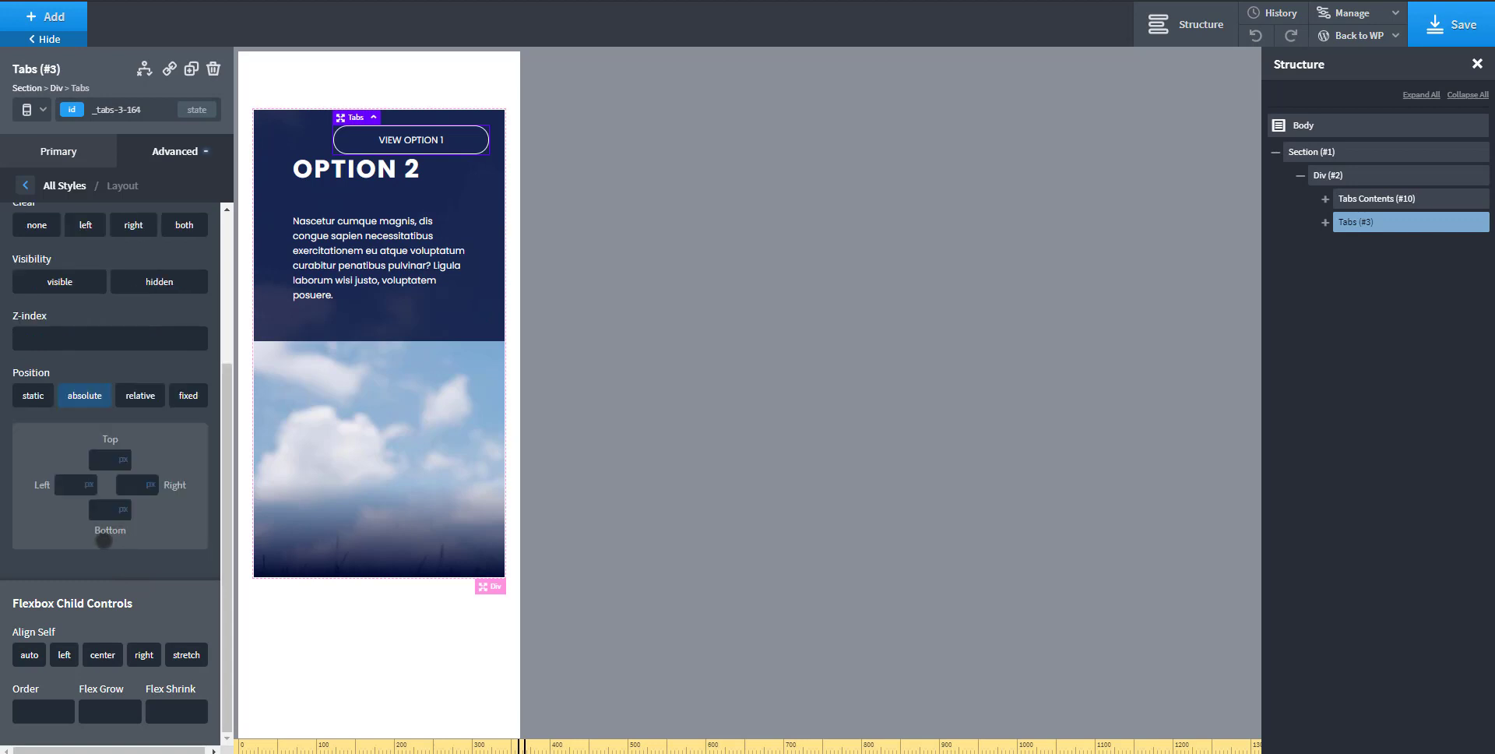
click(109, 510)
text(20)
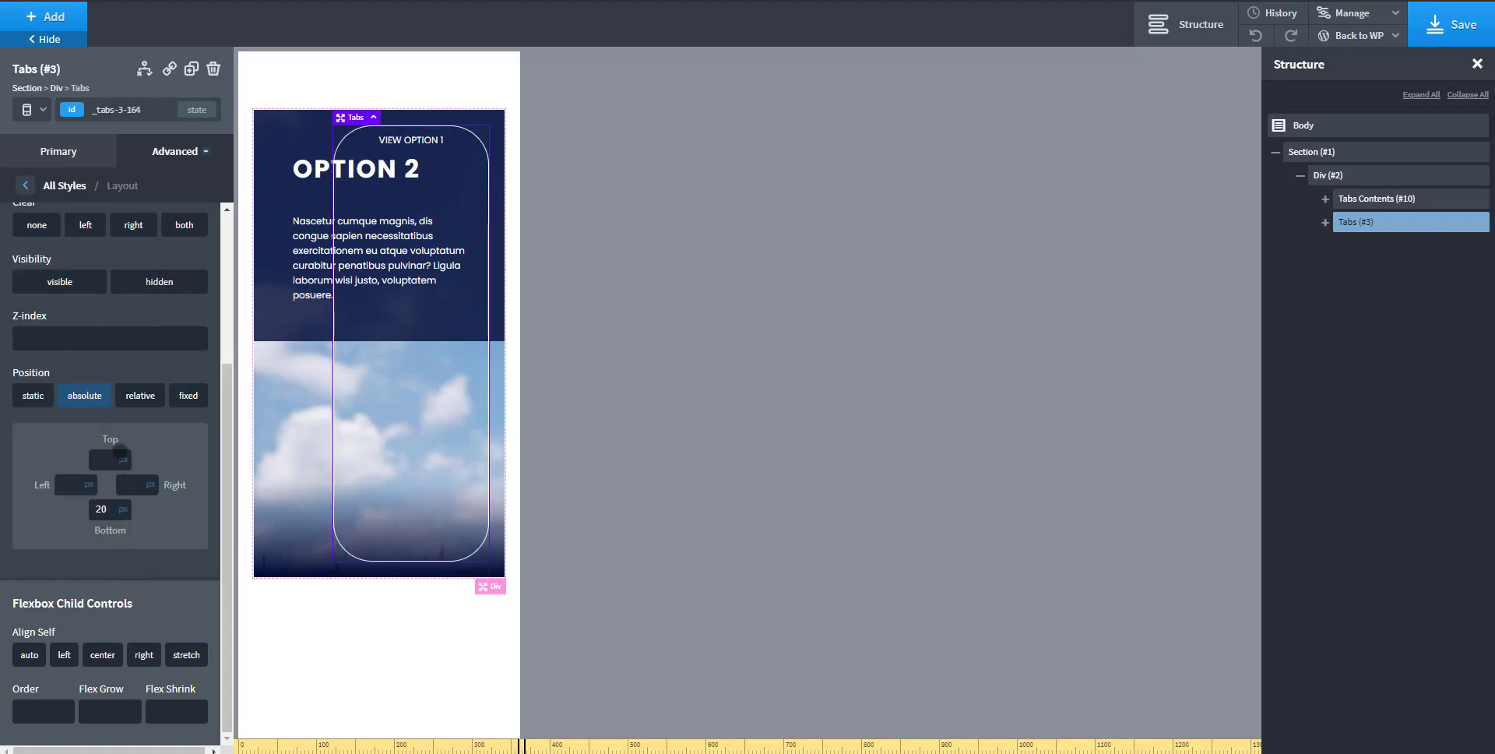
mouse_move(119, 452)
click(125, 526)
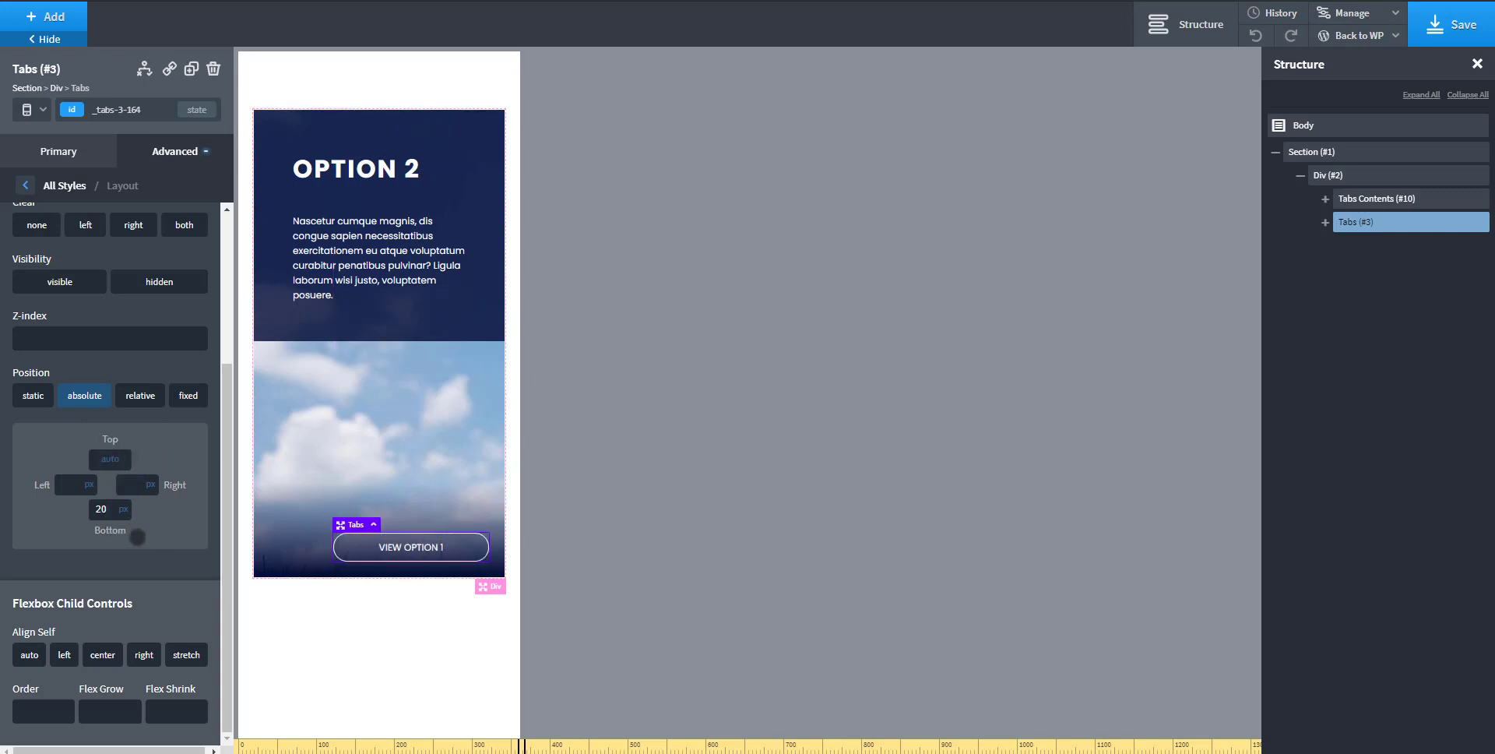
- Set the Tabs element's right offset to auto and its left offset to 50%, and return to its style categories
click(147, 488)
click(153, 516)
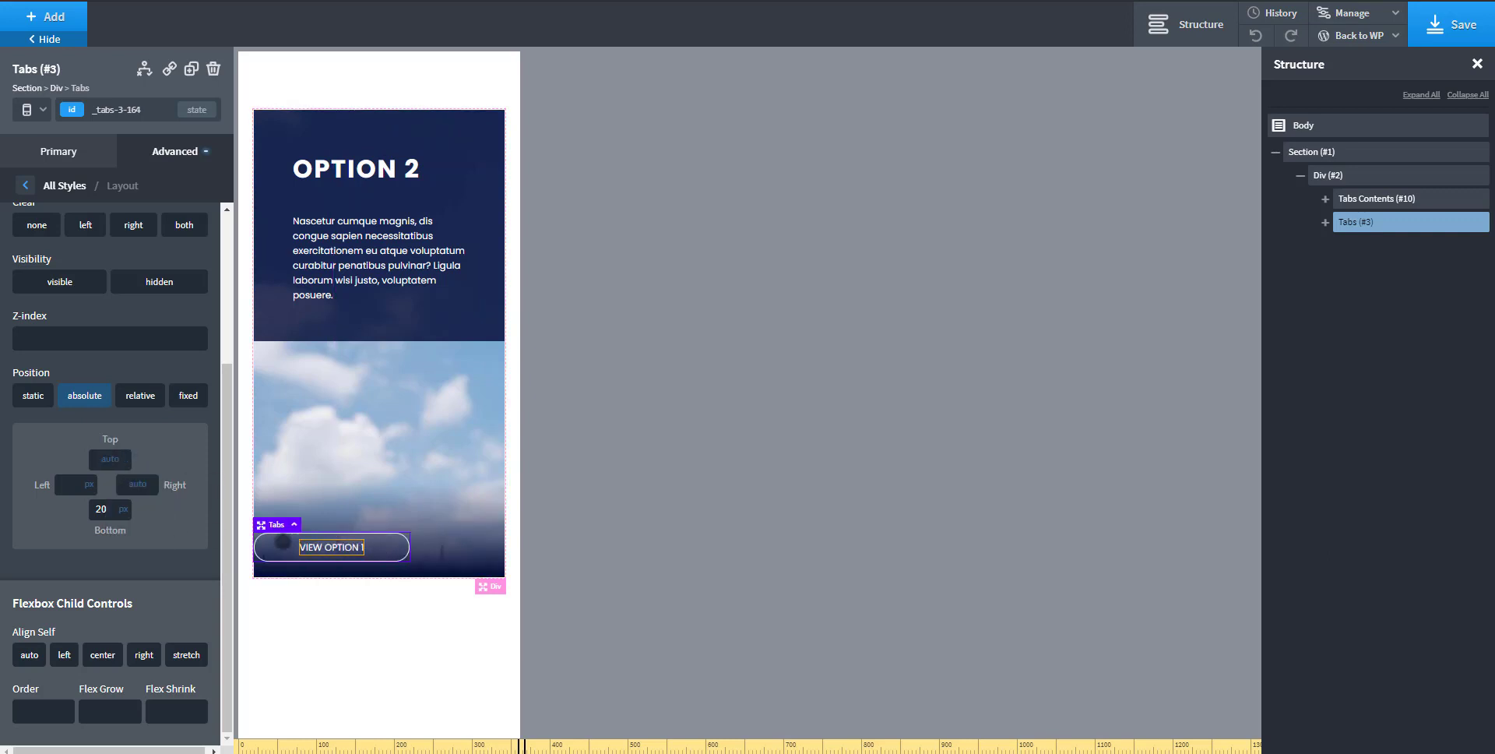
click(88, 484)
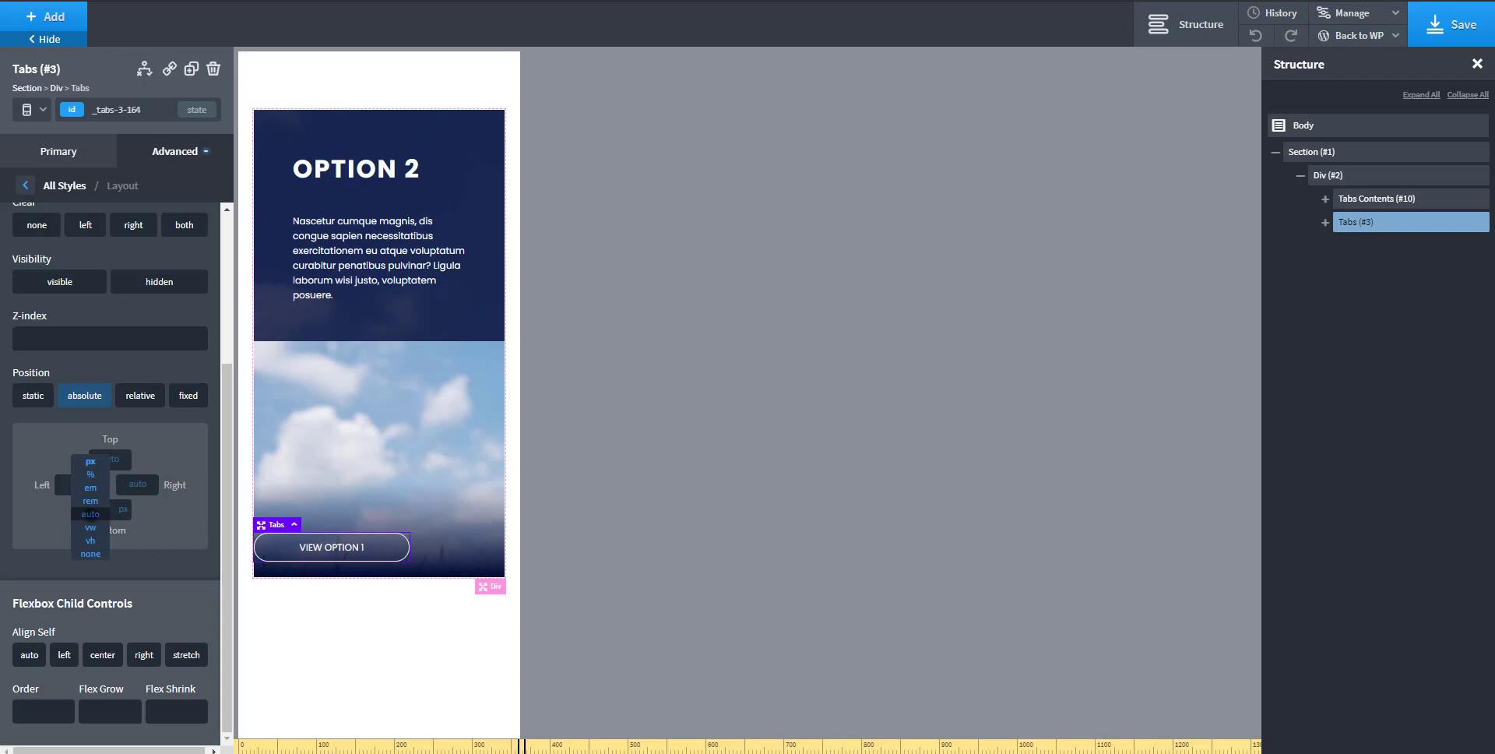
click(88, 516)
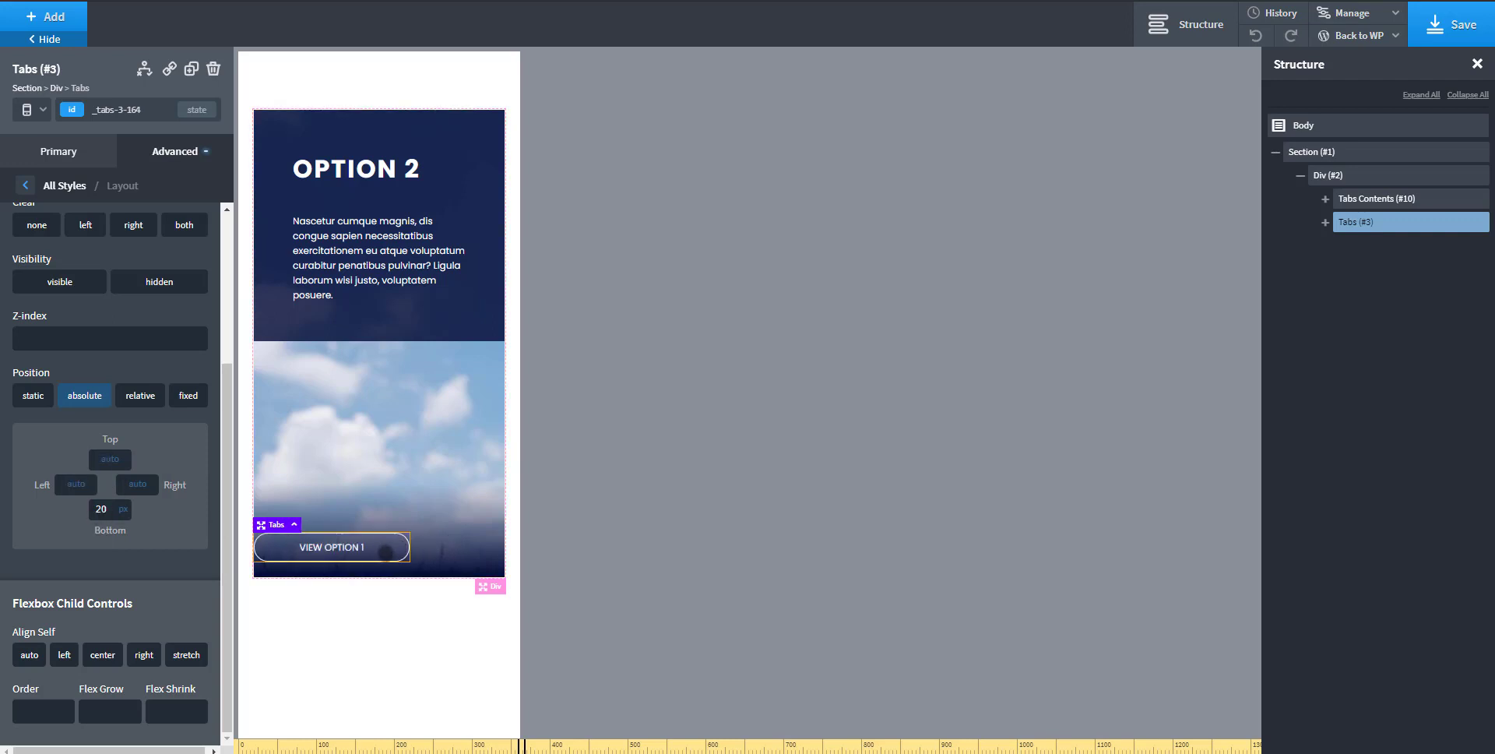
click(76, 483)
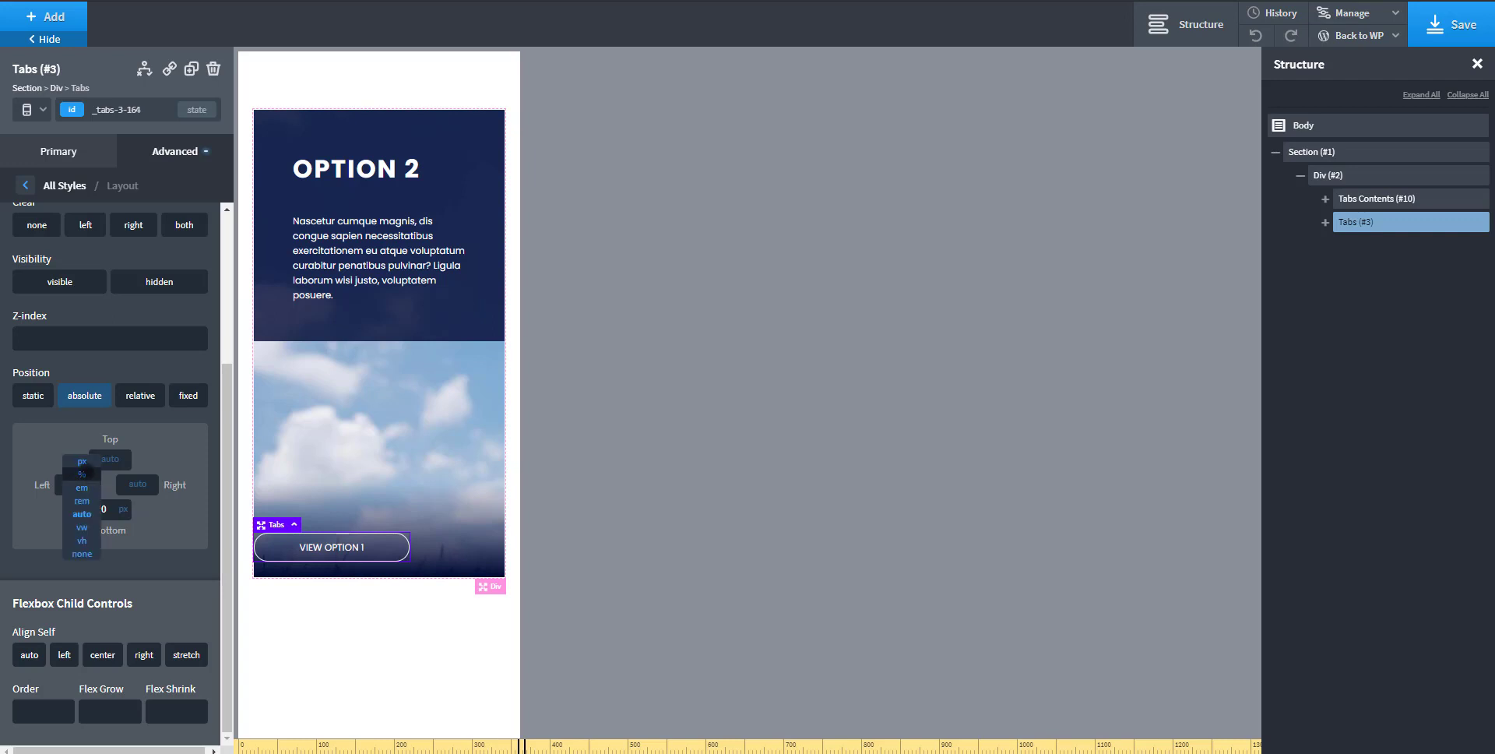
click(82, 473)
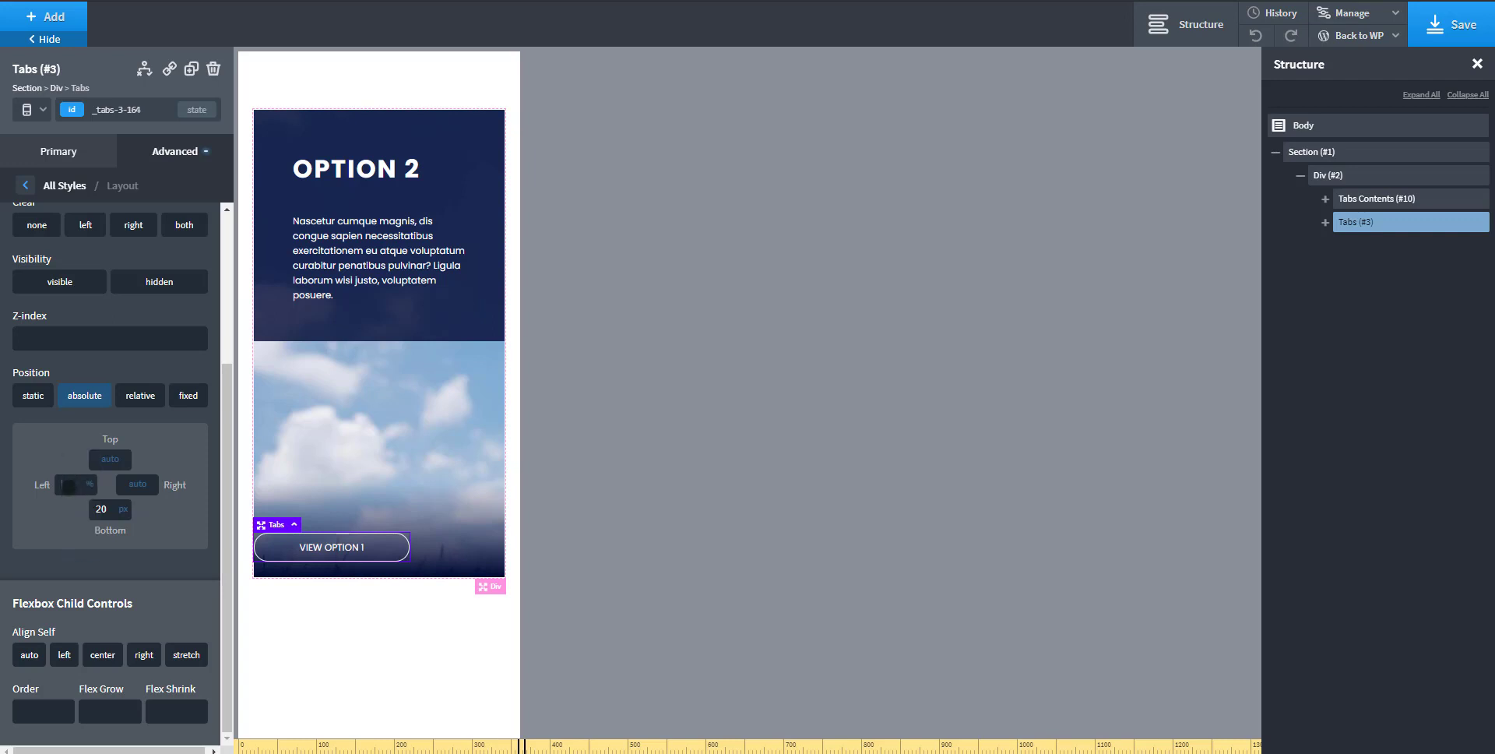
click(69, 485)
text(50)
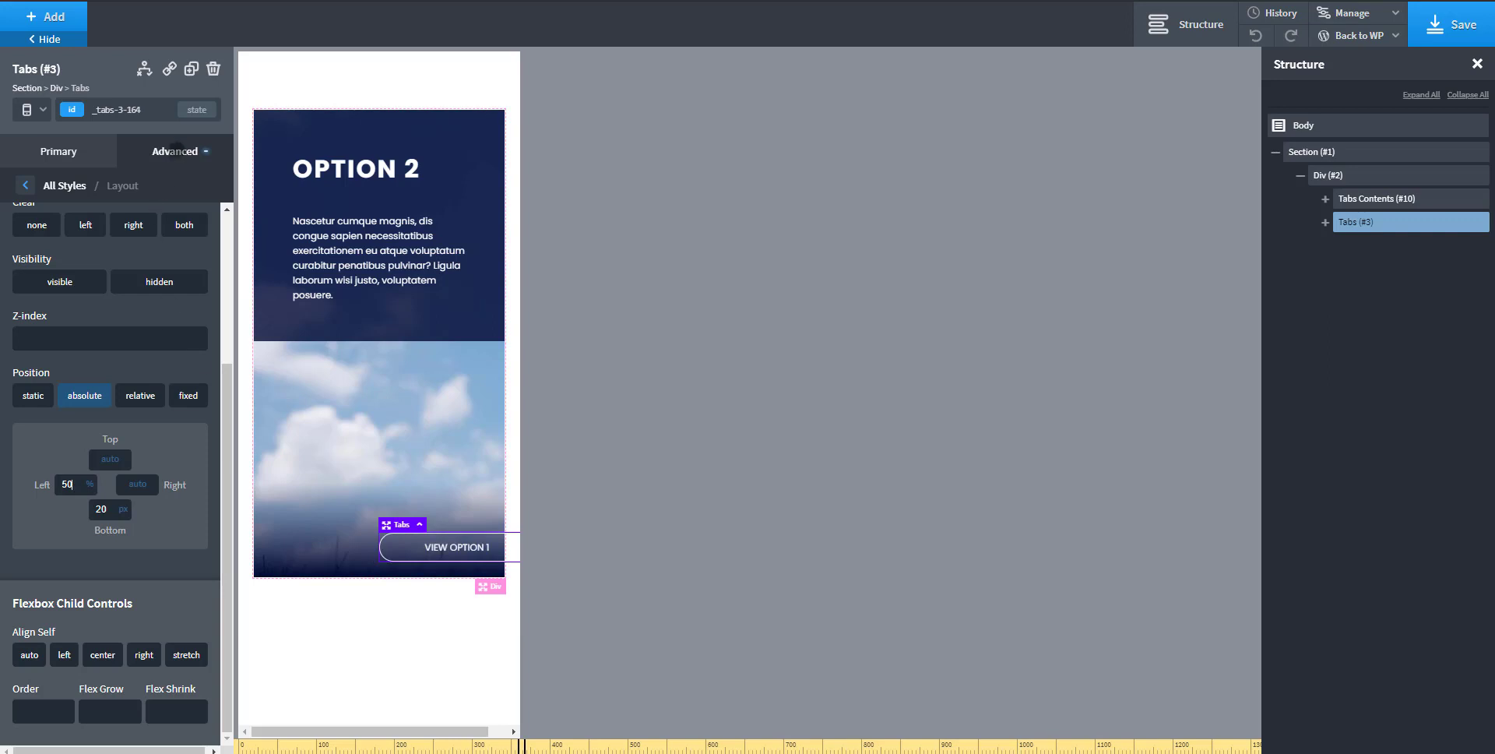
click(177, 146)
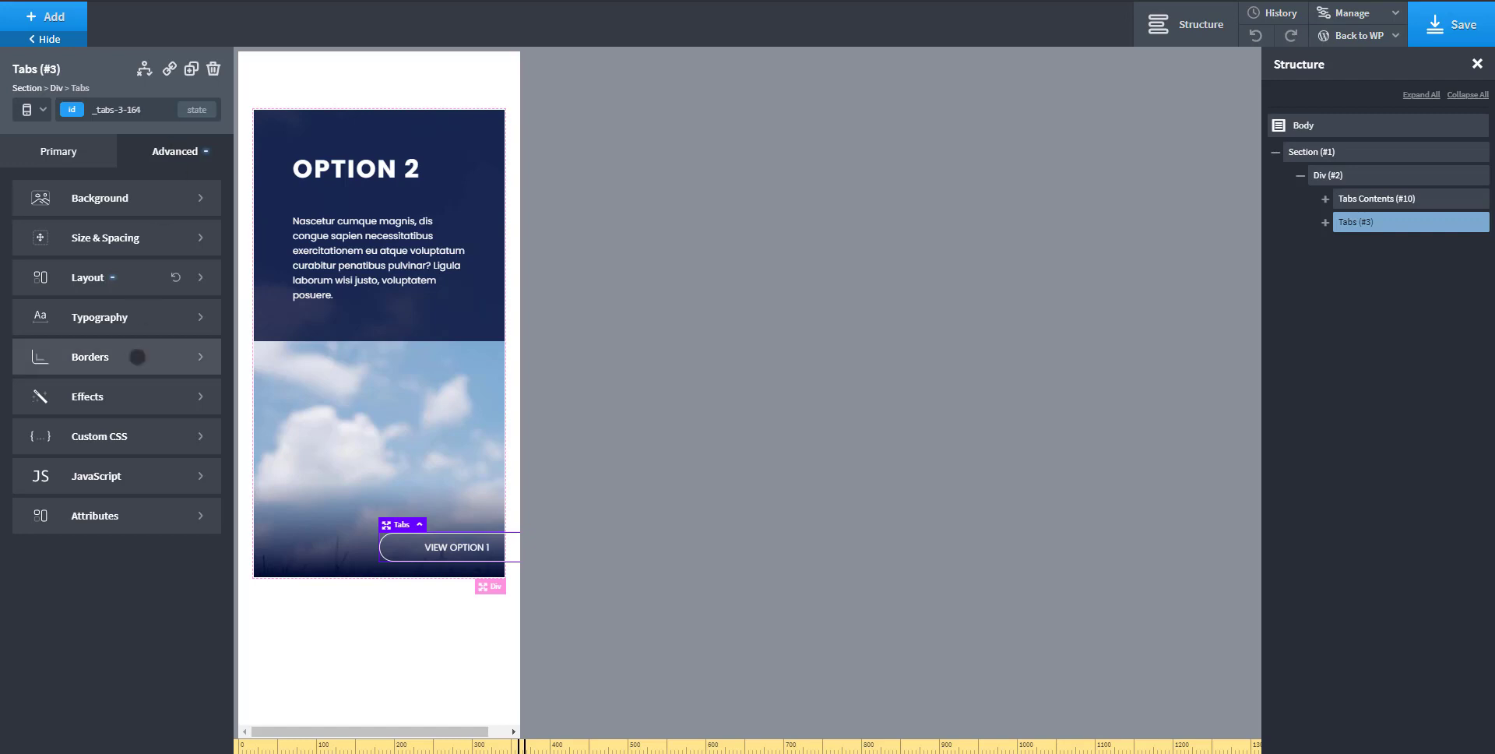
- Add a translate transform to the Tabs element (#3) with Translate X set to -50%
click(120, 399)
click(142, 465)
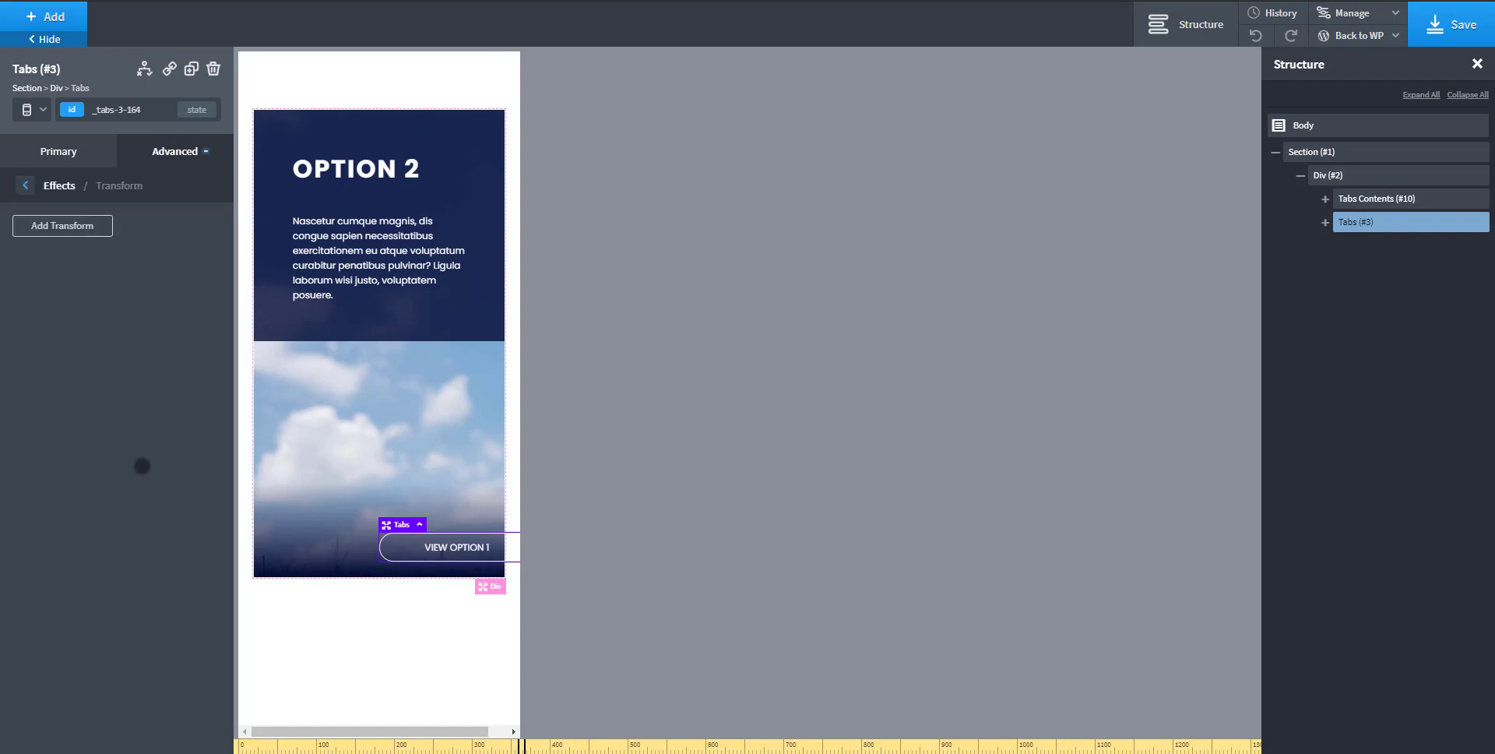
click(88, 226)
click(81, 282)
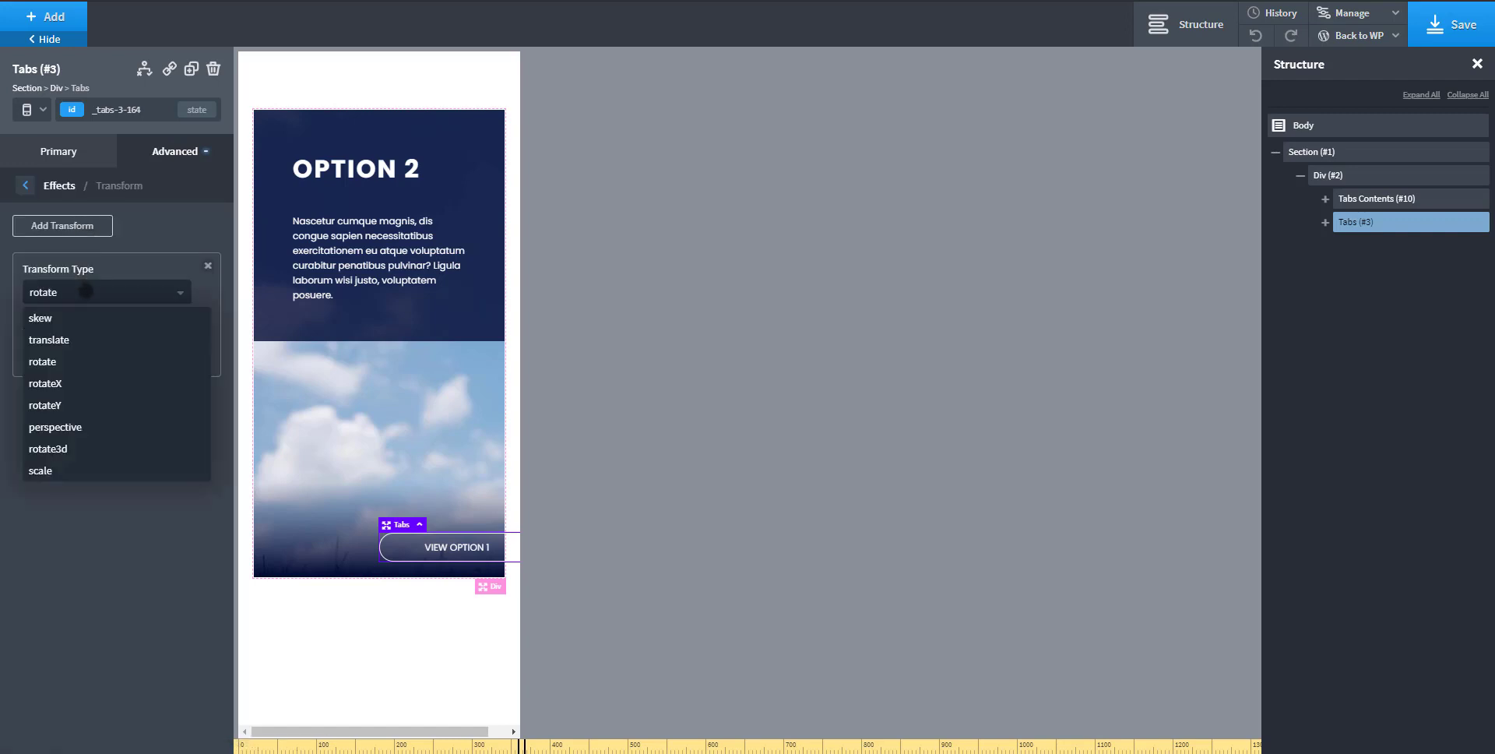
click(78, 340)
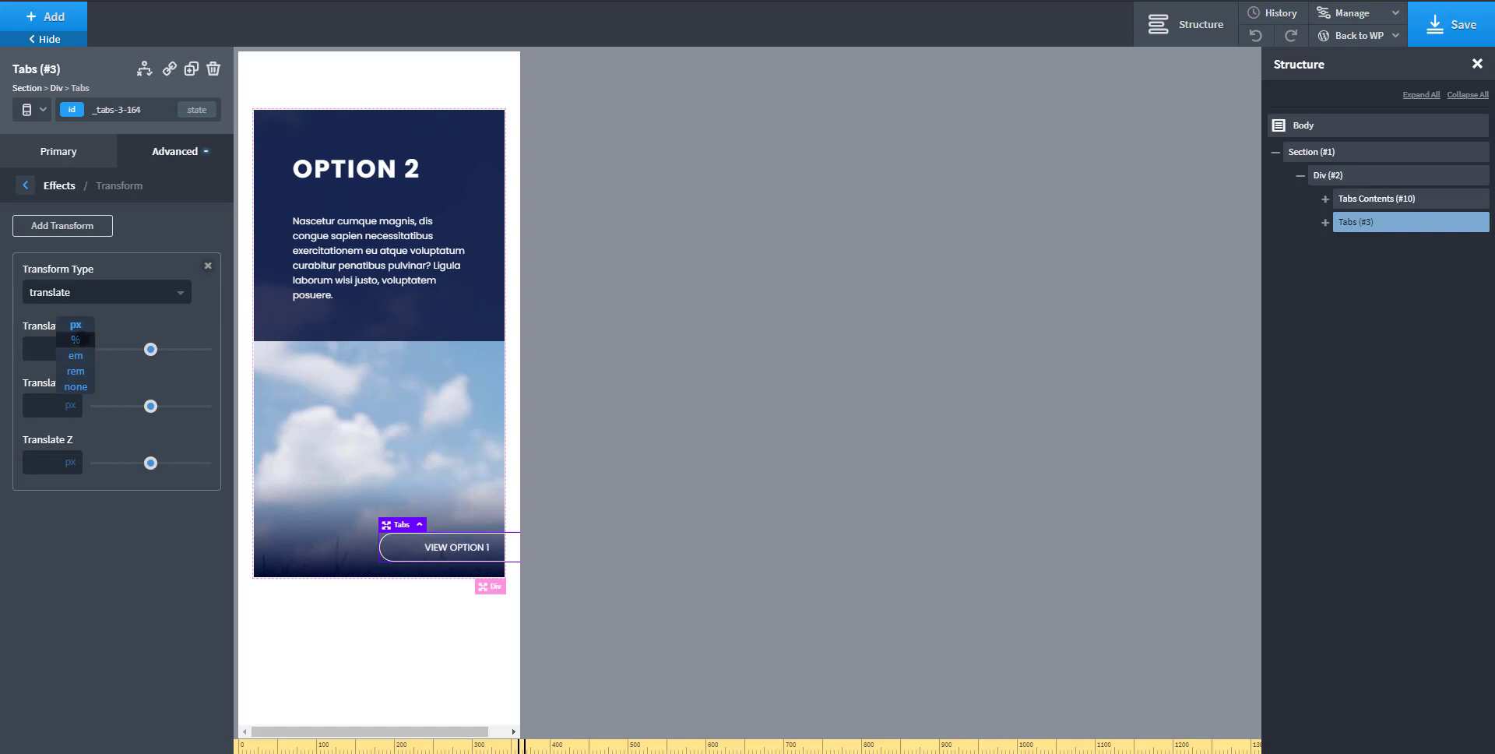
click(76, 340)
text(-50)
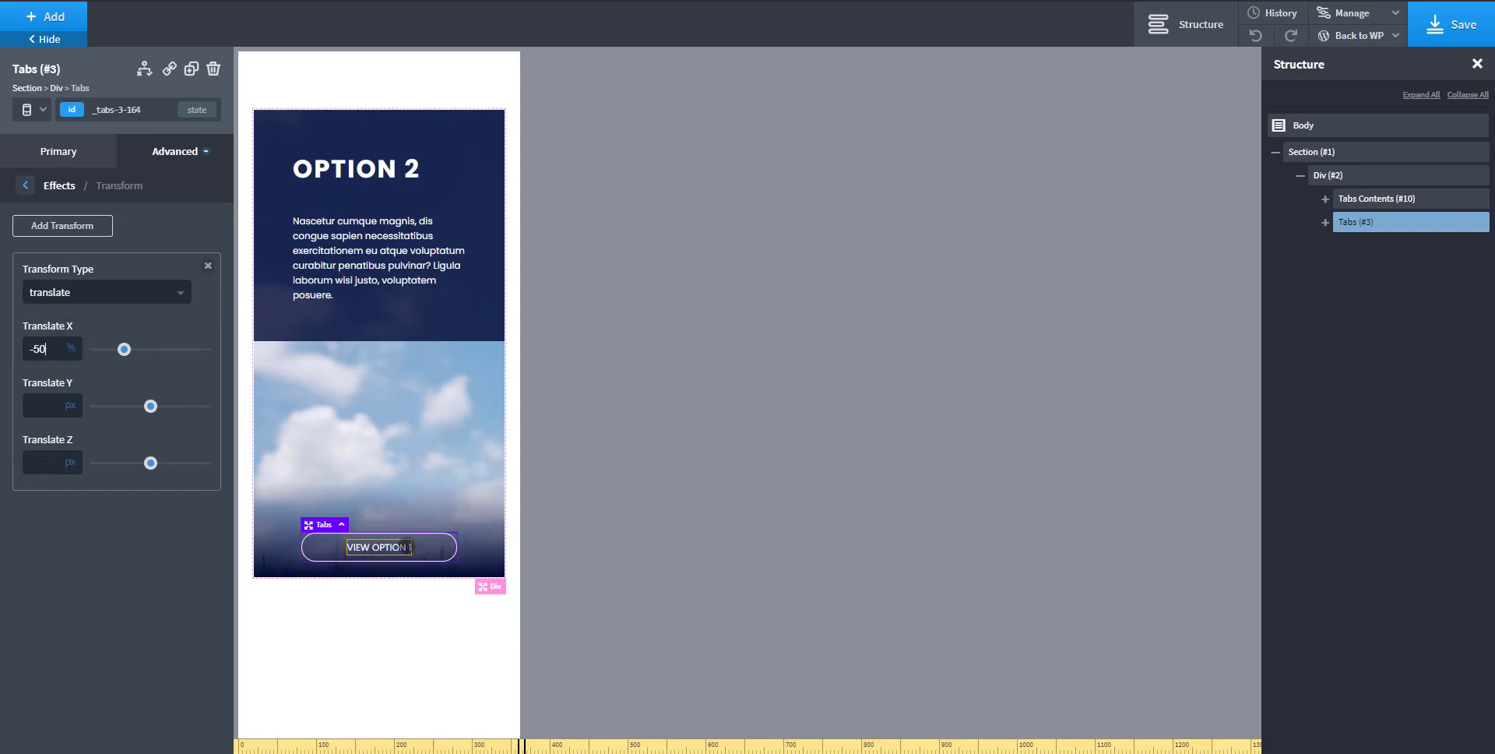
- Switch the section in the canvas to Option 1 with its toggle button and save the page
click(405, 544)
click(404, 544)
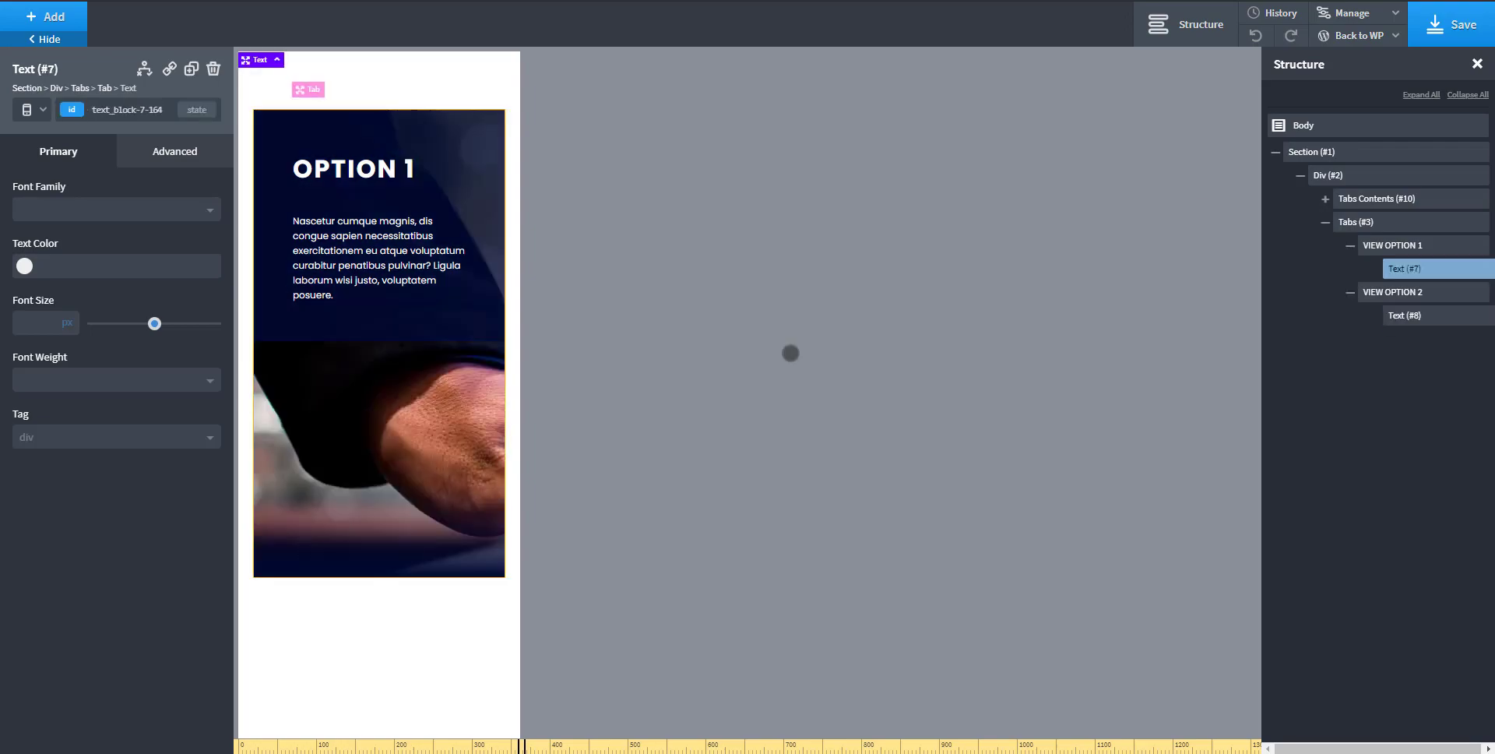
click(1452, 25)
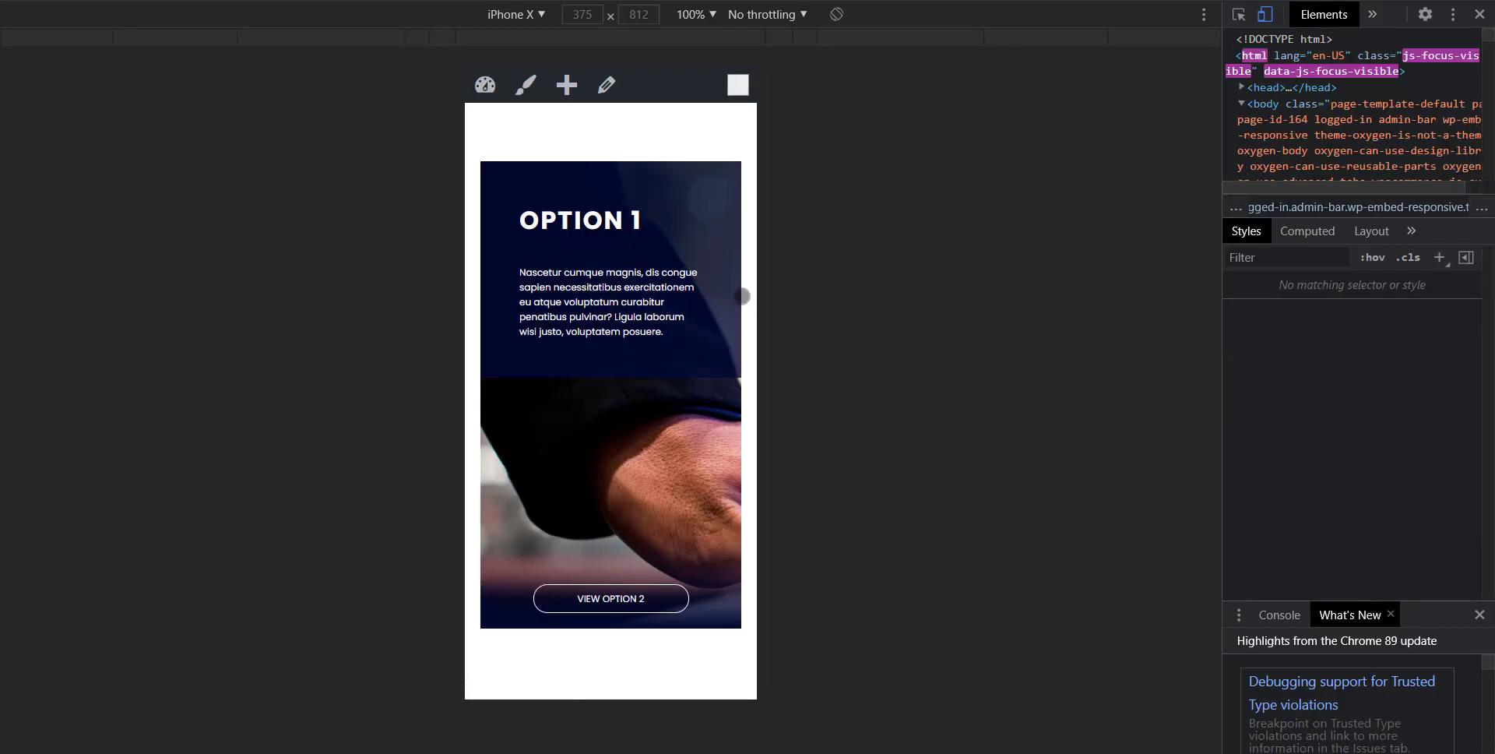
- Test the toggle button's position by switching between both options in the iPhone X preview
click(611, 599)
click(611, 600)
click(618, 599)
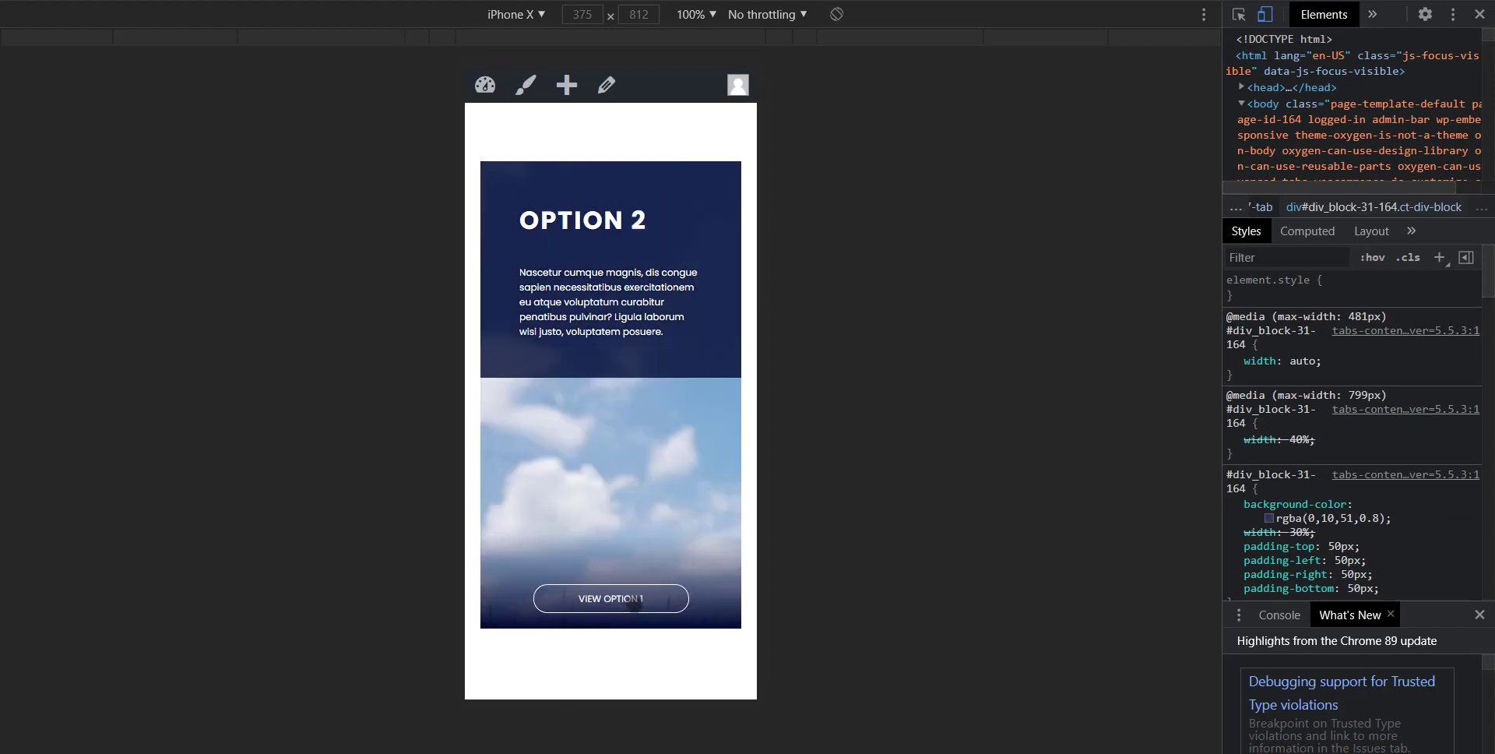
click(624, 599)
click(632, 599)
click(634, 599)
- Switch the device preview to iPhone 5/SE, examine the section's full height, and toggle between both options
click(537, 14)
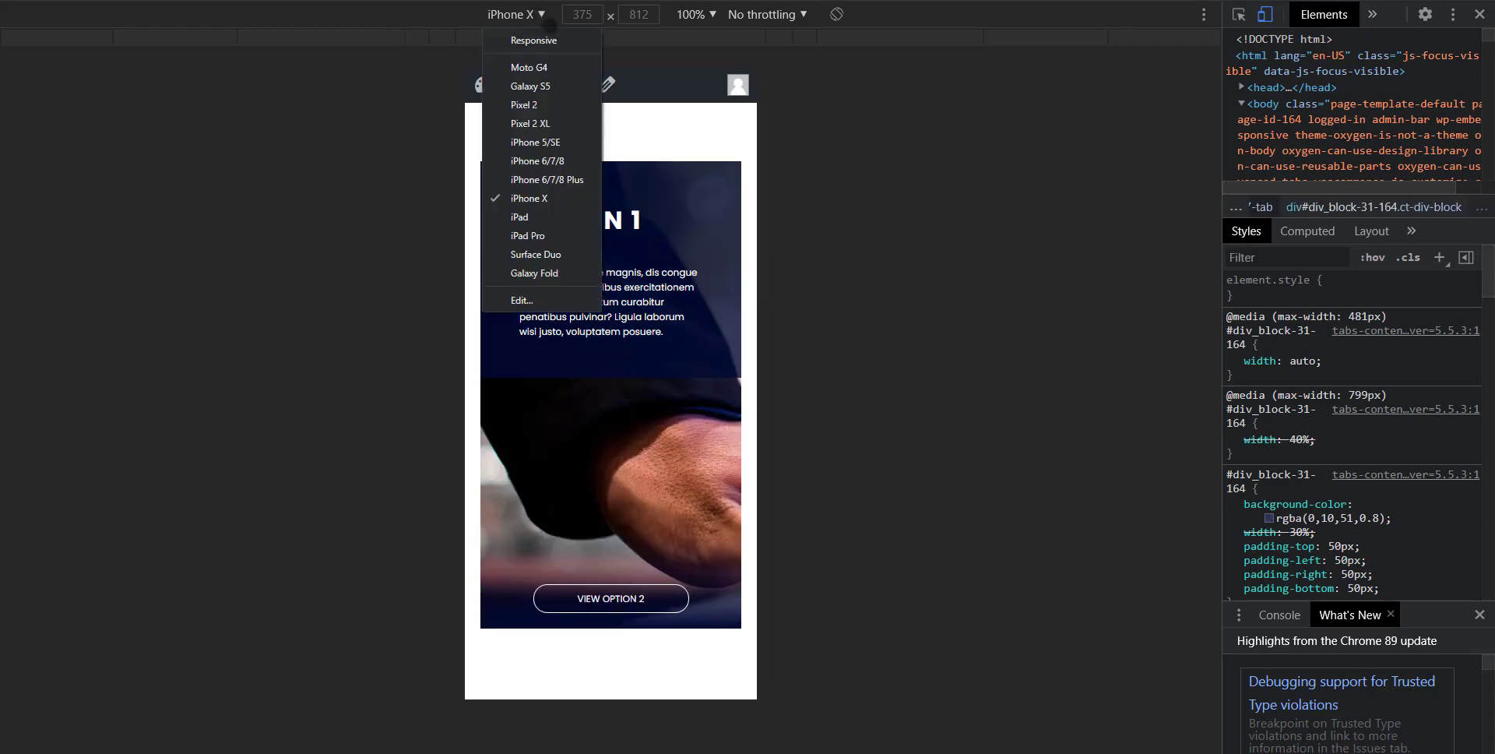
click(560, 142)
scroll(680, 327, down, 3)
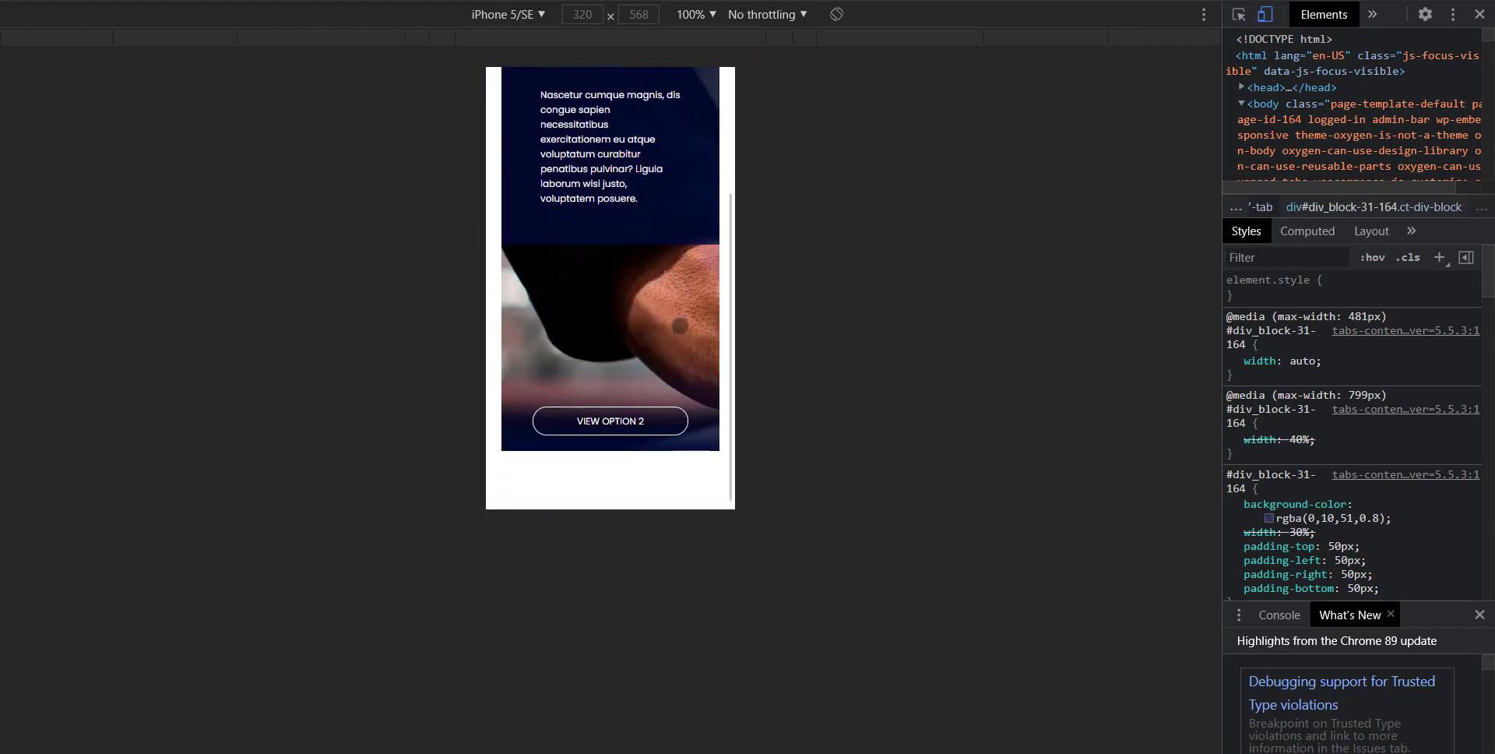
click(657, 418)
scroll(657, 415, up, 1)
scroll(657, 415, down, 1)
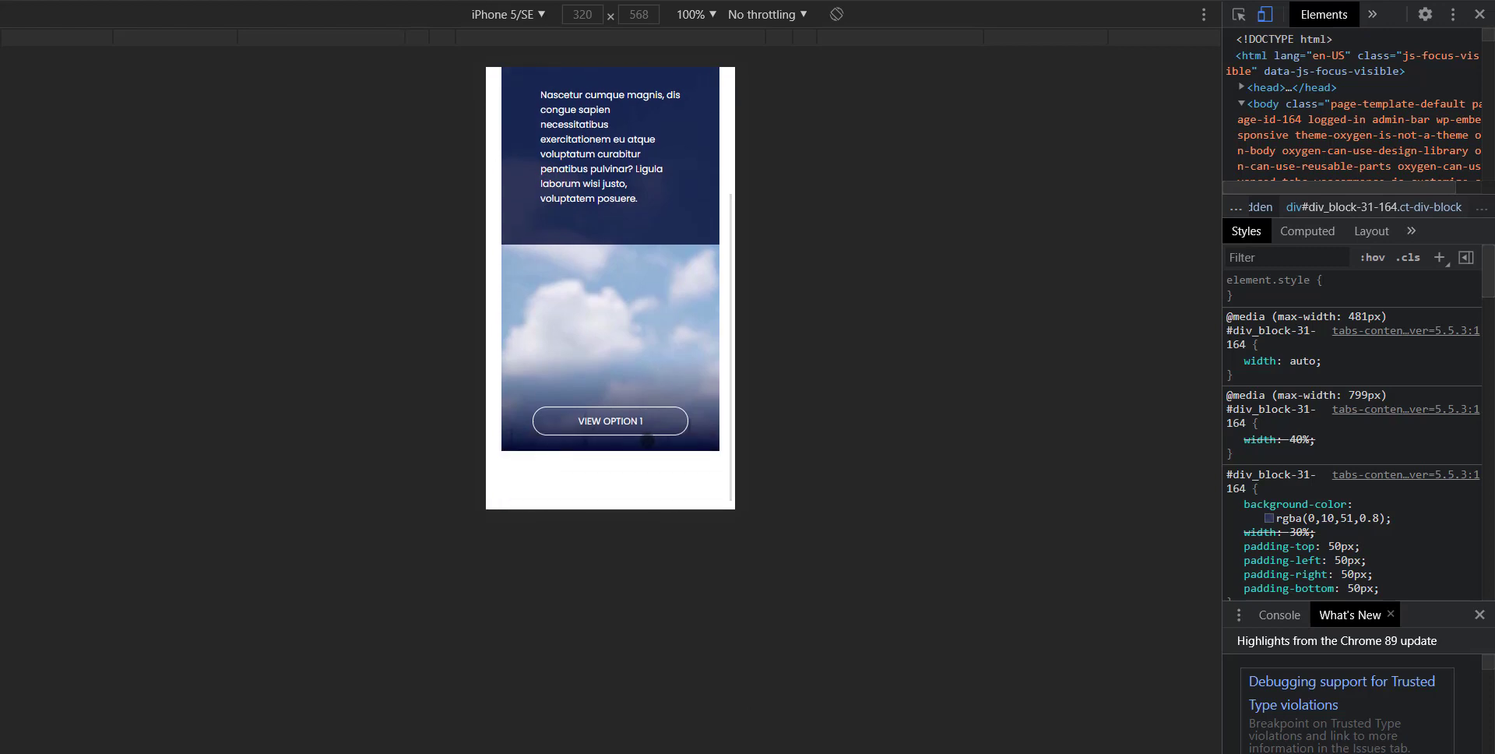
click(651, 427)
scroll(662, 414, up, 1)
scroll(610, 288, down, 1)
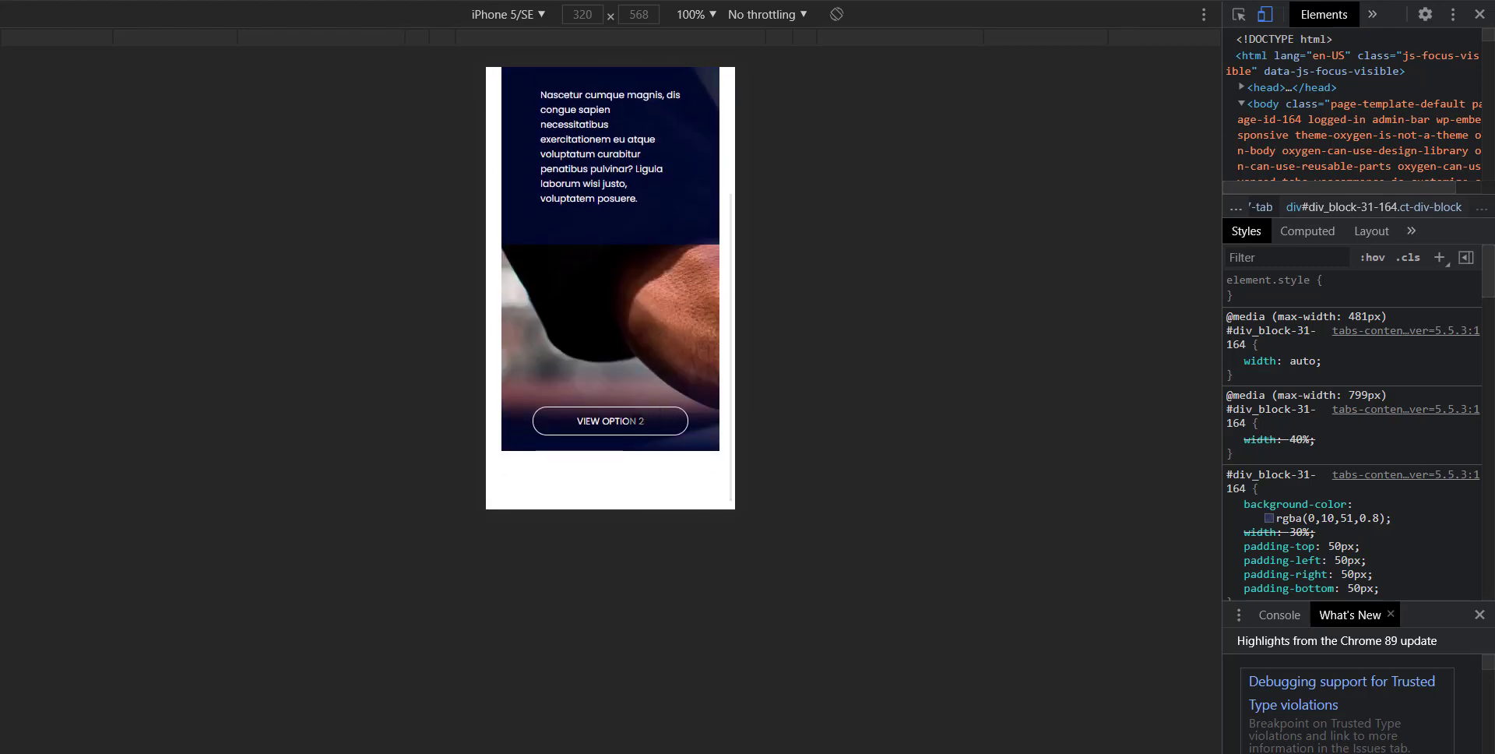
scroll(611, 288, up, 2)
scroll(657, 405, down, 2)
click(657, 420)
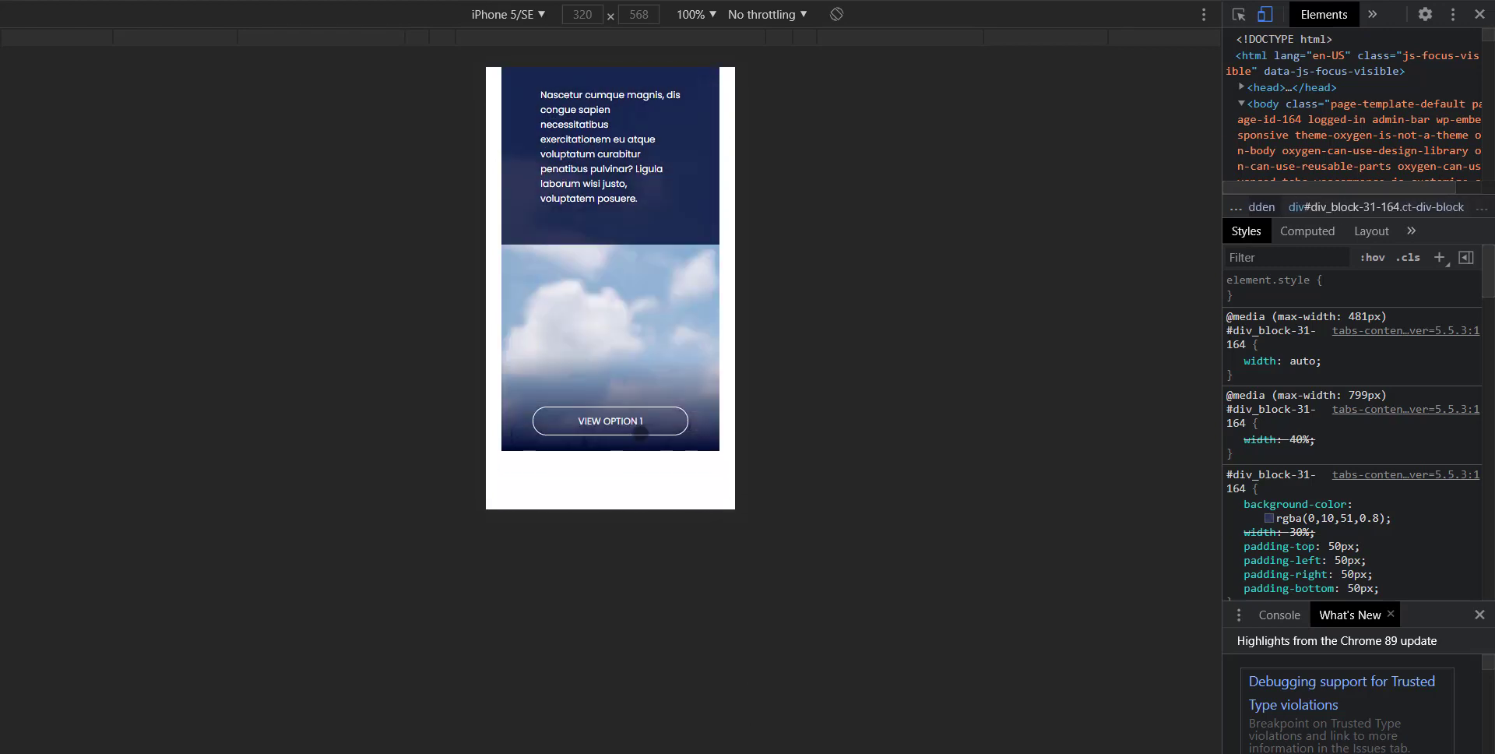
click(657, 420)
scroll(656, 389, up, 1)
scroll(683, 200, up, 1)
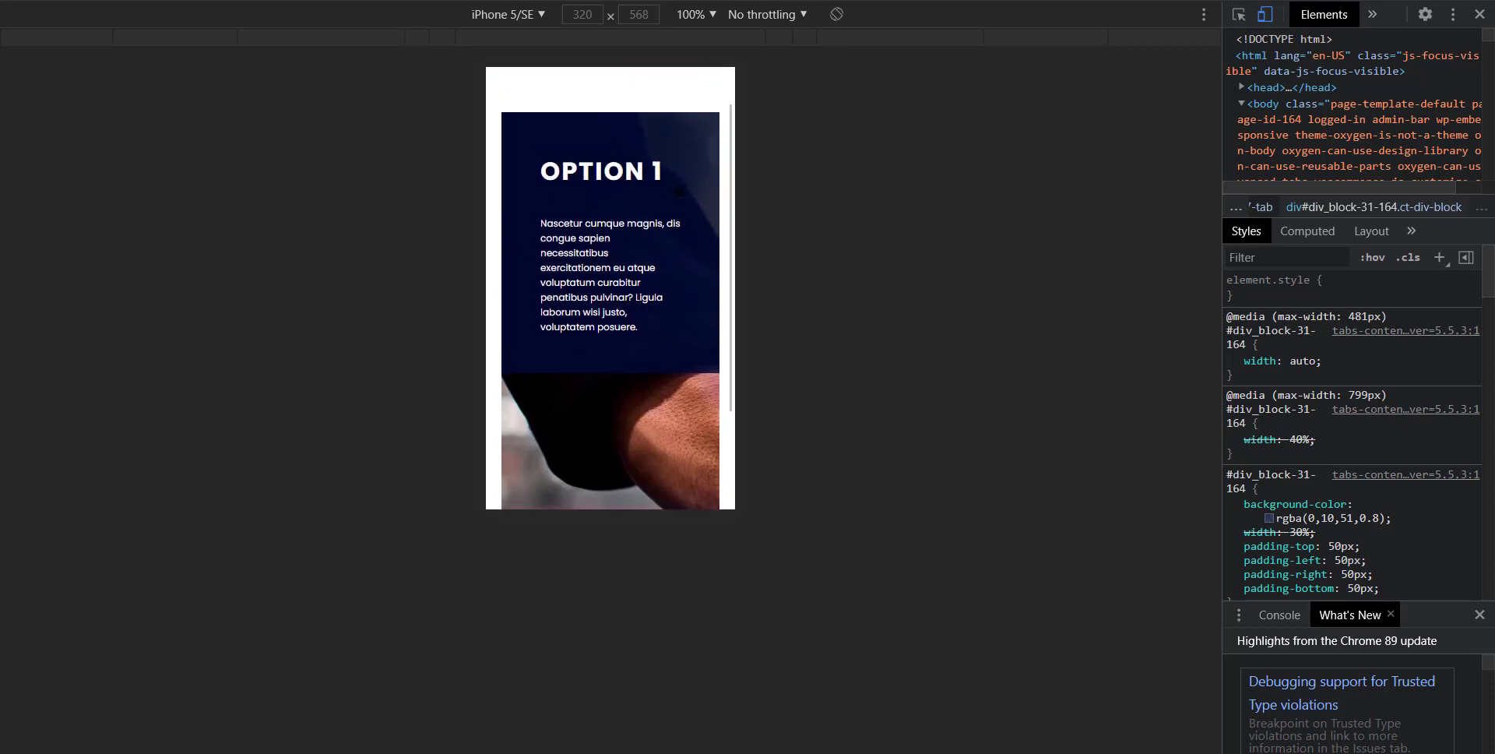
scroll(684, 200, down, 2)
scroll(683, 200, up, 1)
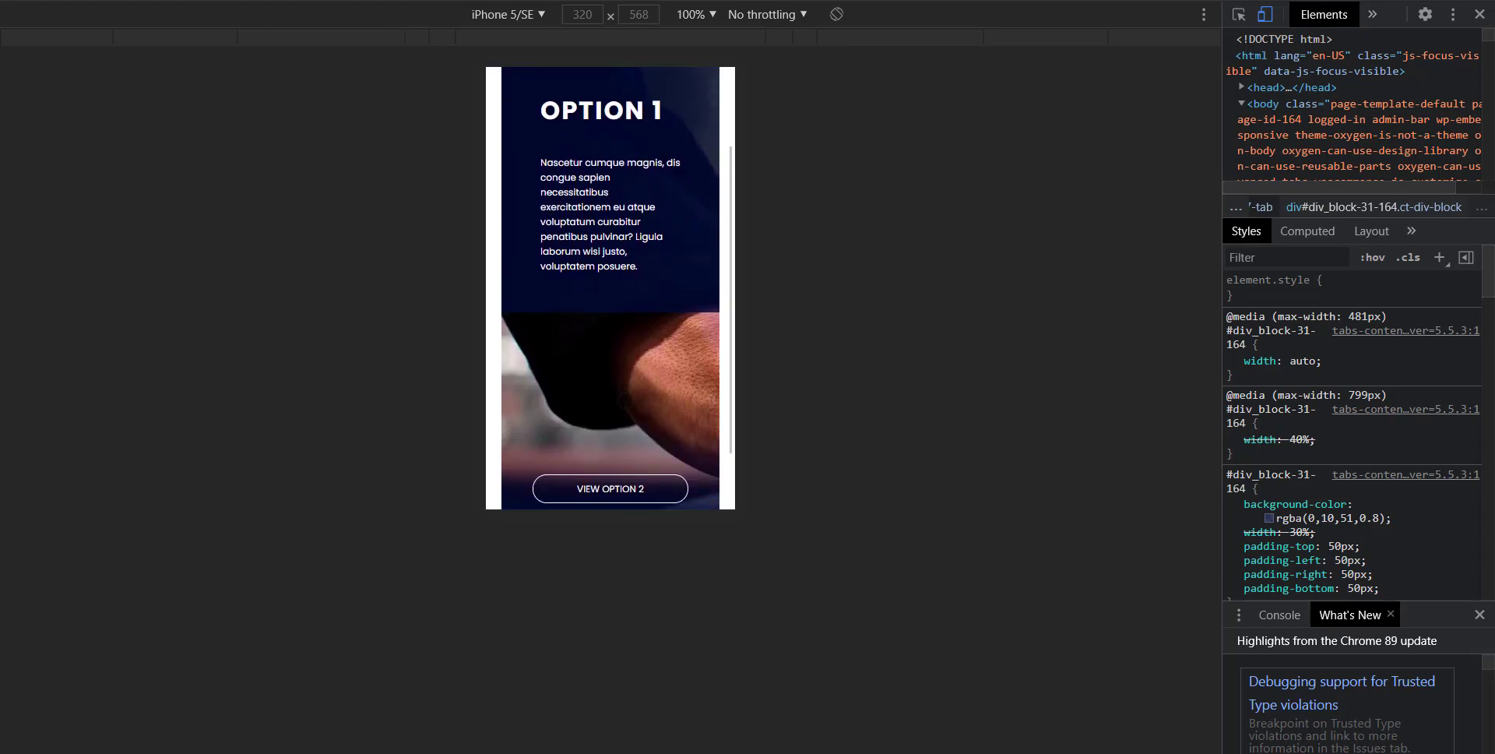
scroll(632, 233, down, 1)
click(615, 421)
click(615, 422)
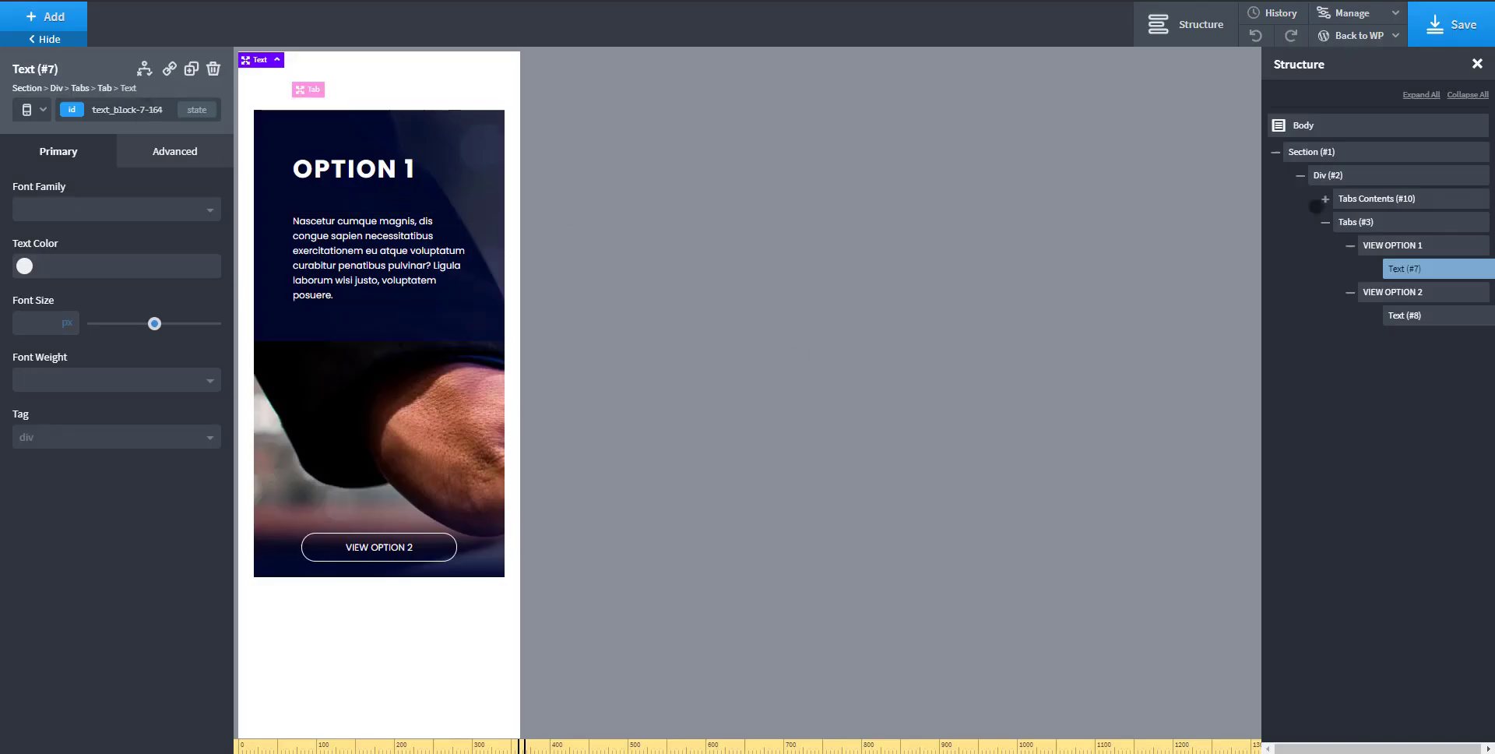
- Collapse the Tabs branch and review the size and spacing settings of Div (#2) for all devices
click(1324, 223)
click(1327, 175)
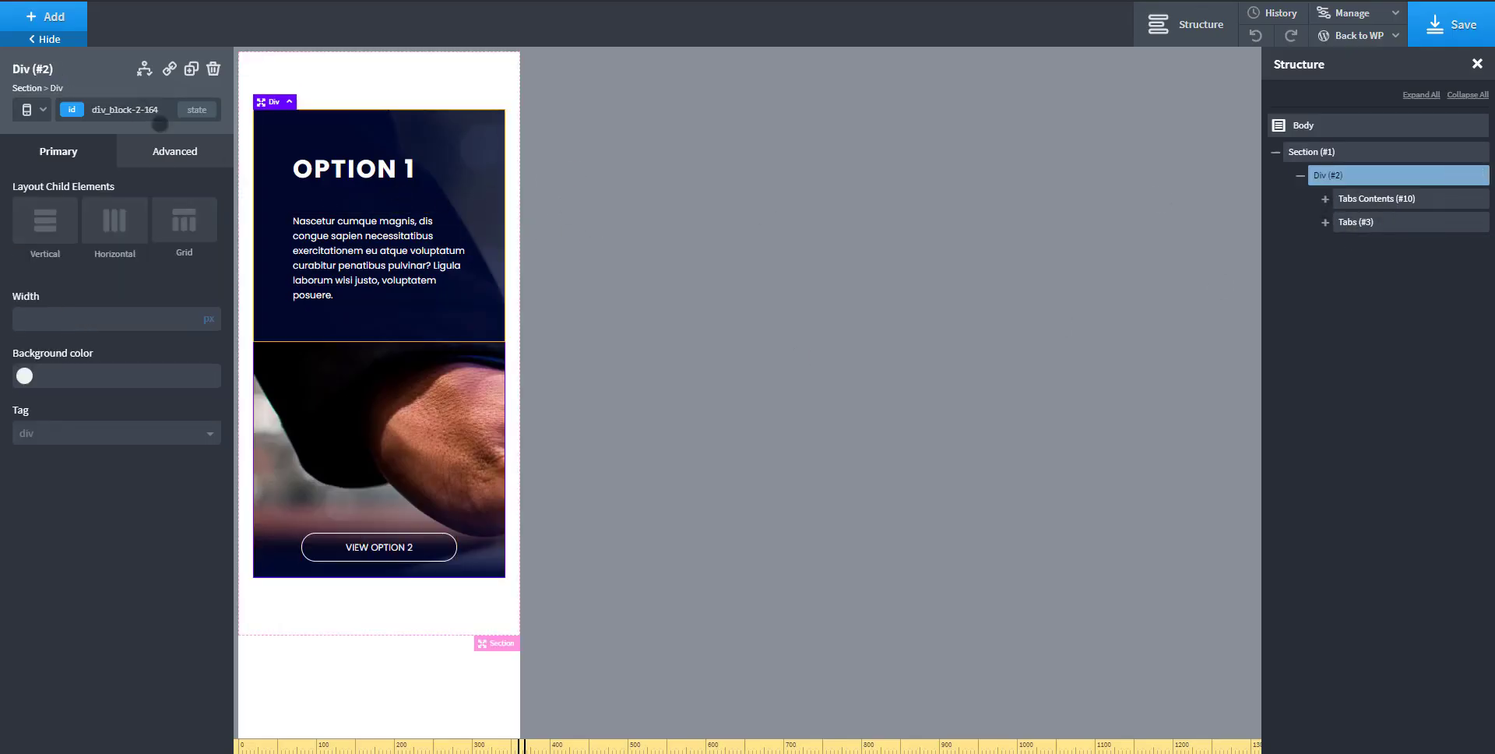
click(31, 110)
click(52, 137)
click(169, 150)
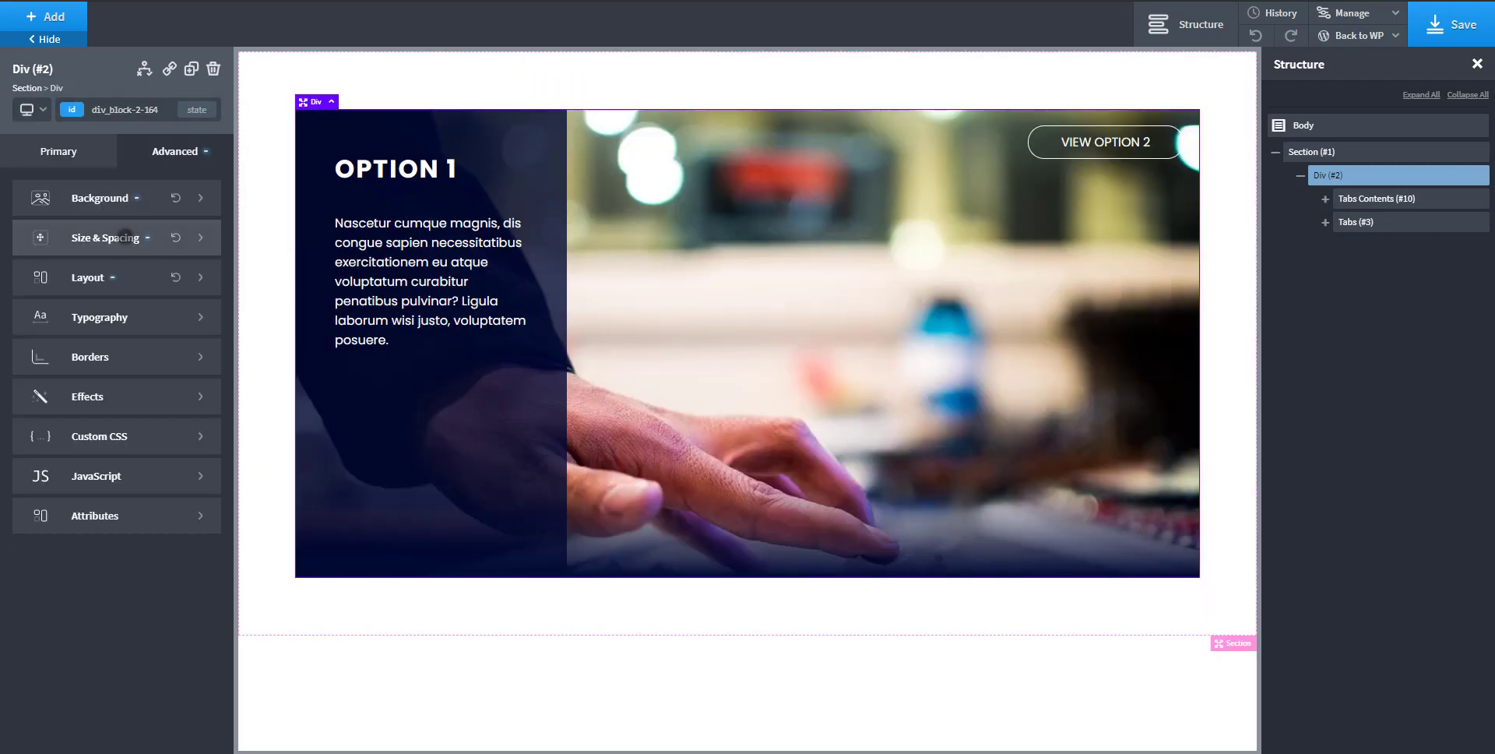
click(77, 236)
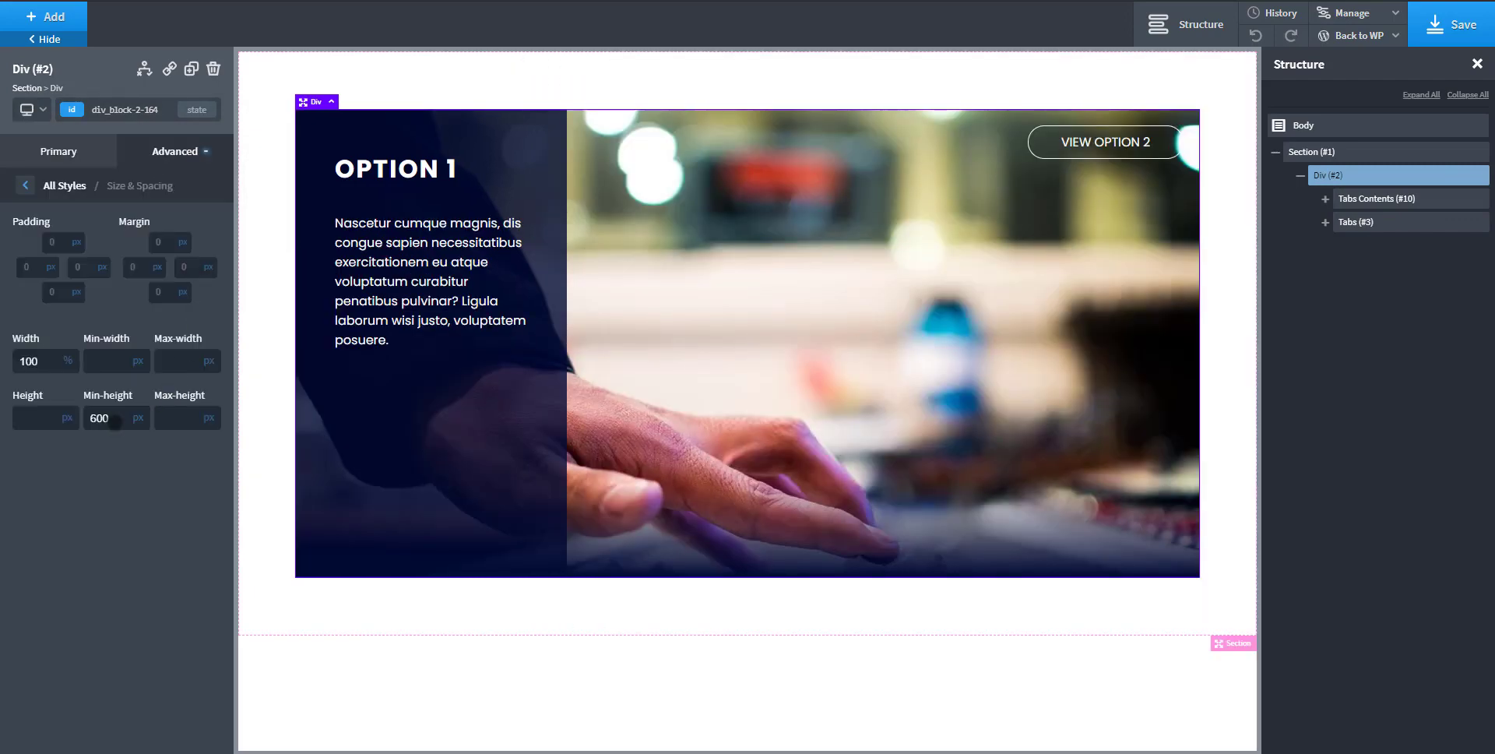
- At the less than 482px breakpoint, set the min-height of Div (#2) to 500 px and save the page
click(31, 110)
click(54, 197)
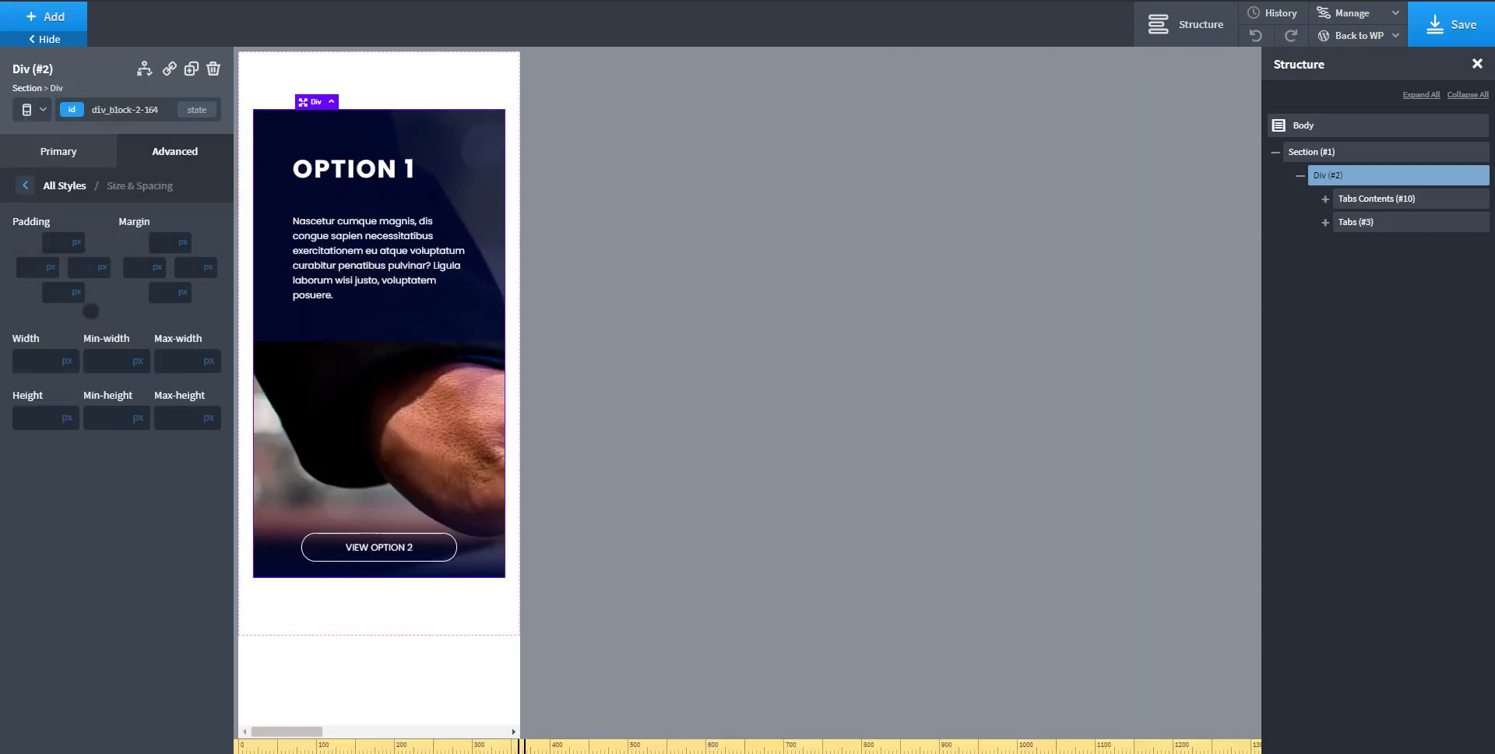
click(109, 418)
text(400)
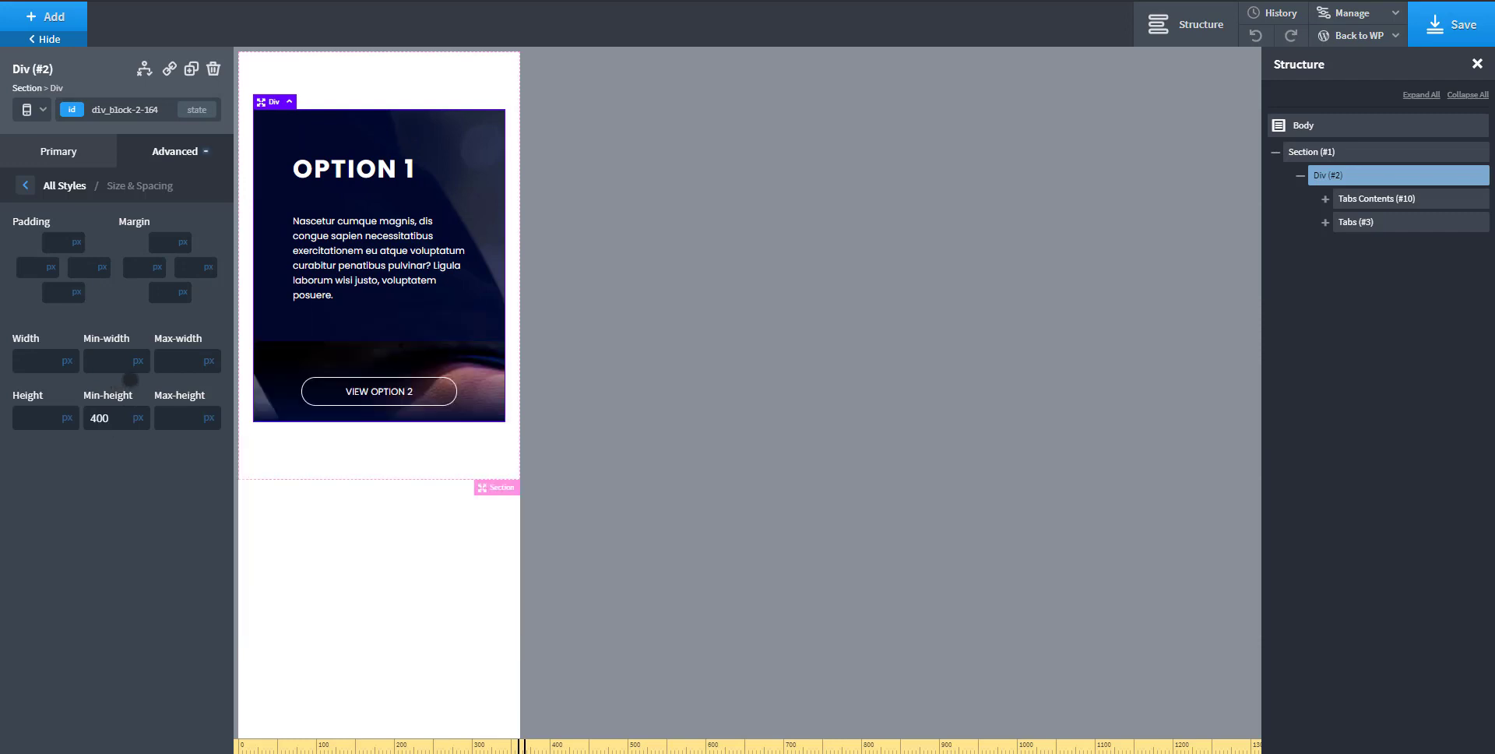
text(500)
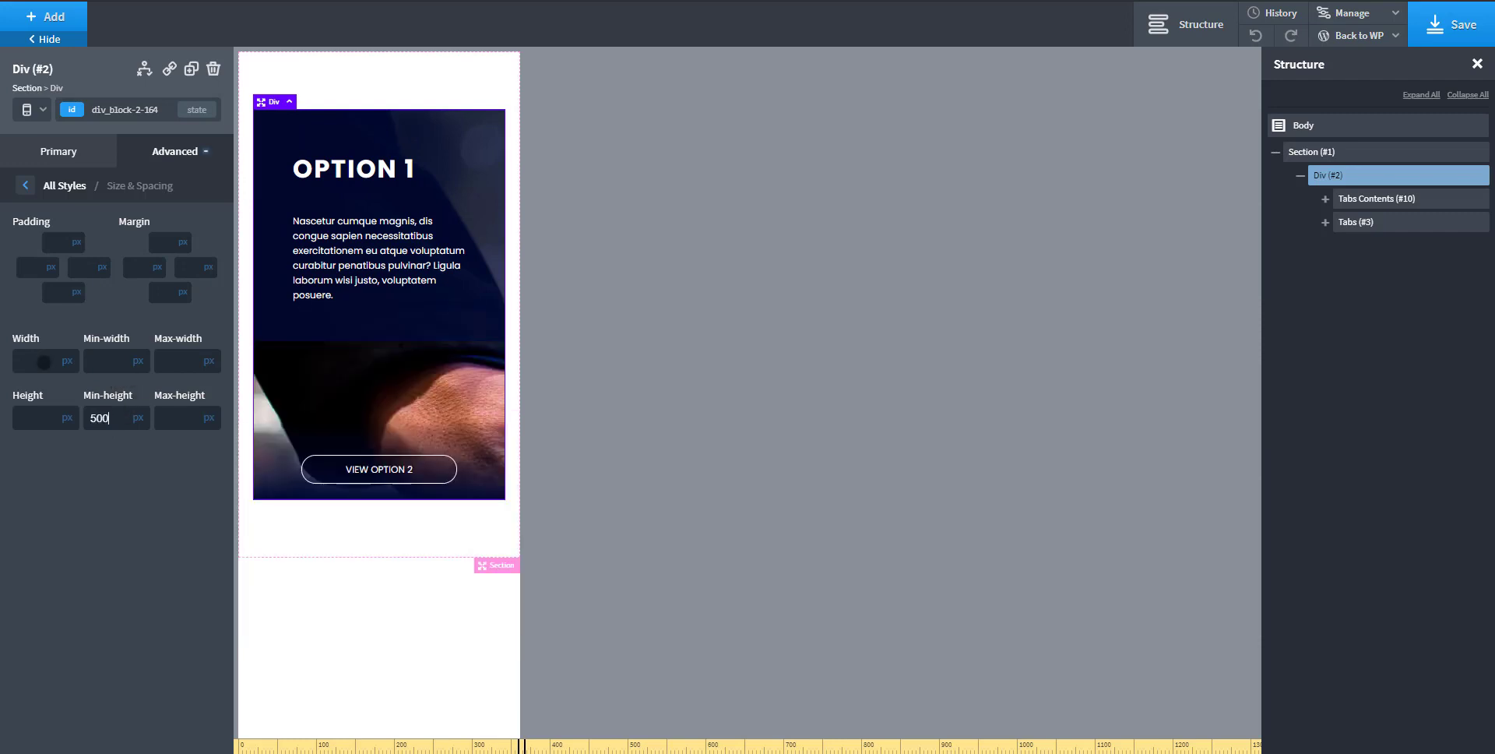
click(1451, 24)
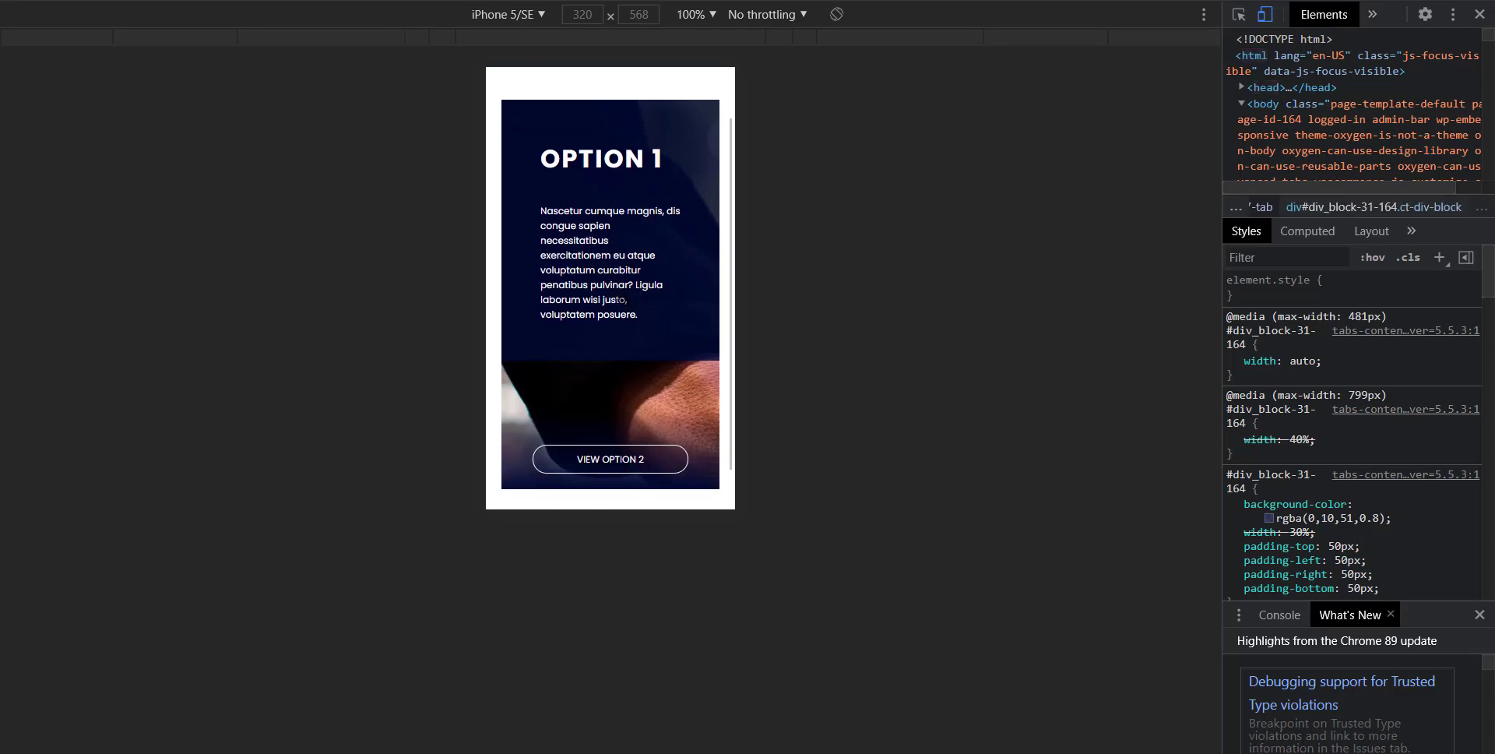
- Toggle between both options in the iPhone 5/SE preview to check the shorter section
click(605, 465)
click(605, 466)
double_click(605, 466)
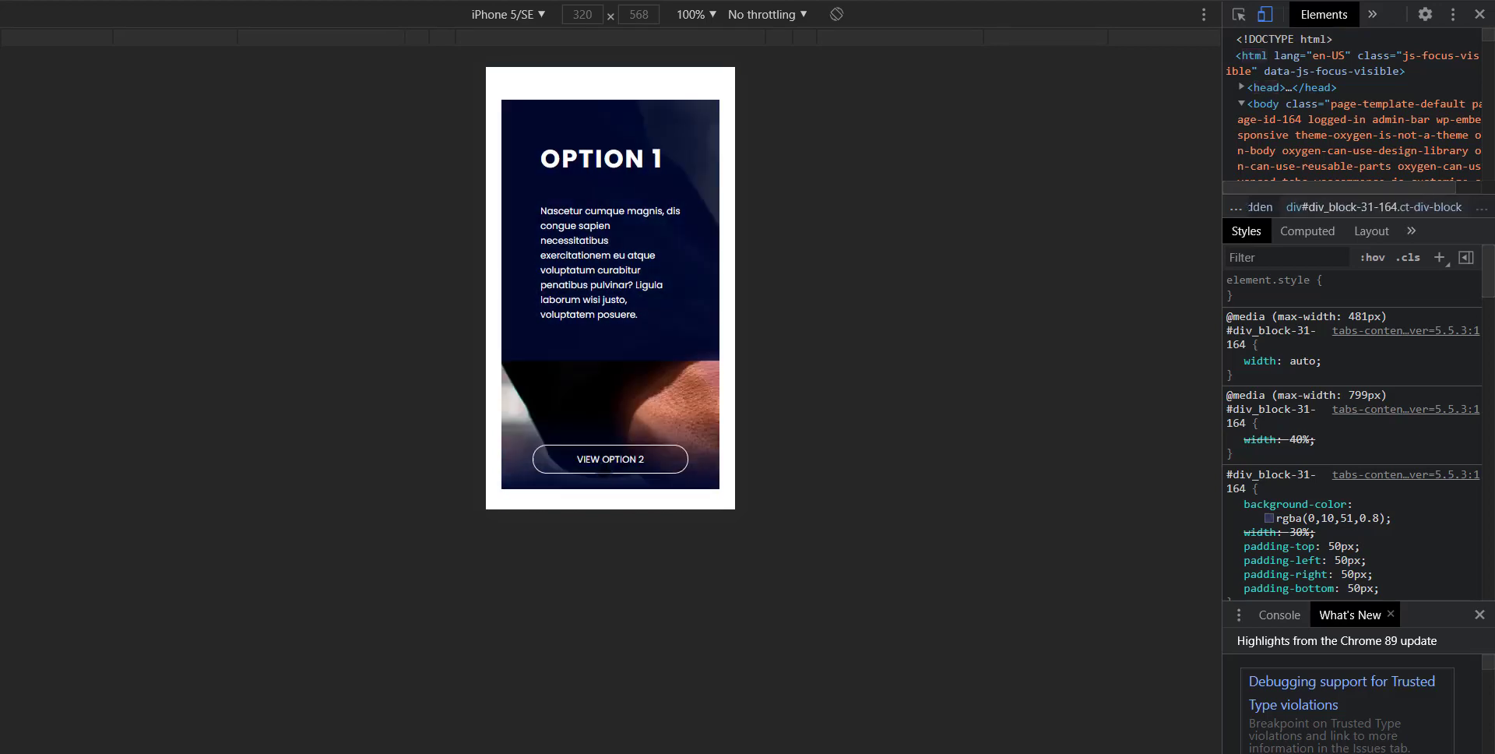
click(605, 466)
click(605, 466)
click(605, 466)
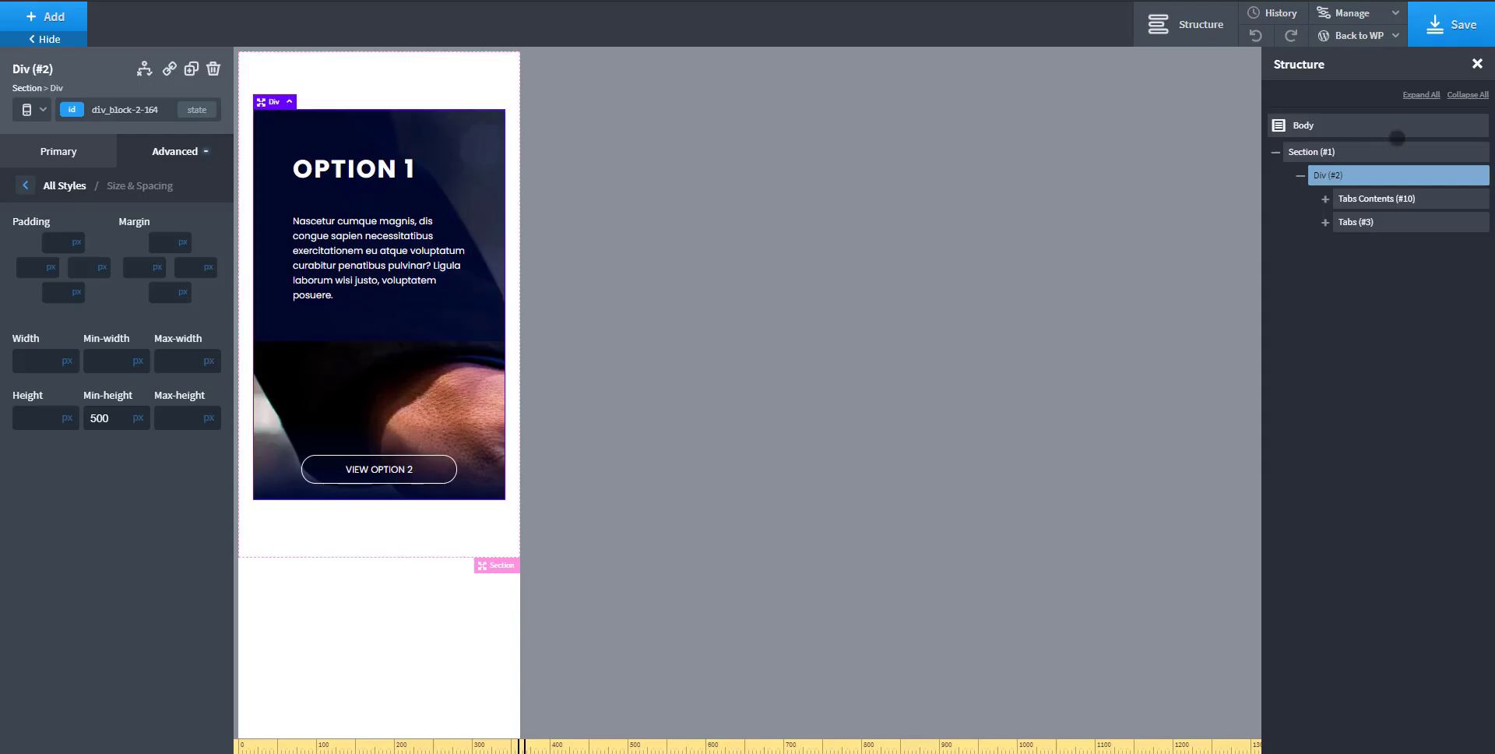
- Select the OPTION 1 tab content inside Tabs Contents (#10) and align its items vertically to the bottom
click(1359, 198)
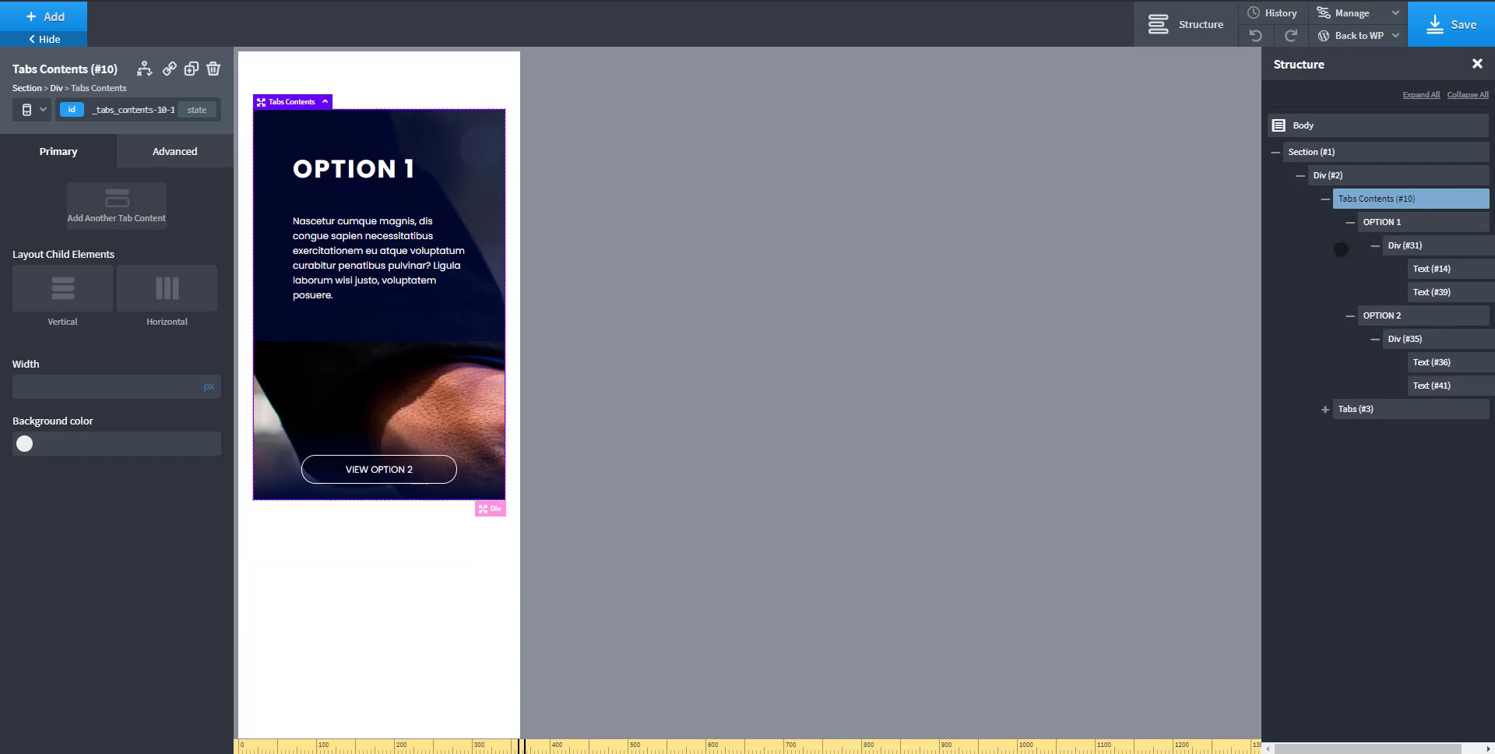
click(1375, 245)
click(1402, 246)
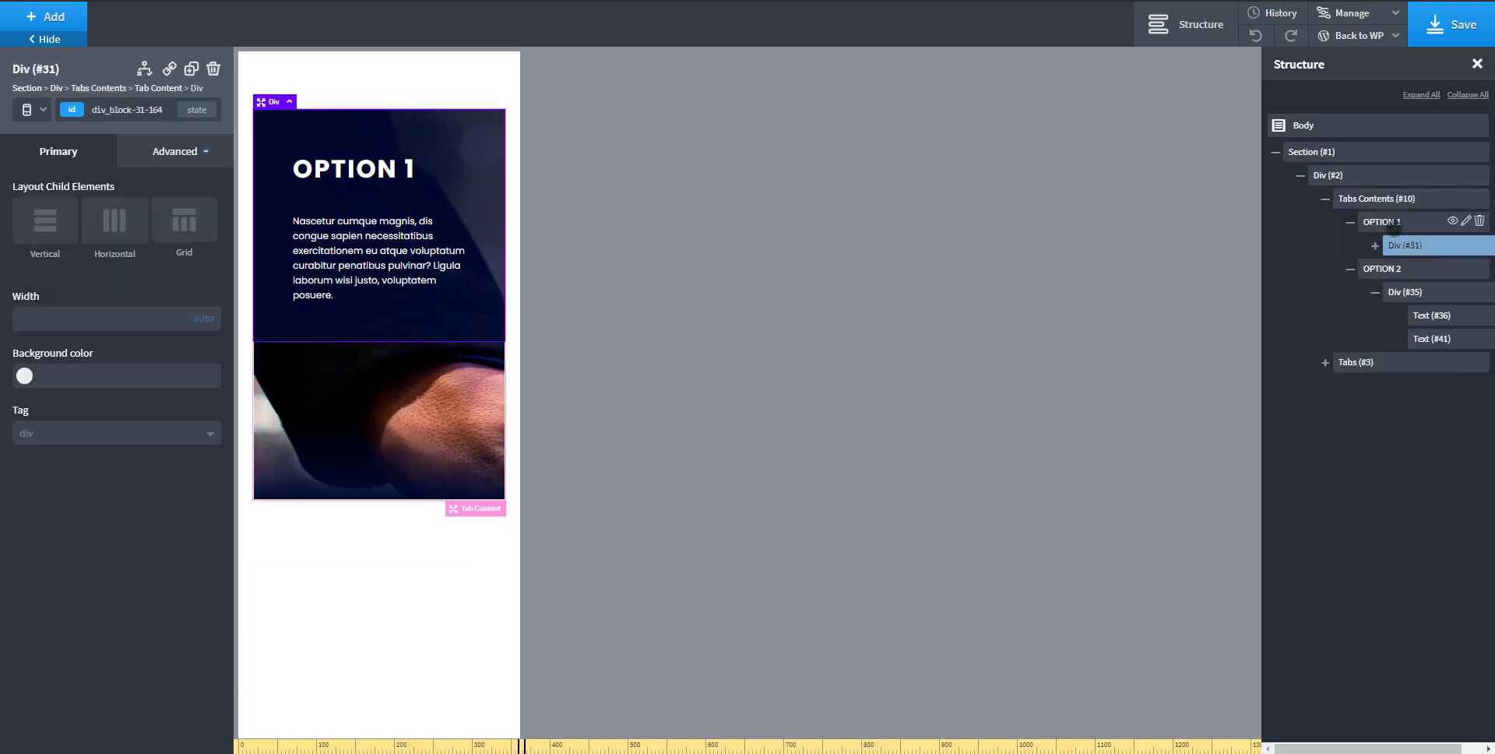
click(1397, 222)
click(1400, 244)
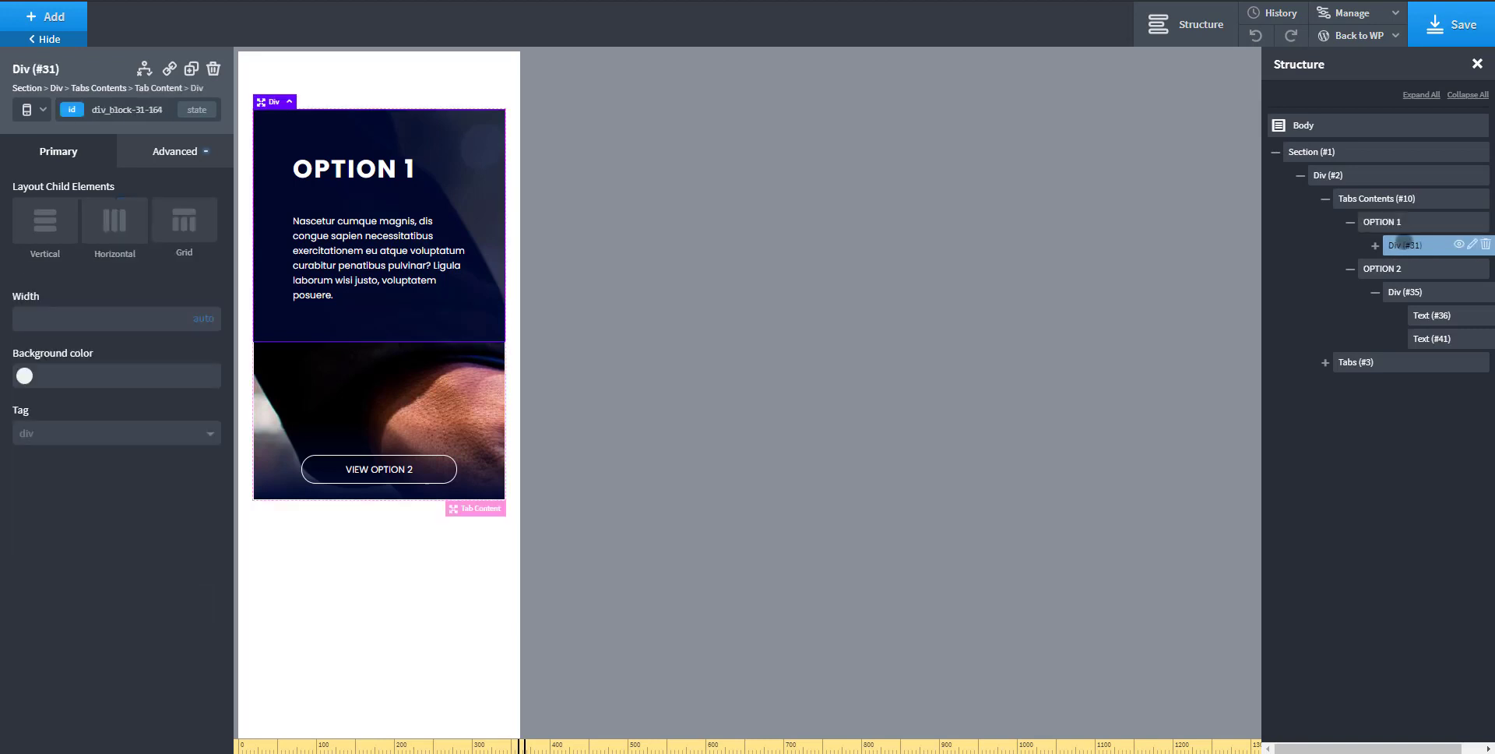
click(1397, 222)
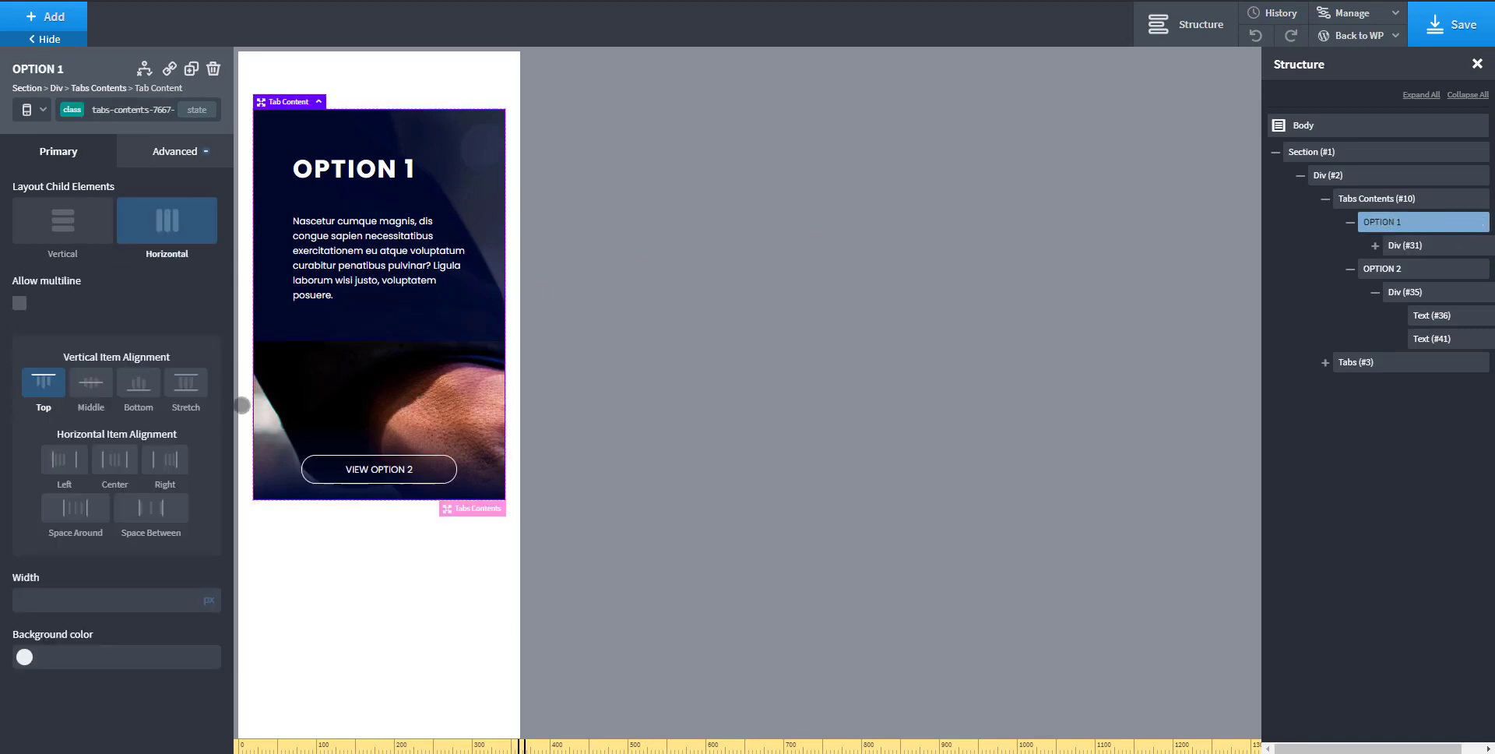
click(139, 382)
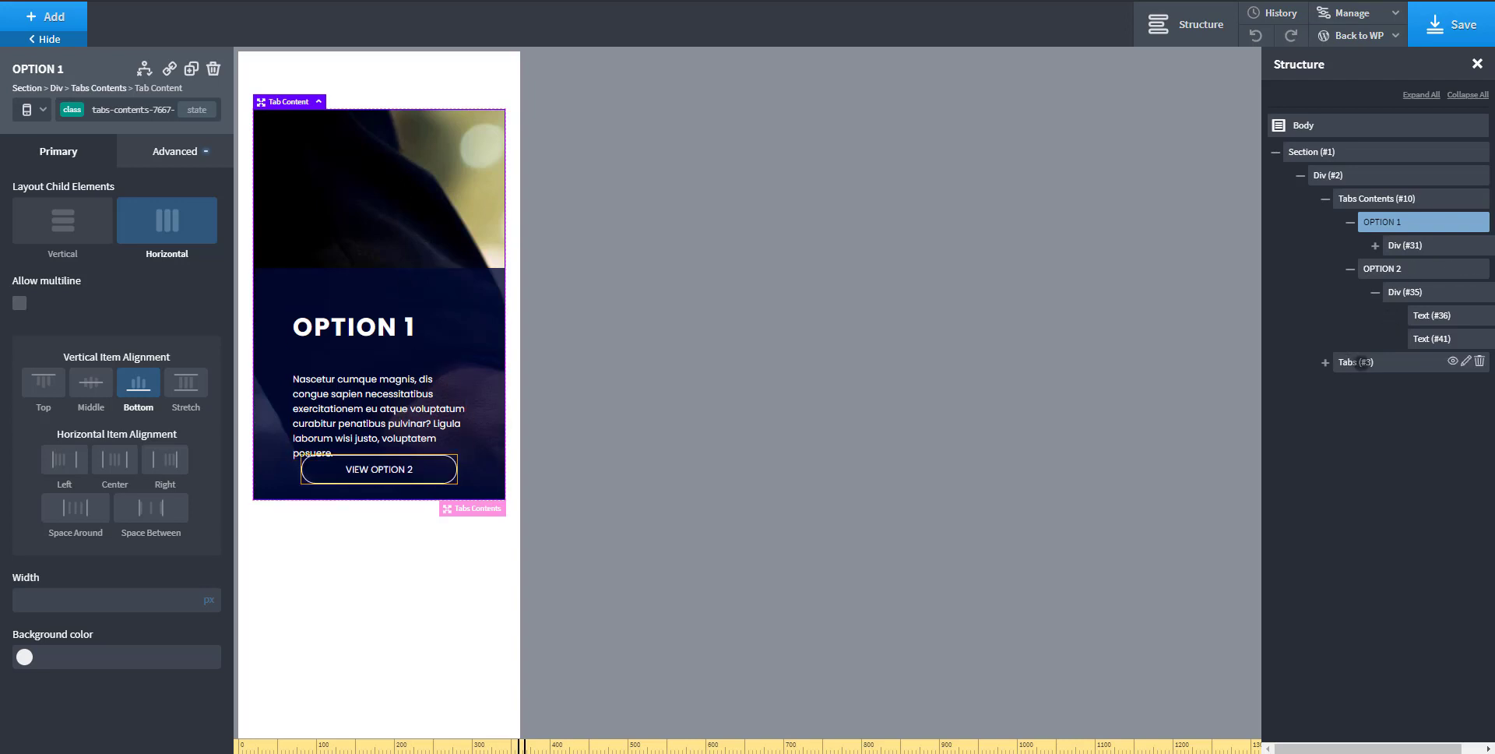
- Reset the Tabs element's (#3) bottom offset to auto, set its top offset to 20 px, and save the page
click(1358, 362)
click(159, 152)
click(131, 269)
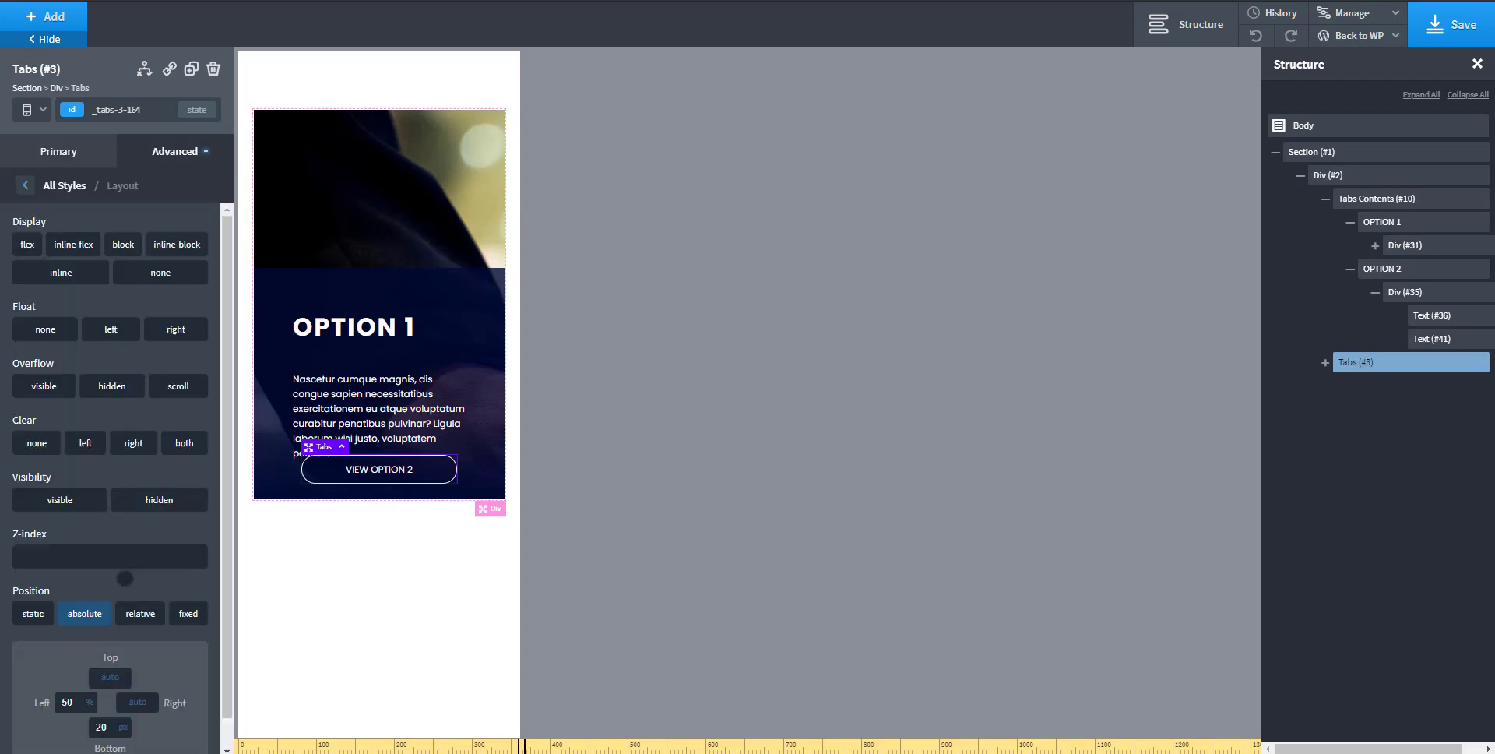
scroll(131, 389, down, 1)
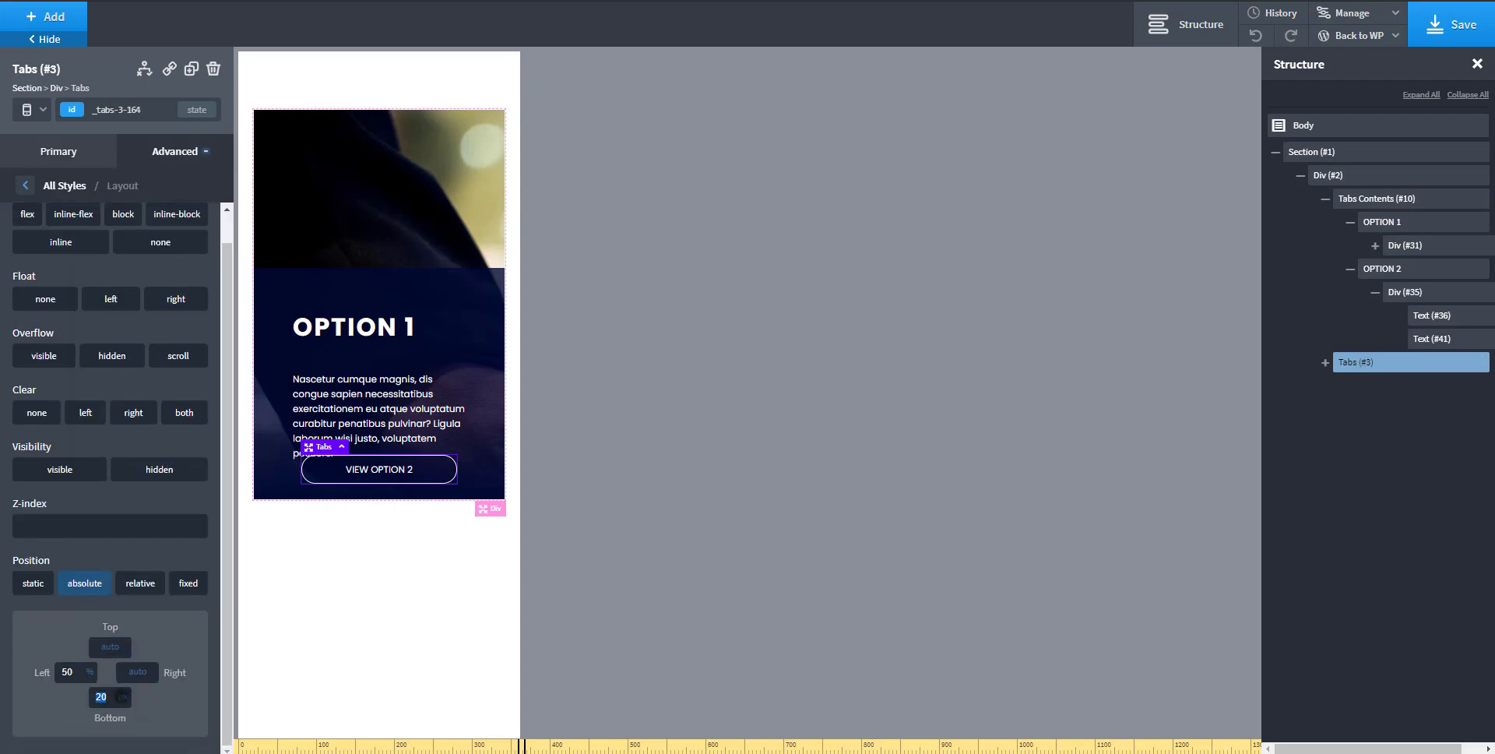
mouse_move(124, 697)
click(127, 726)
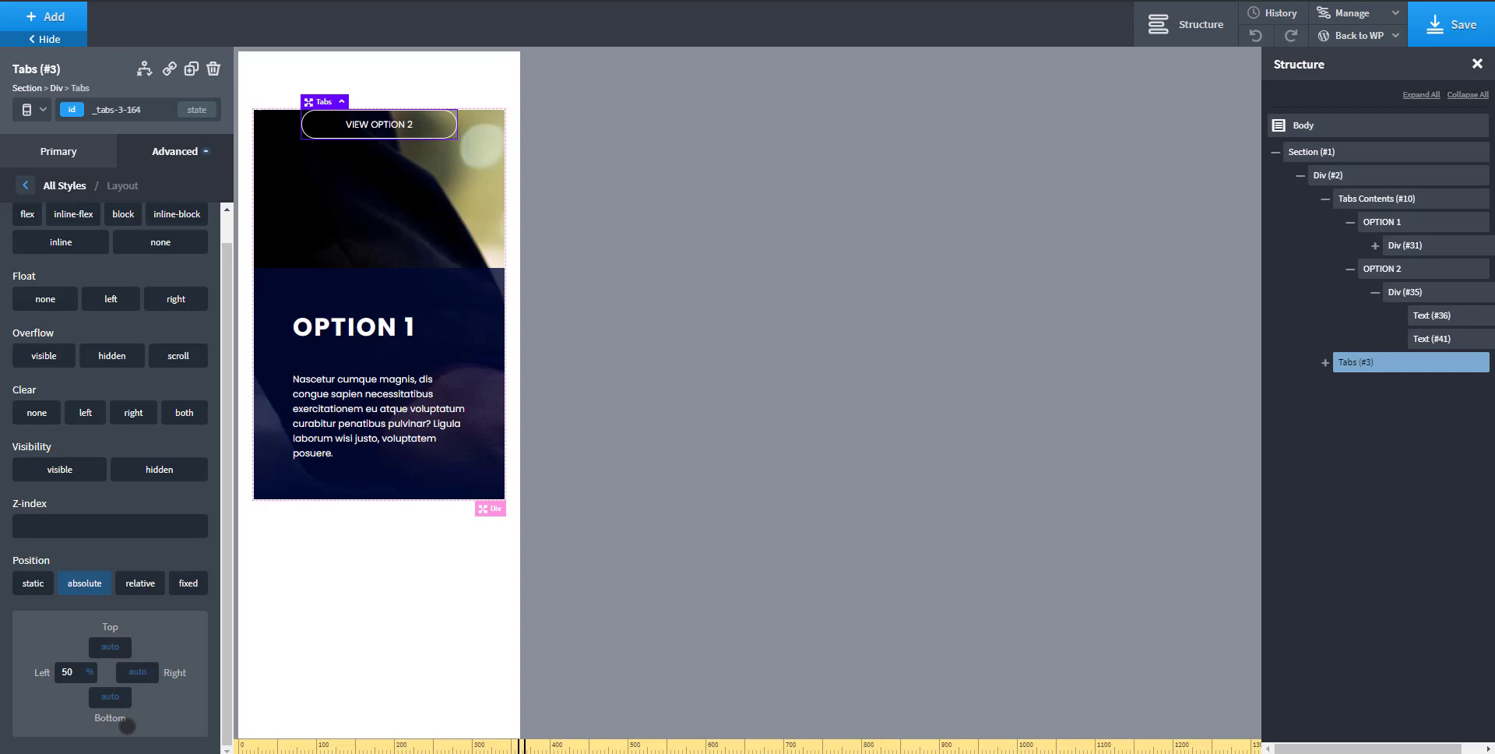
click(113, 645)
text(20)
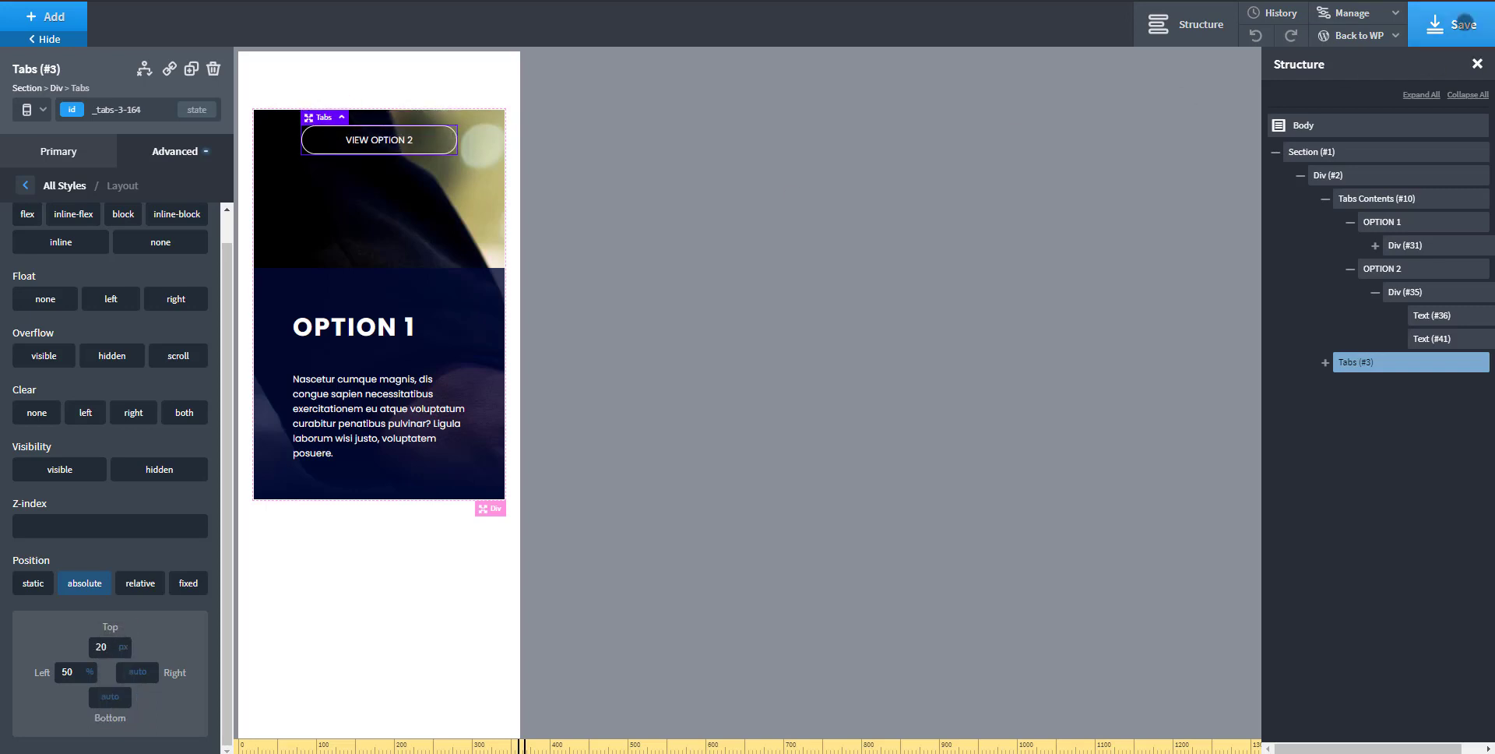
click(1452, 24)
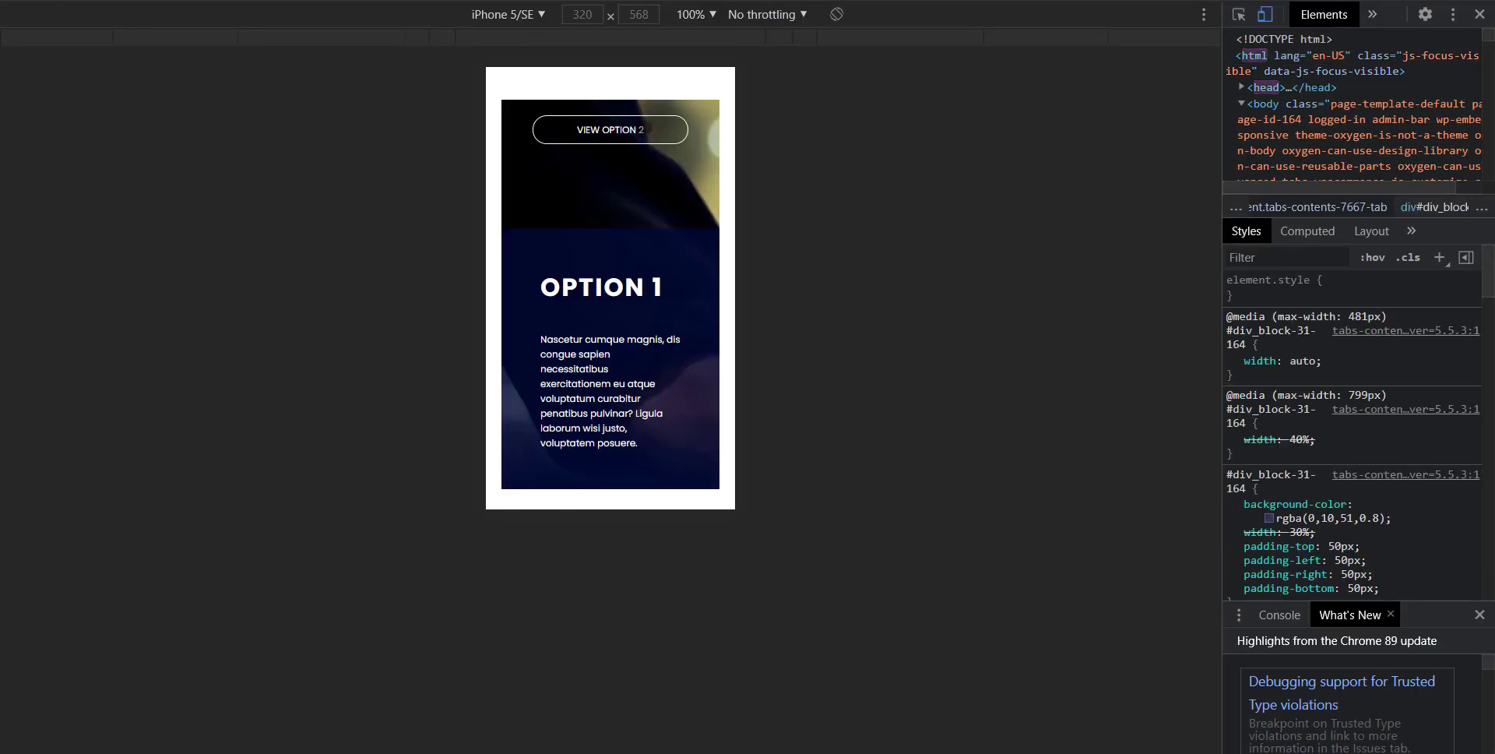
- Toggle repeatedly between both options in the iPhone 5/SE preview to check the top-placed button and bottom-aligned text panels
click(646, 126)
click(646, 126)
click(644, 127)
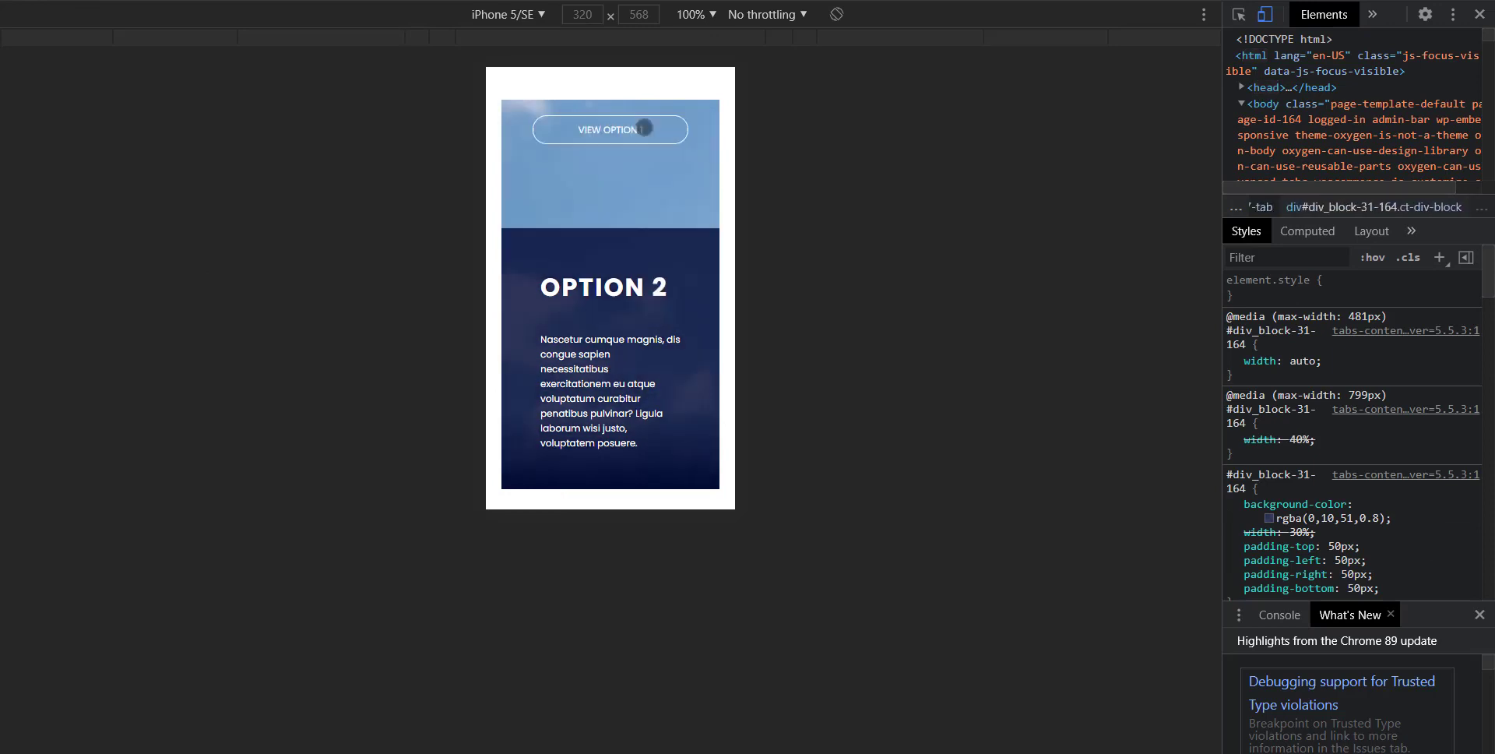
click(644, 127)
click(644, 127)
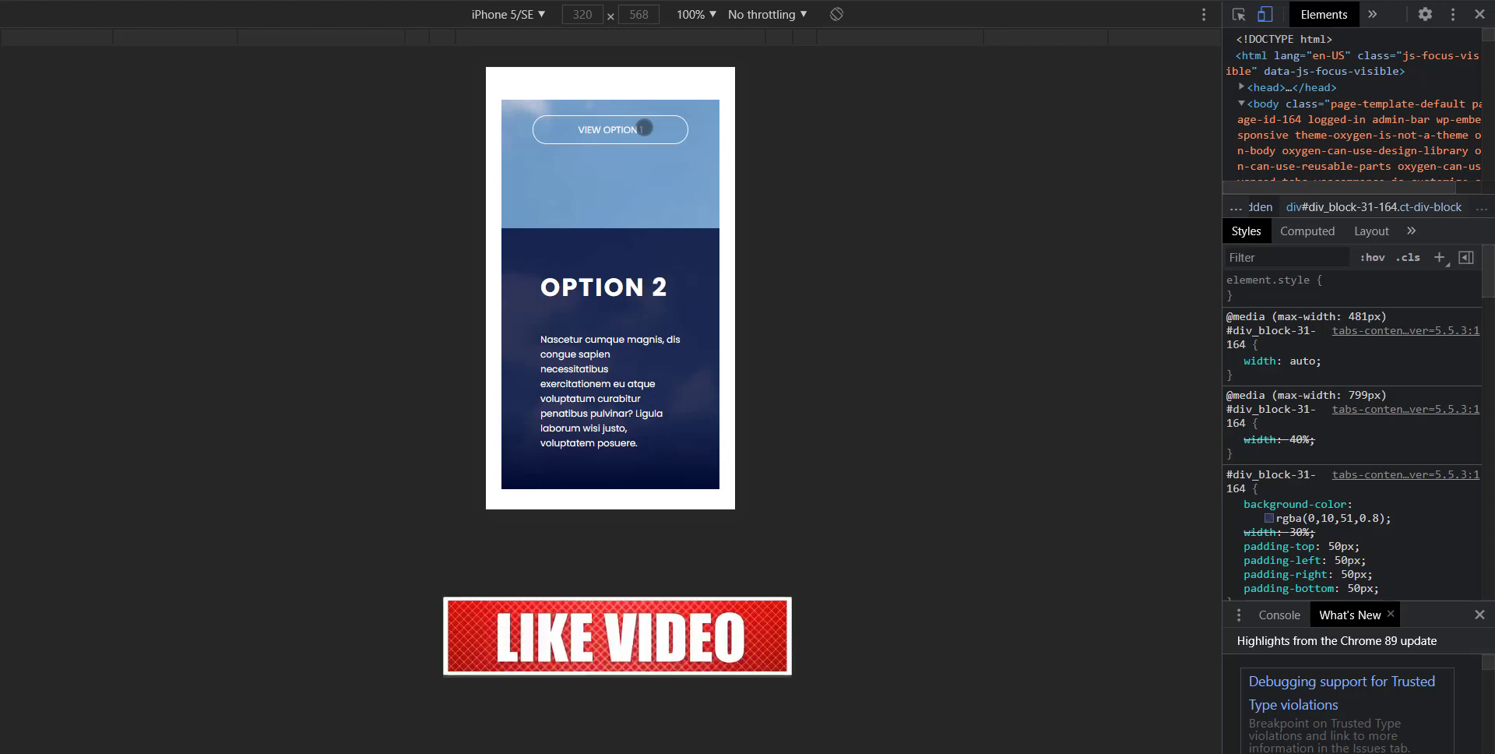
click(644, 127)
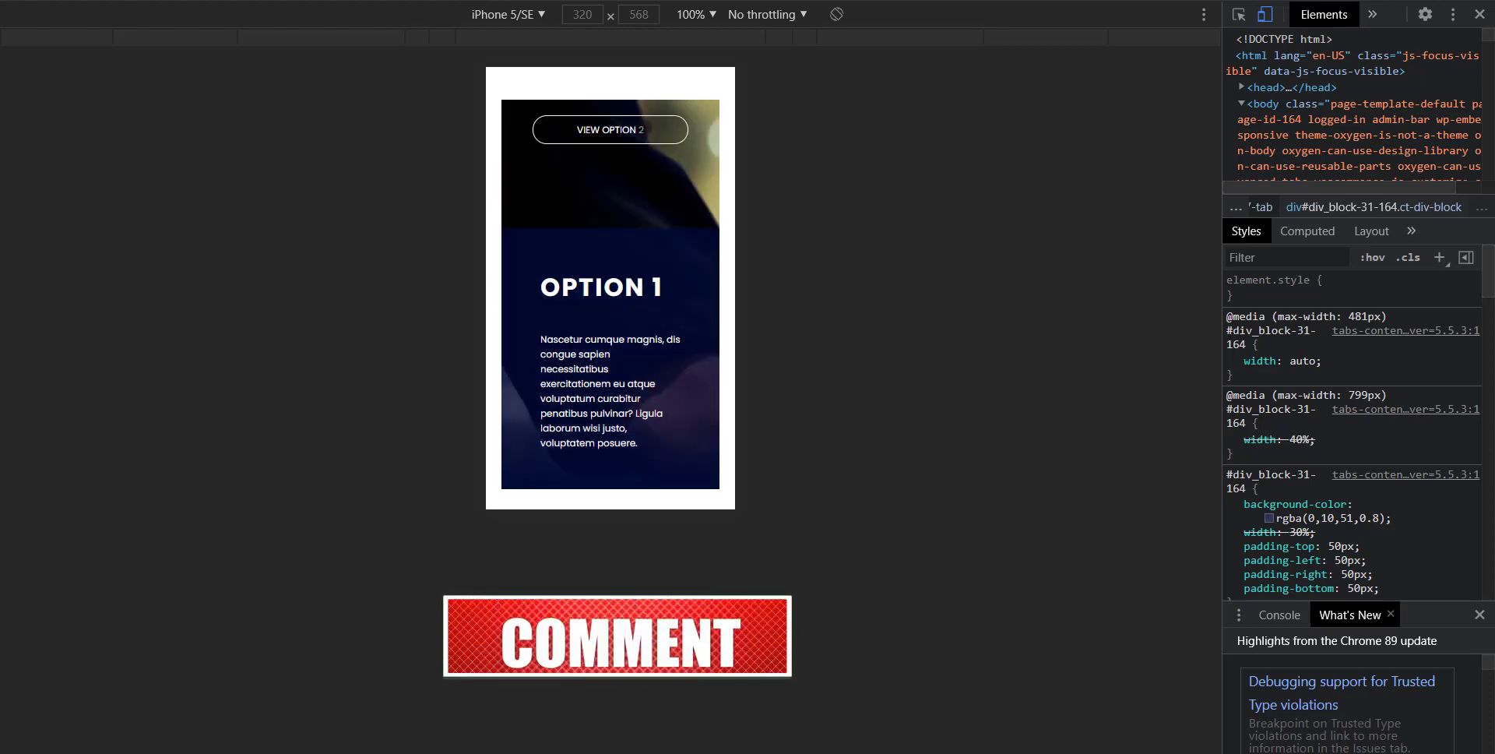
click(644, 127)
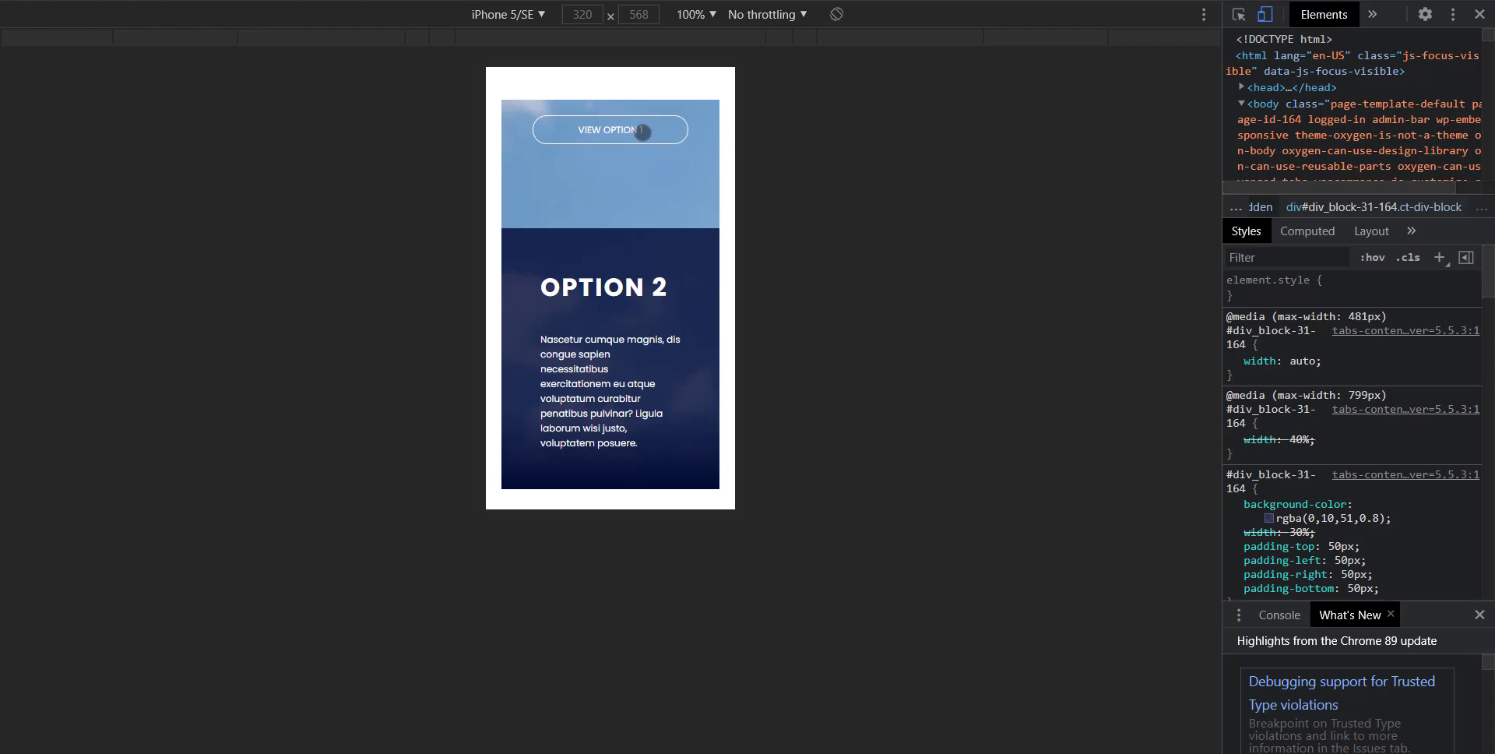
click(642, 132)
click(639, 132)
click(627, 134)
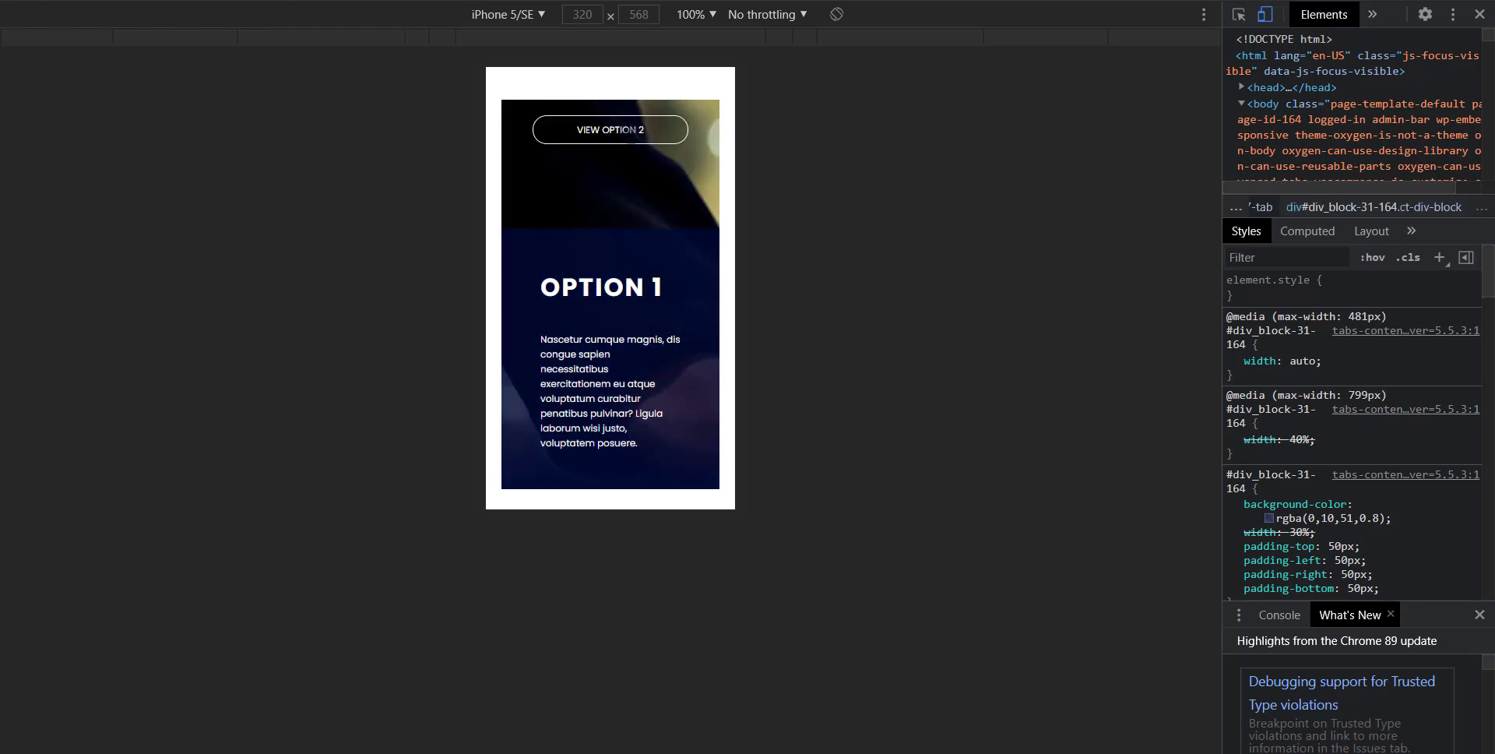
click(628, 134)
click(651, 131)
click(652, 131)
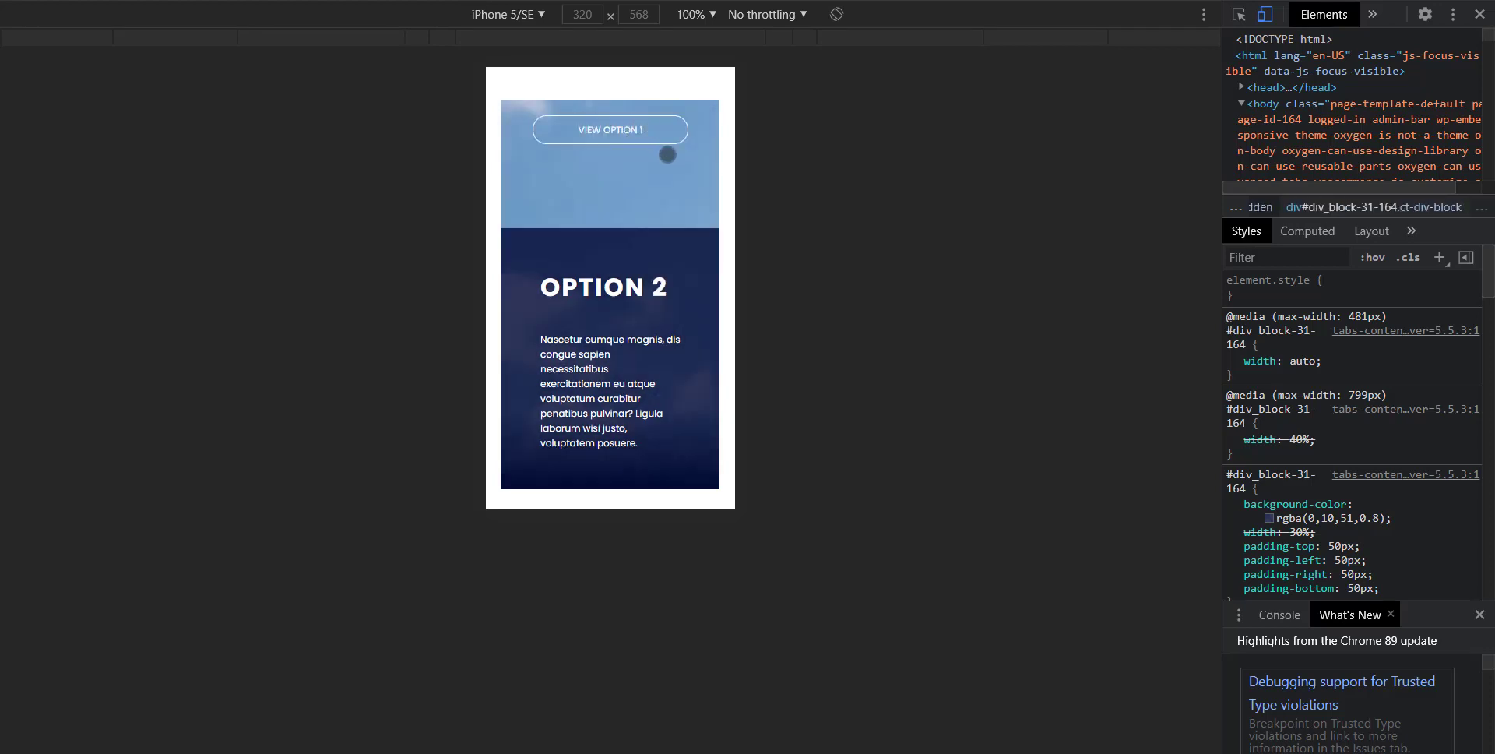